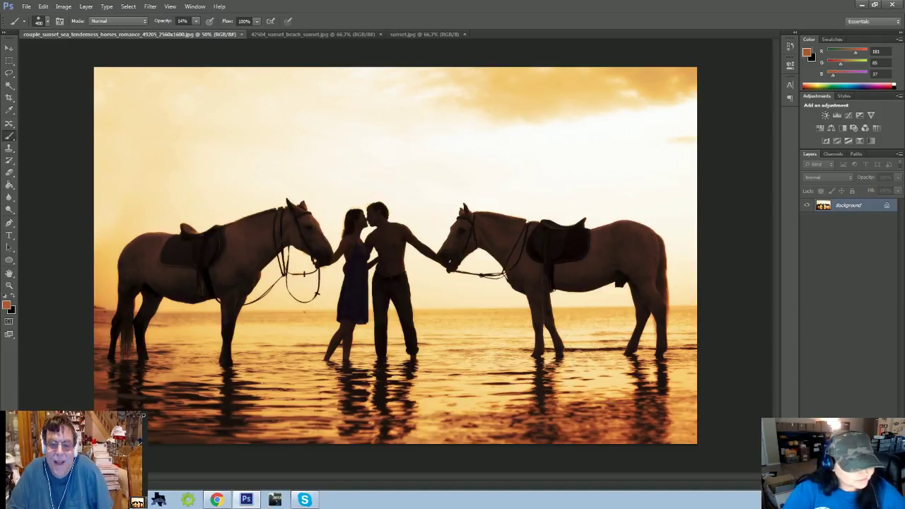
key(alt+Tab)
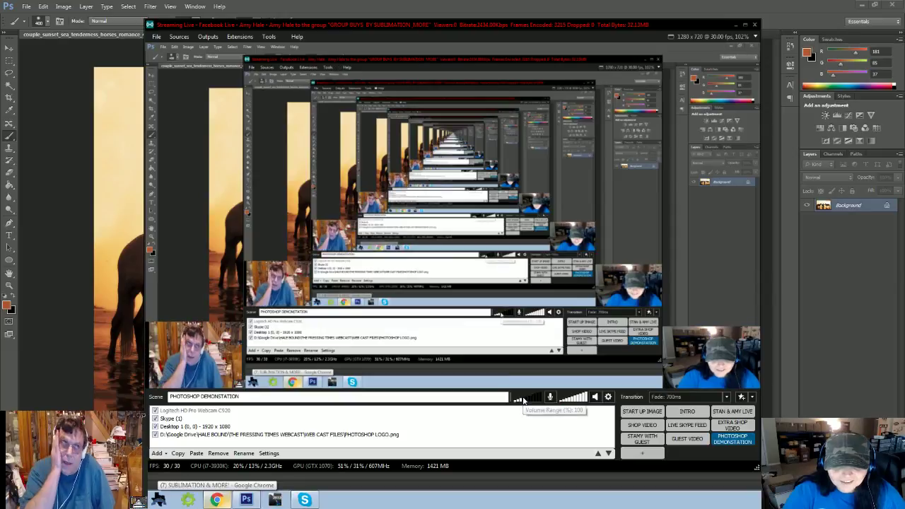
key(alt+Tab)
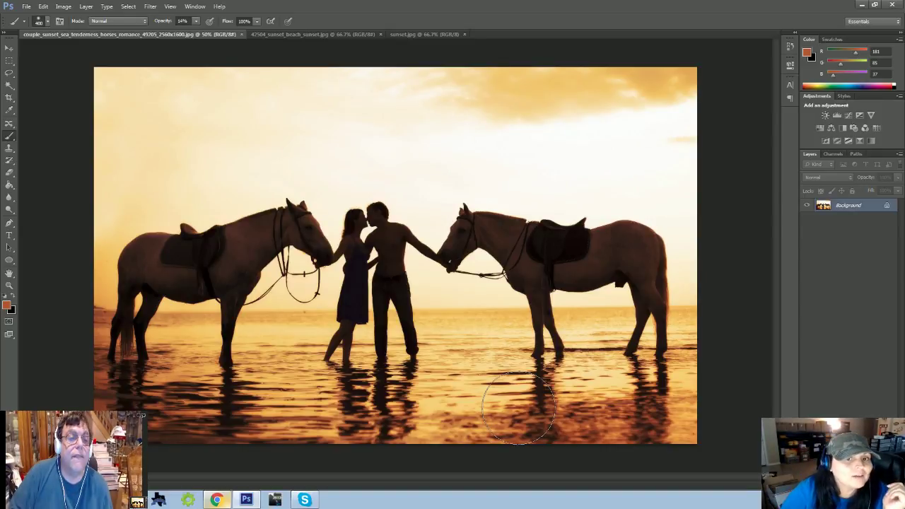
- Open the image HORSES WINE BOX.jpg from the desktop
click(26, 6)
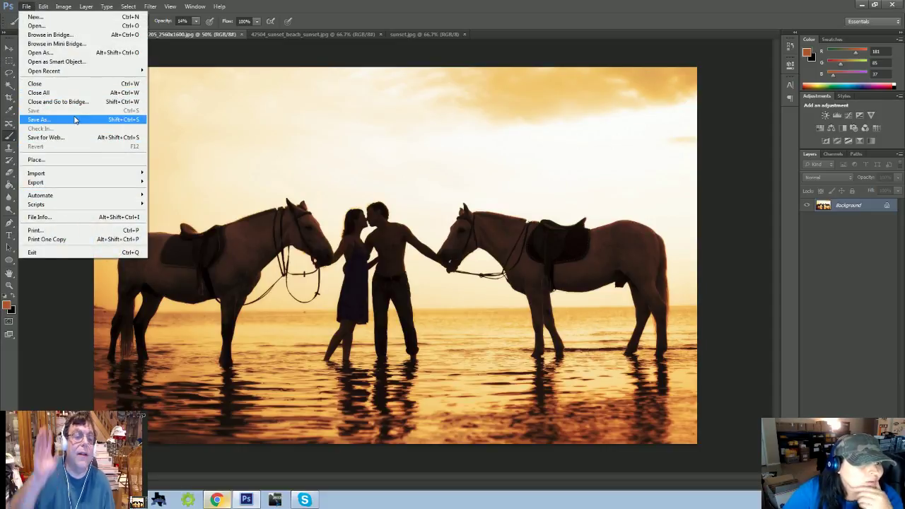
click(36, 26)
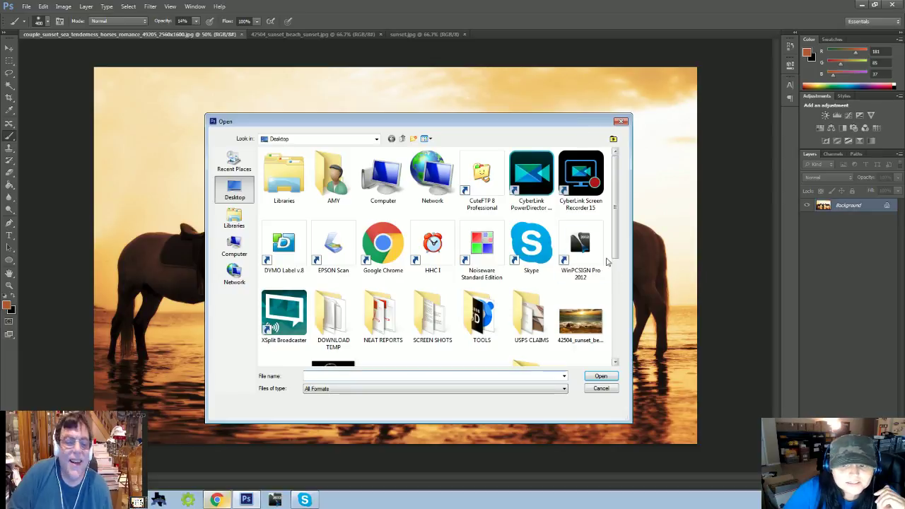
scroll(607, 262, down, 5)
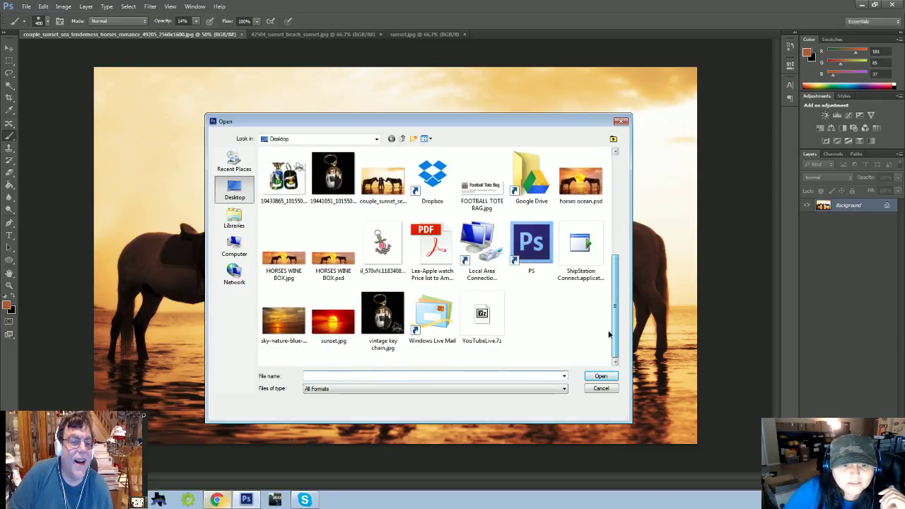
click(272, 262)
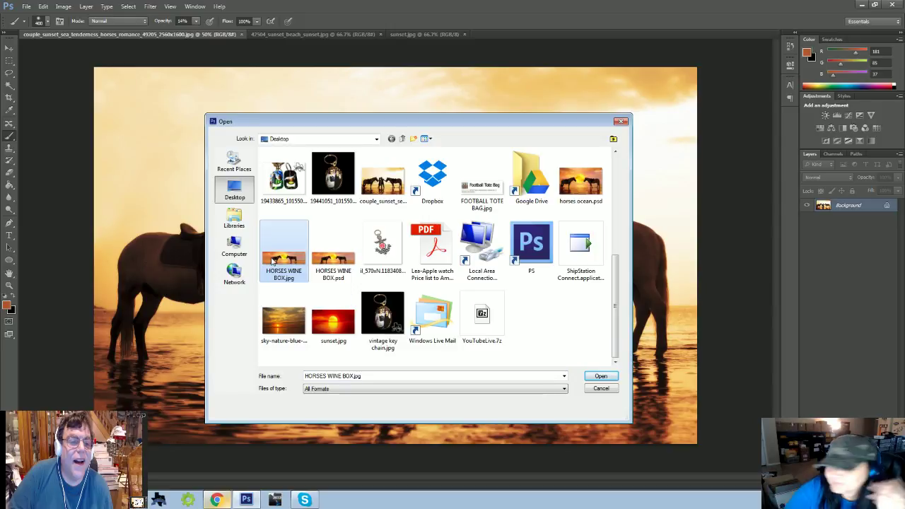
double_click(272, 262)
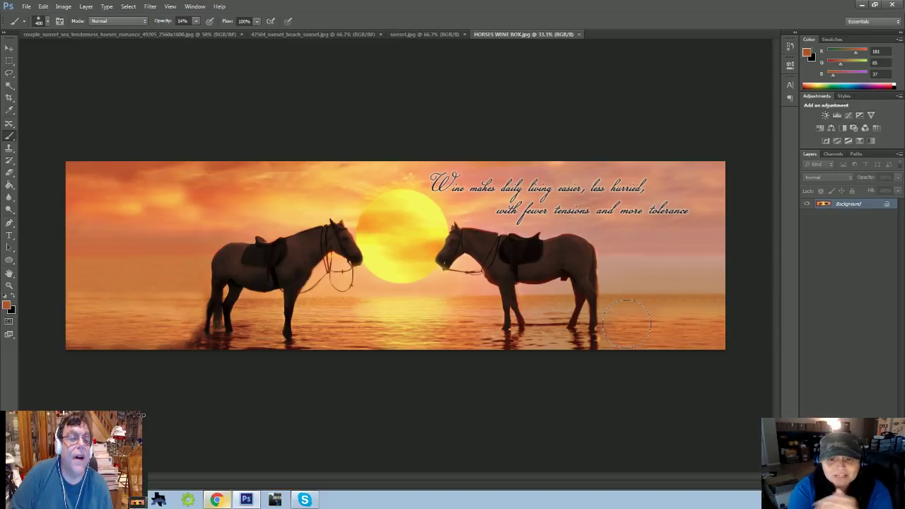
- Look through the open beach sunset and red sunset photos, ending on the photo of the couple with horses
click(174, 34)
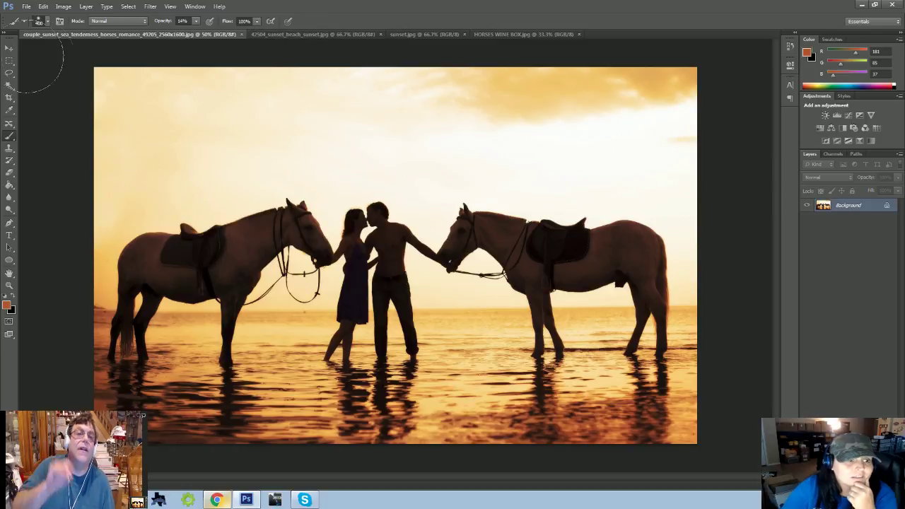
click(9, 48)
click(344, 34)
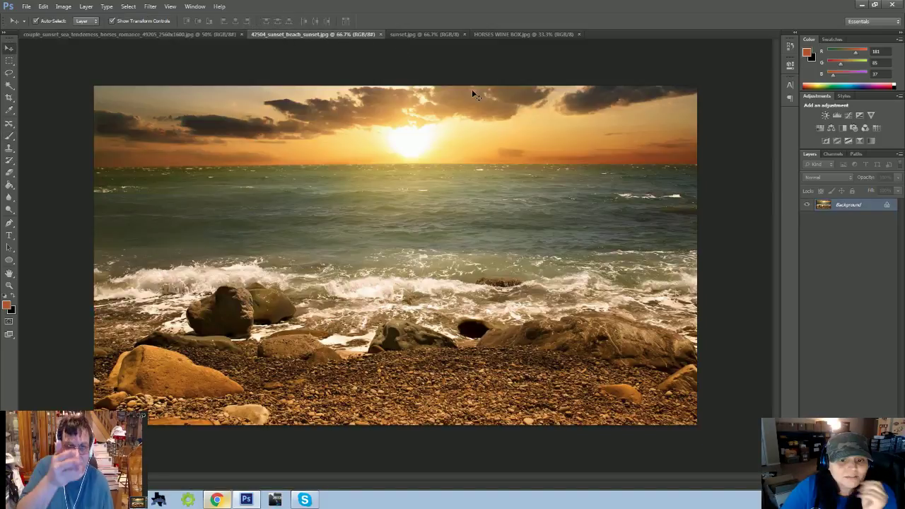
click(425, 34)
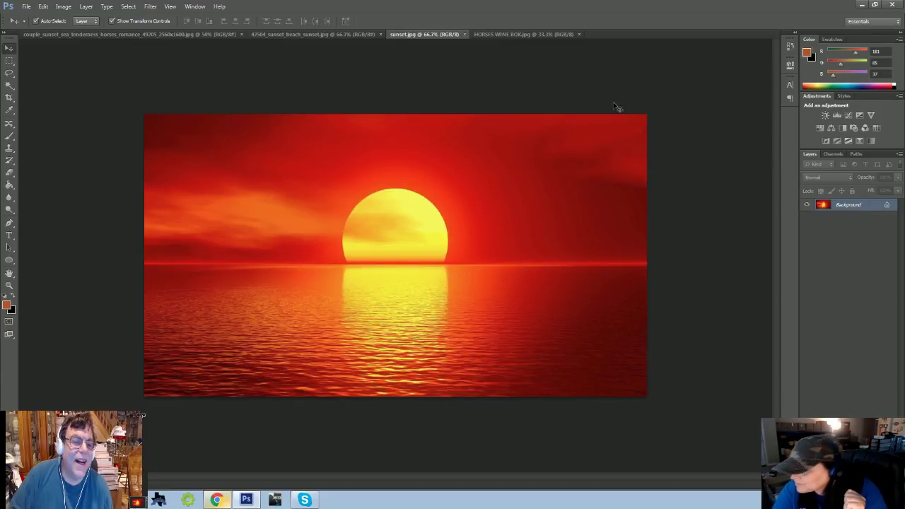
click(75, 37)
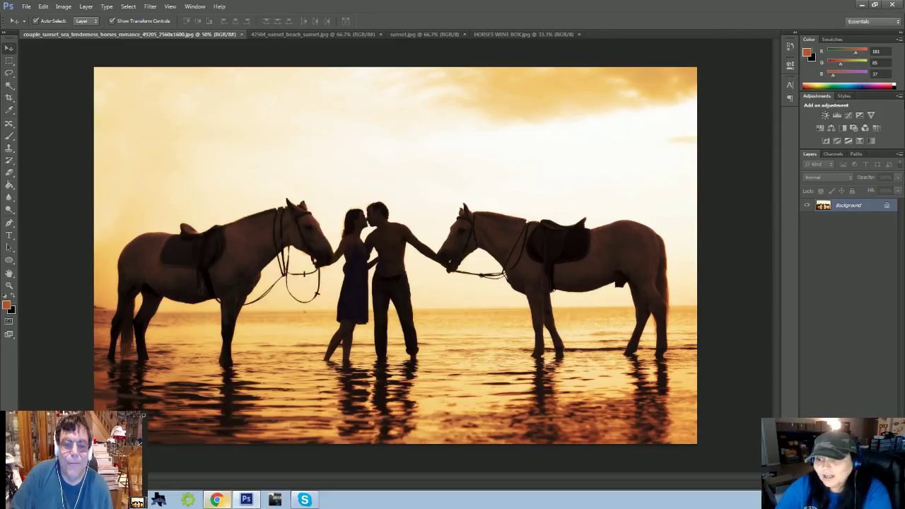
- Convert the locked Background of the couple photo into a regular layer and undo the conversion
double_click(851, 205)
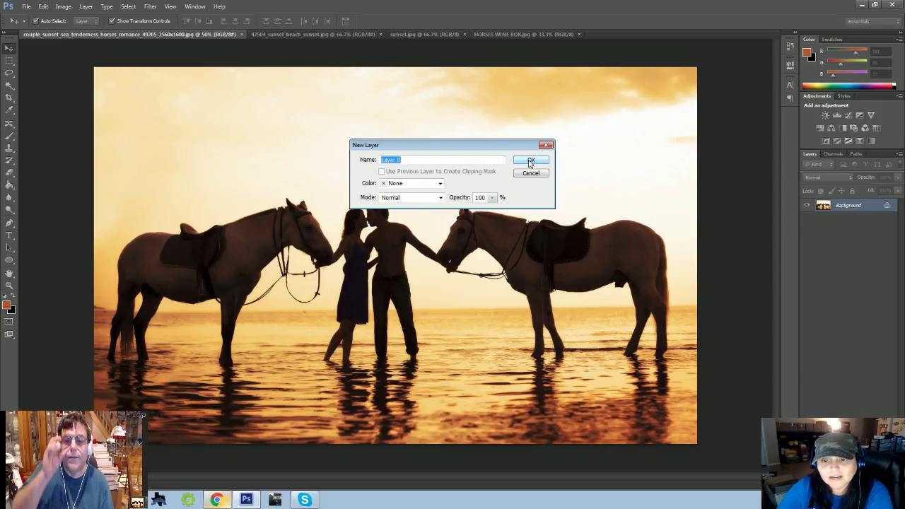
click(530, 162)
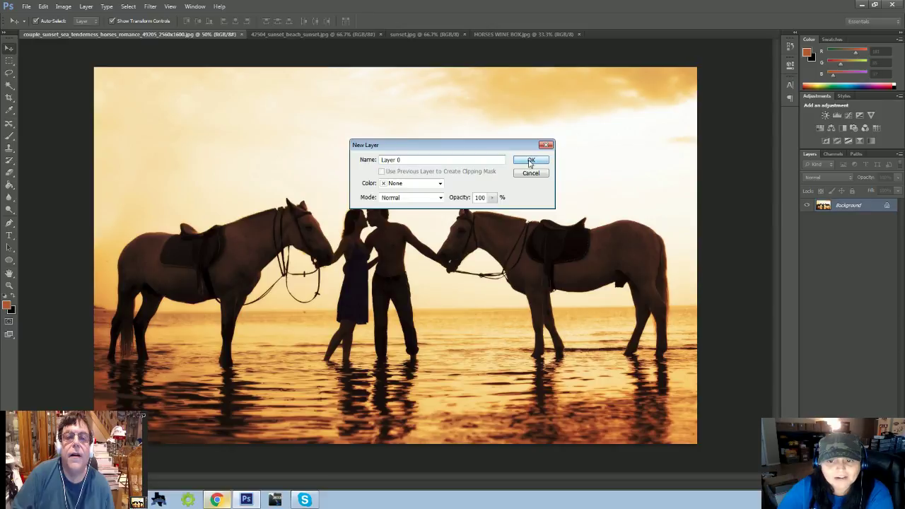
double_click(845, 205)
click(830, 229)
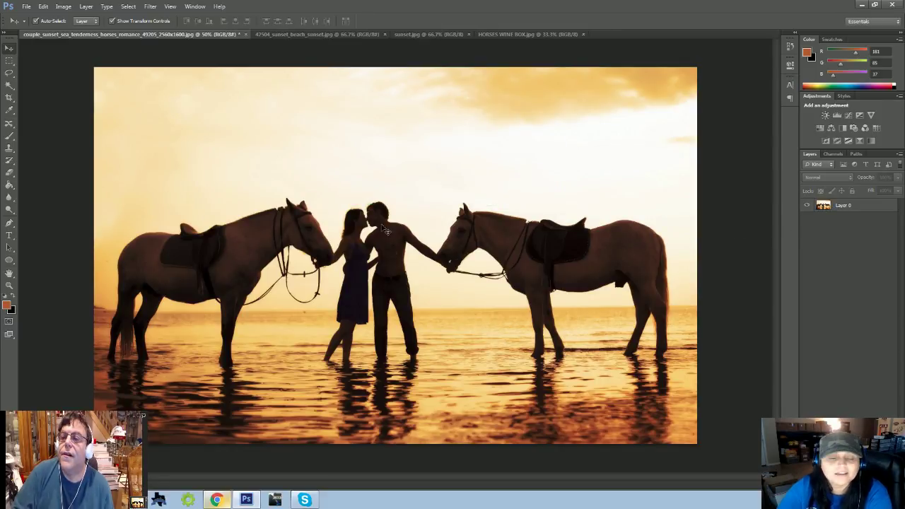
click(43, 7)
click(47, 17)
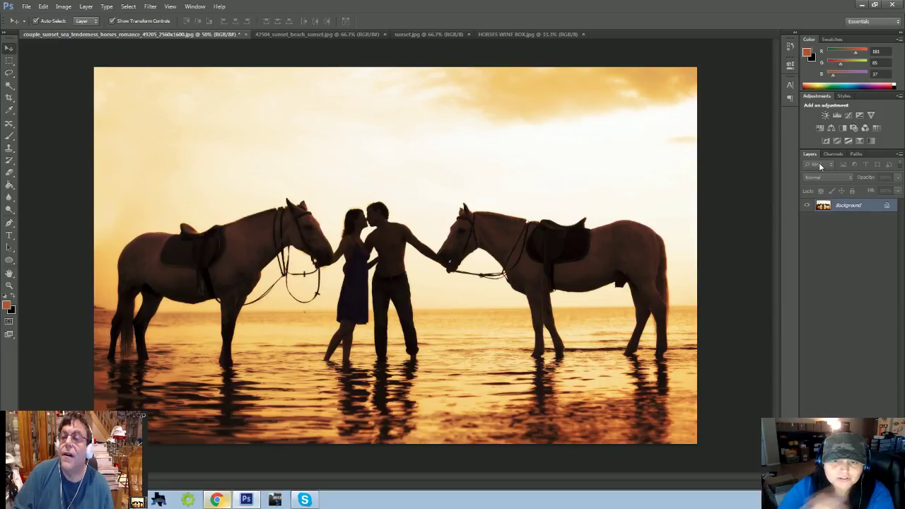
- Unlock the Background of the couple photo by converting it to the regular layer Layer 0
double_click(852, 205)
click(532, 161)
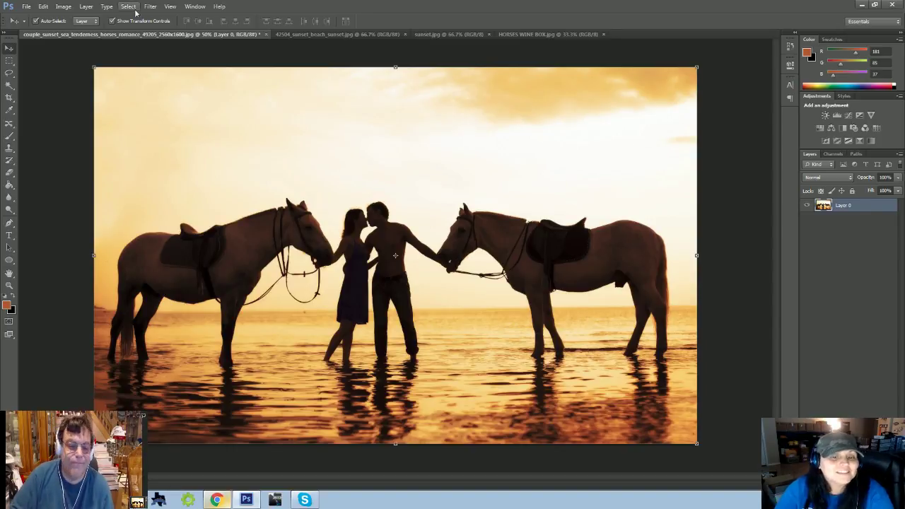
- Outline the man from head to feet with the Content-Aware Move tool
key(ctrl+plus)
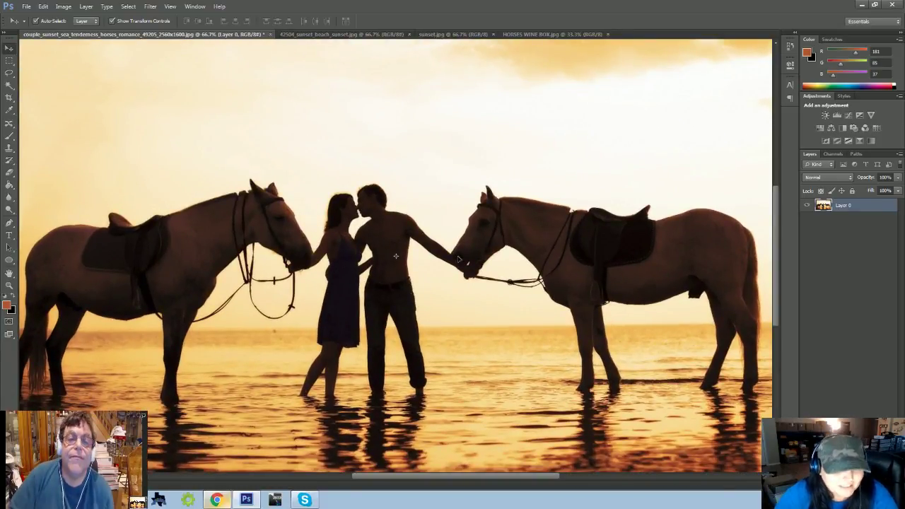
scroll(170, 77, down, 3)
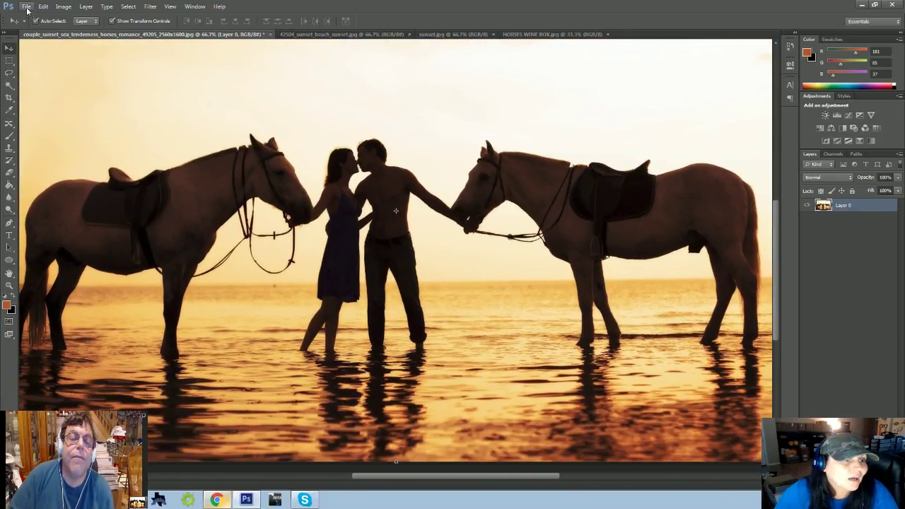
click(29, 7)
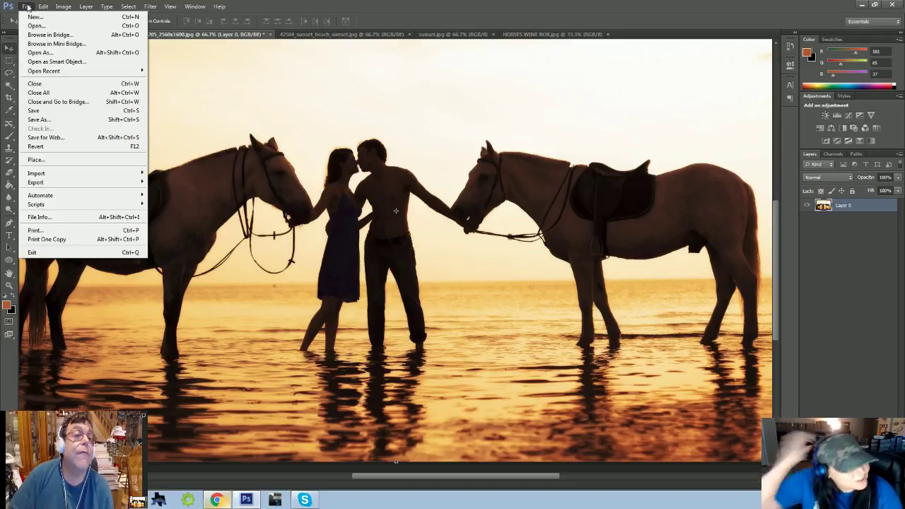
click(8, 124)
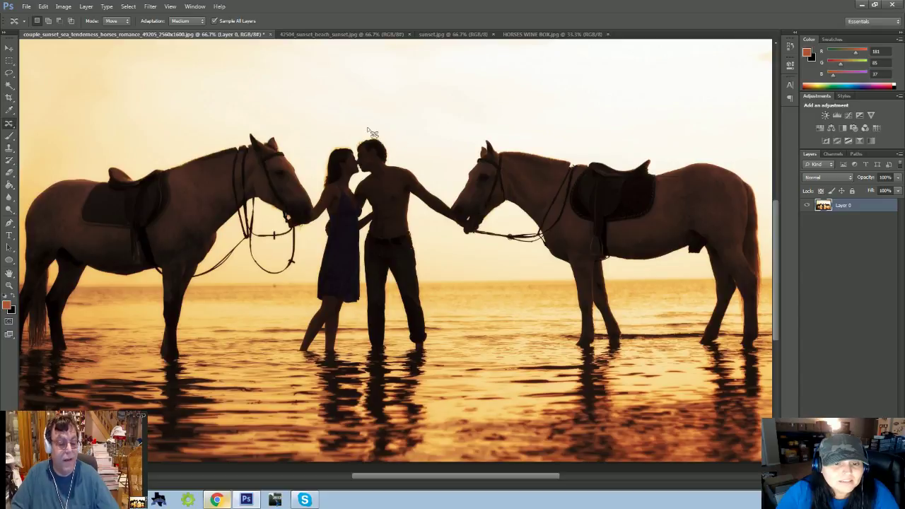
mouse_move(357, 265)
mouse_down()
mouse_move(392, 306)
mouse_move(380, 242)
mouse_move(400, 243)
mouse_move(347, 154)
mouse_up()
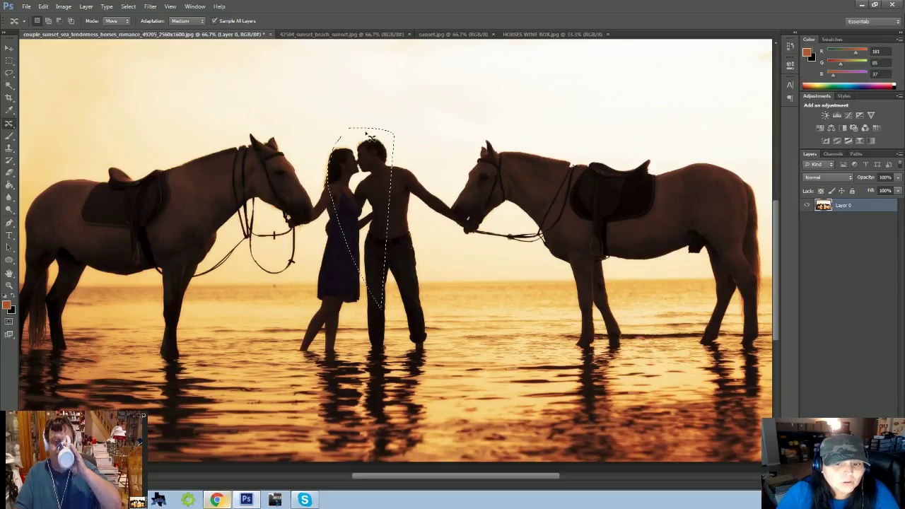
mouse_move(330, 131)
mouse_down()
mouse_move(415, 156)
mouse_move(435, 244)
mouse_up()
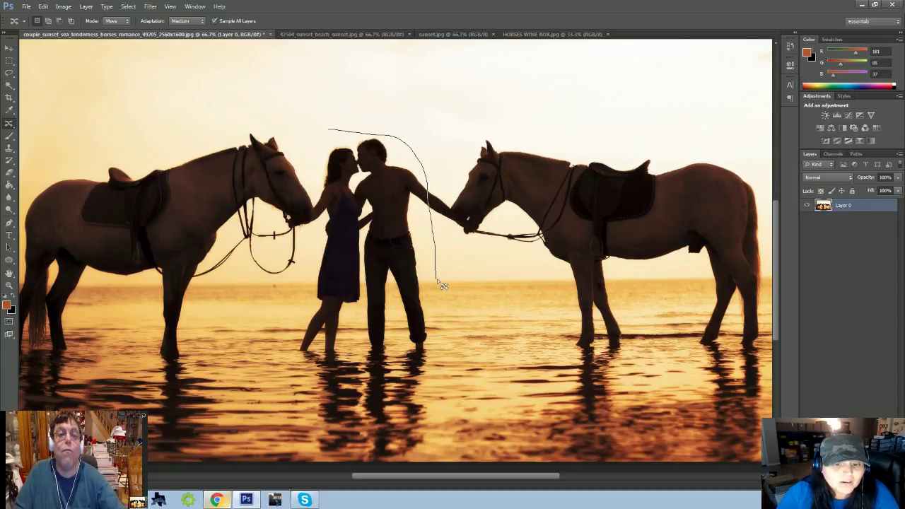
drag(438, 282, 435, 279)
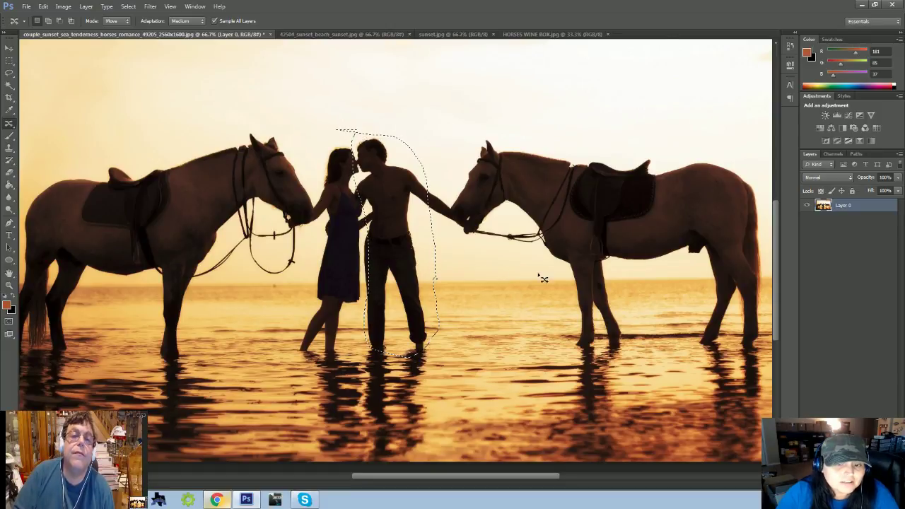
- Fill the selected man with Content-Aware contents, using Normal blending mode and 100% opacity
click(43, 7)
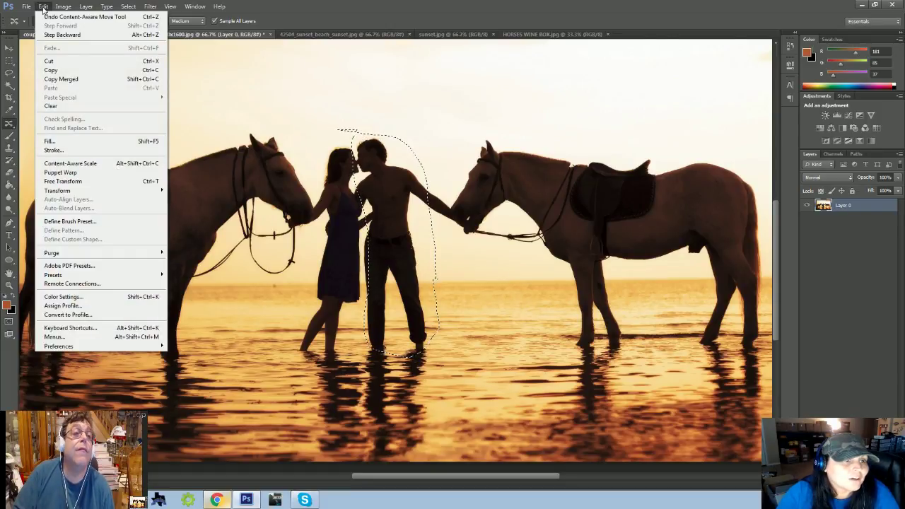
click(53, 142)
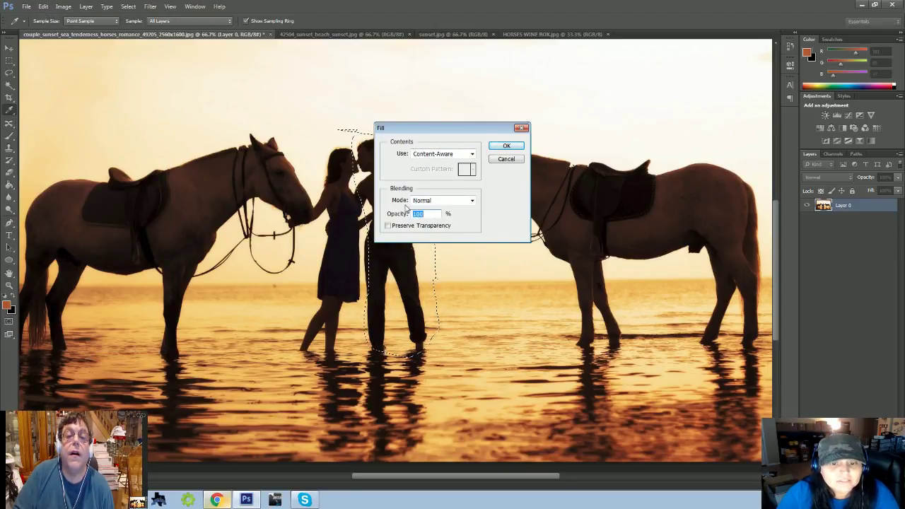
click(454, 201)
click(455, 201)
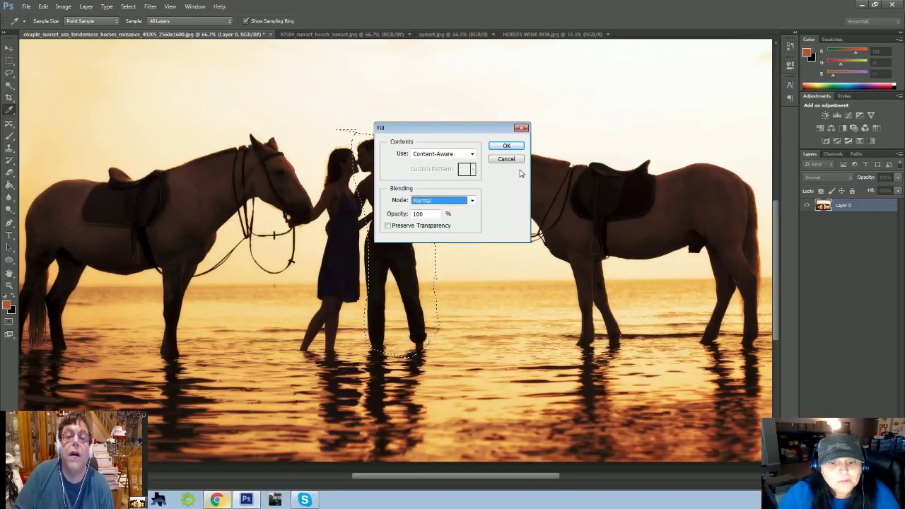
click(507, 146)
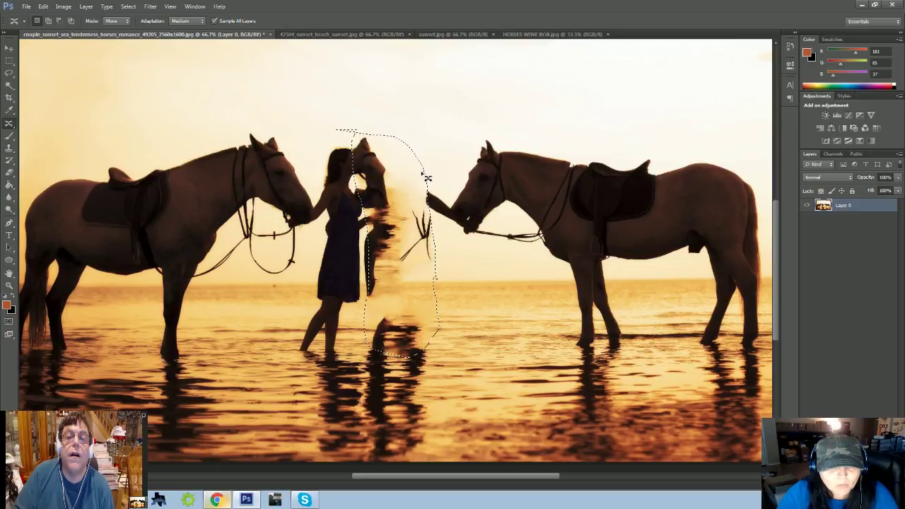
- Undo the content-aware fill over the man and clear the selection
click(43, 8)
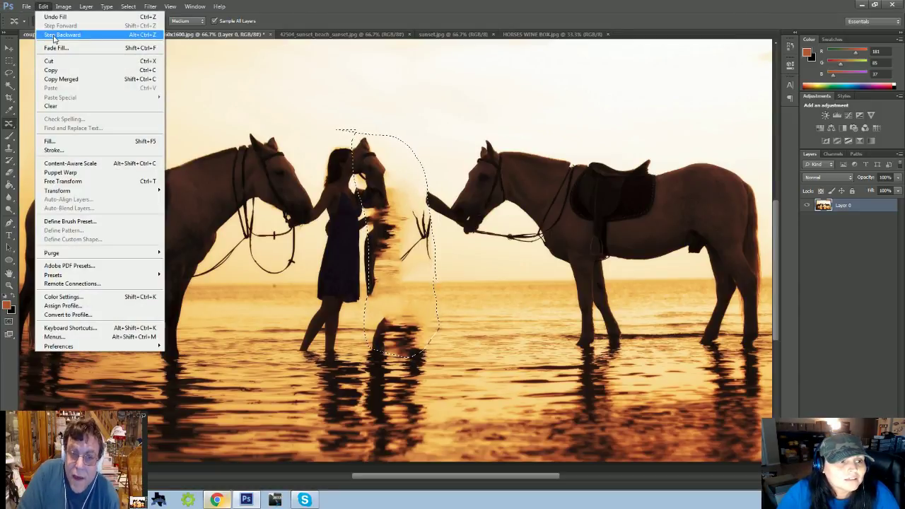
click(53, 39)
click(436, 193)
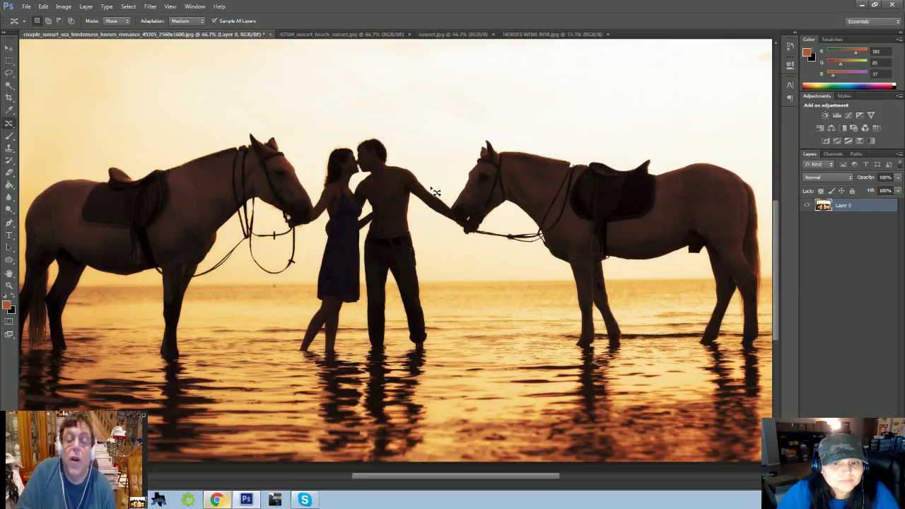
- Outline the couple's heads and upper bodies, replace them with a Content-Aware fill at 100% opacity, and deselect
mouse_move(401, 150)
mouse_down()
mouse_move(336, 138)
mouse_move(319, 162)
mouse_move(319, 191)
mouse_move(379, 226)
mouse_up()
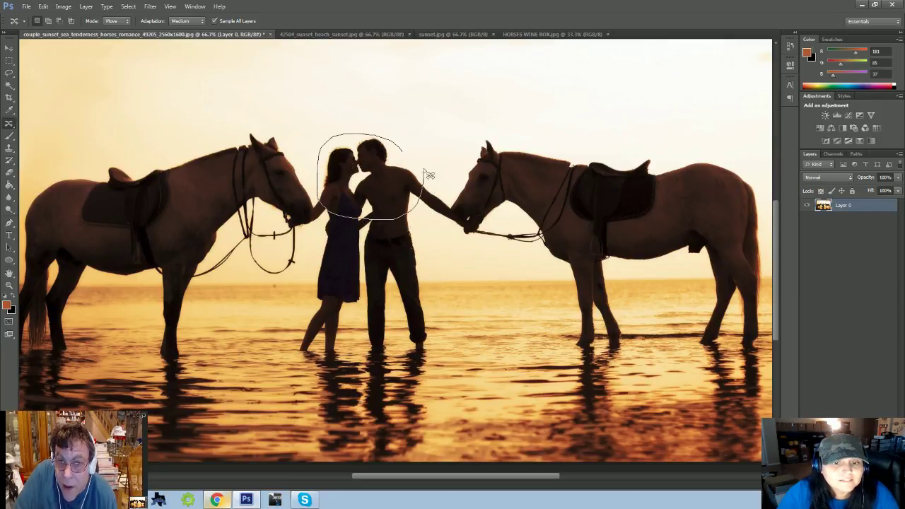
drag(408, 152, 403, 150)
click(43, 6)
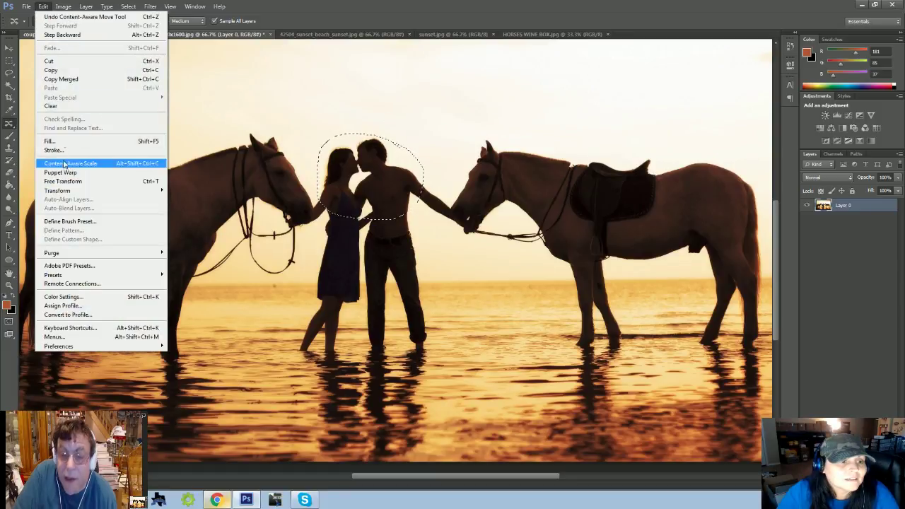
click(50, 141)
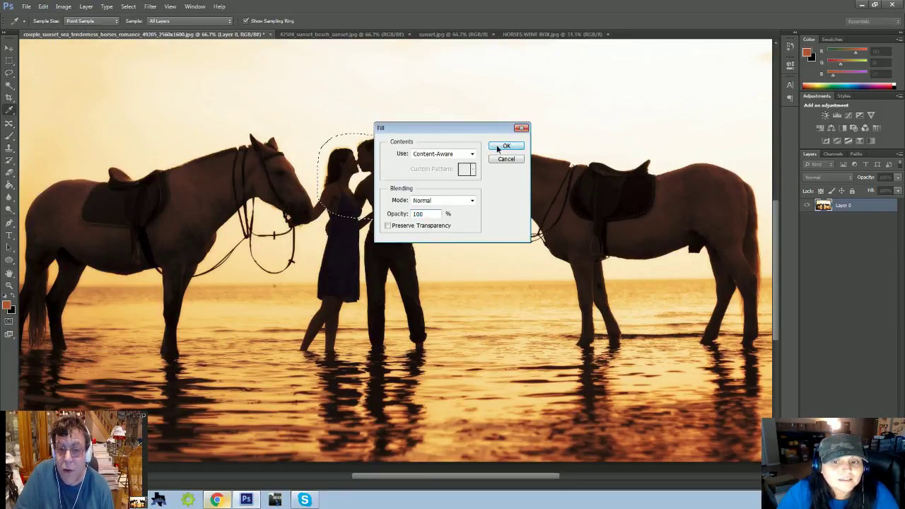
click(498, 148)
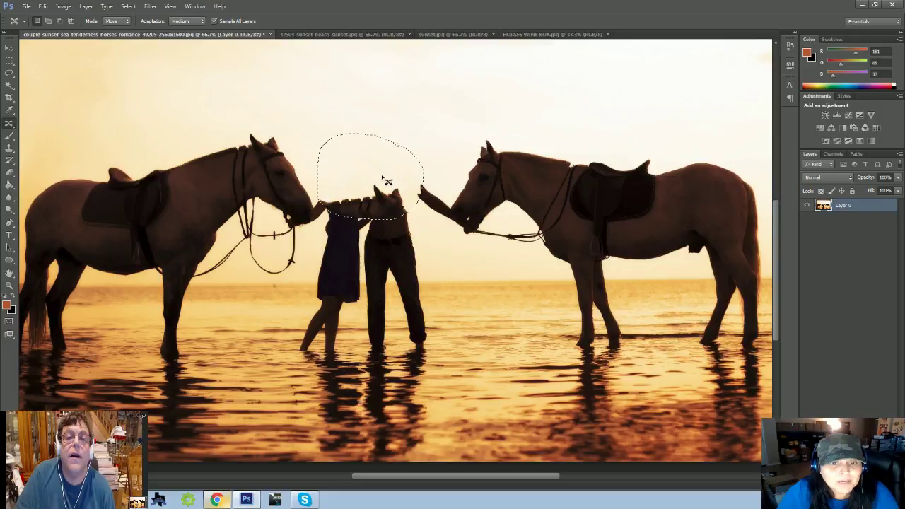
key(ctrl+d)
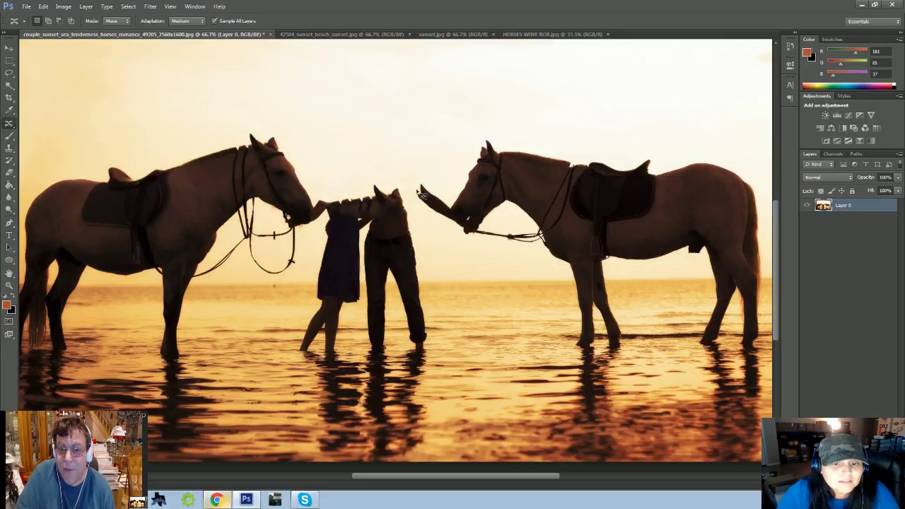
- Outline the man's torso from shoulders to thighs, replace it with a Content-Aware fill in Normal mode at 100% opacity, and deselect
mouse_move(382, 185)
mouse_down()
mouse_move(349, 214)
mouse_move(352, 246)
mouse_move(369, 279)
mouse_move(404, 287)
mouse_move(418, 265)
mouse_move(420, 218)
mouse_move(388, 180)
mouse_up()
click(44, 6)
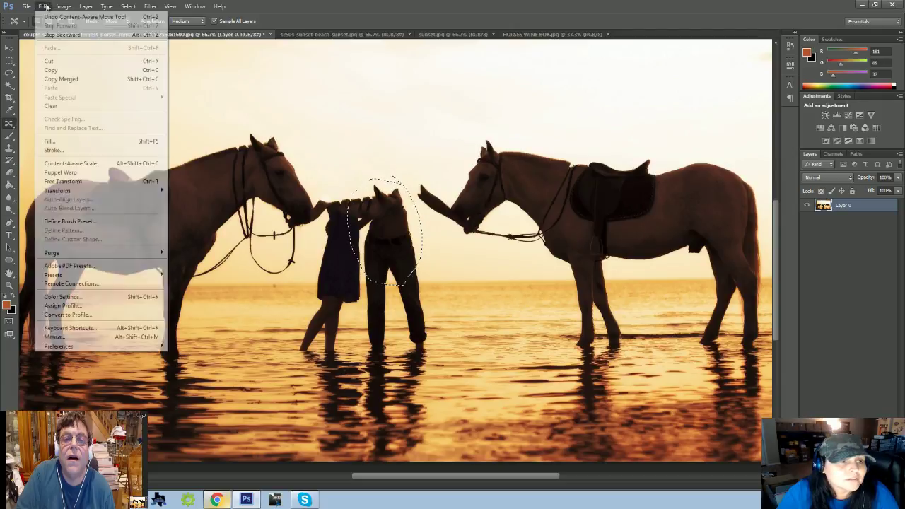
click(71, 142)
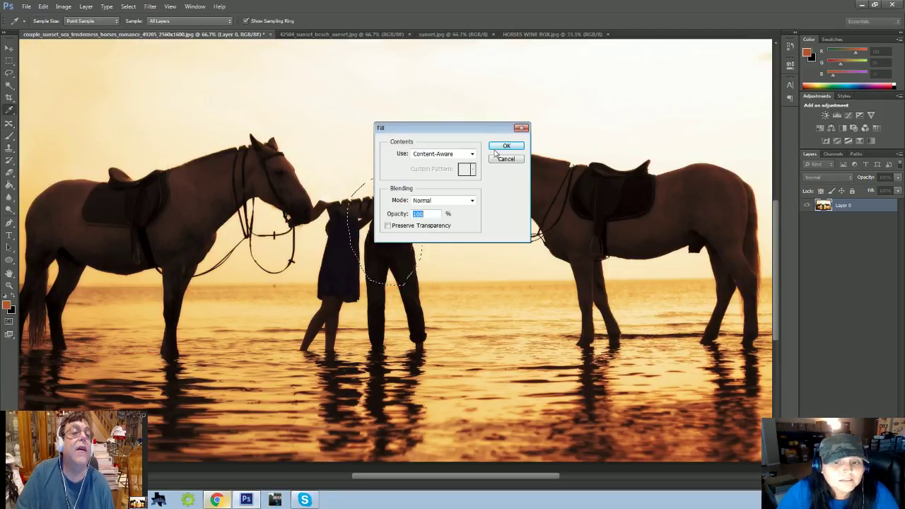
click(509, 144)
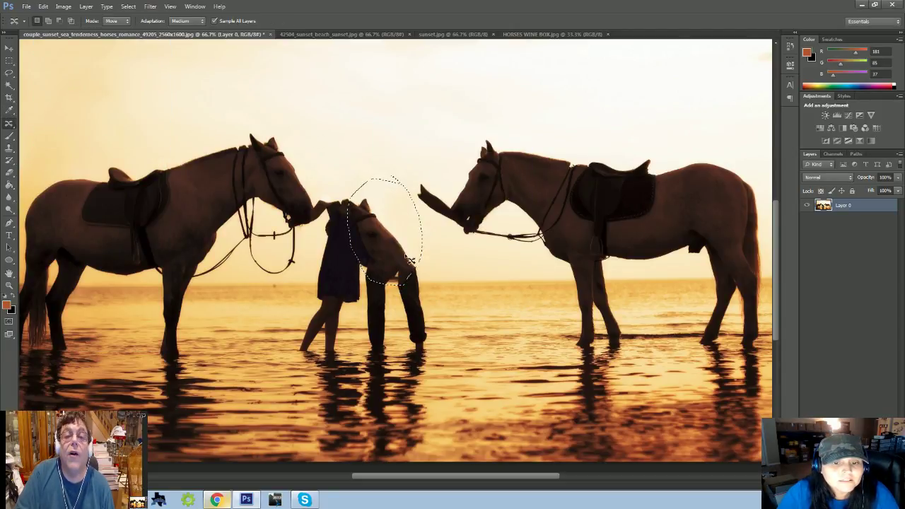
key(ctrl+d)
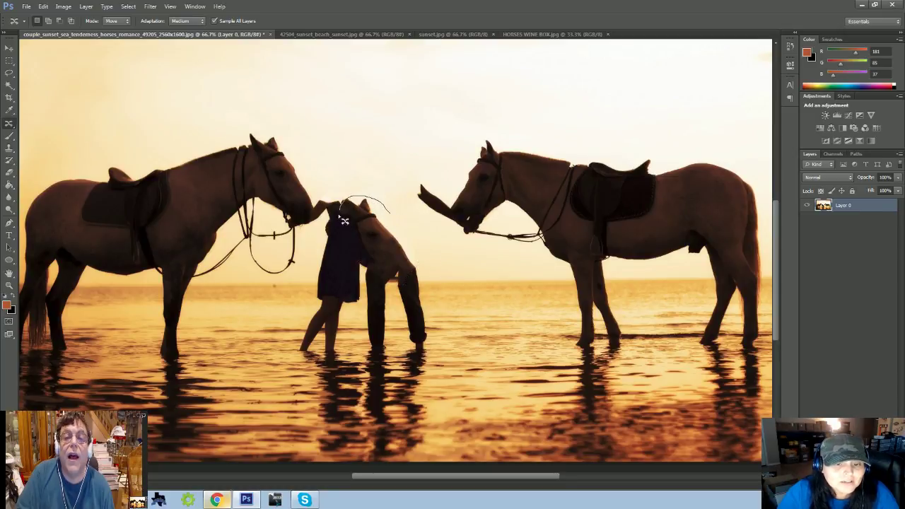
- Outline the horse-head-shaped remnant slanting from the woman's shoulder to the man's hips and replace it with a Content-Aware fill
mouse_move(363, 272)
mouse_down()
mouse_move(395, 281)
mouse_move(417, 269)
mouse_up()
drag(387, 208, 386, 205)
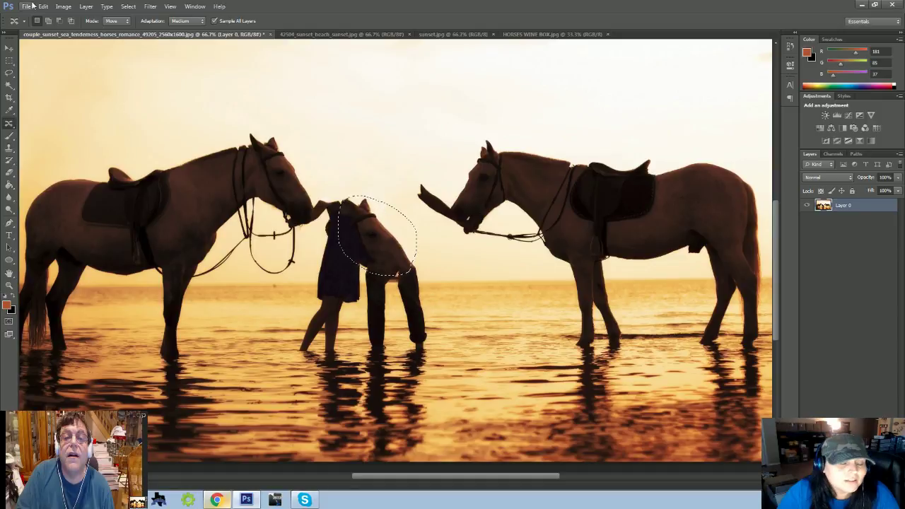
click(43, 6)
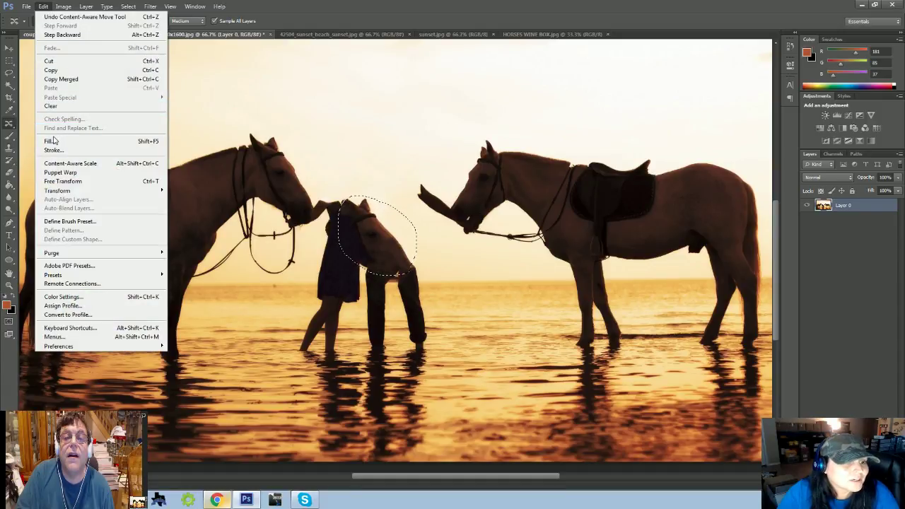
click(49, 140)
click(503, 147)
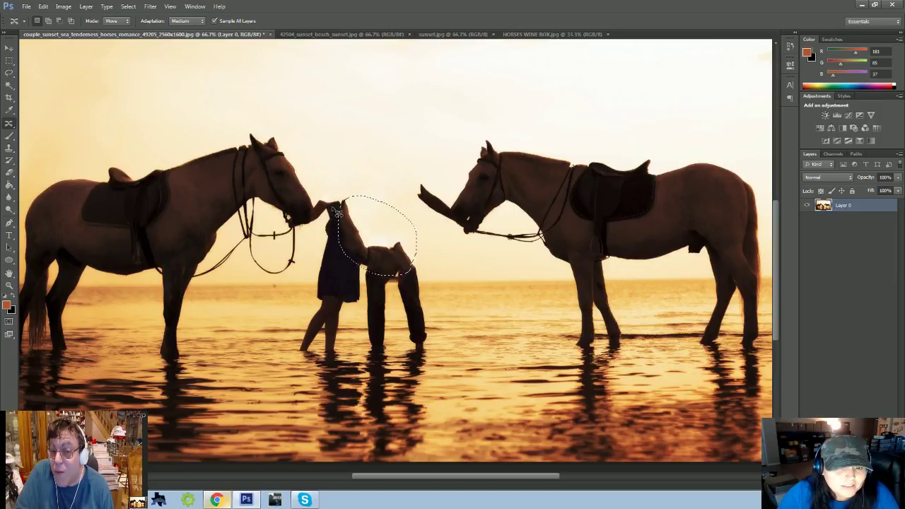
- Outline the woman's shoulders and upper torso beside the horse's muzzle, apply a Content-Aware fill, and deselect
mouse_move(338, 212)
mouse_down()
mouse_move(328, 206)
mouse_move(360, 205)
mouse_move(338, 203)
mouse_move(328, 239)
mouse_move(370, 220)
mouse_move(342, 203)
mouse_up()
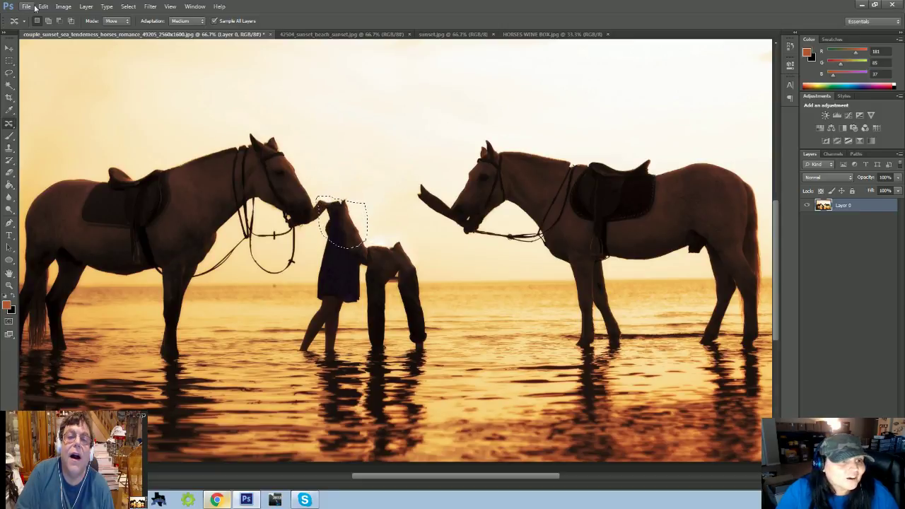
click(43, 6)
click(64, 141)
click(507, 143)
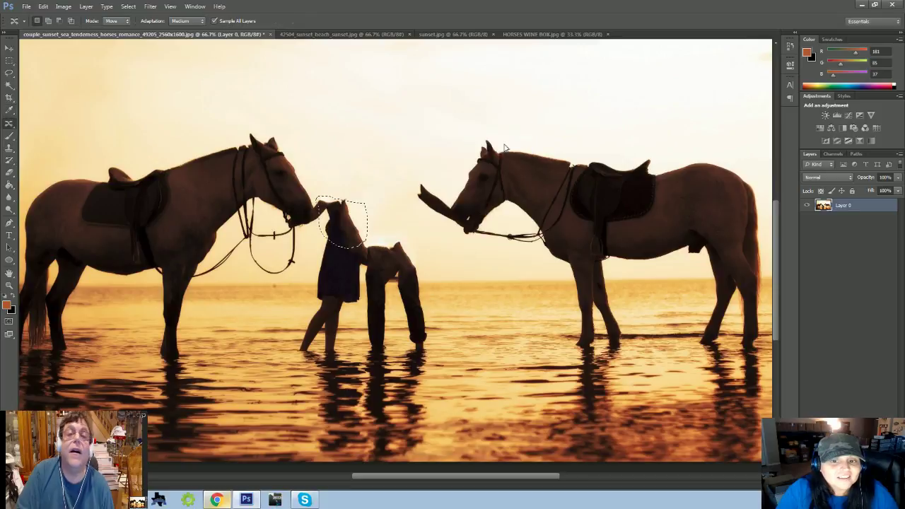
key(ctrl+d)
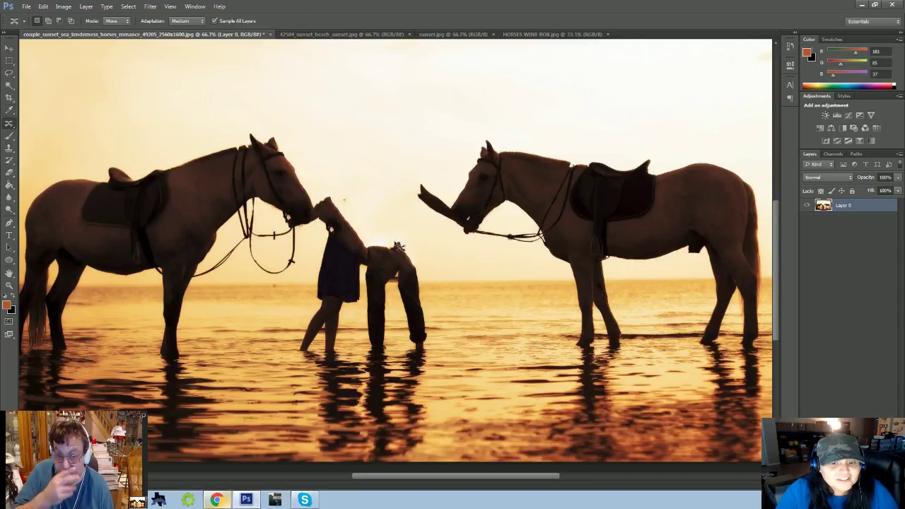
- Outline the remnant joining the tops of the man's legs, replace it with a Content-Aware fill, and deselect
mouse_move(409, 247)
mouse_down()
mouse_move(360, 257)
mouse_move(357, 271)
mouse_move(387, 285)
mouse_move(429, 285)
mouse_move(433, 261)
mouse_move(407, 241)
mouse_up()
click(43, 6)
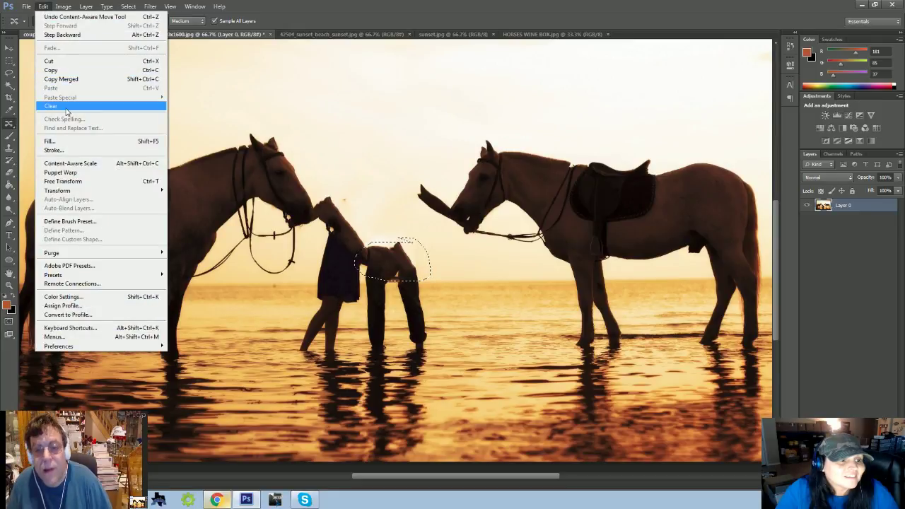
click(67, 142)
click(509, 146)
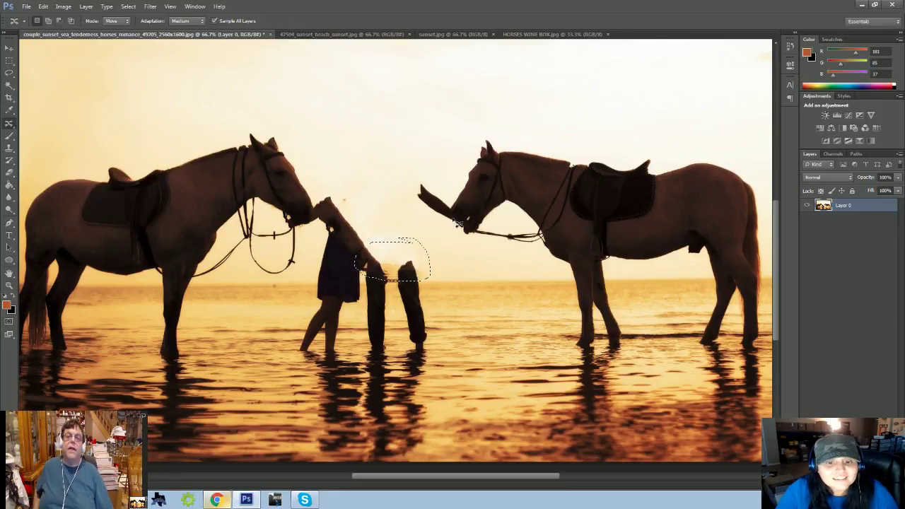
key(ctrl+d)
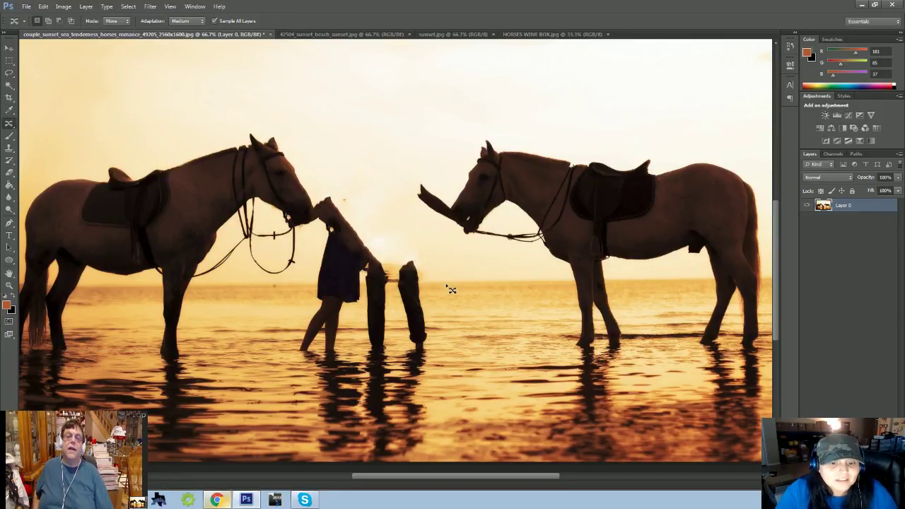
- Outline both of the man's legs down to the water, apply a Content-Aware fill at 100% opacity, and deselect
mouse_move(447, 271)
mouse_down()
mouse_move(384, 261)
mouse_move(363, 275)
mouse_move(354, 323)
mouse_move(364, 370)
mouse_move(411, 373)
mouse_move(461, 334)
mouse_move(454, 281)
mouse_move(414, 262)
mouse_up()
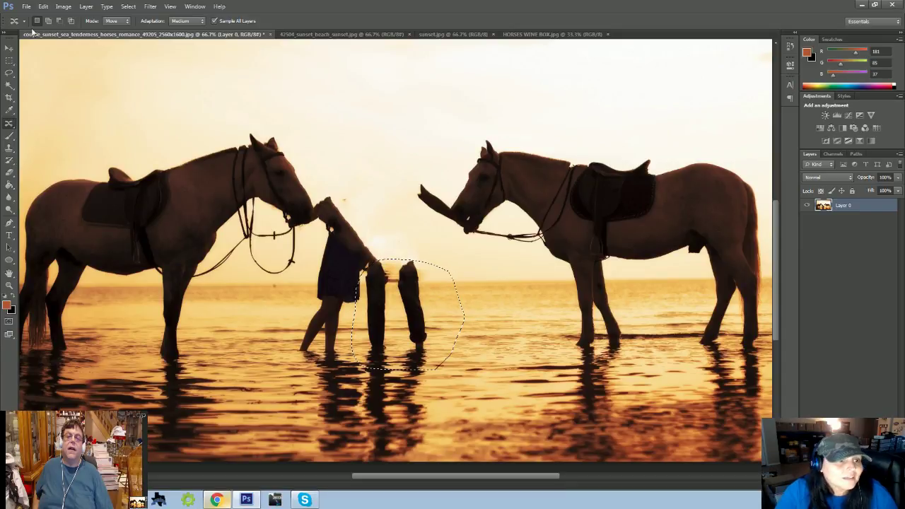
click(43, 7)
click(68, 144)
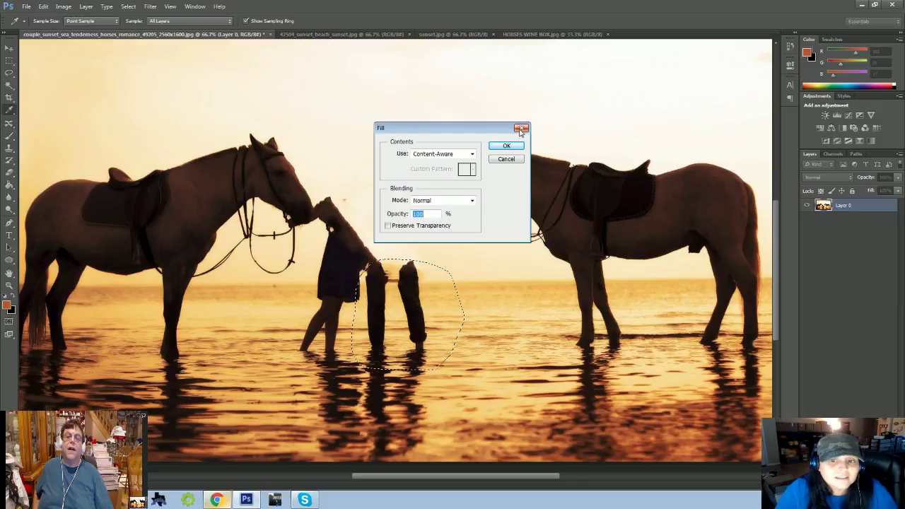
click(505, 145)
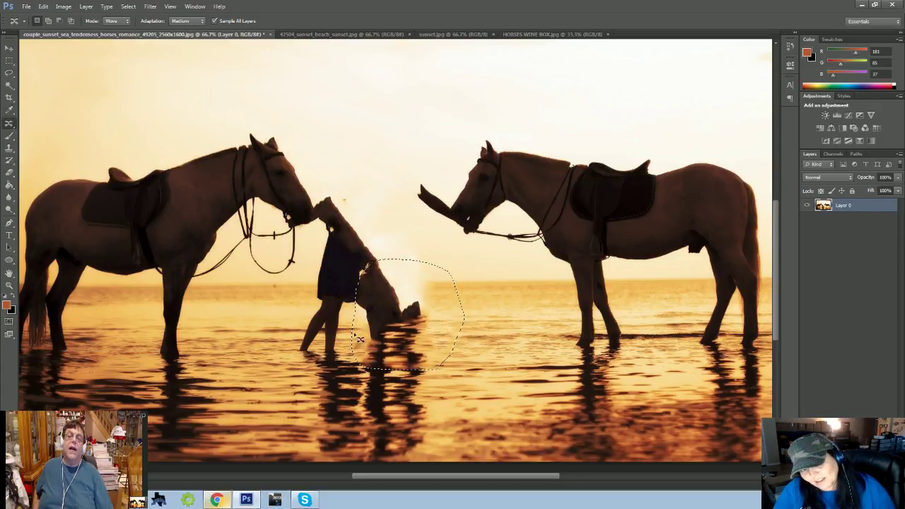
key(ctrl+d)
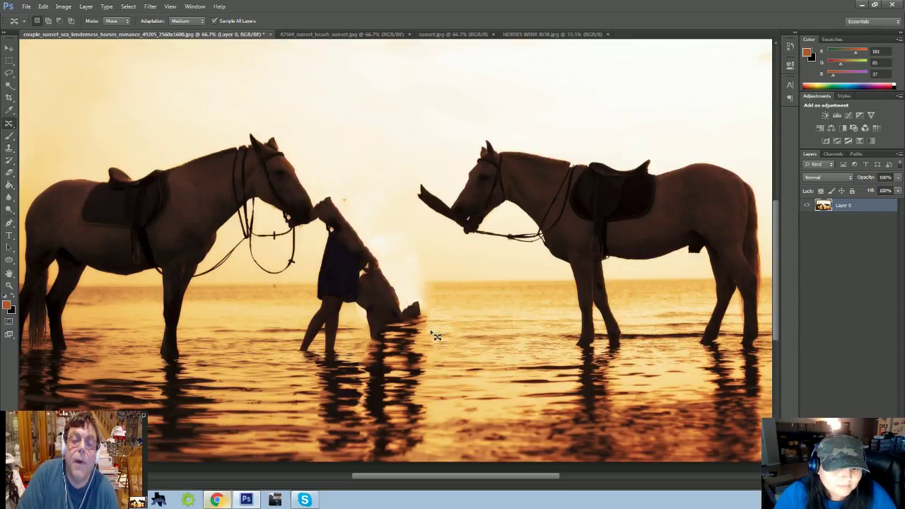
- Outline the small dark remnant and pale patch at the horizon where the man stood, fill it with Content-Aware, and deselect
mouse_move(422, 283)
mouse_down()
mouse_move(380, 282)
mouse_move(373, 300)
mouse_move(382, 321)
mouse_move(425, 323)
mouse_move(422, 281)
mouse_up()
click(44, 6)
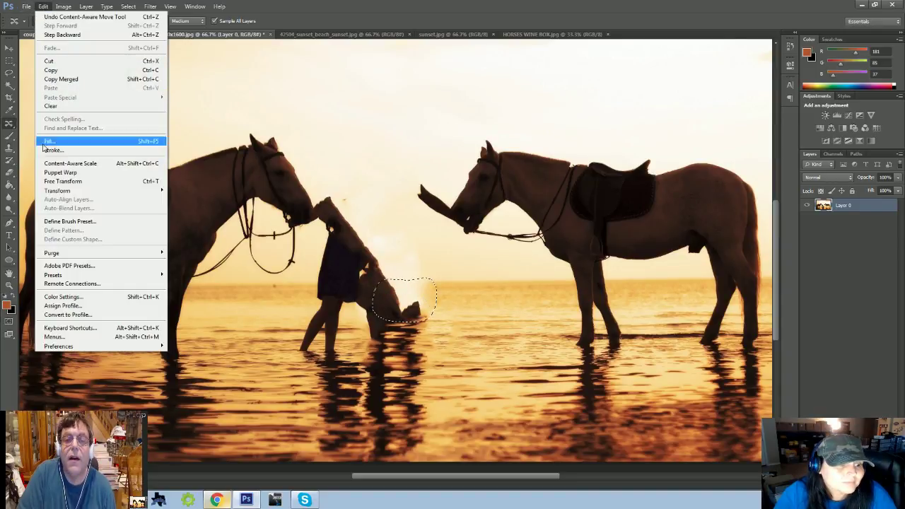
click(70, 141)
click(496, 147)
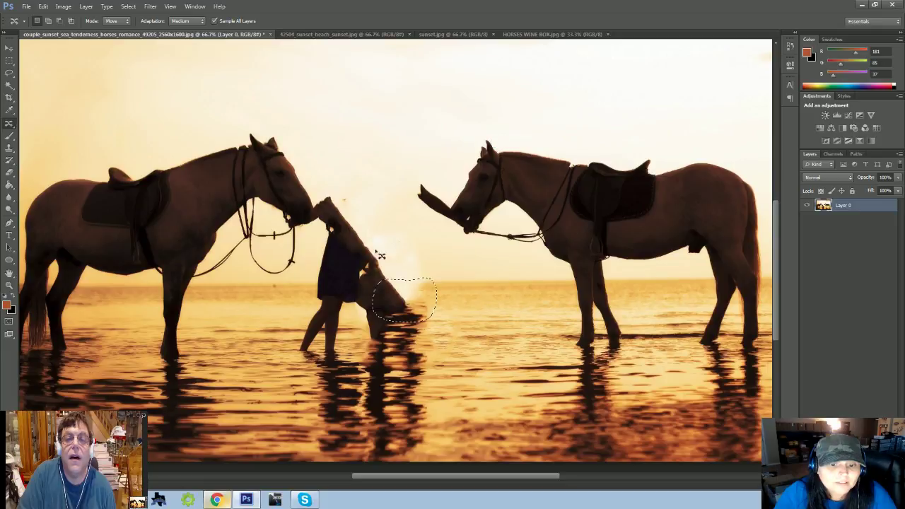
click(380, 353)
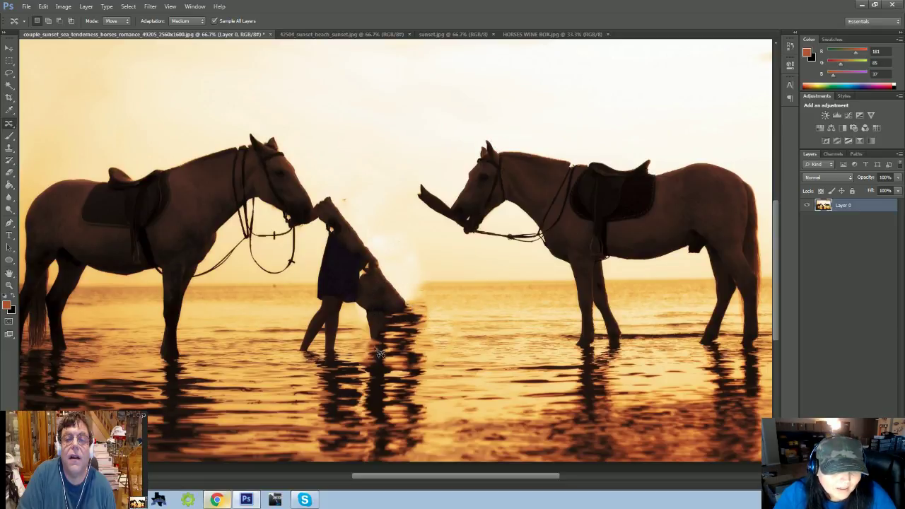
- Outline the woman's legs from the dress hem to the water and replace them with a Content-Aware fill
mouse_move(350, 336)
mouse_down()
mouse_move(311, 364)
mouse_move(297, 318)
mouse_move(343, 301)
mouse_move(339, 353)
mouse_up()
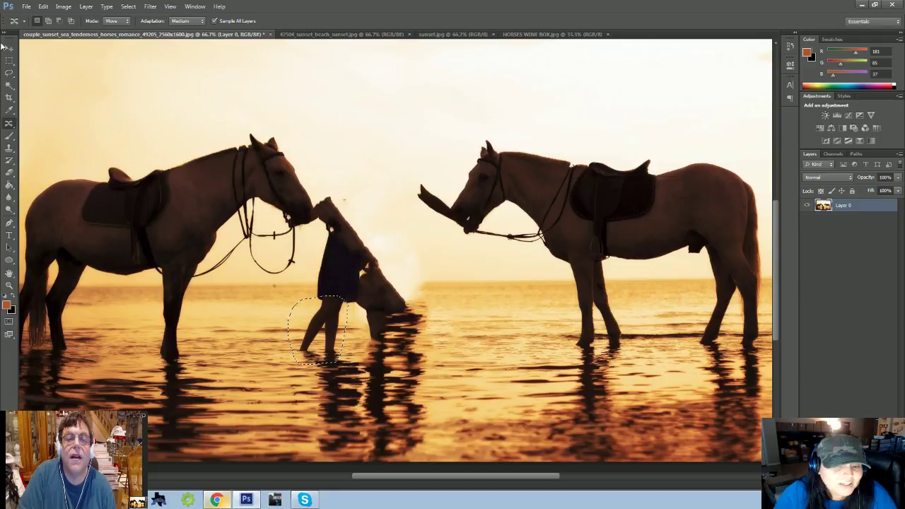
click(43, 6)
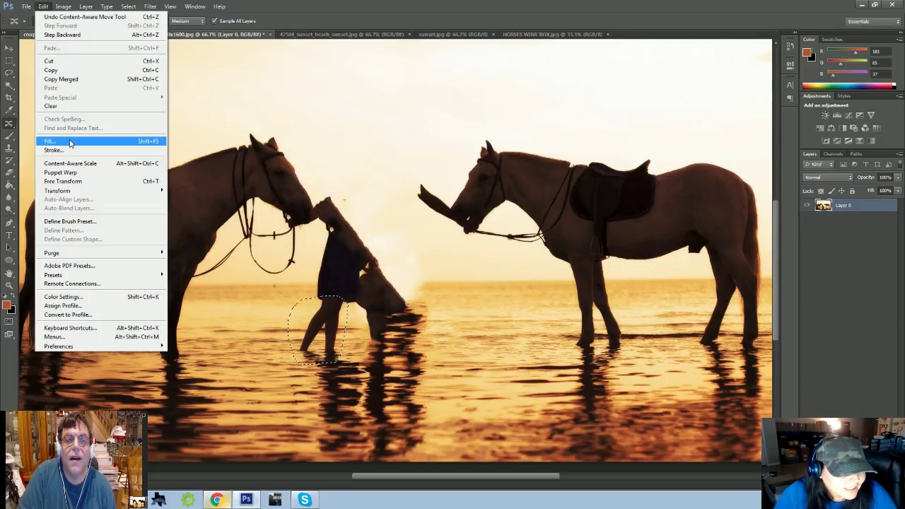
click(71, 141)
click(507, 147)
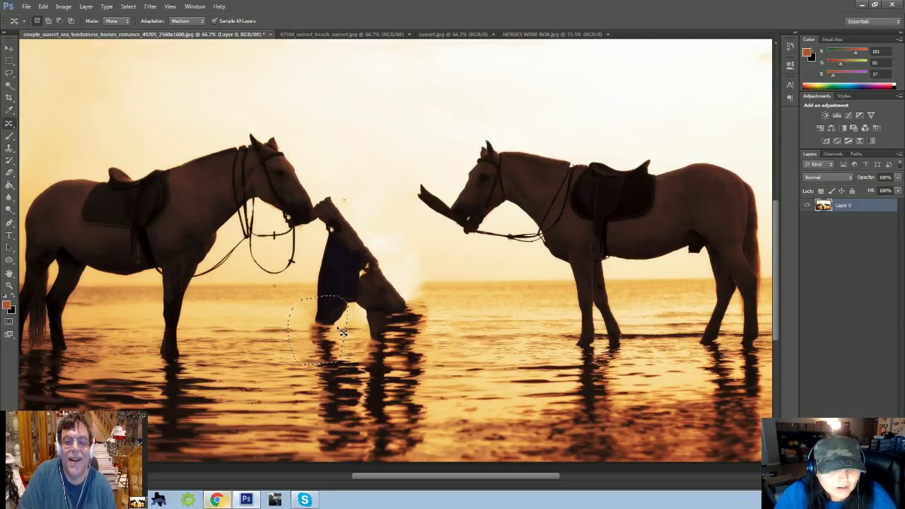
- Outline the woman's dress together with the slanted remnant beside it, apply a Content-Aware fill at 100% opacity, and deselect
mouse_move(378, 243)
mouse_down()
mouse_move(346, 233)
mouse_move(307, 260)
mouse_move(354, 354)
mouse_move(413, 271)
mouse_move(360, 216)
mouse_up()
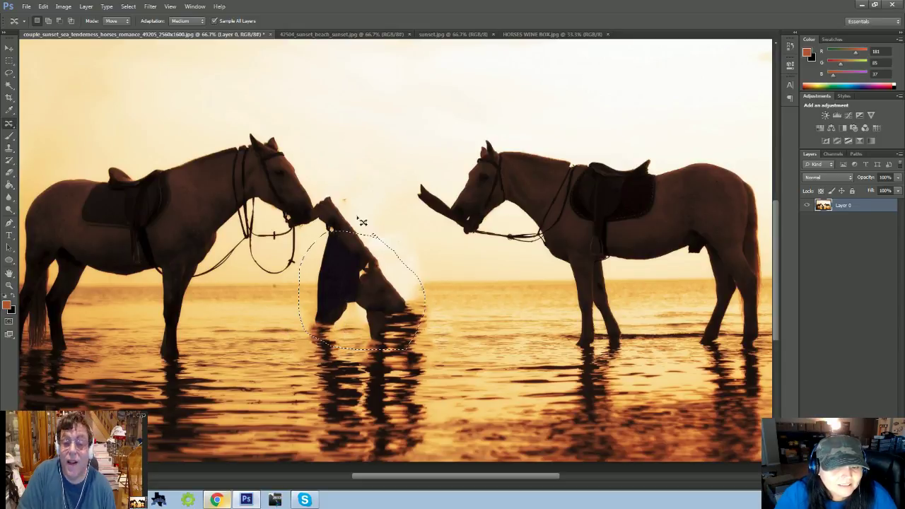
click(43, 7)
click(51, 141)
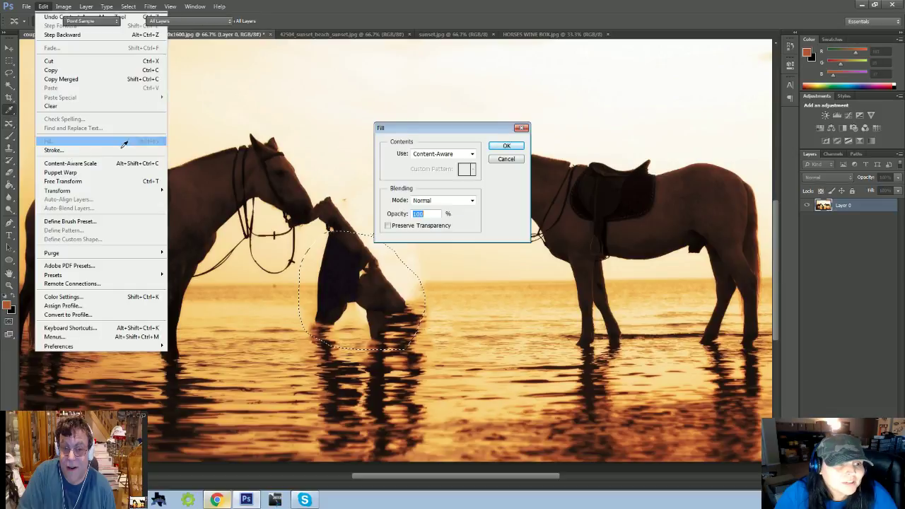
click(506, 145)
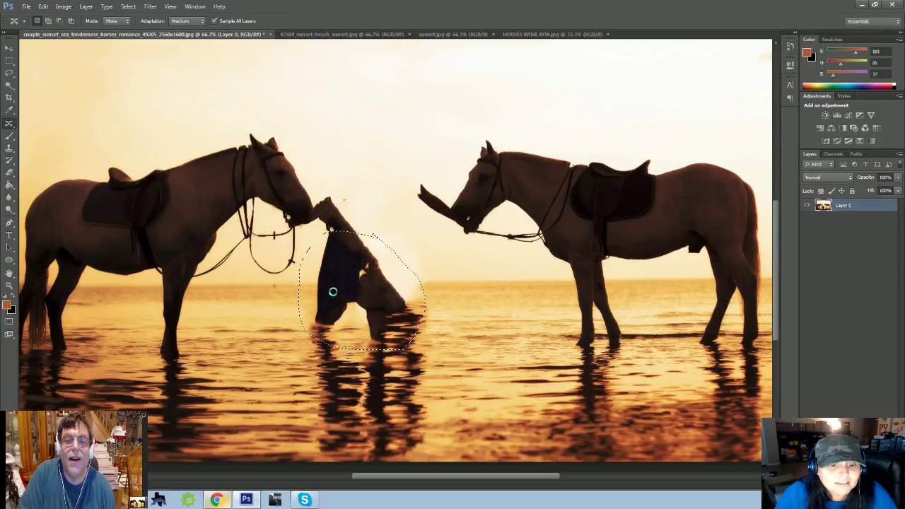
drag(332, 291, 345, 242)
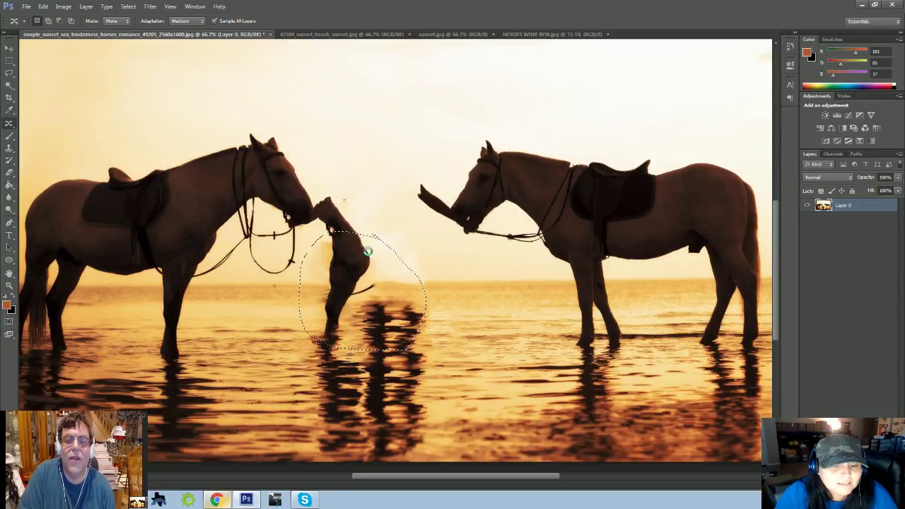
click(348, 196)
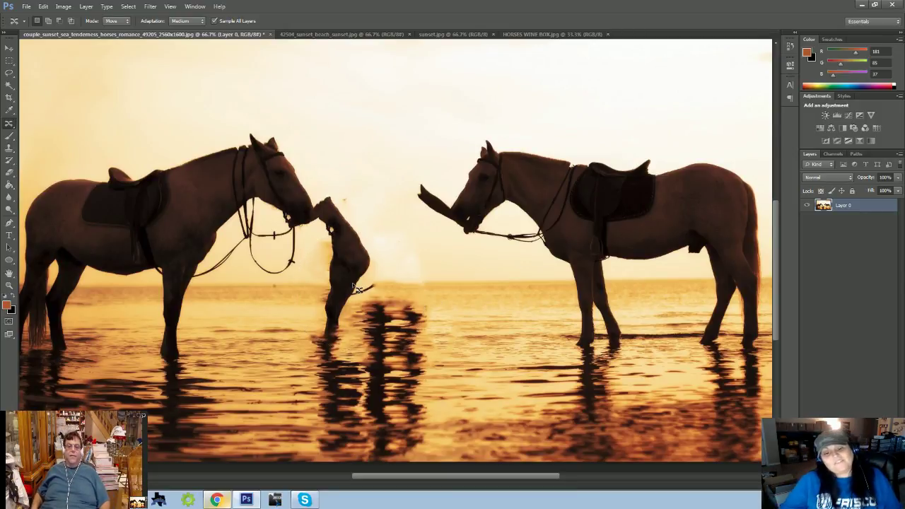
- Outline the lower leg of the remaining figure at the waterline, replace it with a Content-Aware fill at 100% opacity, and deselect
mouse_move(361, 308)
mouse_down()
mouse_move(333, 287)
mouse_move(311, 293)
mouse_move(306, 330)
mouse_up()
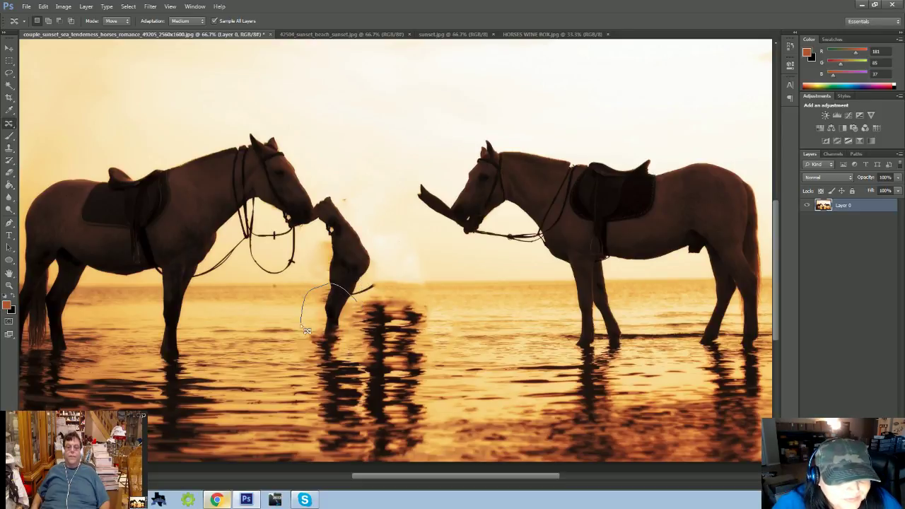
drag(352, 301, 353, 296)
click(44, 7)
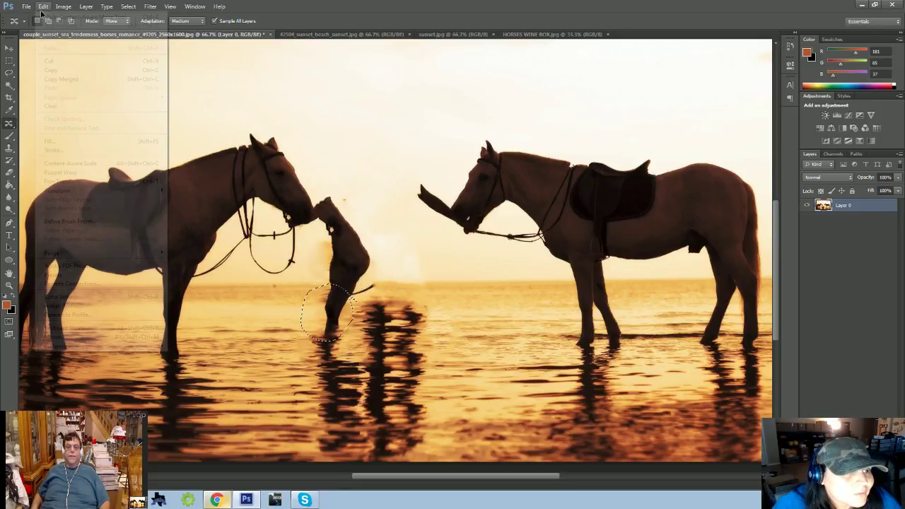
click(50, 145)
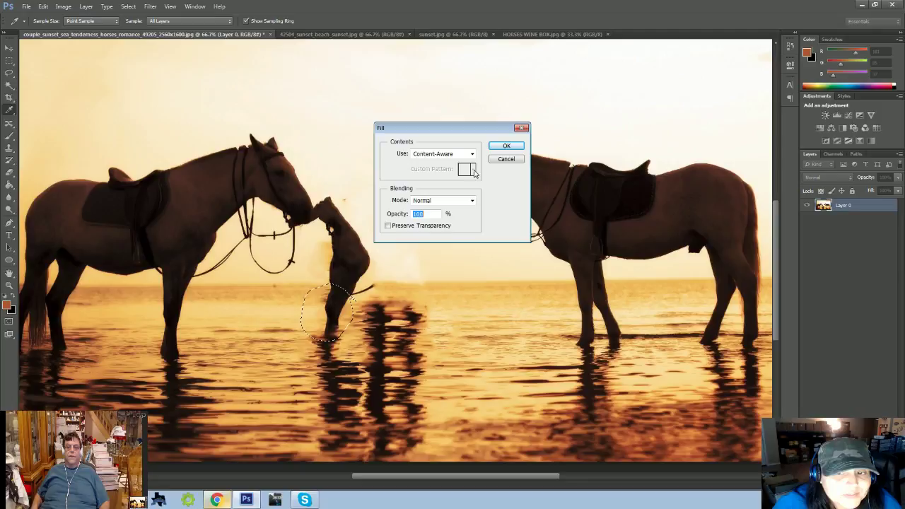
click(503, 146)
key(ctrl+d)
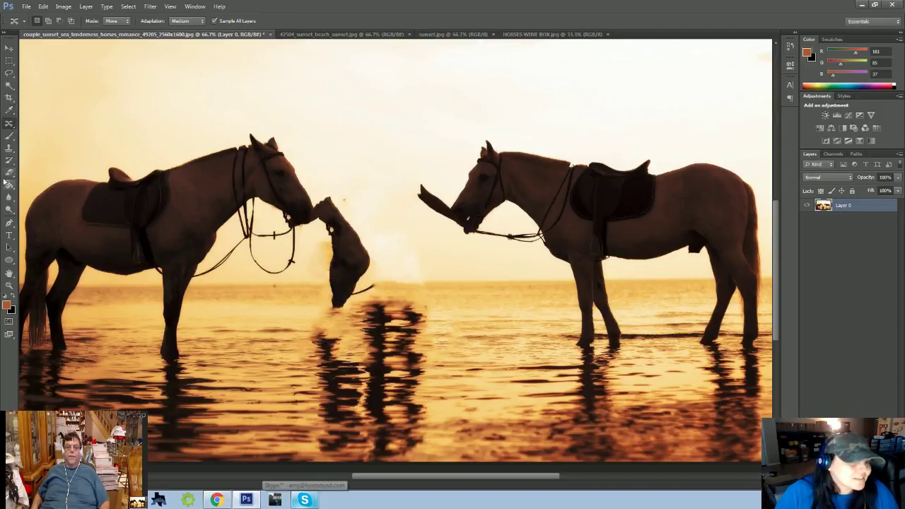
- Set up the Clone Stamp tool with a soft round brush at 100 px
click(10, 149)
click(9, 149)
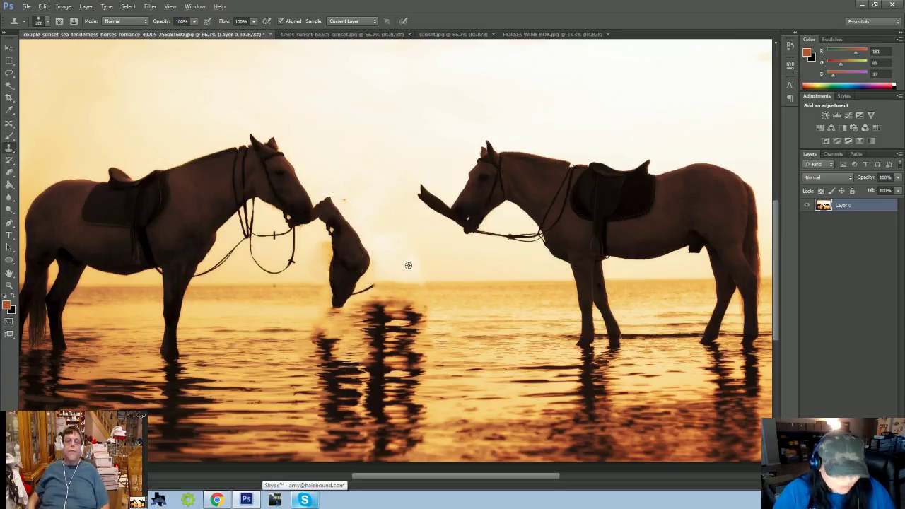
drag(420, 257, 143, 106)
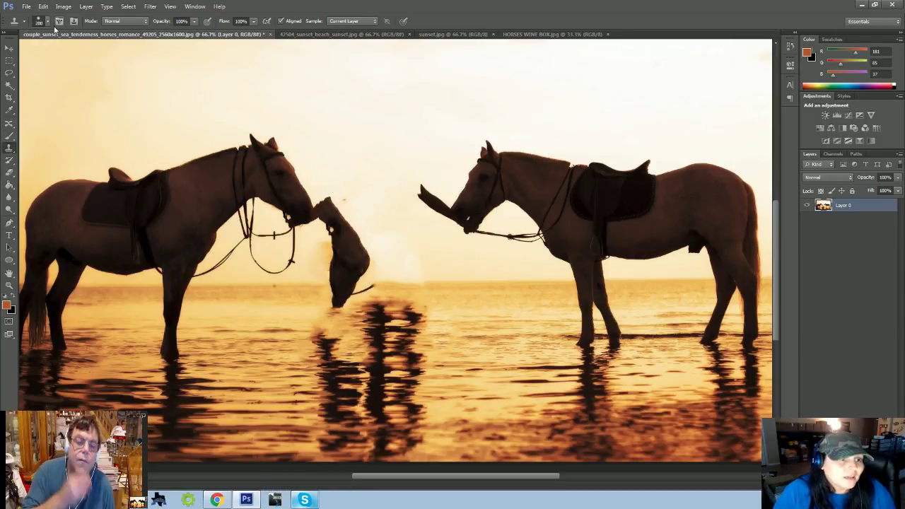
click(47, 22)
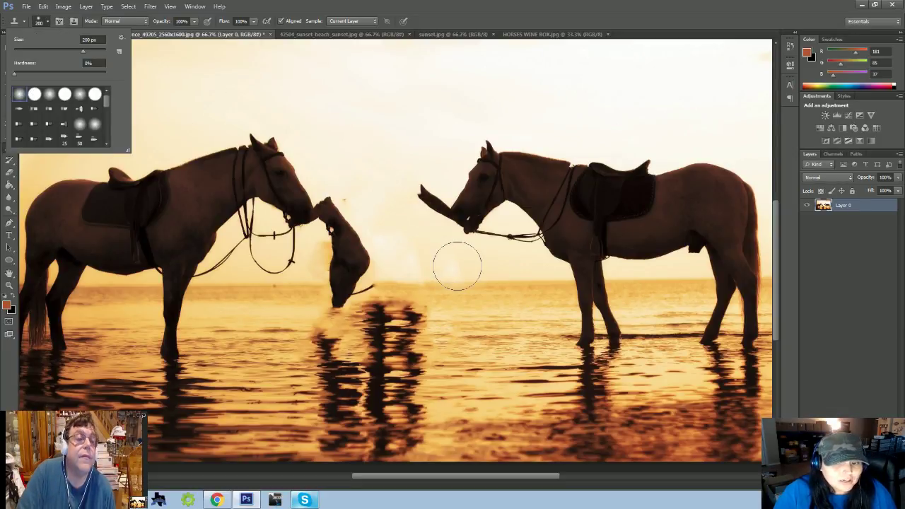
key(alt)
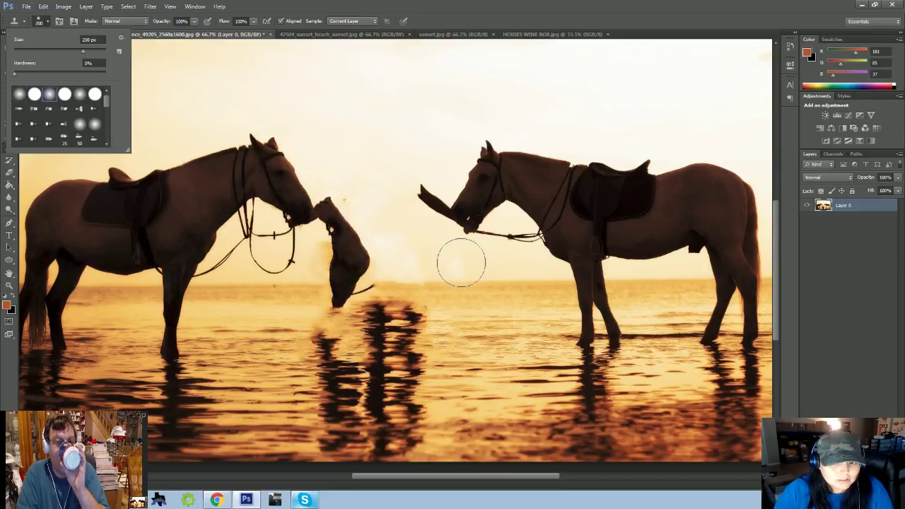
click(250, 89)
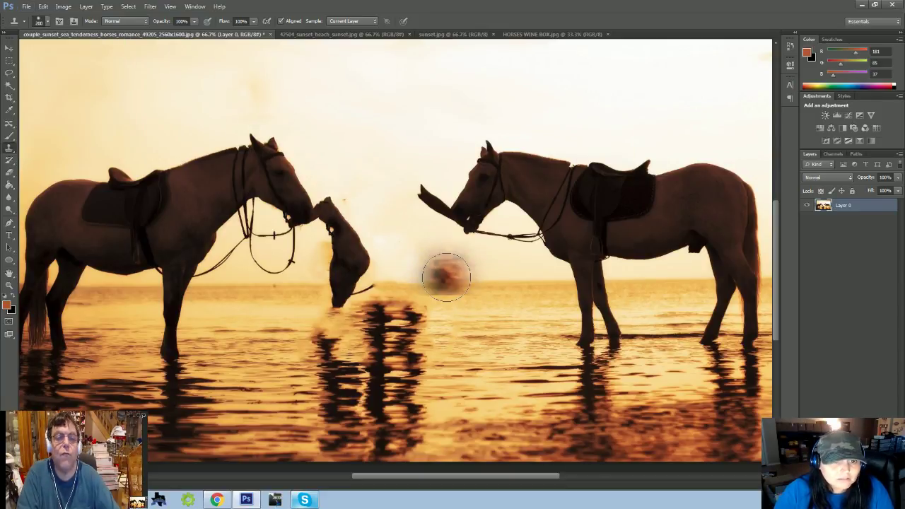
key(bracketleft)
key(bracketleft)
key(bracketleft)
key(bracketleft)
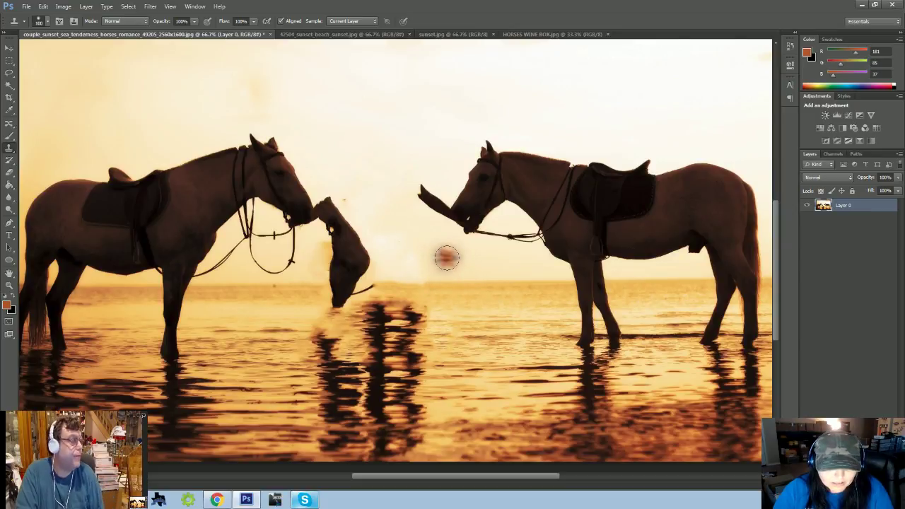
- Clone clean sky over the pale patch between the horses, and horizon and water over the remnant's lower tip and the reflection's upper edge
alt+click(446, 263)
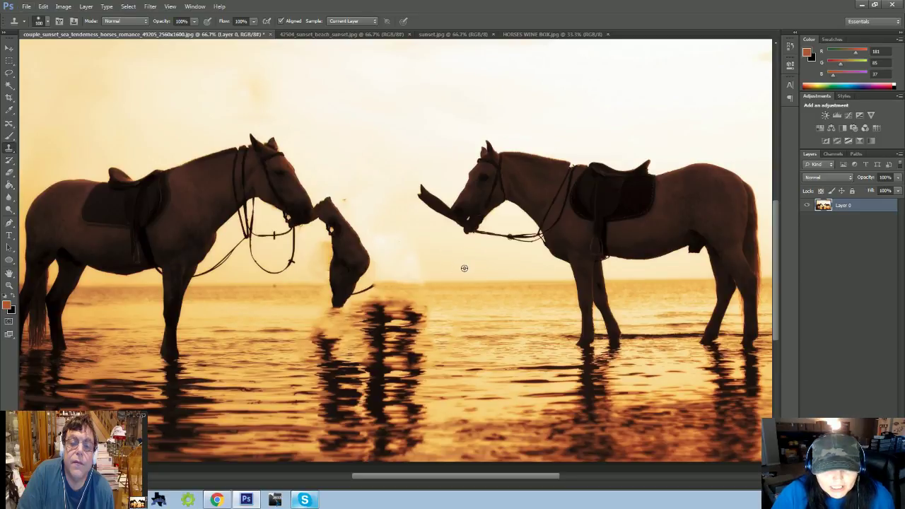
alt+click(464, 268)
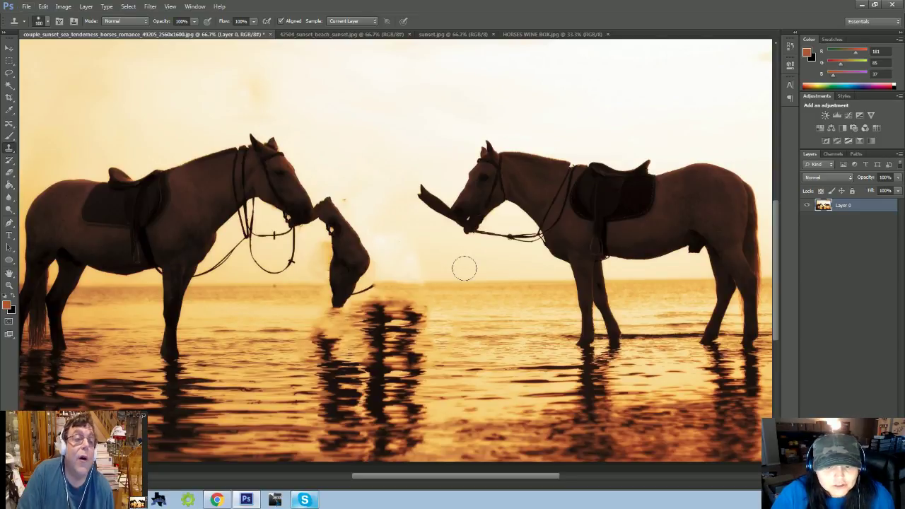
mouse_move(420, 274)
mouse_down()
mouse_move(412, 249)
mouse_move(413, 263)
mouse_move(396, 258)
mouse_move(394, 267)
mouse_move(413, 230)
mouse_move(423, 250)
mouse_move(437, 242)
mouse_move(407, 243)
mouse_move(418, 246)
mouse_move(404, 231)
mouse_move(459, 260)
mouse_move(405, 263)
mouse_move(403, 225)
mouse_move(397, 240)
mouse_move(433, 254)
mouse_move(403, 258)
mouse_move(401, 229)
mouse_move(370, 245)
mouse_up()
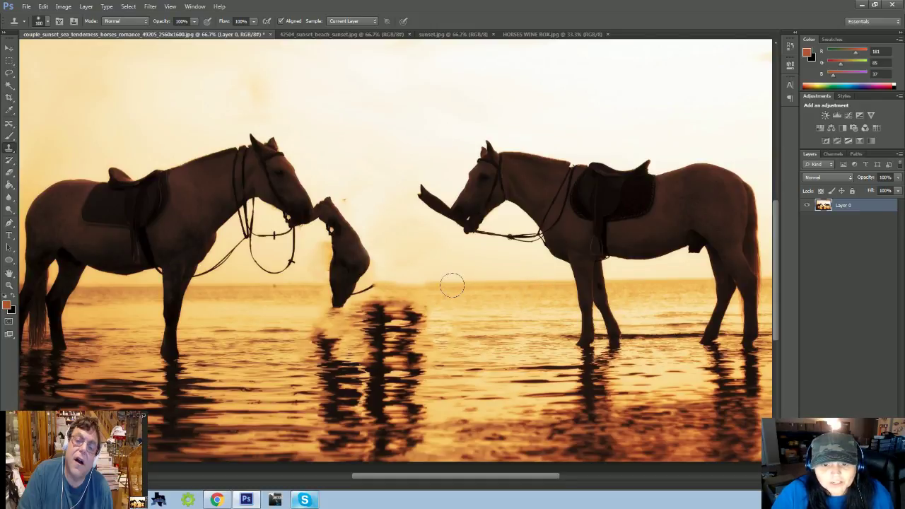
drag(427, 281, 300, 288)
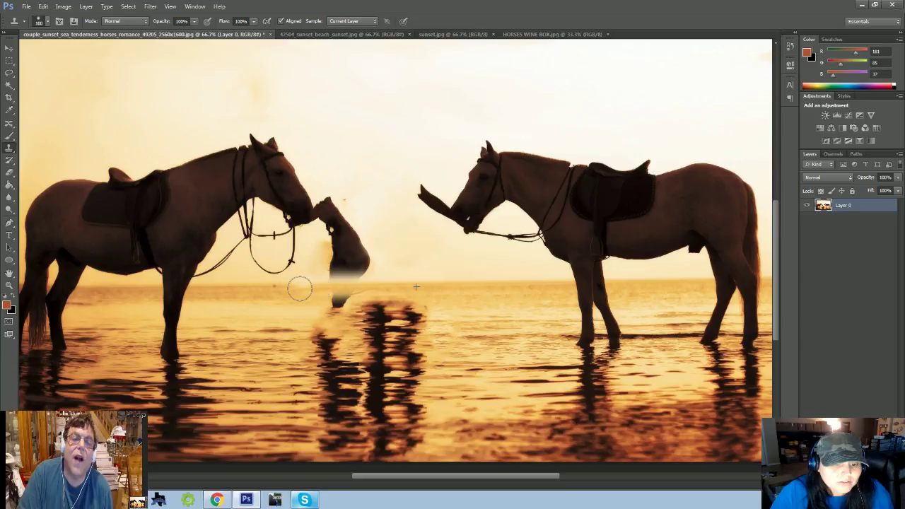
alt+click(550, 290)
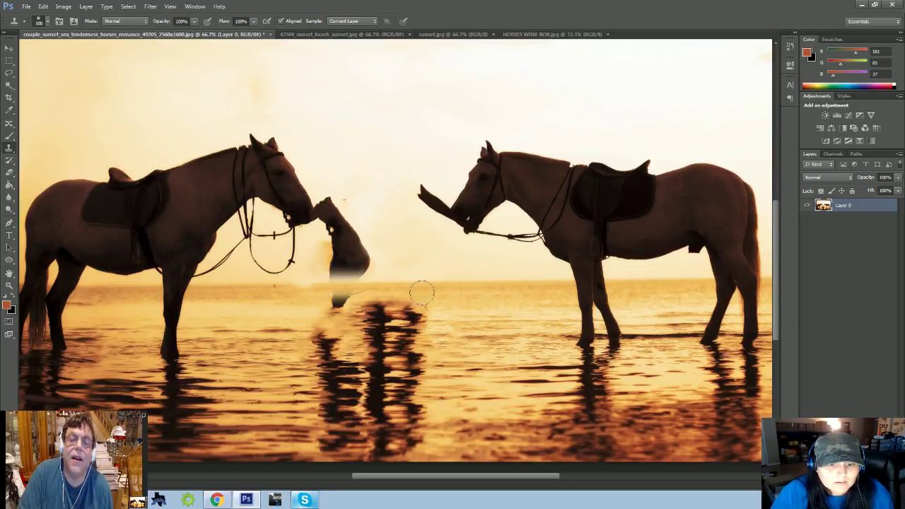
mouse_move(418, 292)
mouse_down()
mouse_move(318, 297)
mouse_move(398, 297)
mouse_move(414, 286)
mouse_up()
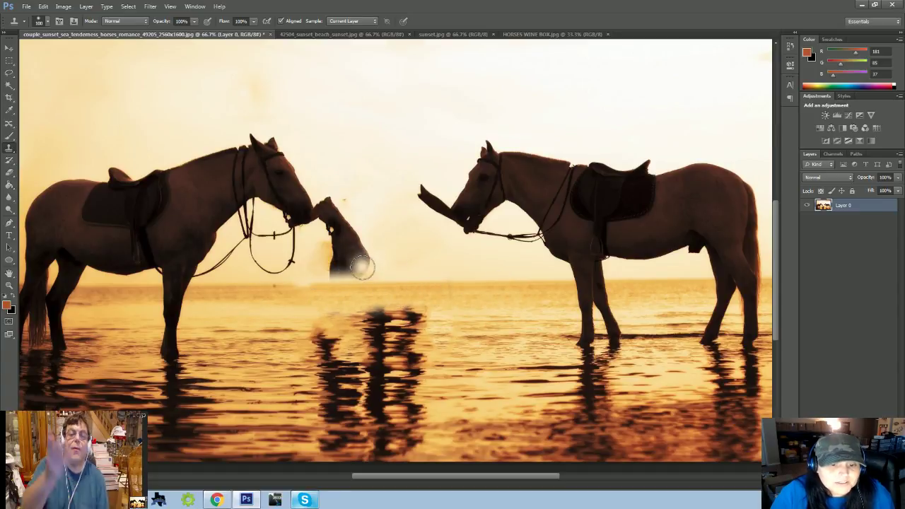
- Outline the lower half of the dark figure remnant above the horizon, replace it with a Content-Aware fill, and deselect
click(9, 73)
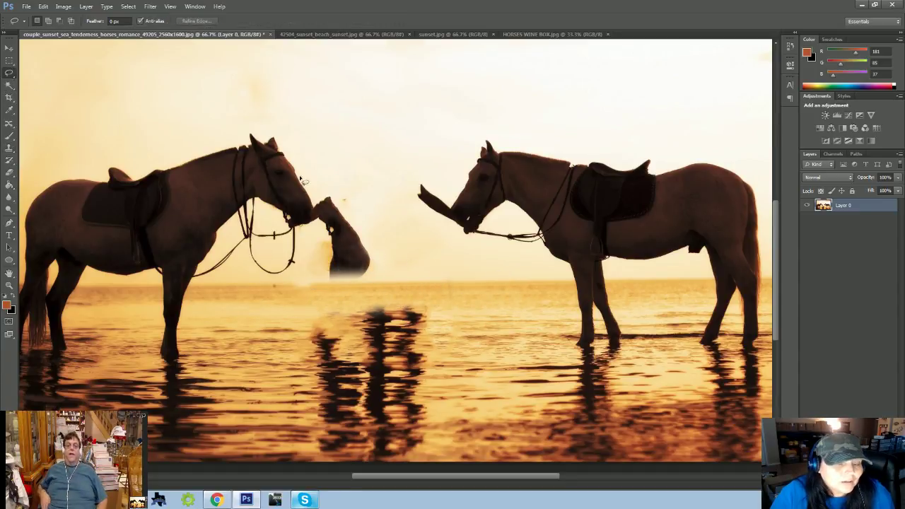
drag(384, 265, 350, 282)
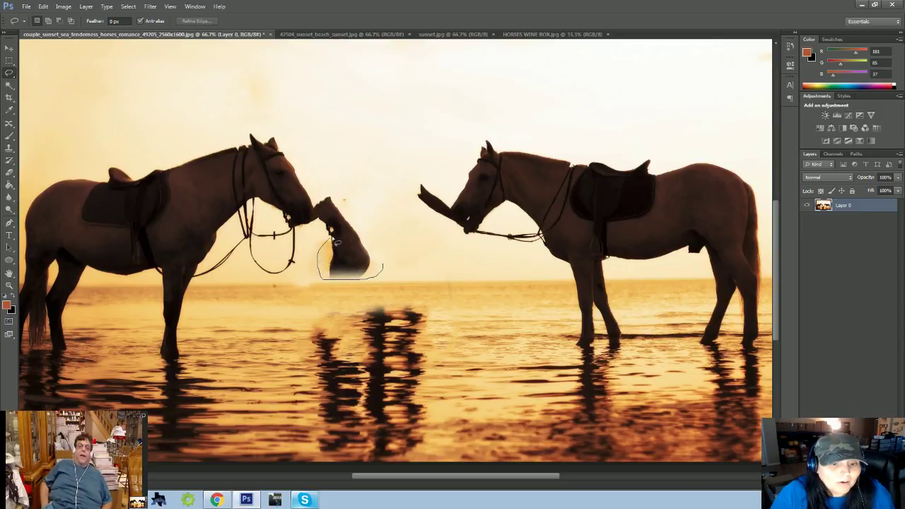
mouse_move(336, 242)
mouse_down()
mouse_move(383, 239)
mouse_move(383, 266)
mouse_up()
click(43, 7)
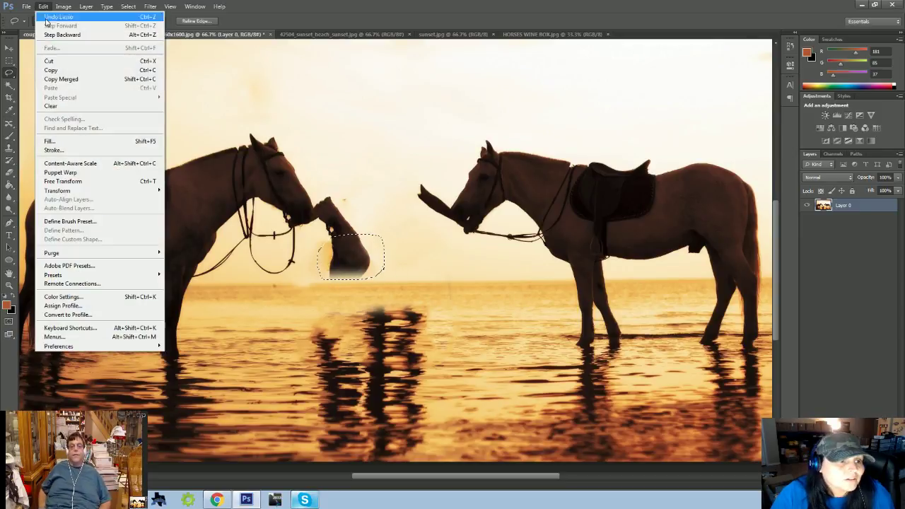
click(66, 150)
click(505, 145)
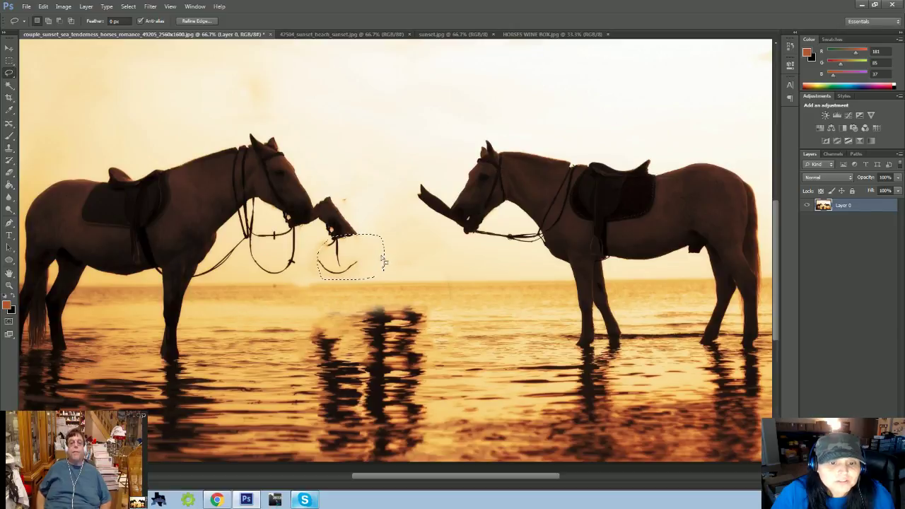
key(ctrl+d)
- Outline the upper part of the dark remnant beside the left horse's muzzle, fill it with Content-Aware, and deselect
mouse_move(324, 237)
mouse_down()
mouse_move(338, 191)
mouse_move(350, 246)
mouse_move(322, 232)
mouse_up()
click(43, 6)
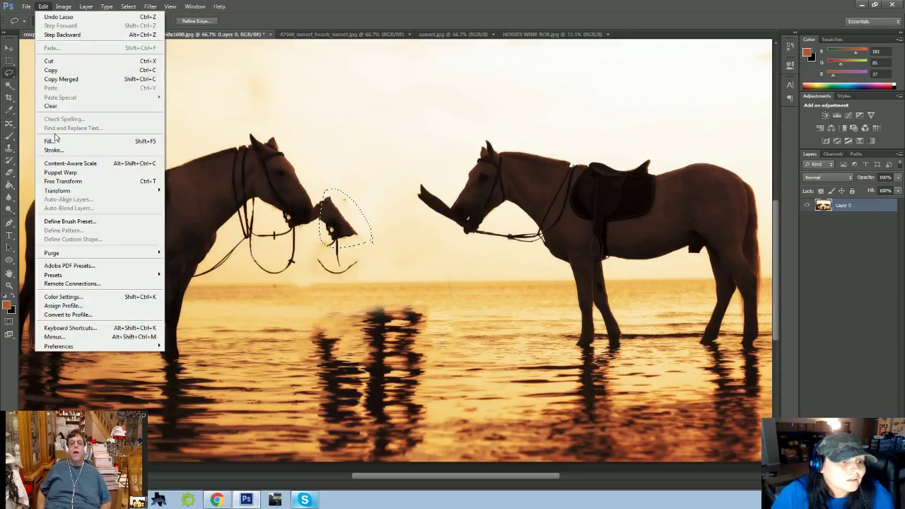
click(50, 141)
click(506, 147)
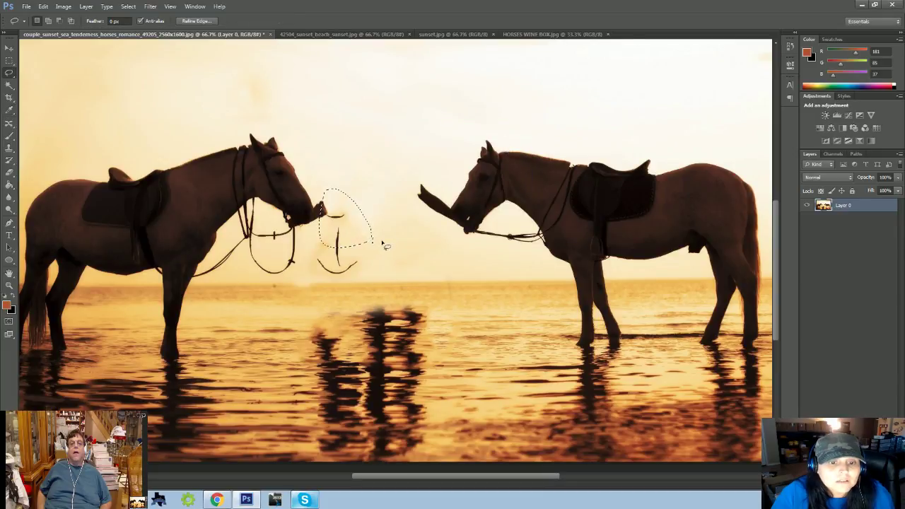
key(ctrl+d)
- Outline the thin vertical and curved dark lines in the sky, apply a Content-Aware fill at 100% opacity, and deselect
mouse_move(334, 209)
mouse_down()
mouse_move(367, 246)
mouse_move(361, 267)
mouse_move(322, 272)
mouse_up()
mouse_move(329, 235)
mouse_down()
mouse_move(361, 232)
mouse_move(374, 270)
mouse_up()
click(43, 6)
click(62, 143)
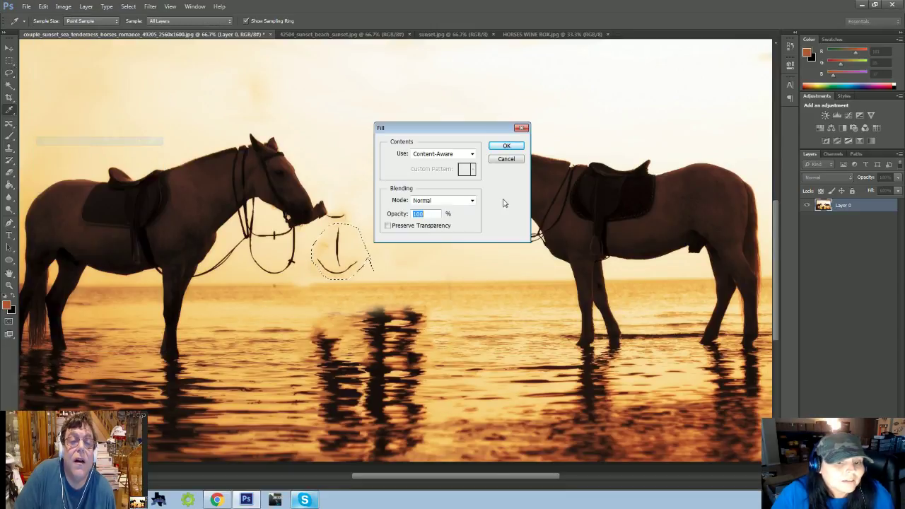
click(507, 146)
key(ctrl+d)
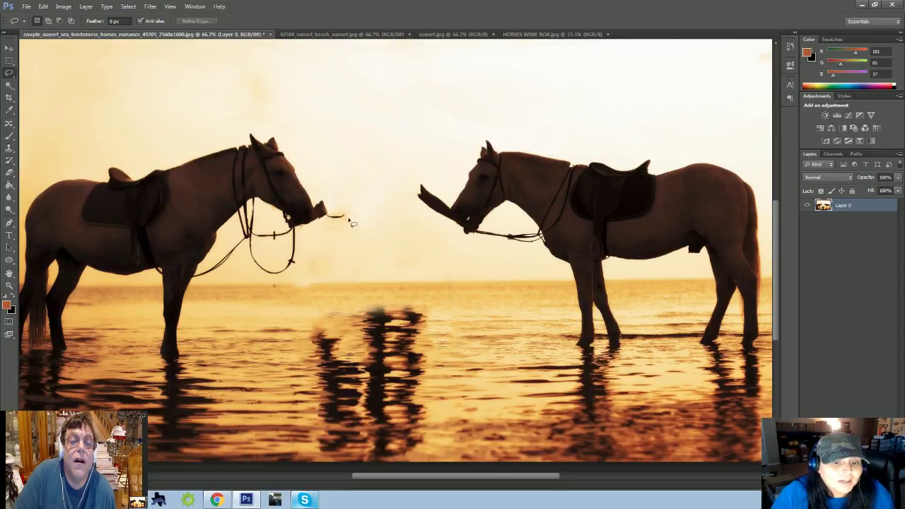
- Outline the hand remnant's outer end and the thin dark line beside the left horse's muzzle, replace both with a Content-Aware fill, and deselect
key(ctrl+plus)
key(ctrl+plus)
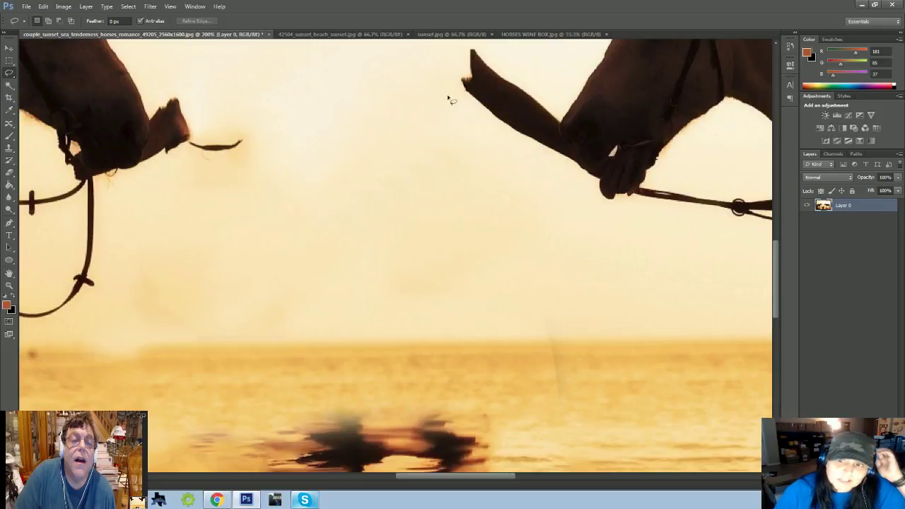
scroll(497, 171, up, 2)
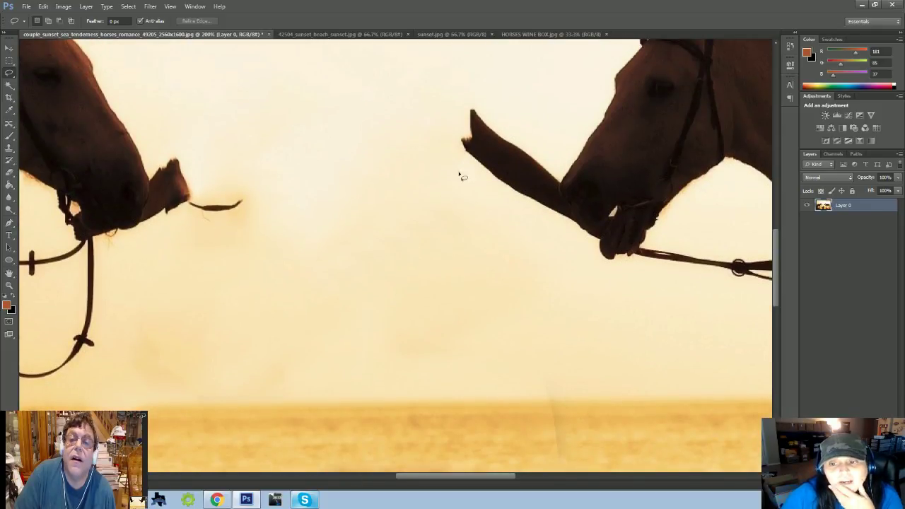
drag(254, 201, 177, 224)
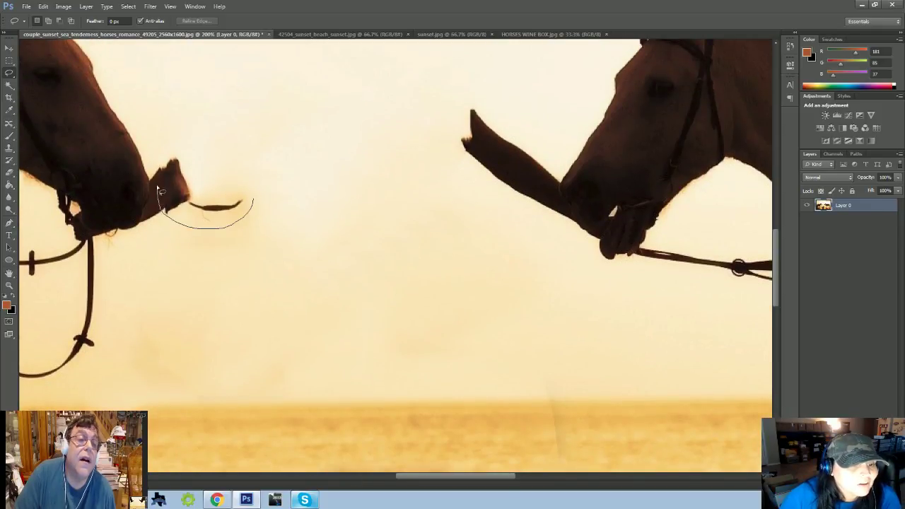
mouse_move(161, 190)
mouse_down()
mouse_move(241, 170)
mouse_move(251, 201)
mouse_up()
click(41, 7)
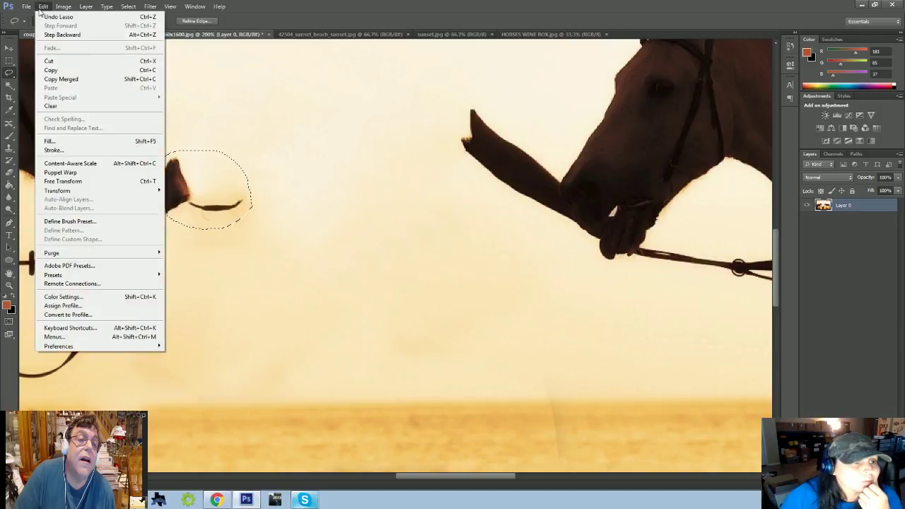
click(51, 140)
click(508, 146)
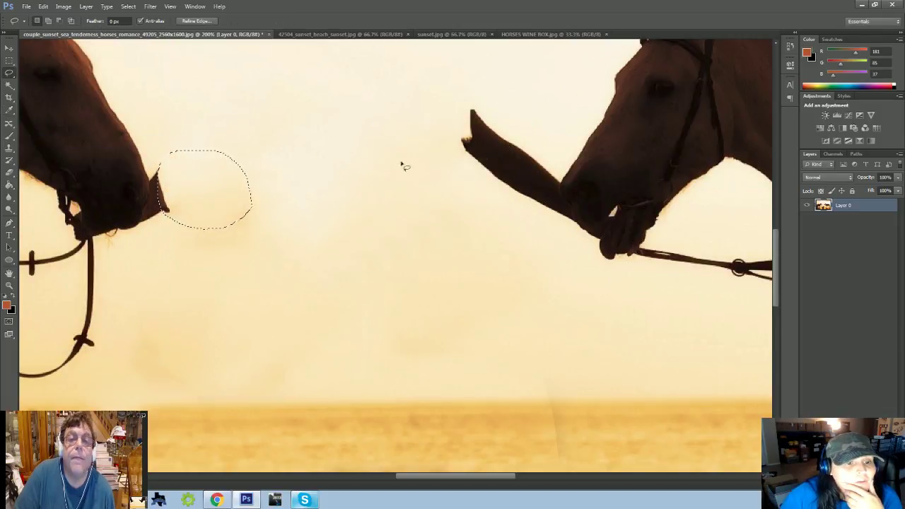
key(ctrl+d)
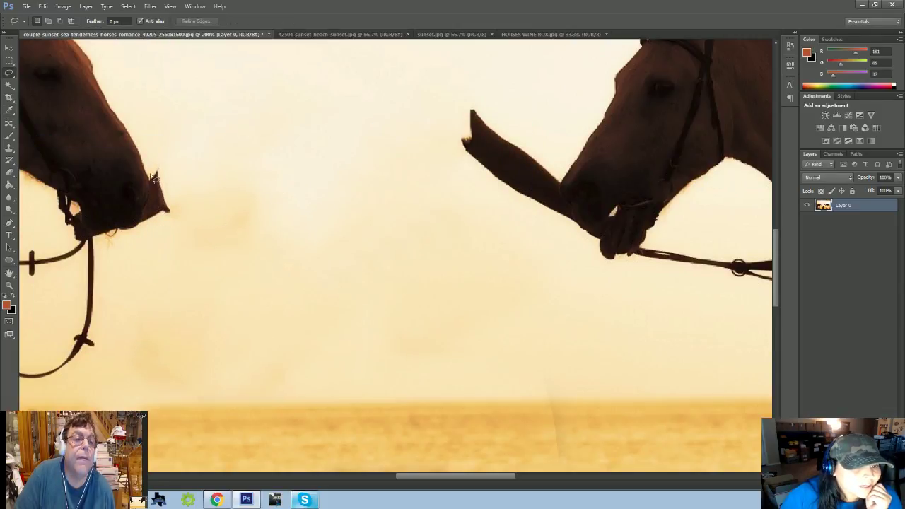
- Outline the pointed remnant still attached to the left horse's nose, apply a Content-Aware fill, and deselect
drag(154, 178, 180, 186)
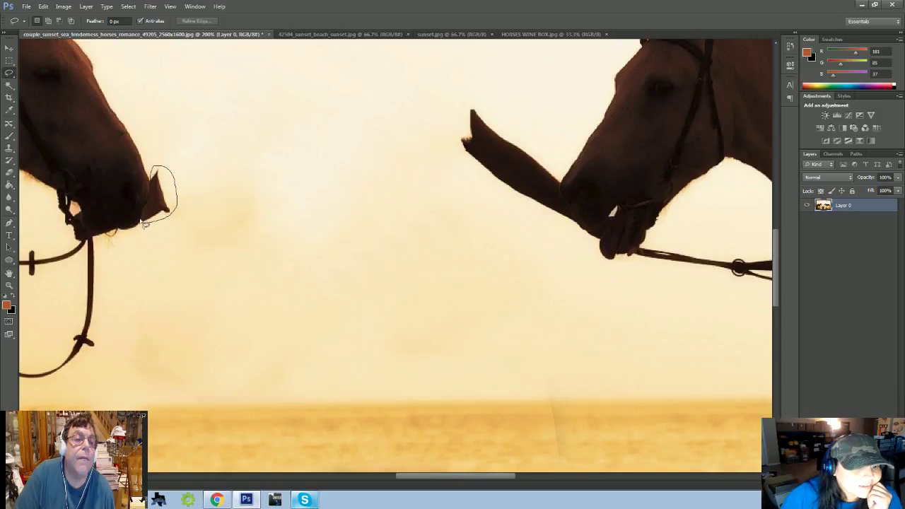
drag(153, 186, 151, 181)
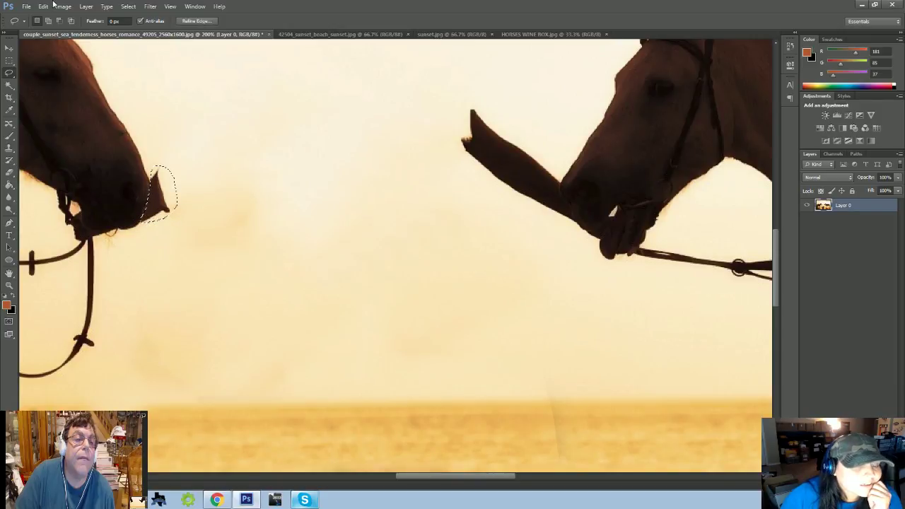
click(43, 6)
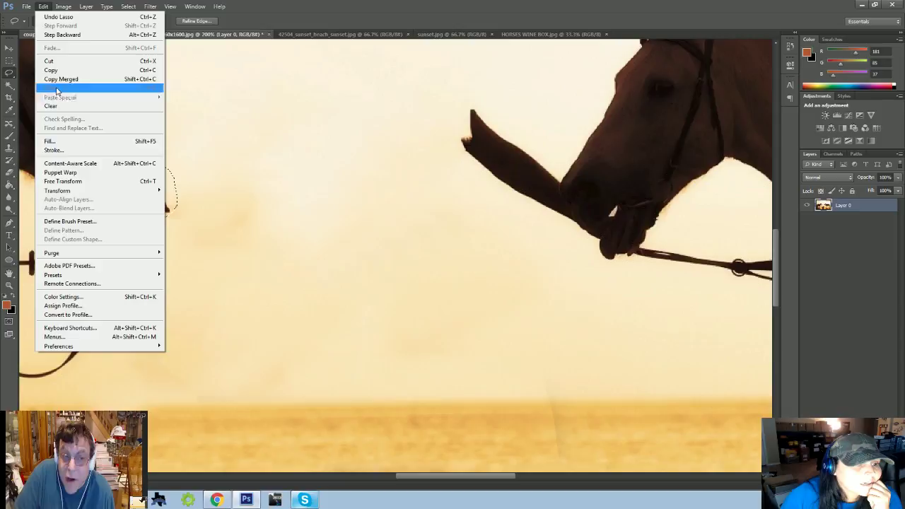
click(50, 141)
click(498, 150)
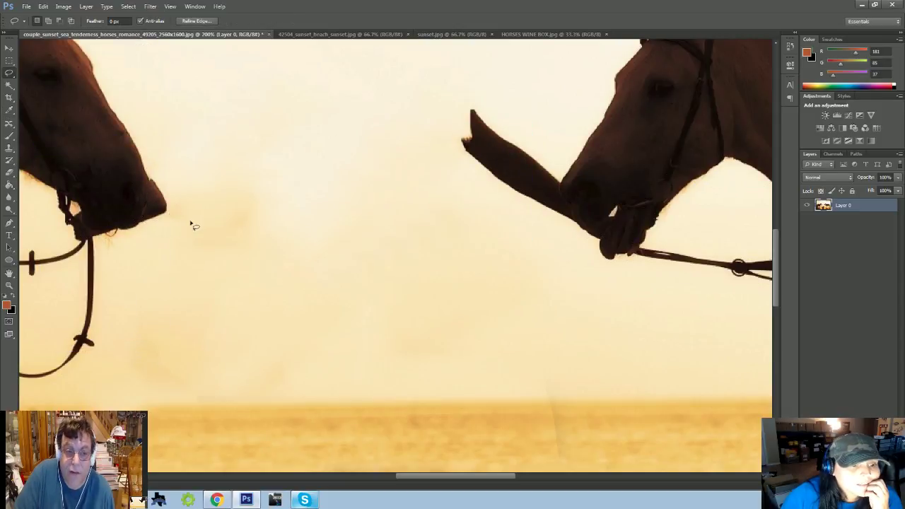
key(ctrl+d)
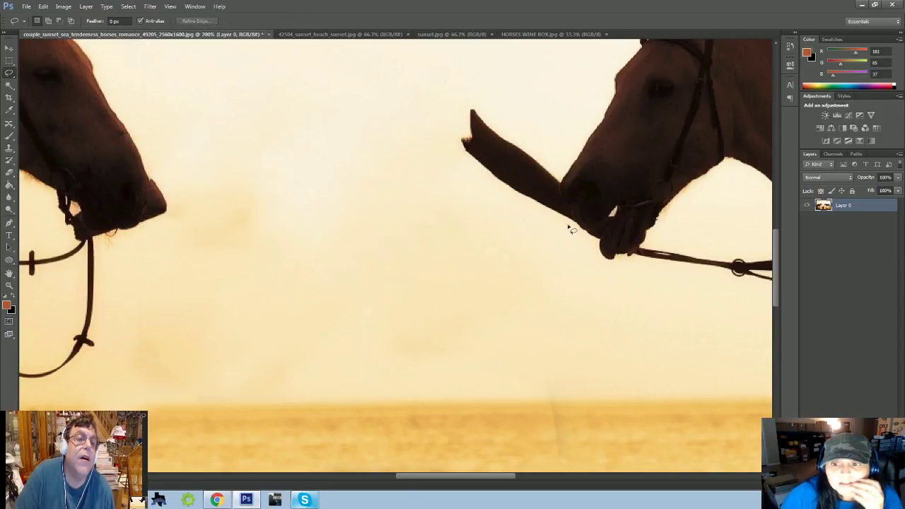
- Outline the outer part of the severed arm at the right horse's muzzle, replace it with a Content-Aware fill, and deselect
mouse_move(543, 199)
mouse_down()
mouse_move(458, 83)
mouse_move(534, 138)
mouse_move(549, 185)
mouse_up()
click(43, 6)
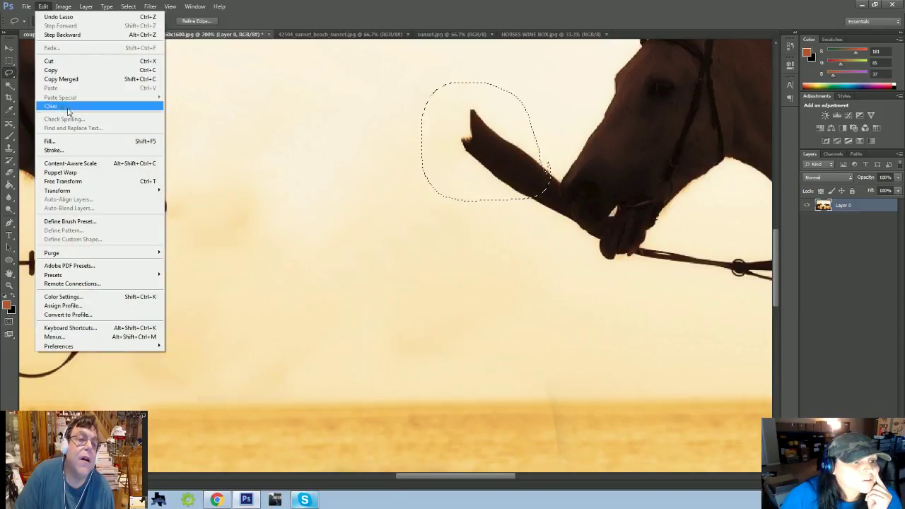
click(50, 141)
click(509, 146)
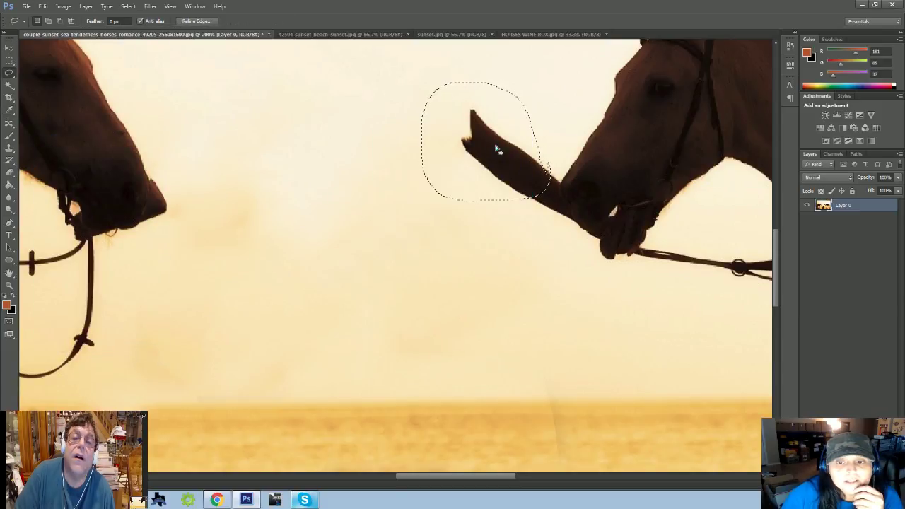
key(ctrl+d)
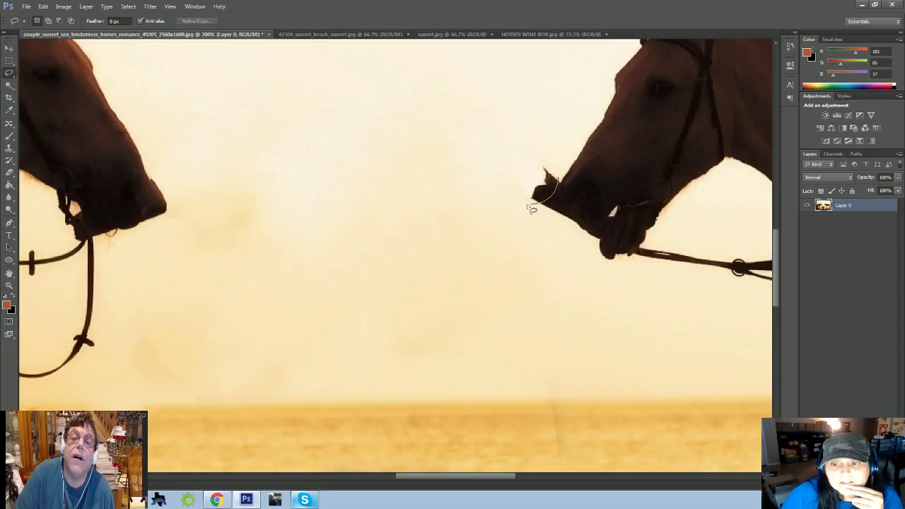
- Outline the spiked remnant at the tip of the right horse's muzzle, replace it with a Content-Aware fill, and deselect
mouse_move(530, 207)
mouse_down()
mouse_move(522, 179)
mouse_move(547, 162)
mouse_up()
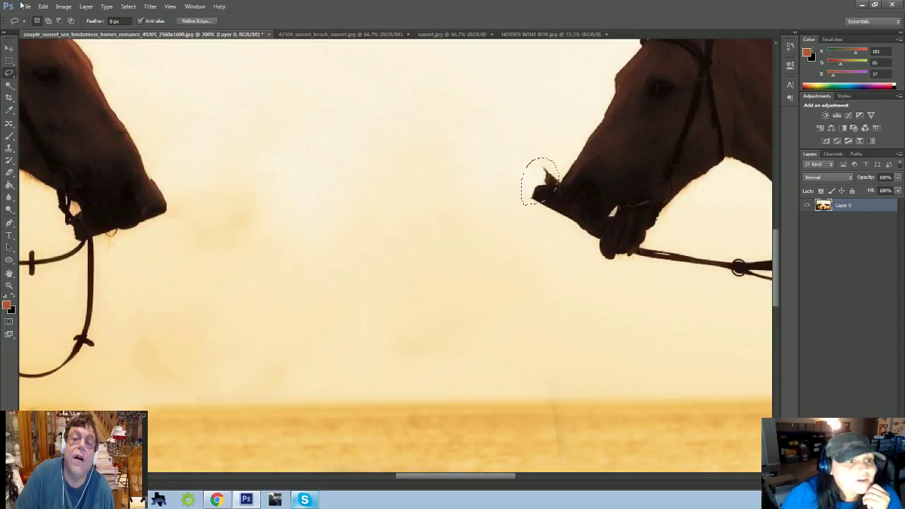
click(43, 6)
click(63, 144)
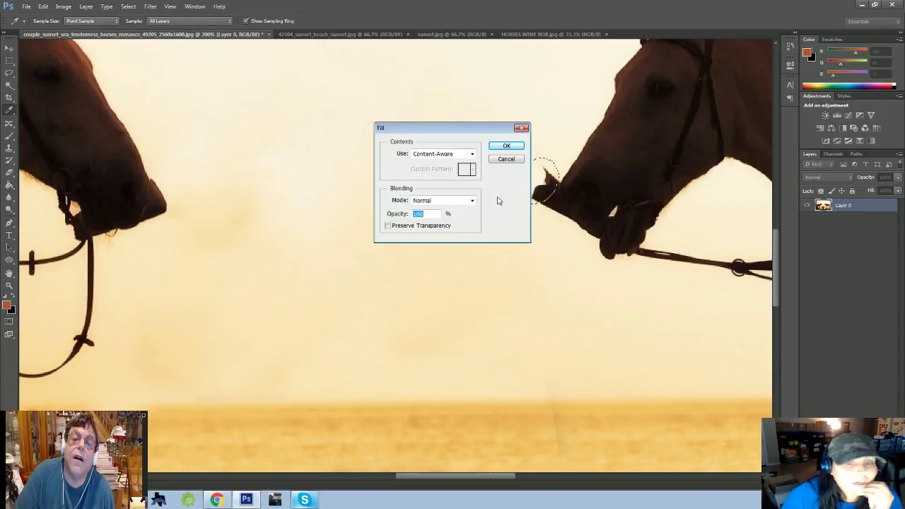
click(492, 148)
key(ctrl+d)
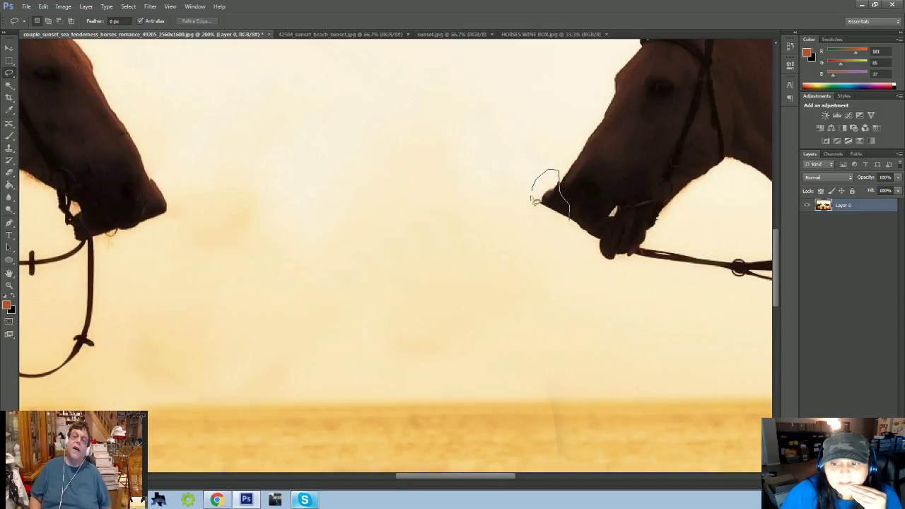
- Outline the shorter dark stub still projecting from the right horse's nose, apply a Content-Aware fill, and deselect
drag(580, 227, 571, 216)
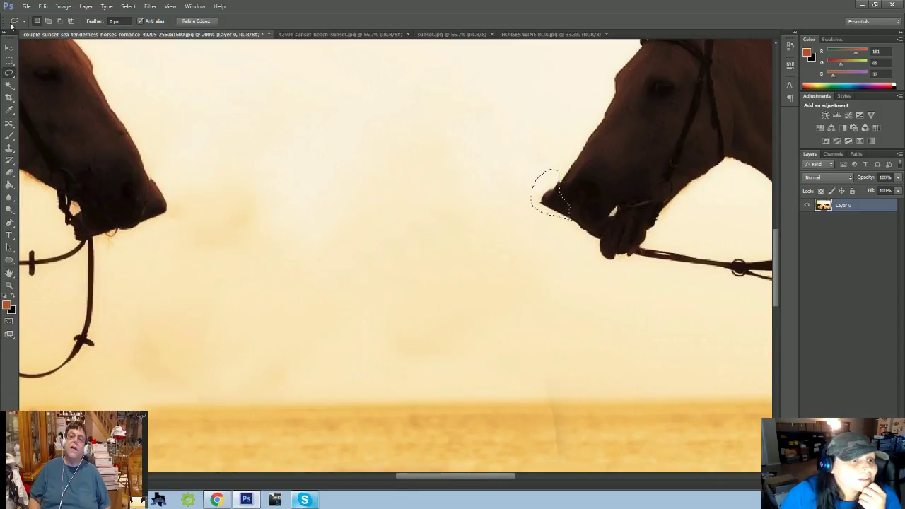
click(43, 6)
click(51, 141)
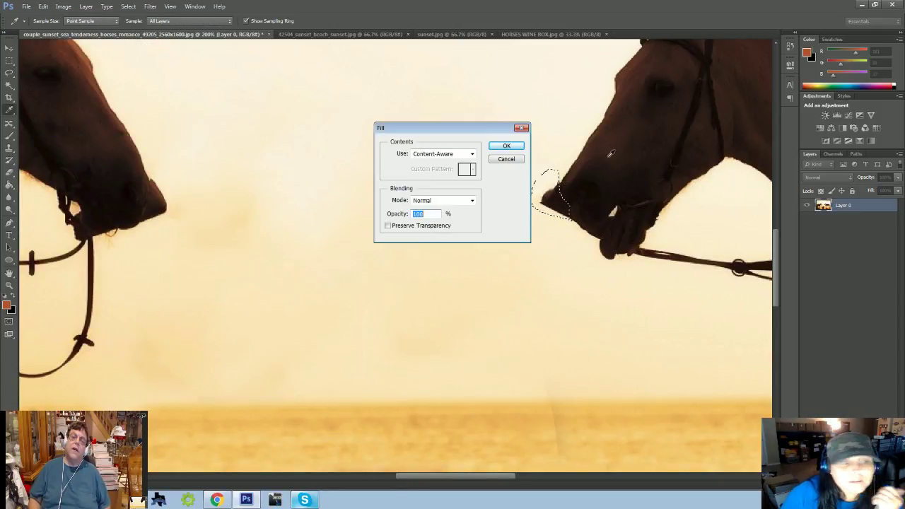
click(517, 146)
key(ctrl+d)
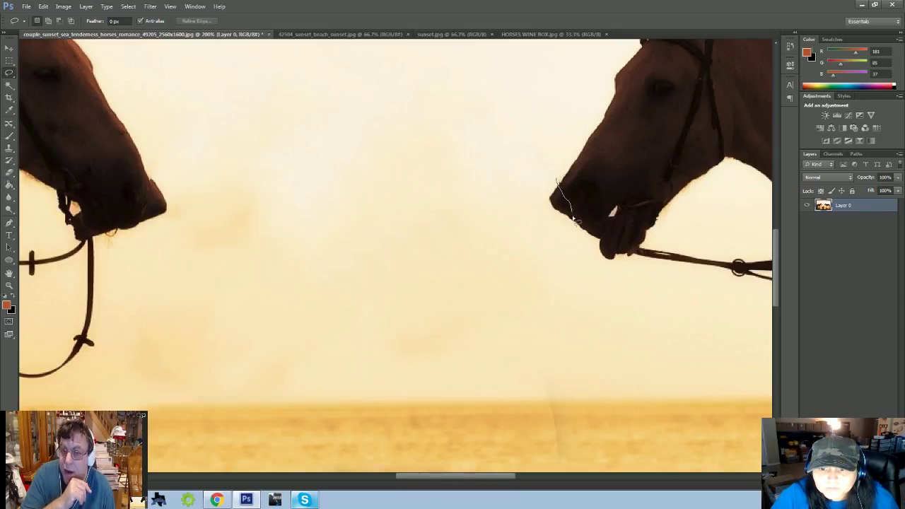
- Try a Content-Aware fill on the right horse's nose tip with a large area of adjoining sky, step back, and deselect
mouse_move(573, 218)
mouse_down()
mouse_move(569, 248)
mouse_move(522, 271)
mouse_move(494, 208)
mouse_up()
drag(555, 185, 556, 185)
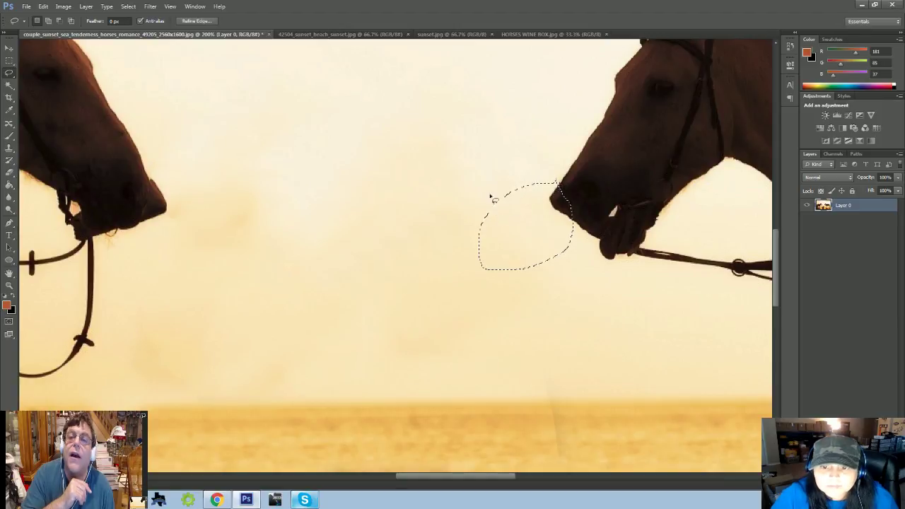
click(43, 6)
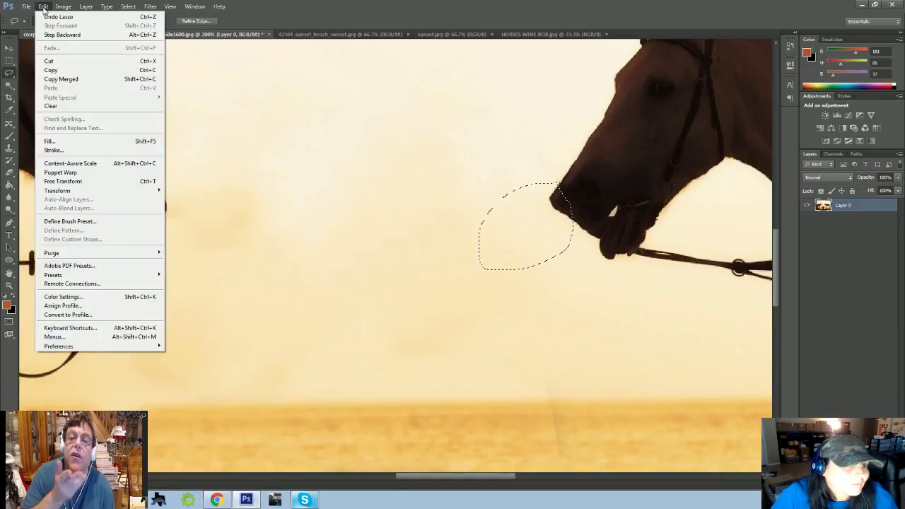
click(49, 140)
click(507, 147)
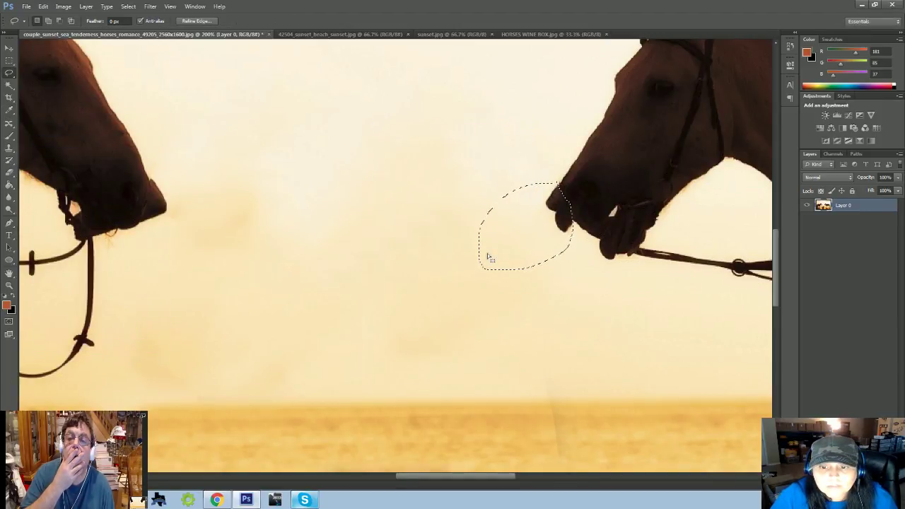
click(42, 6)
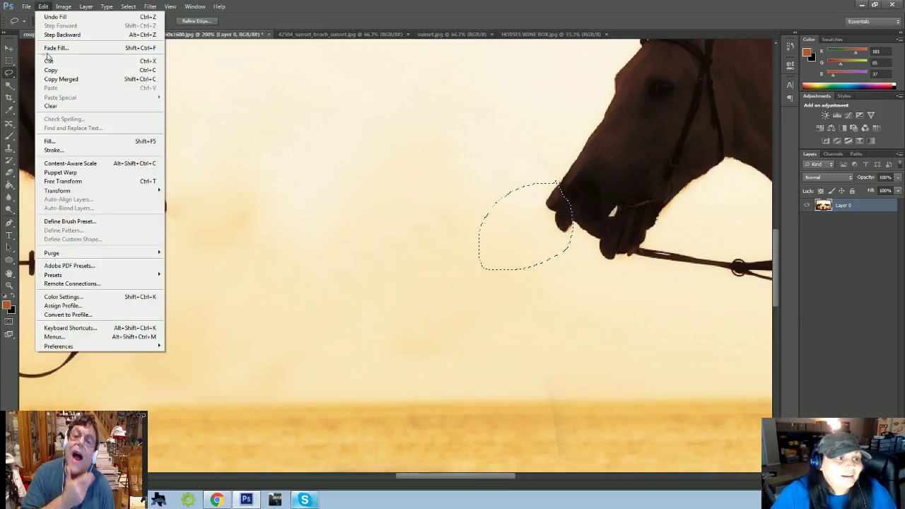
click(58, 34)
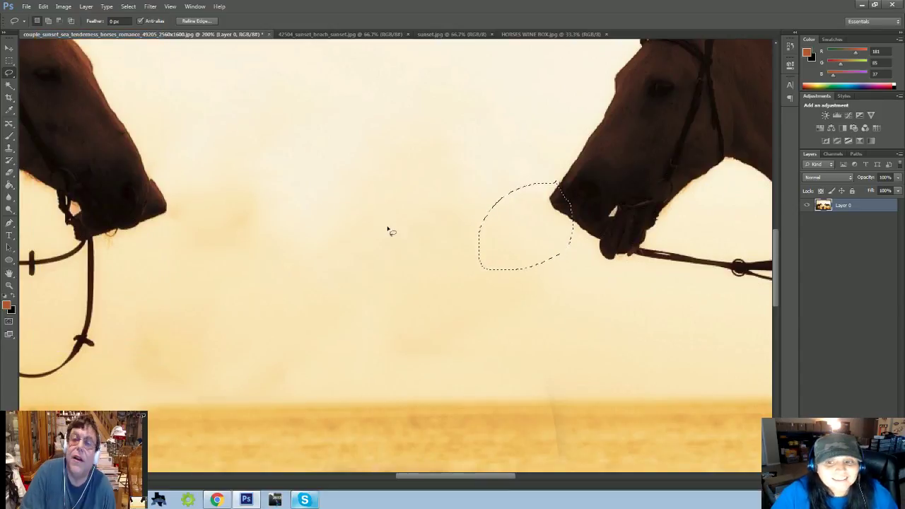
click(494, 267)
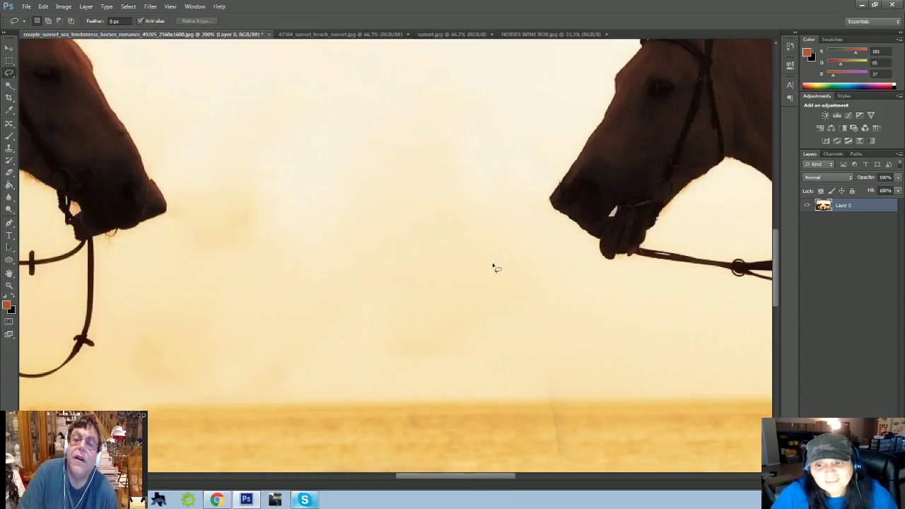
- Use the Clone Stamp to paint sky over the protruding tip of the right horse's nose
click(9, 147)
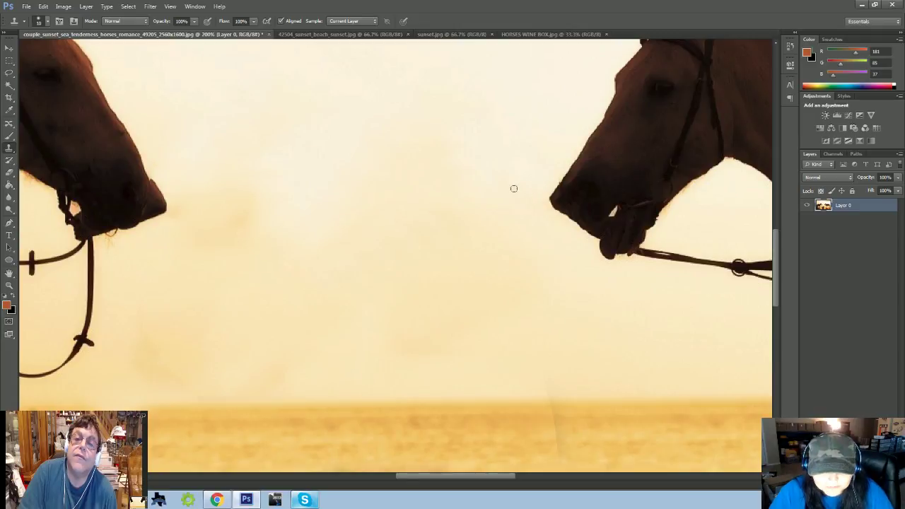
scroll(513, 188, up, 2)
key(ctrl+plus)
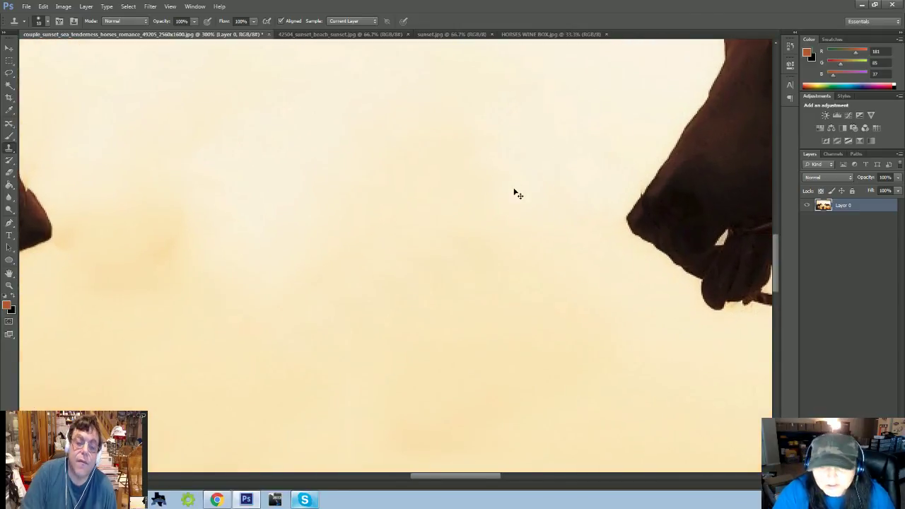
drag(464, 481, 495, 481)
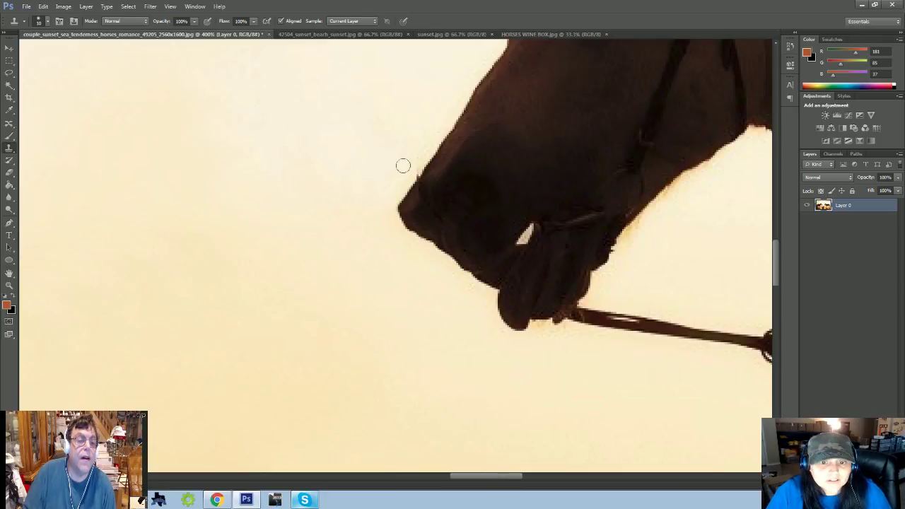
drag(414, 168, 413, 173)
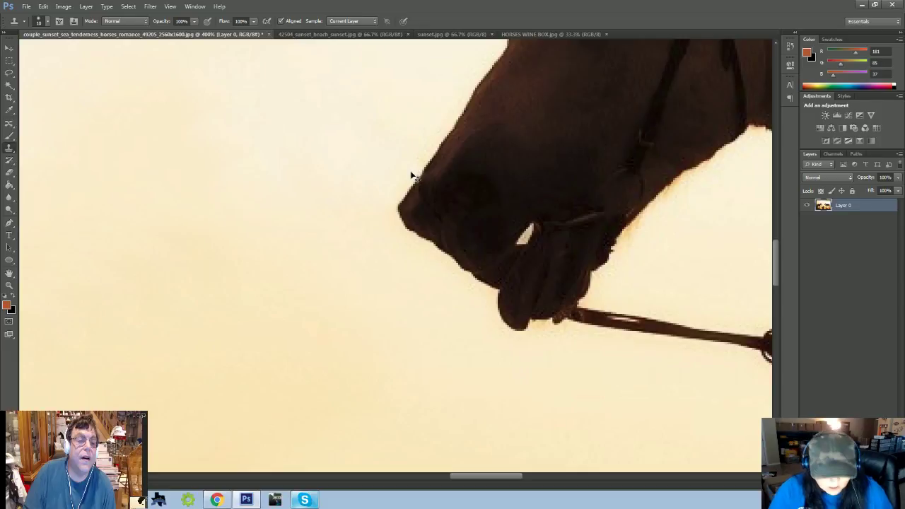
key(ctrl+1)
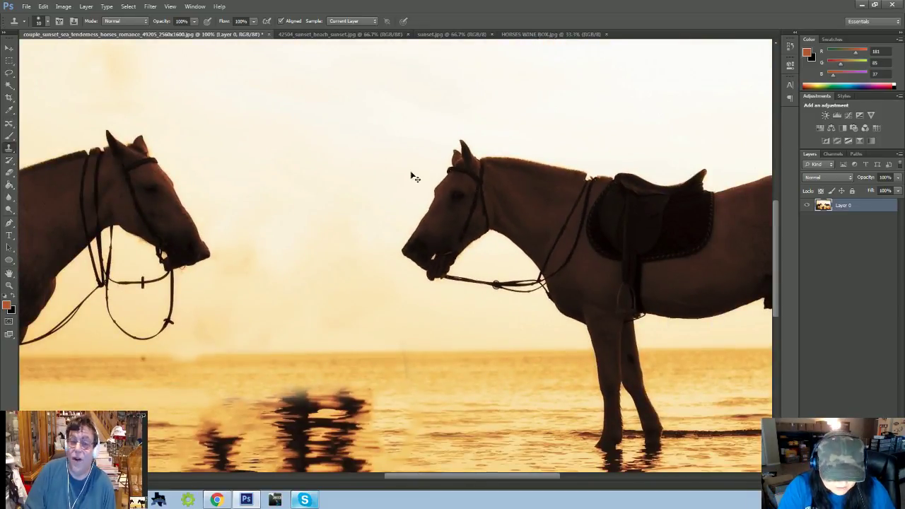
key(ctrl+plus)
key(ctrl+plus)
key(ctrl+plus)
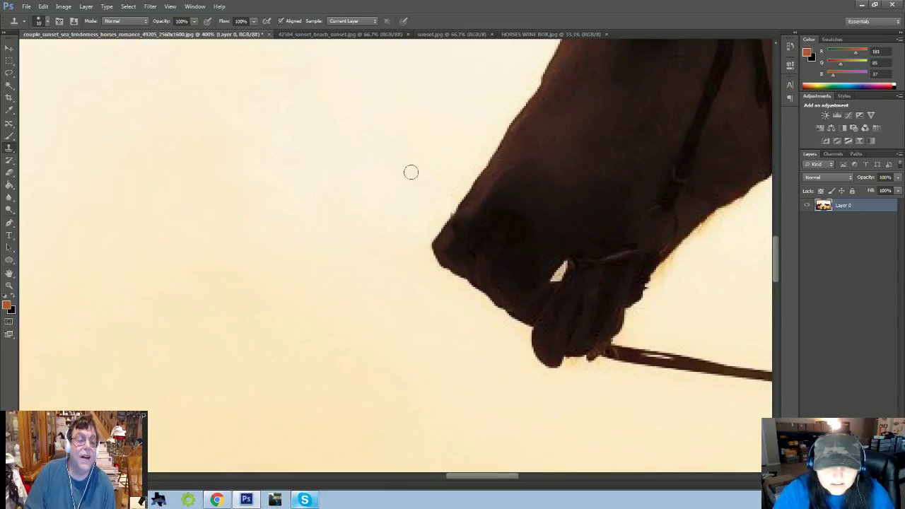
key(ctrl+plus)
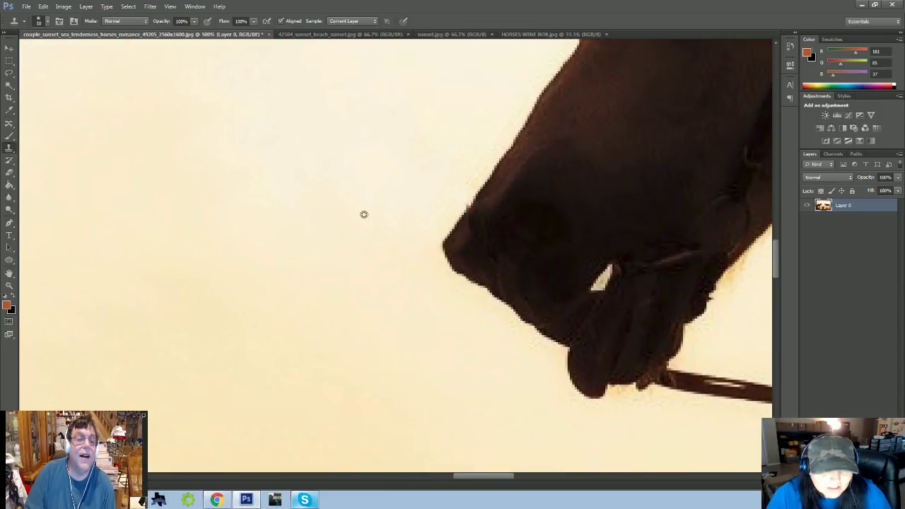
click(47, 22)
double_click(42, 95)
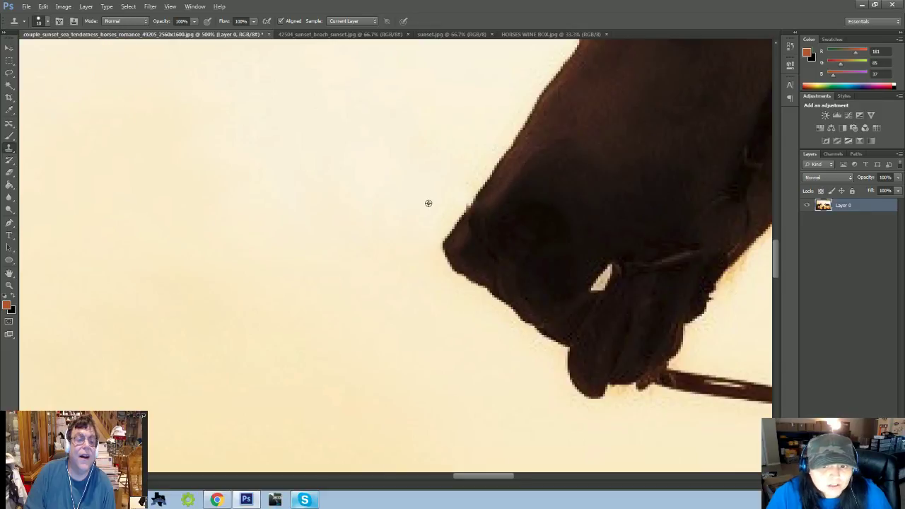
mouse_move(453, 210)
mouse_down()
mouse_move(459, 234)
mouse_move(502, 285)
mouse_up()
mouse_move(464, 253)
mouse_down()
mouse_move(447, 234)
mouse_move(473, 273)
mouse_move(443, 253)
mouse_move(475, 258)
mouse_move(498, 287)
mouse_up()
- Resample the nearby sky and clone it over the dark specks and along the right horse's lower muzzle edge toward the hand
alt+click(447, 247)
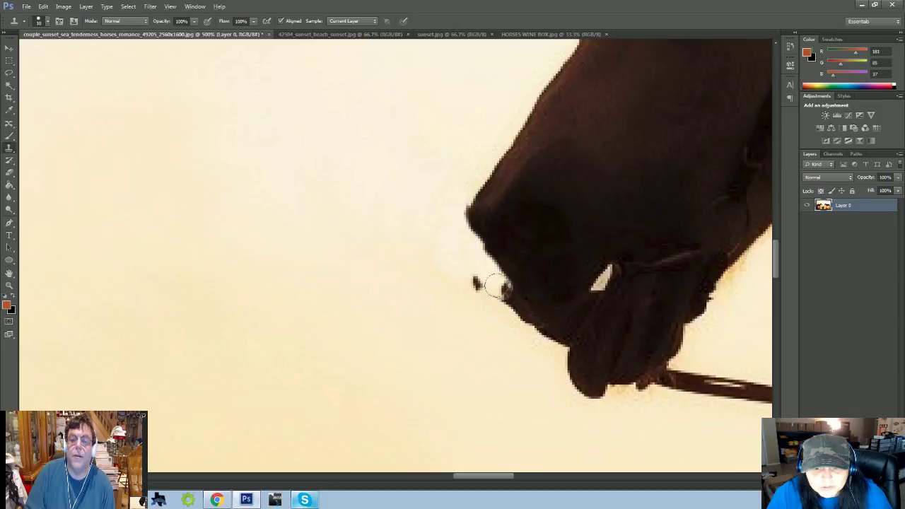
mouse_move(449, 268)
mouse_down()
mouse_move(485, 302)
mouse_move(495, 287)
mouse_move(505, 300)
mouse_move(499, 289)
mouse_move(542, 340)
mouse_up()
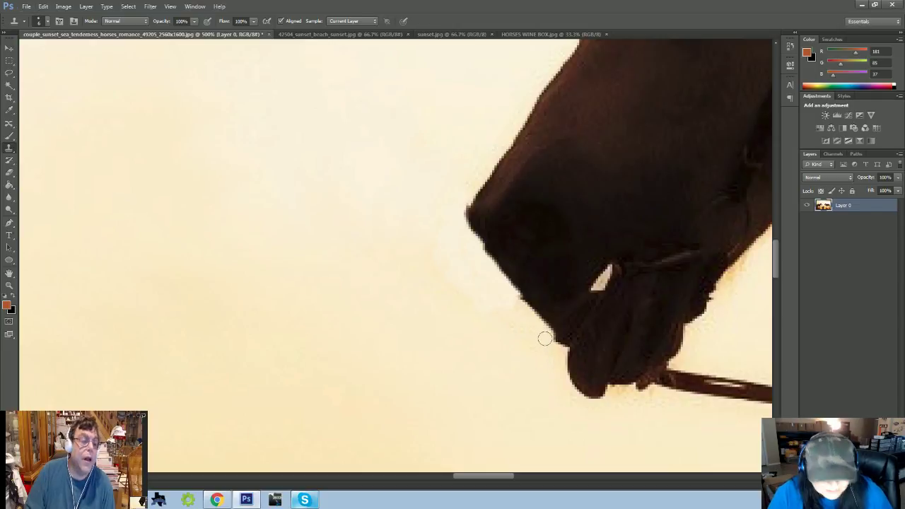
drag(557, 339, 556, 343)
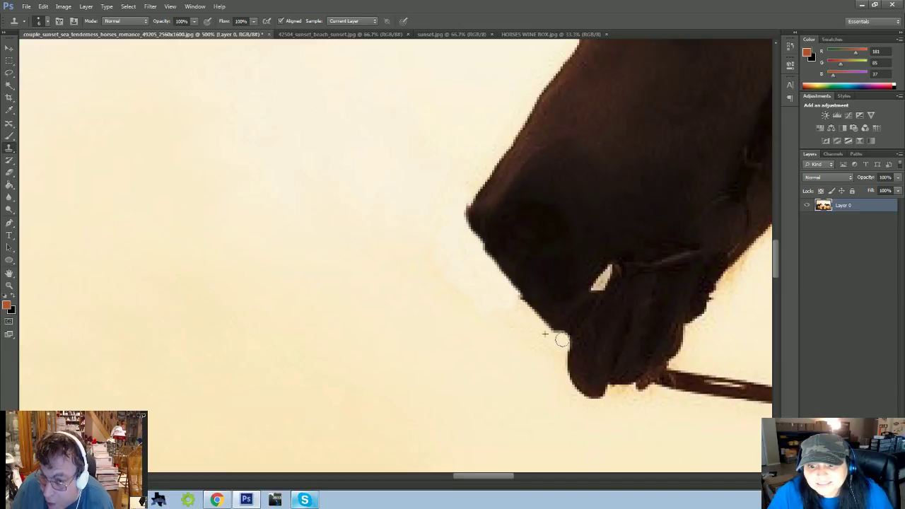
- Clone sky over the pointed remnant on the left horse's nose, shaping the muzzle into a rounded outline
drag(504, 478, 422, 469)
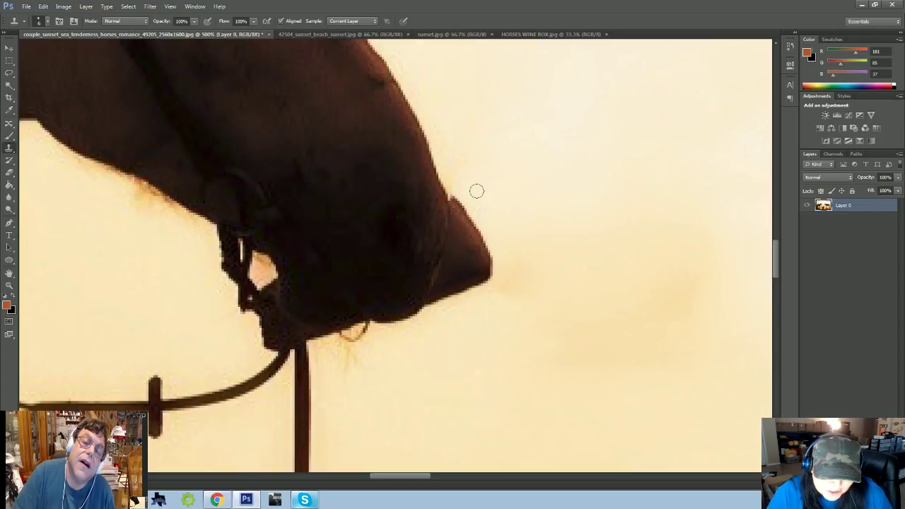
right_click(9, 148)
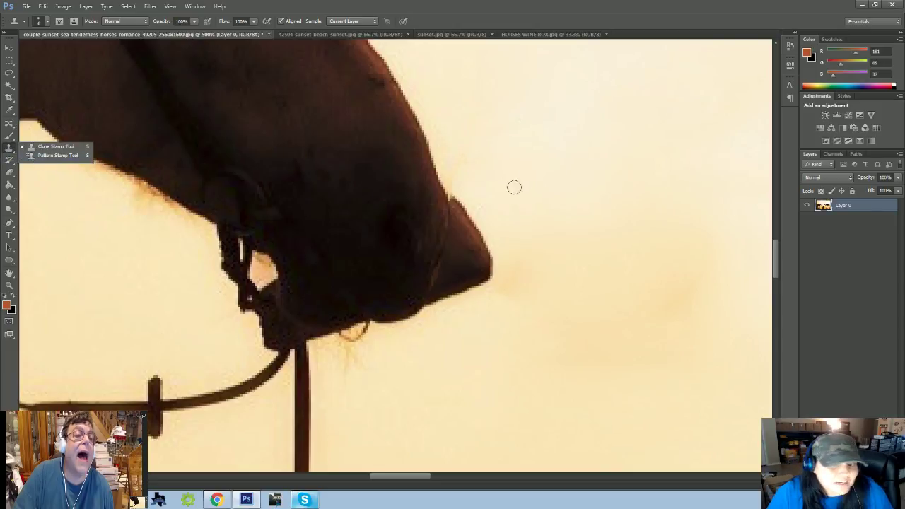
key(alt)
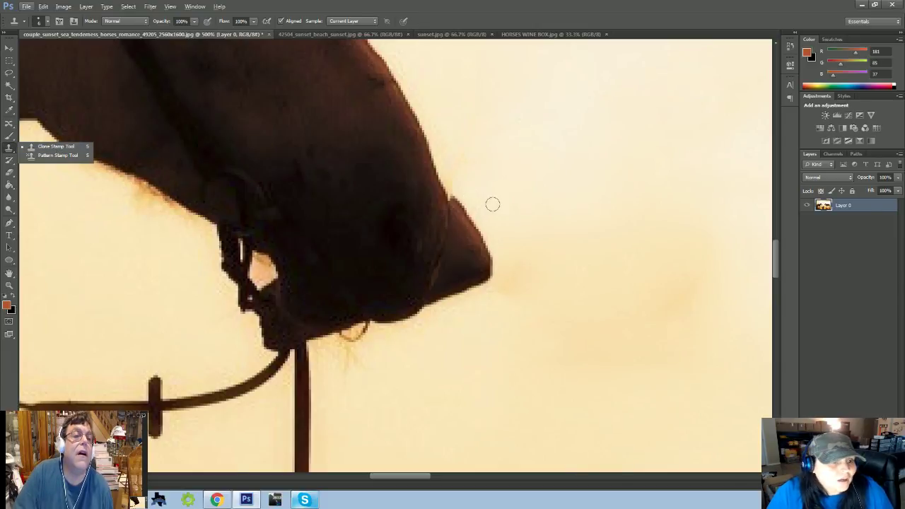
key(alt)
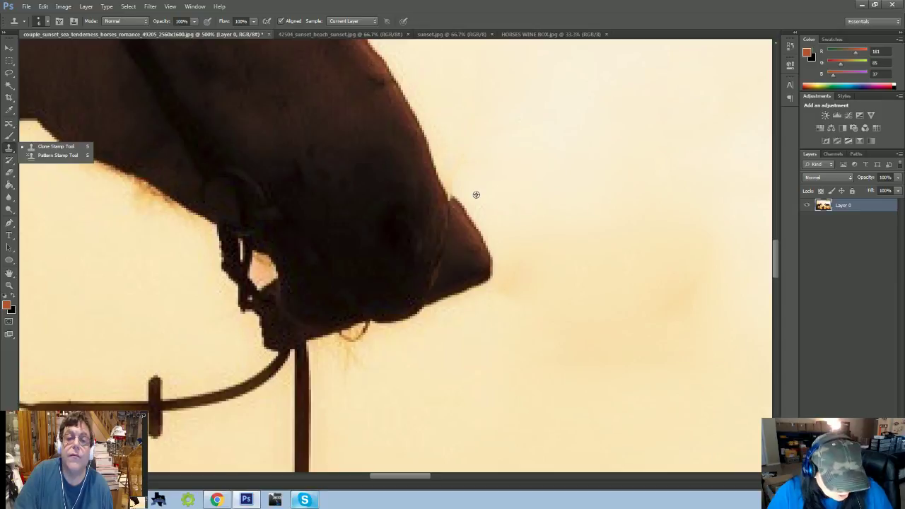
alt+click(475, 195)
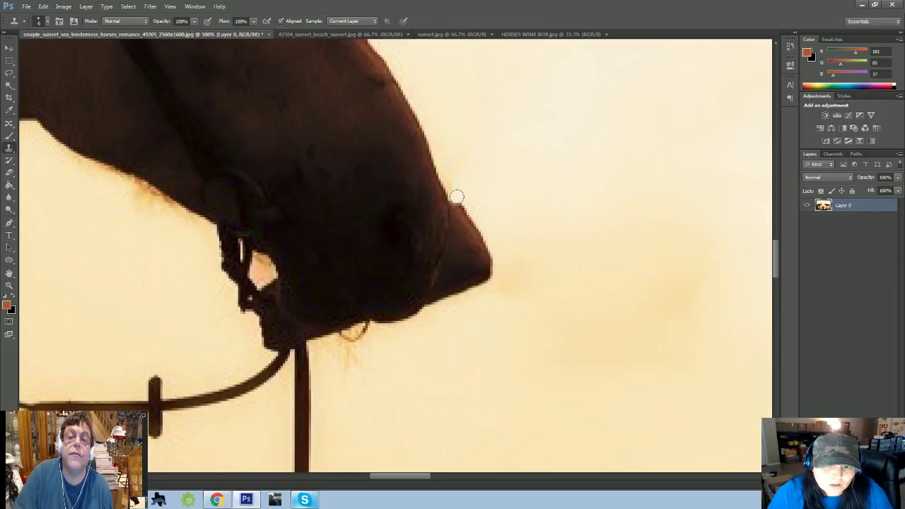
mouse_move(456, 197)
mouse_down()
mouse_move(489, 253)
mouse_move(483, 283)
mouse_move(487, 257)
mouse_move(471, 207)
mouse_move(497, 225)
mouse_move(458, 208)
mouse_move(464, 285)
mouse_up()
key(ctrl+z)
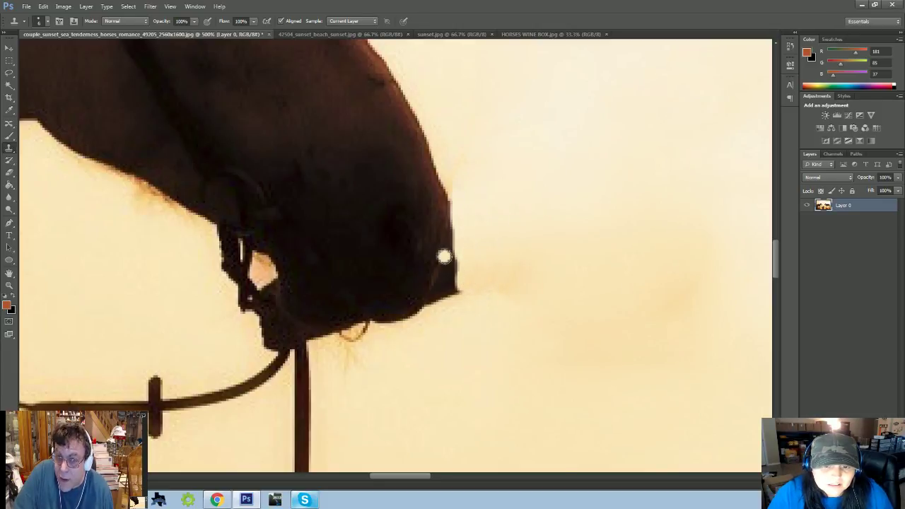
mouse_move(460, 227)
mouse_down()
mouse_move(435, 312)
mouse_move(459, 287)
mouse_move(453, 313)
mouse_move(458, 292)
mouse_move(439, 306)
mouse_move(454, 277)
mouse_move(437, 318)
mouse_up()
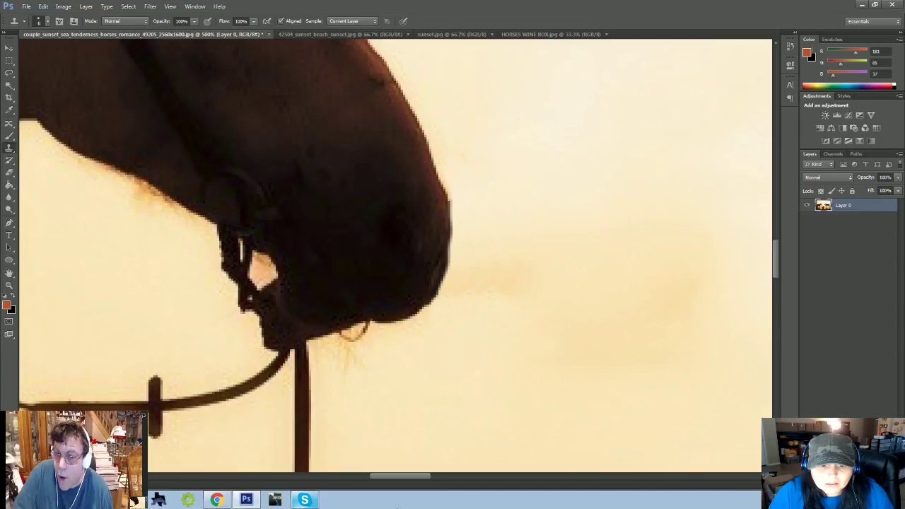
- Try to clone lighter sky over the darker patch in front of the left horse's muzzle, and undo the stroke
mouse_move(421, 477)
mouse_down()
mouse_move(442, 478)
mouse_move(411, 478)
mouse_up()
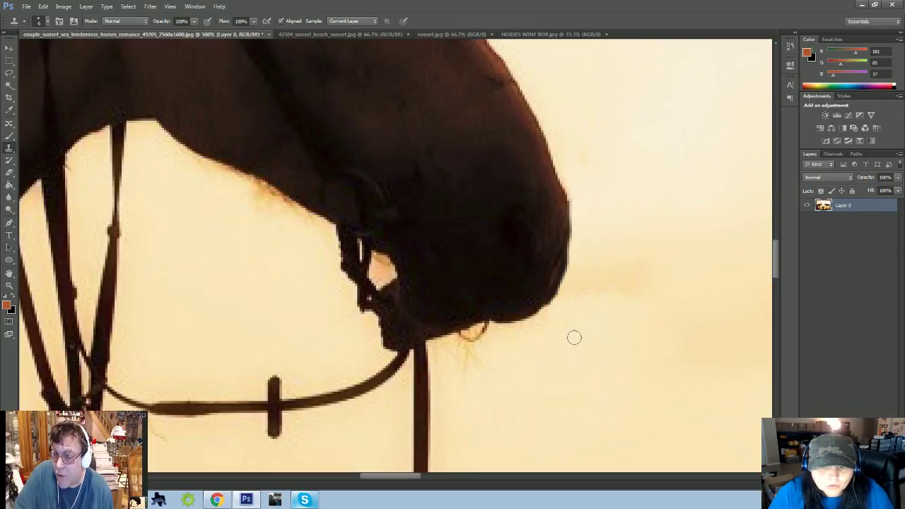
drag(389, 477, 400, 476)
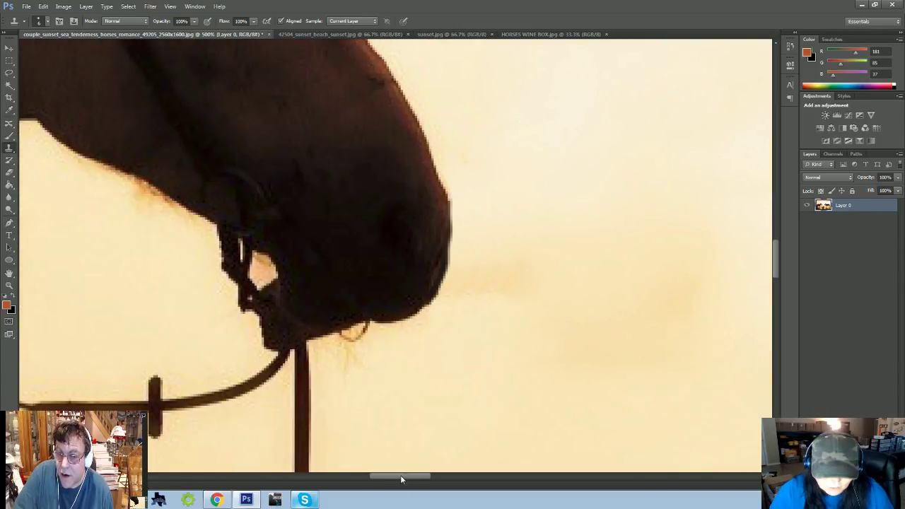
key(ctrl+minus)
key(ctrl+minus)
key(ctrl+minus)
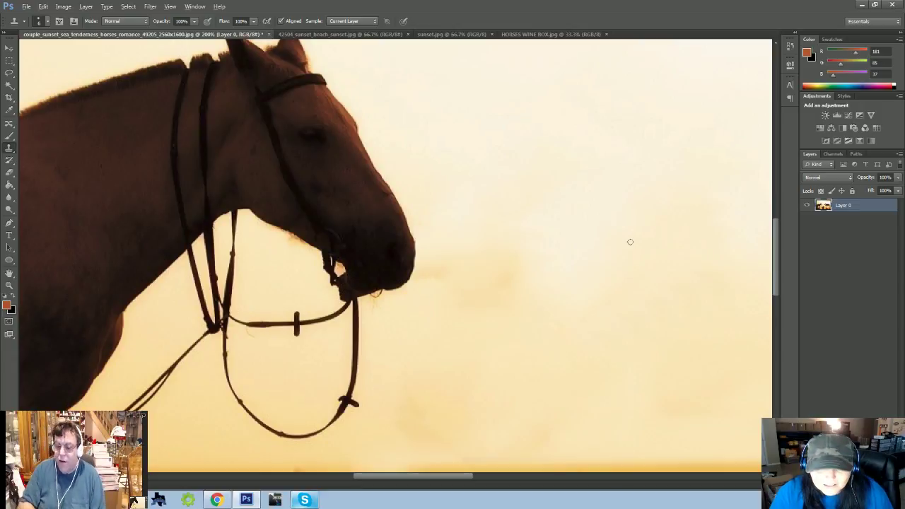
key(alt)
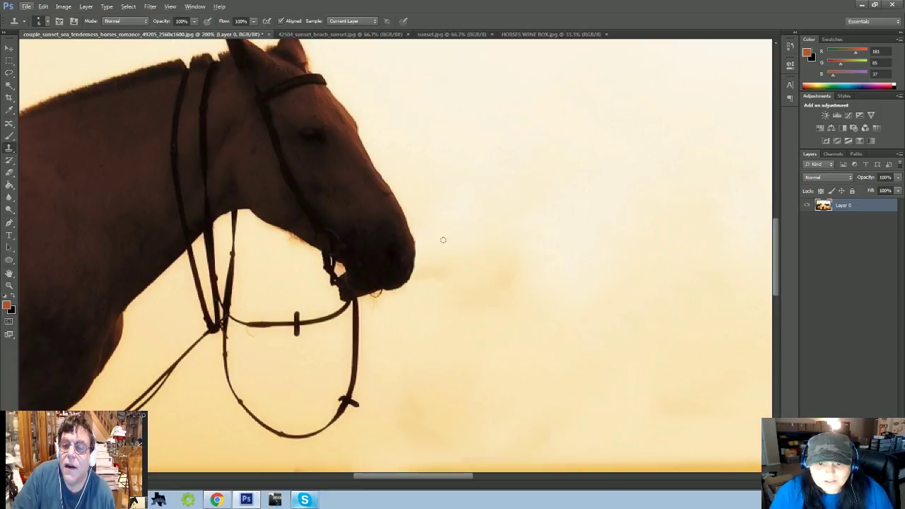
key(alt)
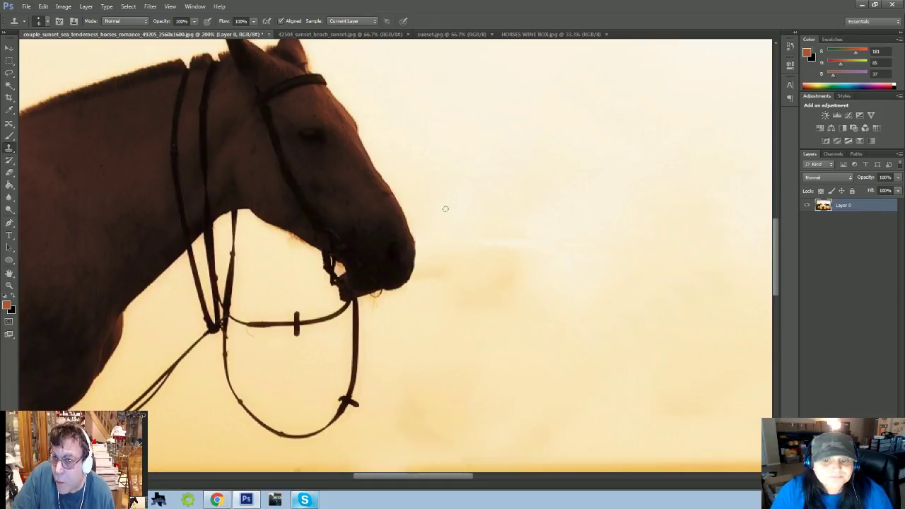
key(alt+e)
key(Return)
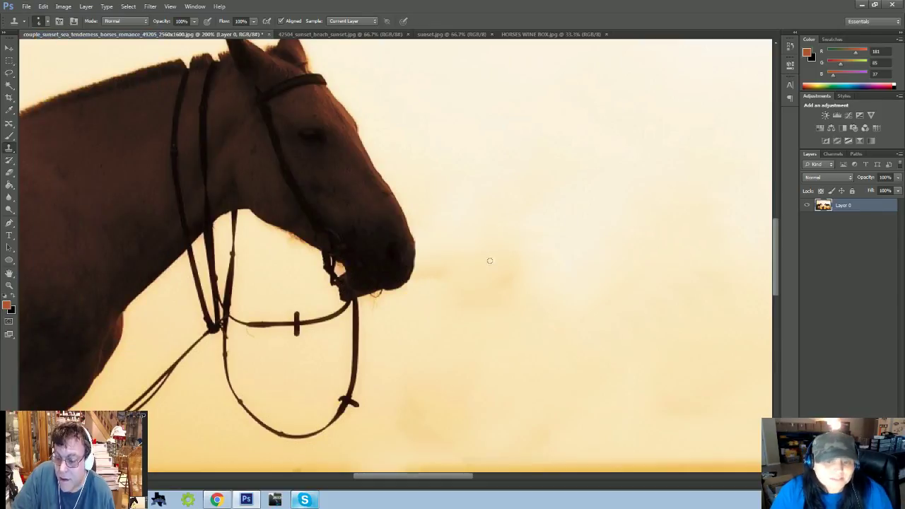
- Clone sky over the leftover hand below the left horse's bit and inside the small gap between bit and mouth
key(ctrl+plus)
key(ctrl+plus)
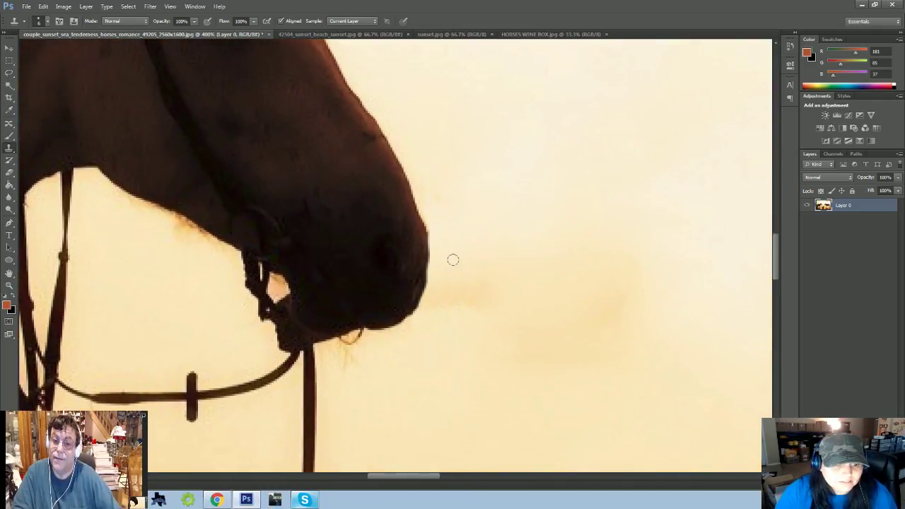
scroll(438, 265, down, 3)
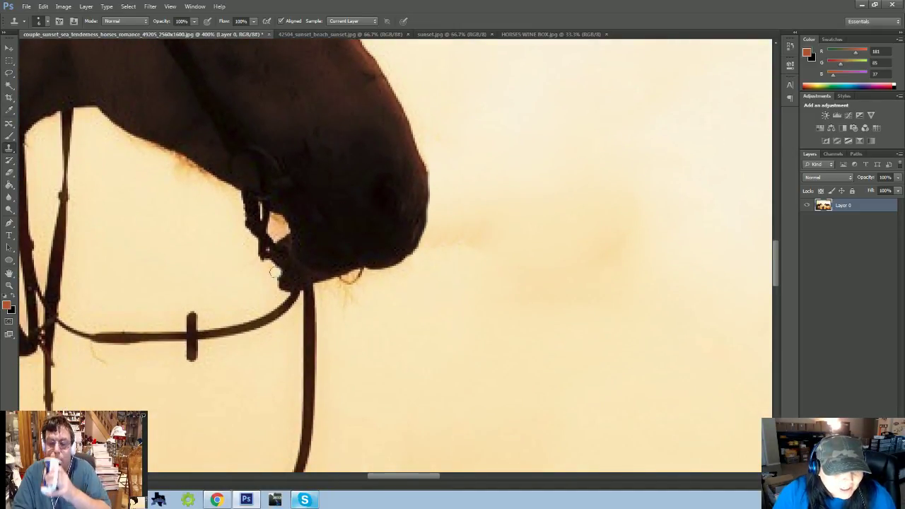
mouse_move(275, 273)
mouse_down()
mouse_move(285, 289)
mouse_move(273, 249)
mouse_move(302, 282)
mouse_move(295, 291)
mouse_move(299, 278)
mouse_move(286, 264)
mouse_up()
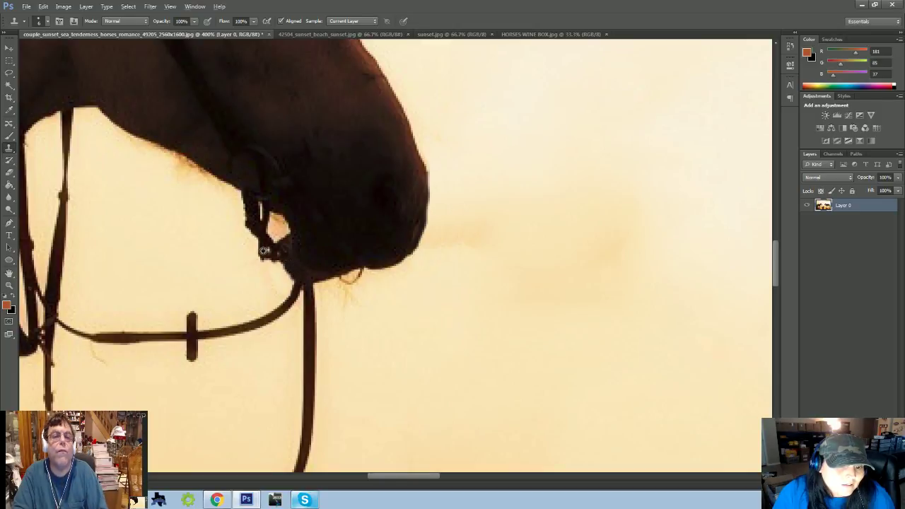
key(alt)
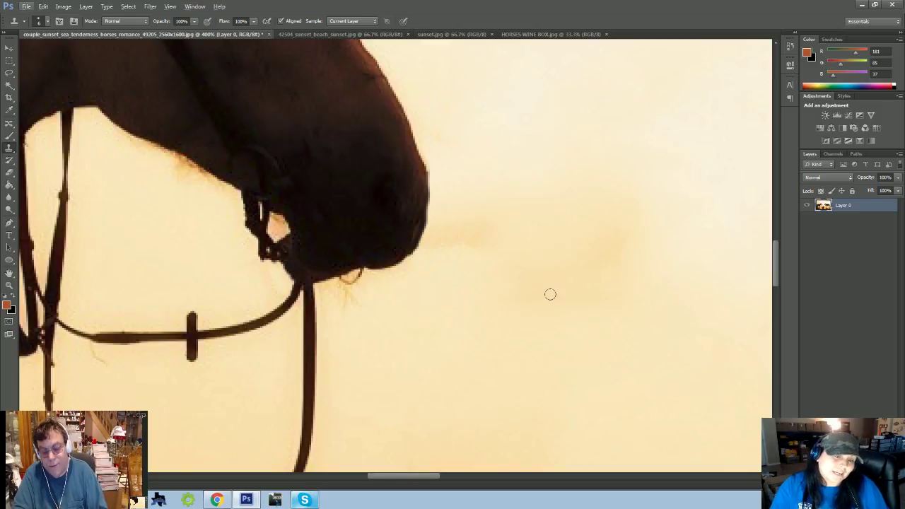
alt+click(550, 294)
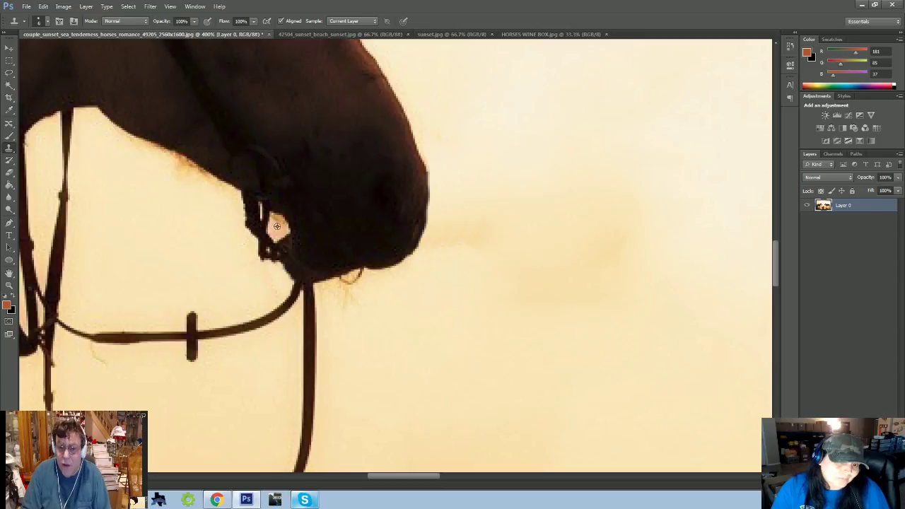
mouse_move(276, 227)
mouse_down()
mouse_move(282, 239)
mouse_move(278, 228)
mouse_move(298, 240)
mouse_move(277, 229)
mouse_up()
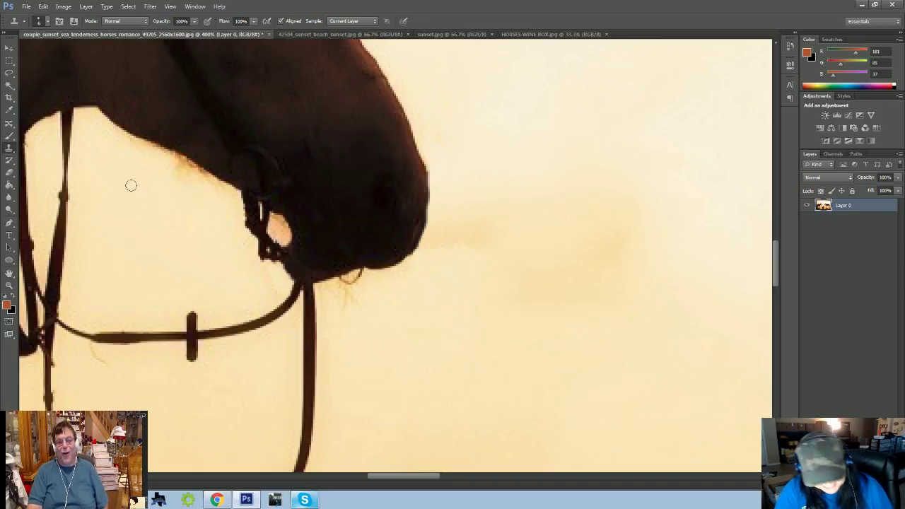
- Examine both retouched horses and compare them with the HORSES WINE BOX.jpg design and the sunset.jpg image
key(ctrl+minus)
key(ctrl+minus)
key(ctrl+minus)
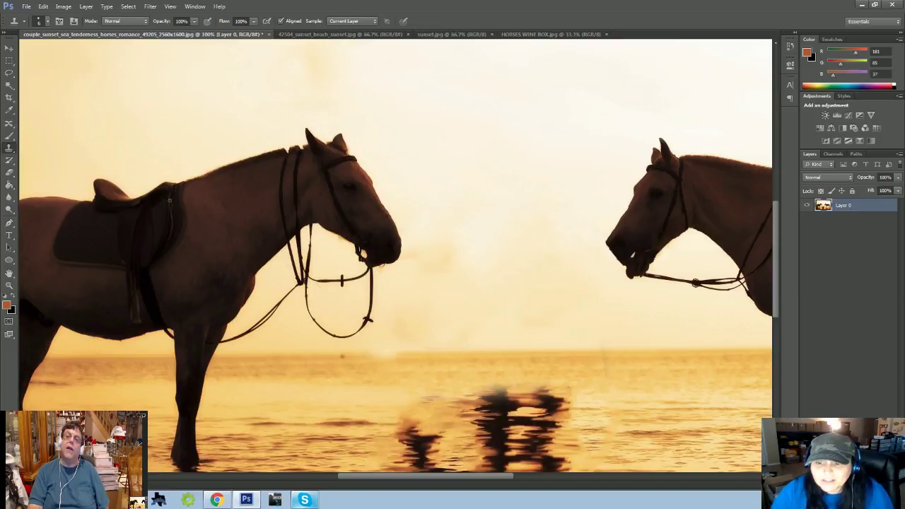
drag(428, 476, 468, 479)
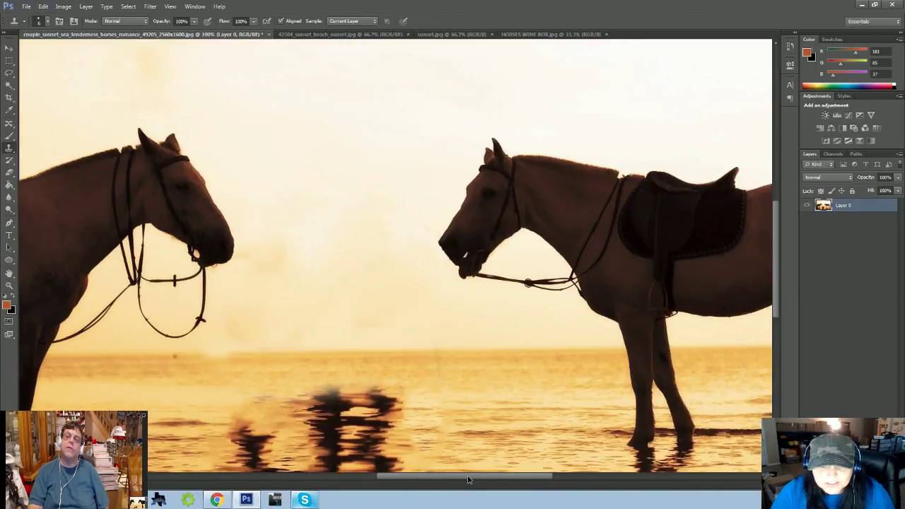
key(ctrl+plus)
key(ctrl+plus)
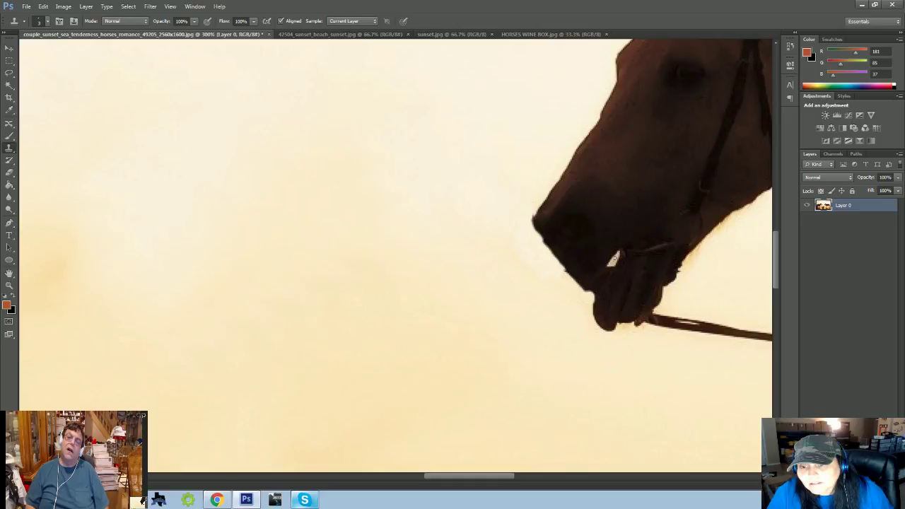
key(ctrl+1)
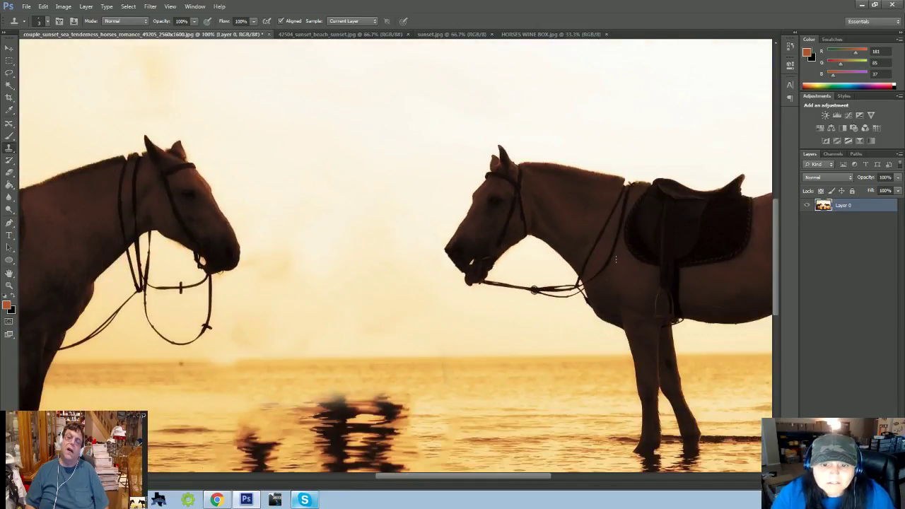
click(538, 33)
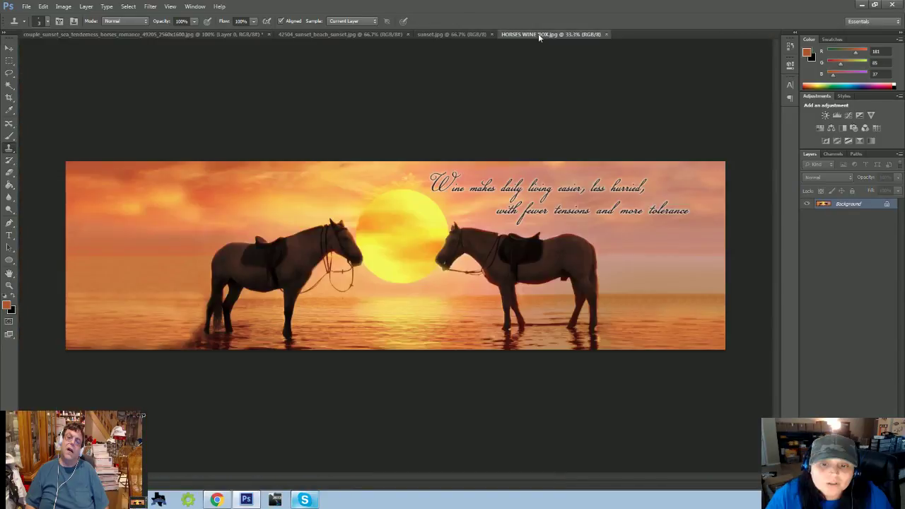
click(472, 35)
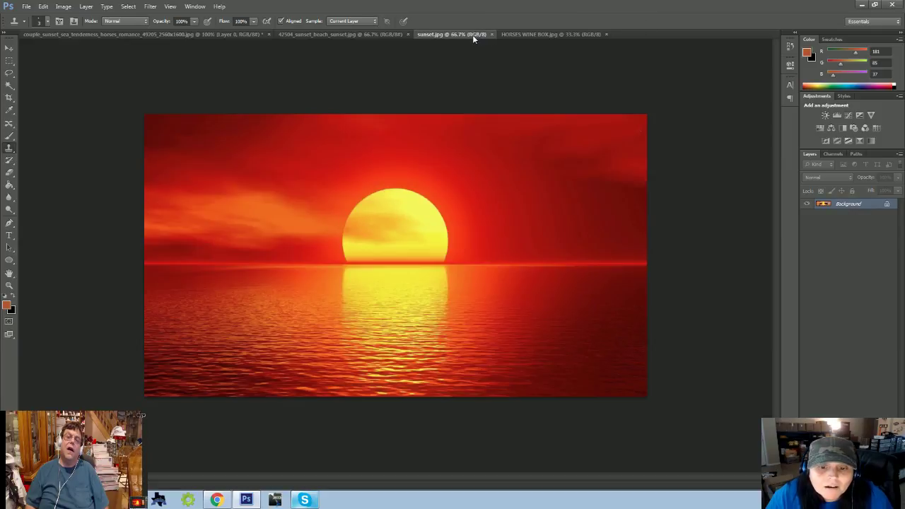
click(529, 34)
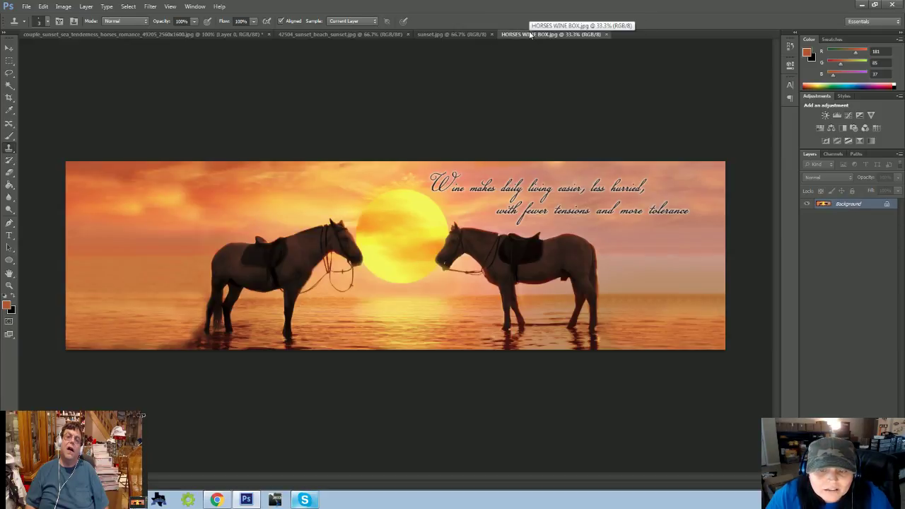
click(41, 36)
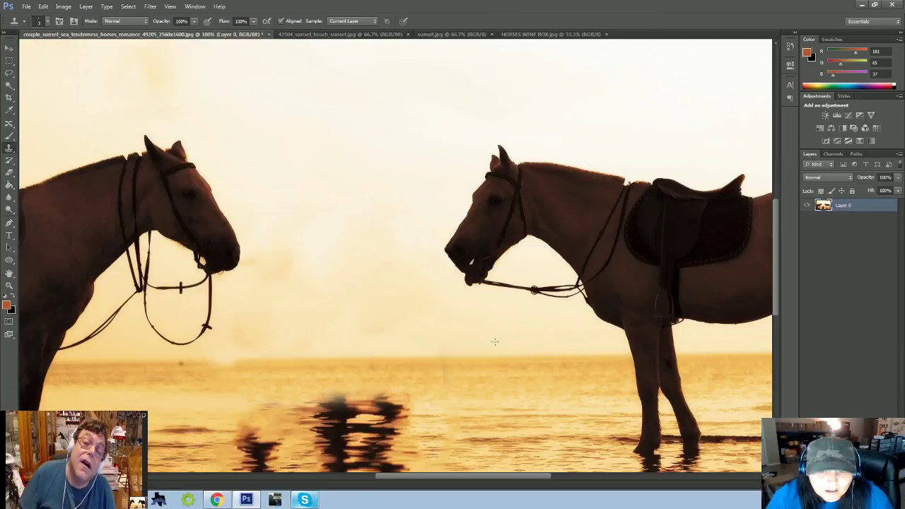
- Save the retouched horse photo on the Desktop in Photoshop format under the file name TEST
key(ctrl+plus)
key(ctrl+plus)
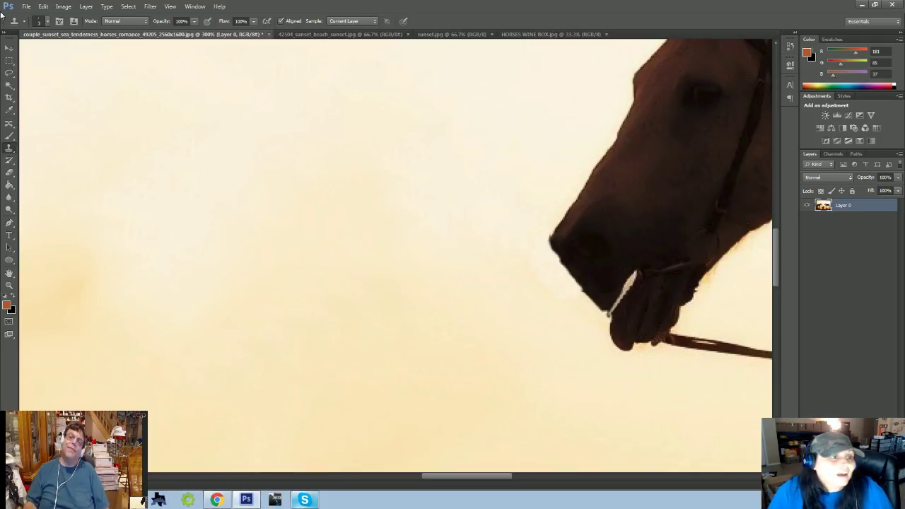
click(26, 8)
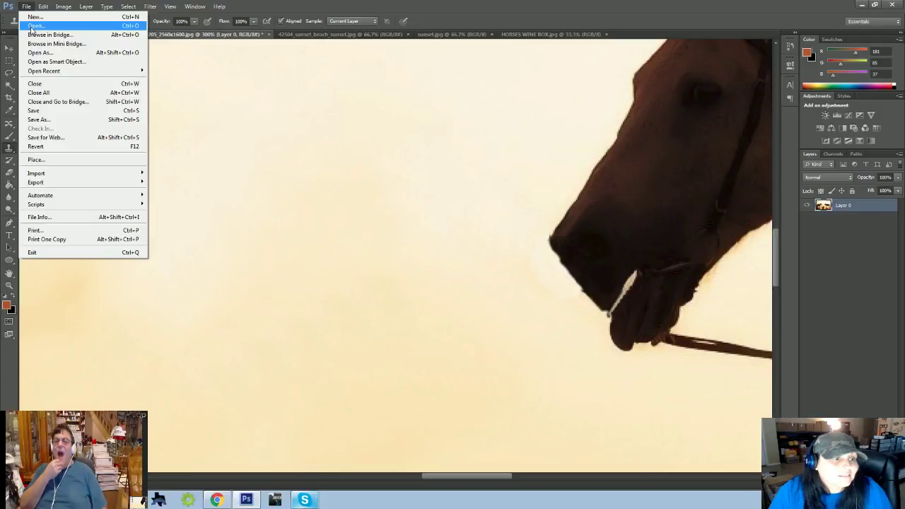
click(39, 119)
text(TEST)
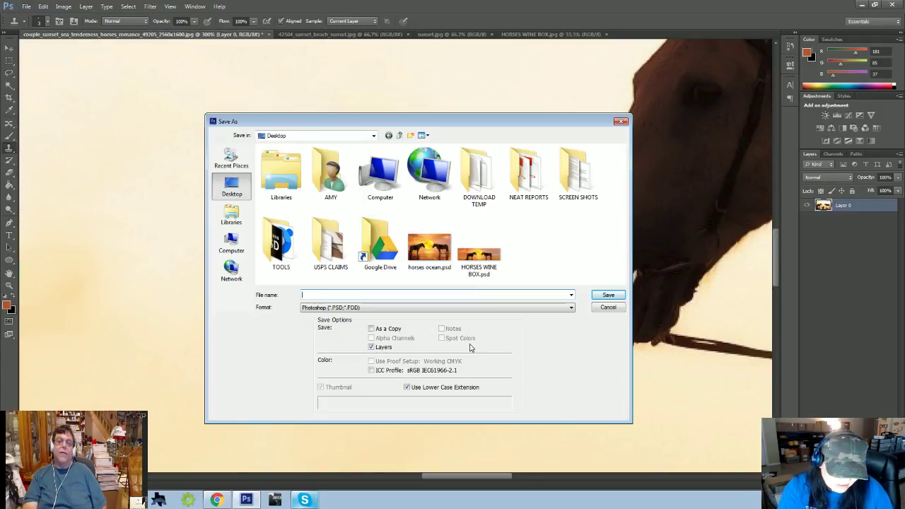
click(610, 295)
click(557, 155)
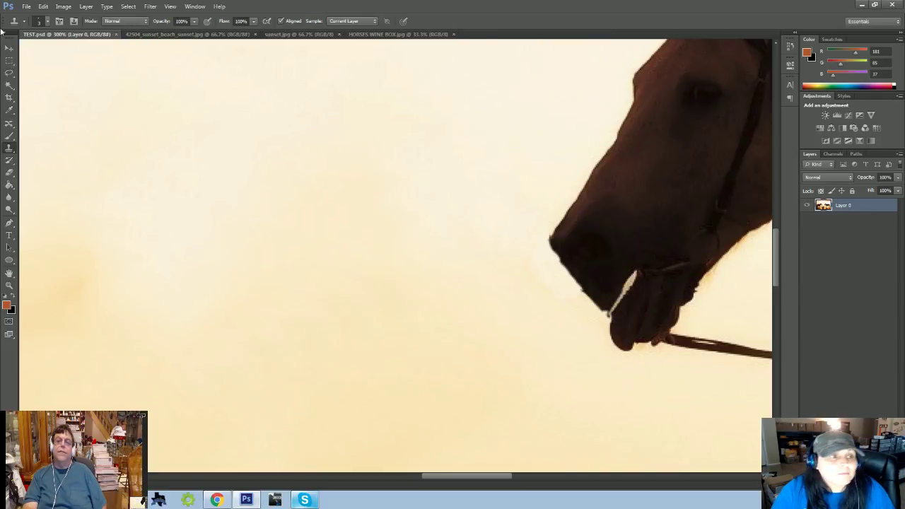
- Reopen the original couple_sunset_sea_tenderness_horses_romance photo from the Desktop
click(26, 6)
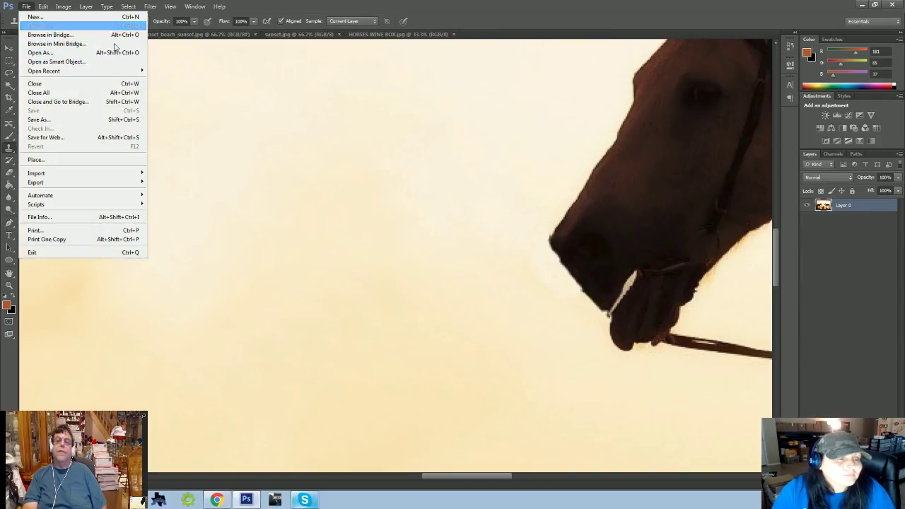
click(36, 26)
scroll(614, 267, down, 2)
scroll(615, 268, down, 2)
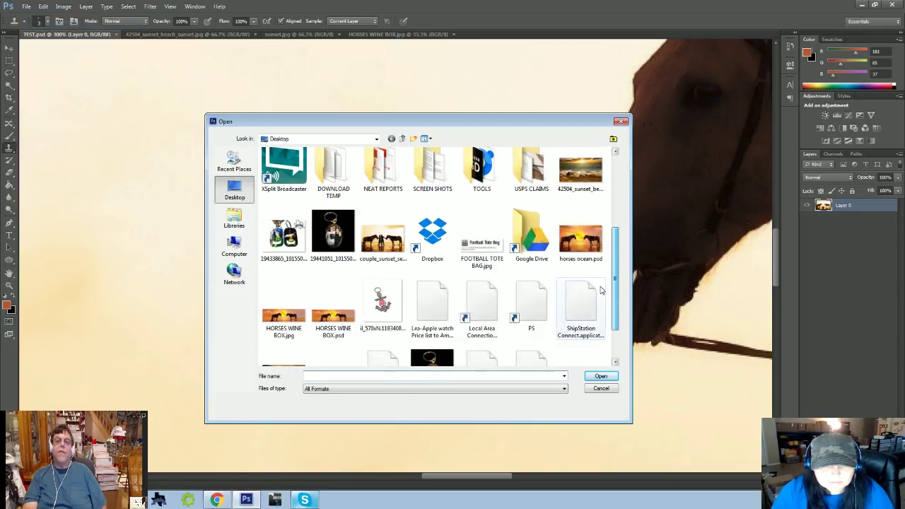
double_click(383, 234)
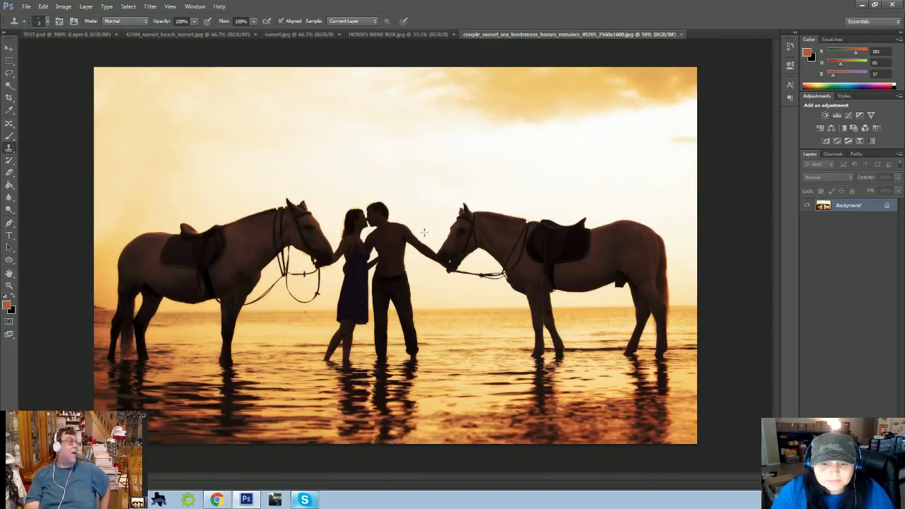
- Lasso the right horse's muzzle tip in the original photo and copy it into TEST.psd as a new layer
alt+scroll(427, 238, up, 3)
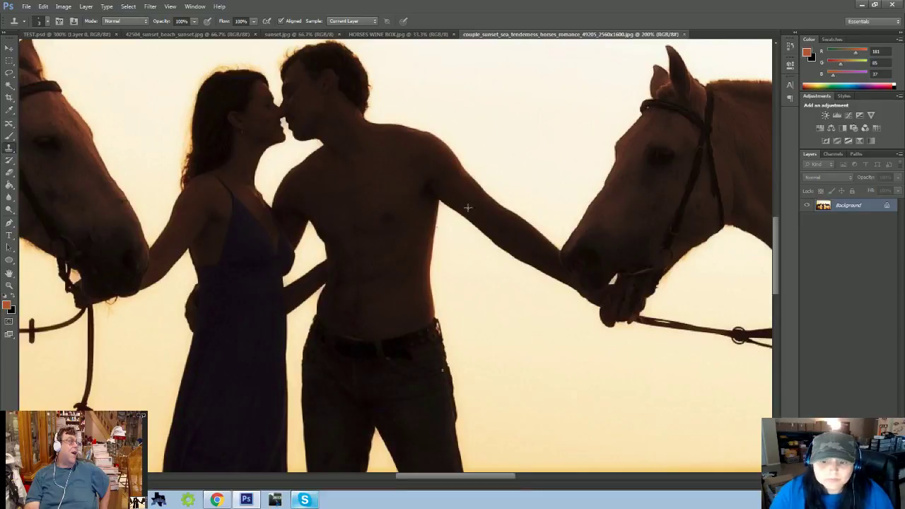
click(9, 72)
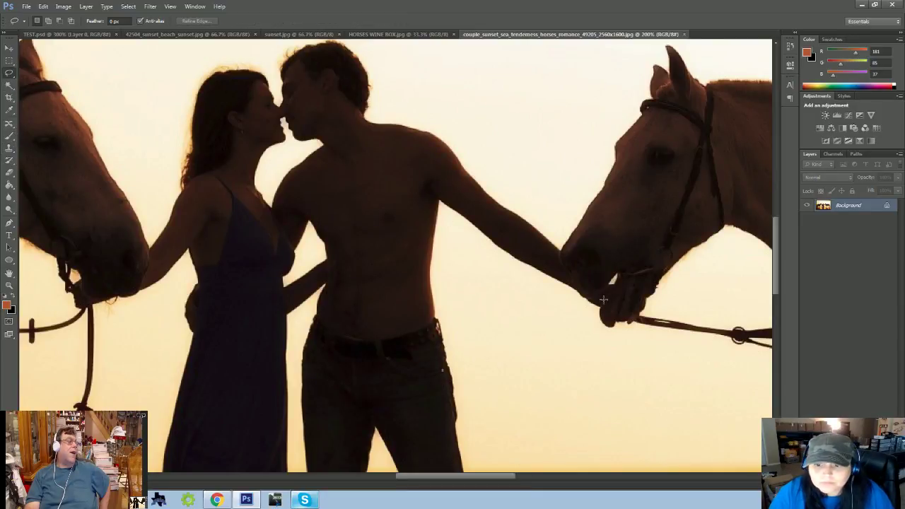
mouse_move(612, 279)
mouse_down()
mouse_move(601, 297)
mouse_move(572, 294)
mouse_move(557, 260)
mouse_move(568, 239)
mouse_move(607, 260)
mouse_move(613, 281)
mouse_up()
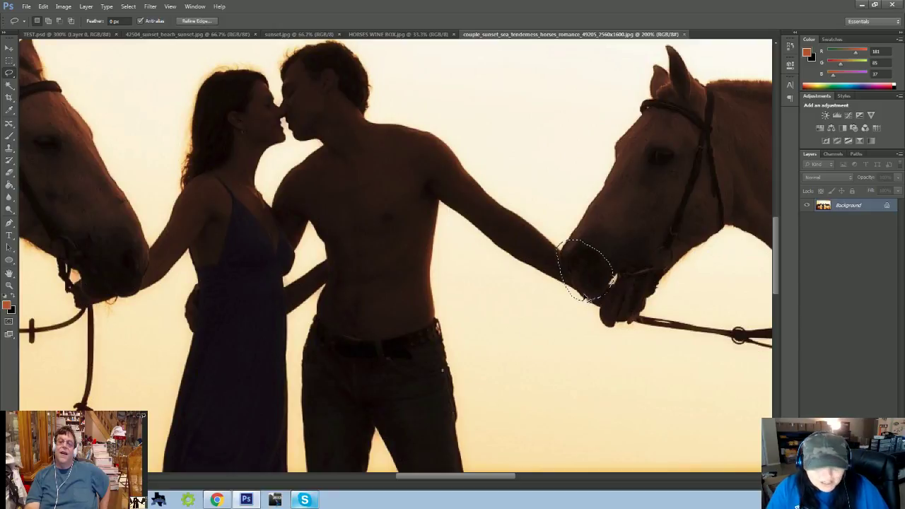
click(60, 34)
key(ctrl+v)
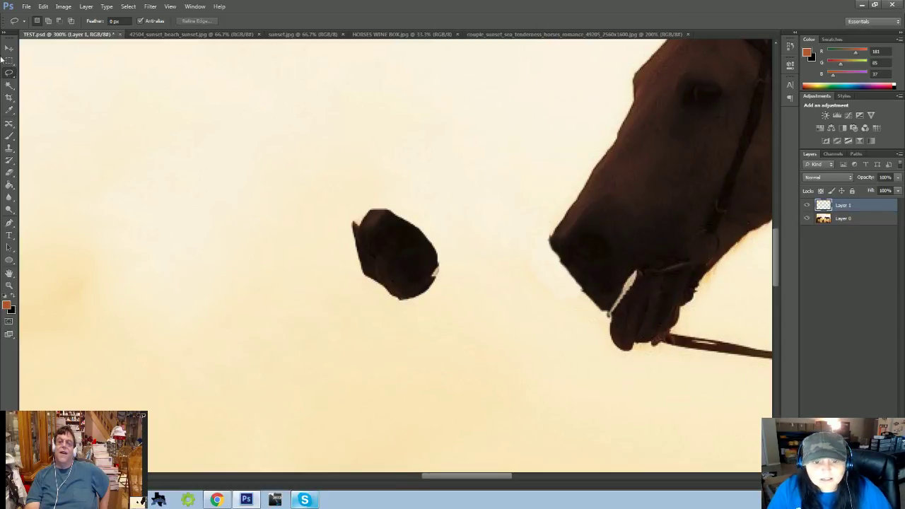
- Move the pasted muzzle piece onto the right horse's nose and select its layer together with Layer 0
click(8, 47)
drag(385, 252, 577, 262)
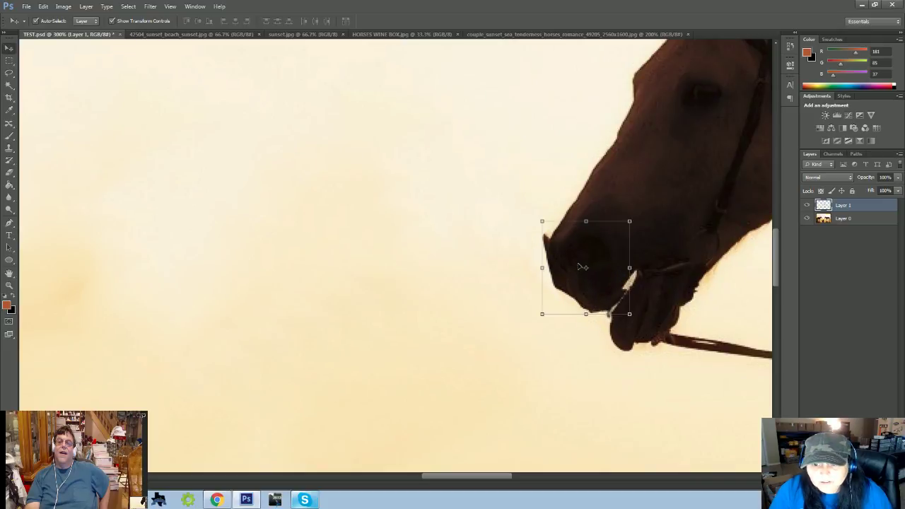
click(537, 376)
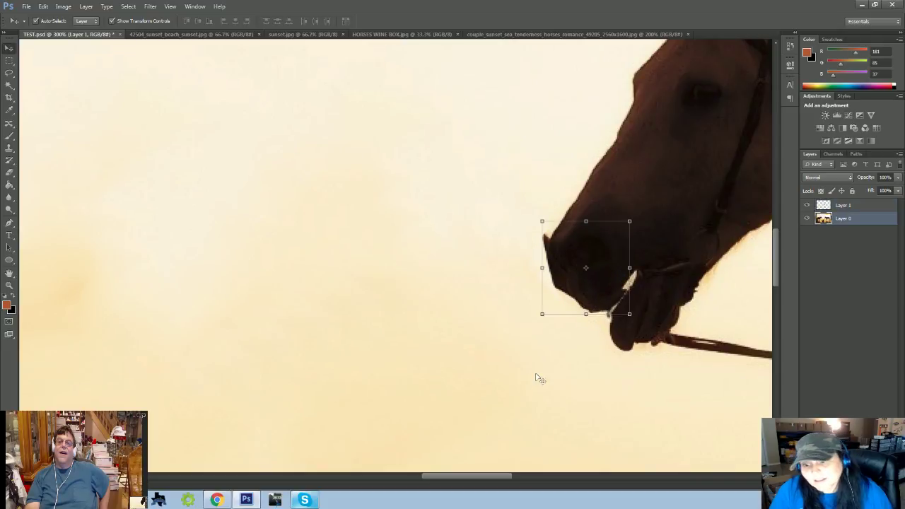
click(593, 296)
click(377, 267)
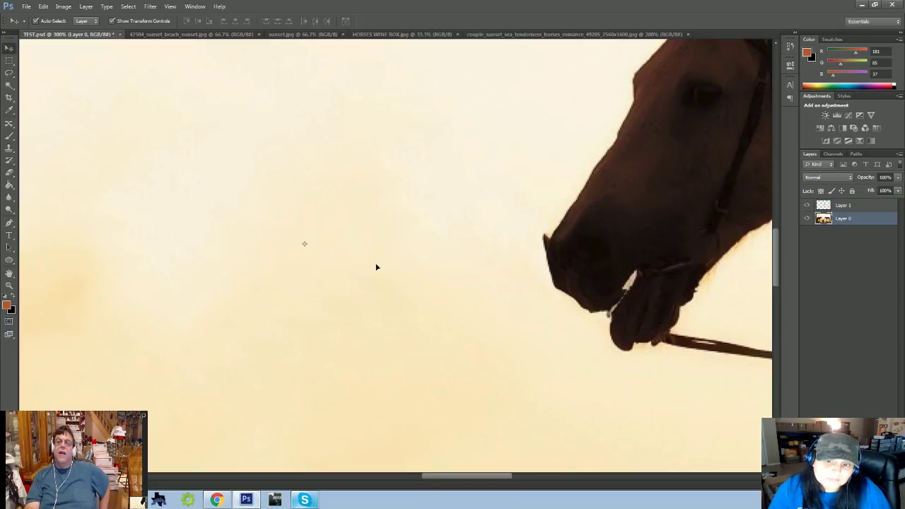
click(577, 261)
shift+click(841, 219)
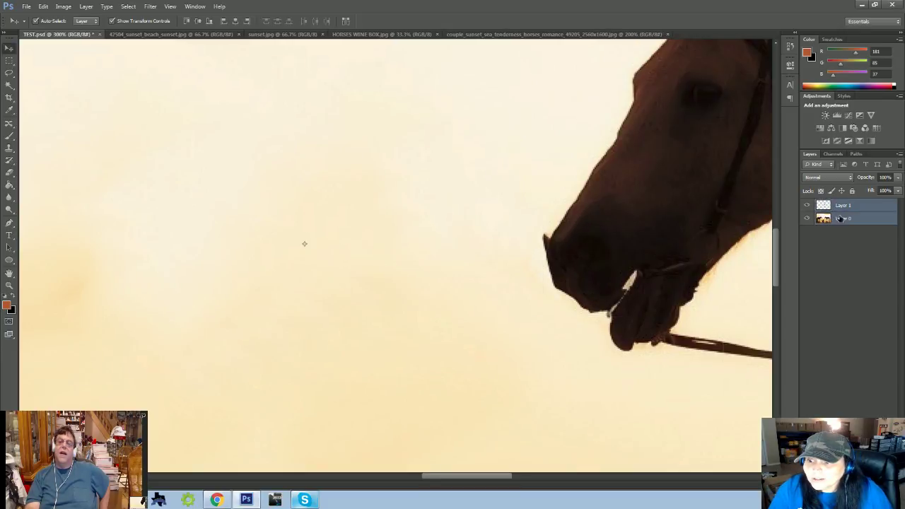
- Merge the pasted muzzle piece with Layer 0 and clone sky over the pointed spike on the right horse's nose
right_click(840, 219)
click(766, 375)
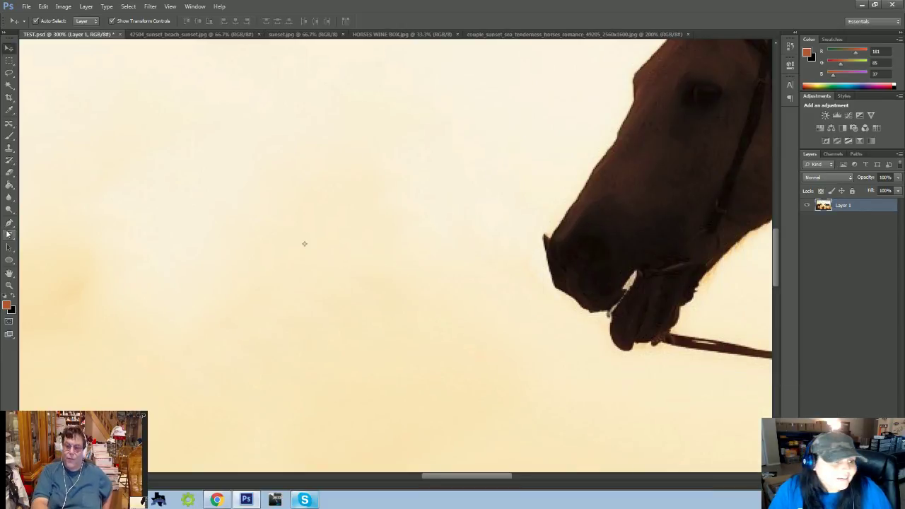
click(9, 147)
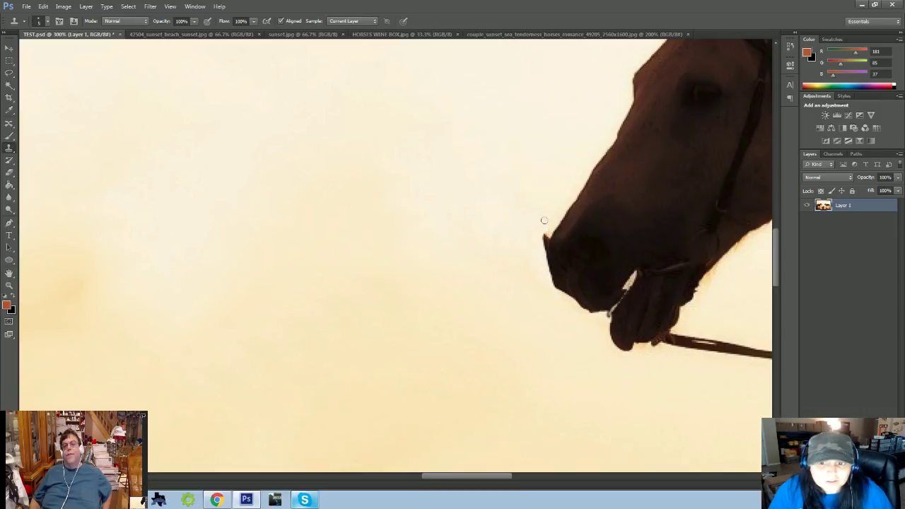
drag(545, 228, 539, 256)
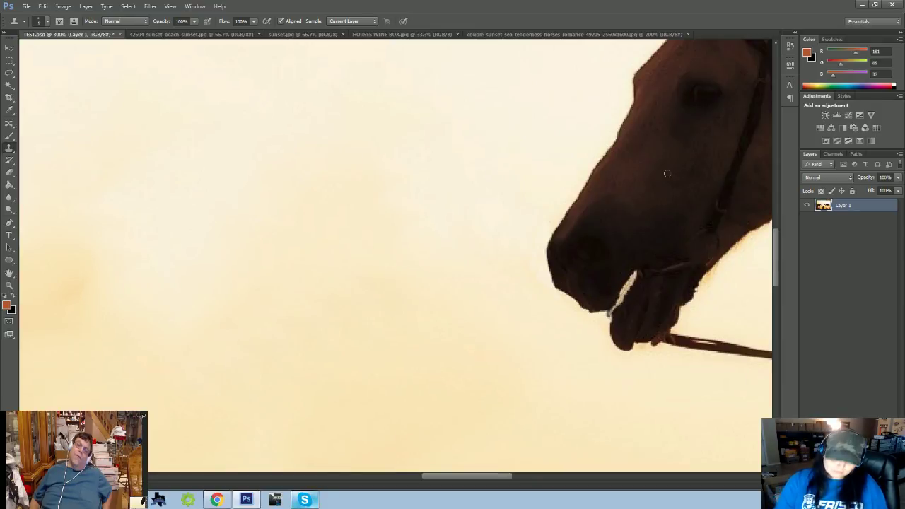
- Clean up the gap in the right horse's mouth by cloning background colour along it
key(ctrl+0)
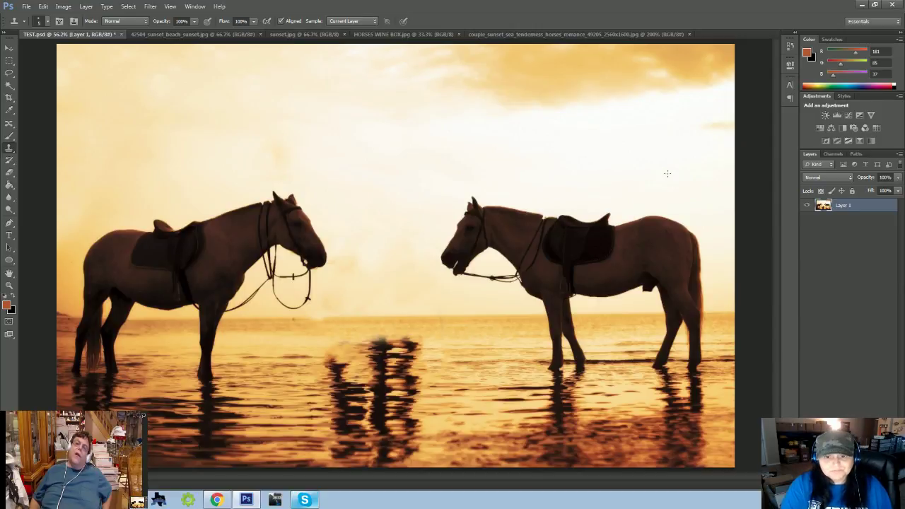
key(ctrl+1)
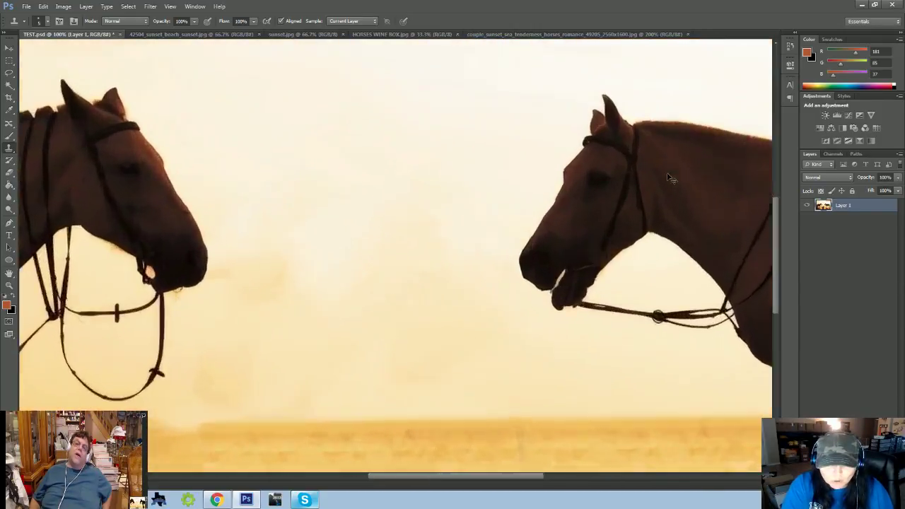
key(ctrl+plus)
key(ctrl+plus)
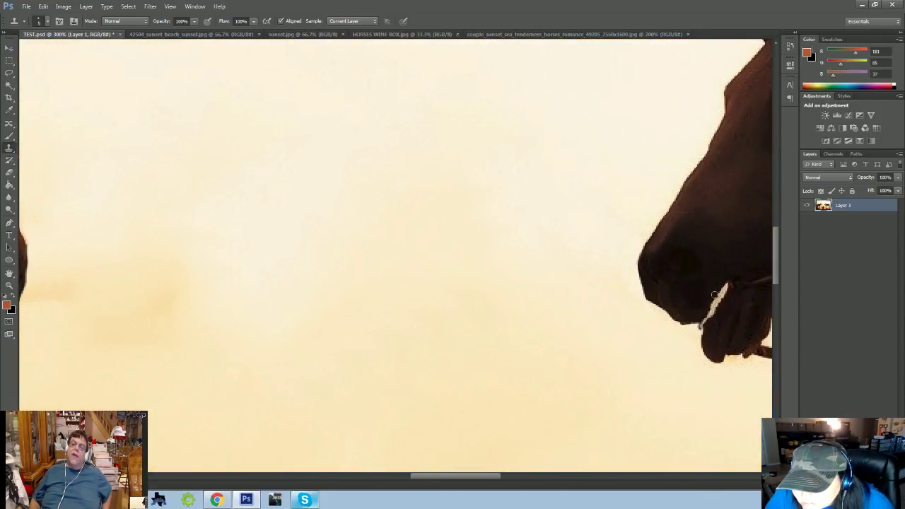
drag(722, 294, 698, 328)
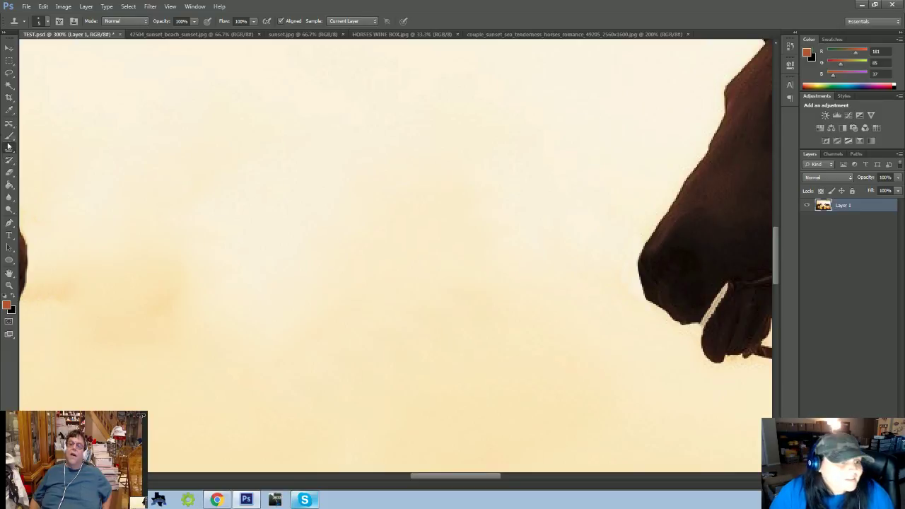
- Soften the edges of the right horse's mouth gap and lower muzzle with a small Blur brush at 9% strength
click(9, 197)
key(bracketleft)
key(bracketleft)
key(bracketleft)
key(bracketleft)
key(bracketleft)
key(bracketleft)
key(bracketleft)
key(bracketleft)
key(bracketleft)
key(bracketleft)
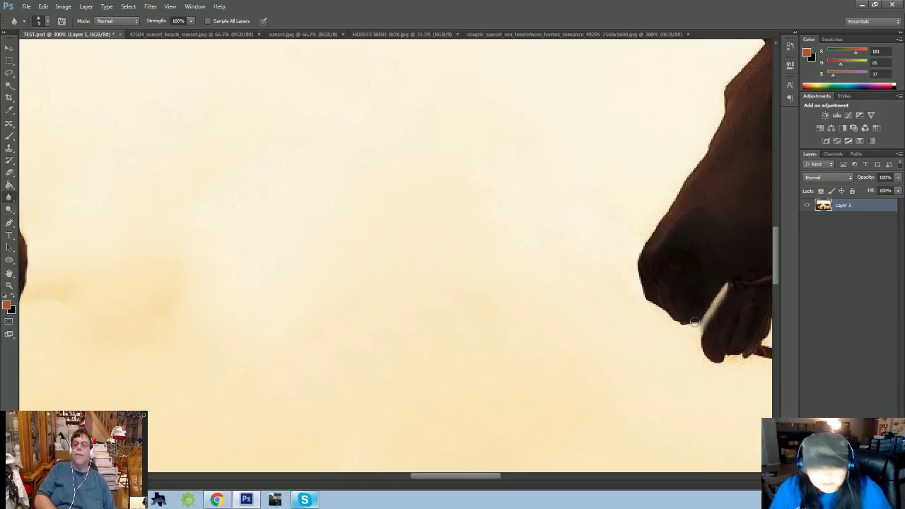
click(190, 20)
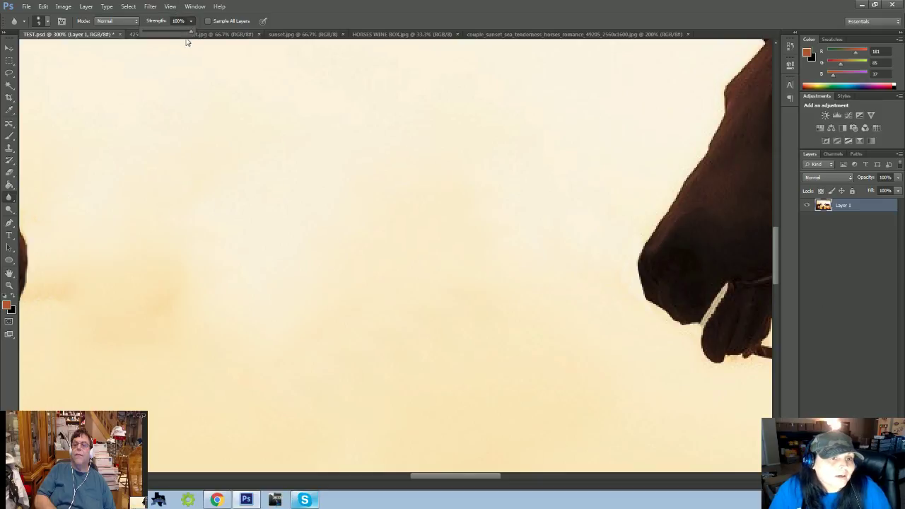
drag(191, 32, 147, 32)
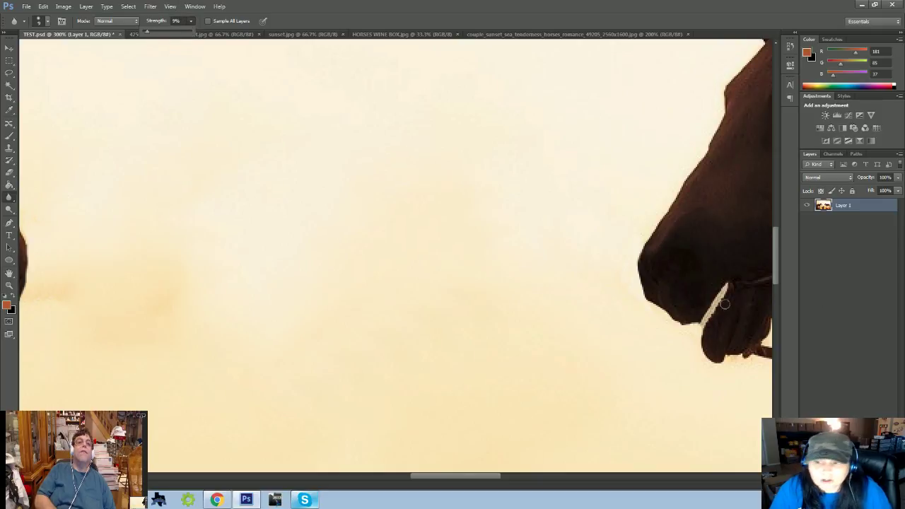
mouse_move(726, 288)
mouse_down()
mouse_move(706, 325)
mouse_move(721, 301)
mouse_up()
mouse_move(690, 326)
mouse_down()
mouse_move(695, 319)
mouse_move(667, 314)
mouse_up()
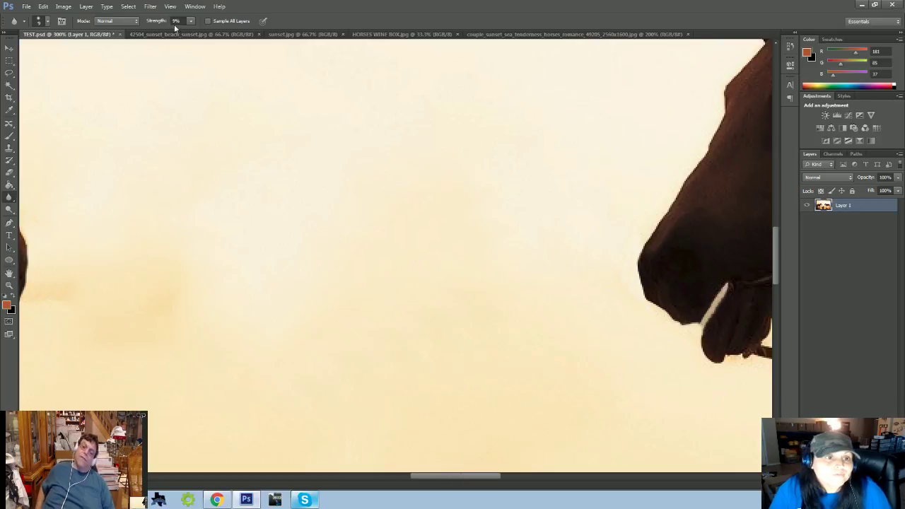
- Raise the Blur strength to 39% and soften the outline of the right horse's muzzle and face
key(ctrl+minus)
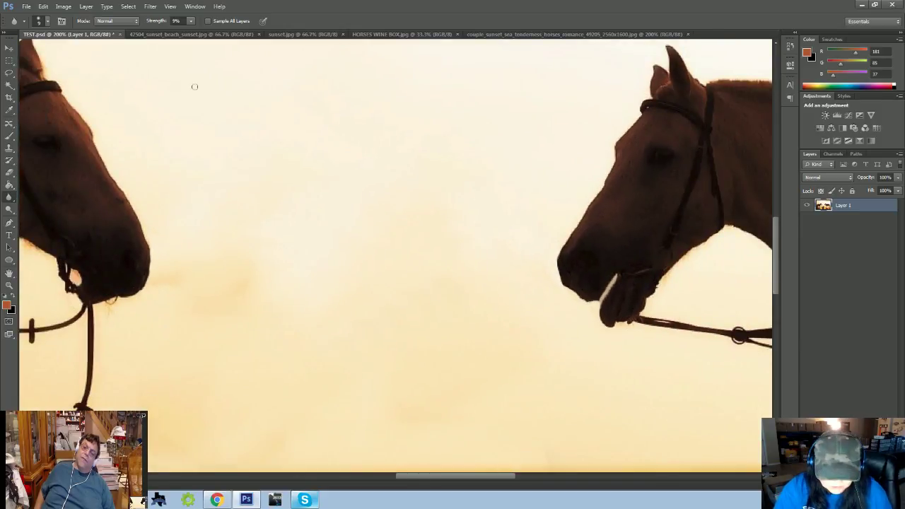
key(ctrl+minus)
click(190, 21)
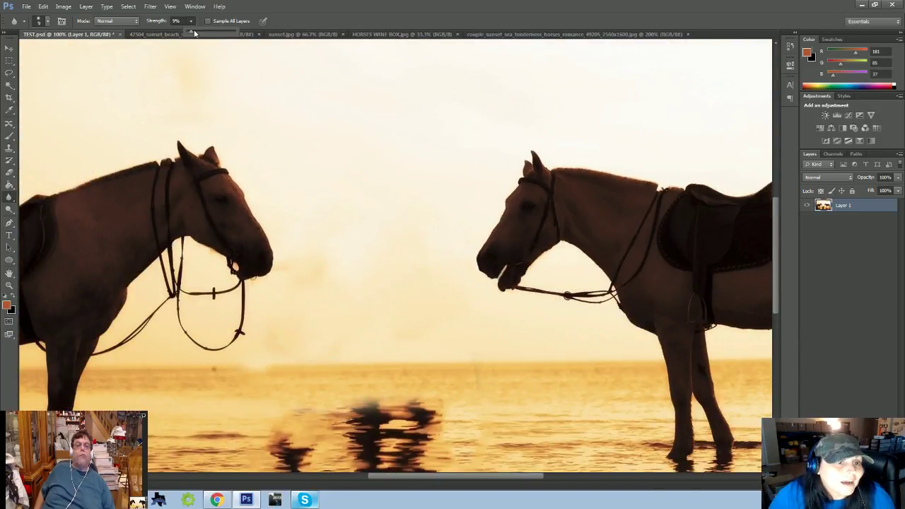
drag(189, 33, 205, 33)
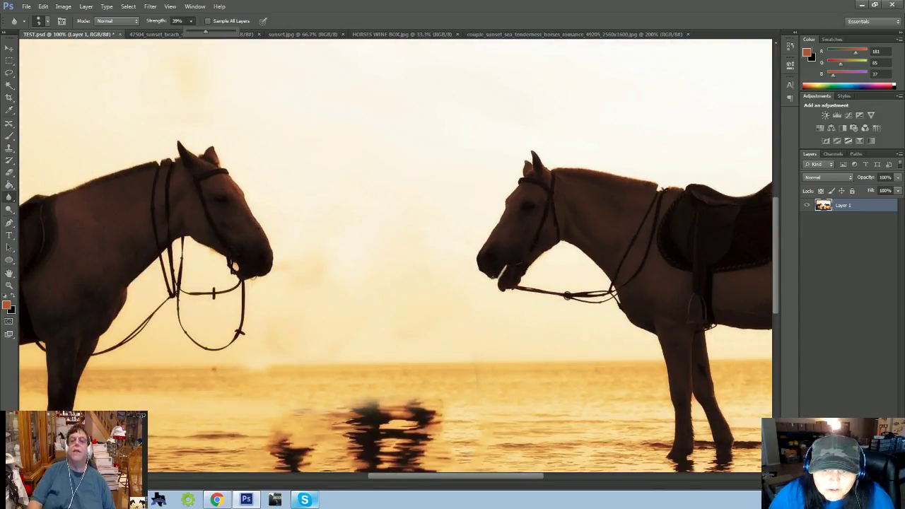
key(ctrl+plus)
key(ctrl+plus)
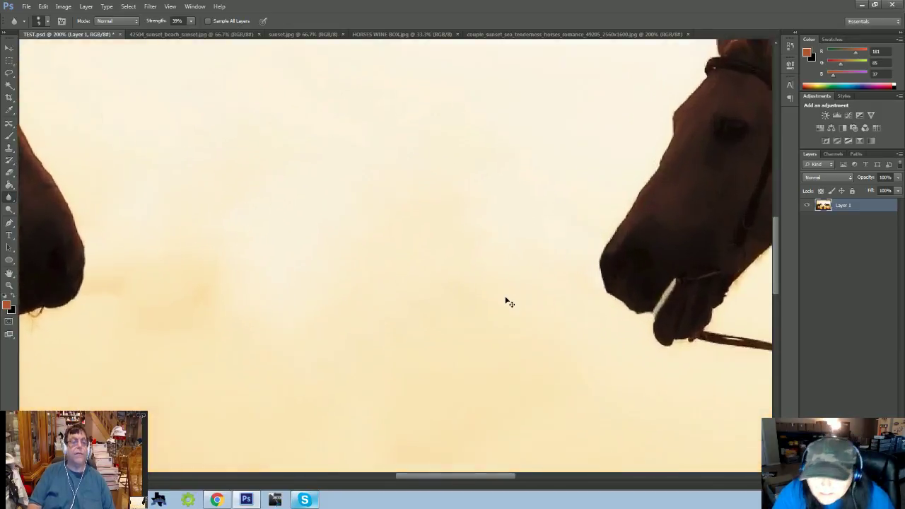
click(9, 147)
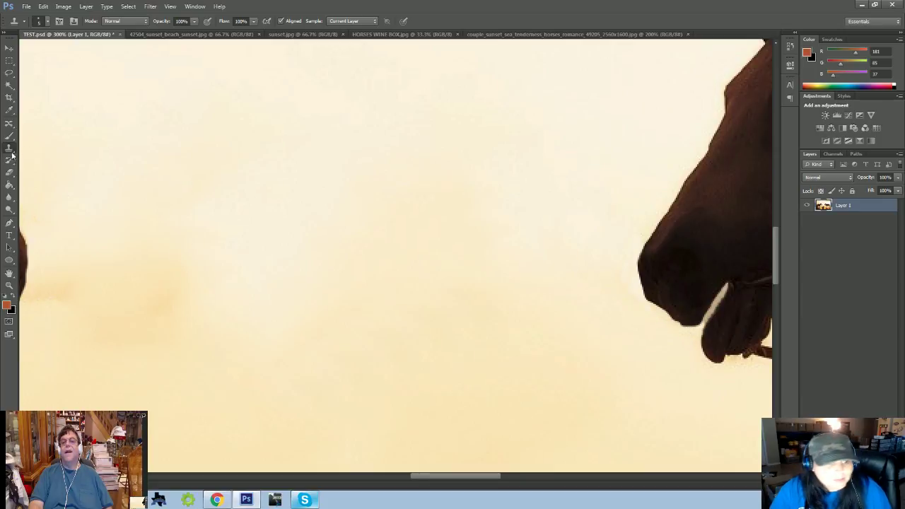
click(9, 197)
mouse_move(661, 325)
mouse_down()
mouse_move(698, 326)
mouse_move(654, 304)
mouse_move(641, 265)
mouse_move(654, 228)
mouse_move(711, 142)
mouse_move(716, 84)
mouse_up()
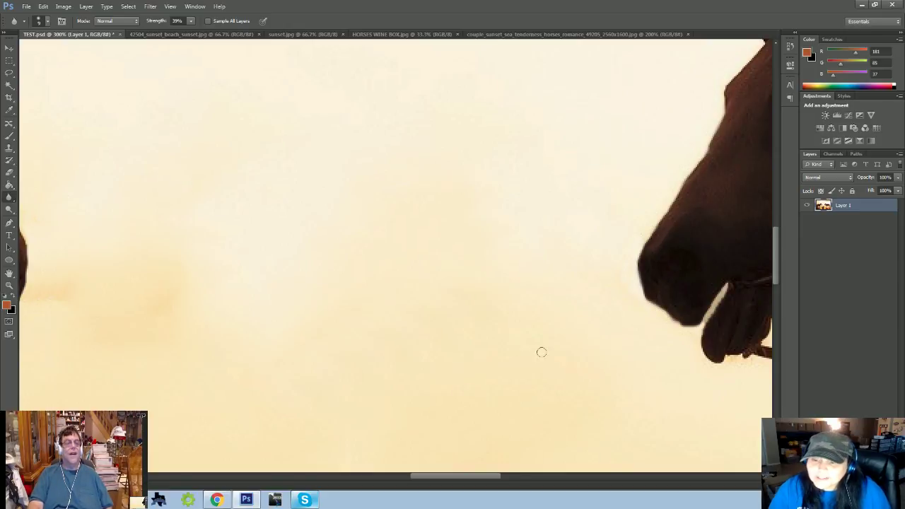
- Soften the outlines of both horses against the sky with a larger Blur brush at 39% strength
key(ctrl+minus)
key(ctrl+minus)
key(ctrl+minus)
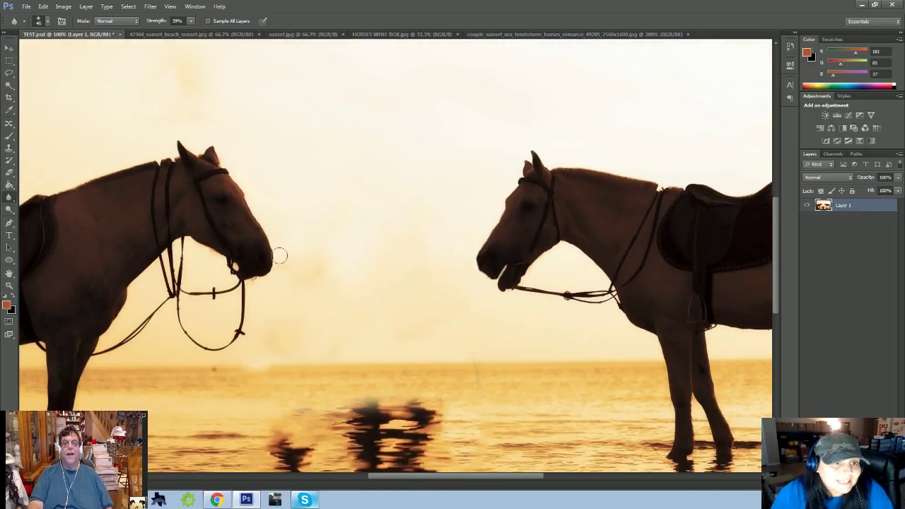
mouse_move(280, 256)
mouse_down()
mouse_move(215, 154)
mouse_move(272, 244)
mouse_move(265, 275)
mouse_move(244, 282)
mouse_move(217, 254)
mouse_move(186, 242)
mouse_move(167, 248)
mouse_move(104, 333)
mouse_move(121, 285)
mouse_move(89, 391)
mouse_move(92, 364)
mouse_move(51, 363)
mouse_move(46, 348)
mouse_move(50, 389)
mouse_up()
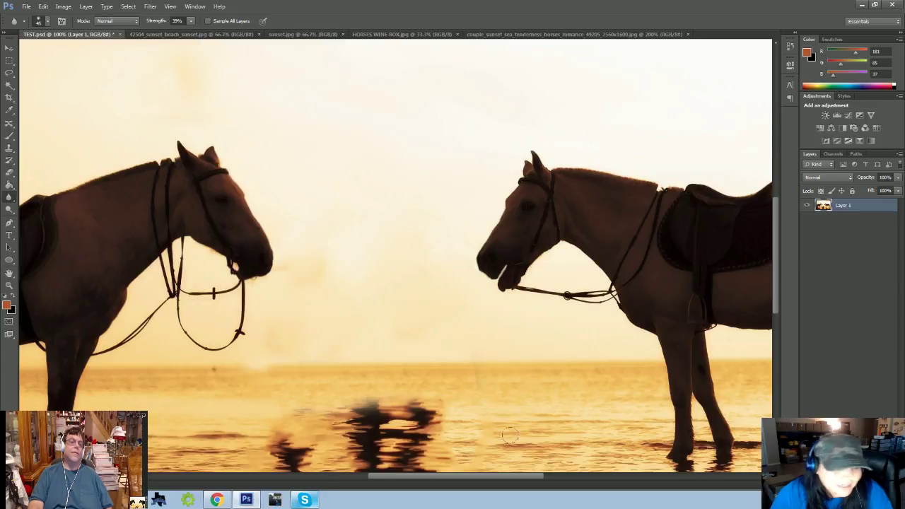
mouse_move(568, 290)
mouse_down()
mouse_move(564, 253)
mouse_move(517, 269)
mouse_move(553, 242)
mouse_move(579, 251)
mouse_move(501, 166)
mouse_move(523, 167)
mouse_move(512, 184)
mouse_move(533, 196)
mouse_up()
key(ctrl+minus)
key(ctrl+minus)
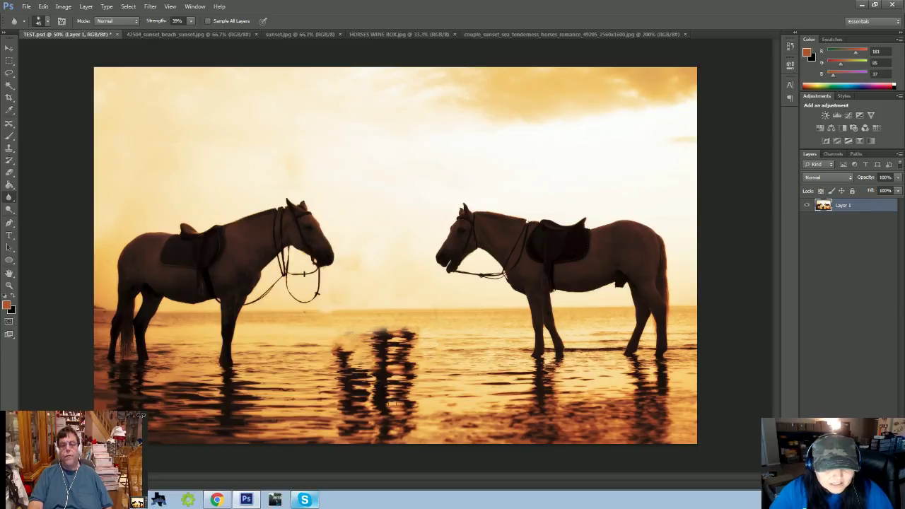
- Close the original couple photo, check the HORSES WINE BOX design for reference, and bring up the sunset.jpg image
click(632, 34)
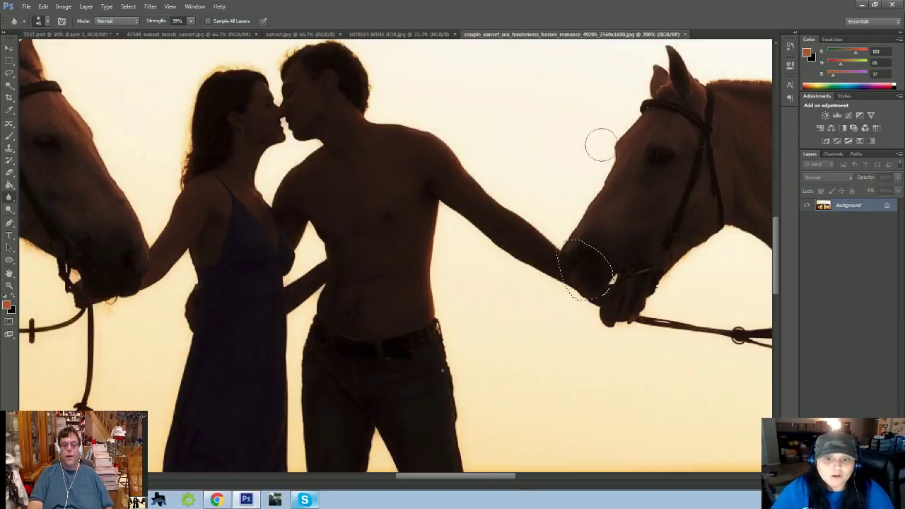
click(686, 34)
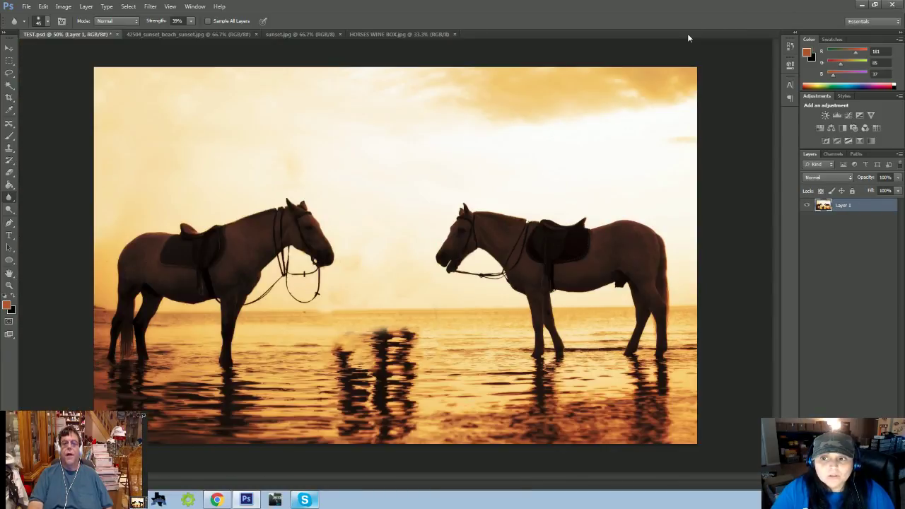
click(389, 35)
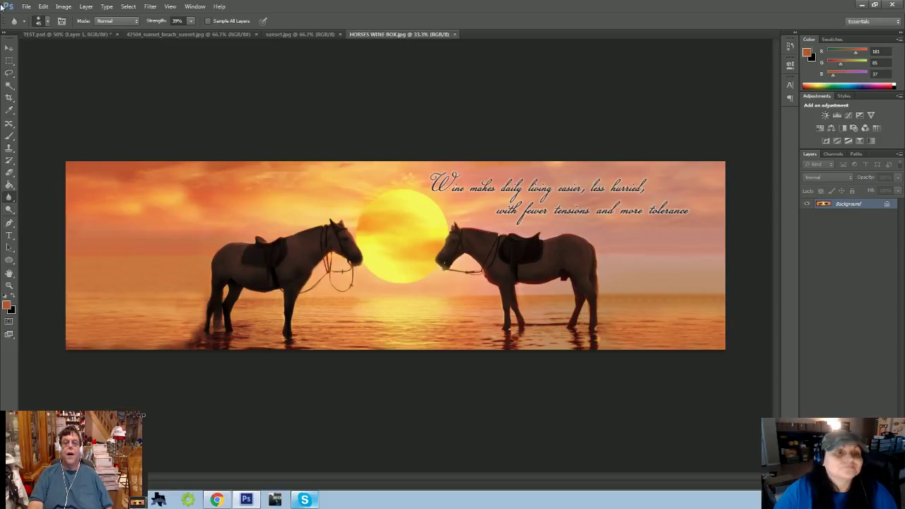
click(71, 34)
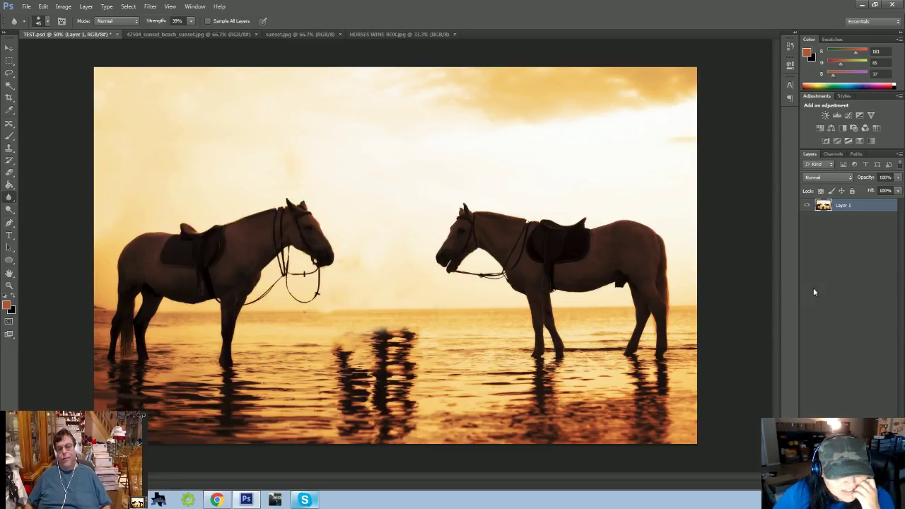
click(301, 35)
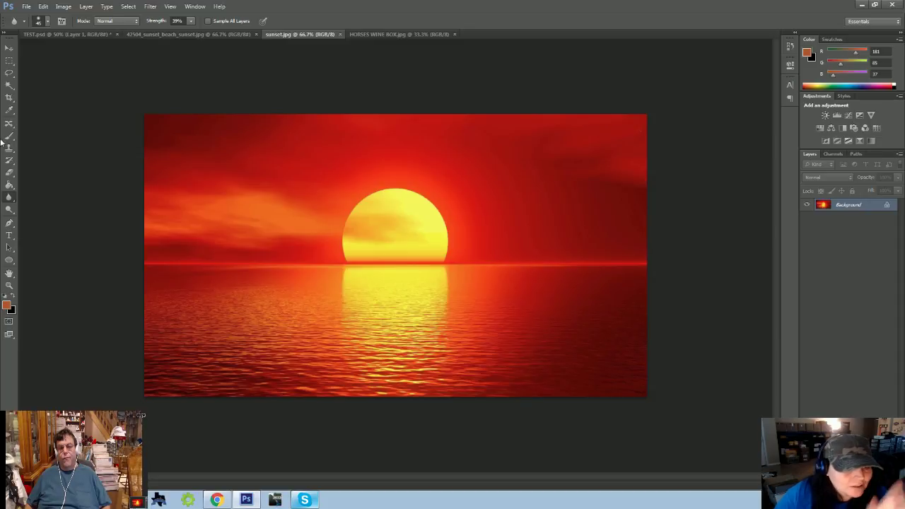
click(8, 73)
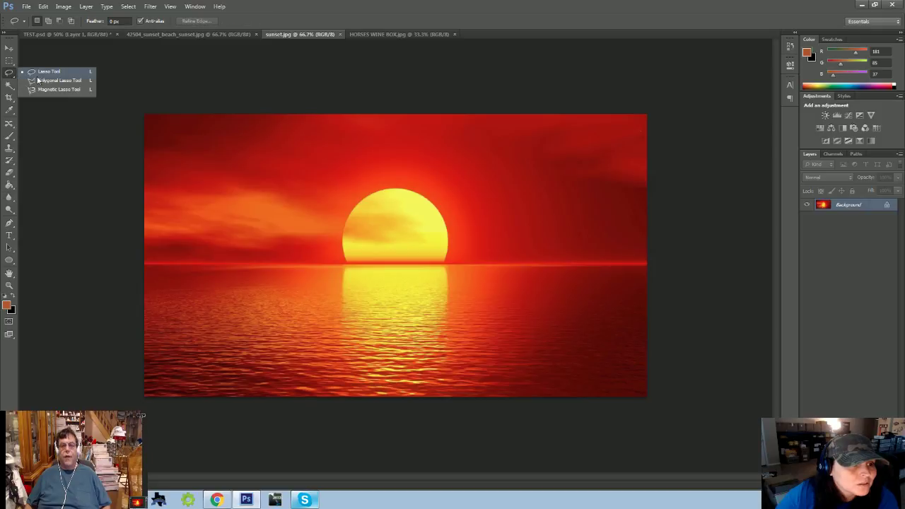
click(33, 75)
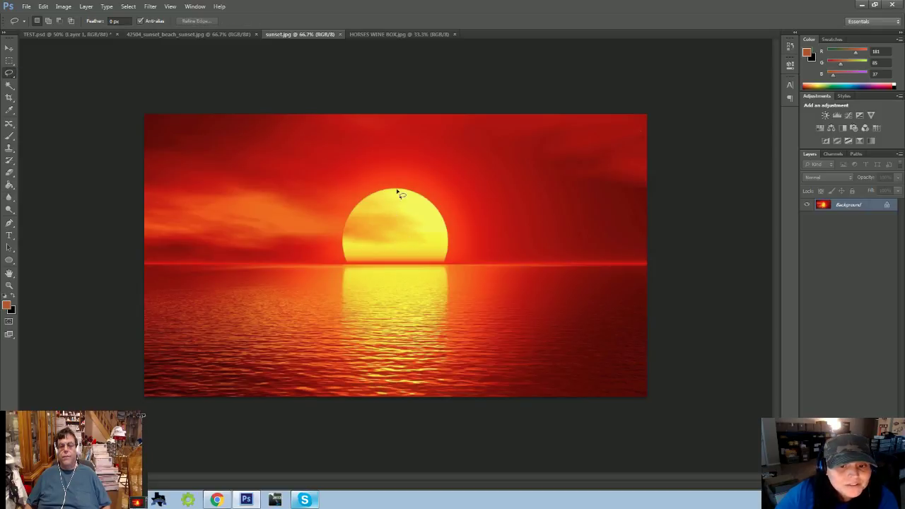
drag(397, 192, 427, 217)
right_click(424, 224)
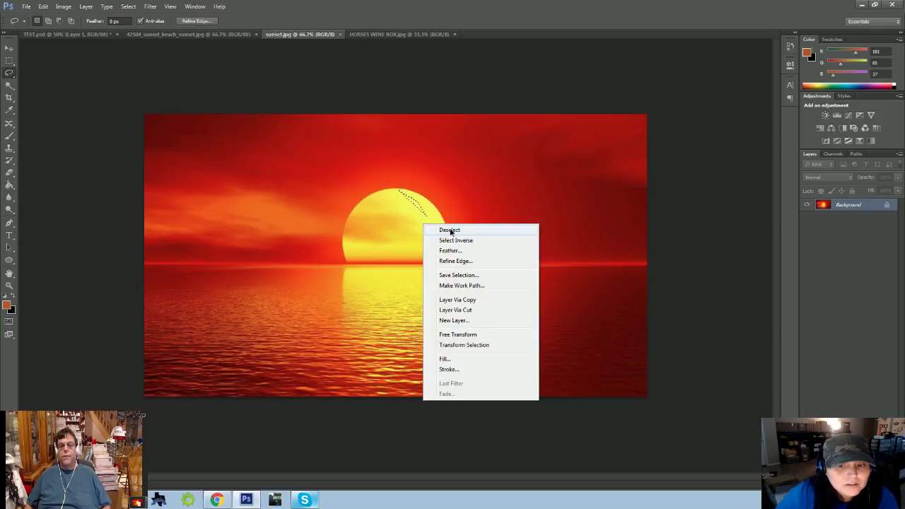
click(450, 231)
- Select a yellow area of the sun in sunset.jpg with the Magic Wand at a tolerance of 5
click(8, 85)
click(21, 90)
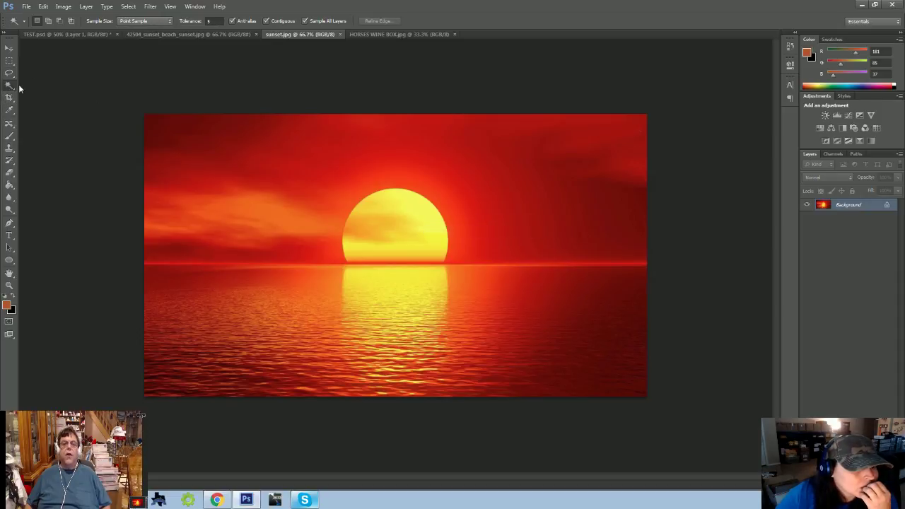
click(435, 226)
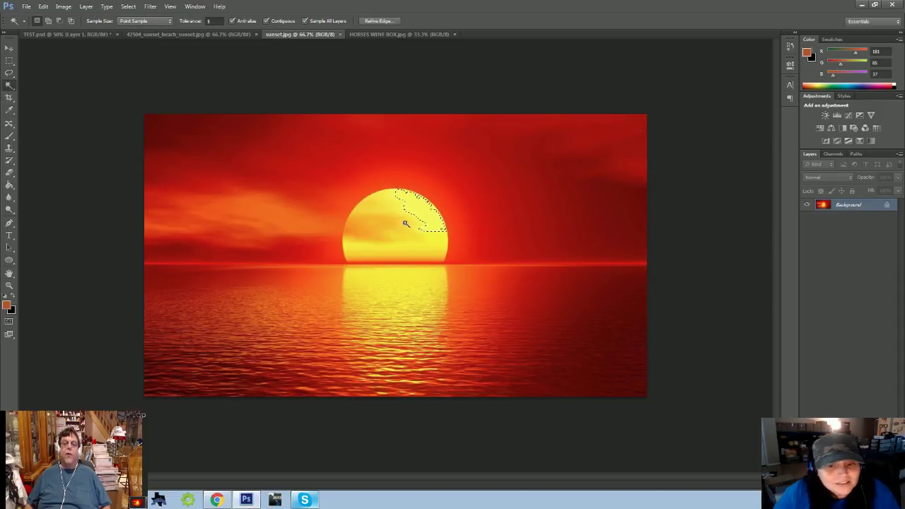
click(406, 224)
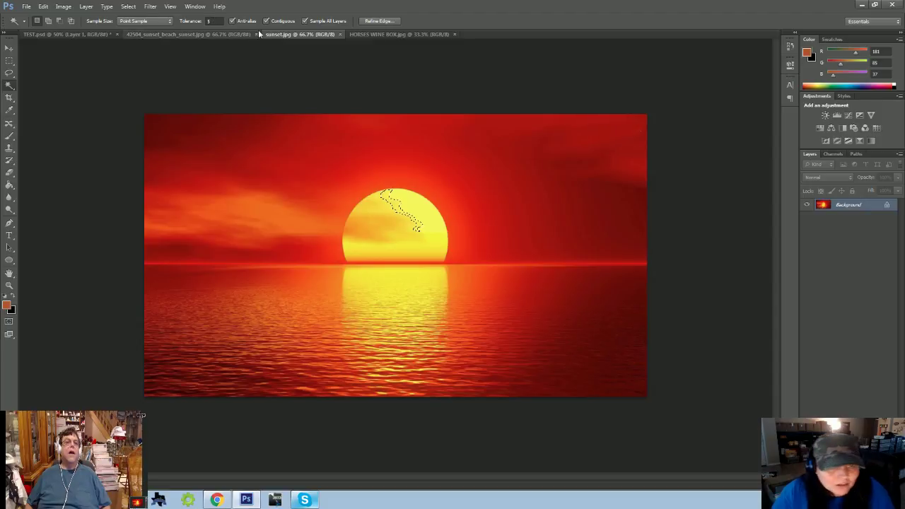
click(212, 21)
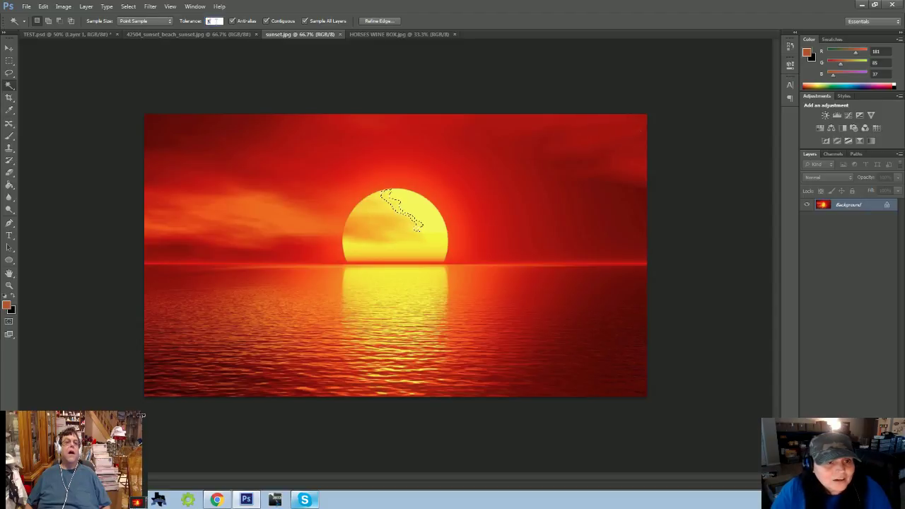
right_click(8, 87)
click(41, 96)
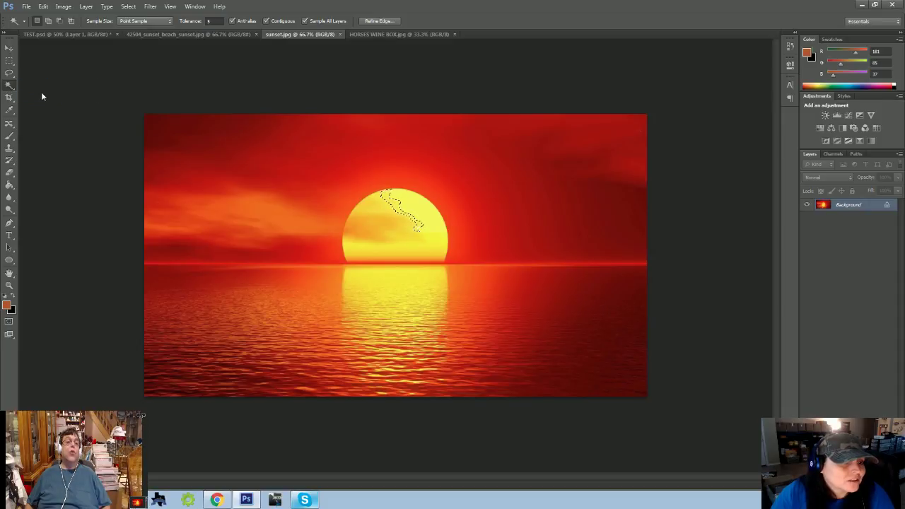
right_click(12, 86)
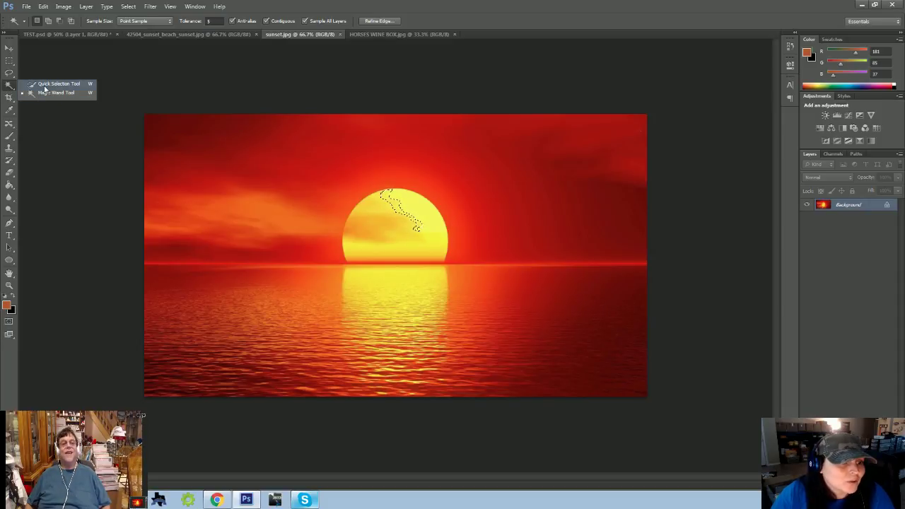
click(48, 94)
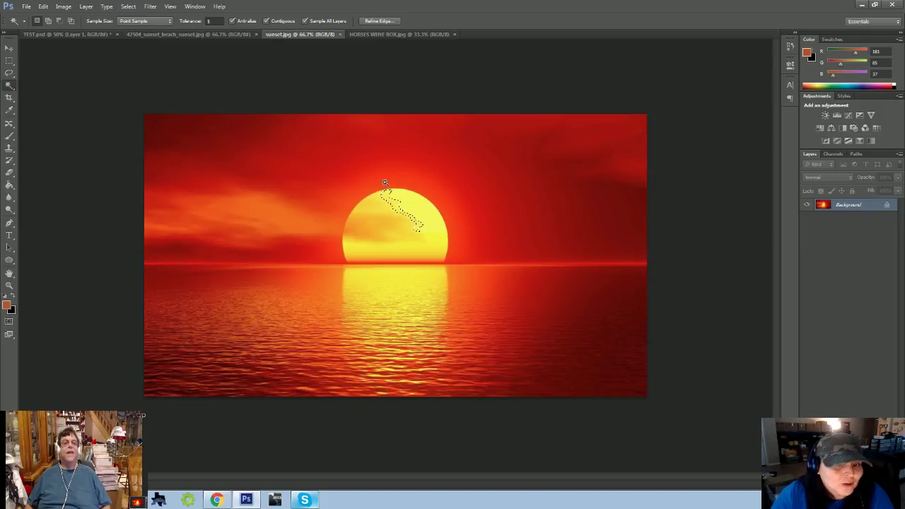
- Try to select the whole sun with the Magic Wand at tolerances of 5 and 25, clearing each selection
right_click(402, 217)
click(391, 227)
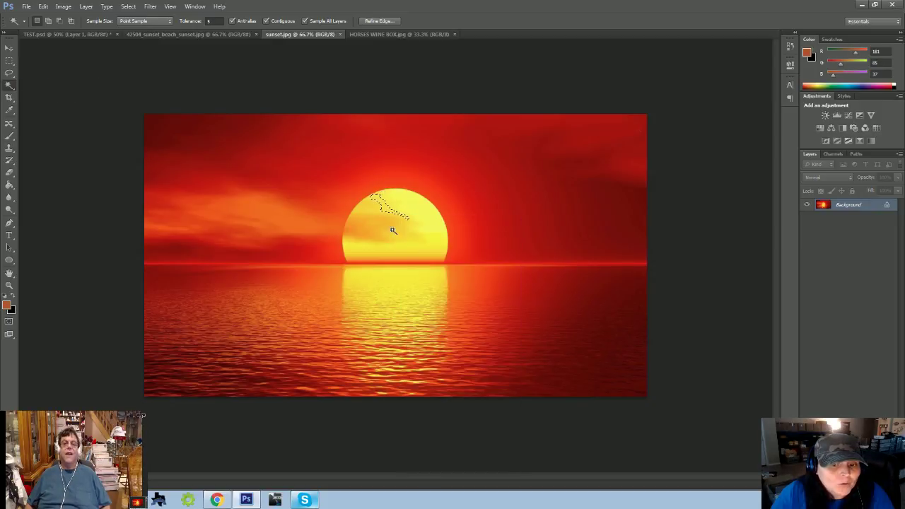
key(ctrl+d)
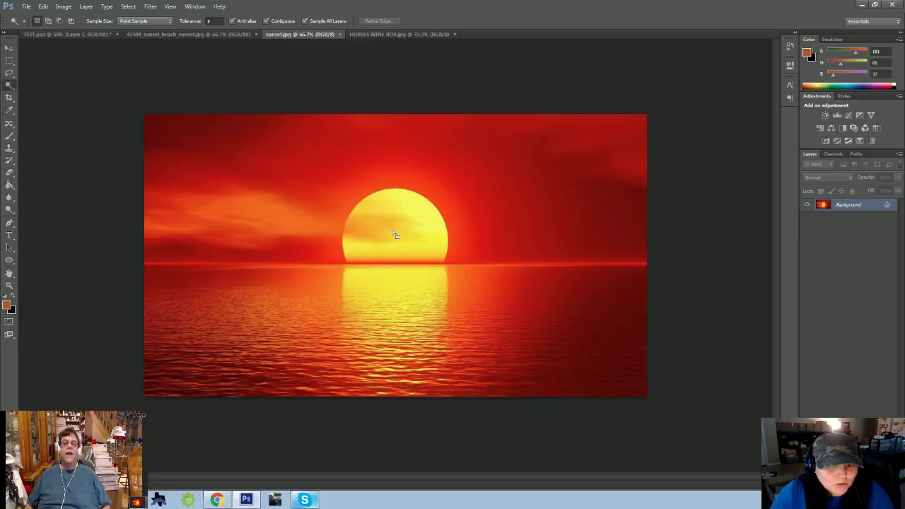
click(210, 20)
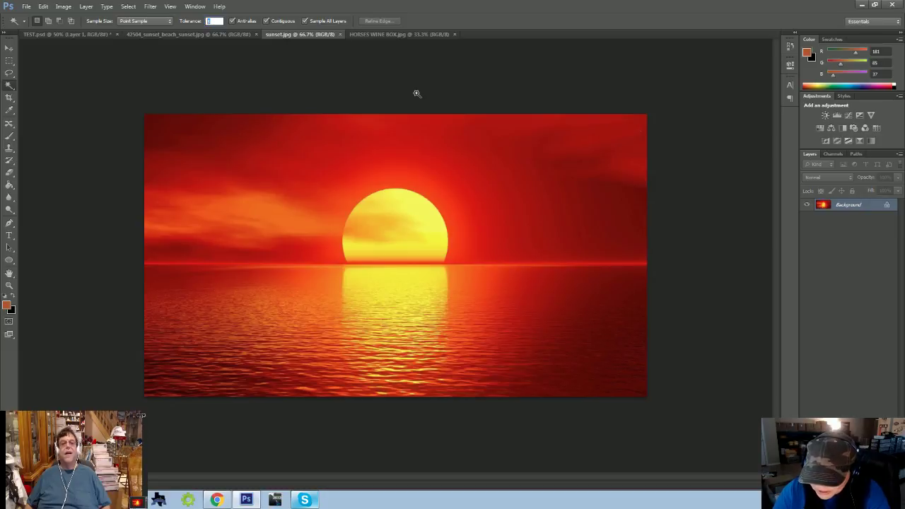
click(401, 200)
click(408, 226)
key(ctrl+d)
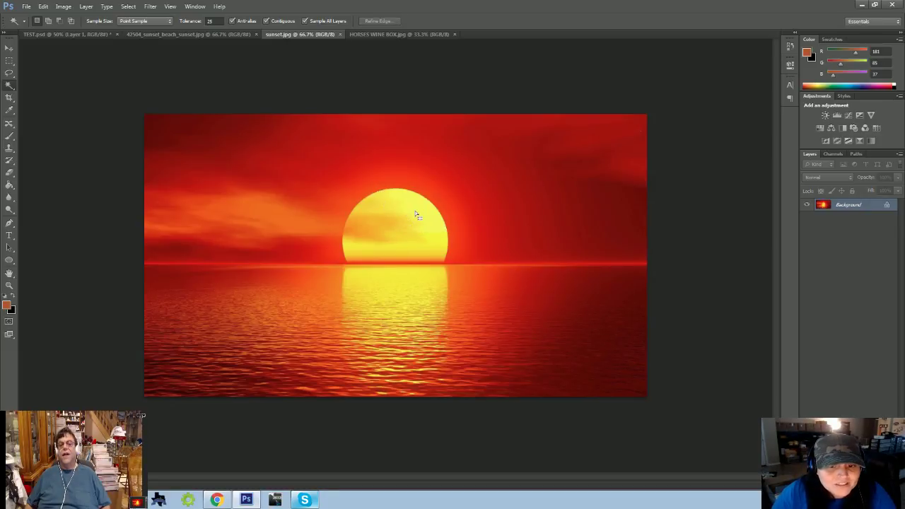
- Set the Magic Wand tolerance to 50 and select the yellow half sun above the horizon
click(213, 21)
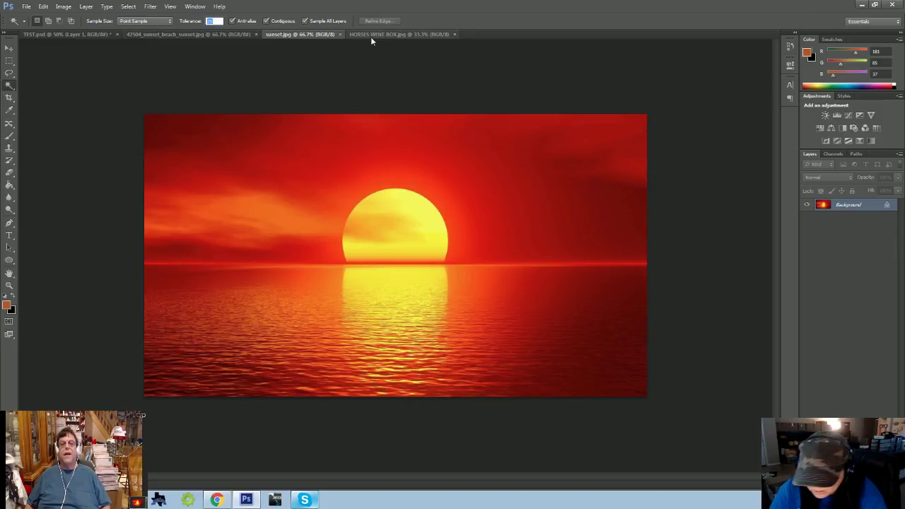
text(50)
click(409, 214)
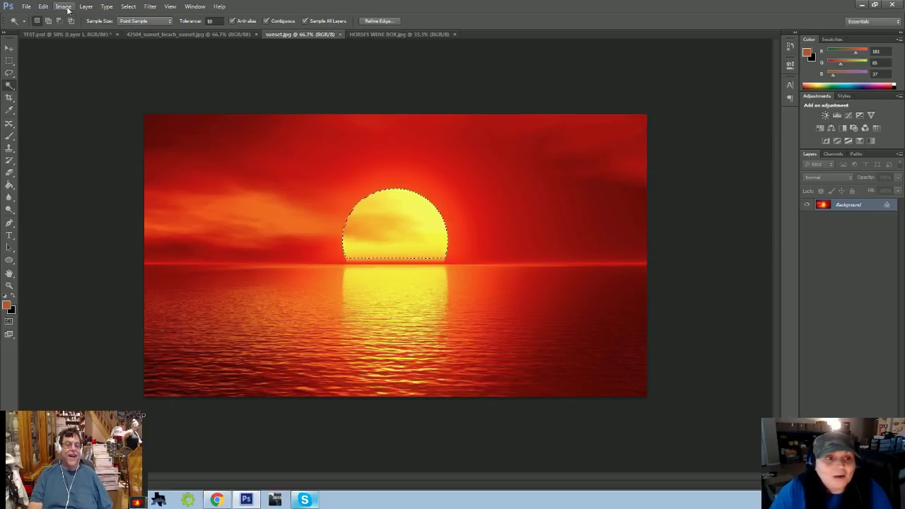
- Copy the selected sun into TEST.psd, enlarge it to span the gap between the horses' heads, and apply the transform
click(60, 34)
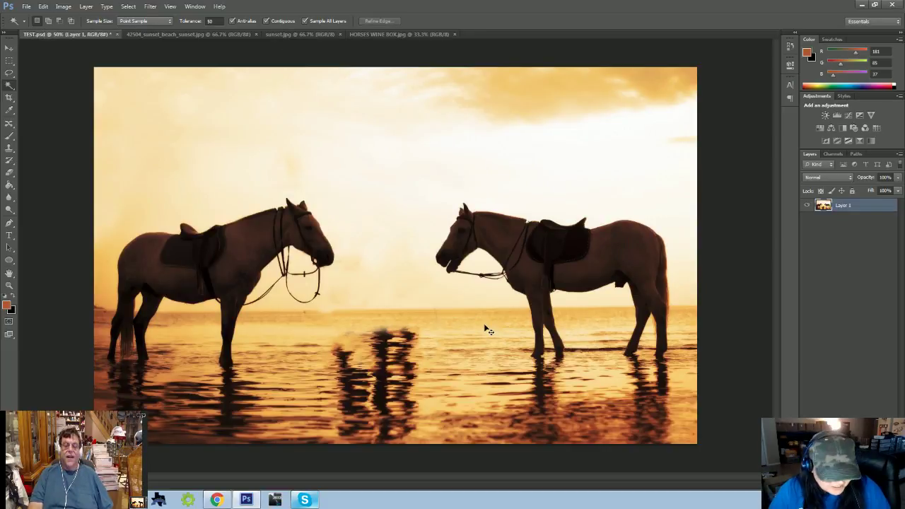
drag(485, 328, 486, 329)
click(9, 47)
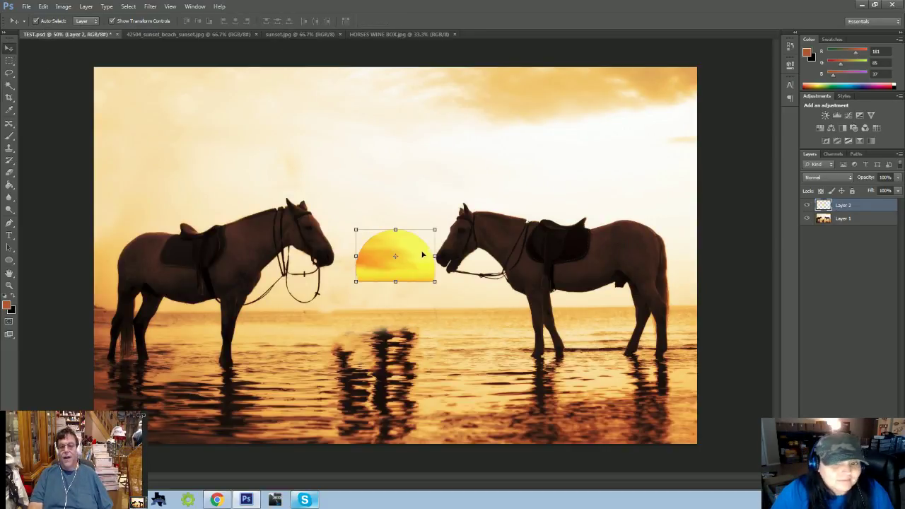
drag(423, 254, 442, 230)
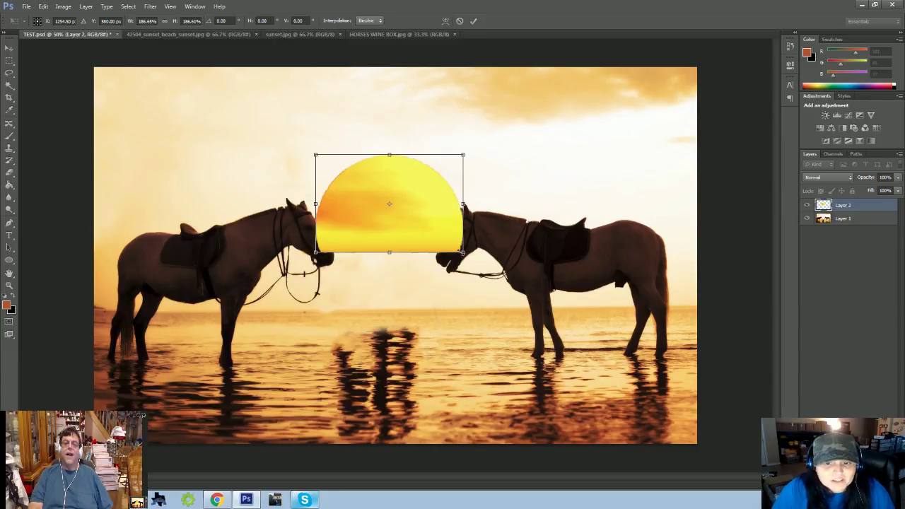
drag(464, 253, 453, 243)
drag(404, 198, 407, 200)
key(Return)
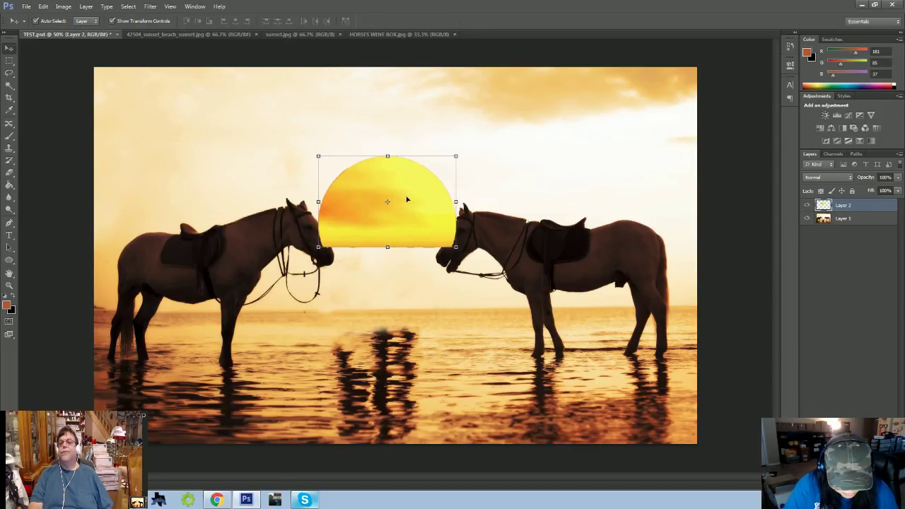
- Duplicate the half sun, rotate the copy 180 degrees, and move it below the original to form a full circle
key(ctrl+j)
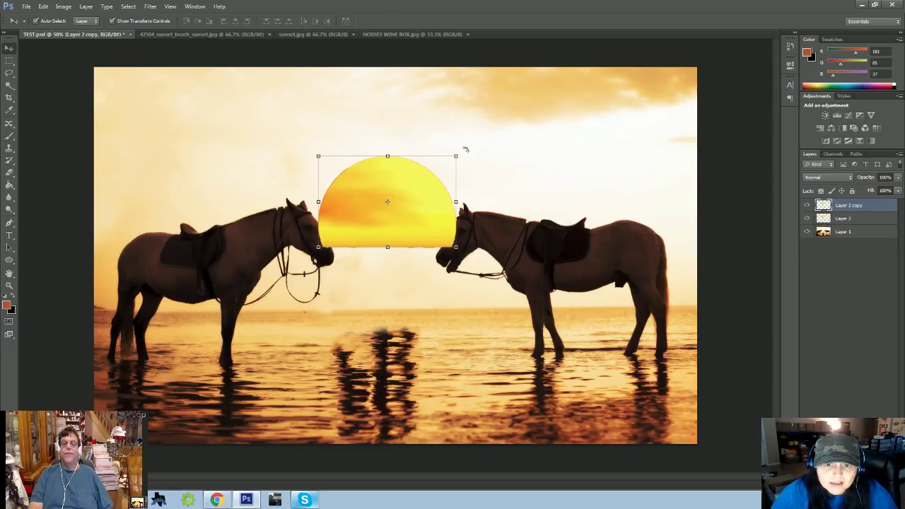
drag(466, 149, 331, 216)
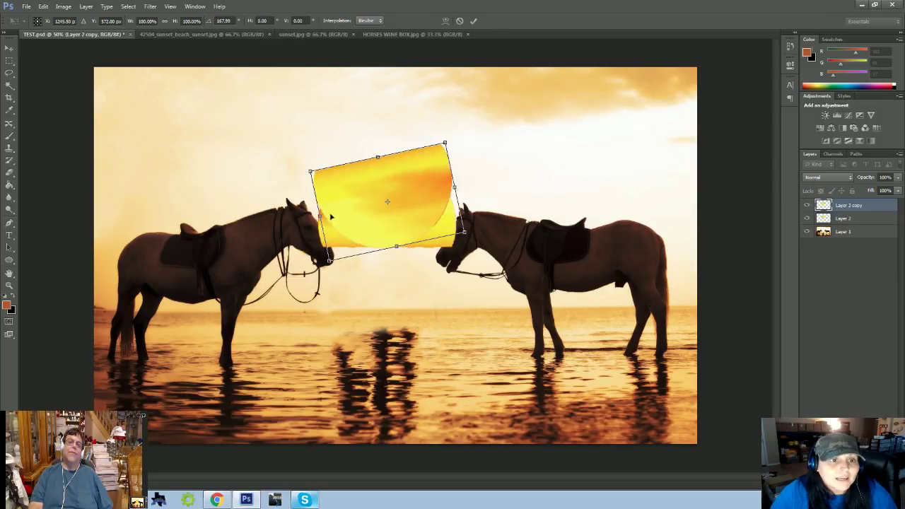
click(224, 21)
text(180)
key(Return)
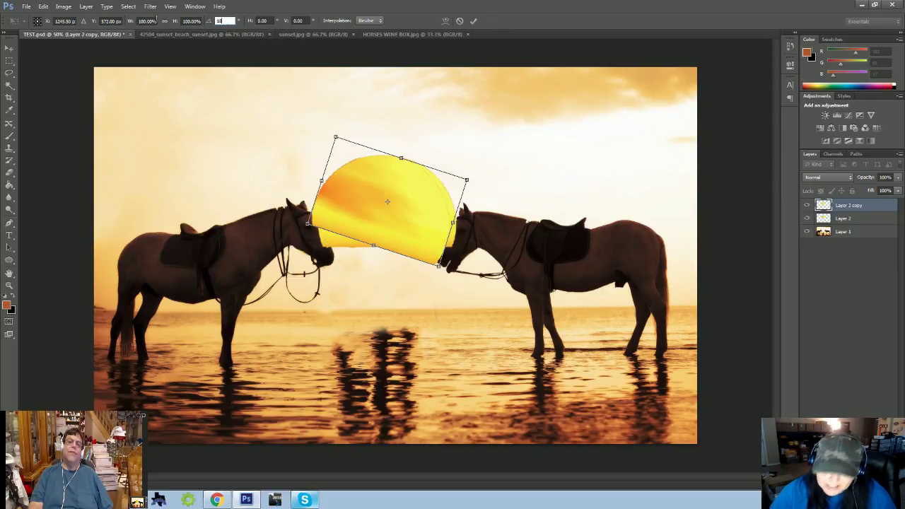
drag(380, 176, 374, 221)
key(Return)
click(436, 327)
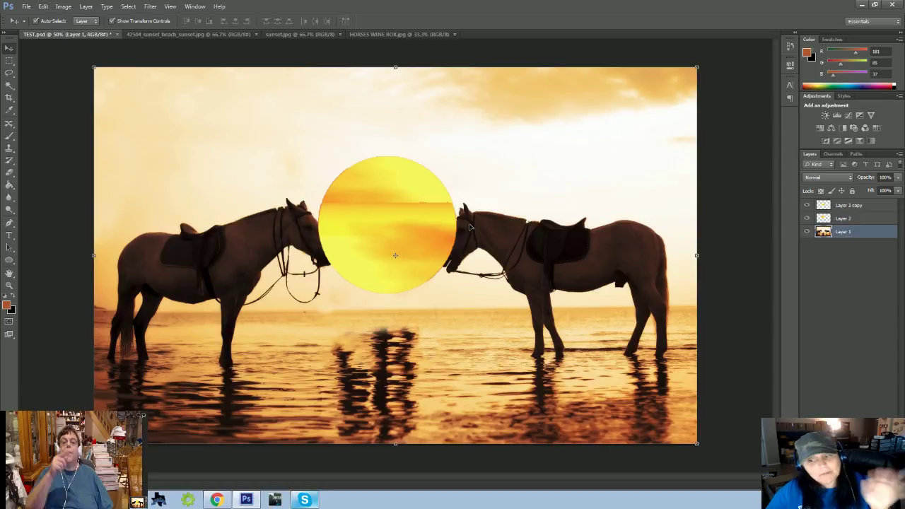
- Select the Layer 2 copy layer and reduce the Eraser brush size to 100
click(847, 205)
click(10, 172)
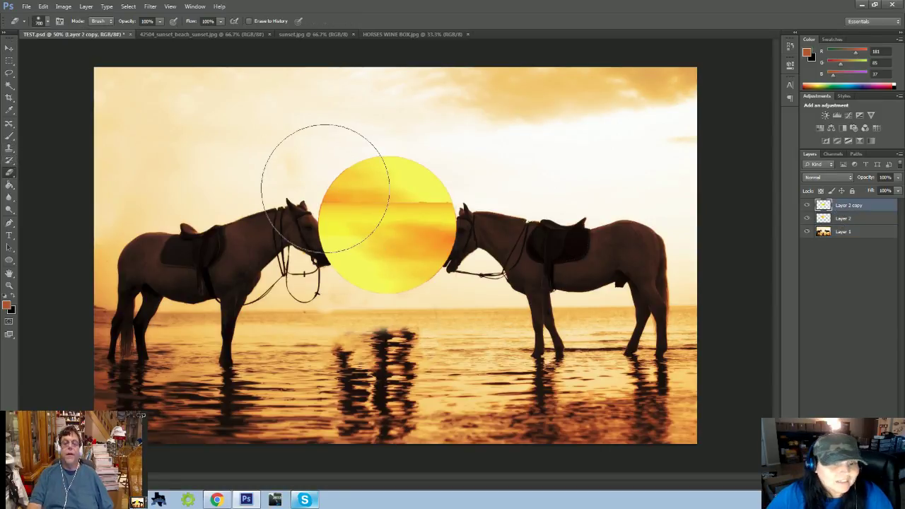
key(bracketleft)
key(bracketleft)
key(bracketleft)
key(bracketleft)
key(bracketleft)
key(bracketleft)
key(bracketleft)
key(bracketleft)
key(bracketleft)
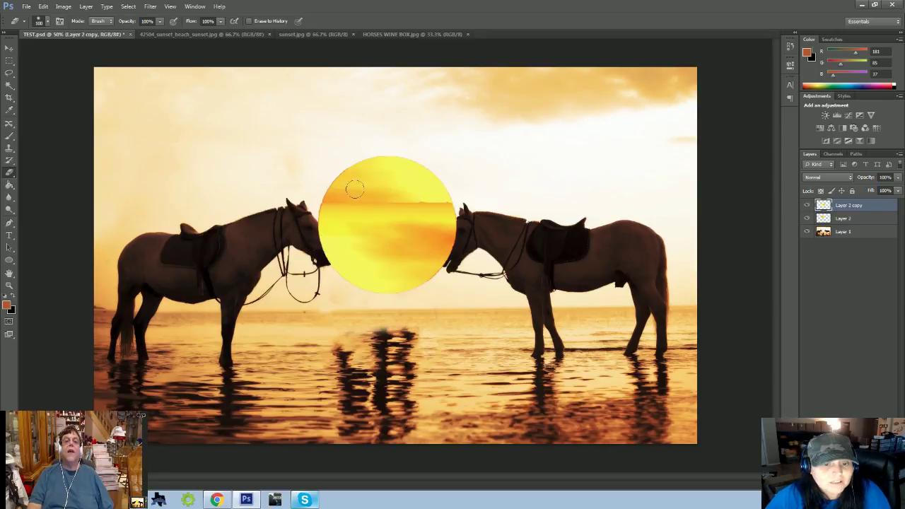
- Nudge the lower half of the sun slightly left and up to align it with the upper half
click(9, 48)
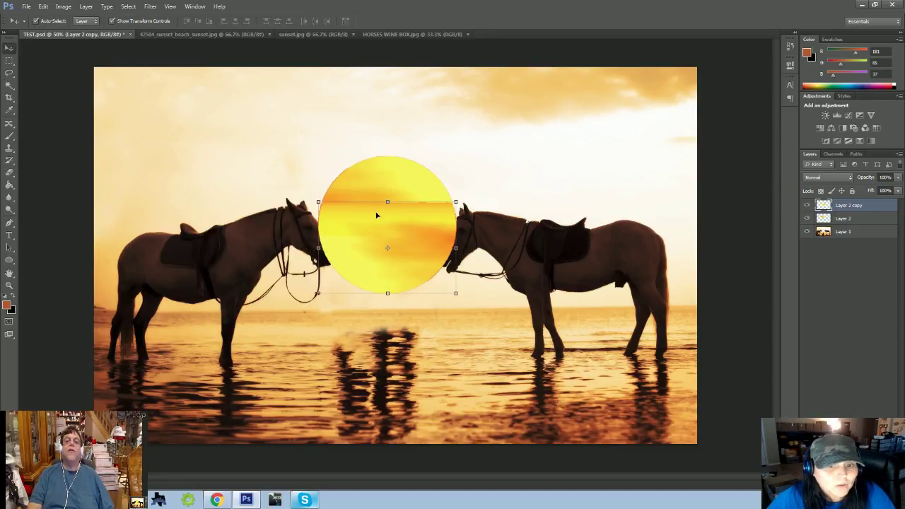
key(Left)
key(Left)
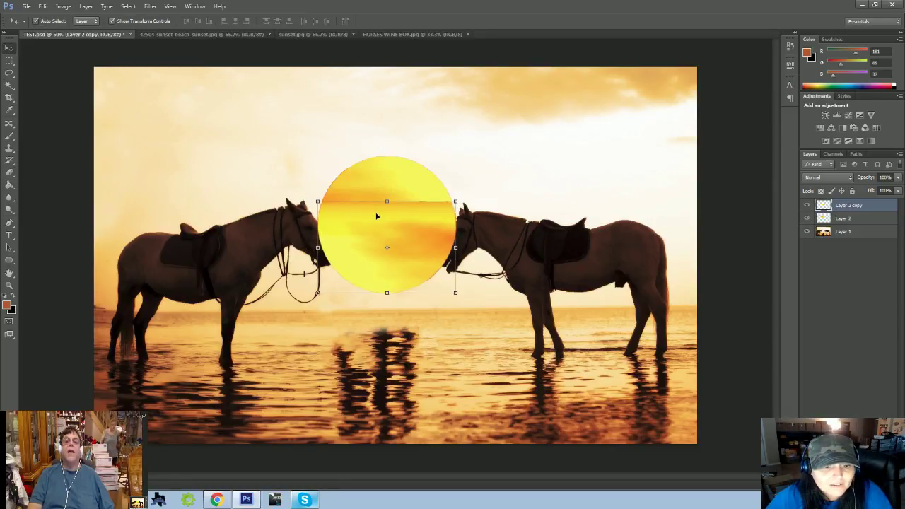
key(Up)
key(Up)
key(Up)
key(Up)
key(Up)
key(Up)
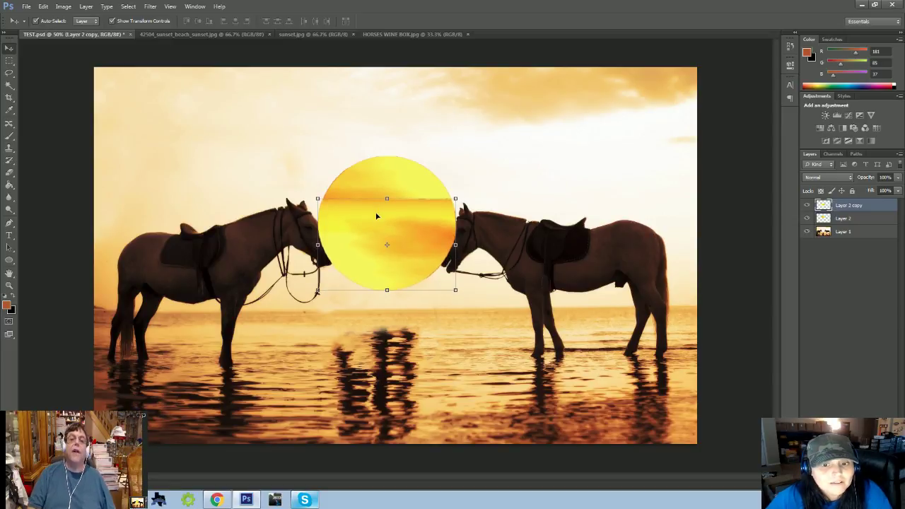
click(387, 326)
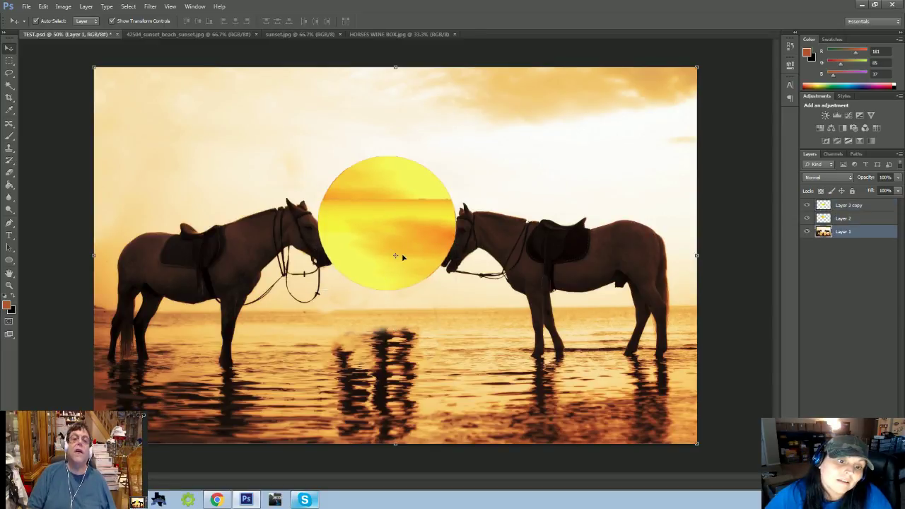
- Erase the seam across the middle of the sun on Layer 2 copy with the Eraser at 84% opacity
click(402, 257)
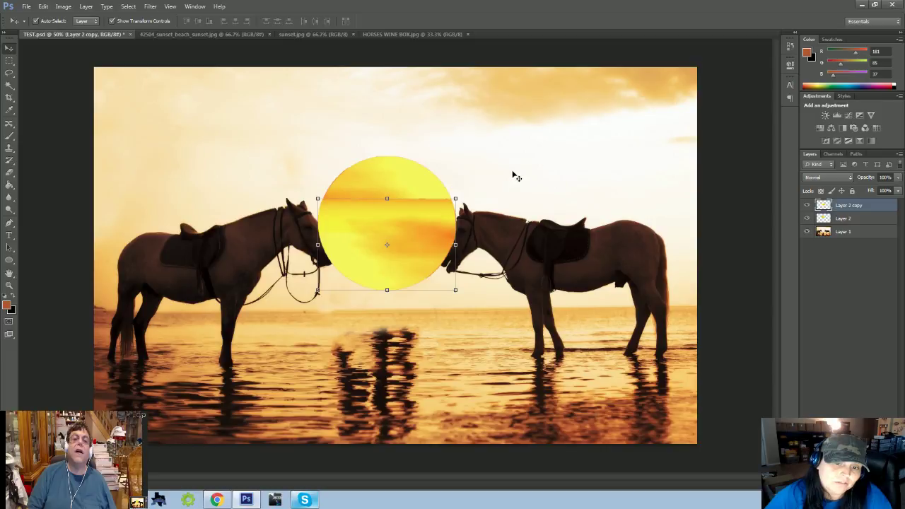
click(9, 173)
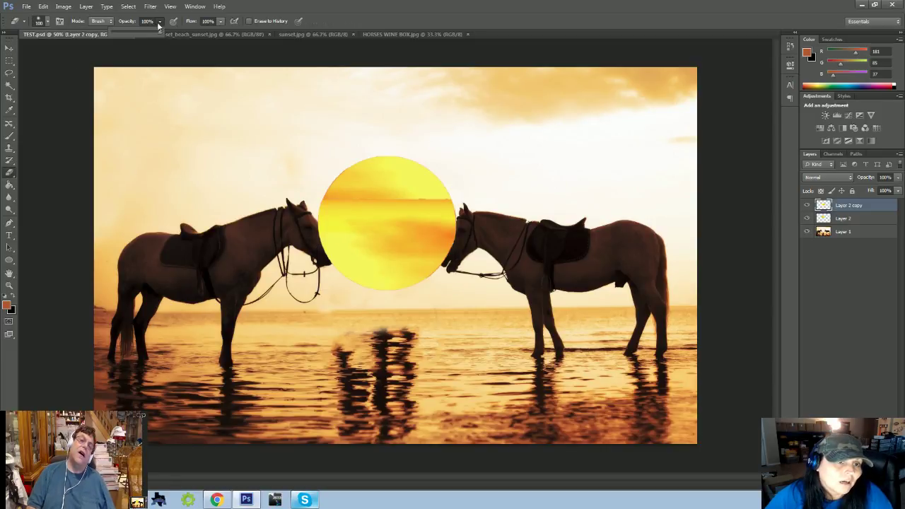
key(2)
key(5)
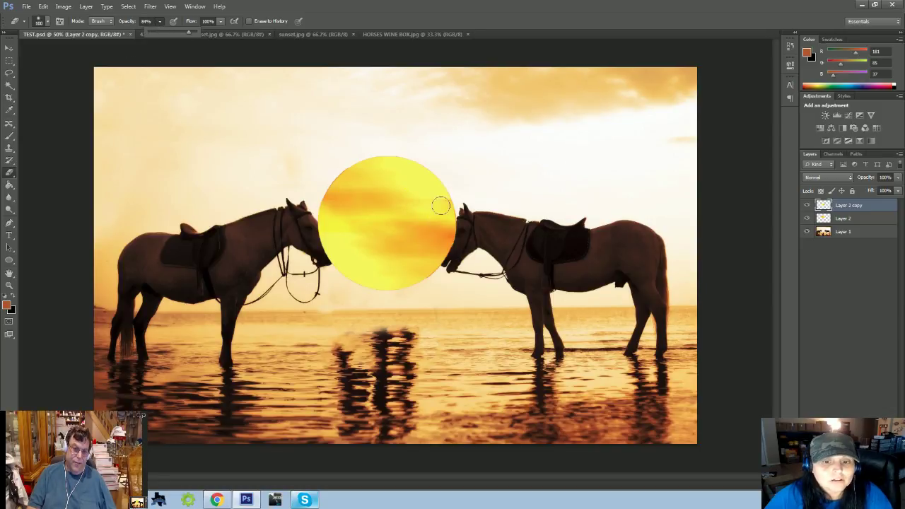
key(8)
key(4)
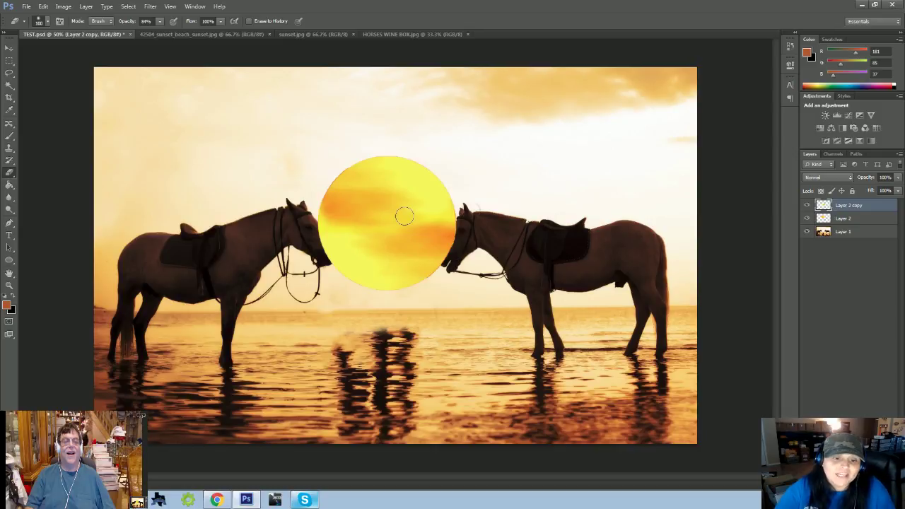
- Merge the two half-sun layers, Layer 2 and Layer 2 copy, into one layer
shift+click(842, 218)
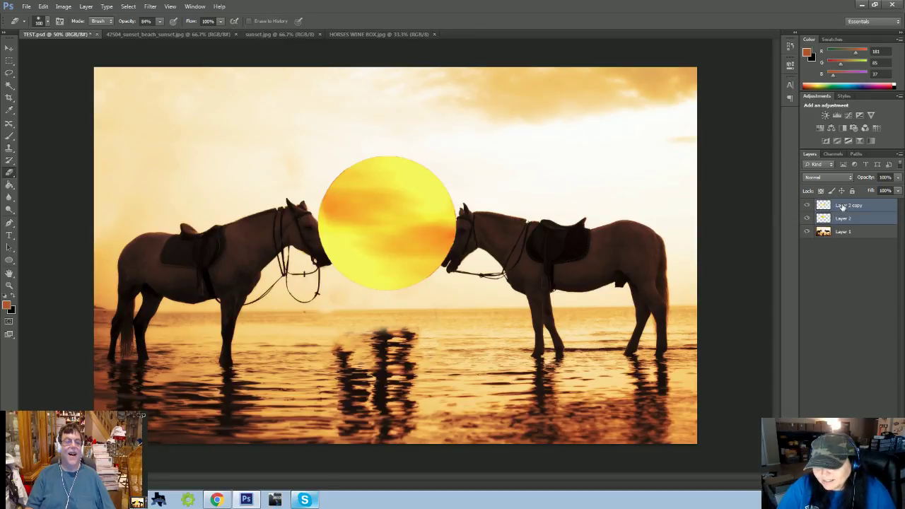
right_click(844, 207)
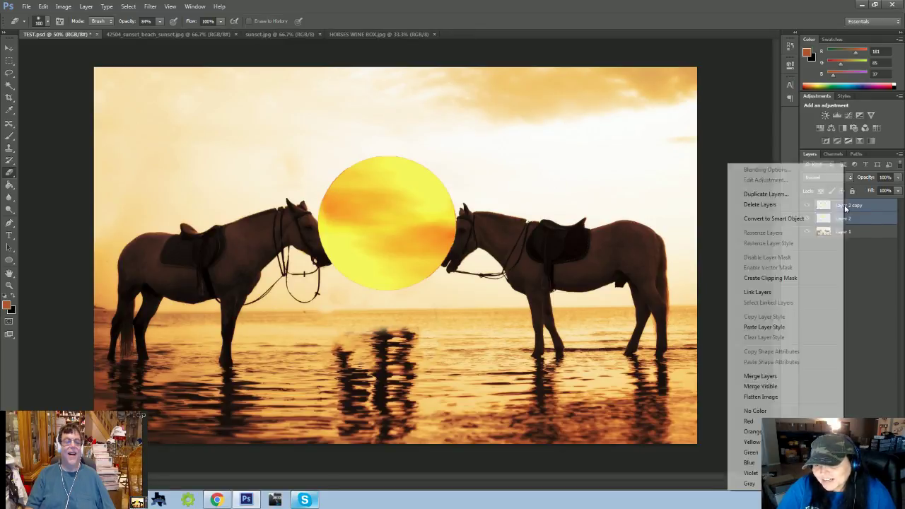
click(798, 375)
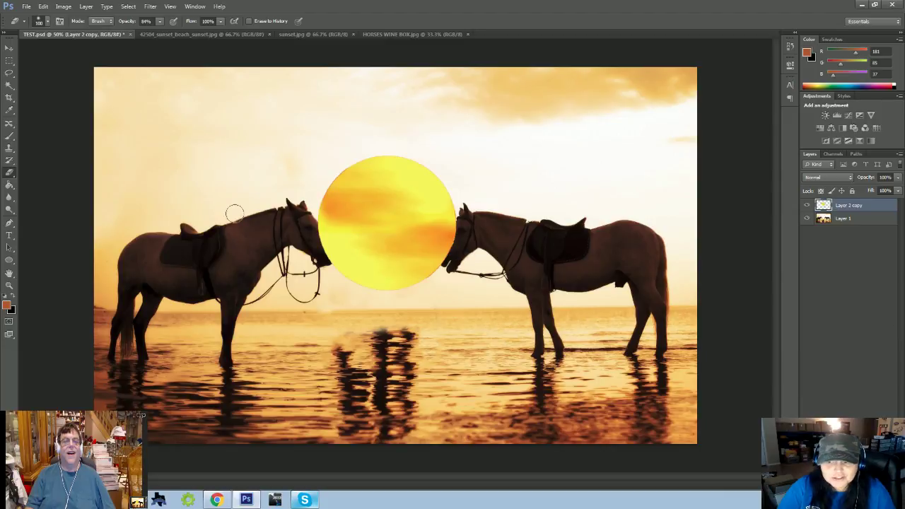
- Add a layer mask to the merged sun layer
click(9, 47)
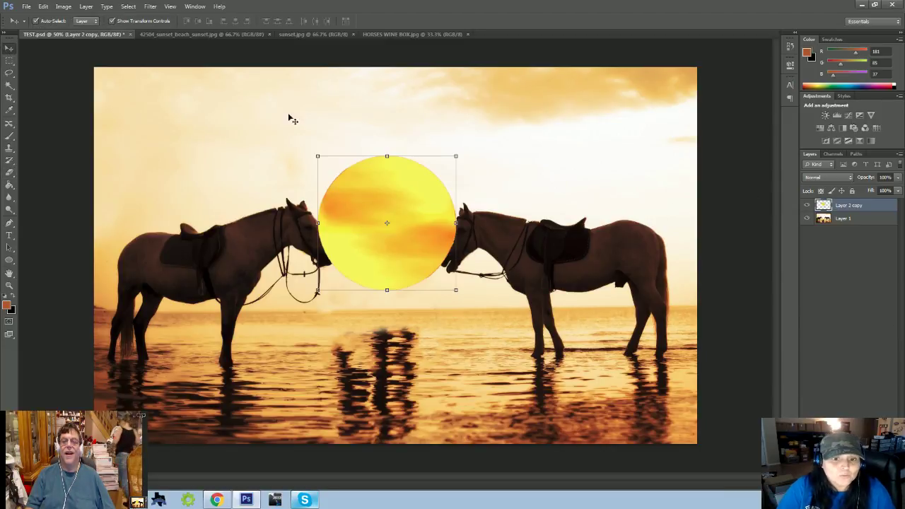
key(ctrl+plus)
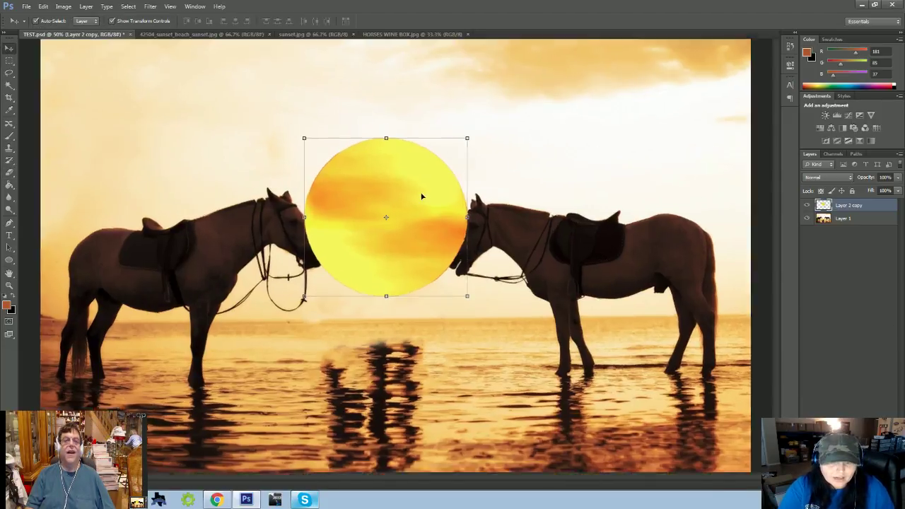
key(ctrl+plus)
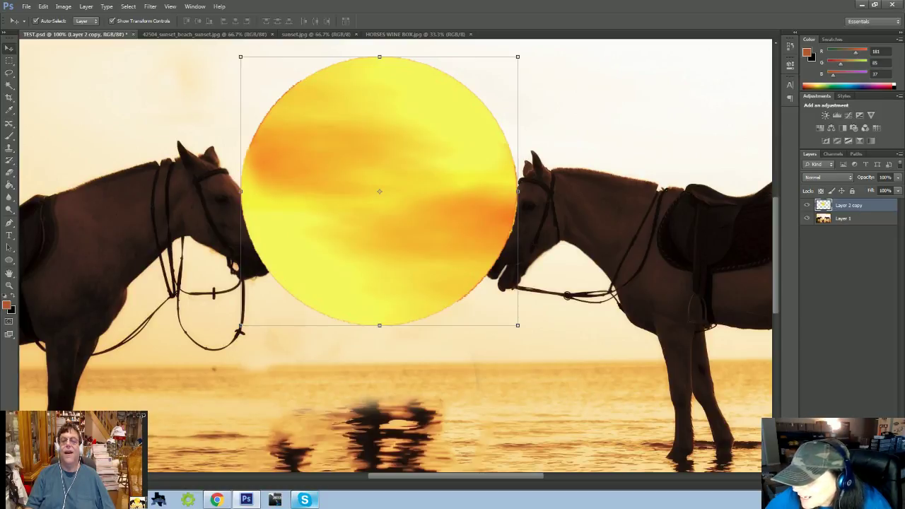
click(848, 495)
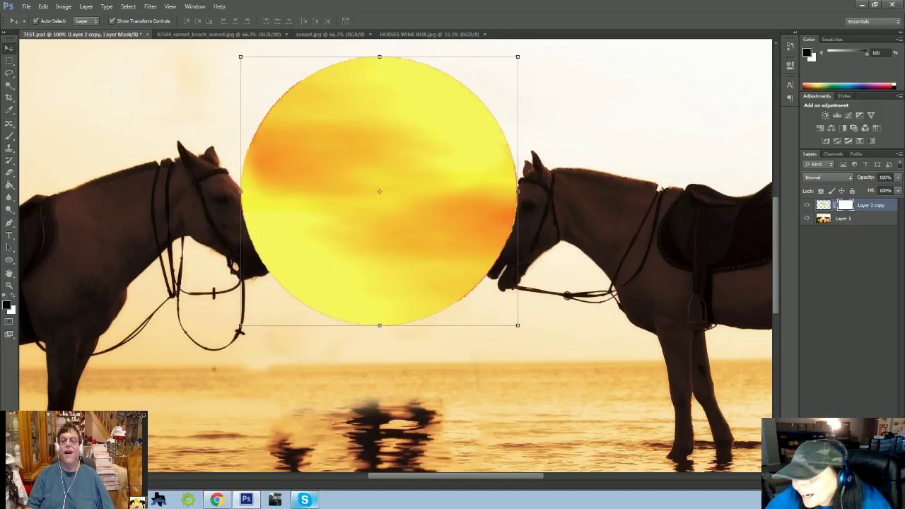
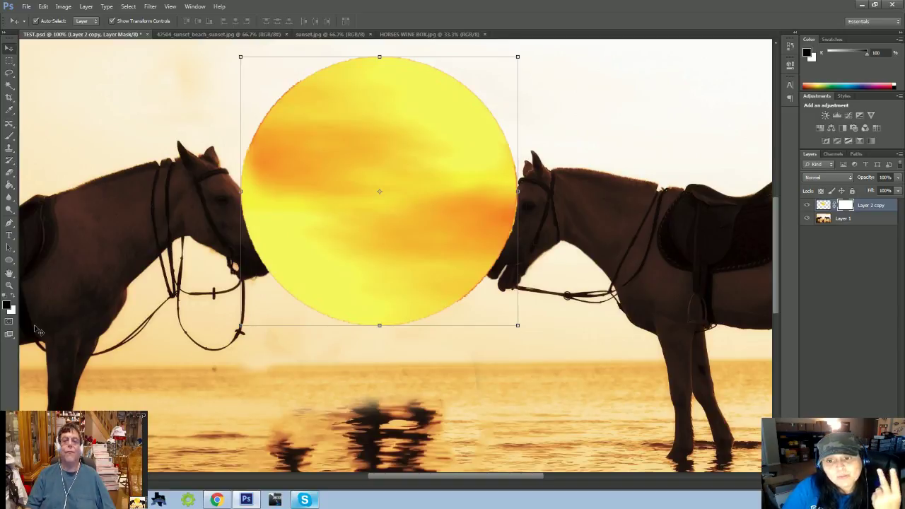
- Paint black on the sun's layer mask with the Brush at 100% opacity to uncover both horses' faces and muzzles
click(7, 308)
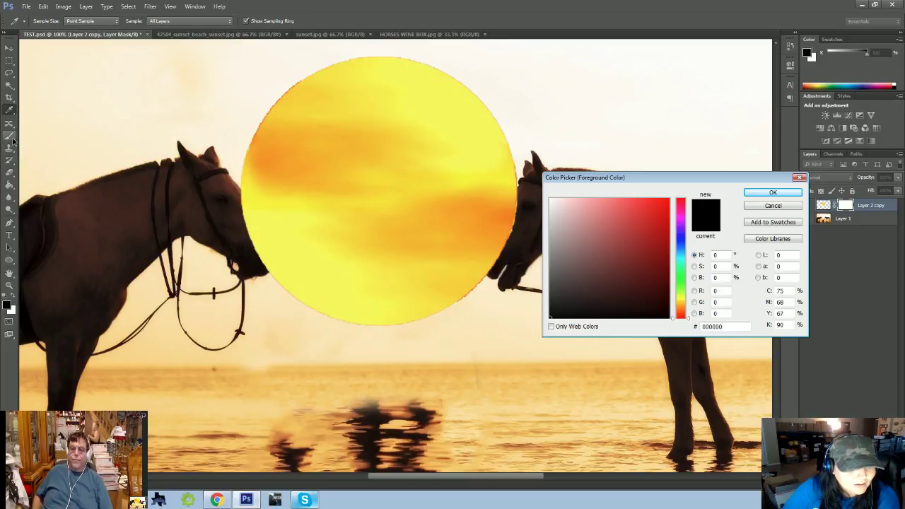
click(769, 206)
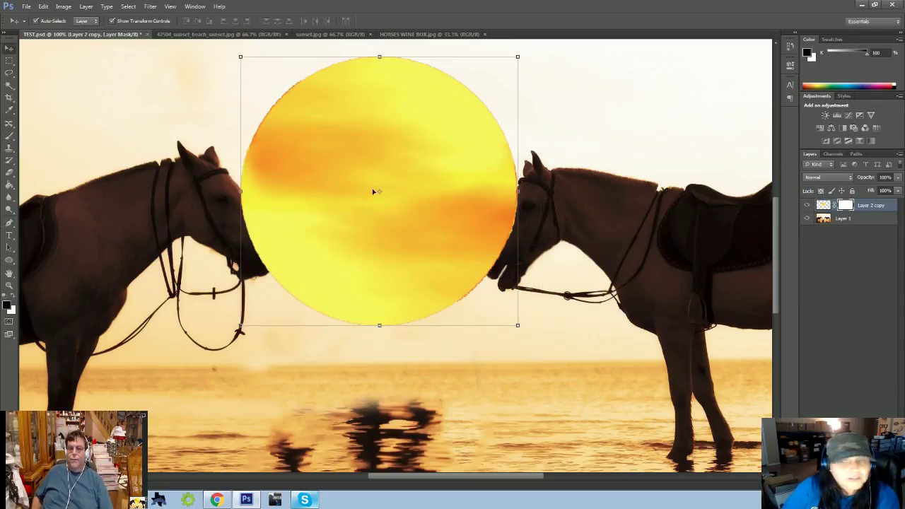
key(b)
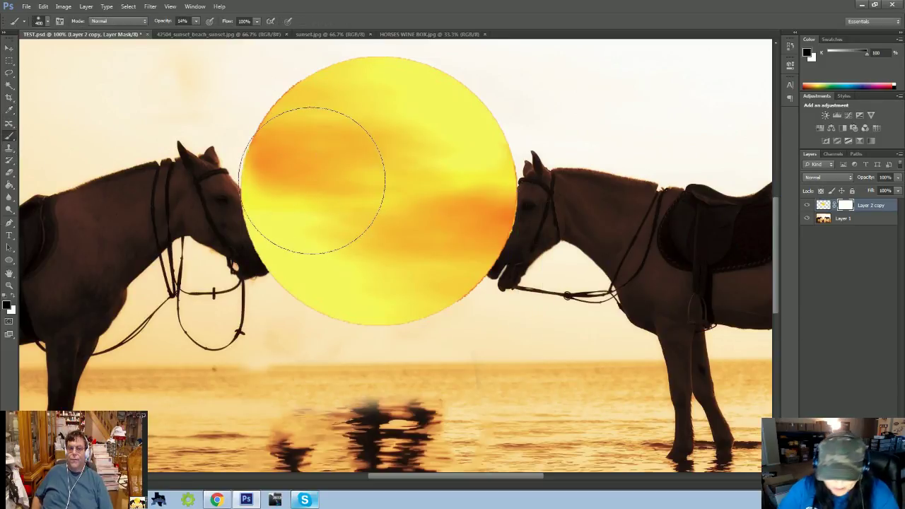
key(bracketleft)
key(bracketleft)
key(bracketleft)
key(bracketleft)
key(bracketleft)
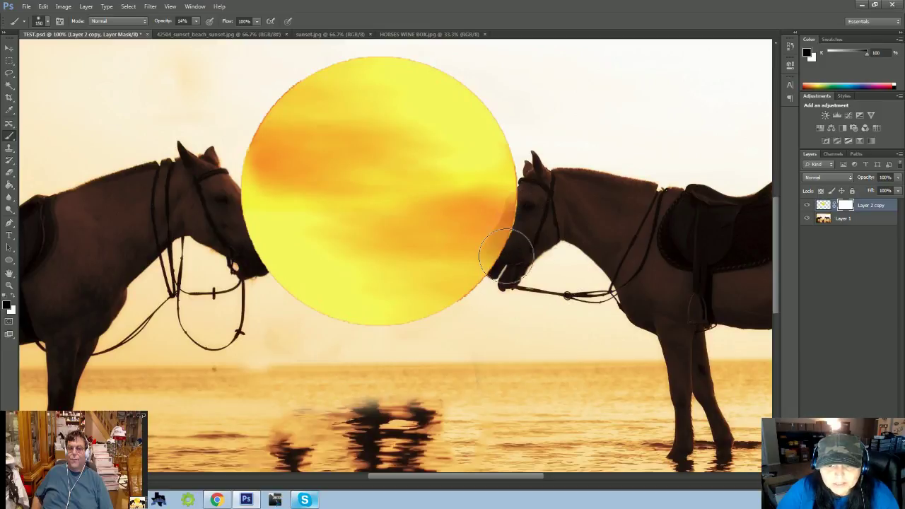
mouse_move(506, 256)
mouse_down()
mouse_move(515, 207)
mouse_move(518, 235)
mouse_up()
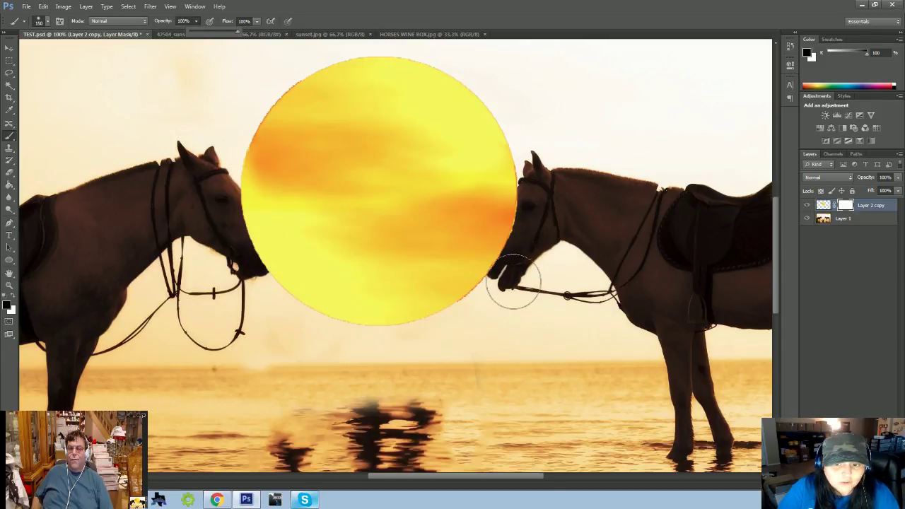
mouse_move(511, 211)
mouse_down()
mouse_move(488, 288)
mouse_move(498, 238)
mouse_up()
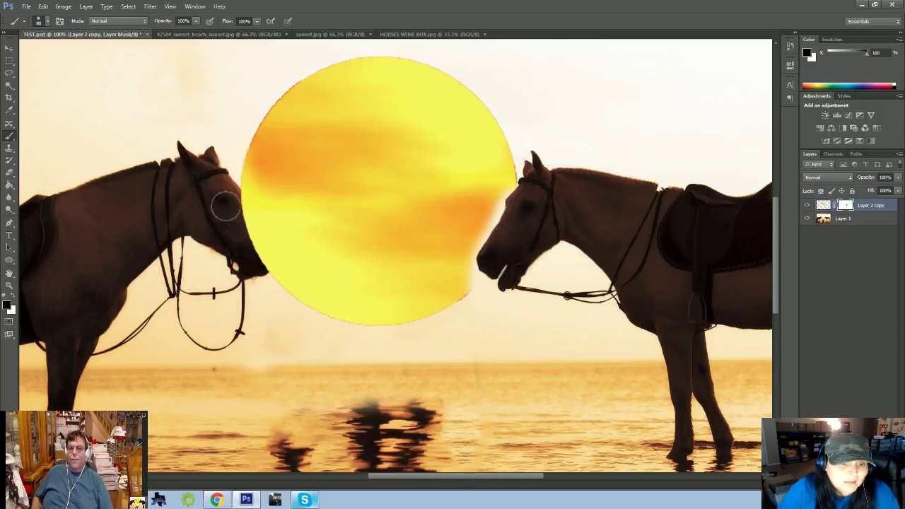
mouse_move(226, 206)
mouse_down()
mouse_move(261, 267)
mouse_move(239, 206)
mouse_move(246, 228)
mouse_up()
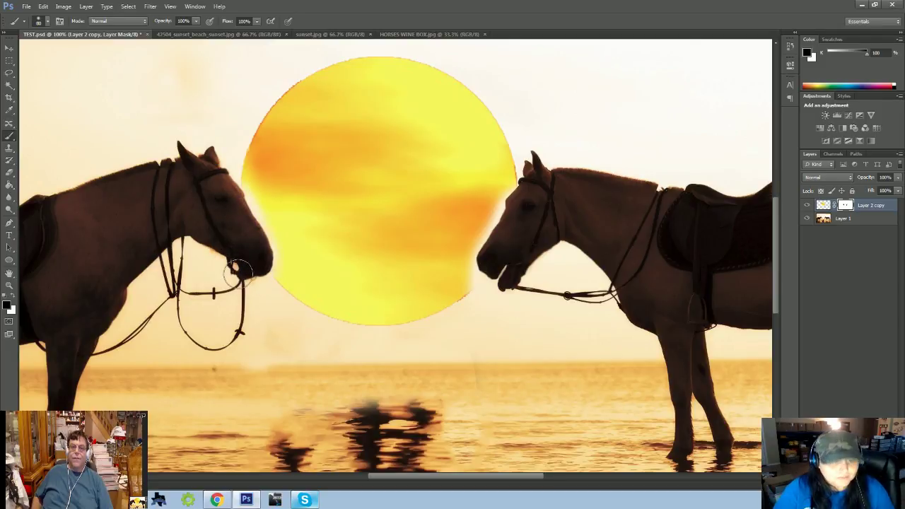
- Switch the mask painting colour to white and use a hard round brush at 100% hardness for the right horse's edge
key(ctrl+plus)
key(ctrl+plus)
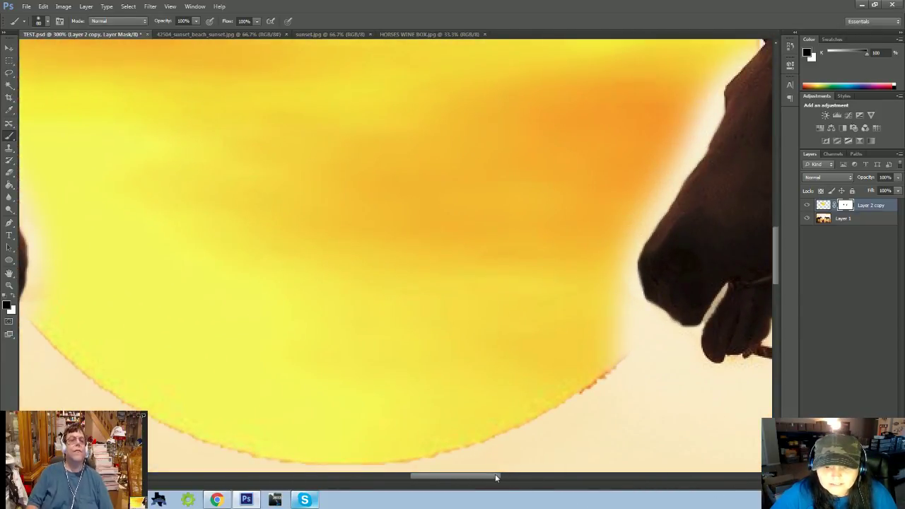
drag(495, 476, 530, 478)
scroll(414, 283, up, 5)
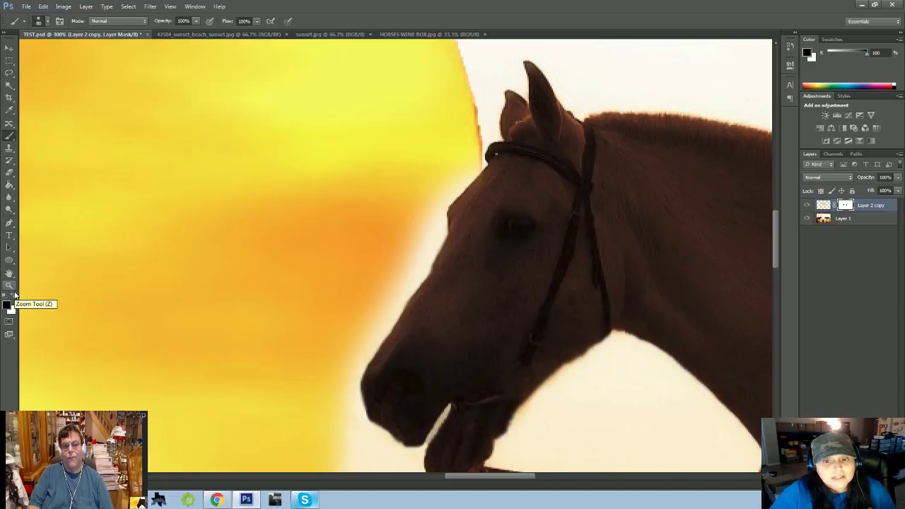
click(14, 299)
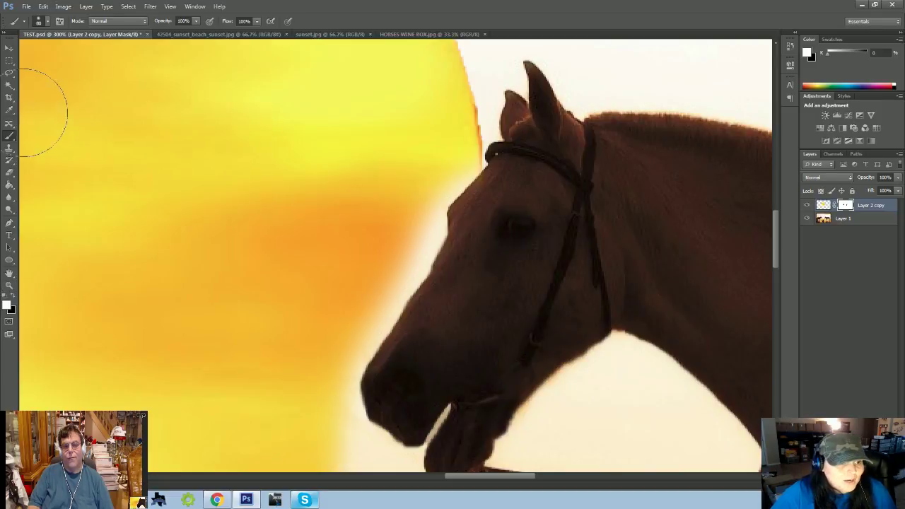
click(39, 23)
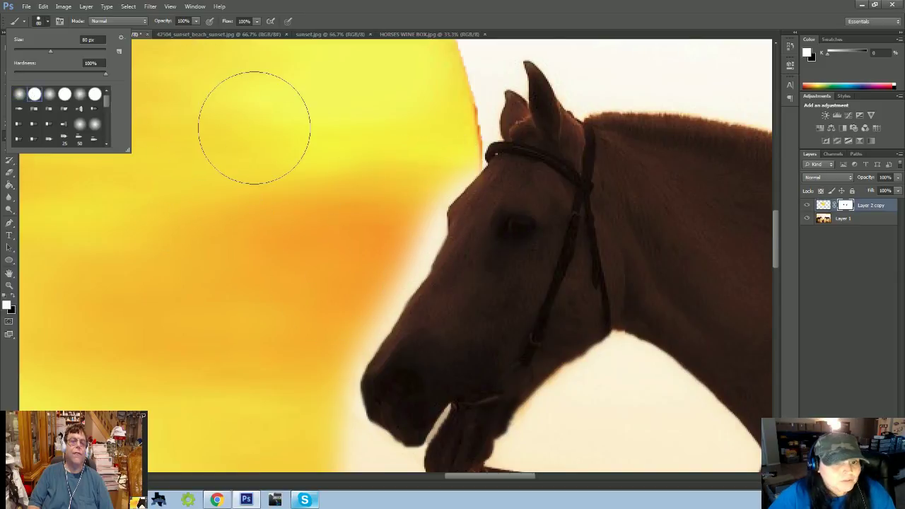
key(Escape)
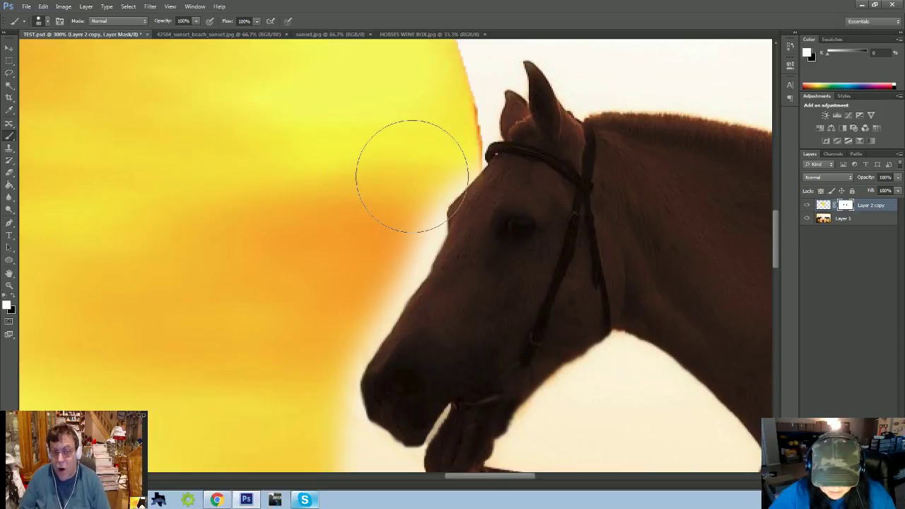
- Restore a thin strip of sun closely along the right horse's profile from forehead to muzzle, using a small white brush on the mask
key(bracketleft)
key(bracketleft)
key(bracketleft)
key(bracketleft)
key(bracketleft)
key(bracketleft)
key(bracketleft)
key(bracketleft)
key(bracketleft)
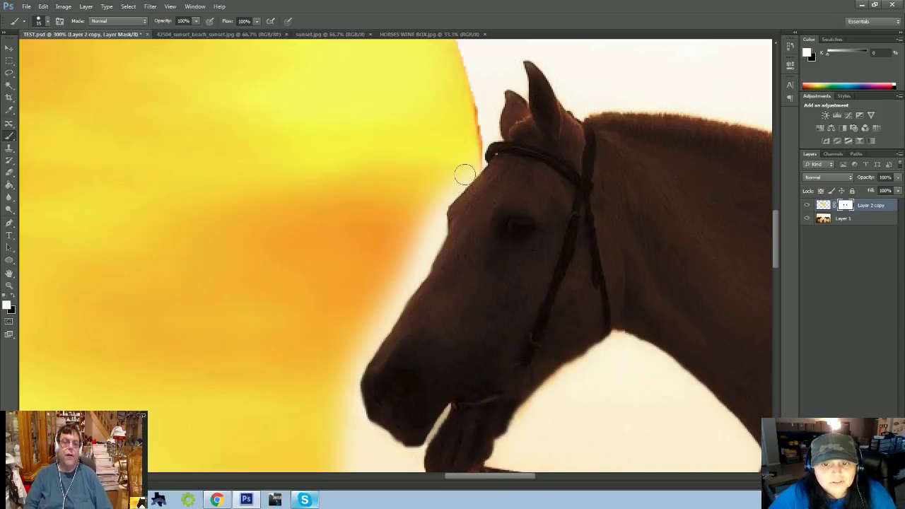
click(473, 173)
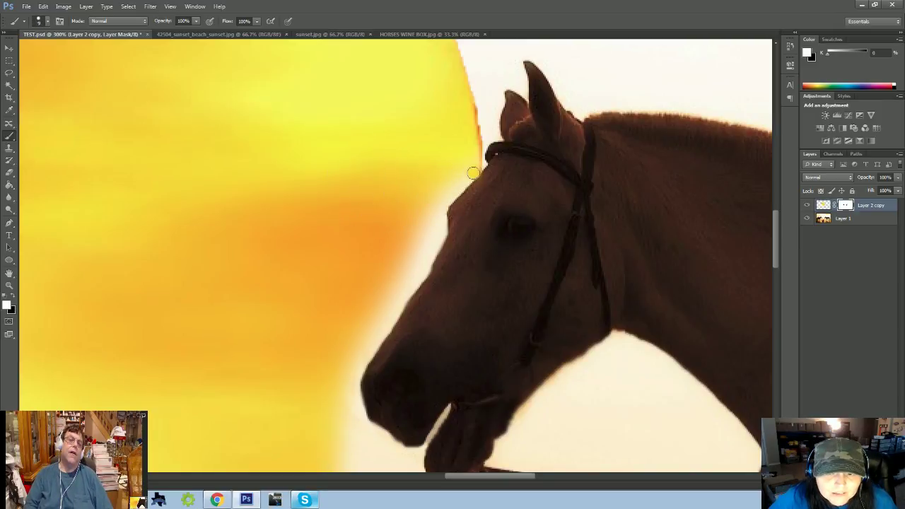
shift+click(446, 203)
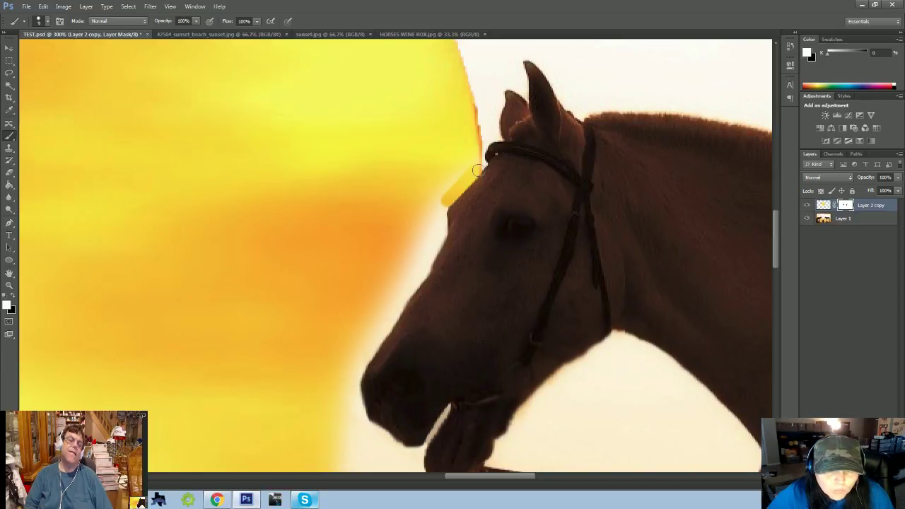
shift+click(441, 236)
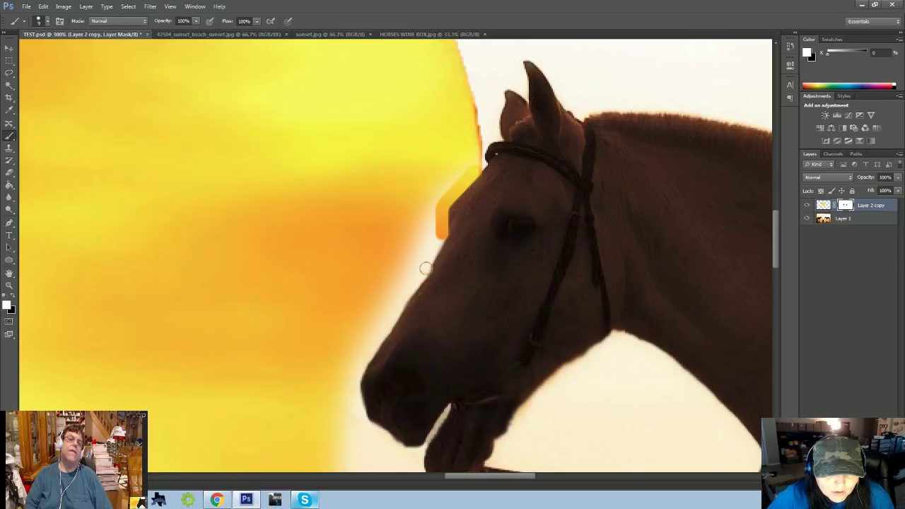
shift+click(406, 291)
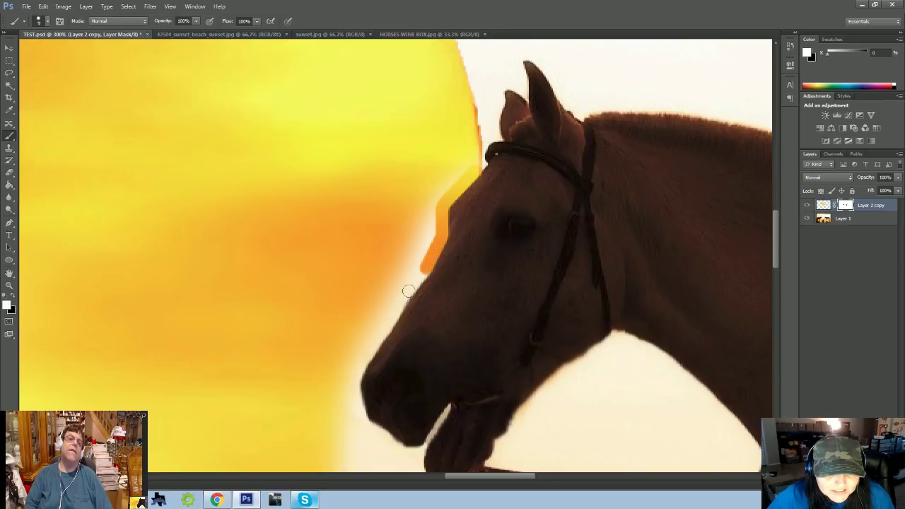
shift+click(387, 326)
shift+click(363, 362)
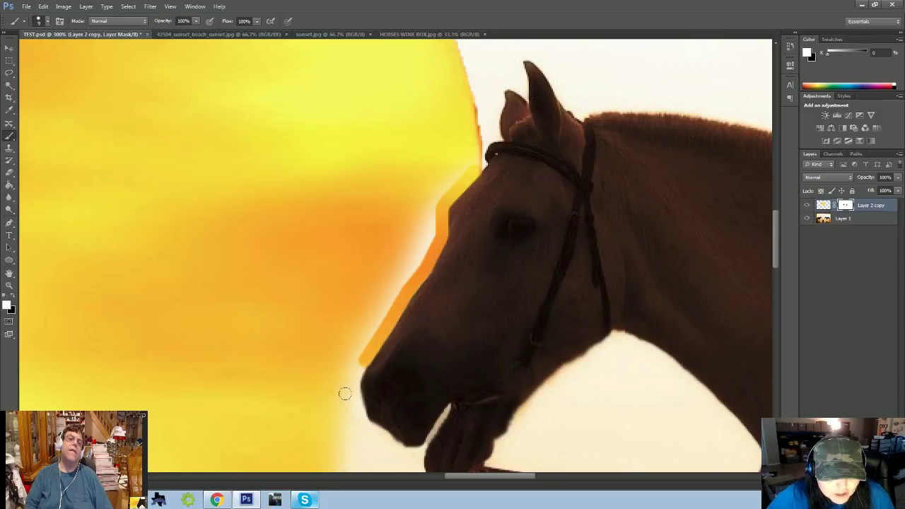
shift+click(354, 384)
mouse_move(354, 383)
mouse_down()
mouse_move(362, 418)
mouse_move(389, 440)
mouse_up()
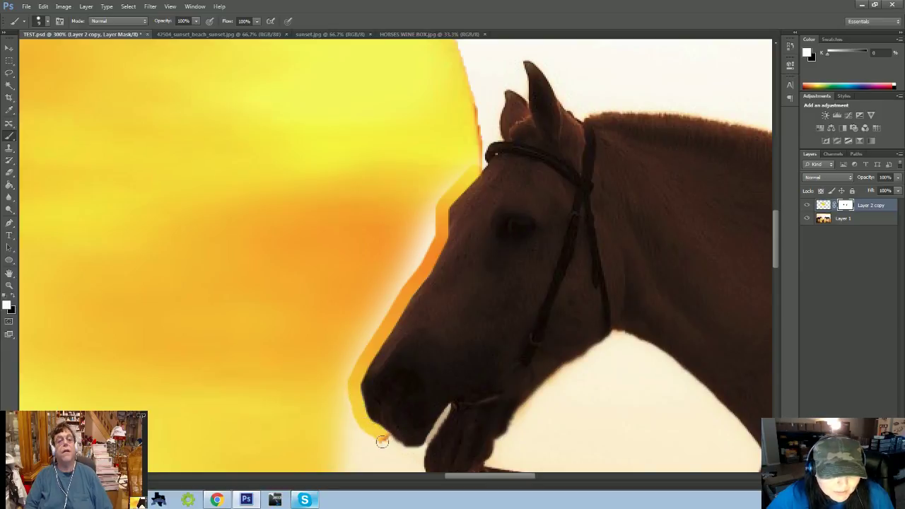
- Fill the remaining gap between the sun and the right horse's face by painting white on the mask, enlarging the brush to 45 px
scroll(380, 435, down, 3)
mouse_move(379, 381)
mouse_down()
mouse_move(333, 414)
mouse_move(348, 313)
mouse_move(348, 377)
mouse_move(367, 381)
mouse_move(330, 398)
mouse_move(355, 289)
mouse_move(337, 309)
mouse_move(365, 269)
mouse_move(389, 182)
mouse_move(413, 184)
mouse_up()
key(bracketright)
key(bracketright)
key(bracketright)
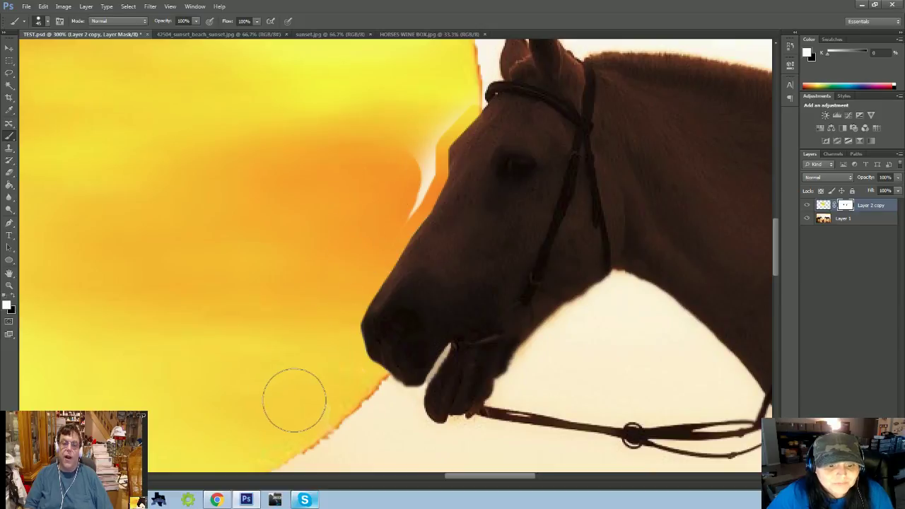
mouse_move(396, 149)
mouse_down()
mouse_move(396, 197)
mouse_move(448, 81)
mouse_move(427, 88)
mouse_move(447, 87)
mouse_up()
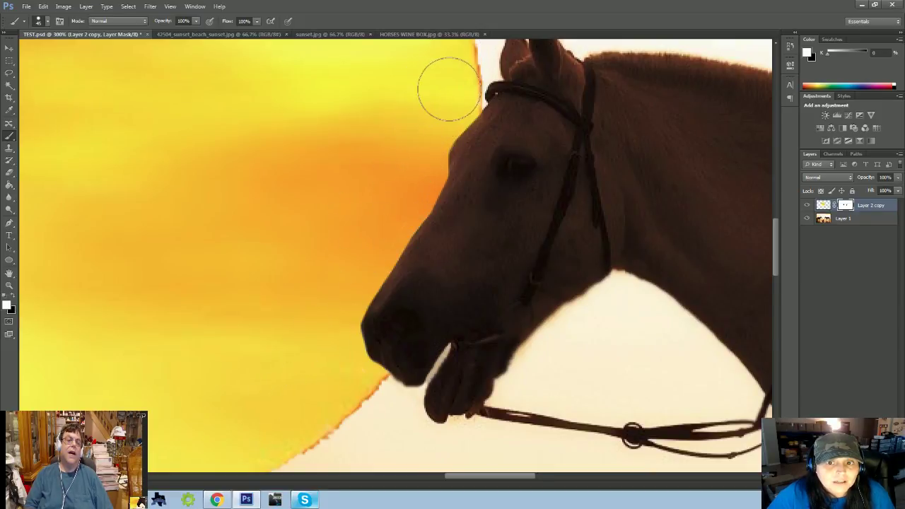
- Restore the sun up to the left horse's face and muzzle with a smaller white brush on the mask
mouse_move(463, 478)
mouse_down()
mouse_move(366, 484)
mouse_move(402, 484)
mouse_up()
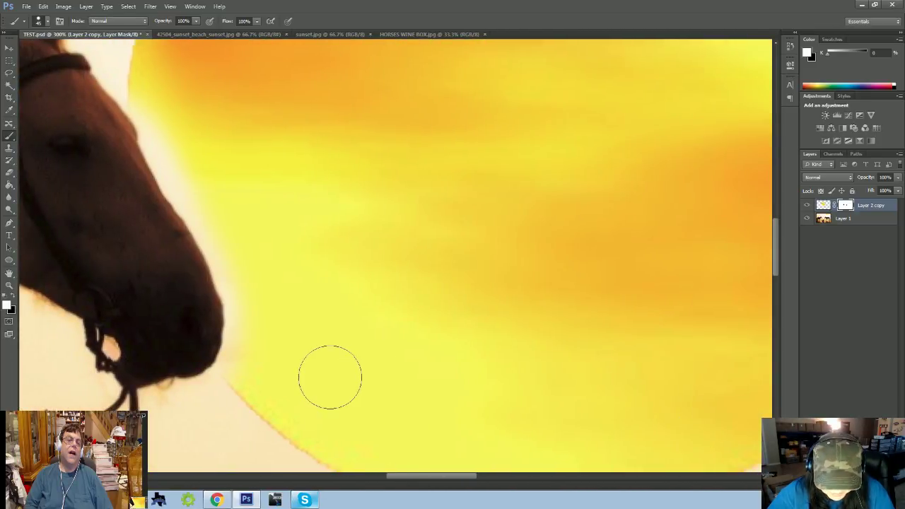
key(bracketleft)
key(bracketleft)
key(bracketleft)
mouse_move(238, 382)
mouse_down()
mouse_move(231, 314)
mouse_move(212, 253)
mouse_move(224, 266)
mouse_move(166, 206)
mouse_move(182, 209)
mouse_move(136, 112)
mouse_move(137, 104)
mouse_move(160, 157)
mouse_move(150, 85)
mouse_move(146, 104)
mouse_move(139, 95)
mouse_move(172, 167)
mouse_move(183, 129)
mouse_move(193, 173)
mouse_move(169, 137)
mouse_move(208, 230)
mouse_move(175, 177)
mouse_move(195, 211)
mouse_move(165, 122)
mouse_move(201, 187)
mouse_move(215, 250)
mouse_move(220, 234)
mouse_move(246, 344)
mouse_move(234, 355)
mouse_move(240, 369)
mouse_move(247, 275)
mouse_move(215, 263)
mouse_move(227, 330)
mouse_move(243, 315)
mouse_up()
key(ctrl+minus)
key(ctrl+minus)
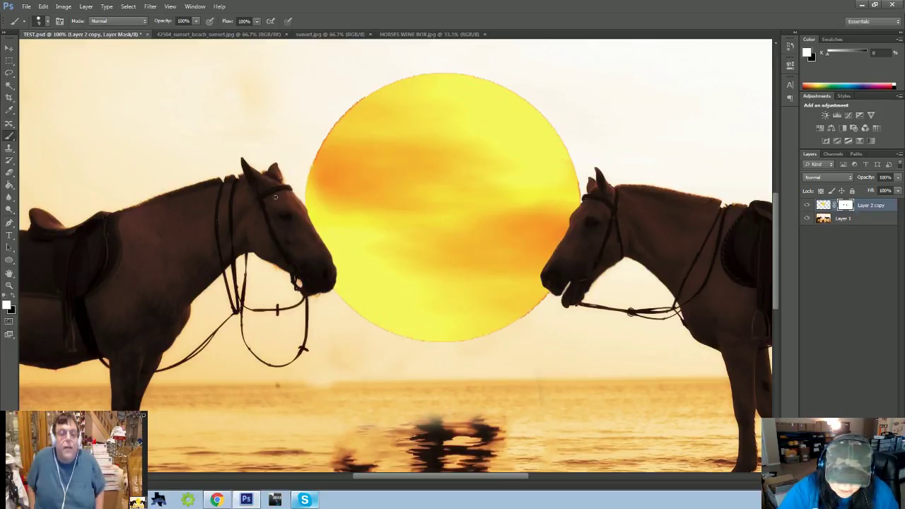
- Mask out the jagged orange fringe along the sun's lower edge between the two muzzles with a small black brush
scroll(275, 197, up, 2)
scroll(275, 197, down, 4)
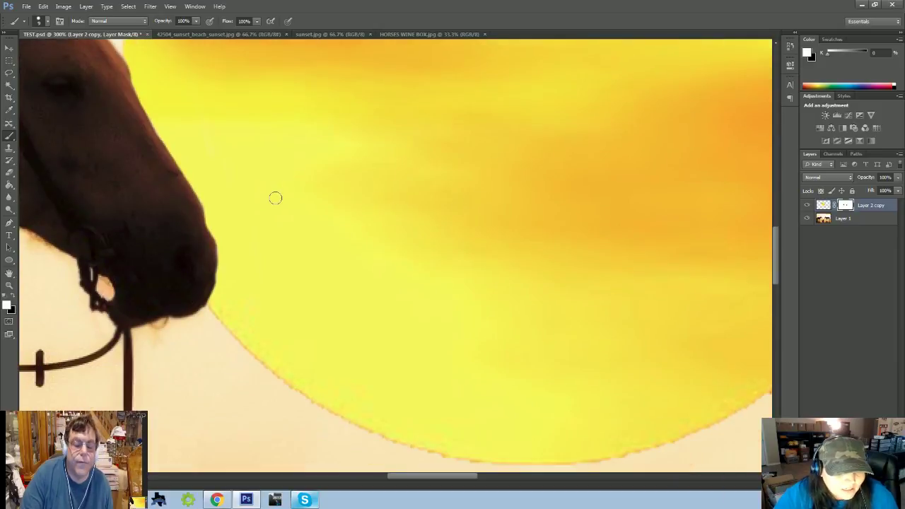
click(15, 300)
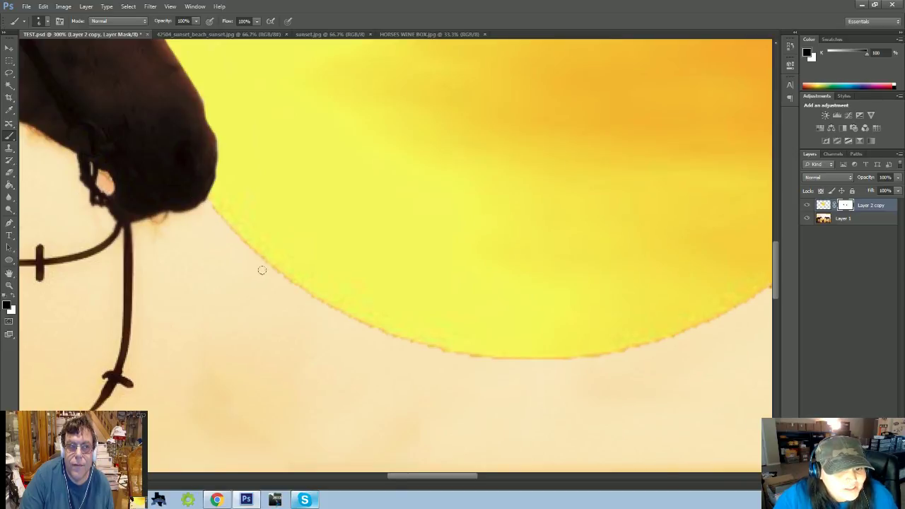
mouse_move(265, 265)
mouse_down()
mouse_move(275, 287)
mouse_move(373, 331)
mouse_up()
drag(450, 354, 454, 357)
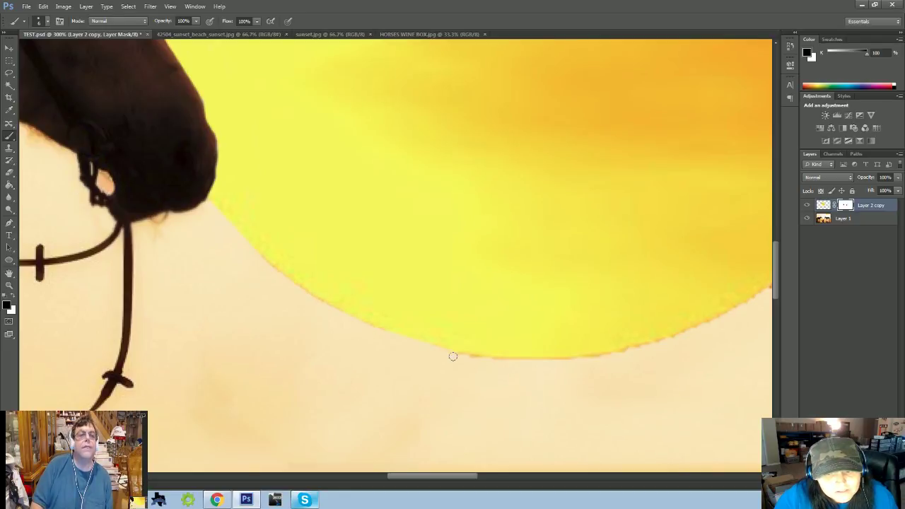
drag(529, 361, 531, 362)
mouse_move(620, 356)
mouse_down()
mouse_move(692, 345)
mouse_move(707, 326)
mouse_move(736, 326)
mouse_up()
scroll(525, 481, right, 5)
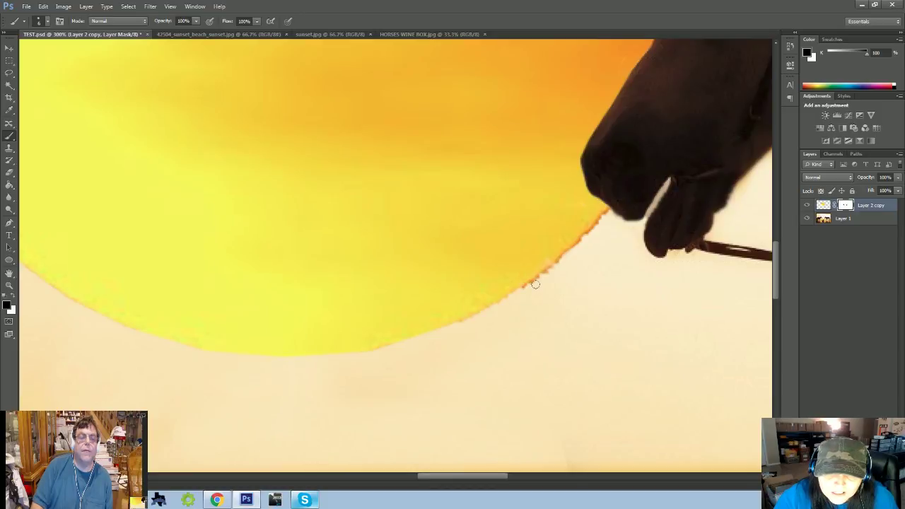
mouse_move(536, 283)
mouse_down()
mouse_move(598, 233)
mouse_move(609, 212)
mouse_up()
- Mask out the jagged fringe along the sun's edge just above the right horse's head with a small black brush
scroll(610, 218, up, 10)
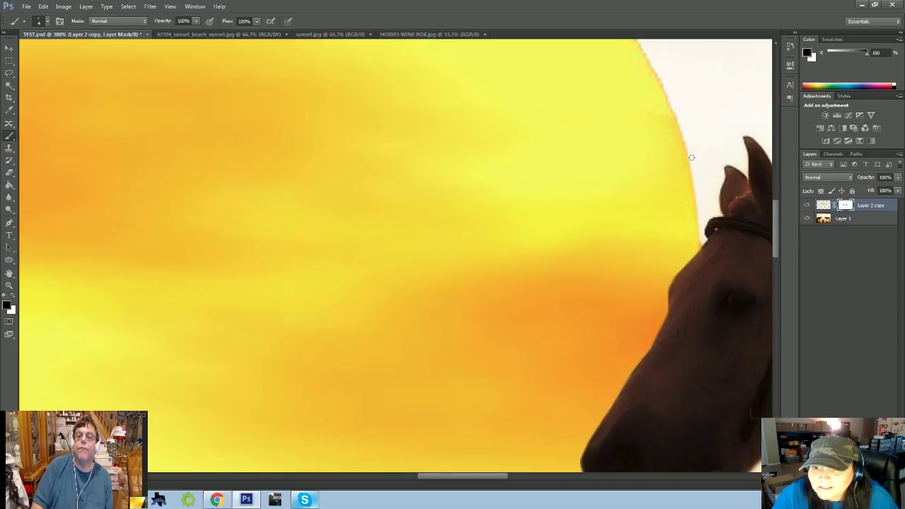
scroll(692, 157, up, 2)
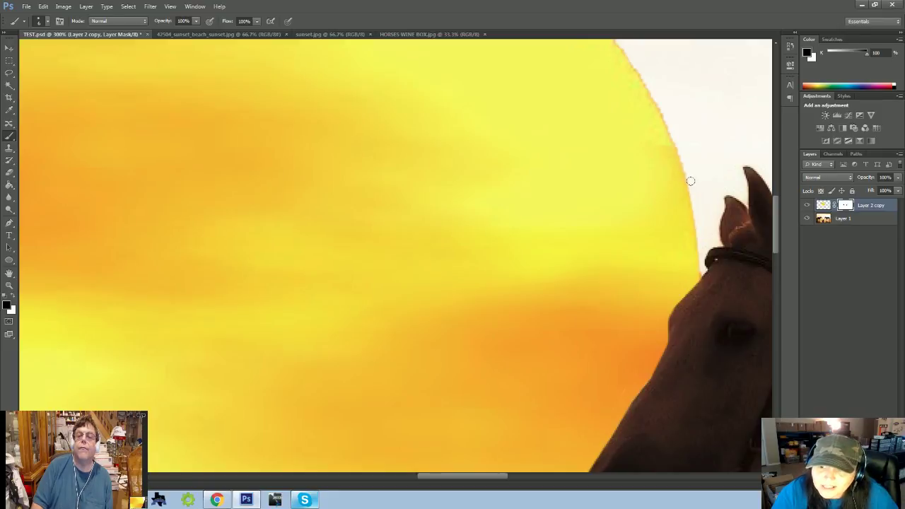
drag(668, 120, 668, 118)
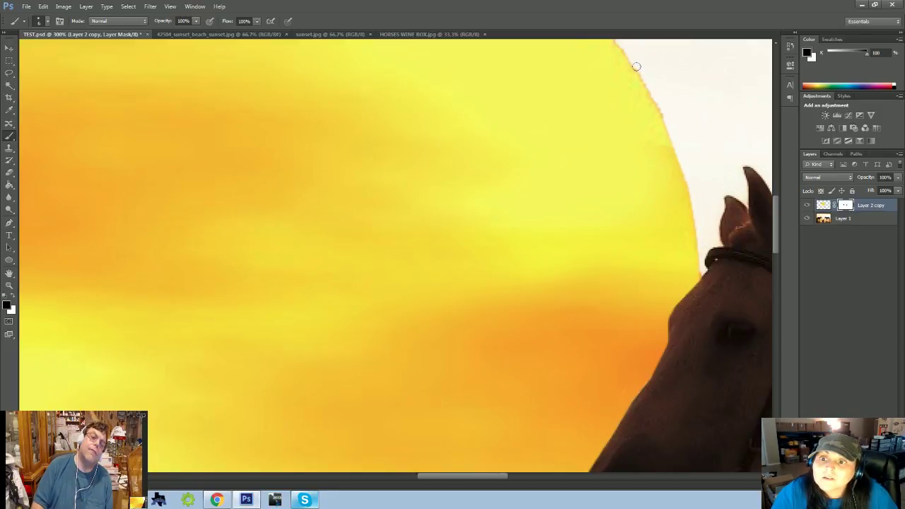
- Mask out the orange fringe along the sun's upper-right edge and over its top with the small black brush
scroll(640, 145, up, 10)
scroll(668, 396, down, 6)
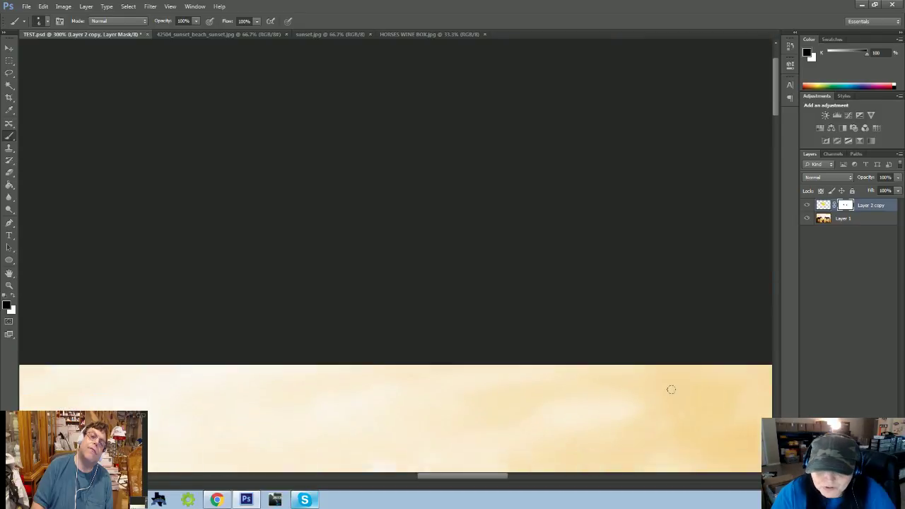
key(ctrl+minus)
key(ctrl+minus)
key(ctrl+minus)
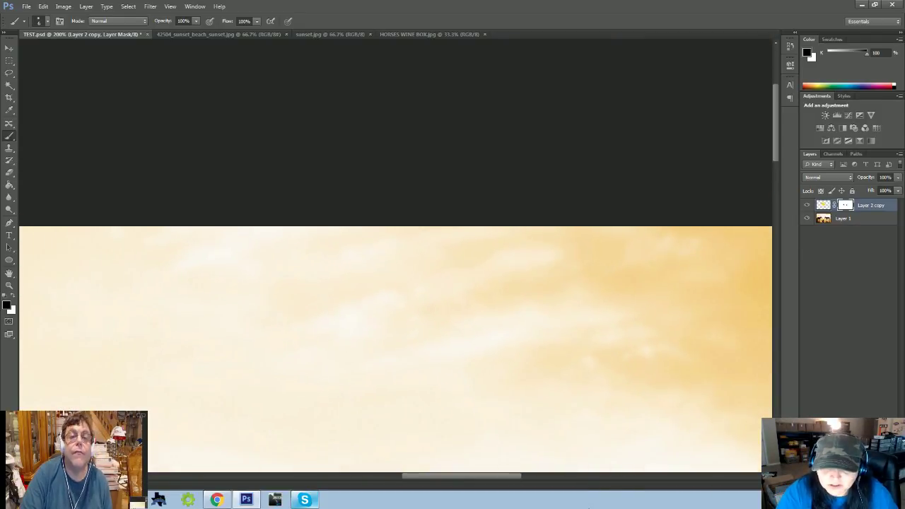
key(ctrl+plus)
key(ctrl+plus)
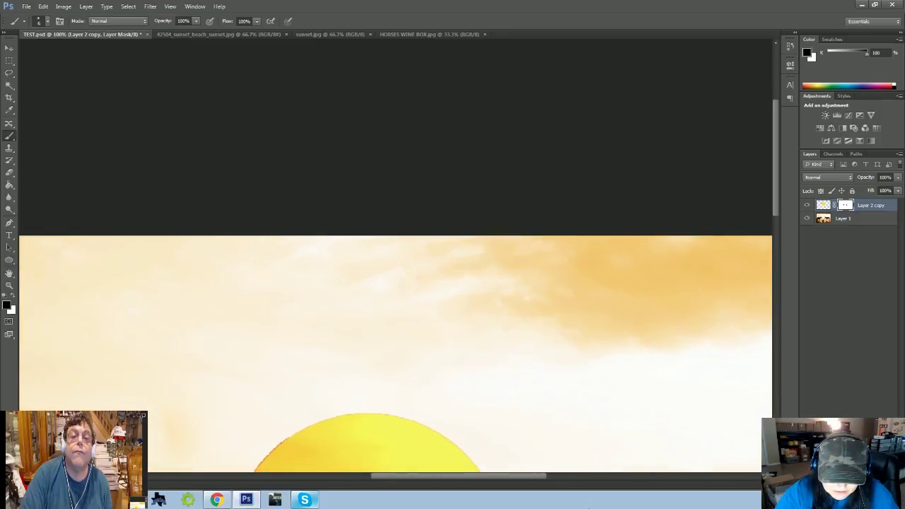
scroll(701, 342, down, 8)
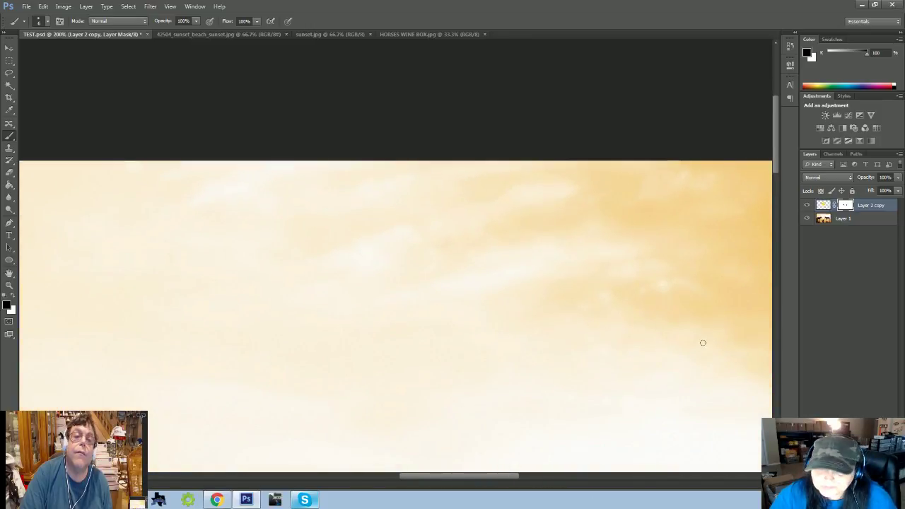
scroll(704, 351, down, 2)
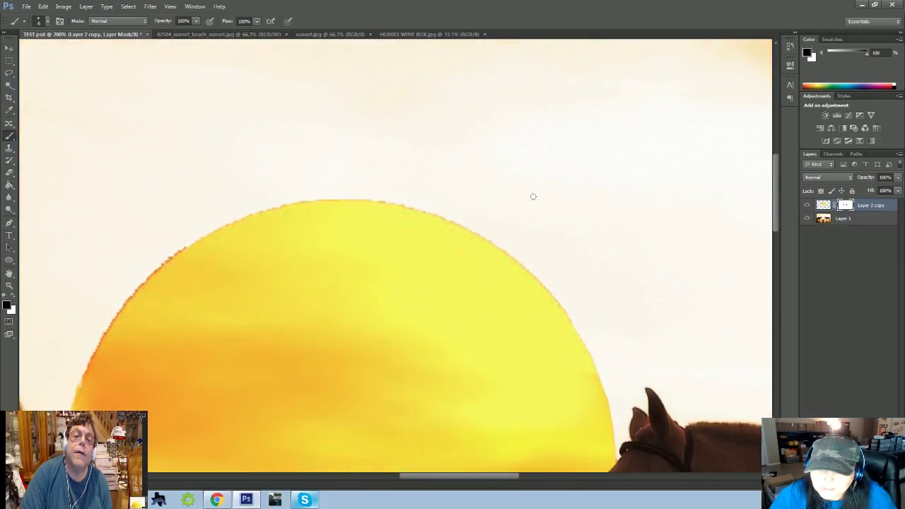
key(ctrl+plus)
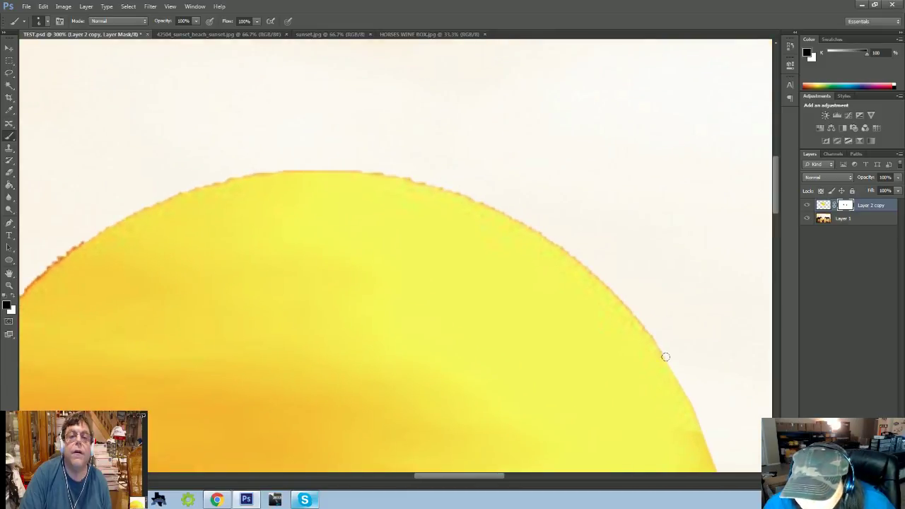
mouse_move(665, 351)
mouse_down()
mouse_move(591, 284)
mouse_move(587, 263)
mouse_up()
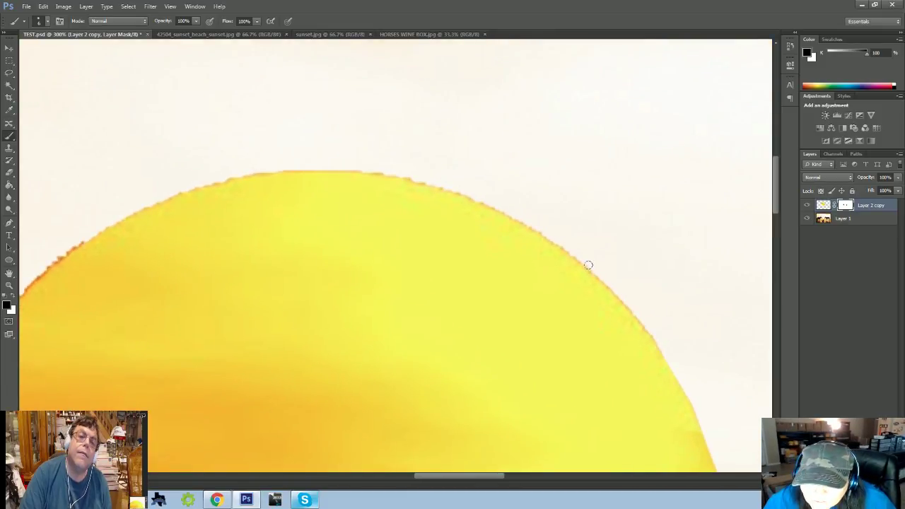
mouse_move(545, 234)
mouse_down()
mouse_move(384, 170)
mouse_move(275, 170)
mouse_move(193, 184)
mouse_move(86, 231)
mouse_move(78, 245)
mouse_up()
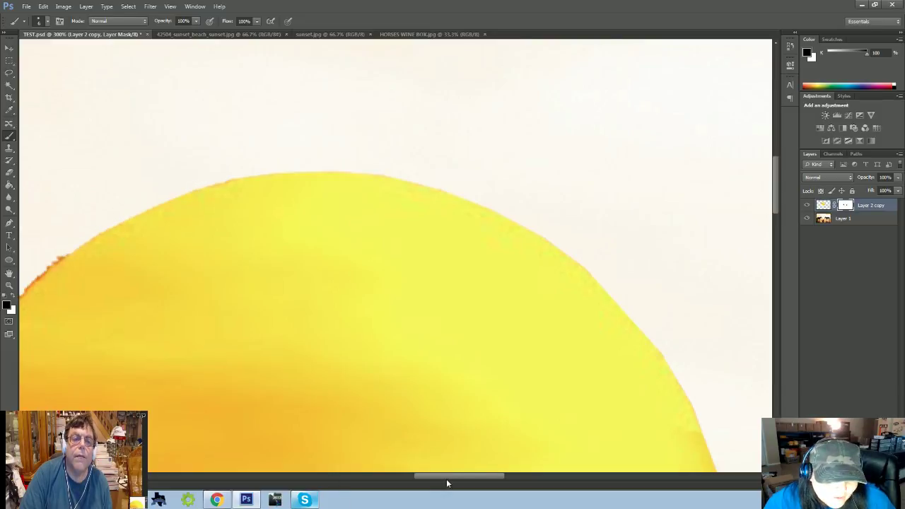
- Mask out the orange fringe down the sun's upper-left edge to the left horse's forehead with short connected straight black strokes
drag(446, 479, 409, 481)
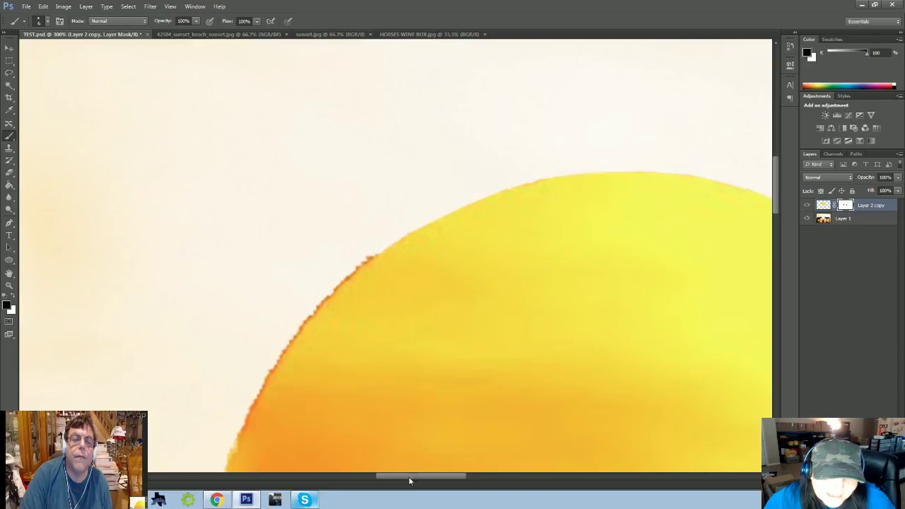
shift+click(328, 297)
shift+click(293, 332)
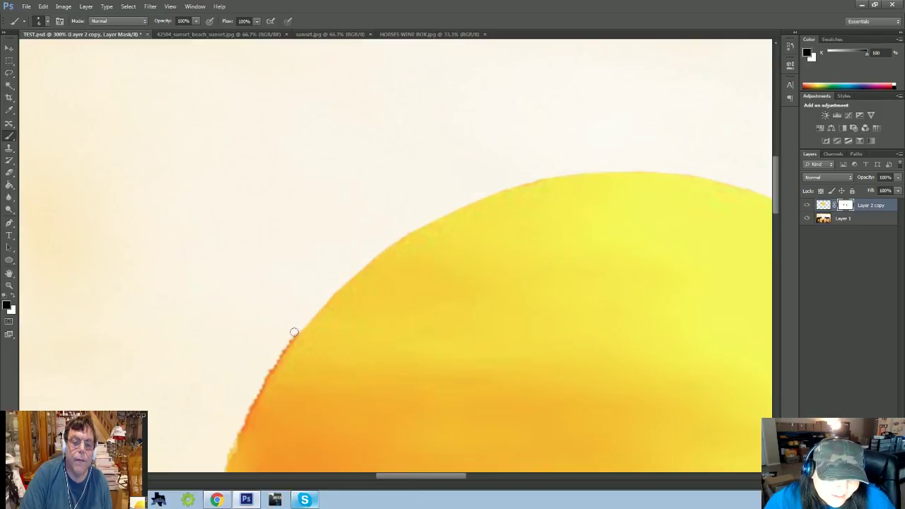
shift+click(272, 369)
shift+click(257, 394)
scroll(249, 431, down, 2)
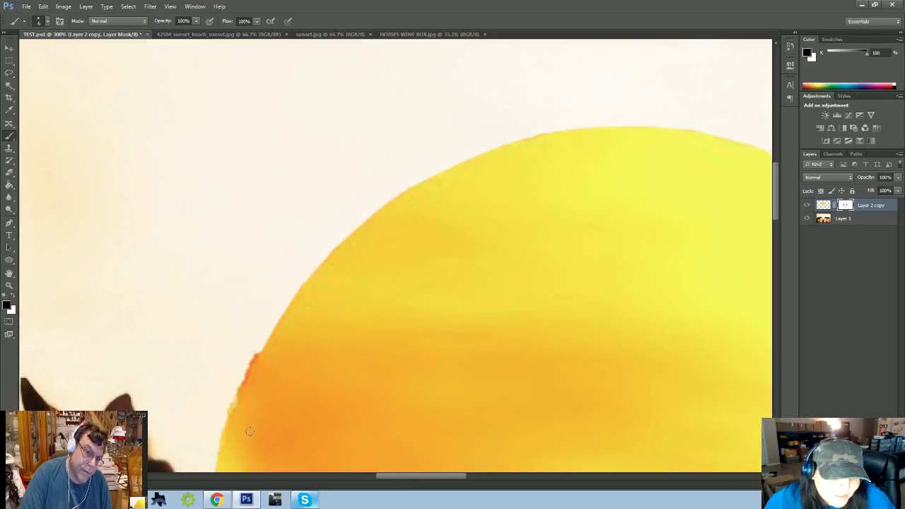
shift+click(232, 401)
scroll(216, 455, down, 3)
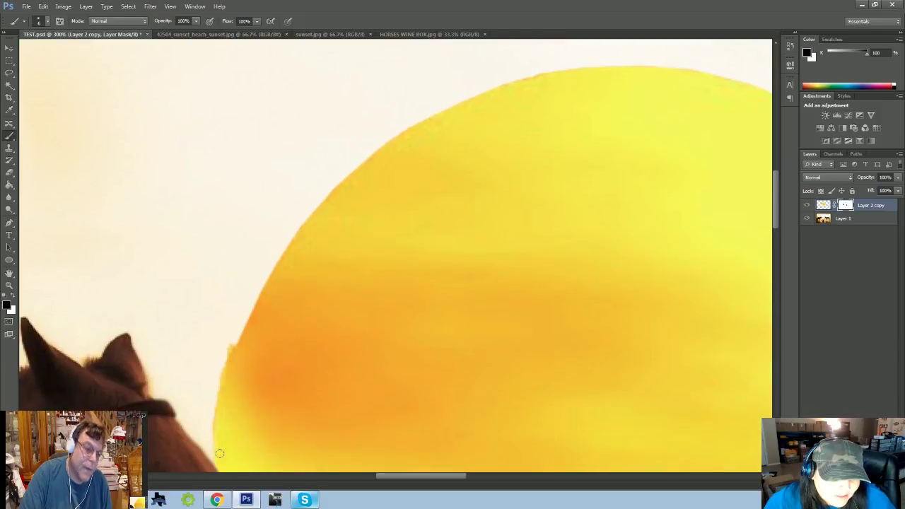
shift+click(216, 393)
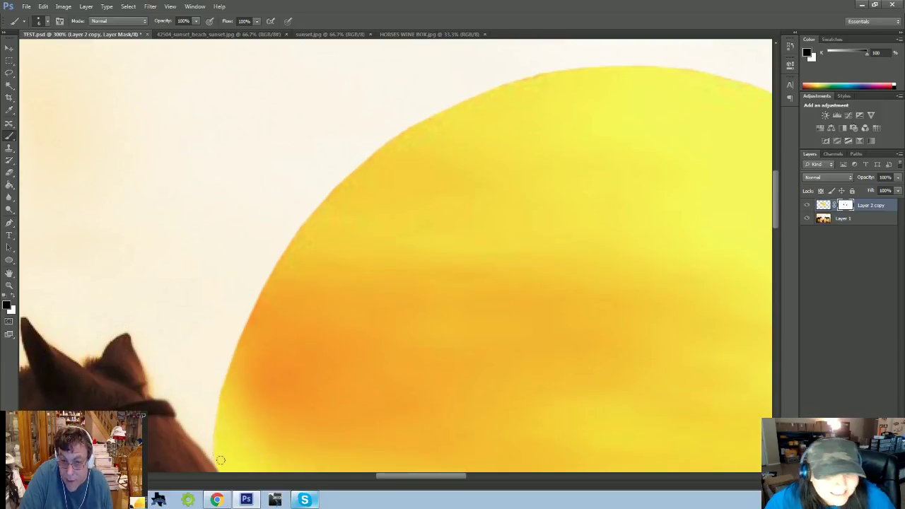
- Inspect the masked sun's outline around both horses' heads, both close up and in the whole composition
scroll(221, 460, down, 3)
scroll(376, 382, down, 5)
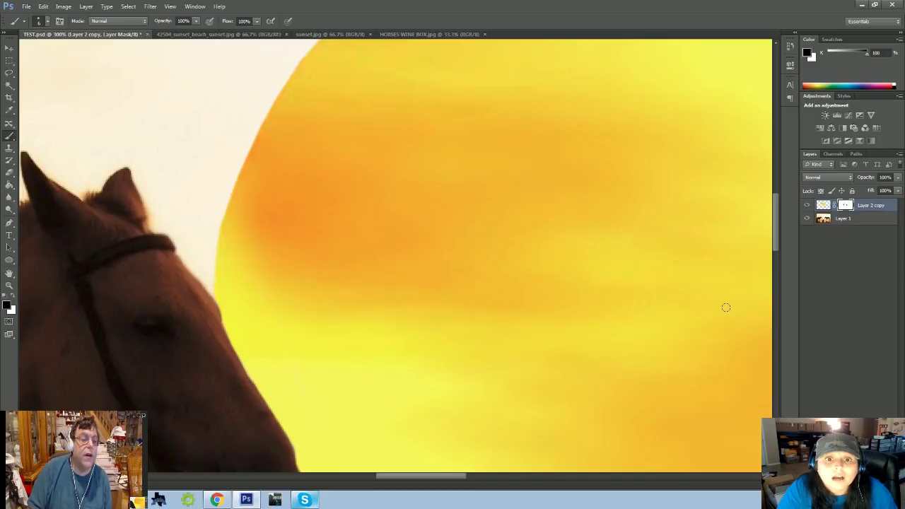
key(ctrl+minus)
key(ctrl+minus)
key(ctrl+minus)
key(ctrl+minus)
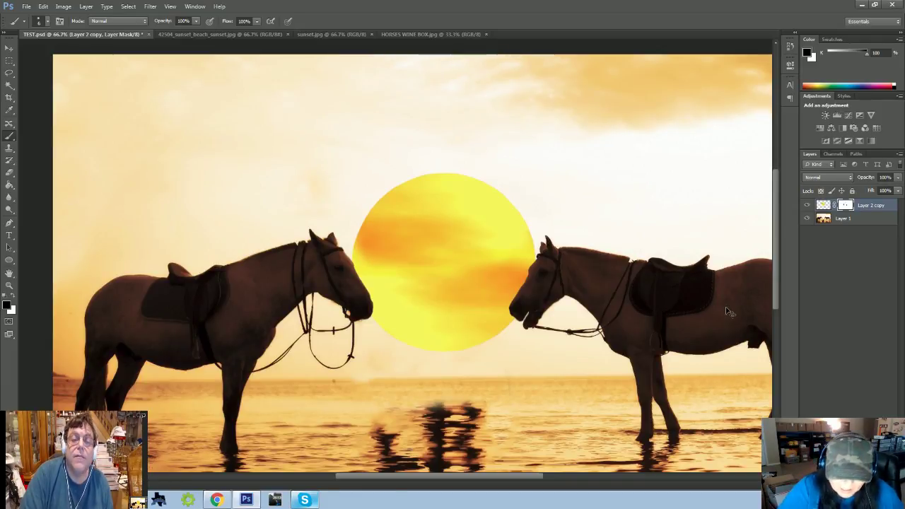
key(ctrl+plus)
key(ctrl+plus)
key(ctrl+plus)
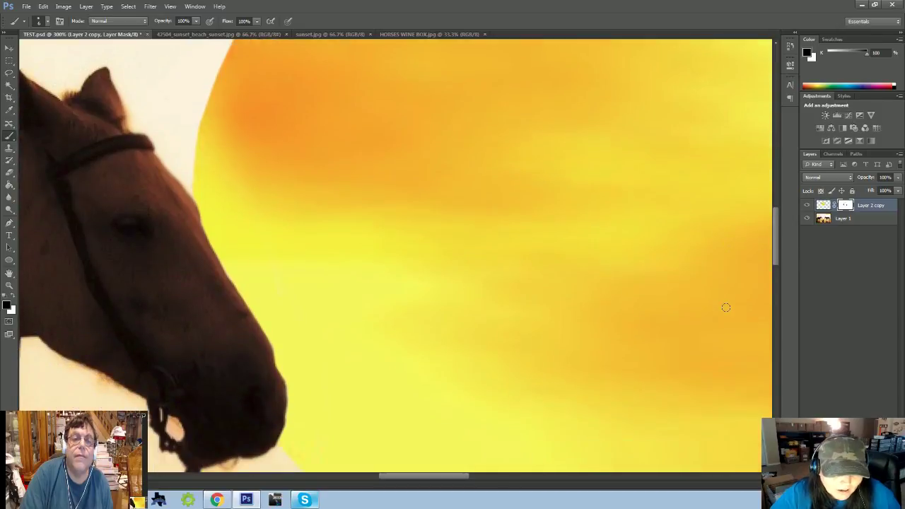
scroll(727, 308, down, 5)
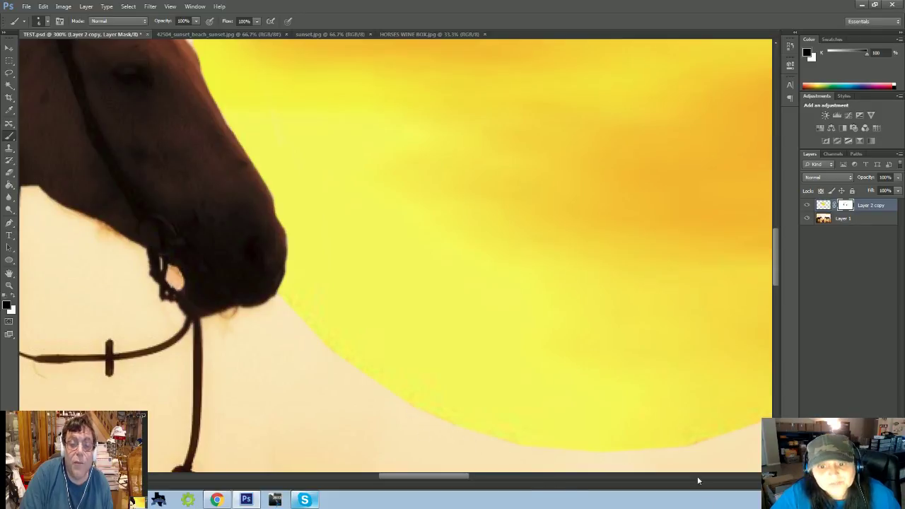
key(ctrl+minus)
key(ctrl+minus)
key(ctrl+minus)
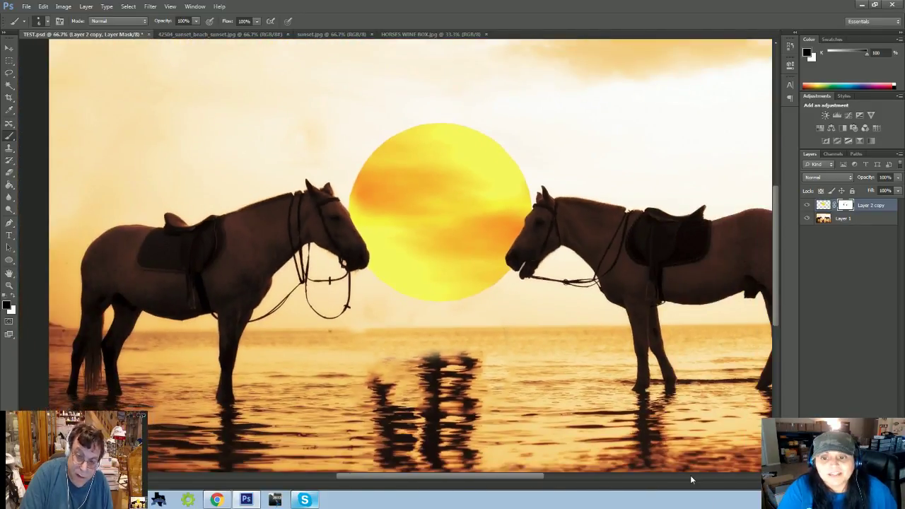
key(ctrl+plus)
key(ctrl+plus)
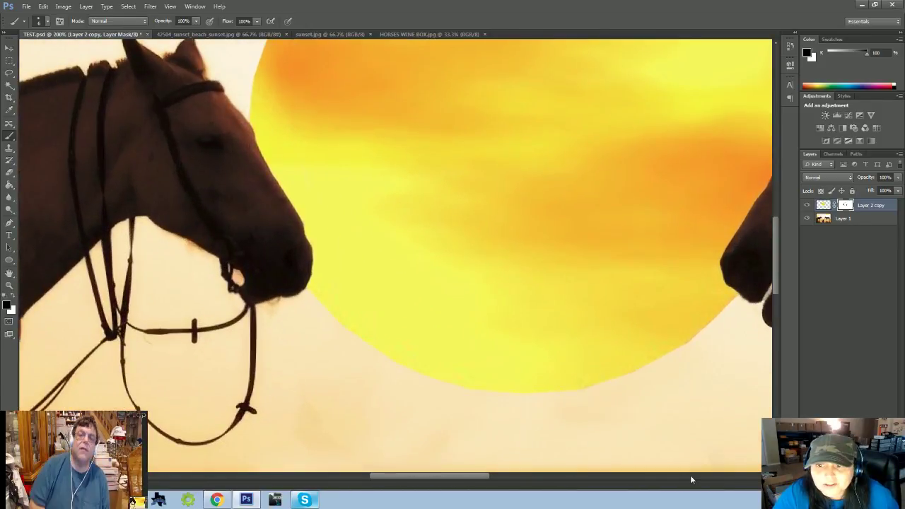
scroll(540, 418, right, 5)
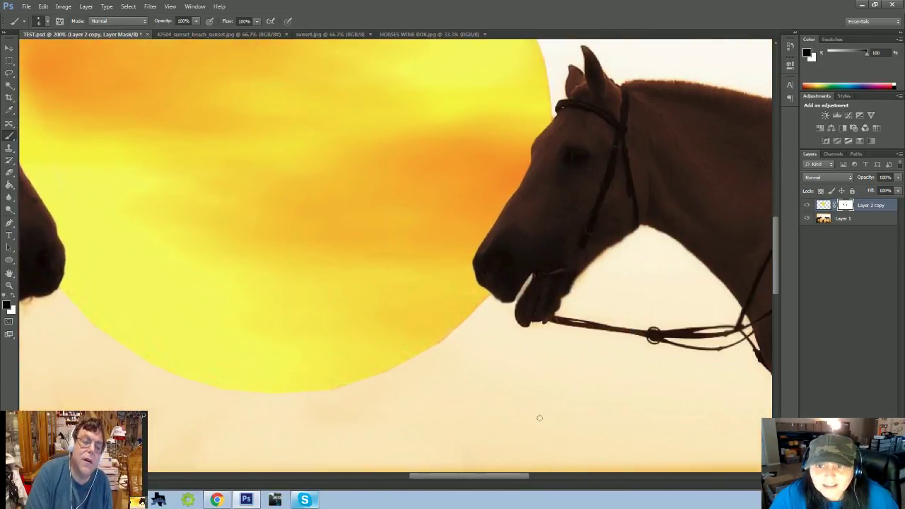
scroll(512, 312, up, 3)
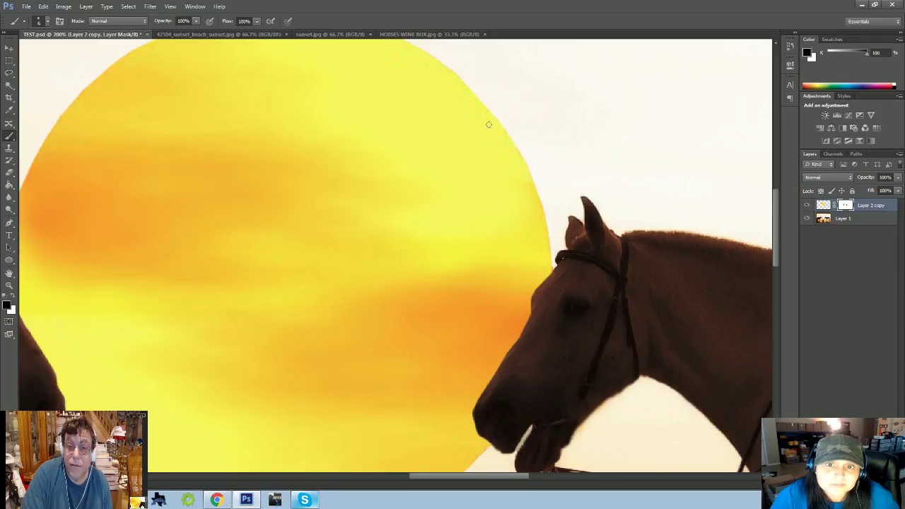
scroll(489, 124, up, 2)
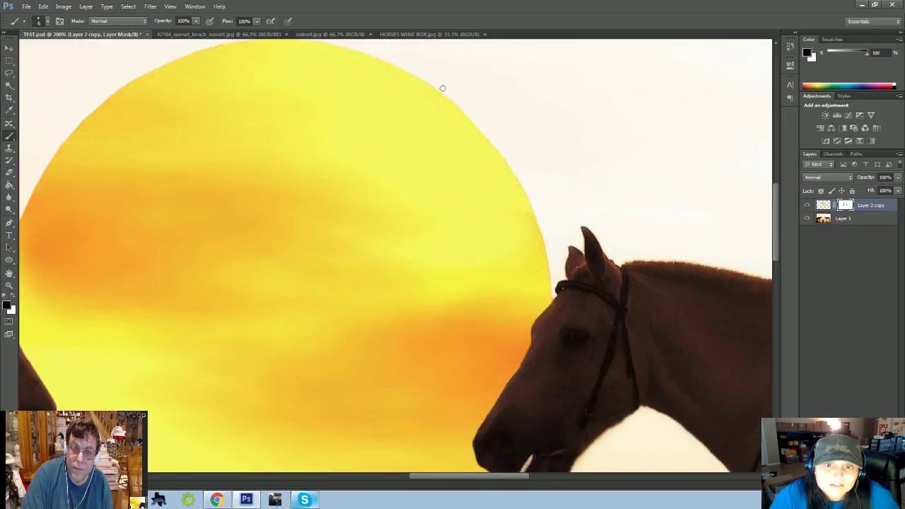
scroll(378, 316, up, 2)
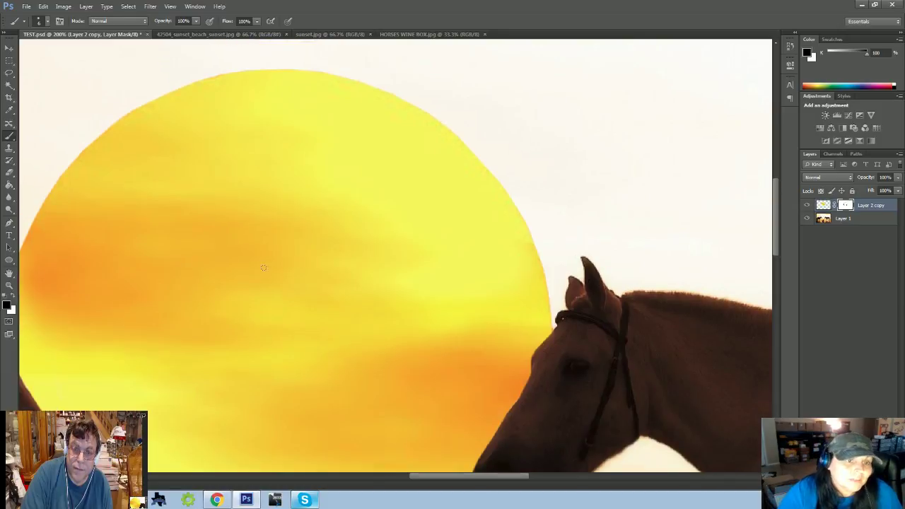
scroll(530, 322, down, 3)
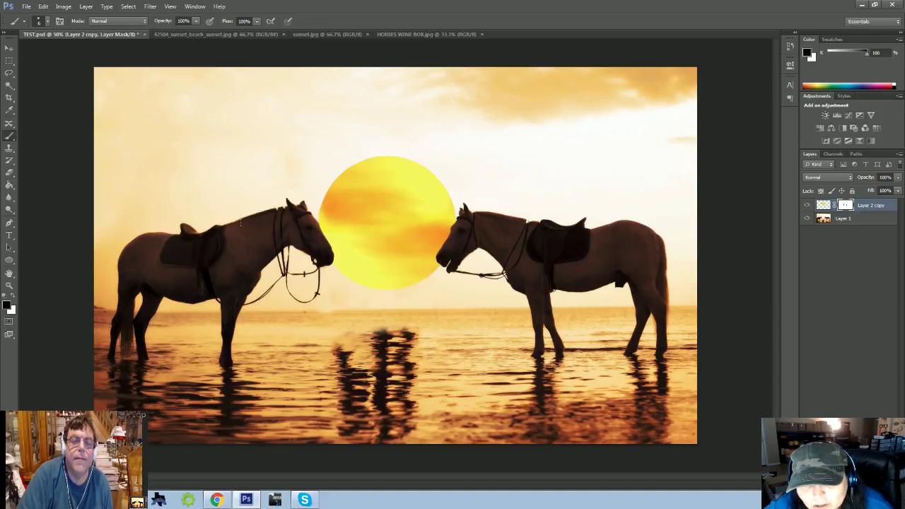
- Apply the layer mask on the sun layer, Layer 2 copy, permanently
right_click(846, 205)
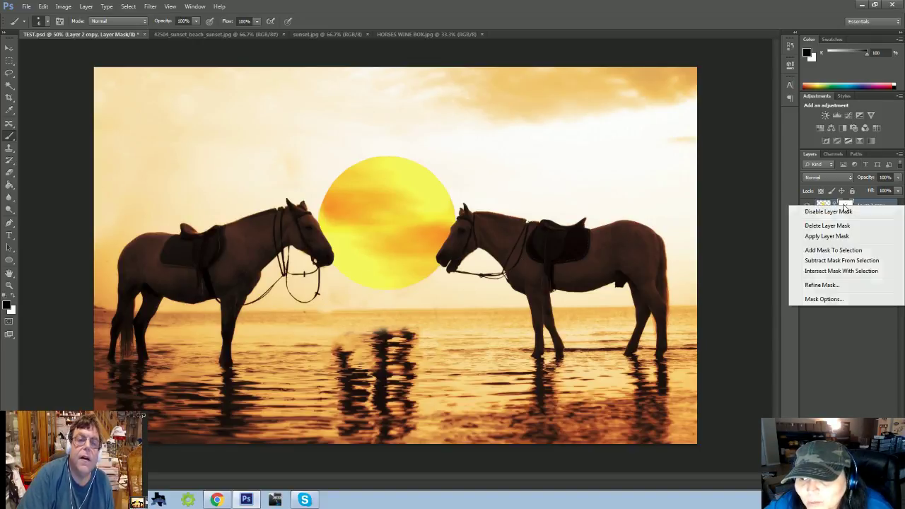
click(831, 238)
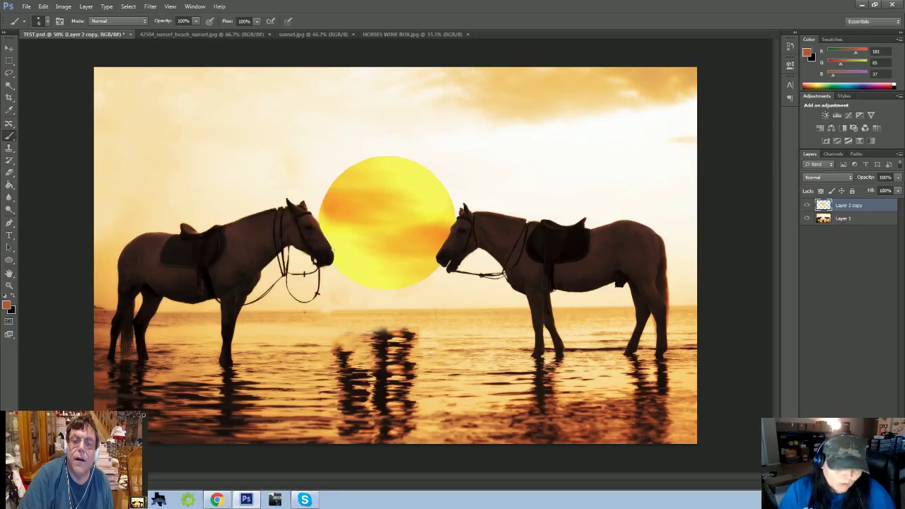
- Soften the sun's edge with the Blur tool at 100% strength, starting beside the left horse's muzzle
key(ctrl+plus)
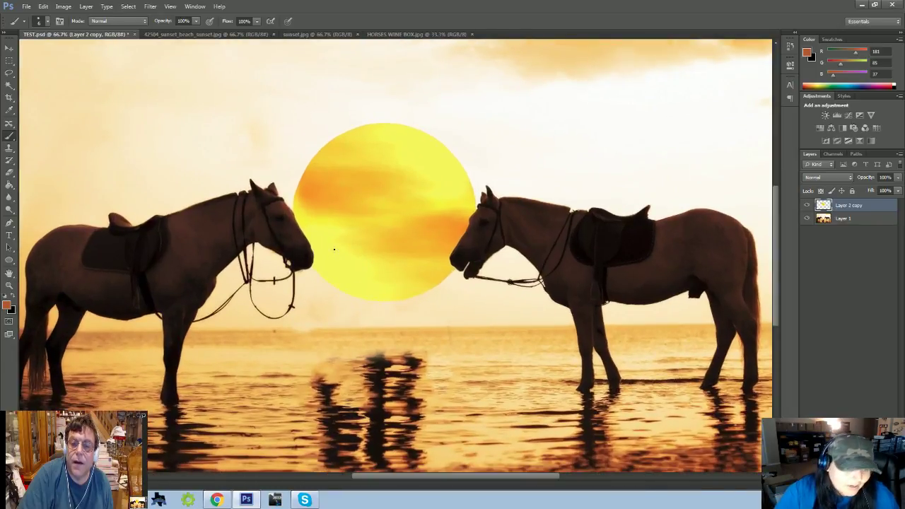
click(10, 196)
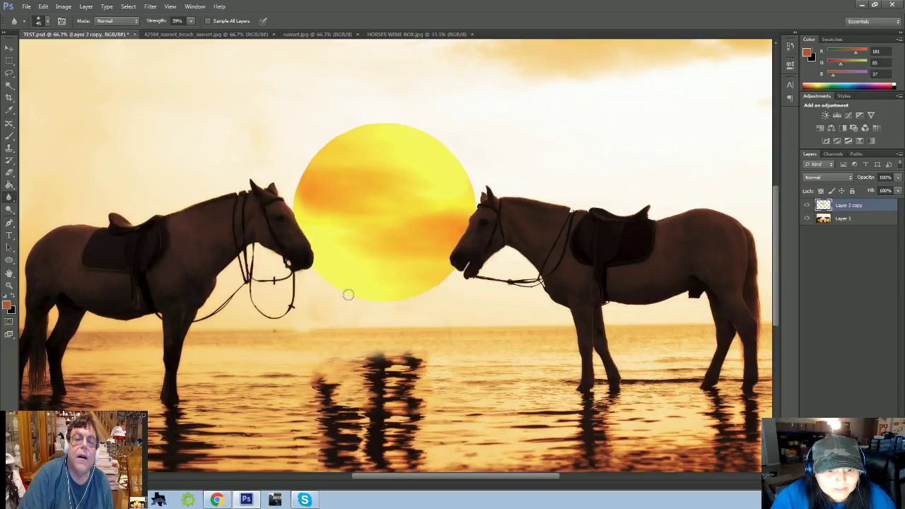
click(191, 21)
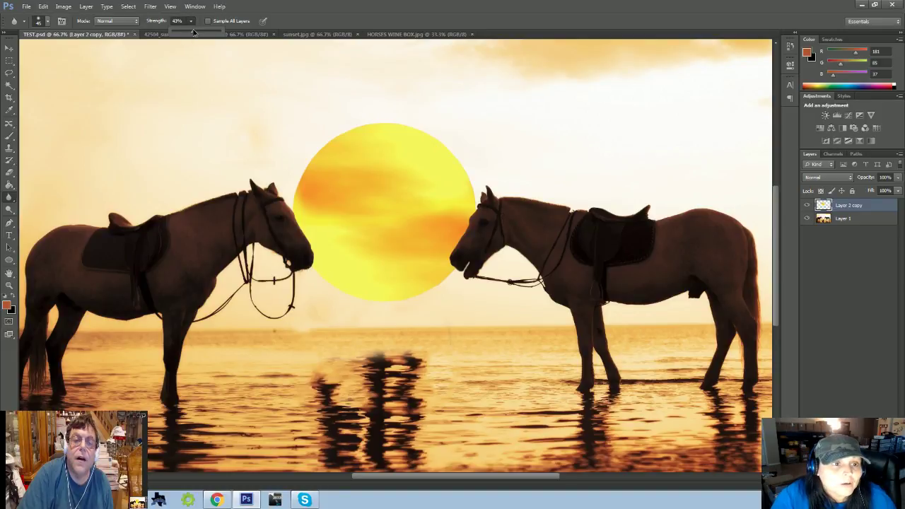
drag(194, 32, 228, 32)
click(315, 273)
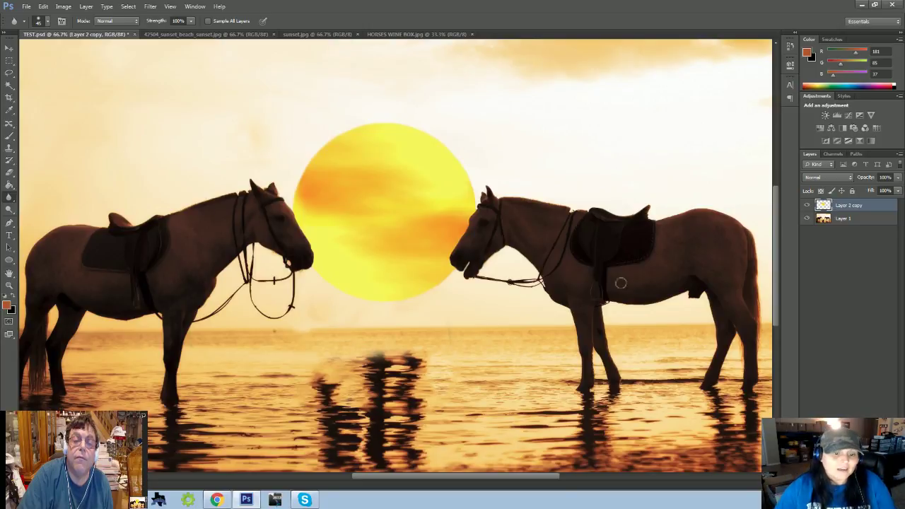
- Try filling a rectangular selection over the upper part of the couple's water reflection while on Layer 2 copy, and undo the fill
scroll(501, 317, down, 3)
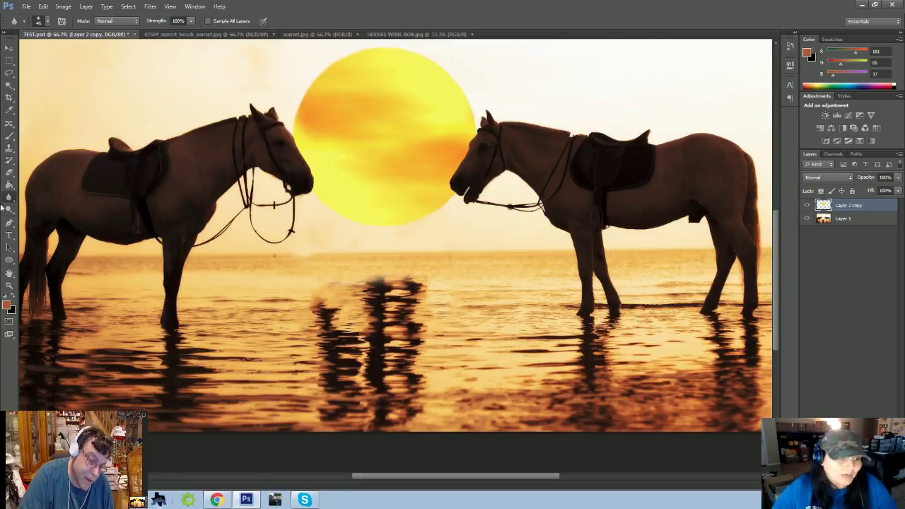
click(9, 60)
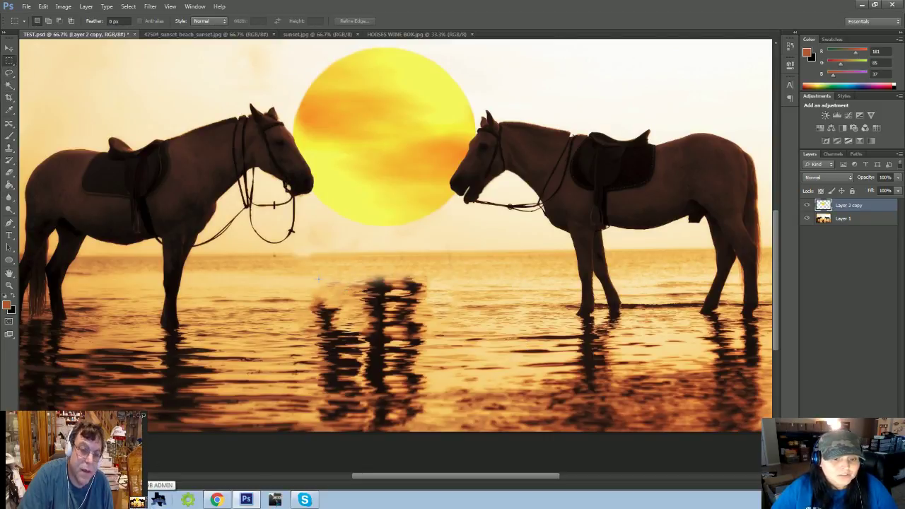
drag(316, 278, 428, 349)
click(43, 6)
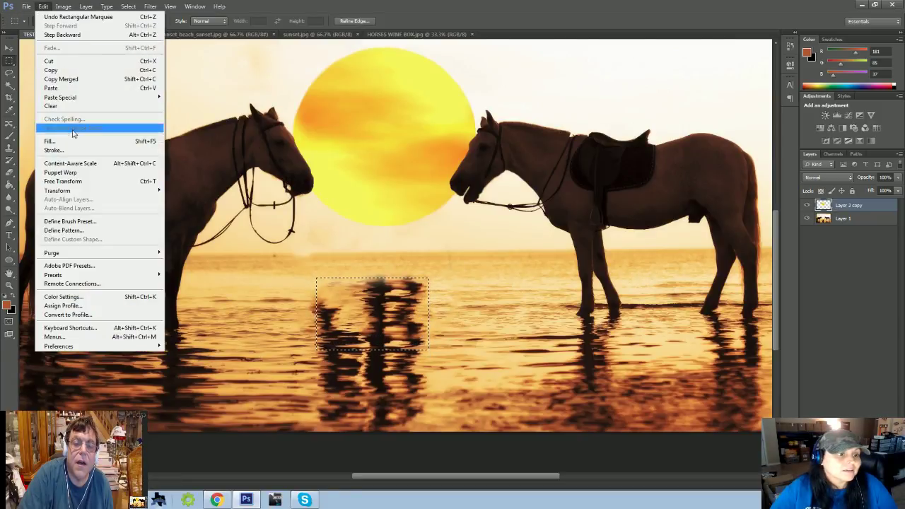
click(49, 141)
click(499, 146)
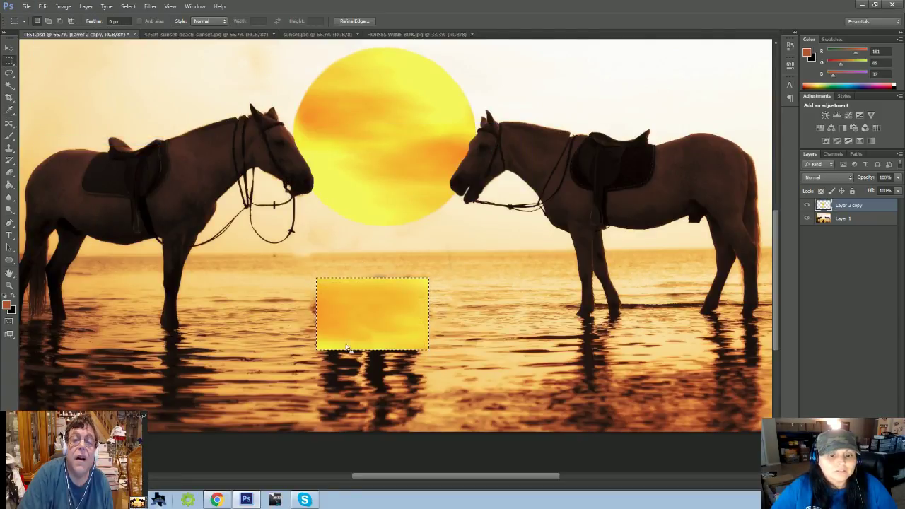
key(ctrl+z)
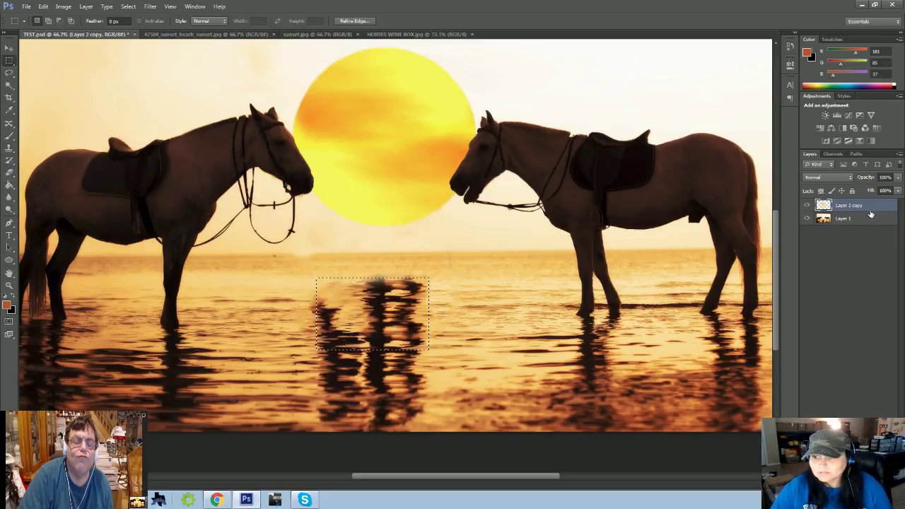
- Try filling the same selected reflection area on Layer 1 instead, and drop both the fill and the selection
click(869, 219)
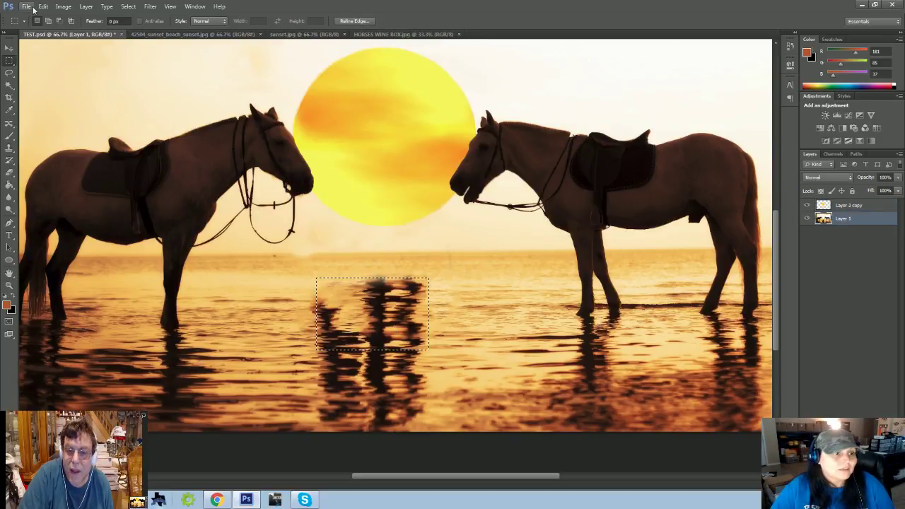
click(43, 6)
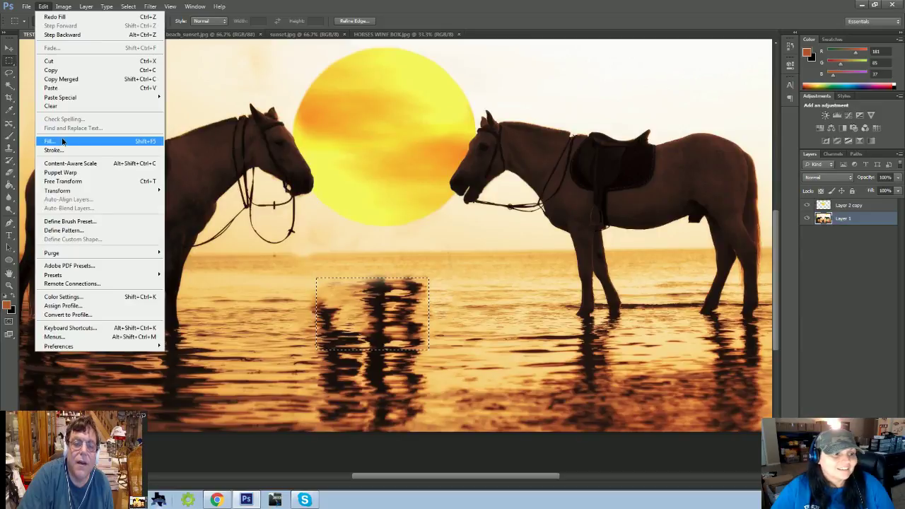
click(62, 141)
click(507, 146)
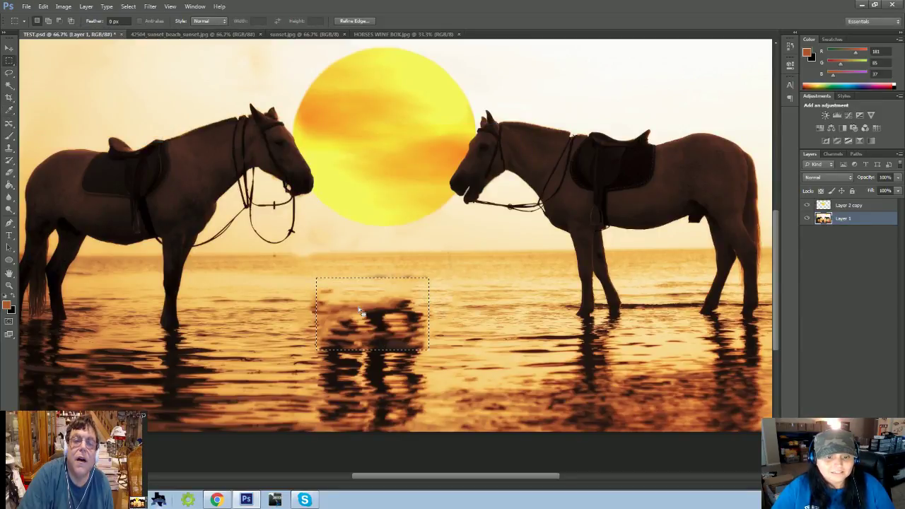
key(ctrl+d)
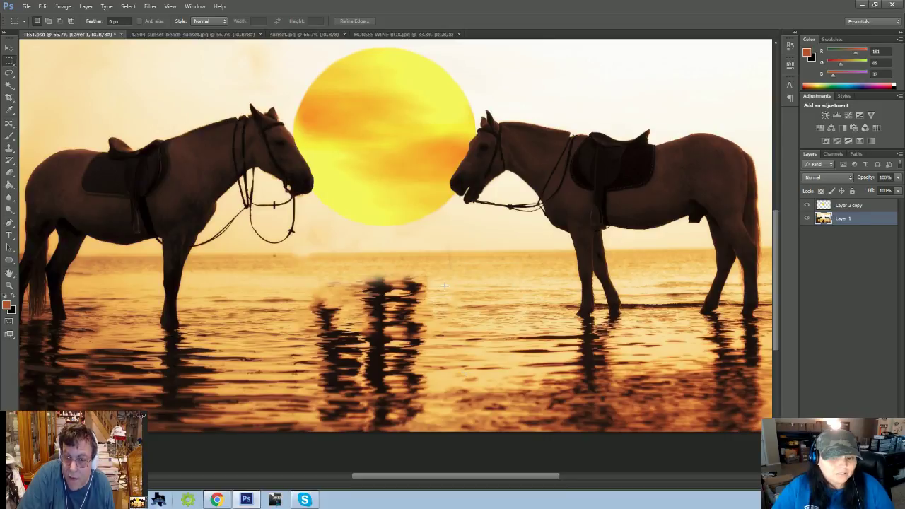
- Clone clean water over the right-hand part of the couple's reflection on Layer 1 with a soft round 175 px Clone Stamp brush
click(10, 147)
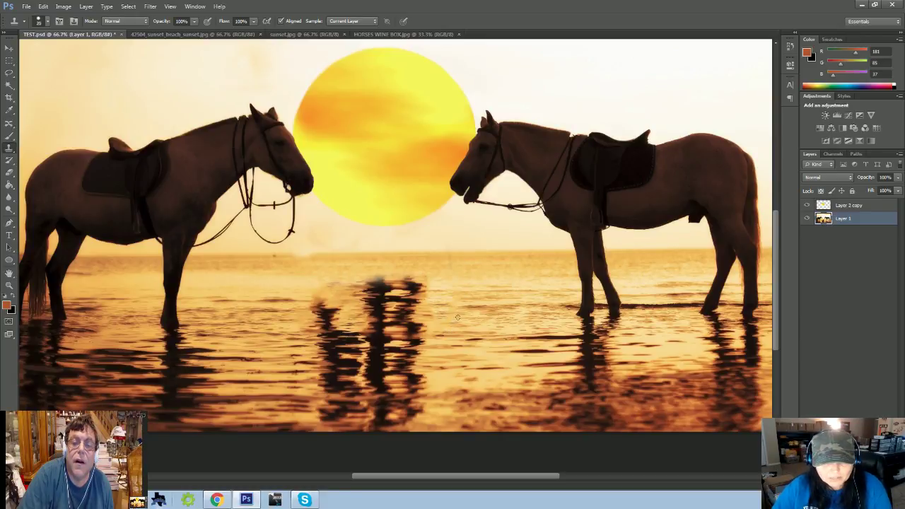
key(])
key(])
key(])
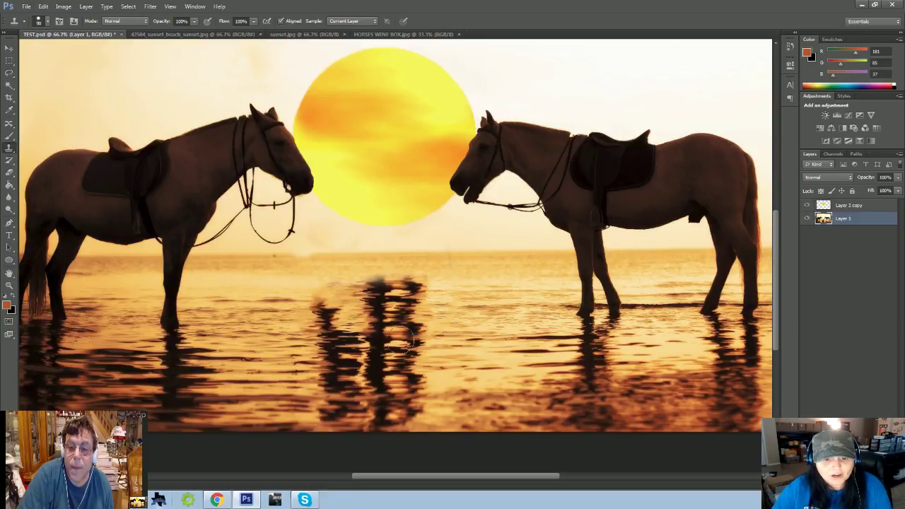
key(])
key(])
key(])
key(])
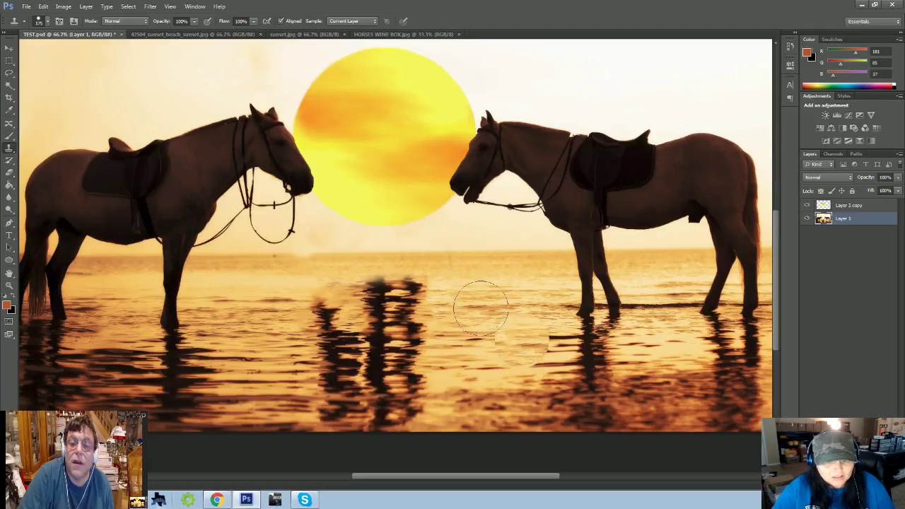
click(50, 22)
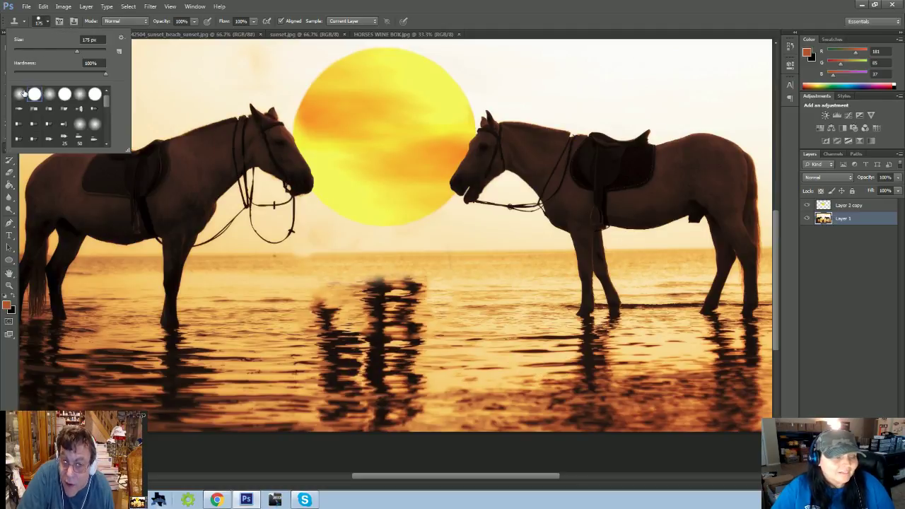
double_click(24, 94)
mouse_move(396, 293)
mouse_down()
mouse_move(421, 295)
mouse_move(353, 300)
mouse_move(394, 304)
mouse_move(356, 300)
mouse_move(399, 317)
mouse_move(401, 410)
mouse_move(415, 327)
mouse_move(409, 419)
mouse_move(387, 350)
mouse_move(375, 429)
mouse_move(378, 290)
mouse_up()
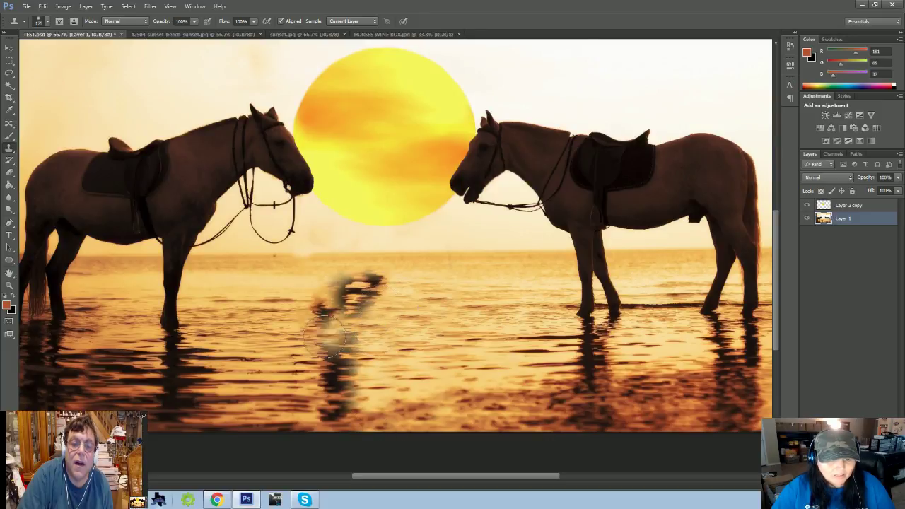
- Clone water sampled from the left of the reflection down over its remaining left-hand strand
alt+click(299, 421)
mouse_move(299, 421)
mouse_down()
mouse_move(345, 402)
mouse_move(337, 372)
mouse_move(314, 395)
mouse_move(313, 362)
mouse_move(290, 354)
mouse_up()
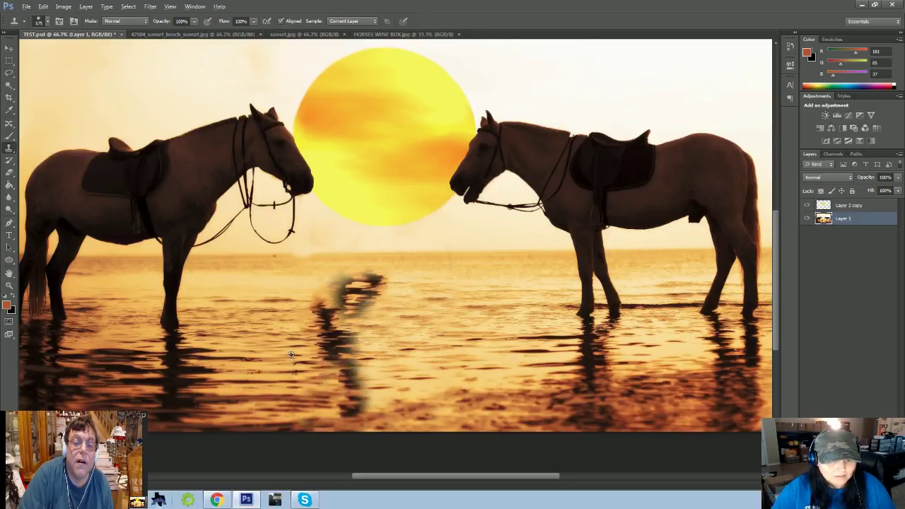
mouse_move(326, 295)
mouse_down()
mouse_move(338, 364)
mouse_move(336, 346)
mouse_move(347, 350)
mouse_move(335, 394)
mouse_move(364, 413)
mouse_up()
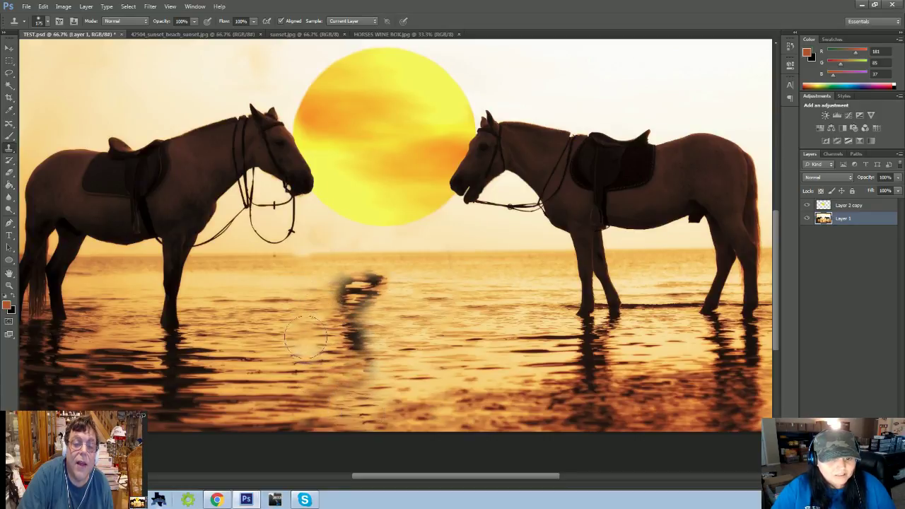
- Clone calm water sampled just below the horizon over the dark remnants at the top of the couple's reflection
alt+click(257, 285)
mouse_move(325, 286)
mouse_down()
mouse_move(314, 283)
mouse_move(398, 290)
mouse_up()
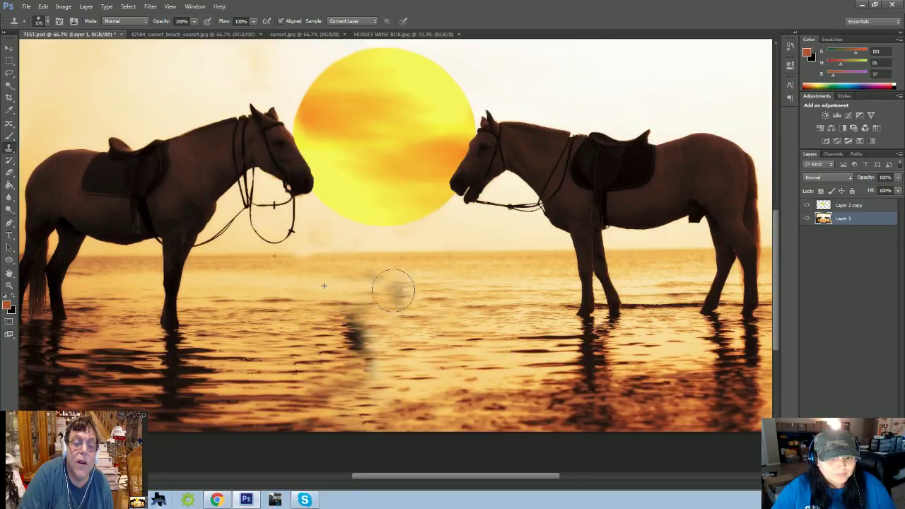
alt+click(298, 286)
mouse_move(329, 285)
mouse_down()
mouse_move(406, 286)
mouse_move(329, 281)
mouse_up()
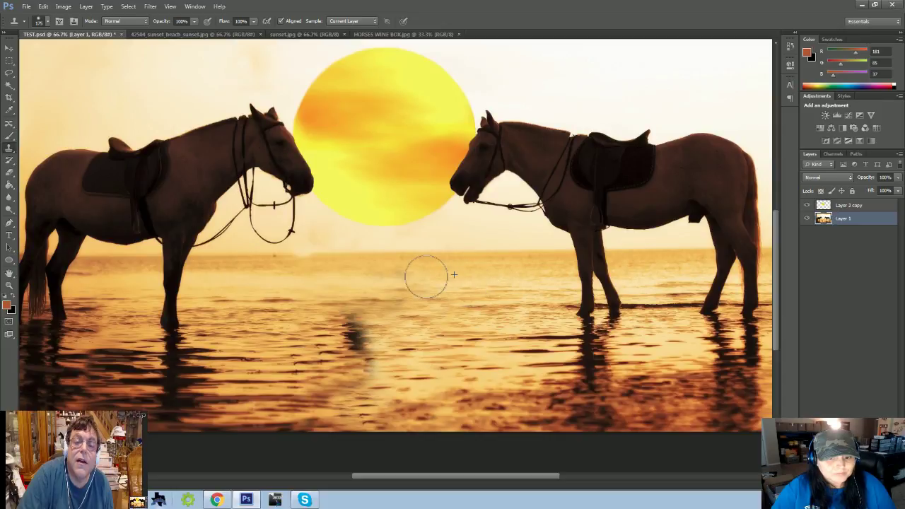
- Clone water sampled from the right over the last dark patch beneath the sun and the smudge below it
alt+click(543, 288)
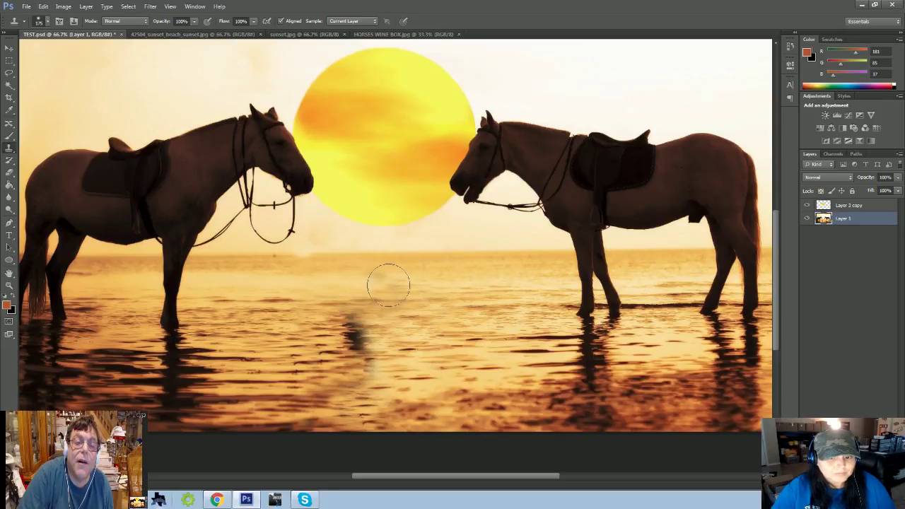
mouse_move(354, 332)
mouse_down()
mouse_move(395, 326)
mouse_move(385, 339)
mouse_move(341, 338)
mouse_move(339, 324)
mouse_move(362, 323)
mouse_up()
alt+click(445, 360)
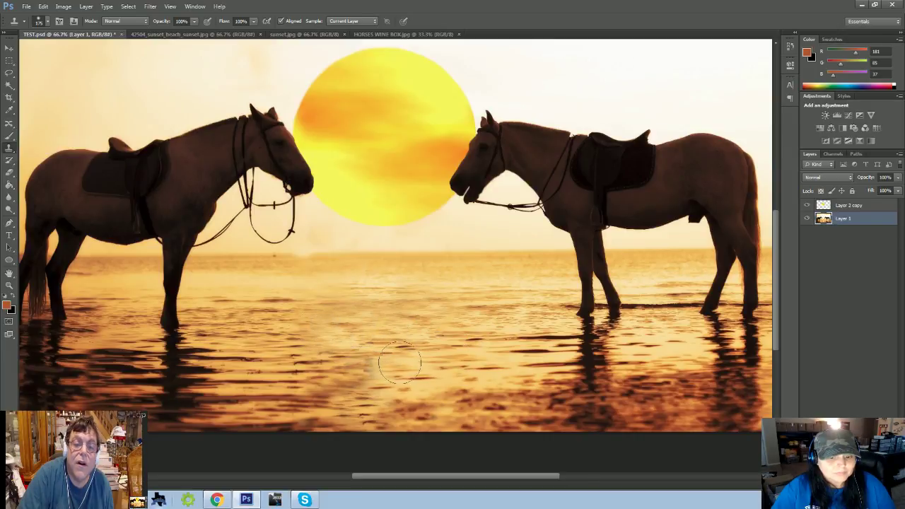
drag(311, 368, 376, 366)
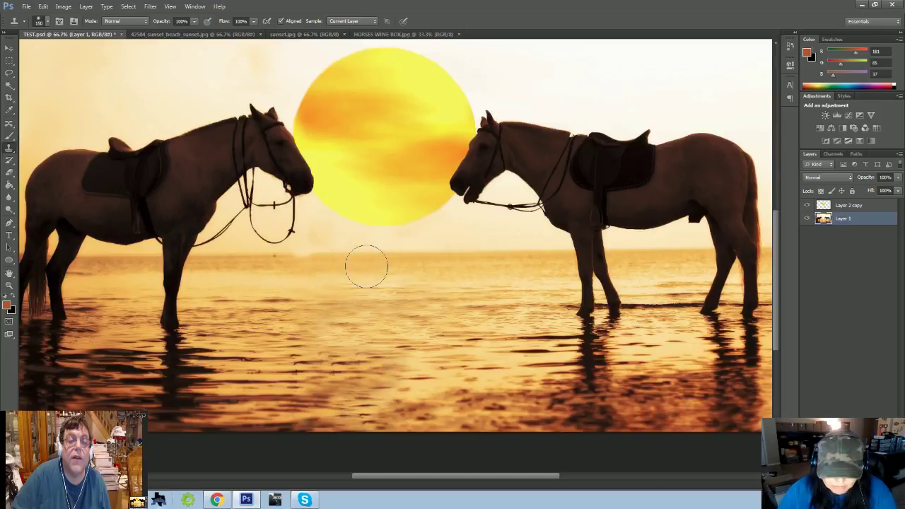
- Repair the pale smear on the horizon beneath the left horse's reins with a smaller Clone Stamp brush, sampling the horizon line beside it
key(bracketleft)
key(bracketleft)
key(bracketleft)
key(bracketleft)
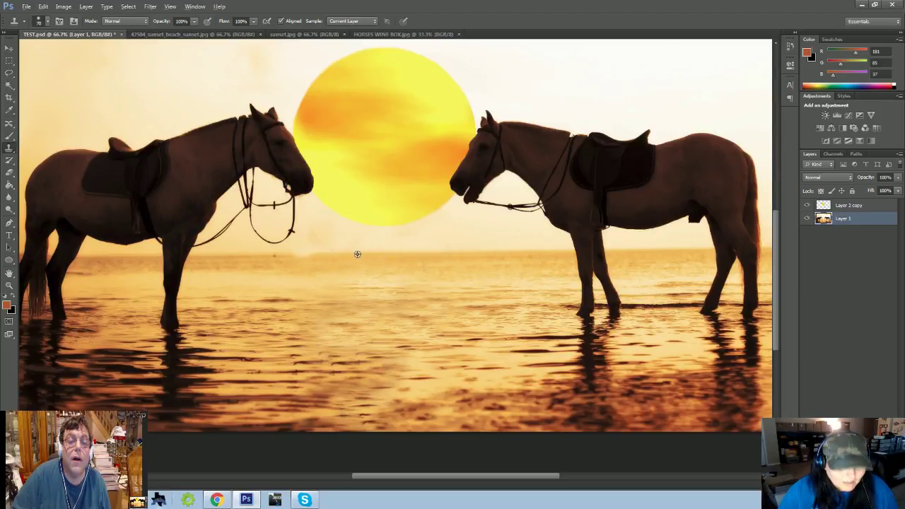
alt+click(361, 252)
drag(338, 252, 300, 255)
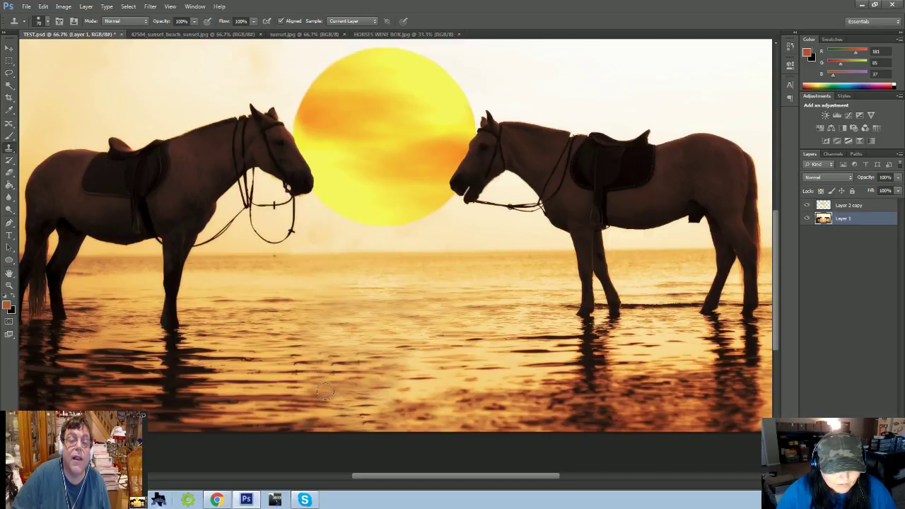
- Blend the blurry cloned area in the foreground water between the horses with further Clone Stamp strokes of ripple texture
mouse_move(325, 389)
mouse_down()
mouse_move(309, 385)
mouse_move(361, 391)
mouse_move(371, 402)
mouse_up()
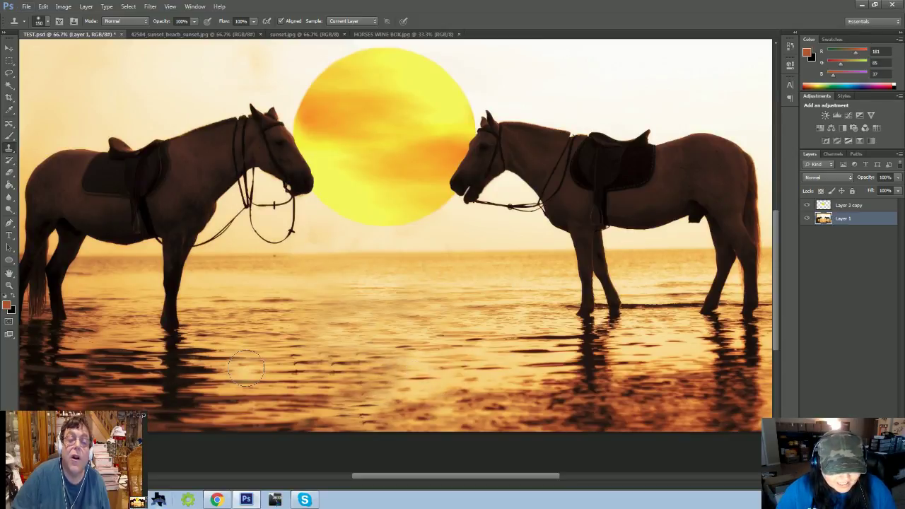
drag(404, 364, 327, 366)
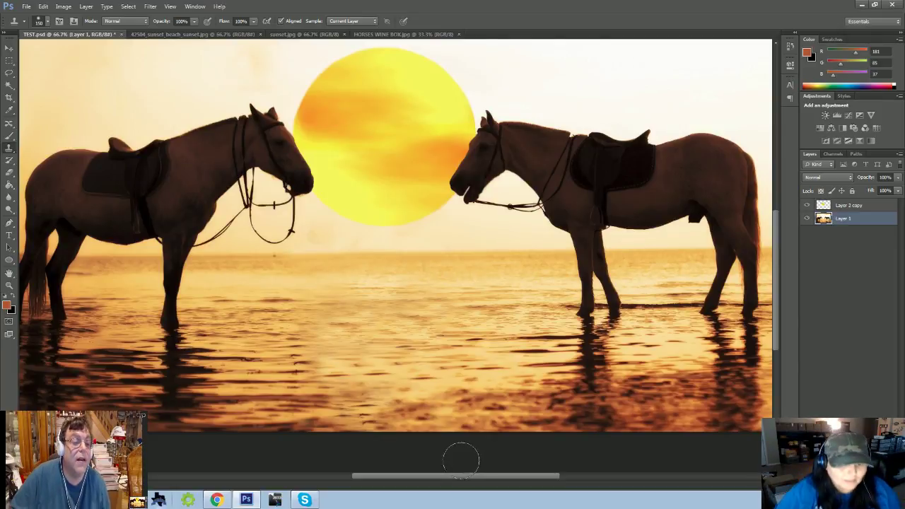
mouse_move(286, 369)
mouse_down()
mouse_move(438, 375)
mouse_move(495, 384)
mouse_move(501, 394)
mouse_up()
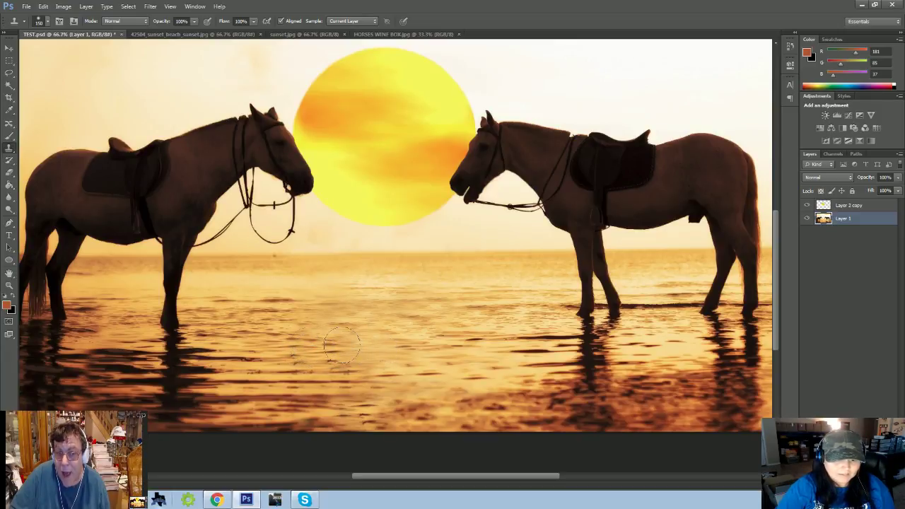
drag(342, 344, 479, 344)
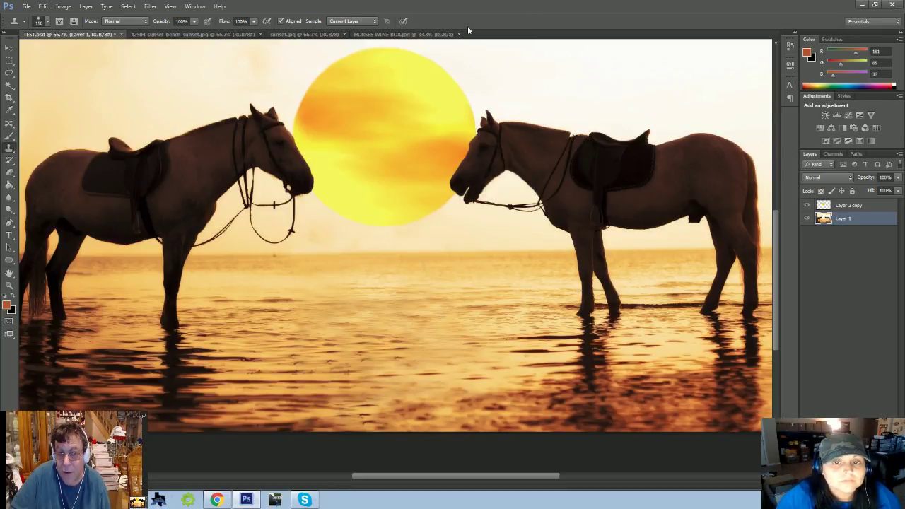
- Open the original couple_sunset_sea_tenderness_horses_romance_49205_2560x1600.jpg for comparison, and examine the whole TEST.psd composite against it
click(26, 6)
click(32, 28)
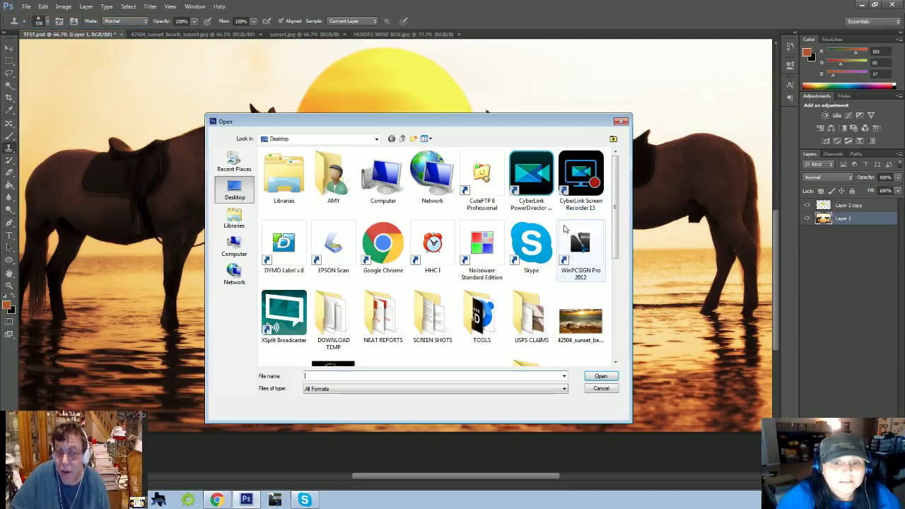
drag(621, 210, 620, 293)
double_click(382, 223)
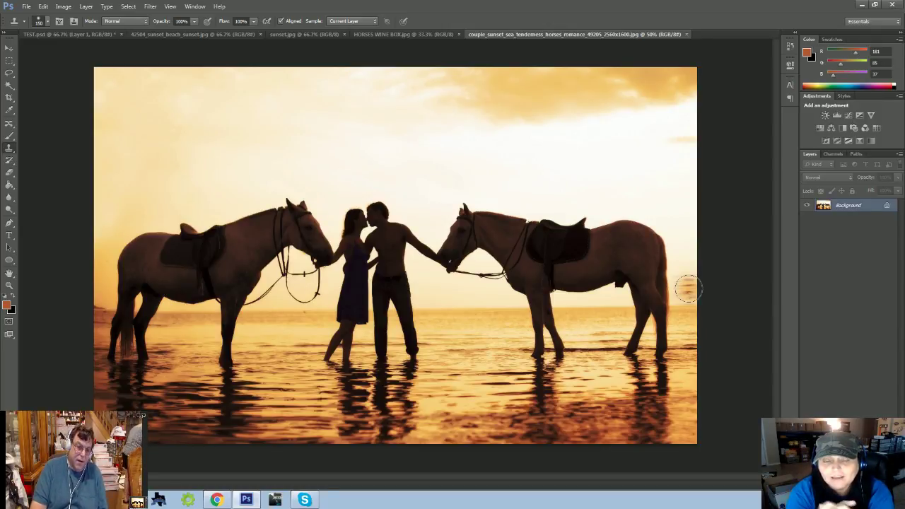
click(67, 35)
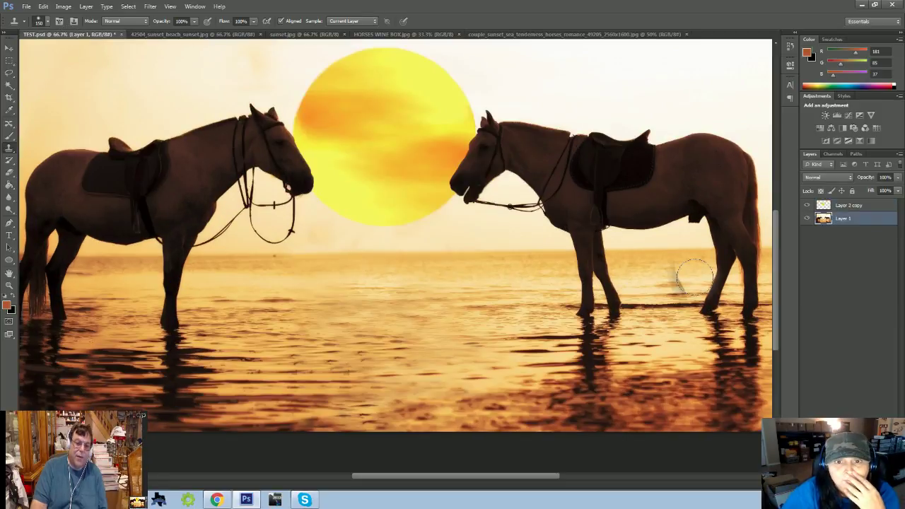
key(ctrl+minus)
key(ctrl+minus)
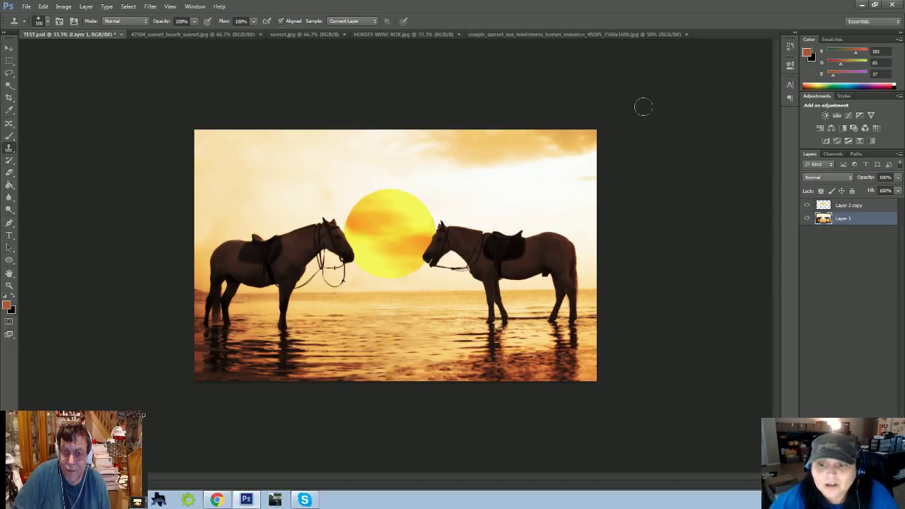
- Place the 42504_sunset_beach_sunset image into TEST.psd as a layer between Layer 2 copy and Layer 1
click(26, 7)
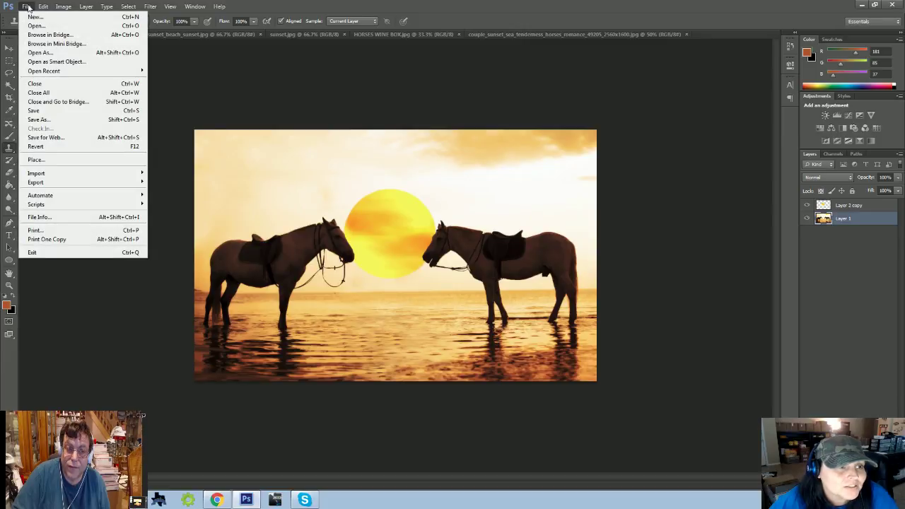
click(60, 160)
double_click(578, 317)
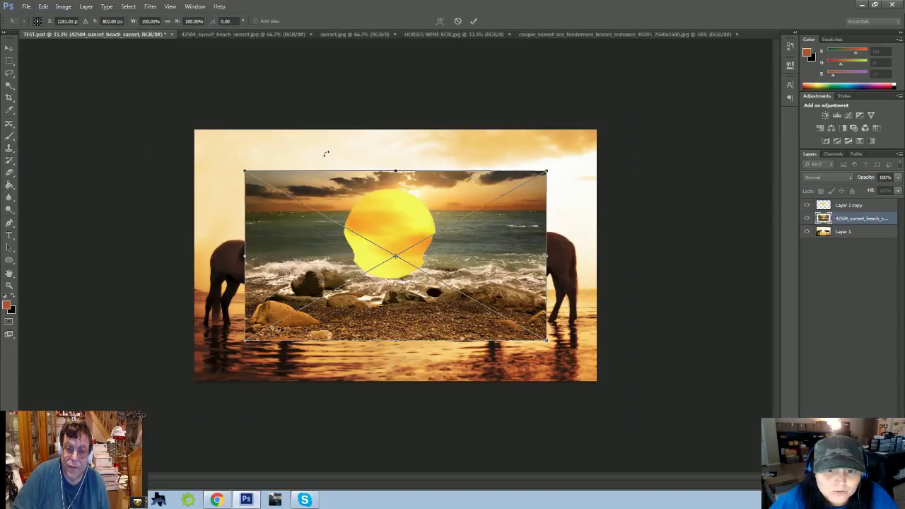
- Scale the placed beach sunset proportionally to about 257% and position it to fill the canvas, with its bright glow near the yellow sun
drag(396, 228, 345, 183)
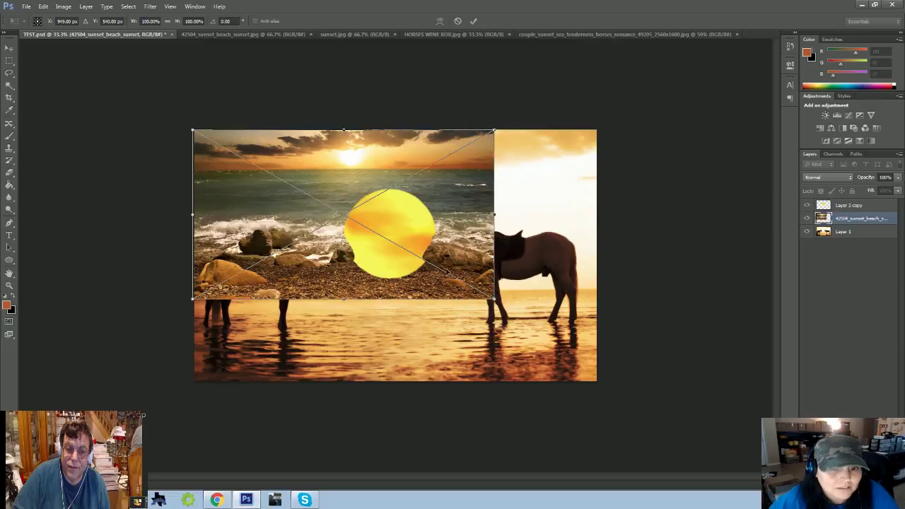
drag(497, 299, 752, 440)
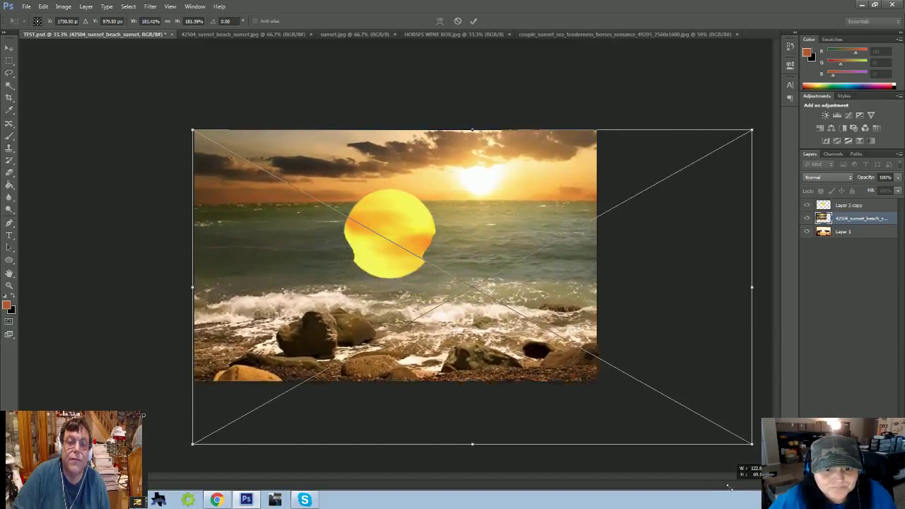
drag(467, 237, 365, 235)
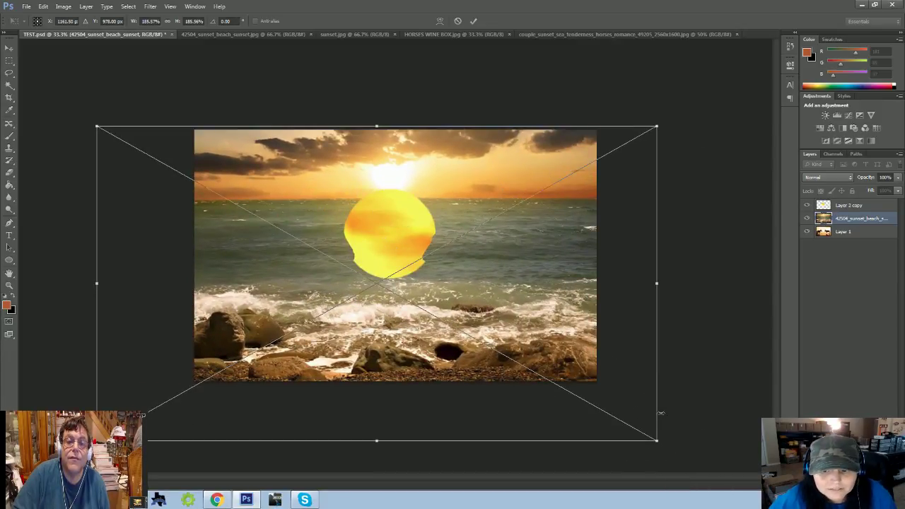
drag(657, 442, 870, 506)
drag(382, 252, 355, 256)
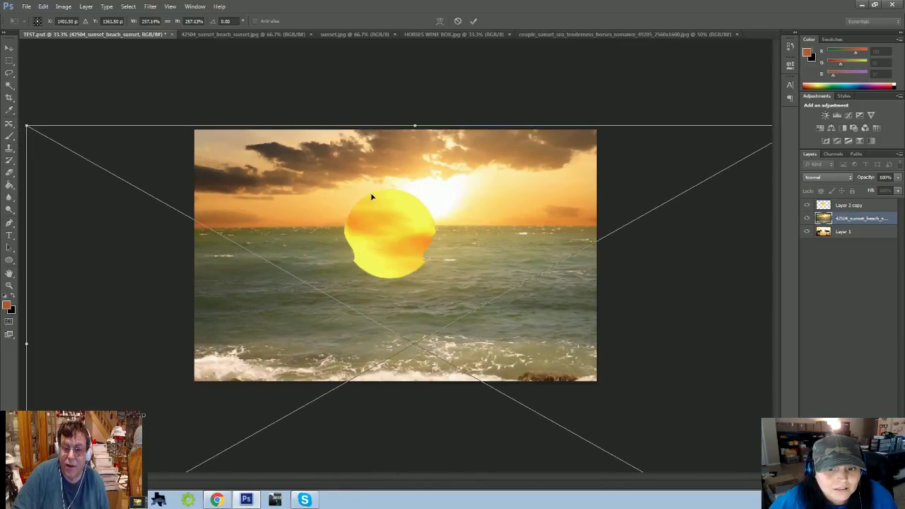
key(s)
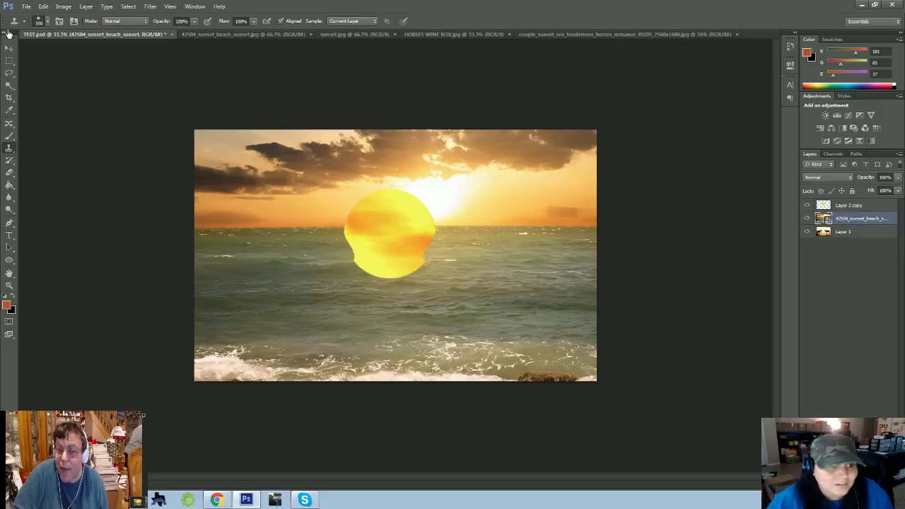
- Enlarge the beach sunset layer further around the canvas, lowering its horizon to the yellow sun's bottom edge and keeping its top at the canvas edge
click(9, 48)
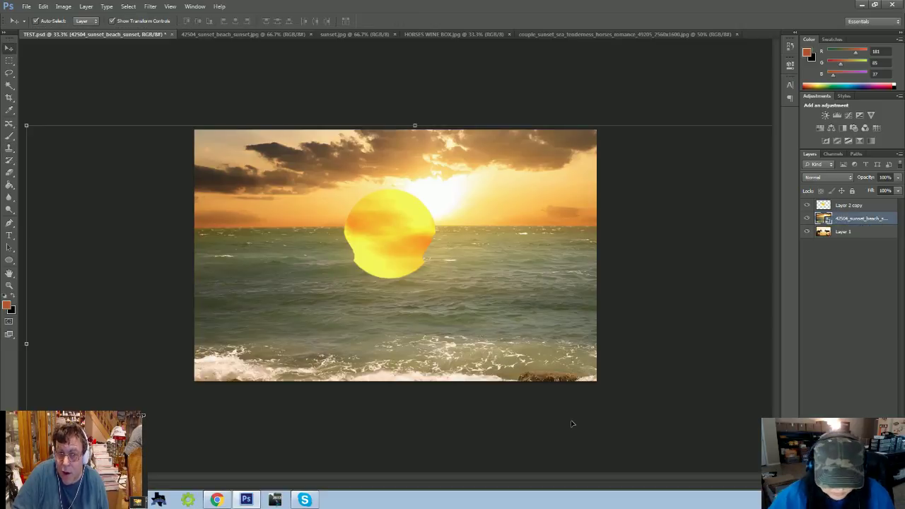
key(ctrl+minus)
key(ctrl+minus)
key(ctrl+minus)
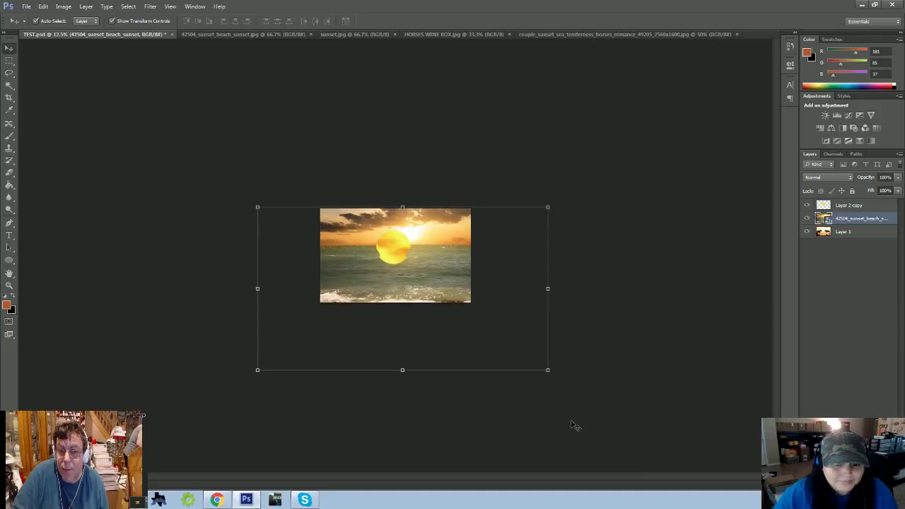
drag(257, 371, 191, 407)
drag(549, 410, 591, 427)
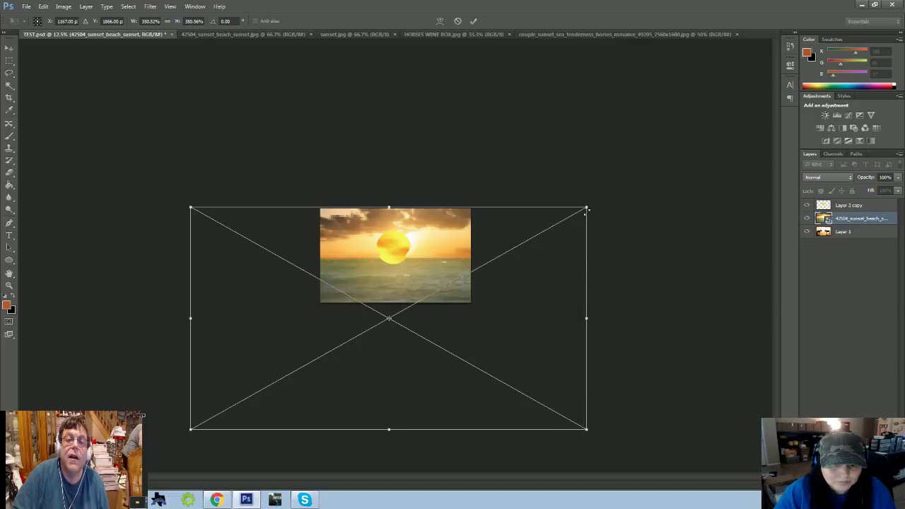
drag(586, 210, 582, 210)
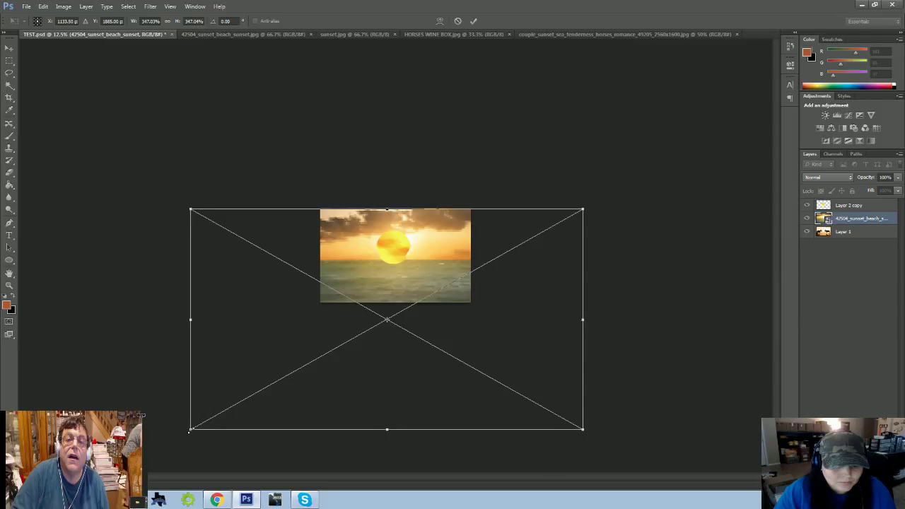
drag(190, 430, 196, 426)
drag(583, 429, 576, 429)
drag(196, 321, 200, 320)
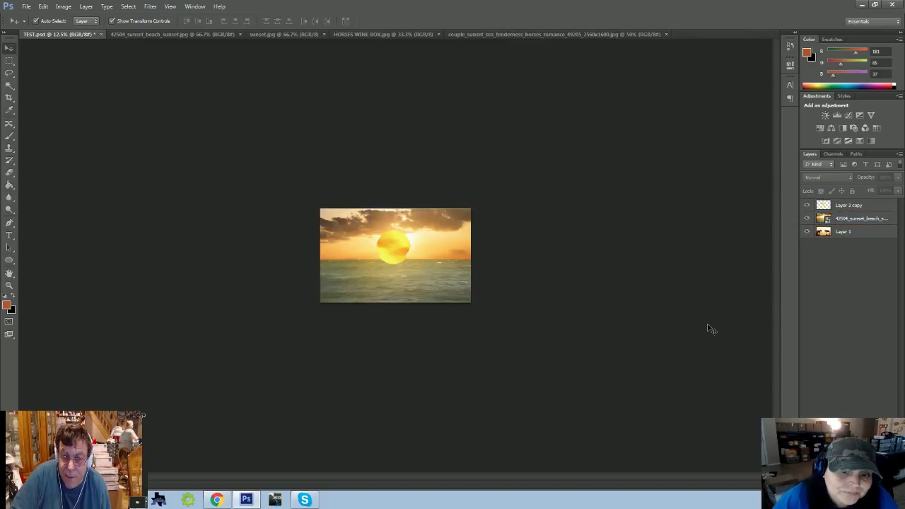
- Rasterize the placed 42504_sunset_beach_sunset layer and keep it selected for editing
right_click(867, 219)
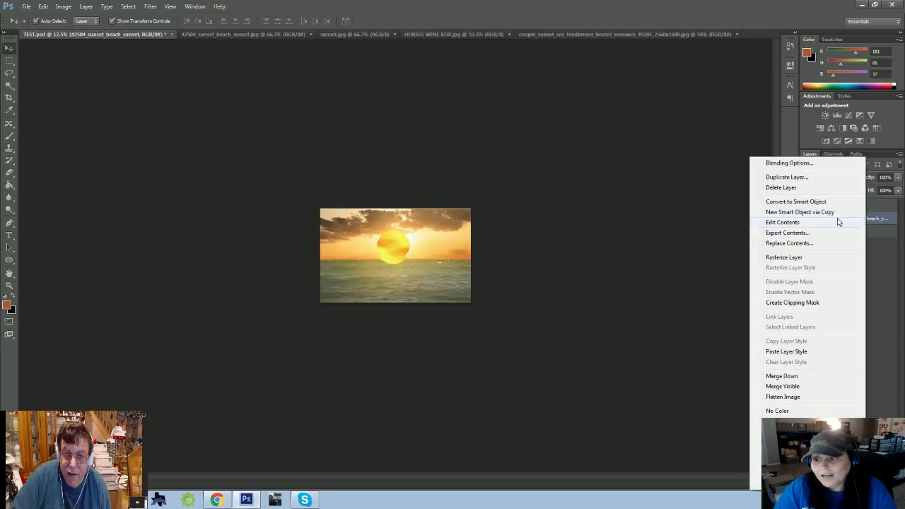
click(565, 264)
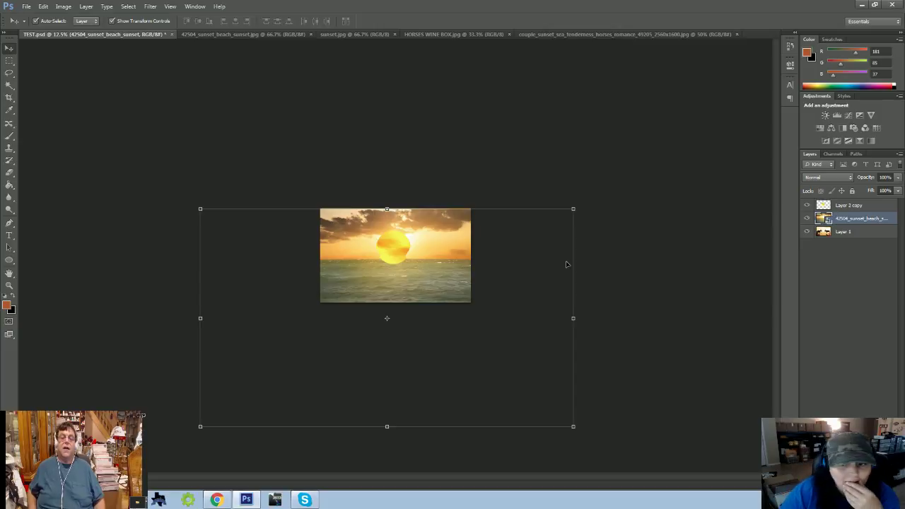
right_click(846, 220)
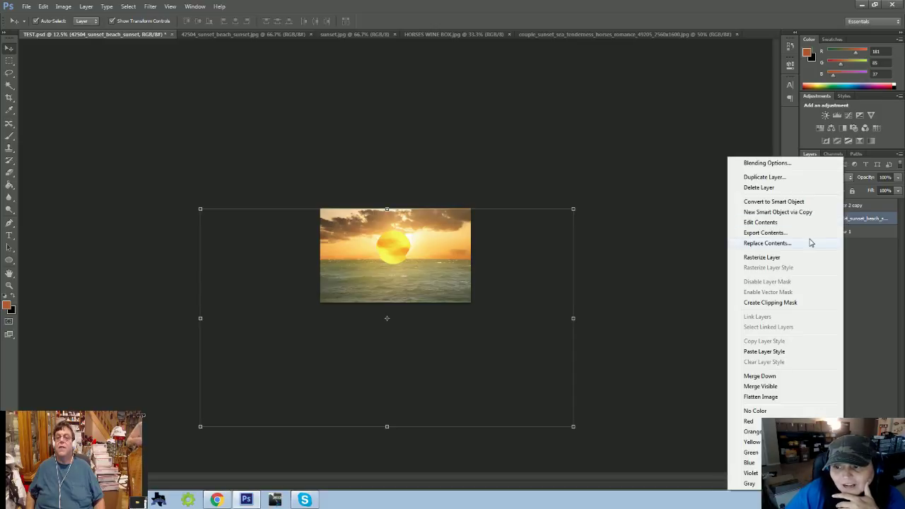
click(794, 257)
click(734, 249)
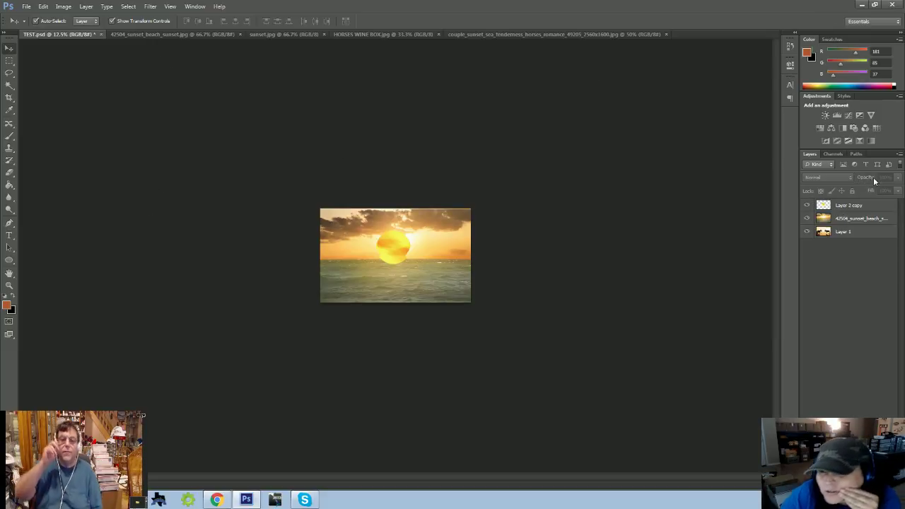
click(847, 225)
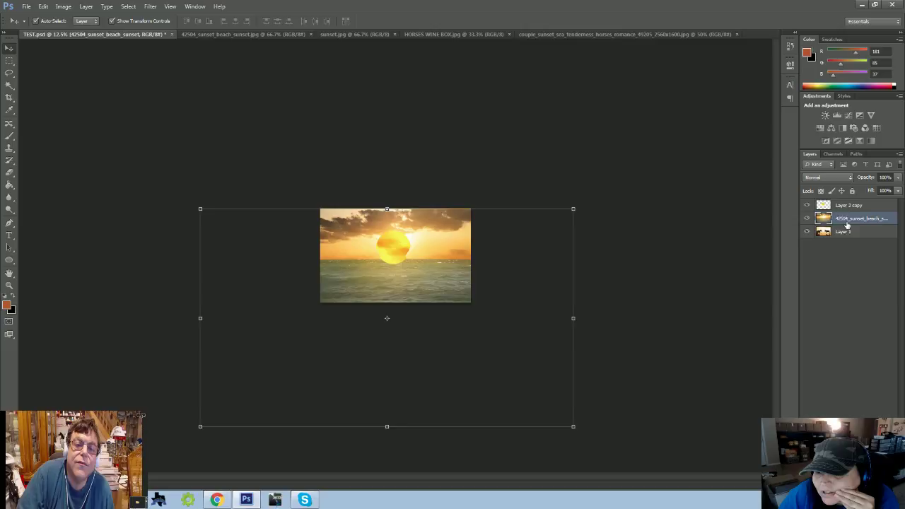
- Try the Overlay blend mode on the sunset beach layer and return it to Normal
click(834, 179)
click(814, 303)
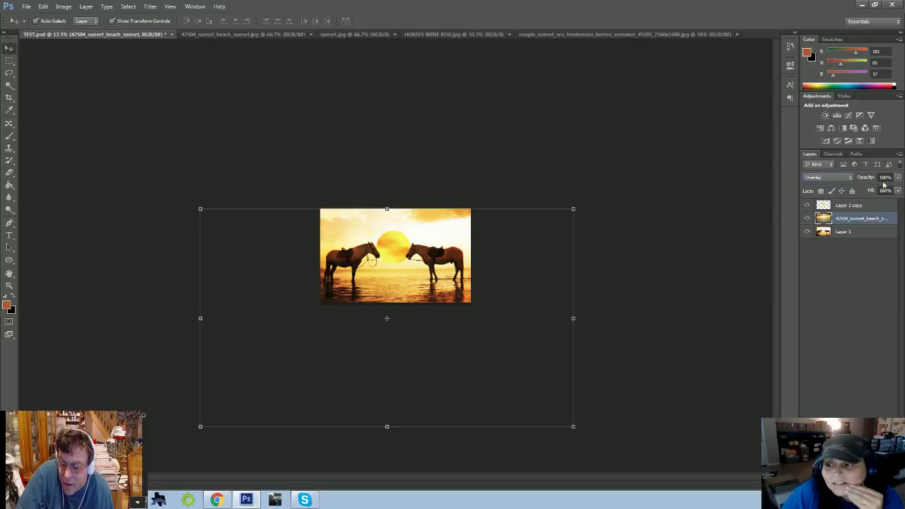
click(836, 177)
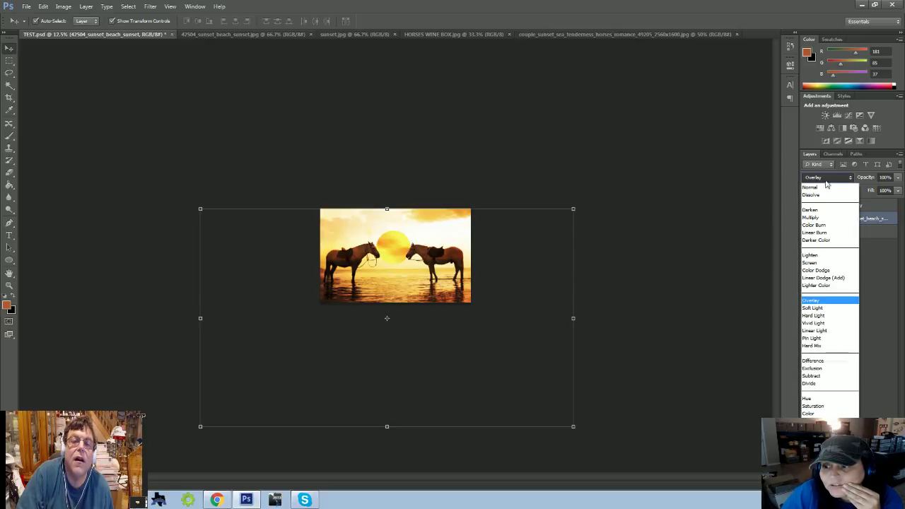
click(826, 190)
- Lower the sunset beach layer's opacity to 50% so the horses show through
click(897, 177)
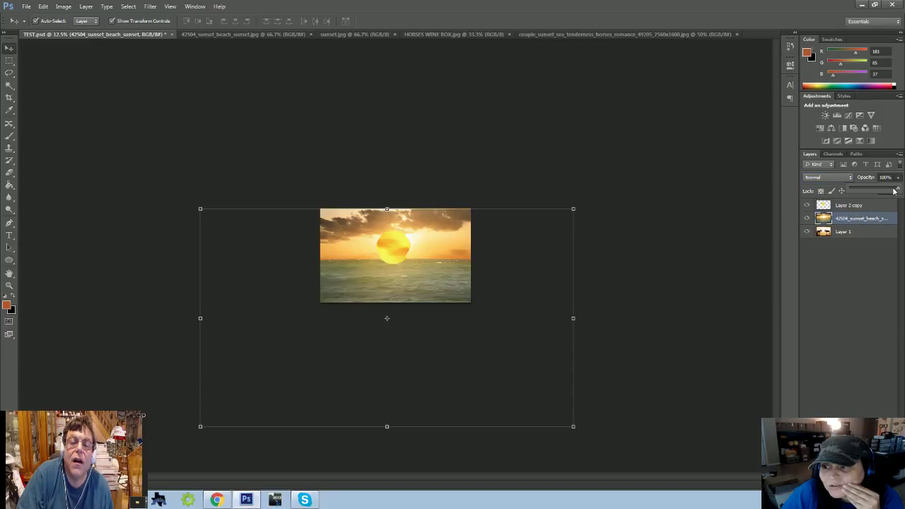
drag(896, 191, 882, 191)
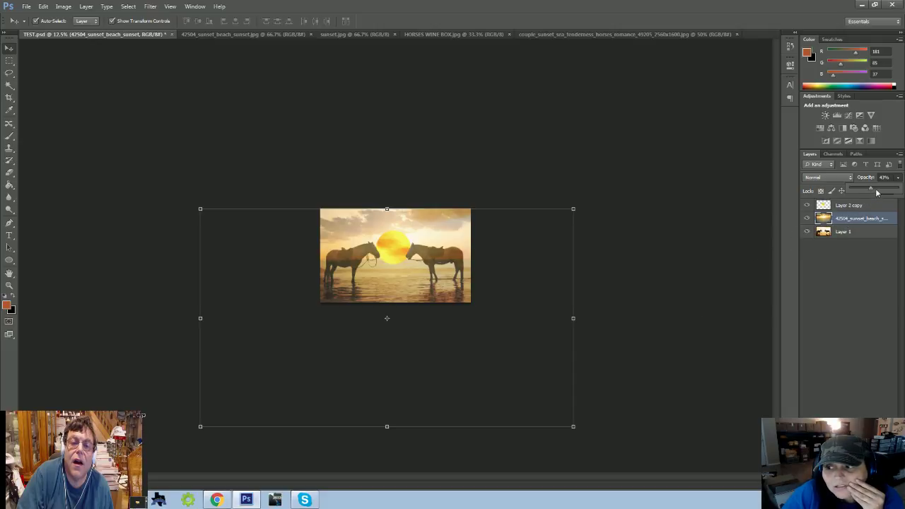
click(679, 283)
- Switch to the Eraser tool and choose a soft round brush tip
key(ctrl+plus)
key(ctrl+plus)
key(ctrl+plus)
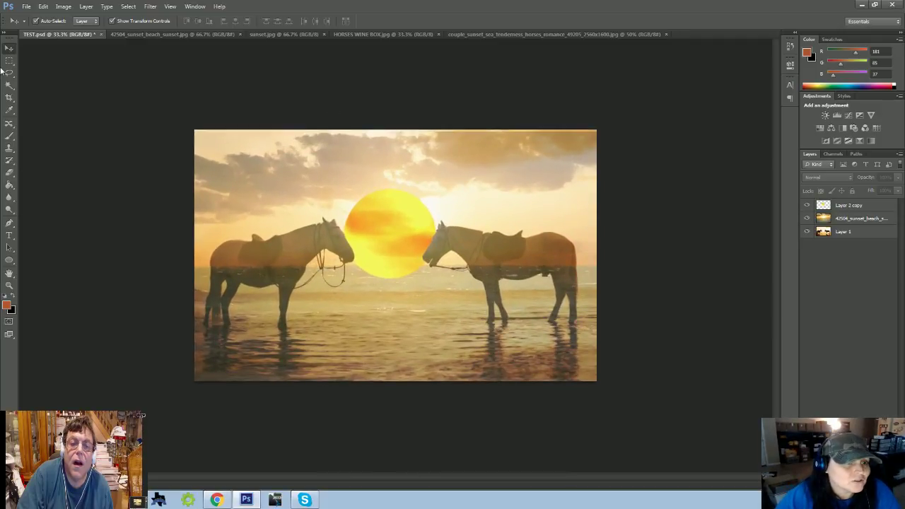
click(10, 169)
click(47, 21)
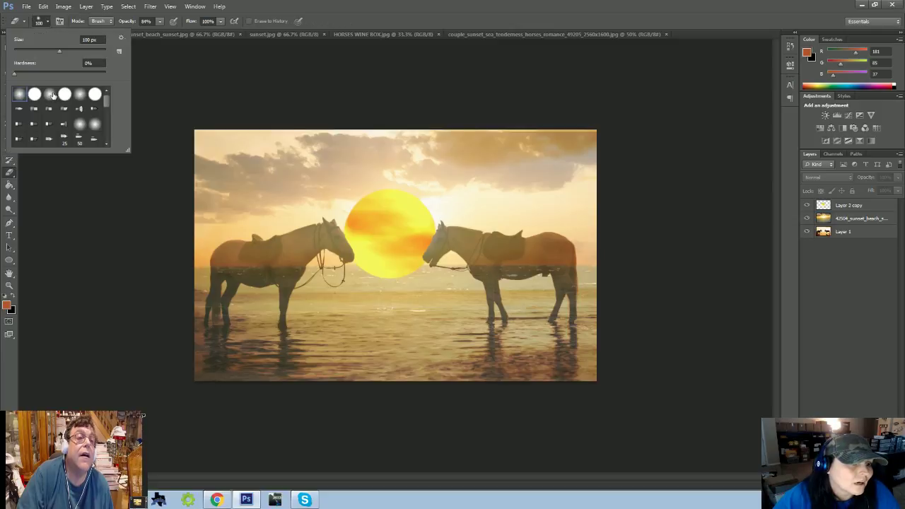
double_click(53, 95)
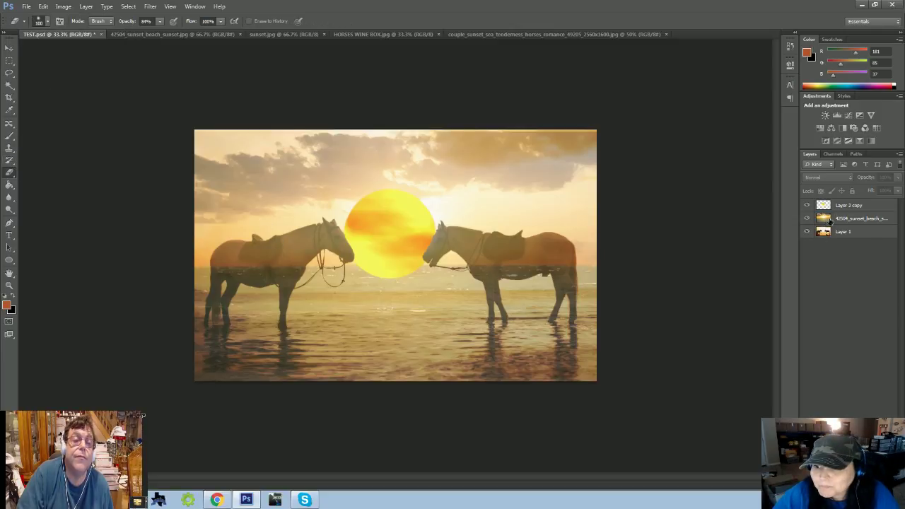
- Add a layer mask to the sunset beach layer and swap the colours to white foreground and black background
click(831, 220)
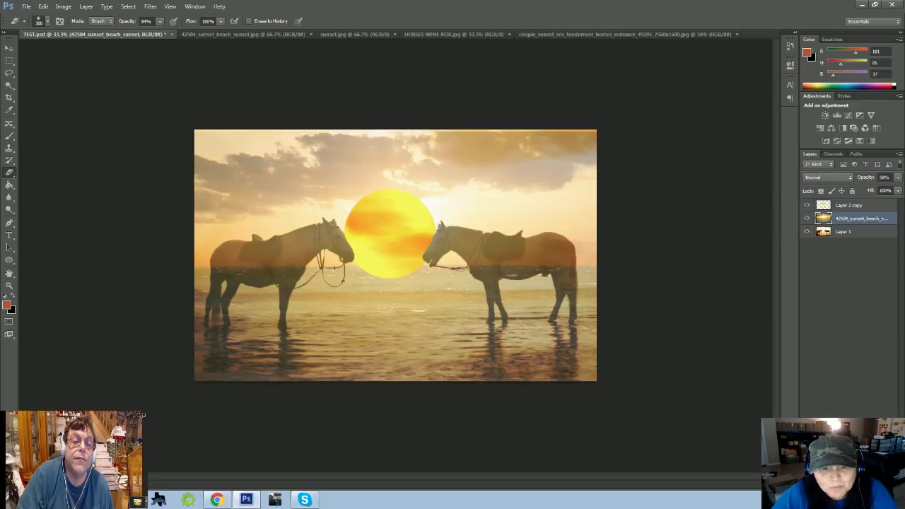
click(843, 485)
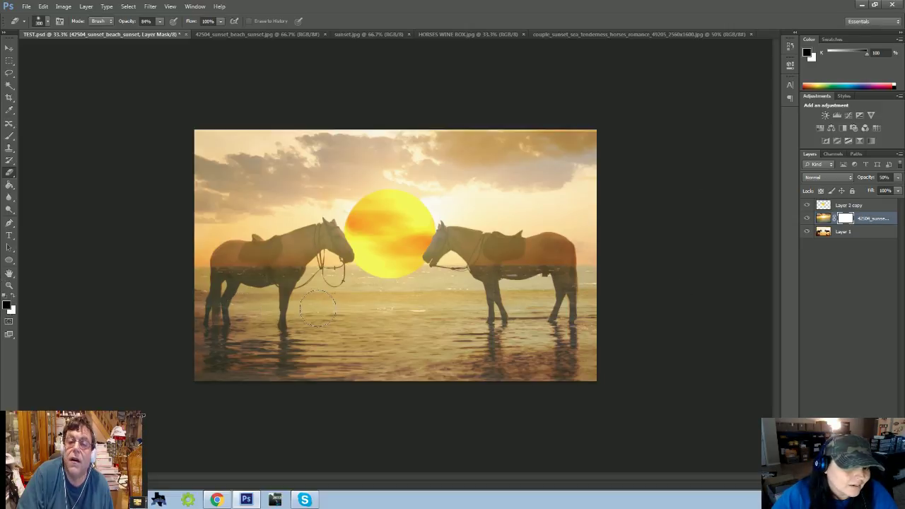
click(12, 299)
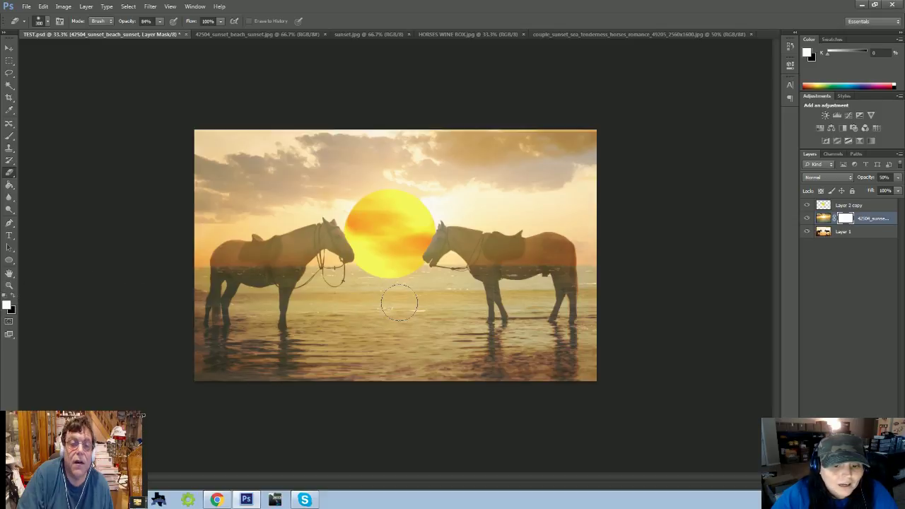
- Erase the sunset overlay from the water and the right horse on the layer mask, reducing the brush to 175 px
mouse_move(399, 303)
mouse_down()
mouse_move(234, 302)
mouse_move(428, 306)
mouse_move(196, 290)
mouse_move(351, 285)
mouse_move(201, 285)
mouse_move(260, 286)
mouse_move(353, 314)
mouse_move(299, 317)
mouse_move(150, 350)
mouse_move(319, 370)
mouse_move(707, 375)
mouse_move(334, 376)
mouse_move(221, 345)
mouse_move(618, 338)
mouse_move(537, 302)
mouse_move(513, 308)
mouse_up()
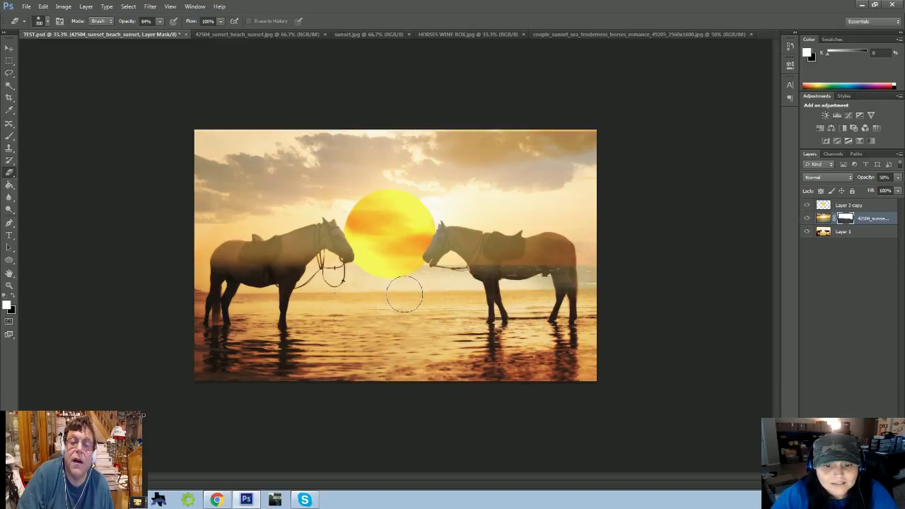
mouse_move(415, 285)
mouse_down()
mouse_move(642, 289)
mouse_move(460, 286)
mouse_move(632, 285)
mouse_move(482, 260)
mouse_move(542, 256)
mouse_move(522, 252)
mouse_move(536, 248)
mouse_move(581, 265)
mouse_move(468, 269)
mouse_move(470, 248)
mouse_move(446, 246)
mouse_move(453, 240)
mouse_move(466, 246)
mouse_move(450, 240)
mouse_move(433, 258)
mouse_up()
key(bracketleft)
key(bracketleft)
key(bracketleft)
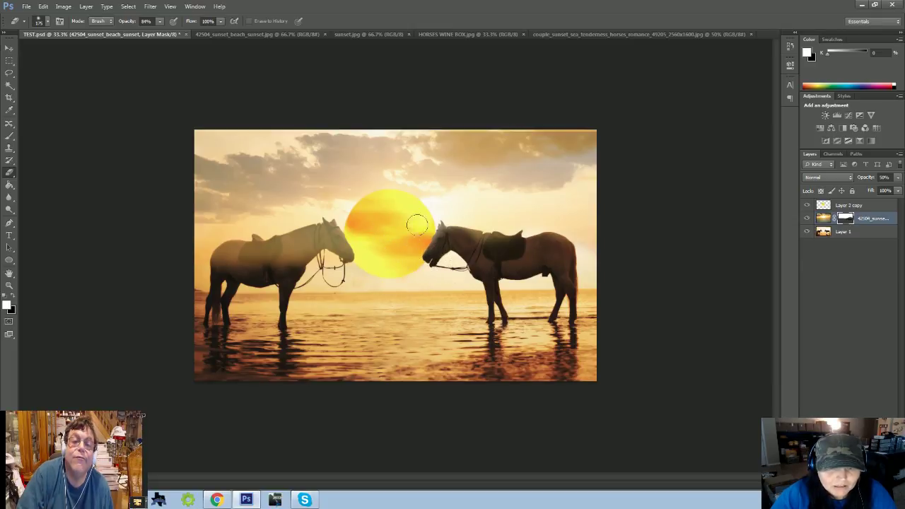
- Erase the sunset overlay from the left horse's head, neck, saddle, body and legs on the layer mask
drag(358, 259, 306, 224)
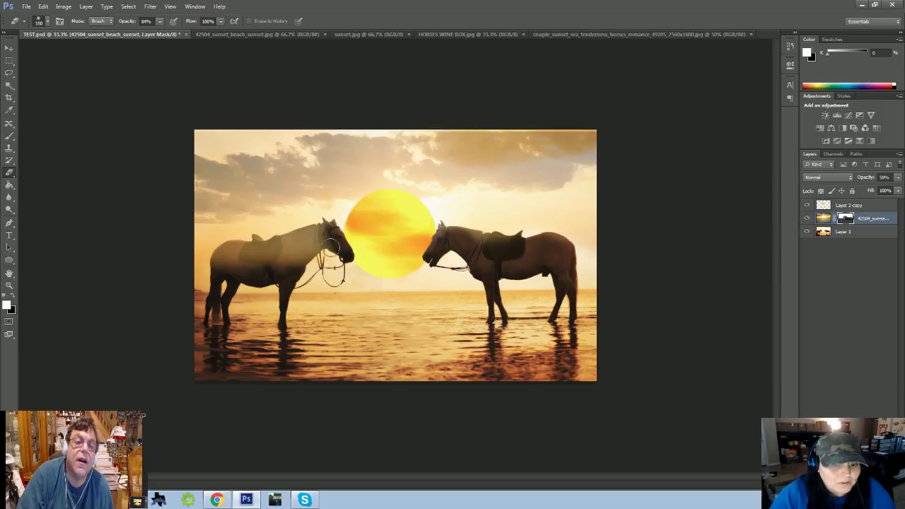
key(ctrl+plus)
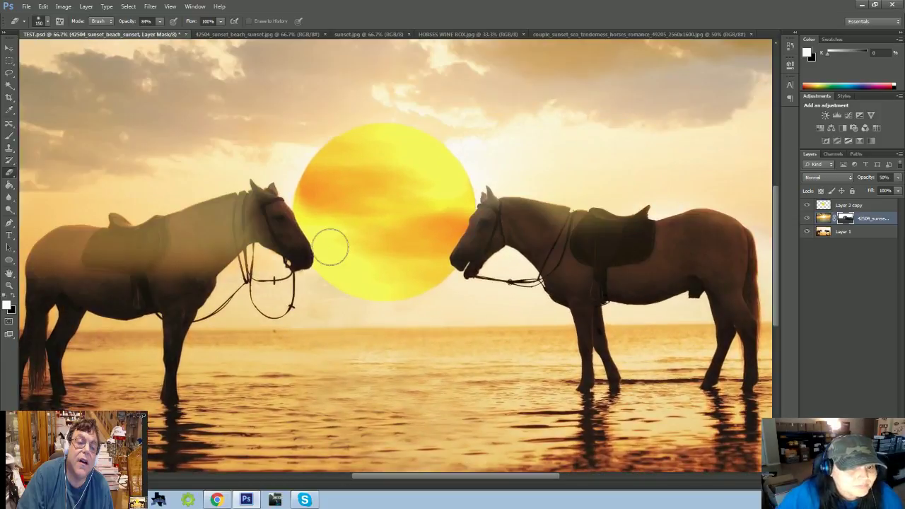
mouse_move(243, 227)
mouse_down()
mouse_move(203, 264)
mouse_move(251, 217)
mouse_move(198, 249)
mouse_move(211, 228)
mouse_move(249, 210)
mouse_move(182, 237)
mouse_move(233, 215)
mouse_move(161, 231)
mouse_move(150, 267)
mouse_move(185, 262)
mouse_move(193, 275)
mouse_move(174, 311)
mouse_move(205, 272)
mouse_move(120, 288)
mouse_move(171, 292)
mouse_move(102, 295)
mouse_move(154, 263)
mouse_move(83, 266)
mouse_move(134, 245)
mouse_move(100, 238)
mouse_move(155, 239)
mouse_move(99, 241)
mouse_move(111, 228)
mouse_move(145, 241)
mouse_move(95, 242)
mouse_move(52, 258)
mouse_move(90, 249)
mouse_move(51, 282)
mouse_move(51, 257)
mouse_move(42, 282)
mouse_move(40, 260)
mouse_move(57, 244)
mouse_move(126, 244)
mouse_move(89, 290)
mouse_move(91, 276)
mouse_move(165, 298)
mouse_move(179, 256)
mouse_move(169, 356)
mouse_move(172, 304)
mouse_move(46, 304)
mouse_move(60, 261)
mouse_move(32, 334)
mouse_move(34, 306)
mouse_move(71, 262)
mouse_move(54, 340)
mouse_up()
scroll(91, 274, down, 2)
scroll(219, 393, left, 5)
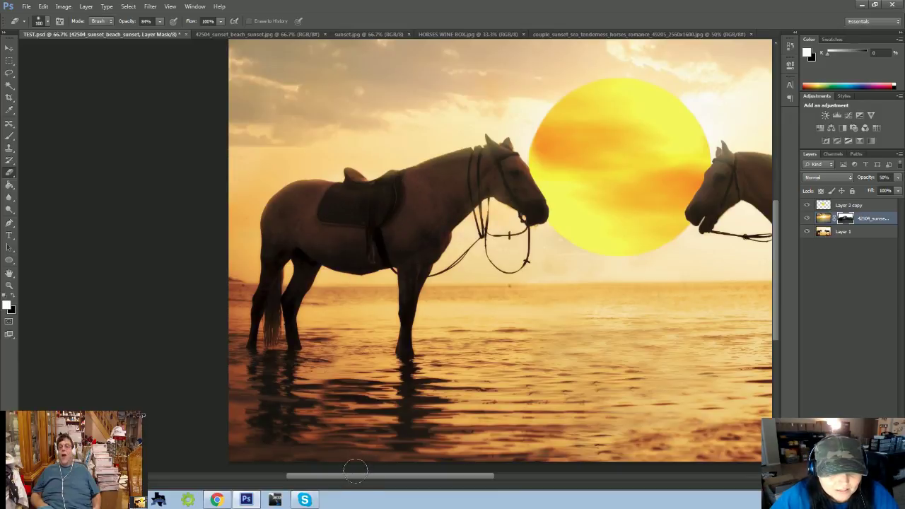
- Erase the remaining haze from the right horse's head, neck, saddle and hindquarters on the layer mask with smaller brushes
drag(358, 474, 381, 475)
key(ctrl+shift+h)
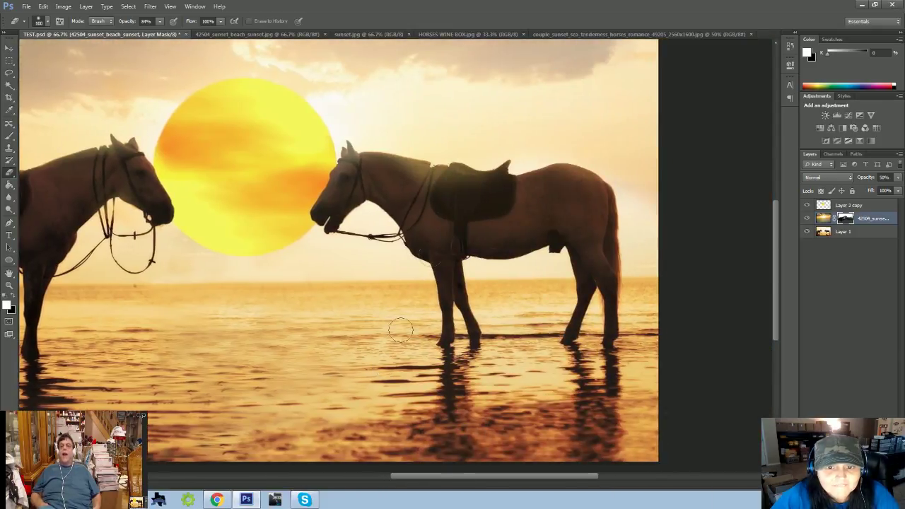
mouse_move(437, 197)
mouse_down()
mouse_move(460, 197)
mouse_move(410, 192)
mouse_move(492, 187)
mouse_move(362, 167)
mouse_move(335, 188)
mouse_move(348, 150)
mouse_up()
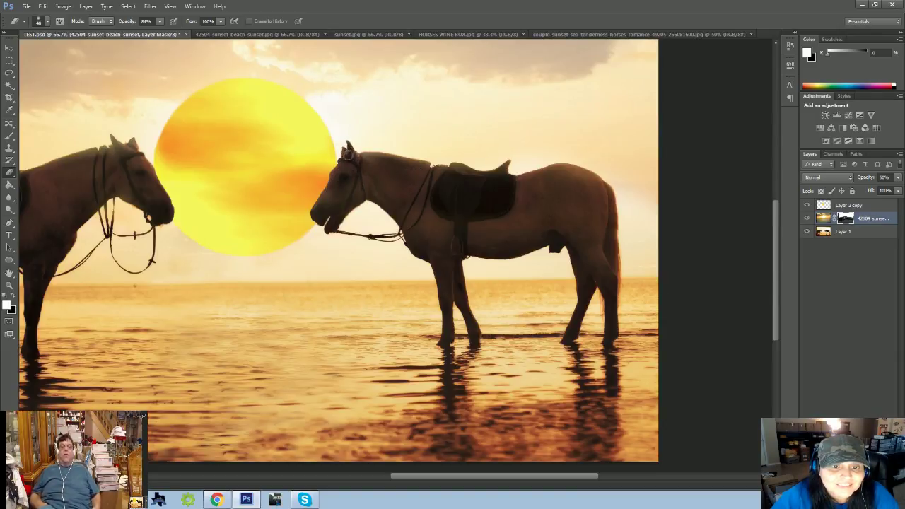
mouse_move(346, 184)
mouse_down()
mouse_move(330, 225)
mouse_move(357, 200)
mouse_up()
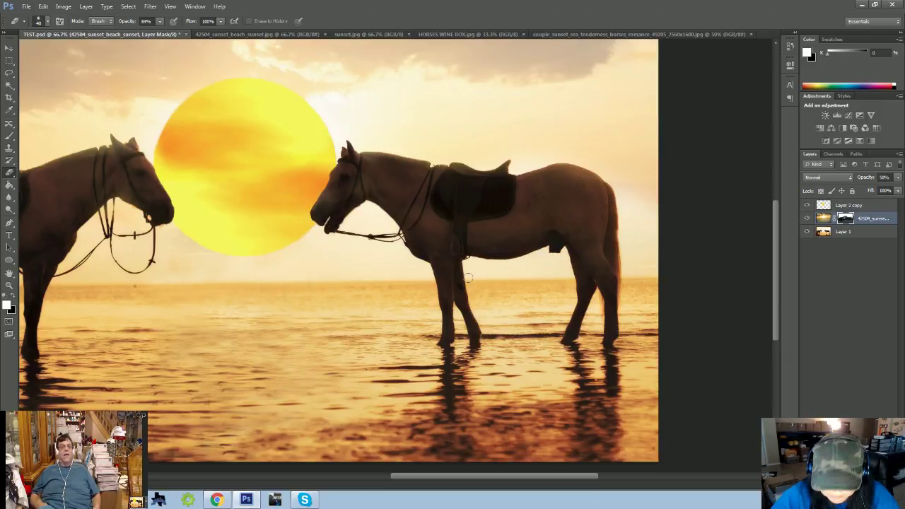
mouse_move(426, 167)
mouse_down()
mouse_move(504, 170)
mouse_move(515, 183)
mouse_up()
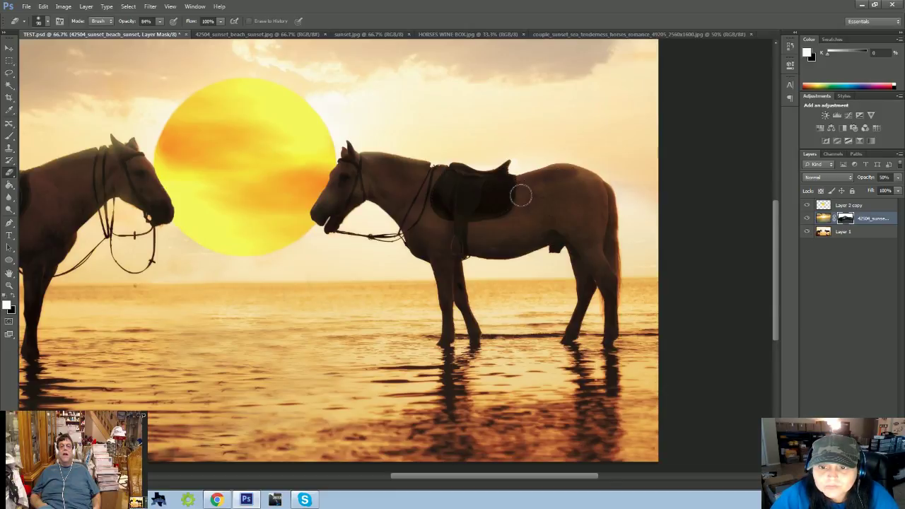
mouse_move(519, 194)
mouse_down()
mouse_move(581, 190)
mouse_move(521, 233)
mouse_move(590, 227)
mouse_move(591, 247)
mouse_move(570, 184)
mouse_move(594, 196)
mouse_move(576, 174)
mouse_move(598, 191)
mouse_move(610, 246)
mouse_up()
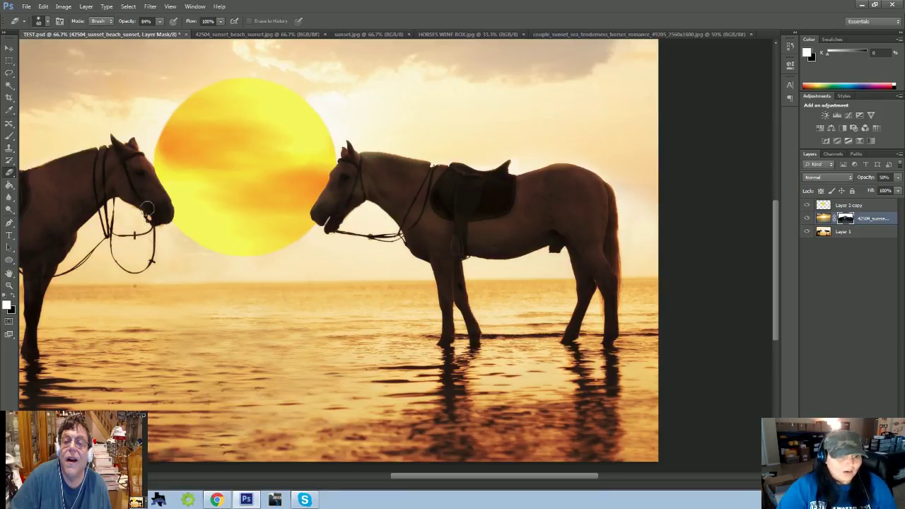
key(ctrl+minus)
key(ctrl+minus)
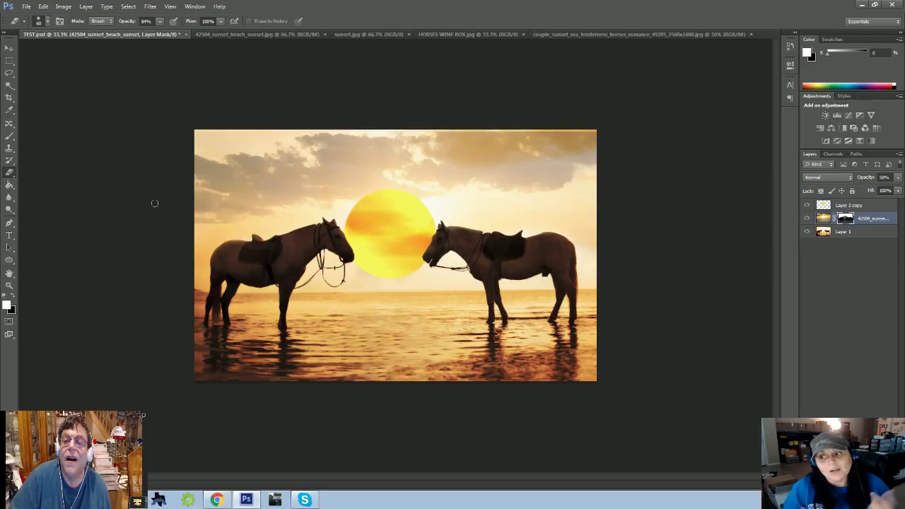
- Compare the composite with the finished HORSES WINE BOX.jpg and the original couple sunset horses photo, and return to TEST.psd
click(467, 36)
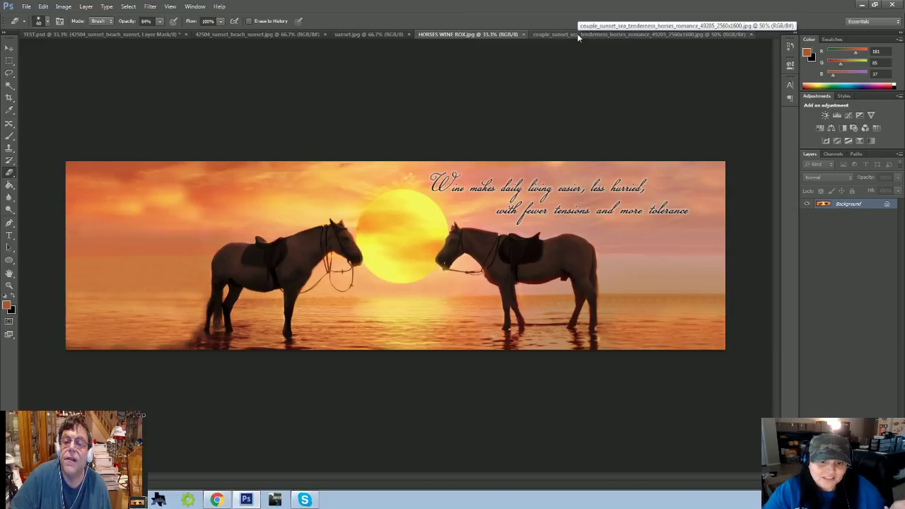
click(577, 34)
click(493, 35)
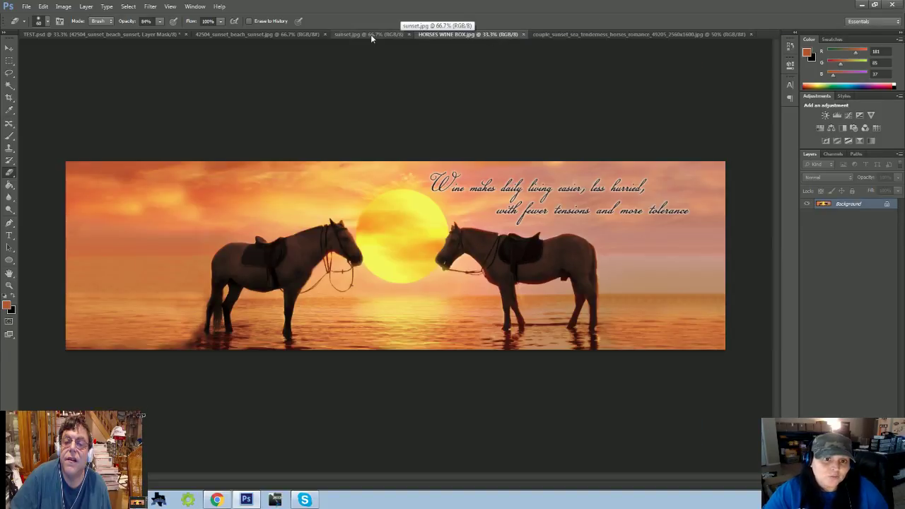
click(111, 34)
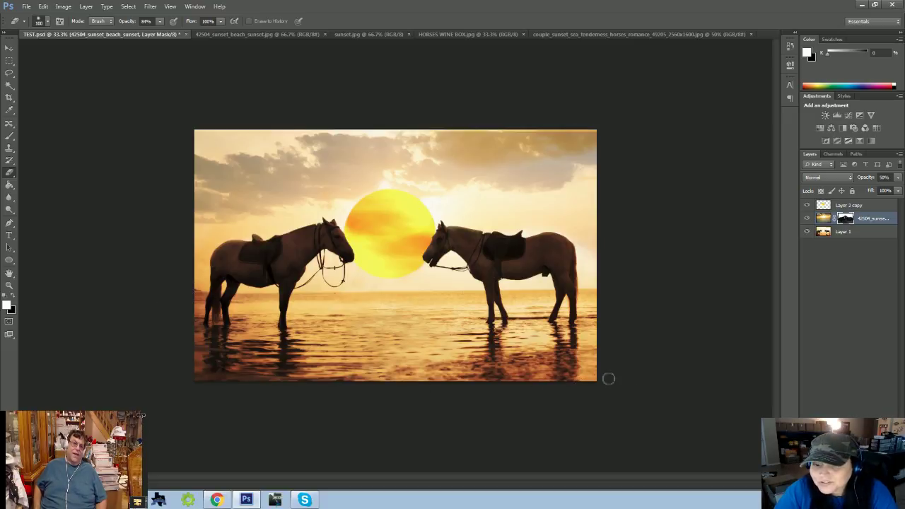
- Enlarge the Eraser brush to 1200 px over the lower water and shrink it to 300 px
key(bracketright)
key(bracketright)
key(bracketright)
key(bracketright)
key(bracketright)
key(bracketright)
key(bracketright)
key(bracketright)
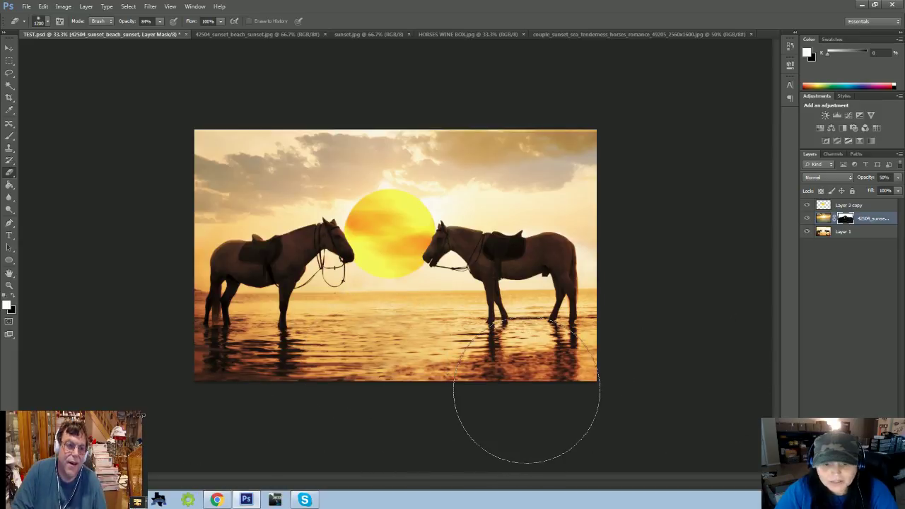
key(bracketleft)
key(bracketleft)
key(bracketleft)
key(bracketleft)
key(bracketleft)
key(bracketleft)
key(bracketleft)
key(bracketleft)
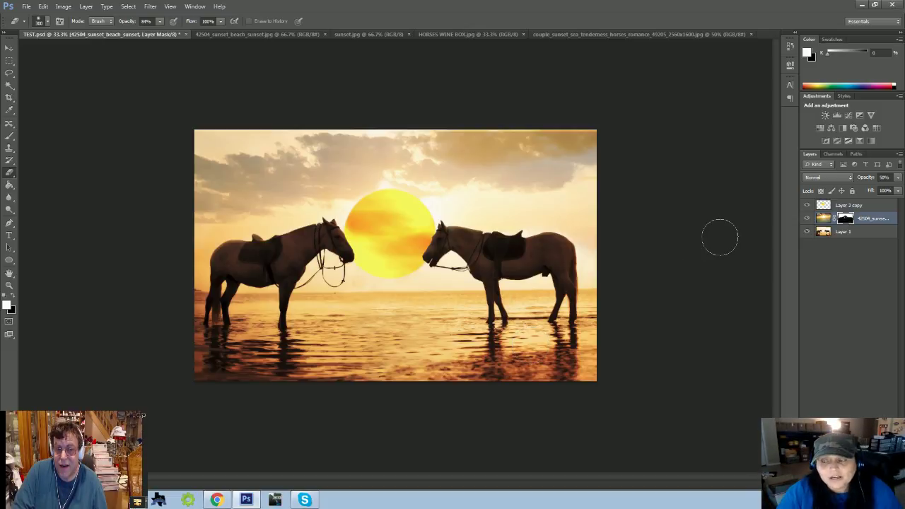
- Apply the layer mask permanently to the sunset beach layer
right_click(853, 222)
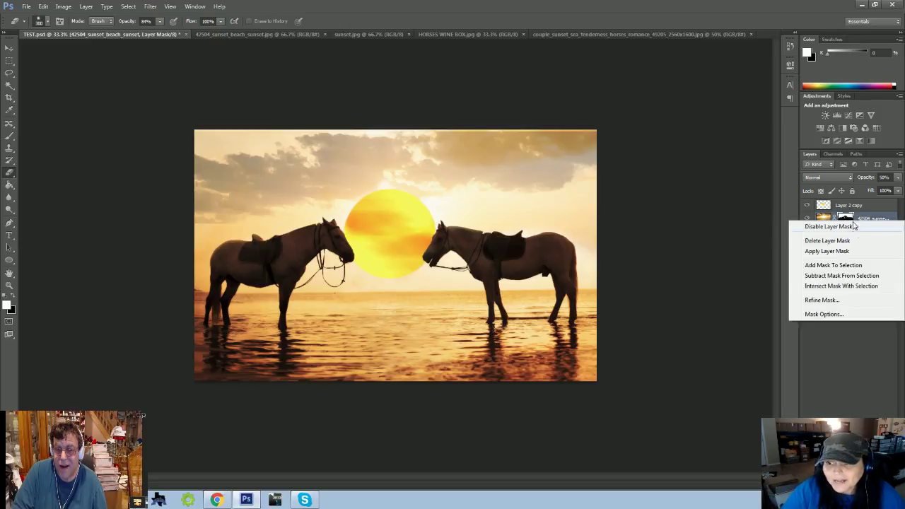
click(859, 252)
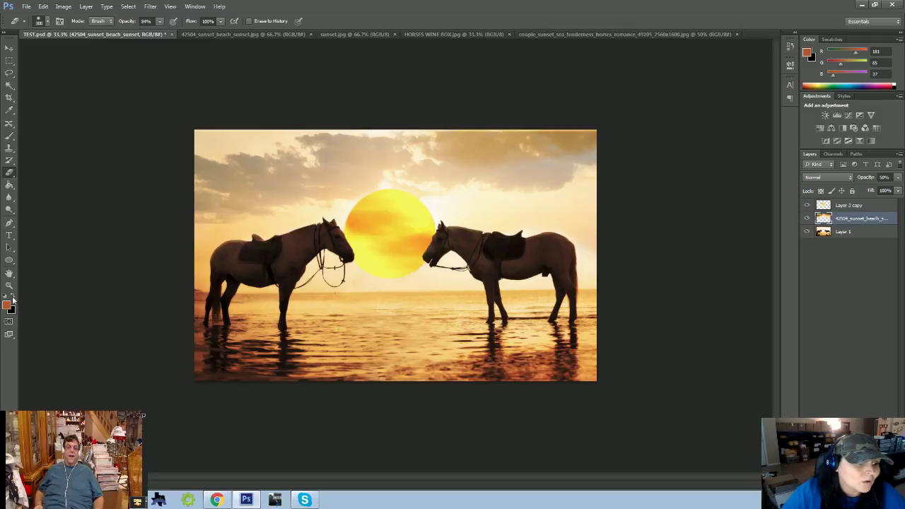
- Switch to the Clone Stamp tool and enlarge its brush to 300 px for the sky
click(9, 148)
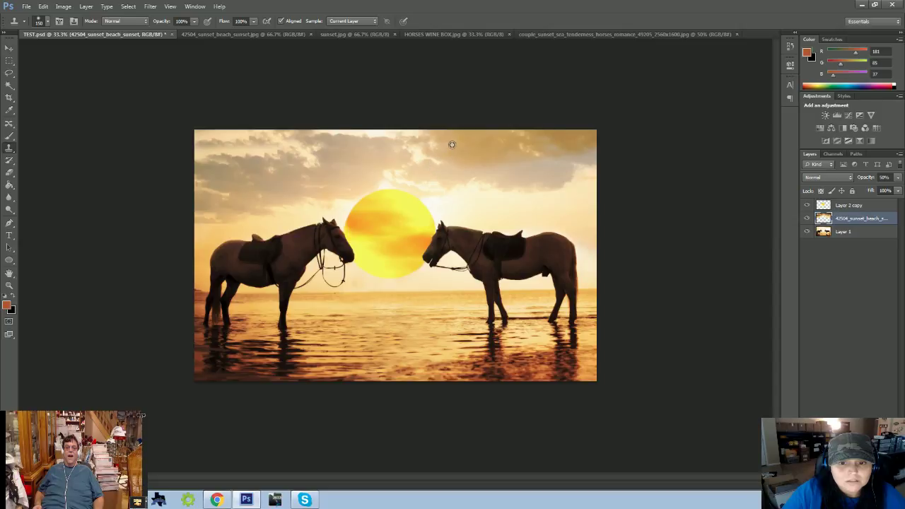
key(bracketright)
key(bracketright)
key(bracketright)
key(bracketright)
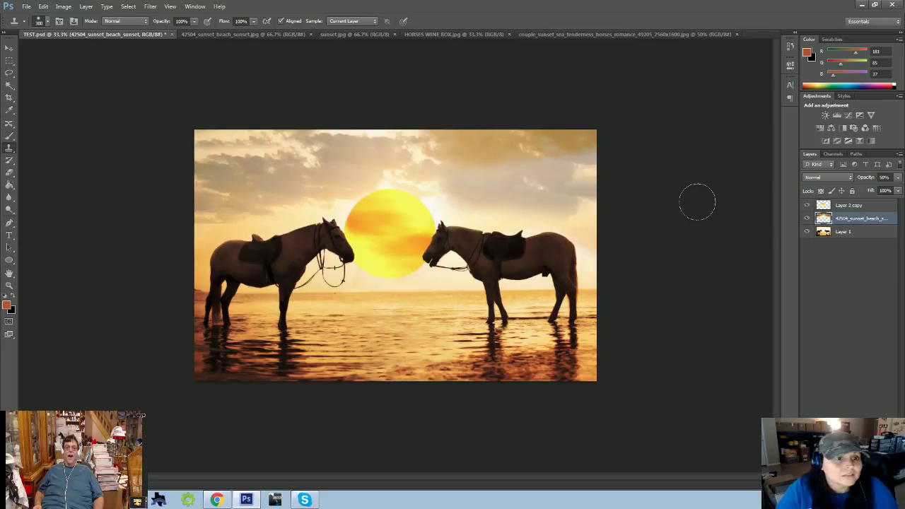
- Undo the cloned clouds, try another clone stroke across the sky above the right horse, and undo it too
click(43, 7)
click(57, 34)
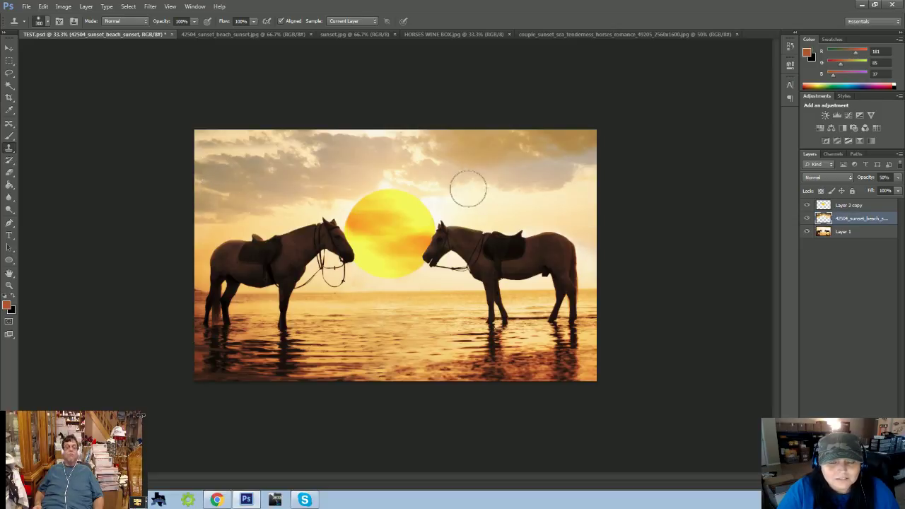
drag(467, 188, 586, 182)
key(ctrl+z)
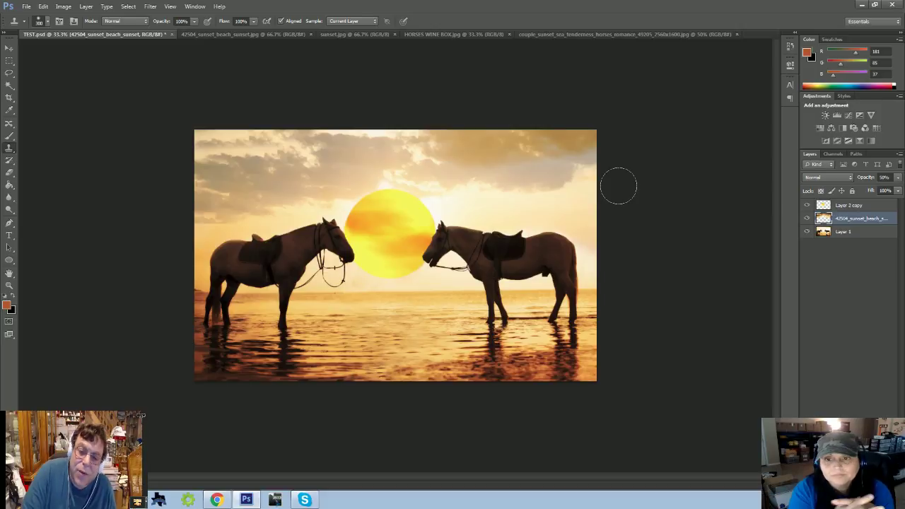
- Review the HORSES WINE BOX.jpg reference and add a new blank layer above the sunset beach layer in TEST.psd
click(447, 34)
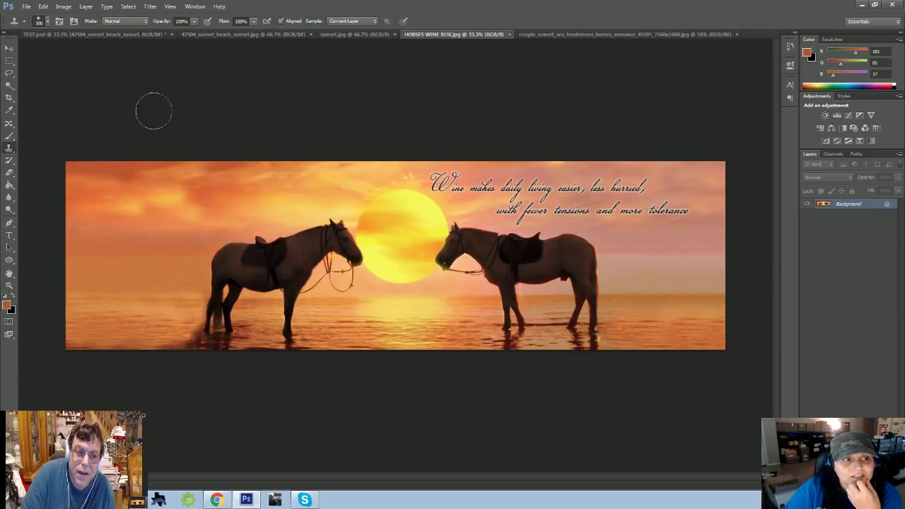
click(51, 35)
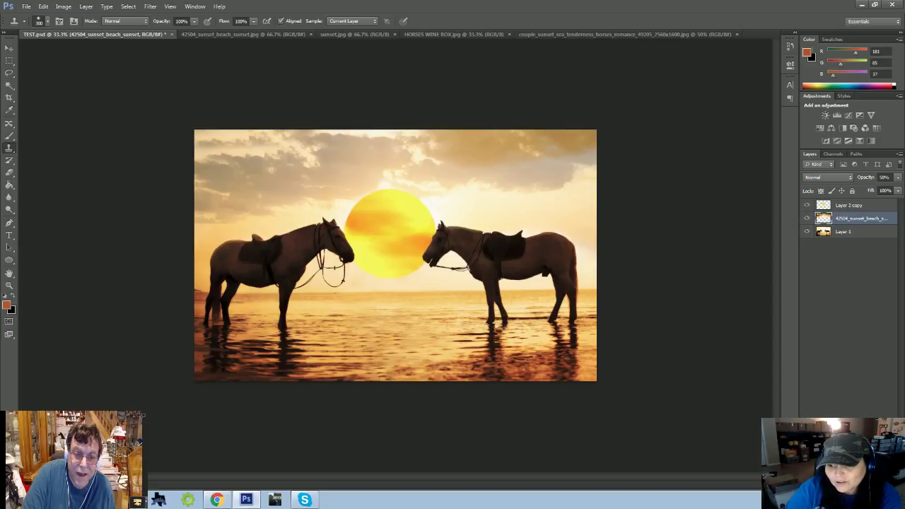
key(ctrl+shift+alt+n)
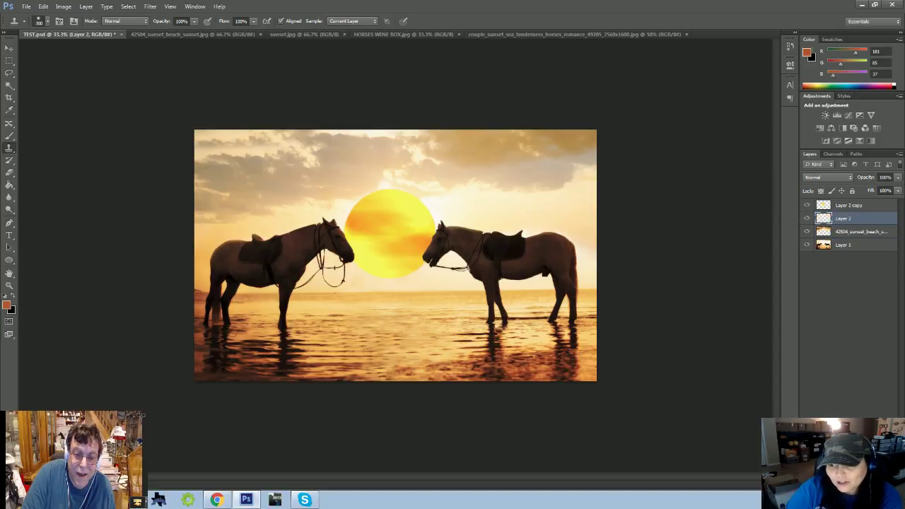
- Sample the sun's orange, faac08, as the foreground colour
click(6, 306)
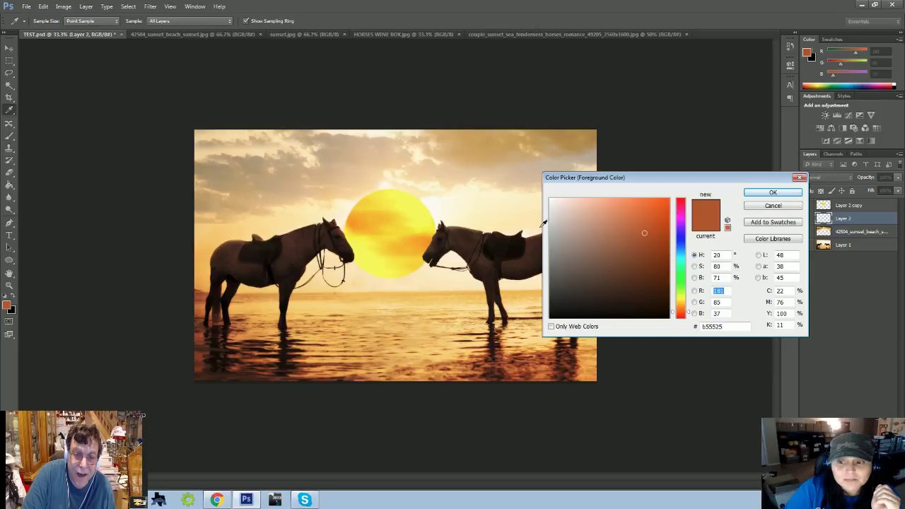
click(413, 227)
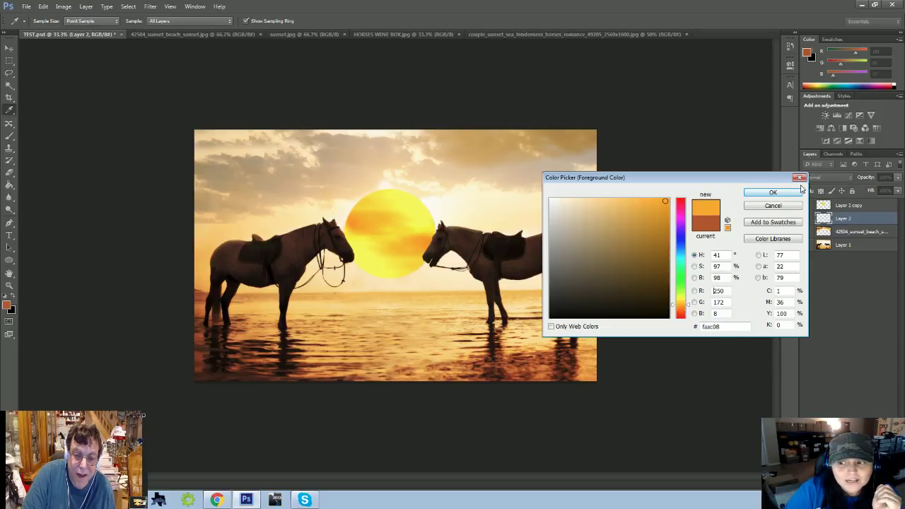
click(773, 193)
key(s)
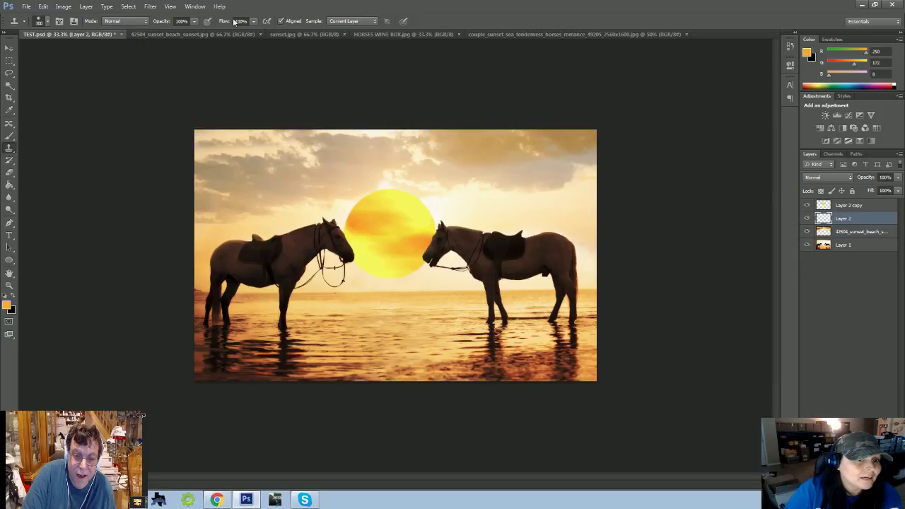
- Lower the Clone Stamp's opacity to 30%, then switch to the Brush tool at 500 px and 31% opacity
drag(196, 25, 179, 33)
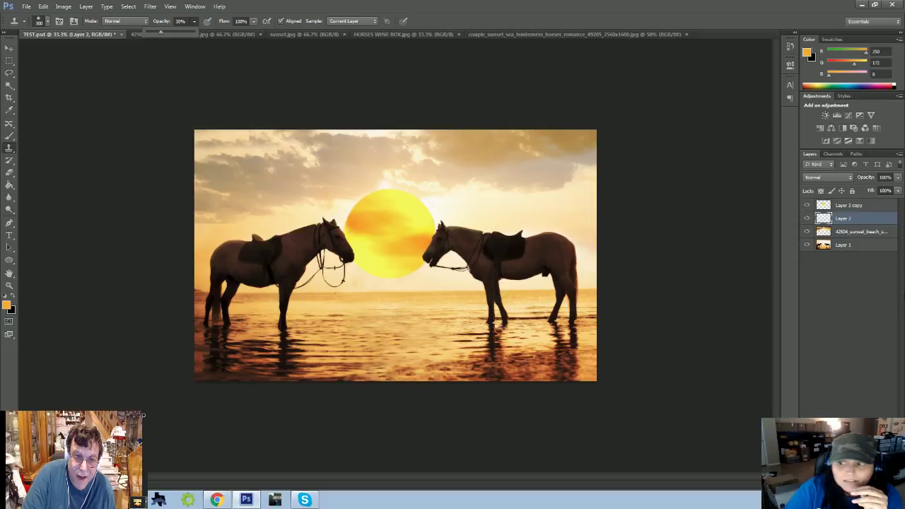
click(9, 135)
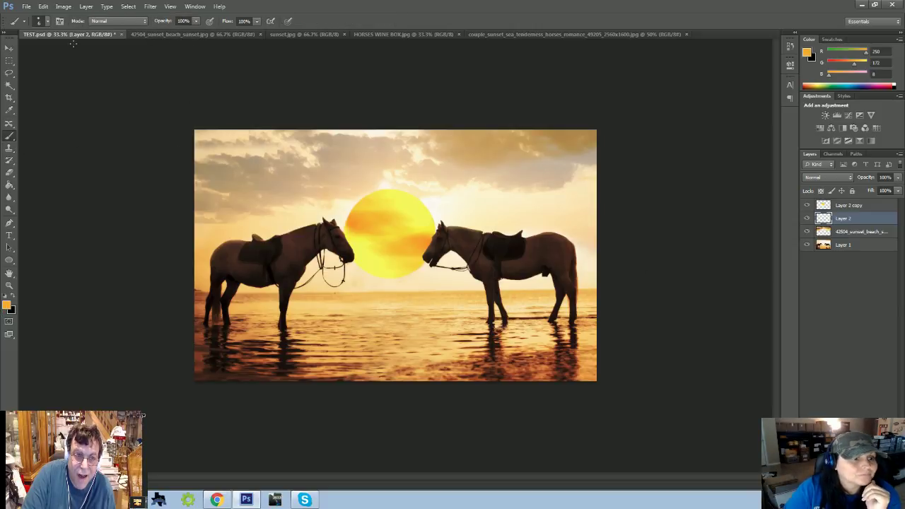
click(48, 21)
double_click(78, 96)
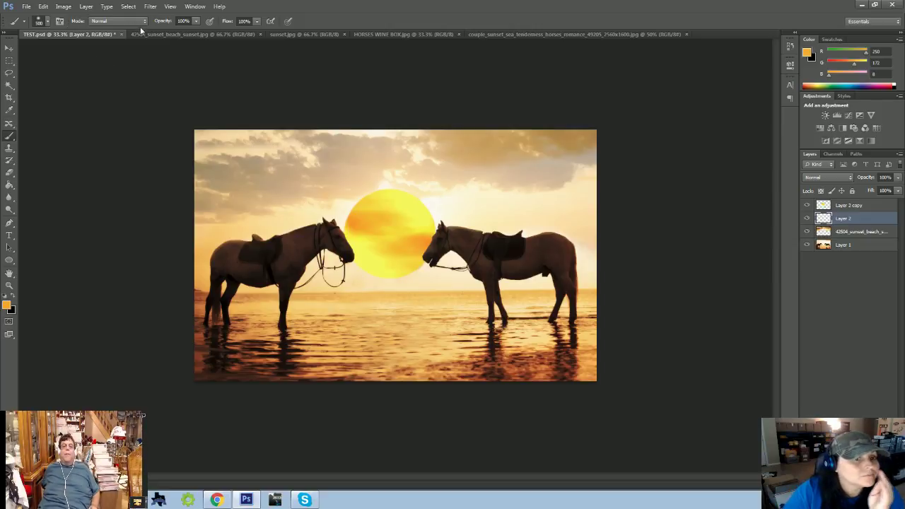
click(195, 22)
drag(192, 33, 168, 35)
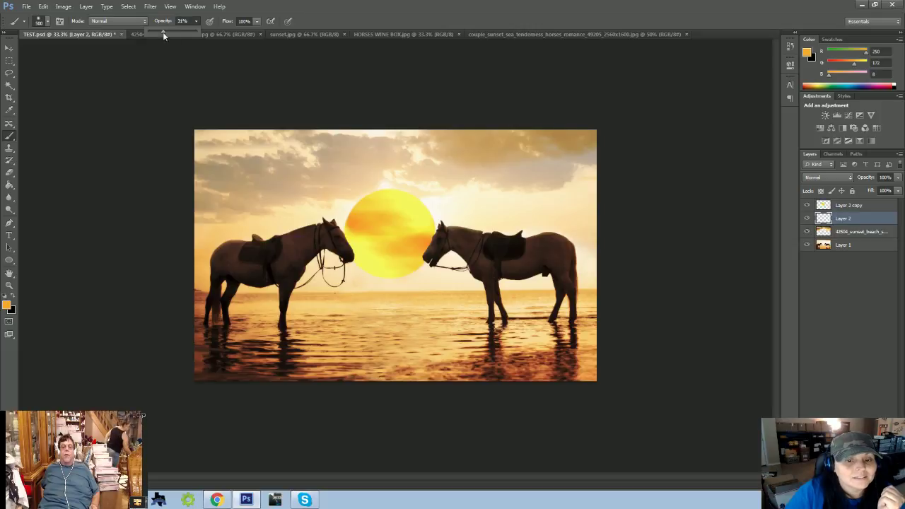
click(205, 170)
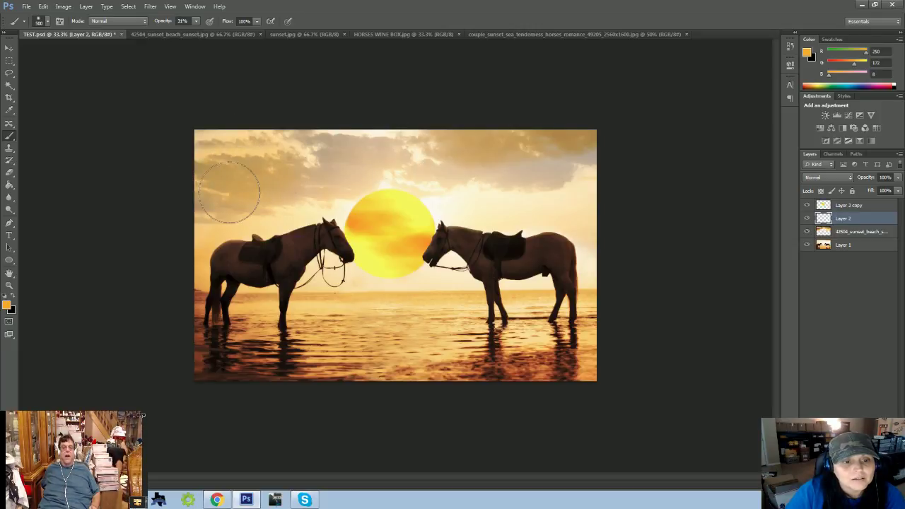
- Paint translucent orange across the clouds and around the sun and horses' heads, varying the brush between about 100 and 200 px
mouse_move(228, 191)
mouse_down()
mouse_move(195, 181)
mouse_move(202, 168)
mouse_move(430, 148)
mouse_move(555, 178)
mouse_move(590, 202)
mouse_up()
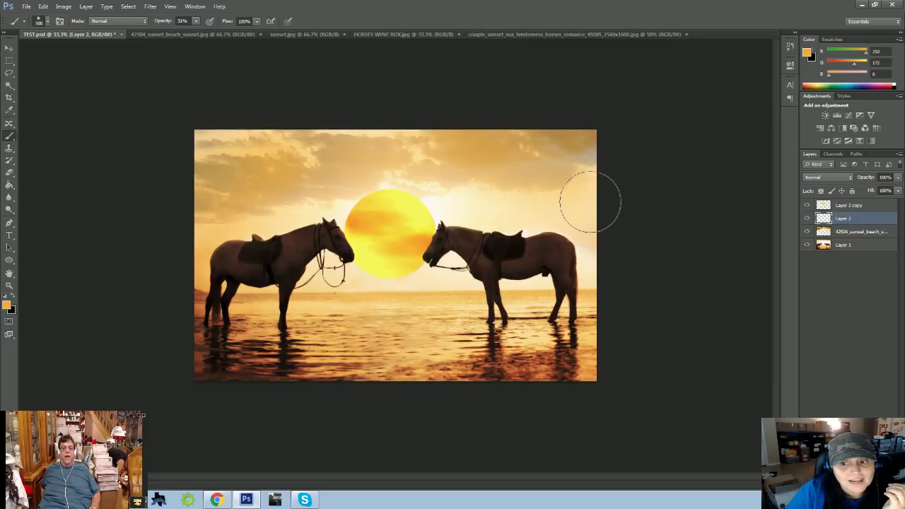
key(bracketleft)
key(bracketleft)
key(bracketleft)
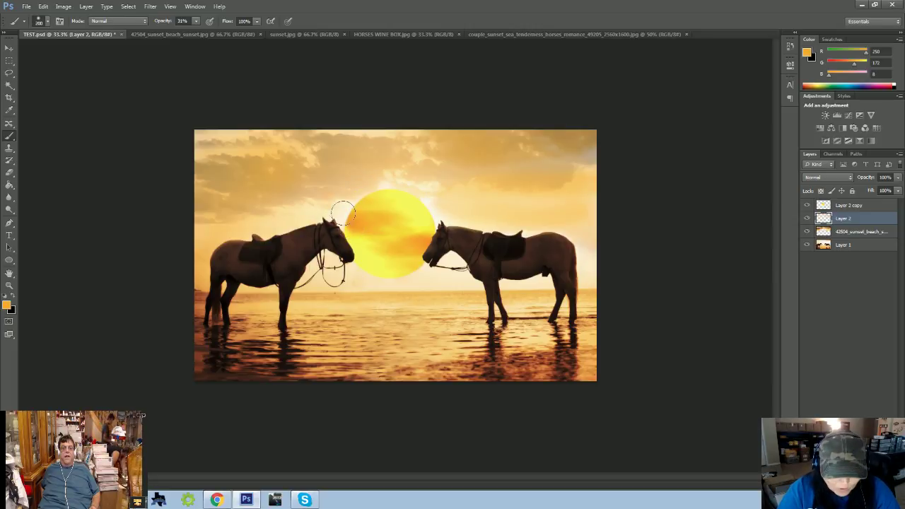
key(bracketleft)
key(bracketleft)
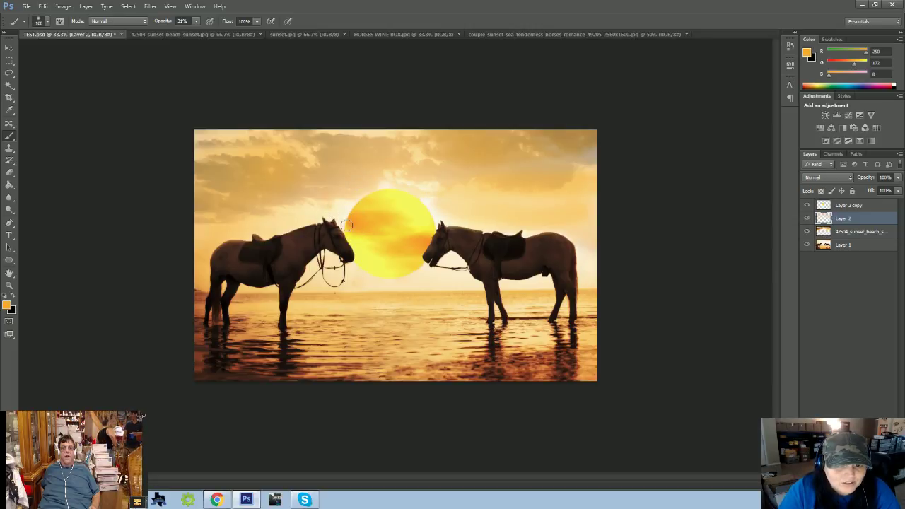
key(bracketleft)
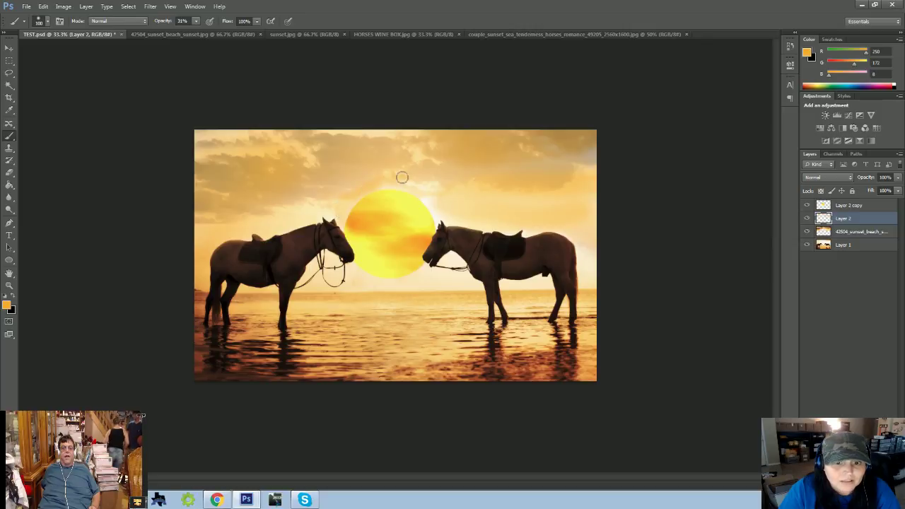
key(bracketright)
key(bracketright)
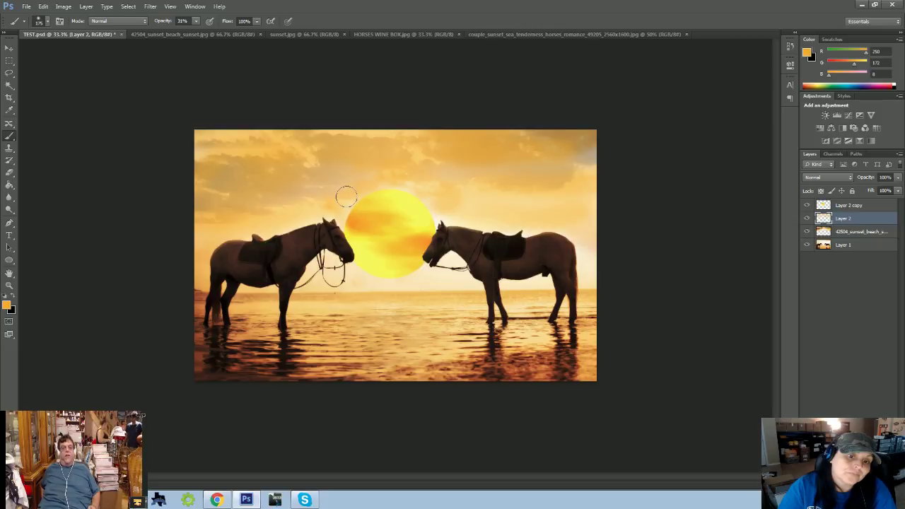
- Step back the last brush stroke and erase the remaining orange paint from the sky on Layer 3
click(43, 6)
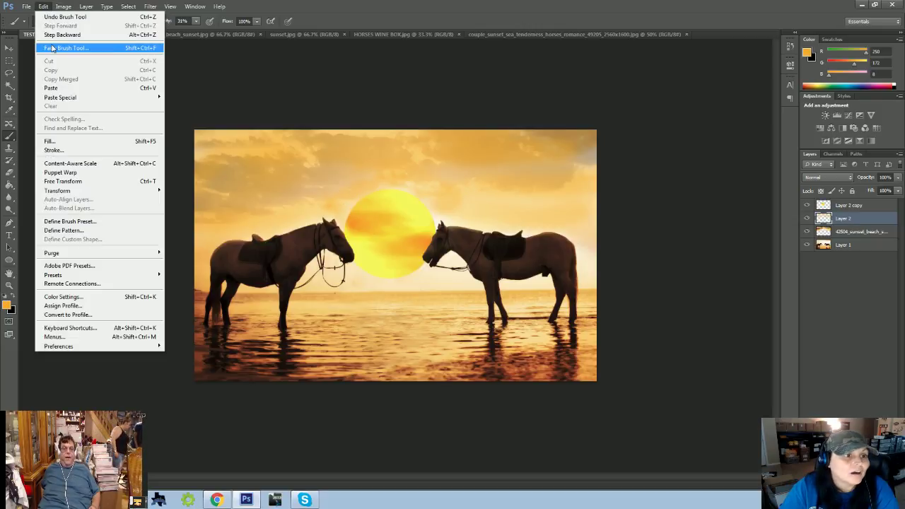
click(54, 35)
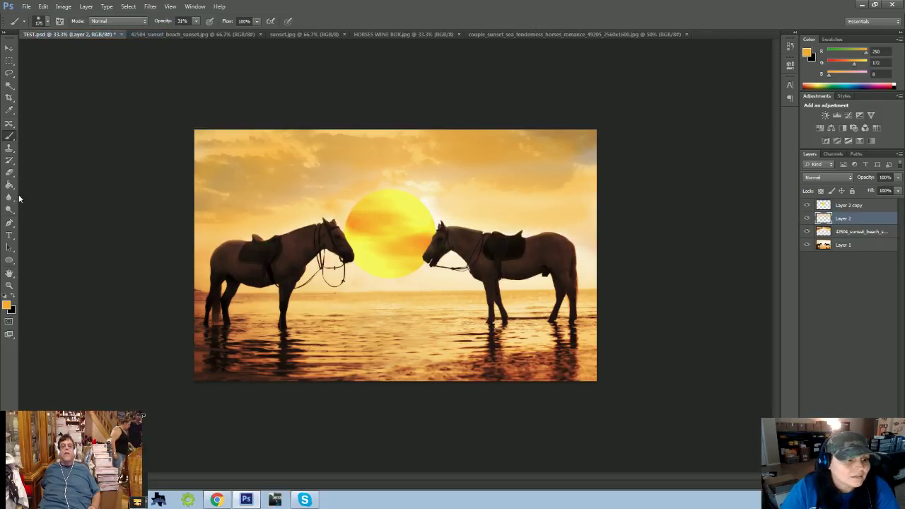
click(9, 172)
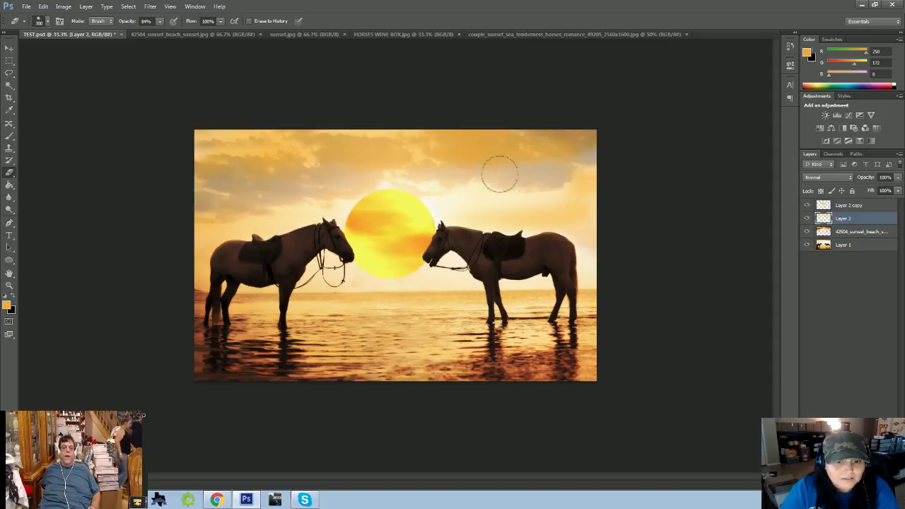
mouse_move(500, 174)
mouse_down()
mouse_move(141, 125)
mouse_move(613, 151)
mouse_up()
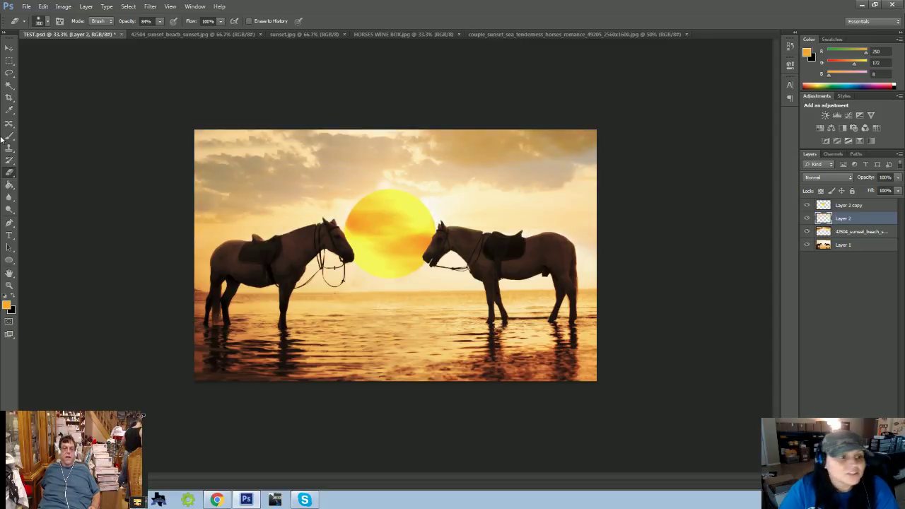
- Sample the sun's bright yellow, fbf73c, as the foreground colour
click(10, 305)
click(403, 201)
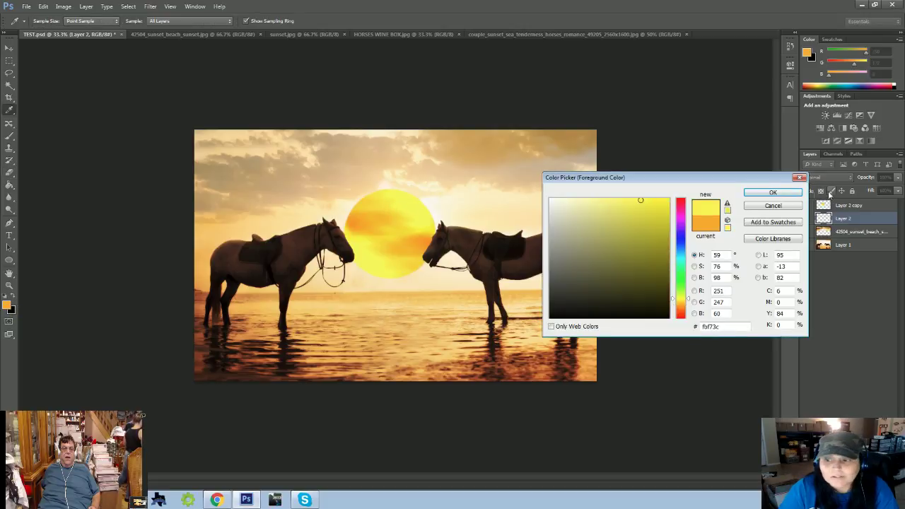
click(776, 193)
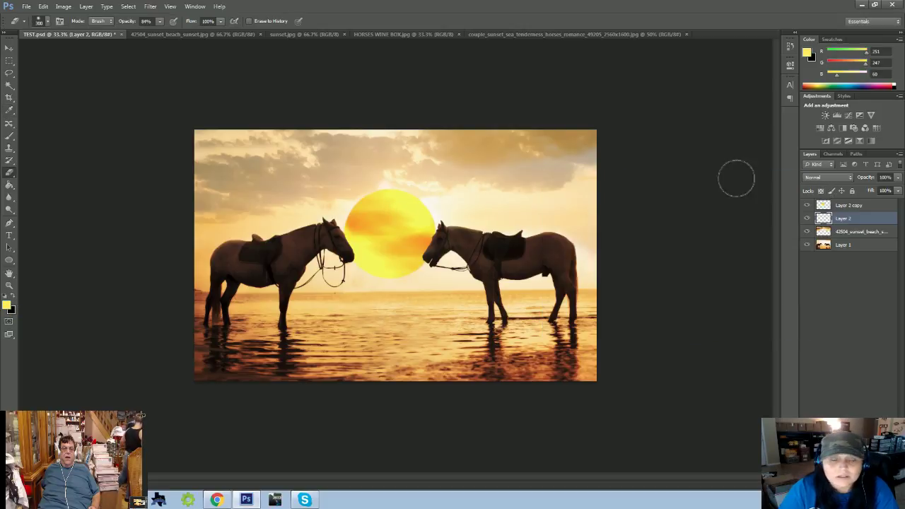
- Try the Eraser at 22% opacity and 700 px on the sky above the left horse, then restore its opacity to 100%
click(161, 22)
drag(150, 35, 124, 36)
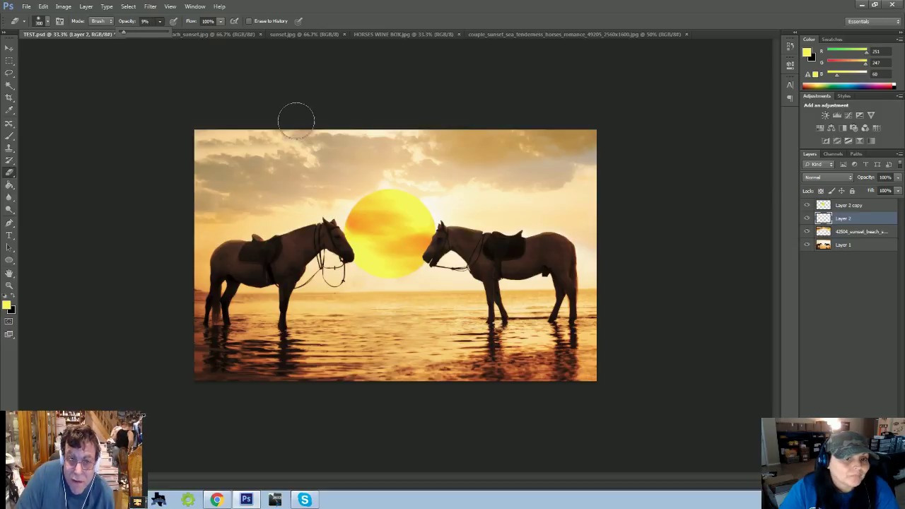
key(bracketright)
key(bracketright)
key(bracketright)
key(bracketright)
key(bracketright)
key(bracketright)
key(bracketright)
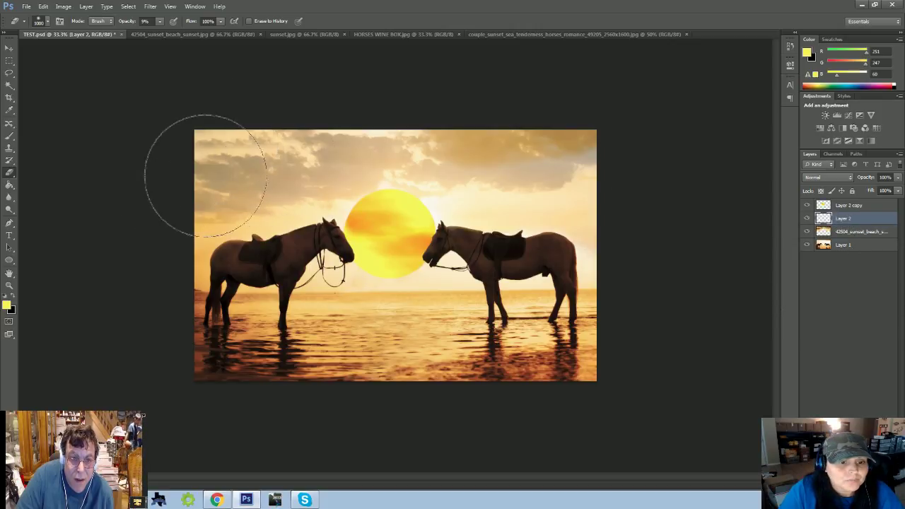
key(bracketleft)
key(bracketleft)
key(bracketleft)
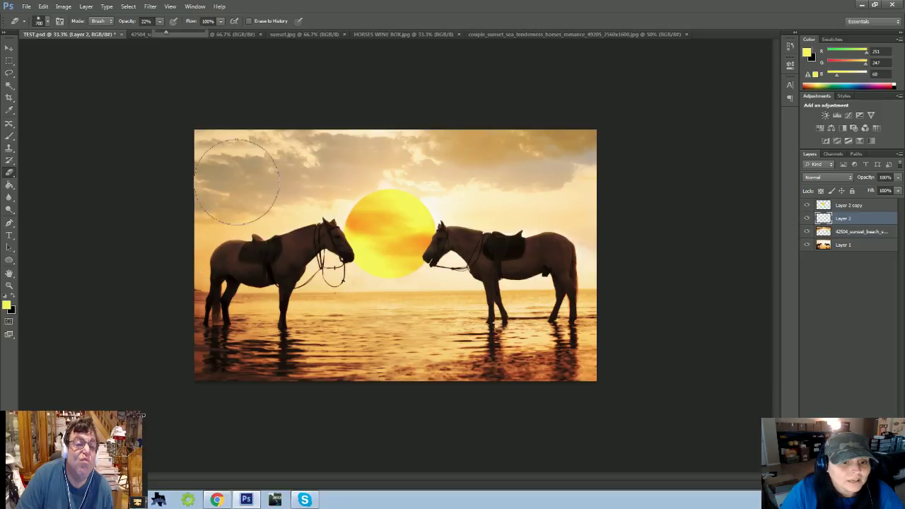
click(254, 198)
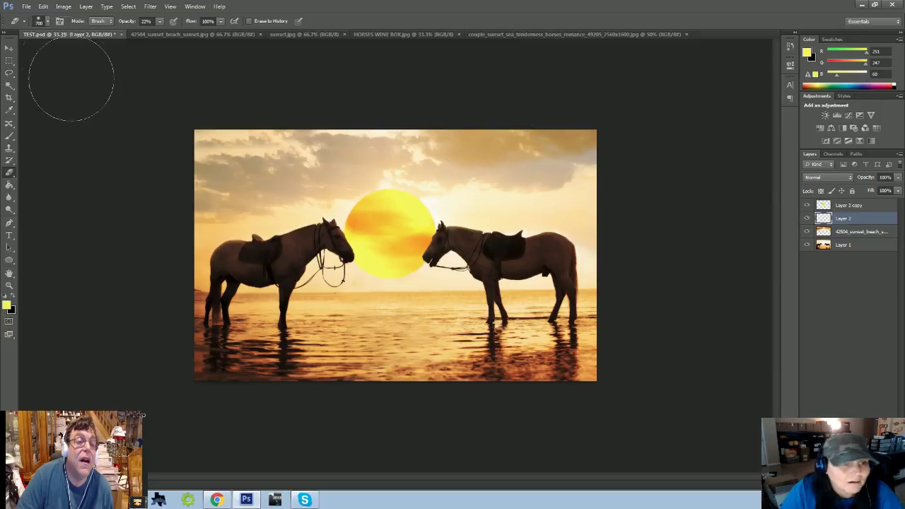
key(0)
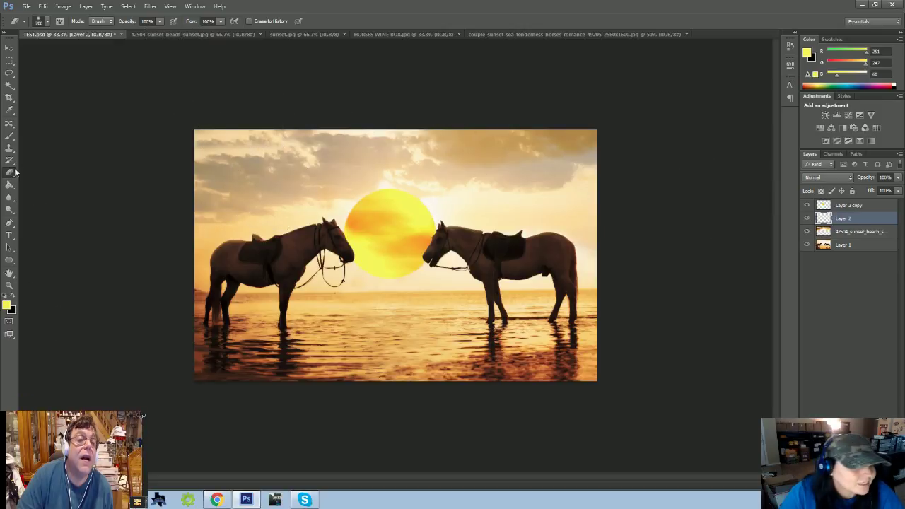
- Try an Overlay-mode brush stroke in yellow at 10% opacity on the sky above the left horse, then undo it
key(b)
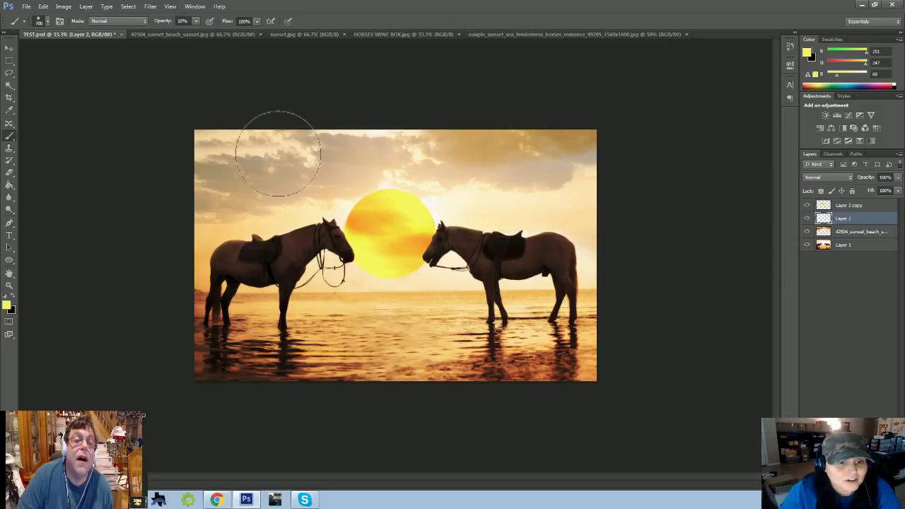
click(106, 21)
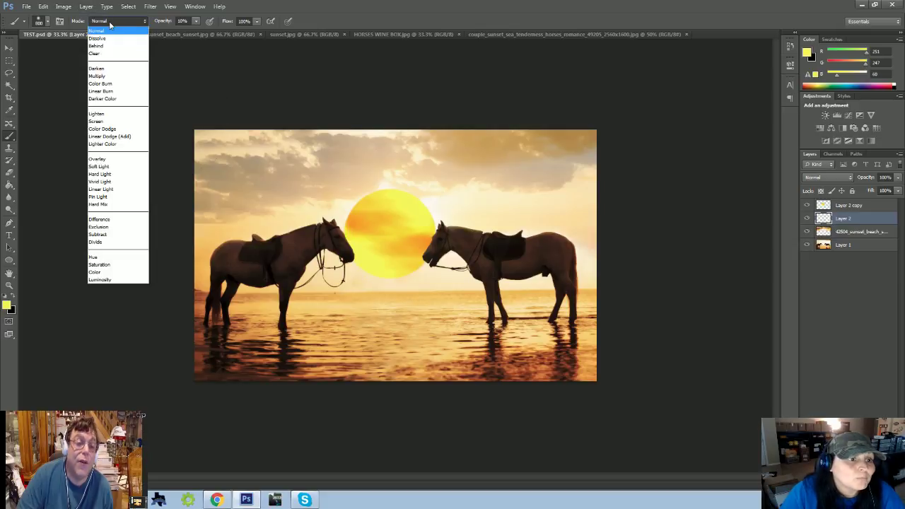
click(106, 159)
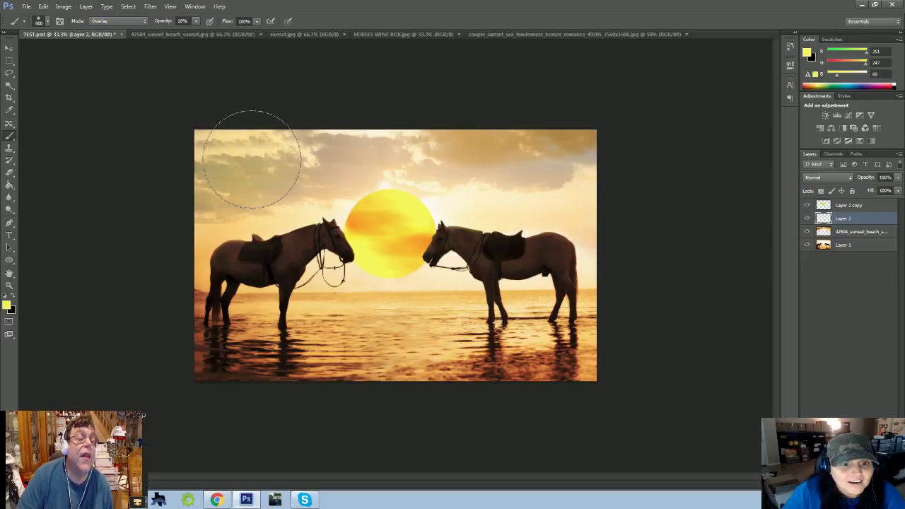
click(43, 7)
click(55, 35)
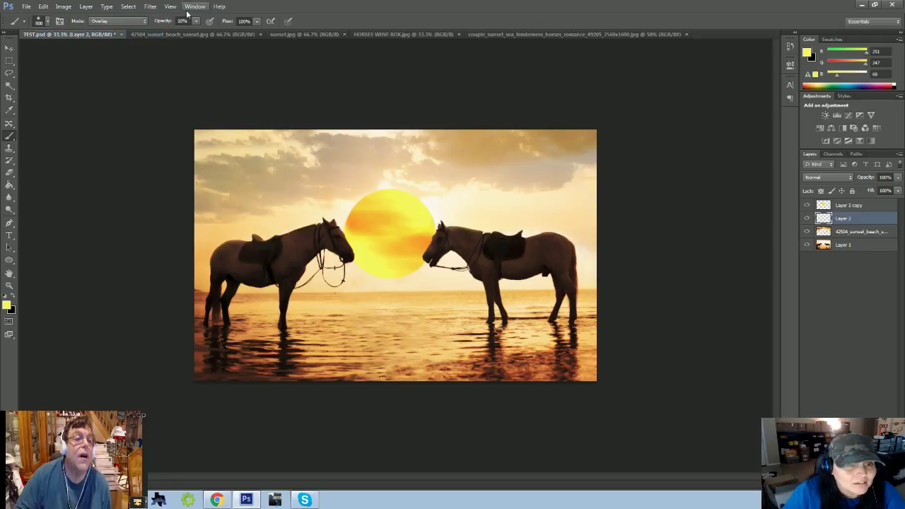
- Return the brush to Normal mode and paint faint yellow over the clouds, reducing its size to 250 px
click(135, 22)
click(127, 33)
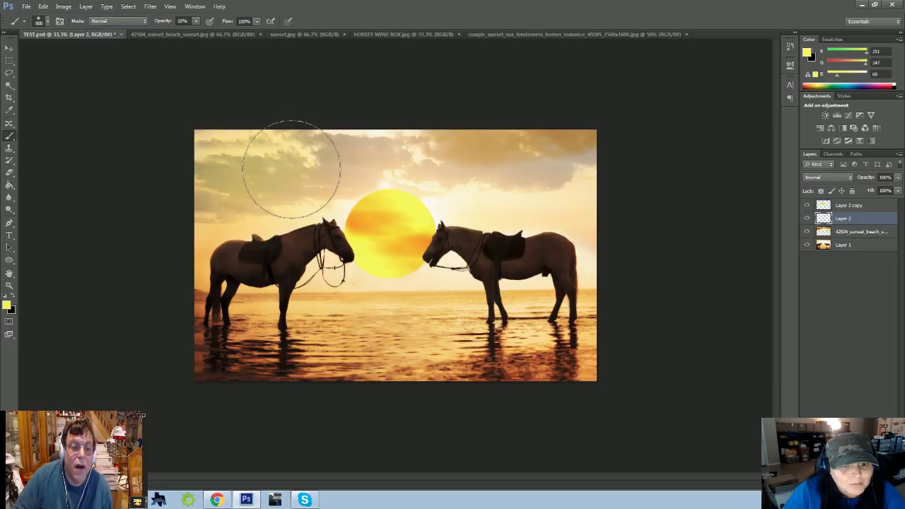
key(bracketleft)
key(bracketleft)
key(bracketleft)
key(bracketleft)
key(bracketleft)
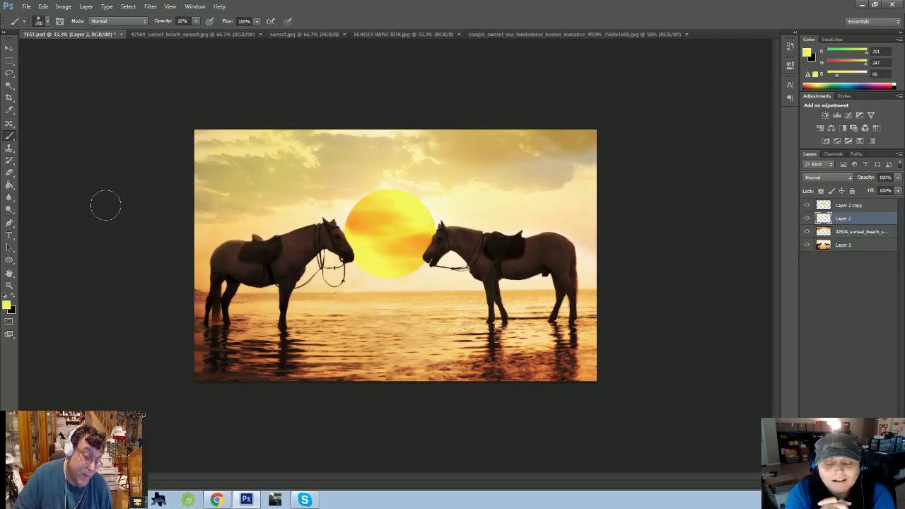
- Erase the yellow paint from the sky with the 700 px Eraser at 100% opacity
click(43, 7)
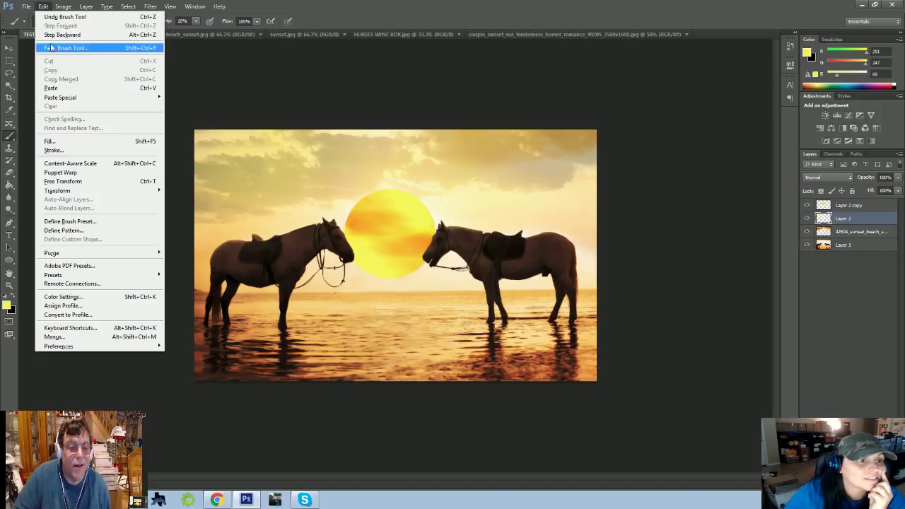
click(858, 224)
click(9, 172)
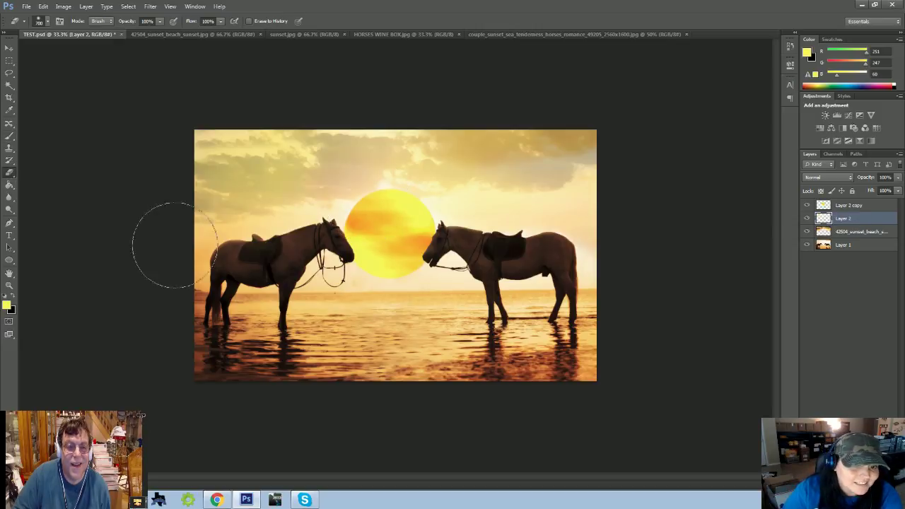
drag(174, 245, 510, 165)
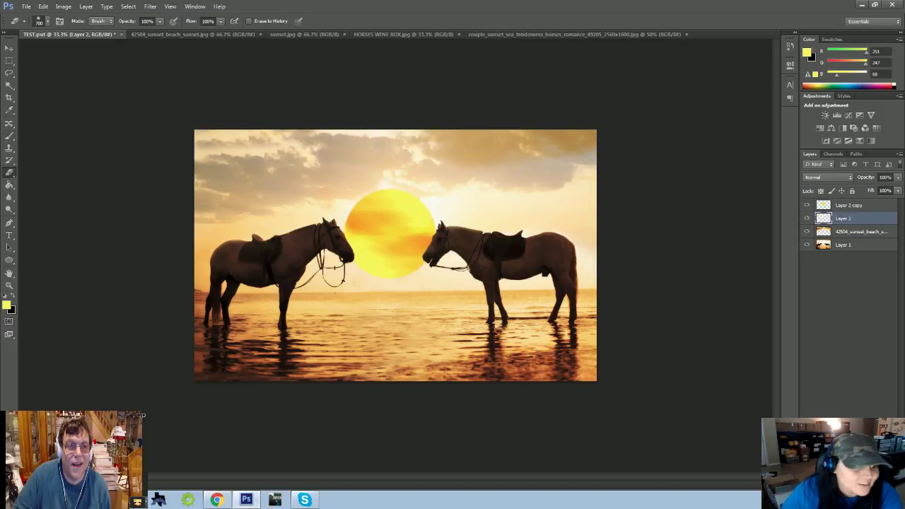
- Set the foreground colour to pink f589ec
click(7, 305)
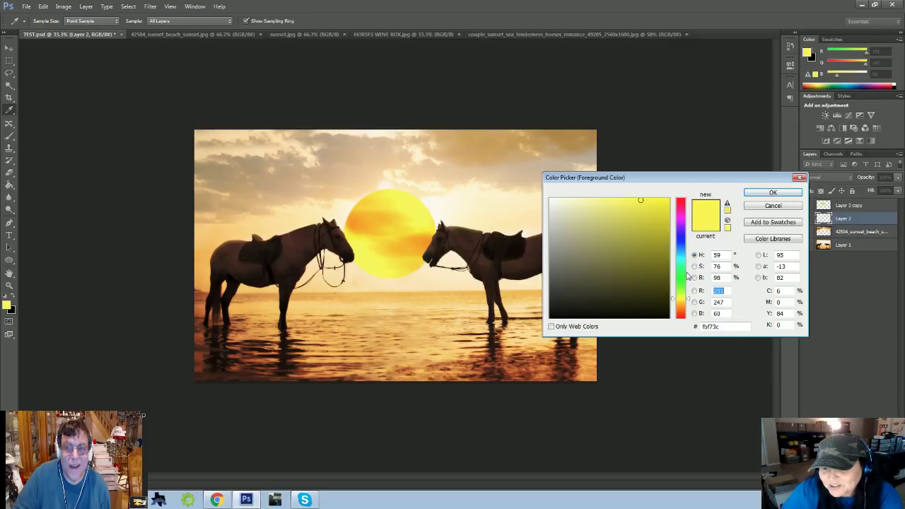
click(679, 216)
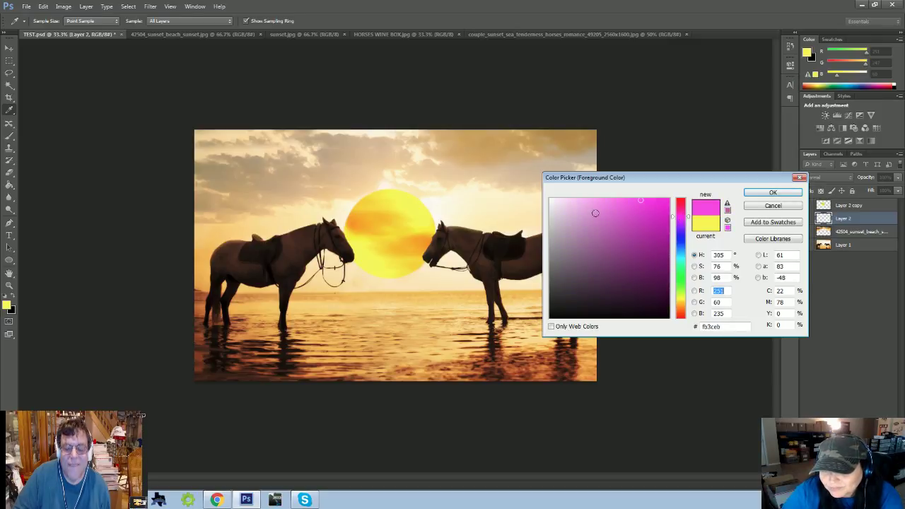
click(583, 202)
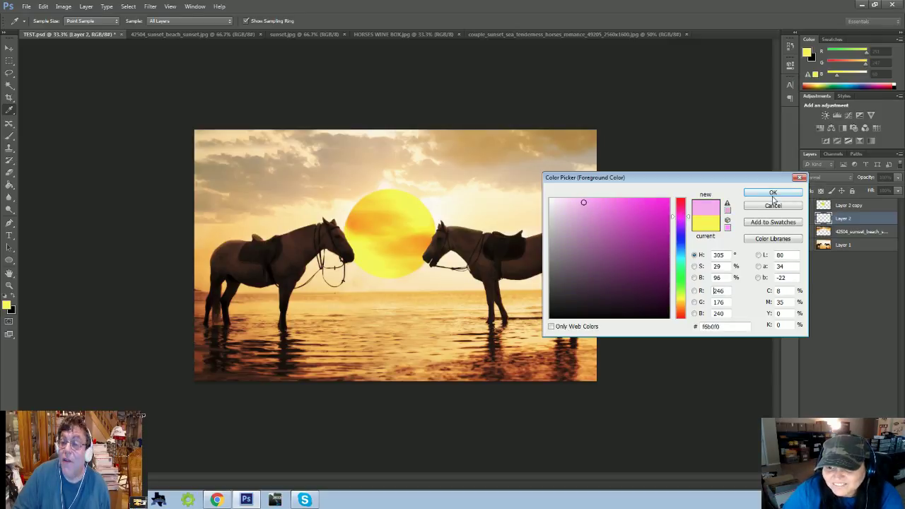
click(601, 203)
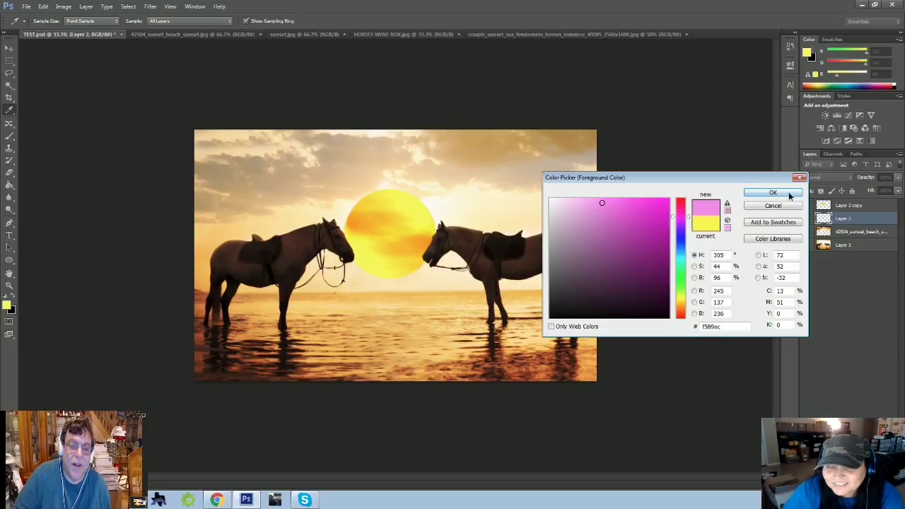
click(773, 192)
key(e)
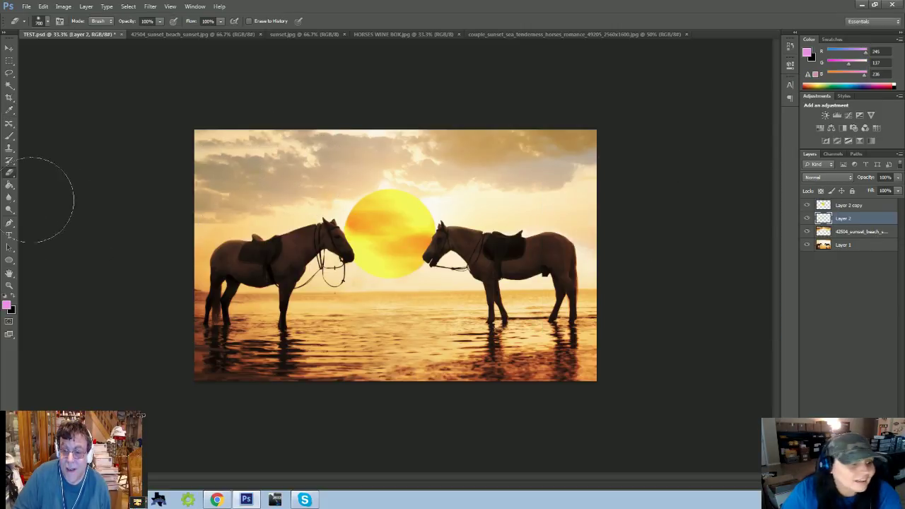
- Paint faint pink over the clouds and sky with the Brush at 10% opacity, reducing its size from 300 to 90 px
click(9, 136)
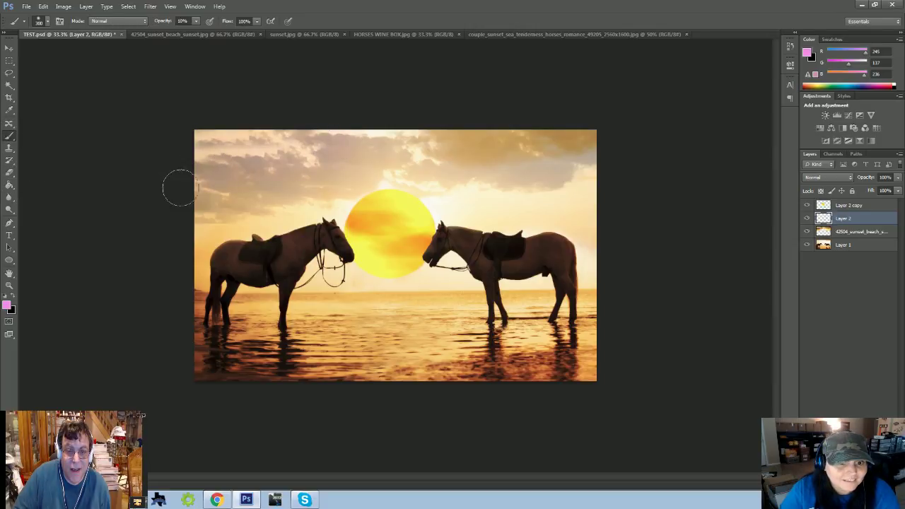
key(bracketright)
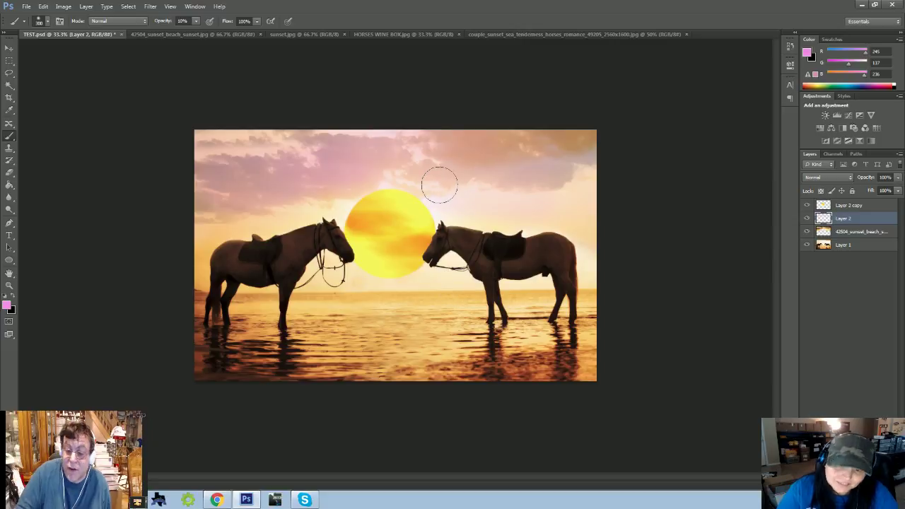
key(bracketleft)
key(bracketleft)
key(bracketleft)
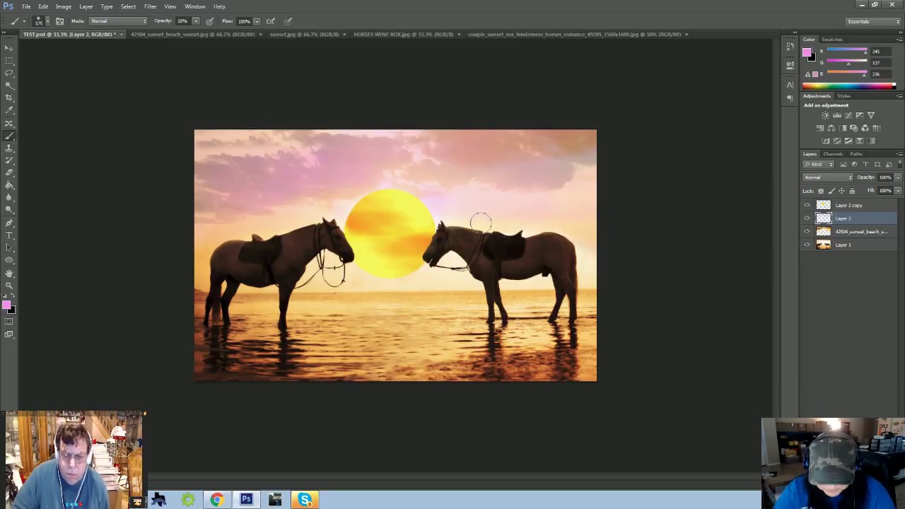
key(bracketleft)
key(bracketleft)
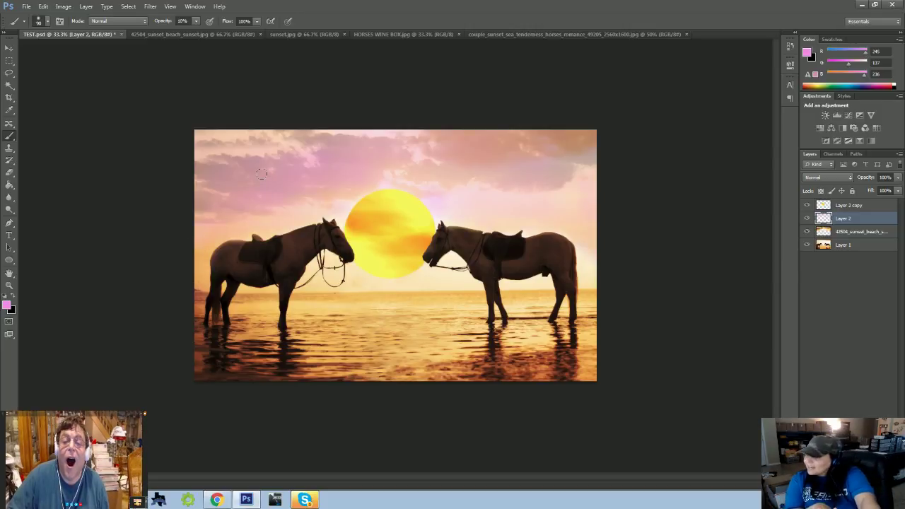
- Compare the composite with the finished HORSES WINE BOX artwork and the original couple-and-horses photo
click(391, 34)
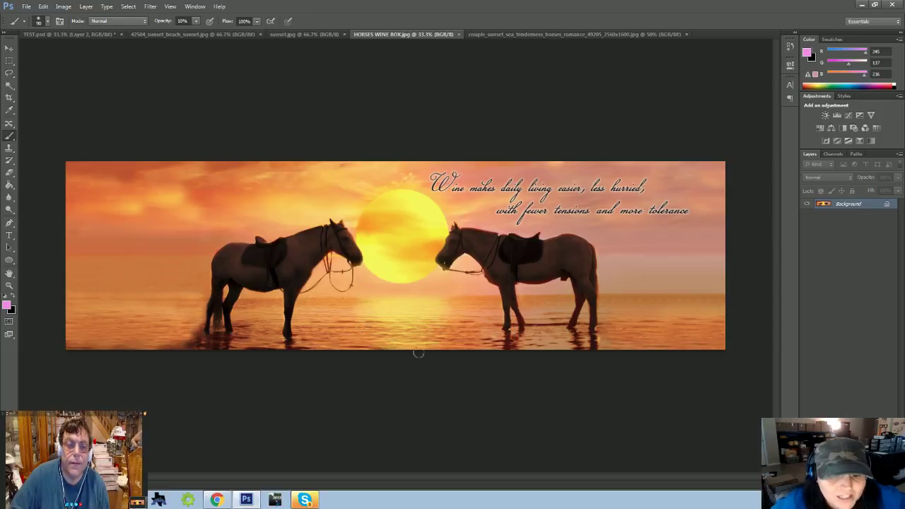
click(585, 34)
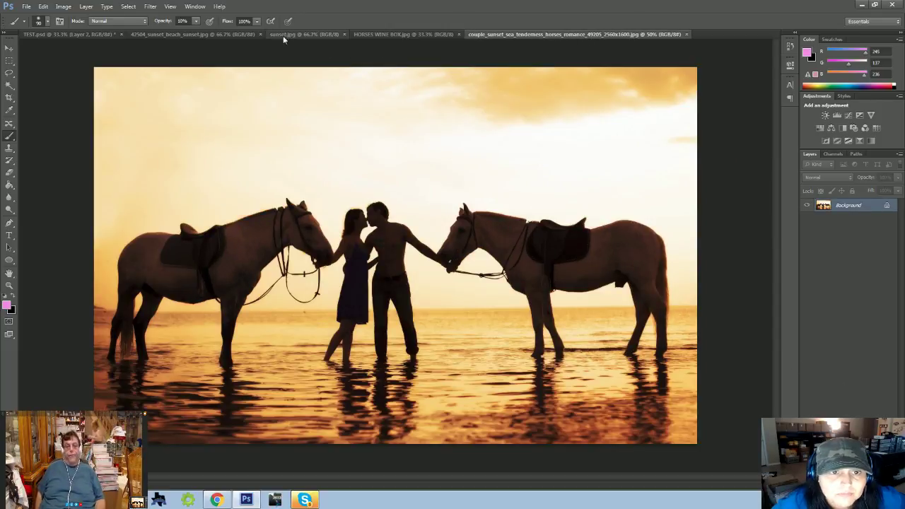
click(63, 34)
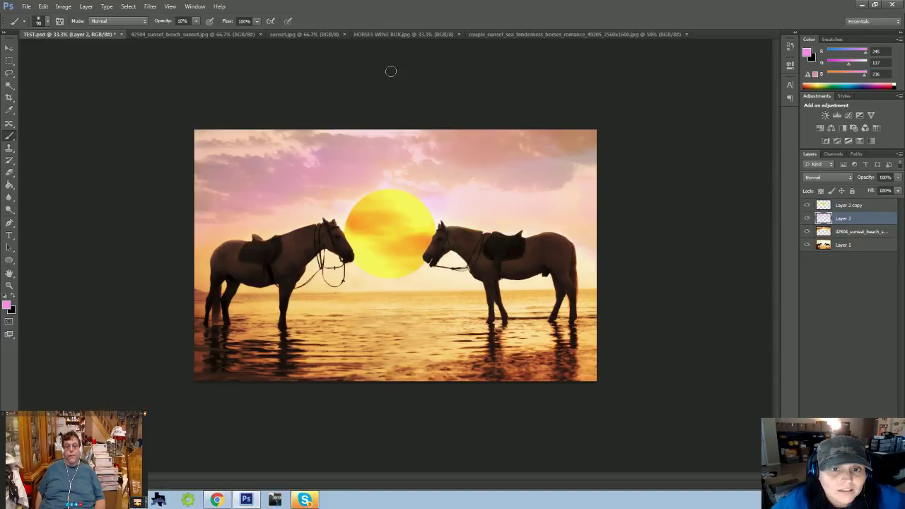
click(377, 34)
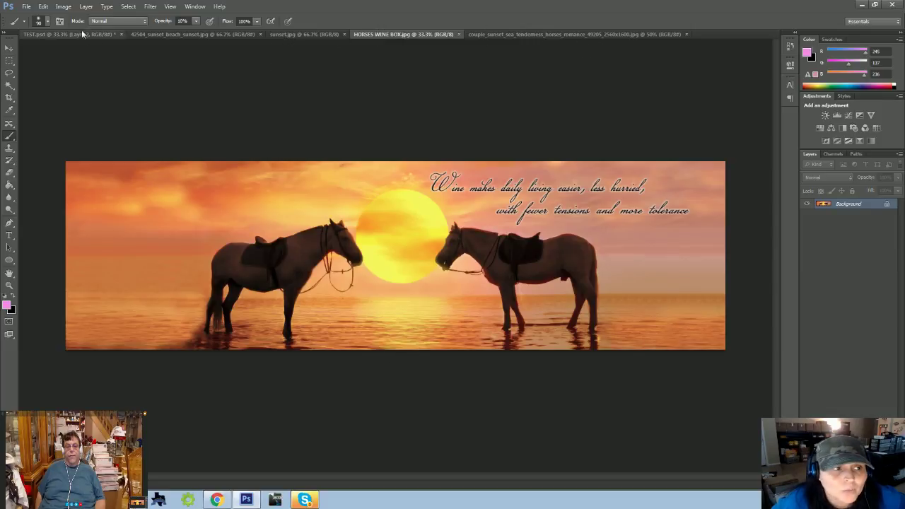
click(48, 34)
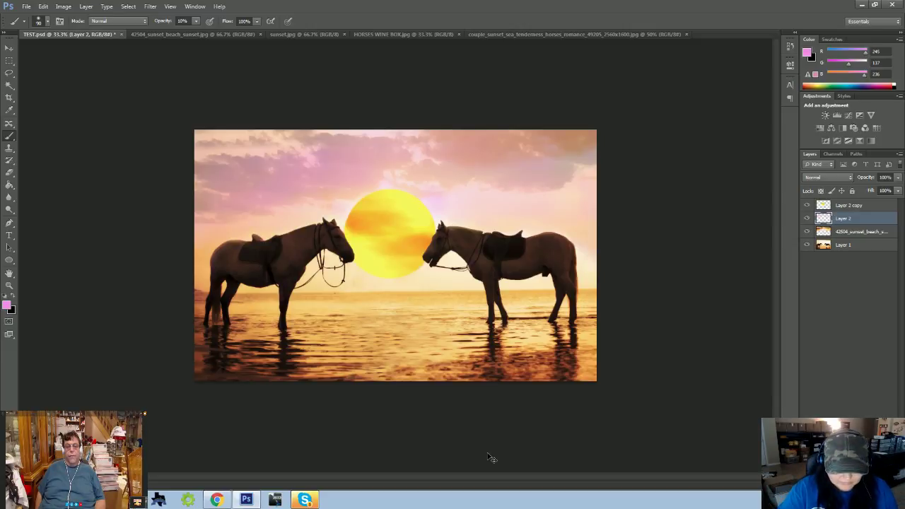
- Try the Clone Stamp at 30% opacity on the water below the sun, undo it, and reduce the stamp size to 150 px
key(ctrl+plus)
key(ctrl+plus)
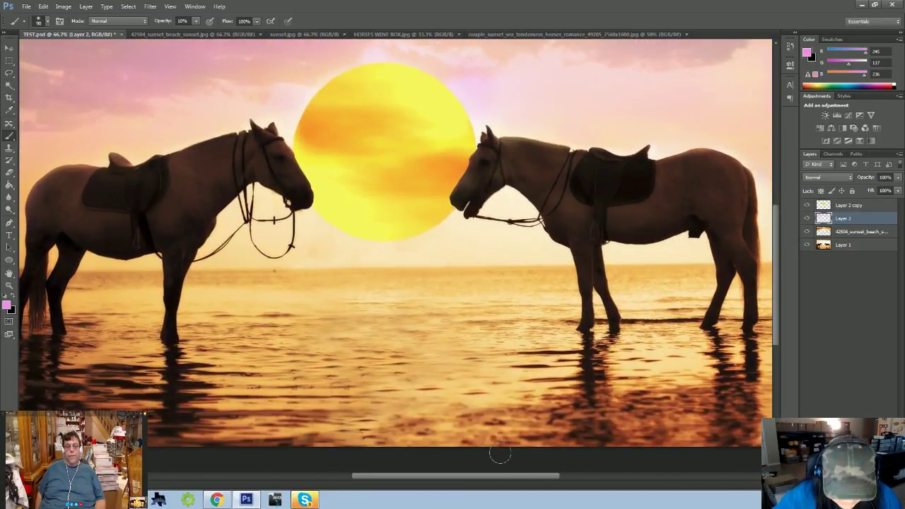
key(ctrl+plus)
scroll(500, 453, down, 3)
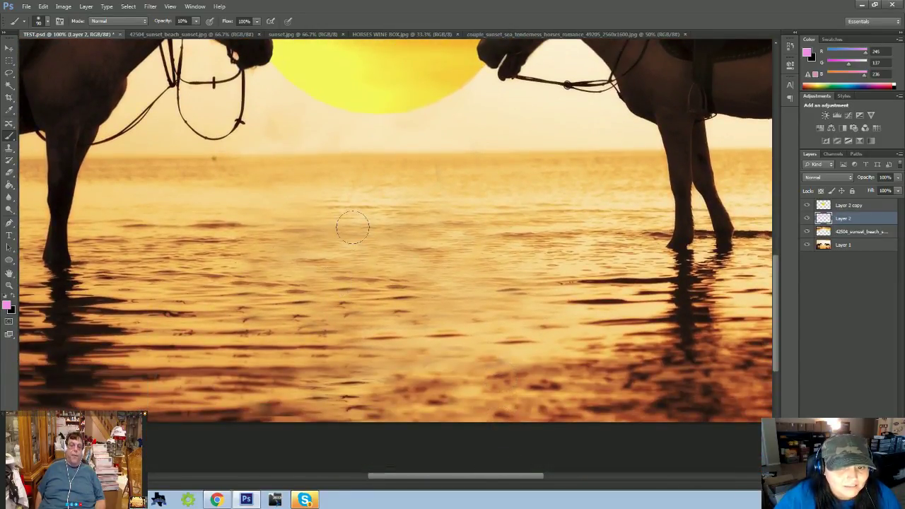
key(s)
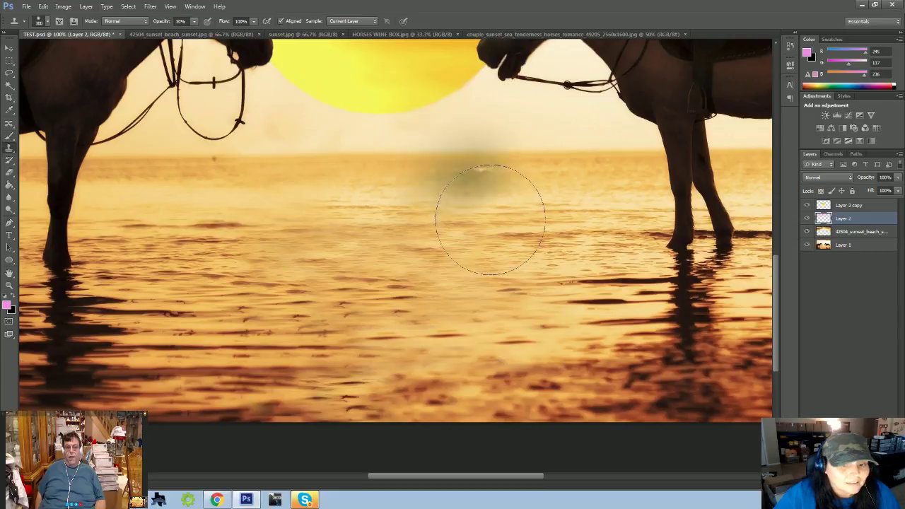
key(ctrl+z)
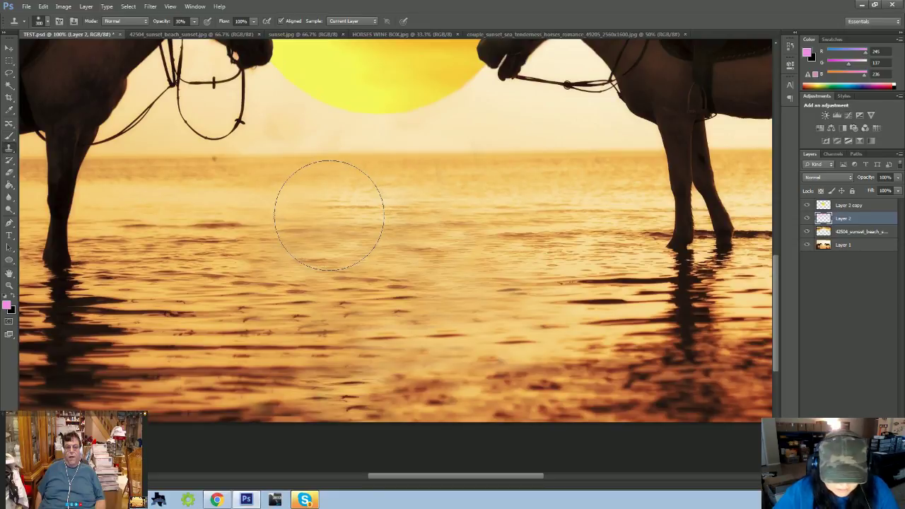
key(bracketleft)
key(bracketleft)
key(bracketleft)
key(bracketleft)
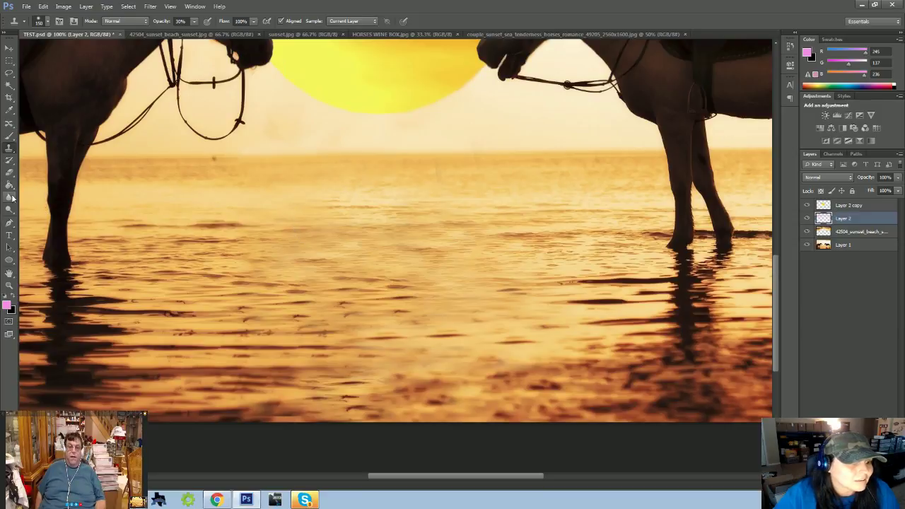
- Select Layer 1 and set the foreground colour to yellow f8ee35 sampled from the lower part of the sun
click(832, 249)
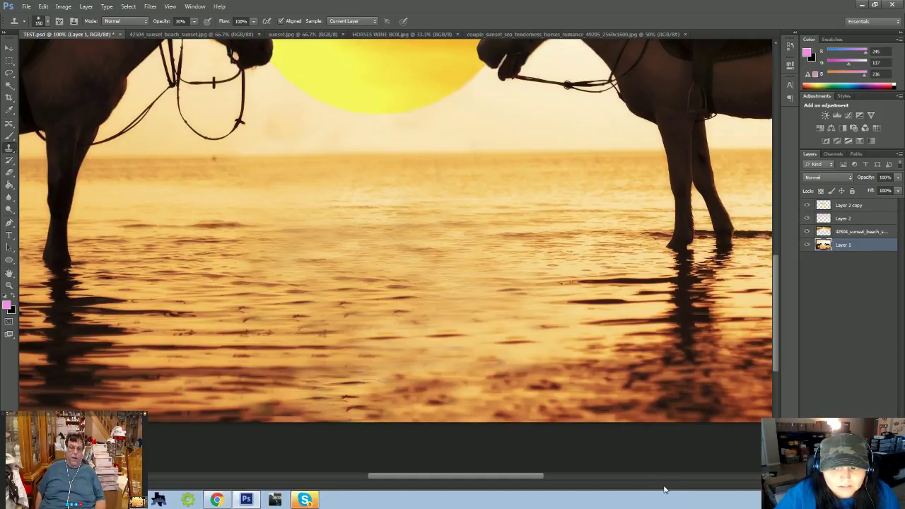
scroll(664, 489, down, 2)
key(ctrl+minus)
key(ctrl+minus)
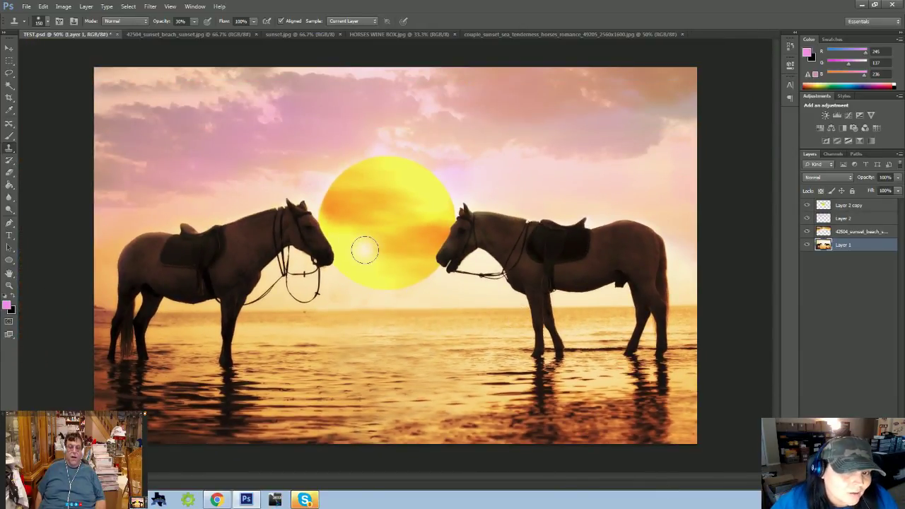
click(7, 303)
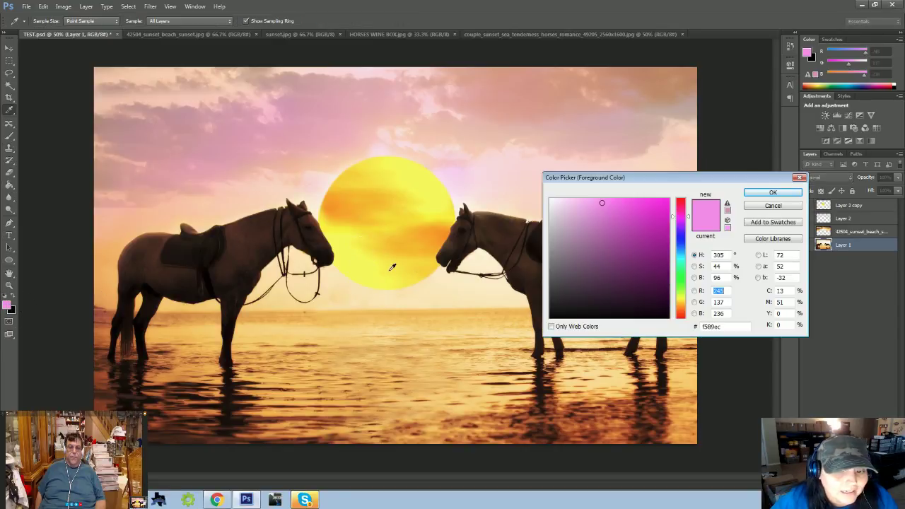
click(392, 266)
click(773, 192)
key(s)
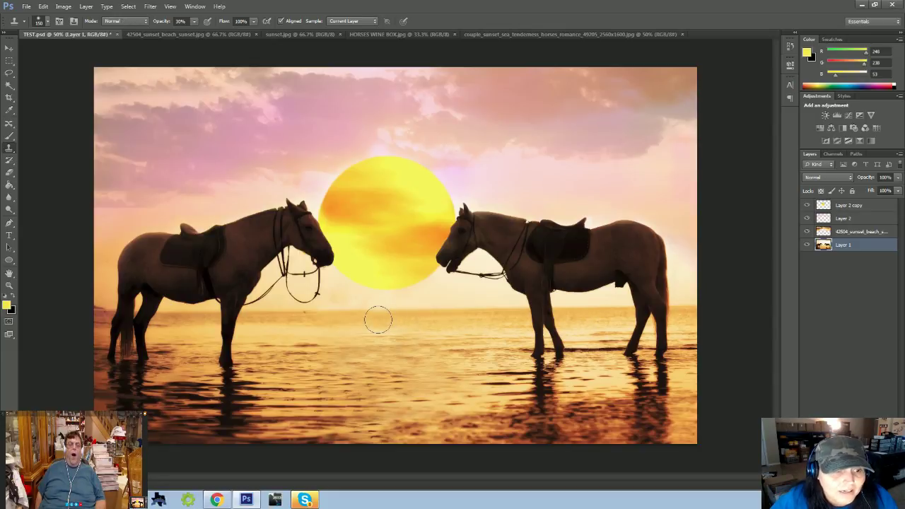
- Try painting a yellow reflection on the water below the sun at 54% brush opacity, then undo it
click(9, 135)
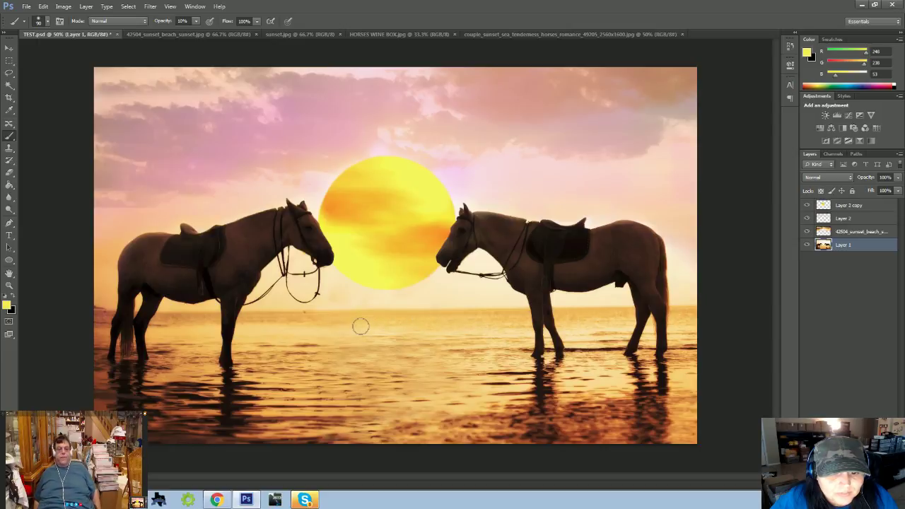
click(195, 22)
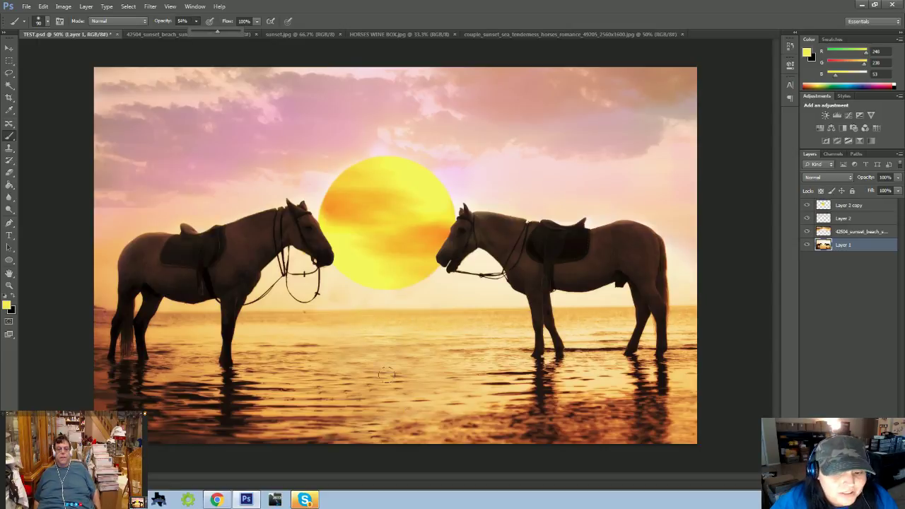
mouse_move(370, 323)
mouse_down()
mouse_move(439, 326)
mouse_move(349, 319)
mouse_move(440, 318)
mouse_move(368, 327)
mouse_move(382, 339)
mouse_move(437, 337)
mouse_move(378, 348)
mouse_move(411, 357)
mouse_up()
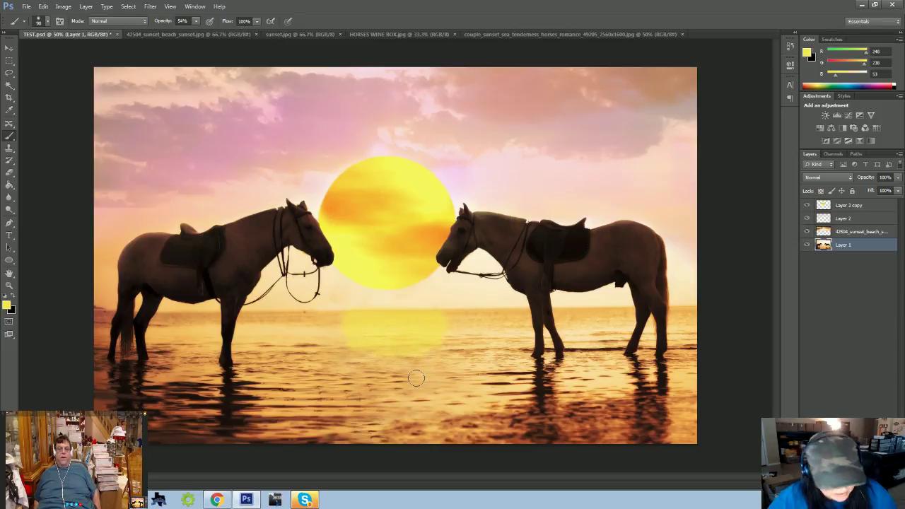
key(ctrl+z)
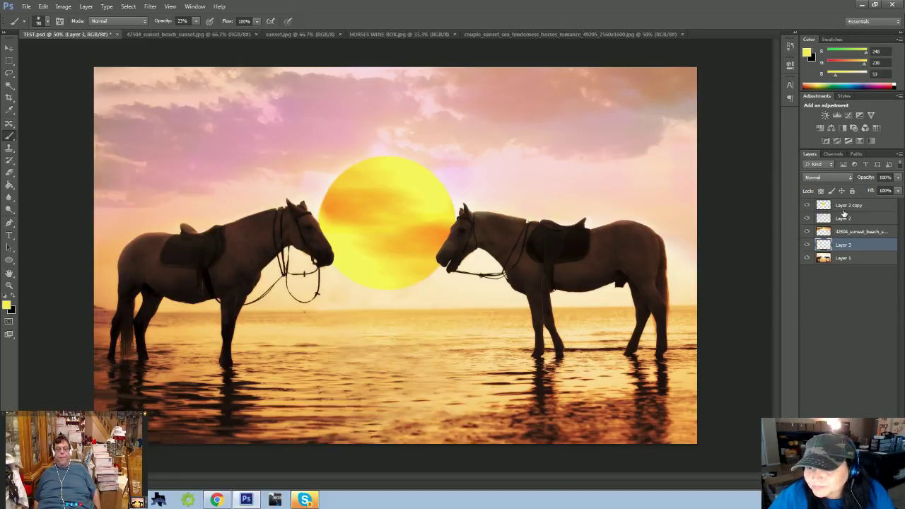
- Set the new layer above Layer 1 to Overlay and paint a yellow sun reflection at 23% opacity, tapering down the water
click(827, 178)
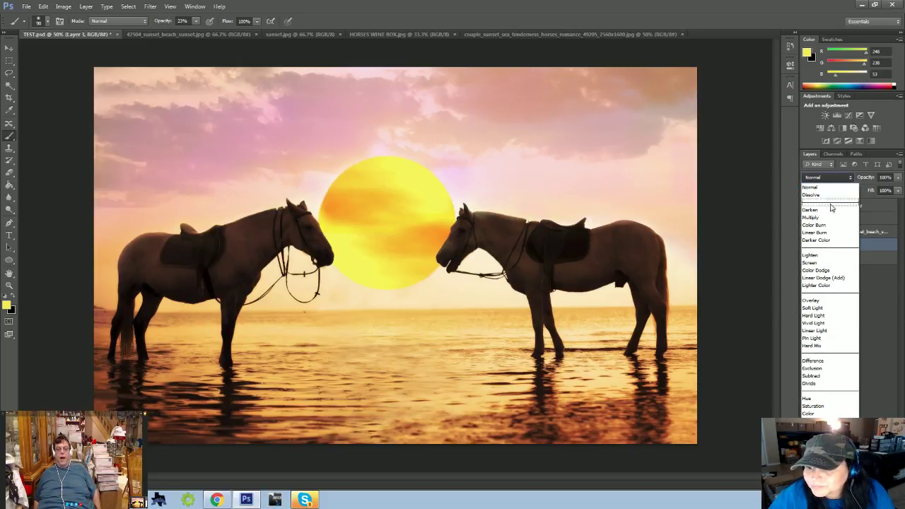
click(824, 302)
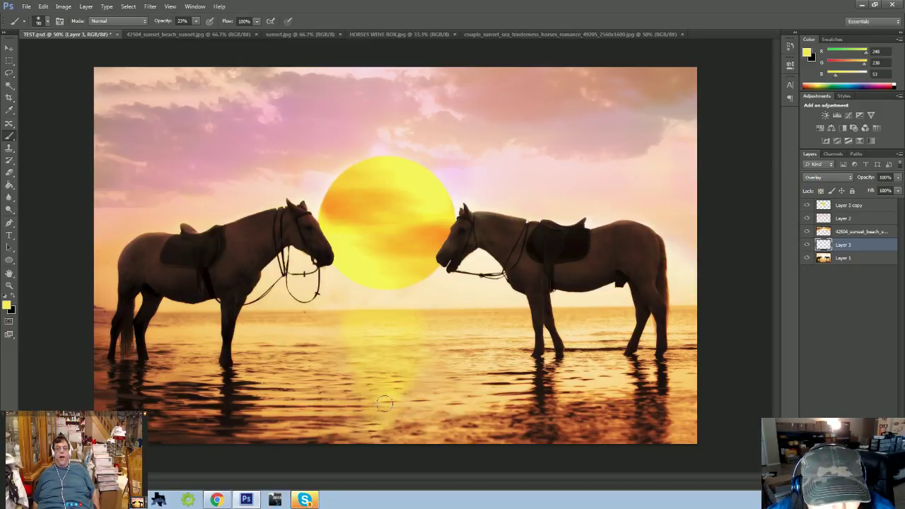
mouse_move(384, 404)
mouse_down()
mouse_move(370, 429)
mouse_move(384, 431)
mouse_move(389, 458)
mouse_up()
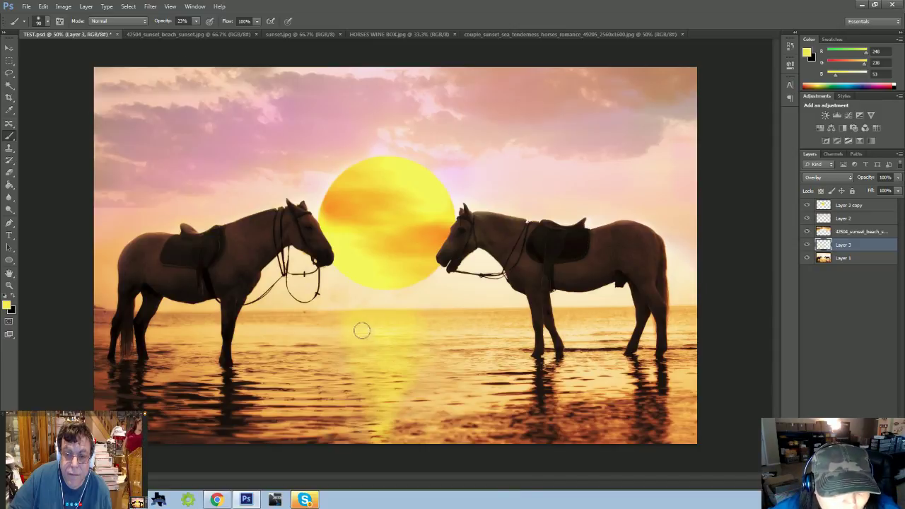
- Add a new layer above the yellow reflection and set the foreground colour to orange RGB 247, 157, 7 sampled from the sun
click(7, 305)
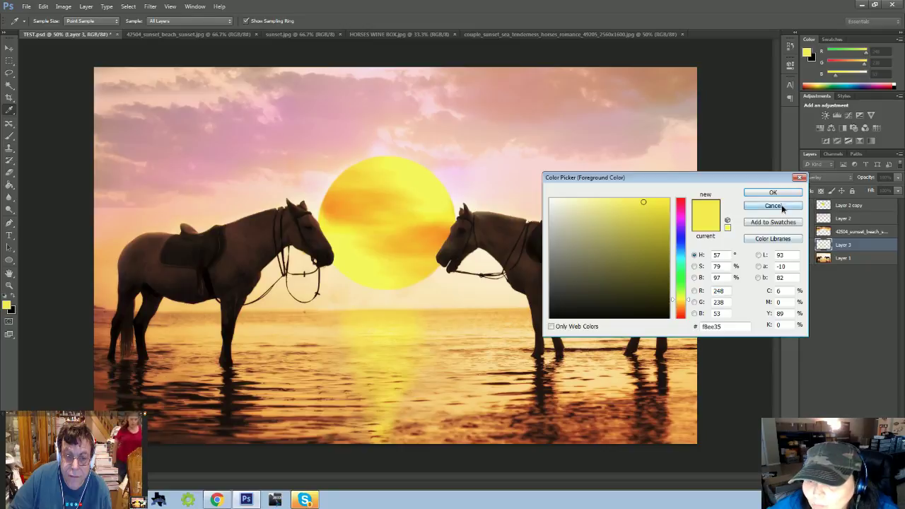
click(773, 193)
key(ctrl+shift+alt+n)
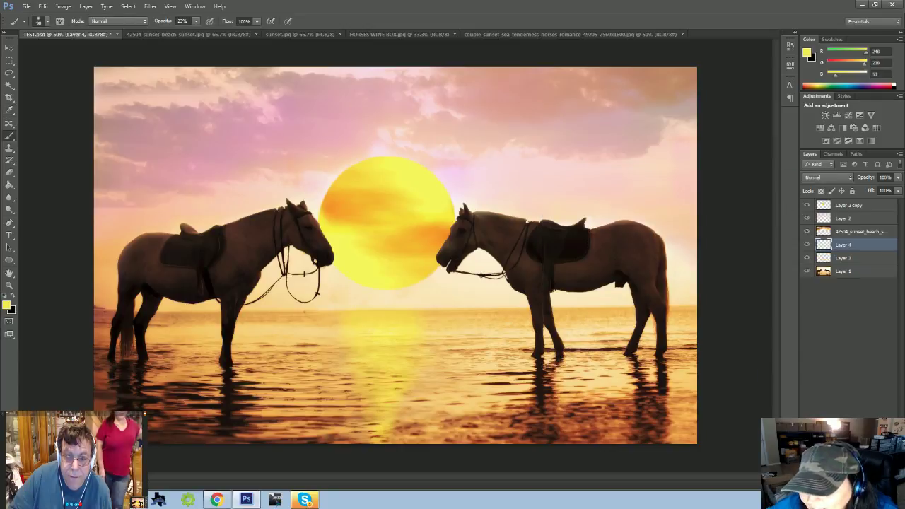
click(5, 306)
click(362, 197)
click(764, 209)
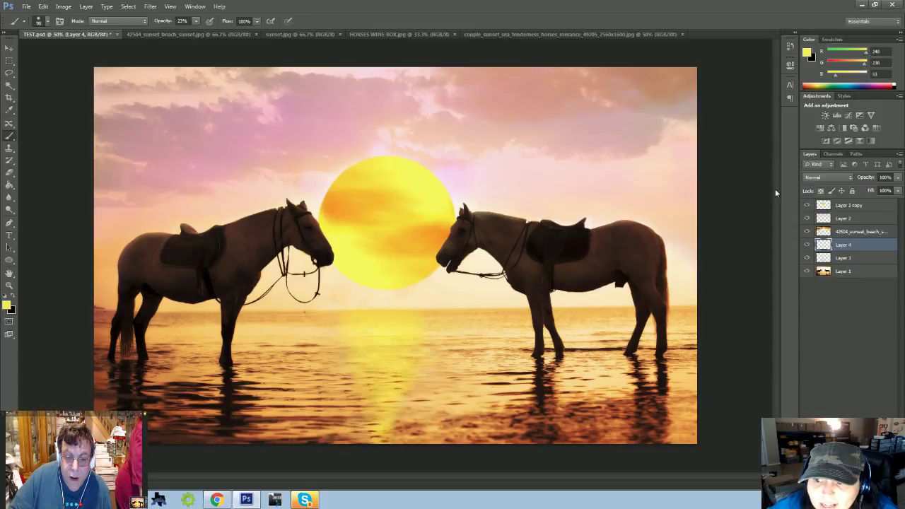
click(5, 305)
click(341, 202)
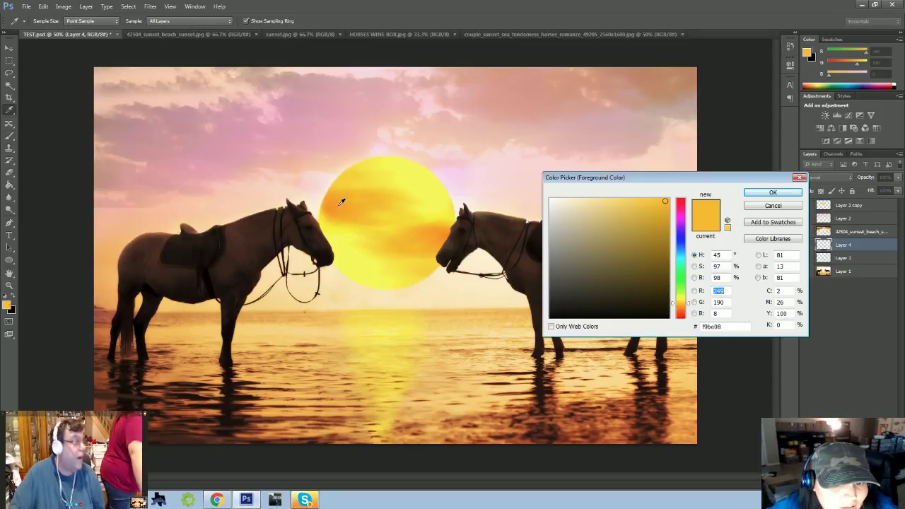
click(340, 197)
click(773, 193)
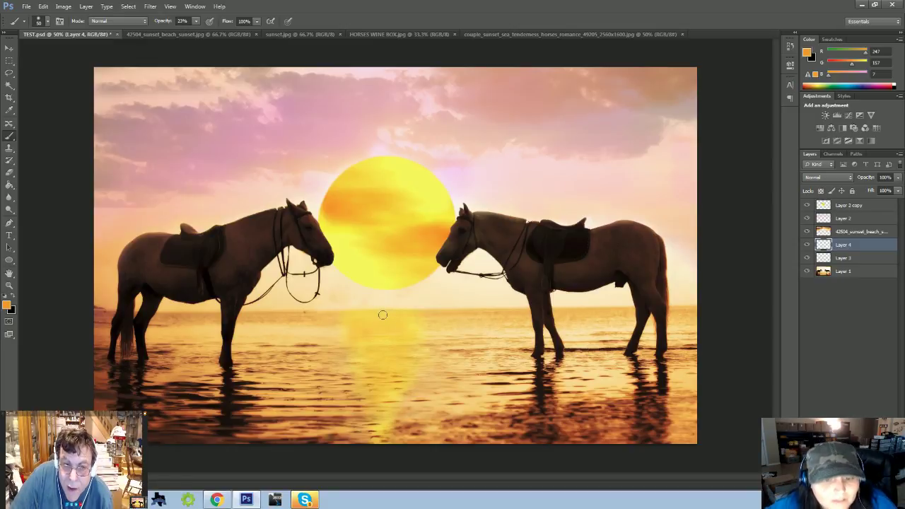
- Paint a faint white highlight down the middle of the water reflection on Layer 4 with a 150 px brush at 11% opacity
click(196, 20)
drag(199, 31, 193, 34)
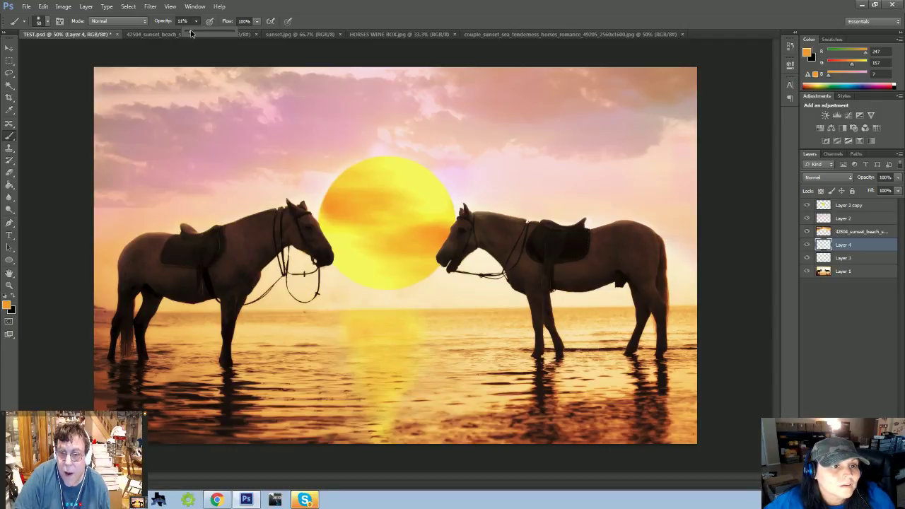
click(12, 297)
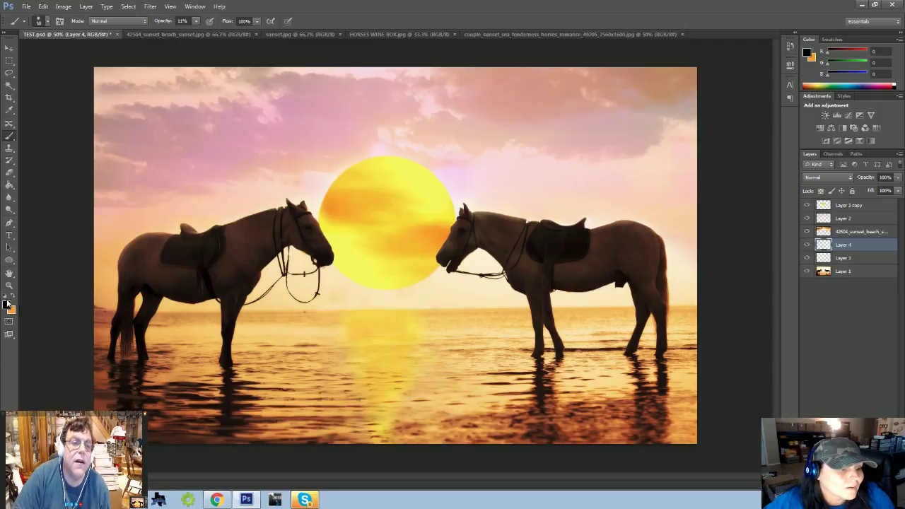
click(5, 296)
click(12, 298)
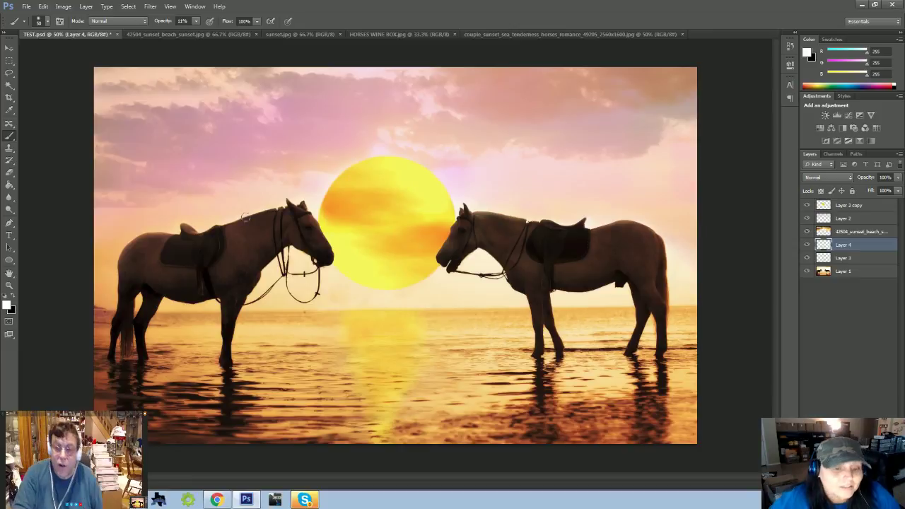
key(bracketright)
key(bracketright)
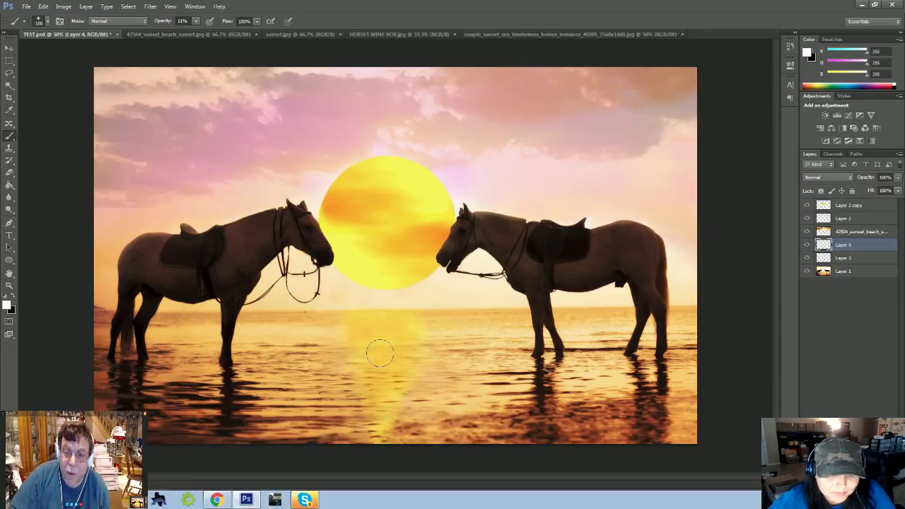
key(alt)
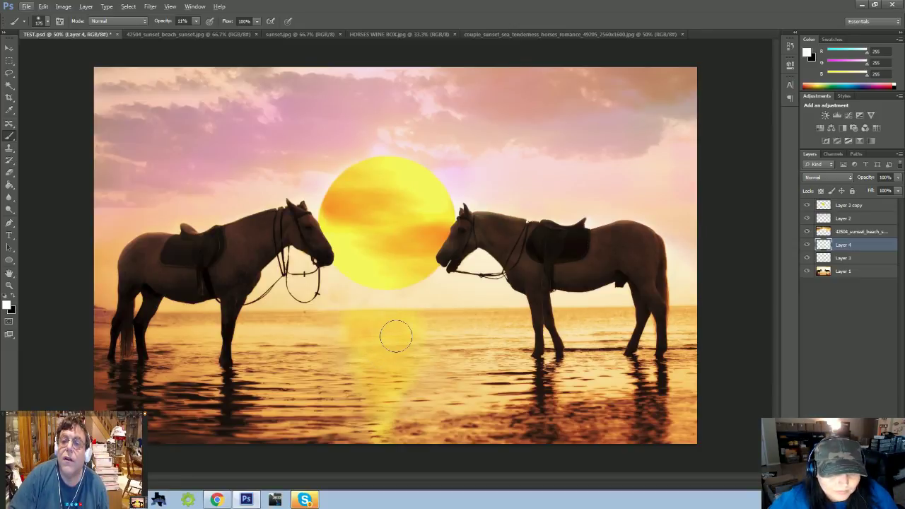
key(bracketleft)
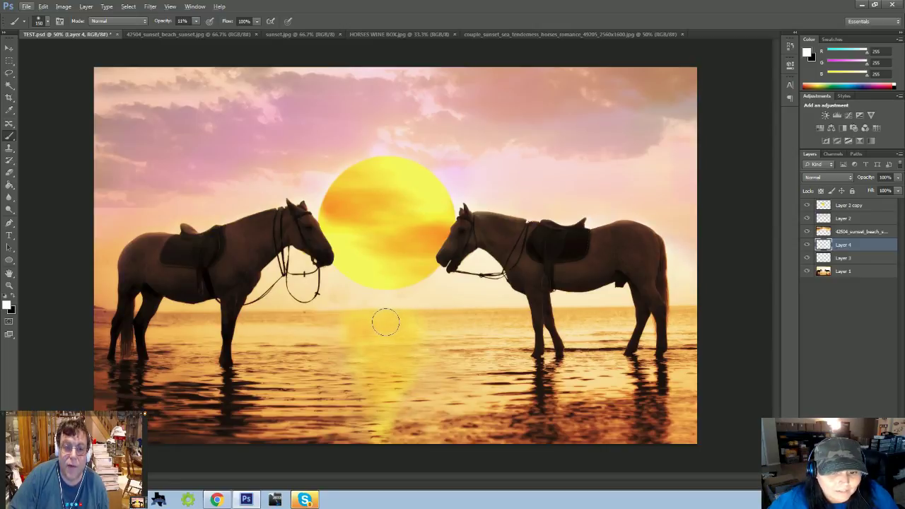
mouse_move(385, 322)
mouse_down()
mouse_move(391, 396)
mouse_move(379, 428)
mouse_up()
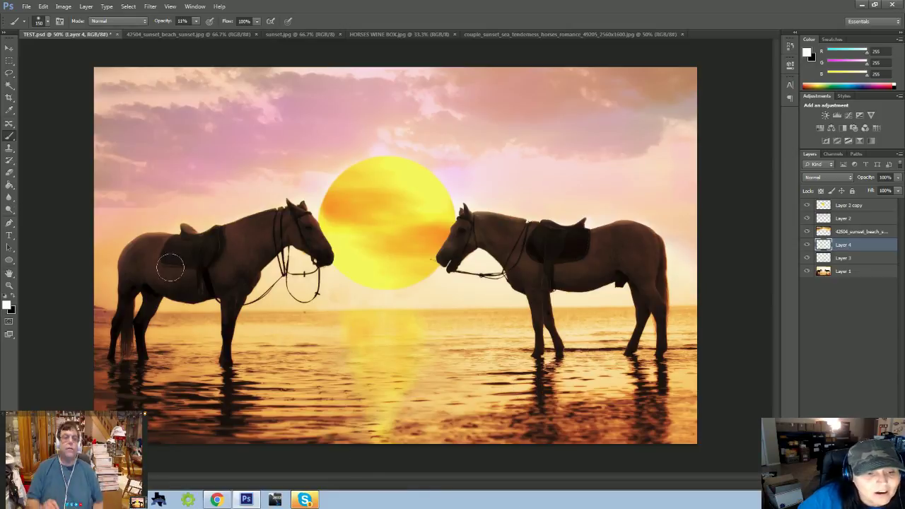
- On the Overlay reflection layer, paint light yellow RGB 249, 250, 71 sampled from the sun to widen the reflection below the horizon
click(847, 257)
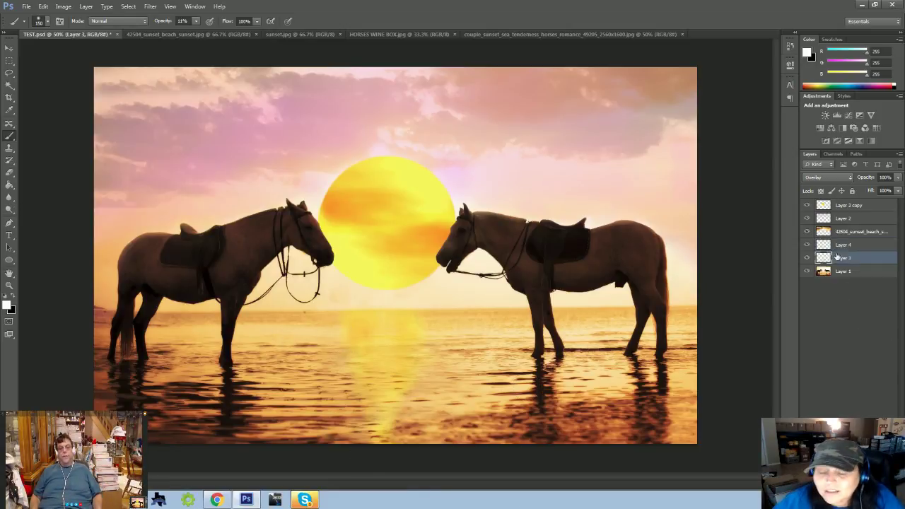
click(7, 305)
click(350, 249)
click(753, 197)
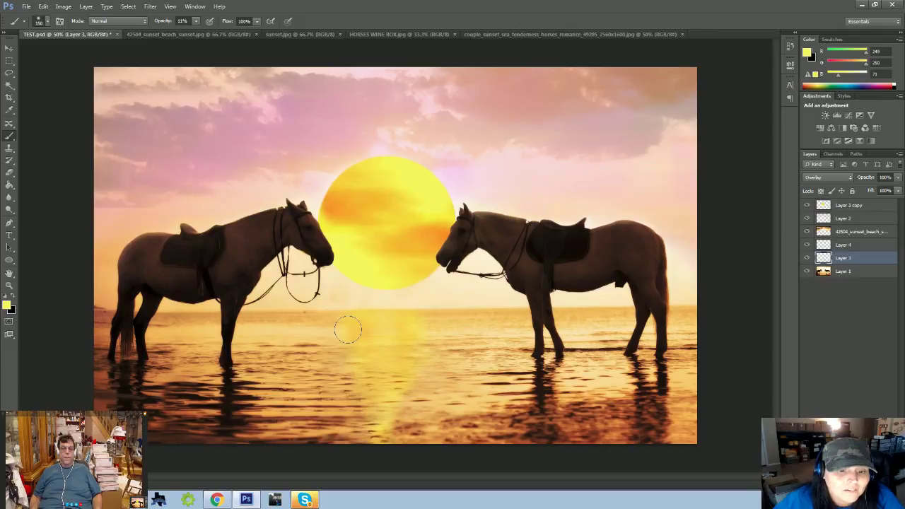
mouse_move(348, 327)
mouse_down()
mouse_move(361, 394)
mouse_move(350, 369)
mouse_move(362, 388)
mouse_move(419, 352)
mouse_up()
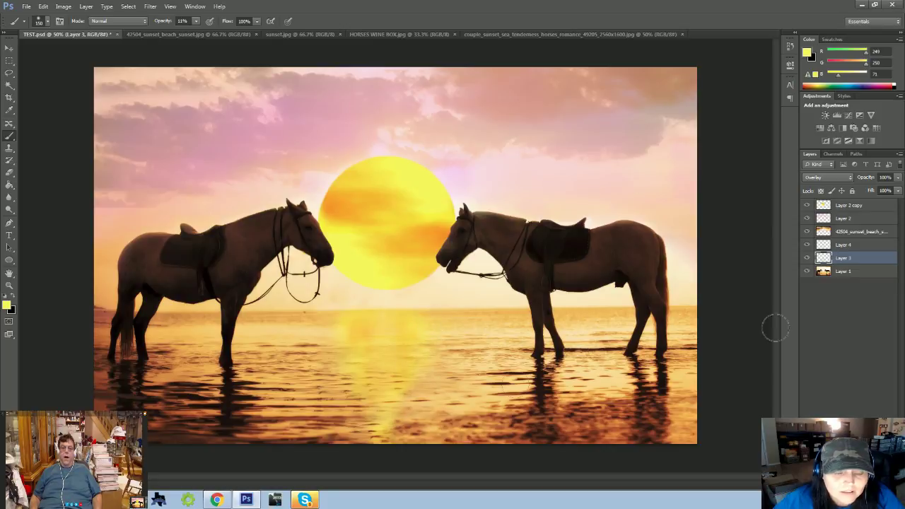
- Return to Layer 4, reset the foreground colour to white and brush a soft vertical streak through the centre of the reflection
click(841, 244)
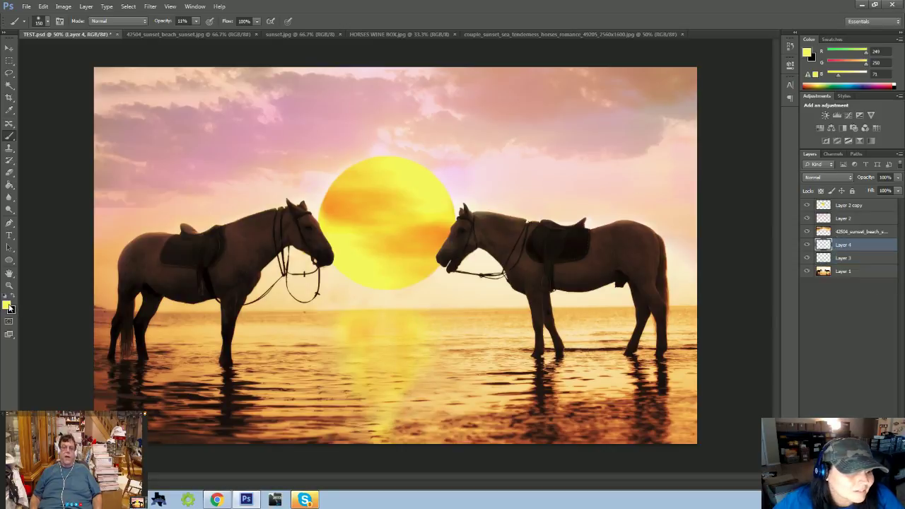
click(9, 285)
click(5, 296)
click(13, 296)
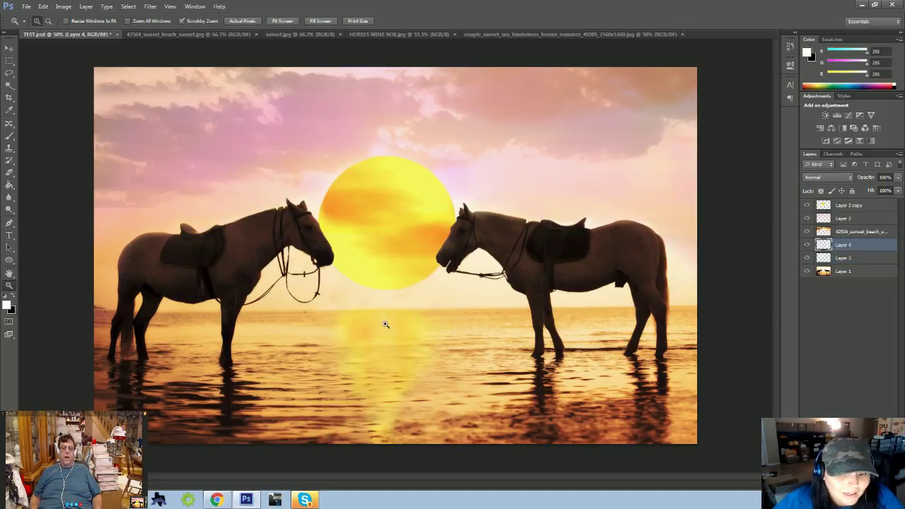
click(9, 135)
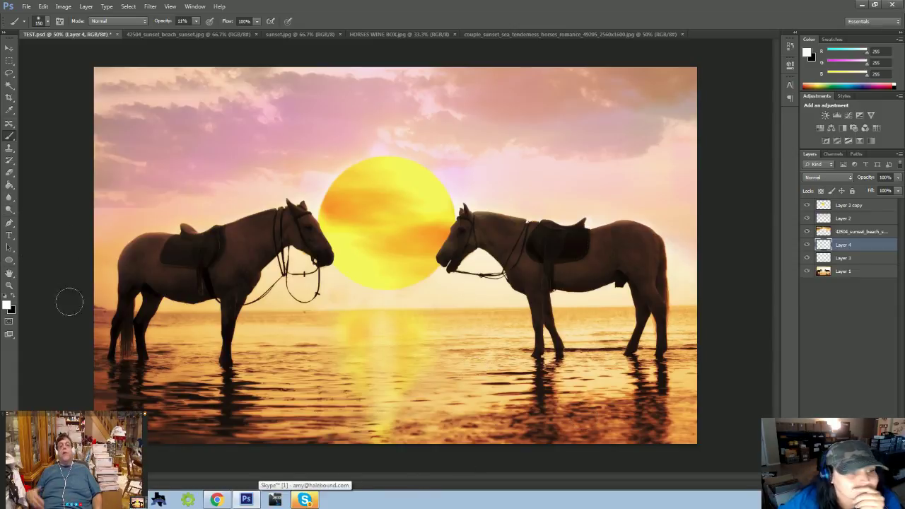
- Soften the white streak on Layer 4 with the Blur tool at 18% strength, enlarging the brush to 250 px
click(9, 197)
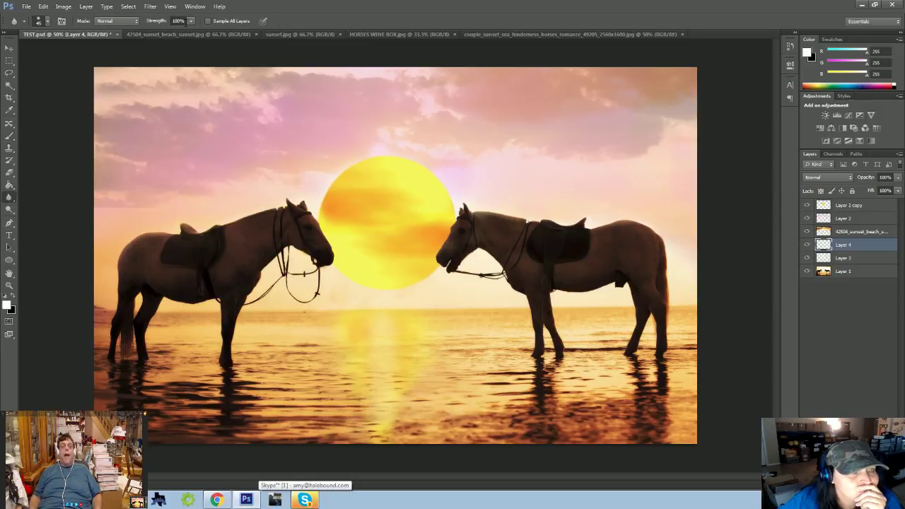
drag(190, 21, 167, 30)
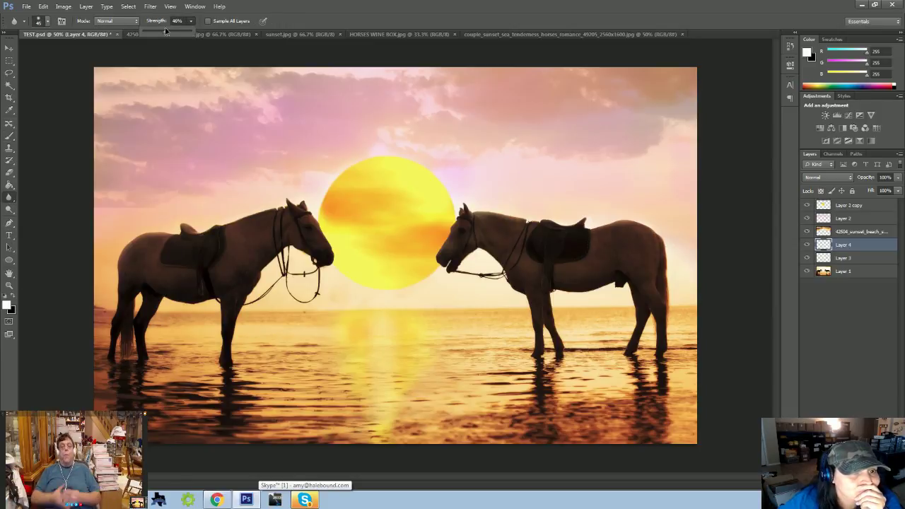
click(409, 325)
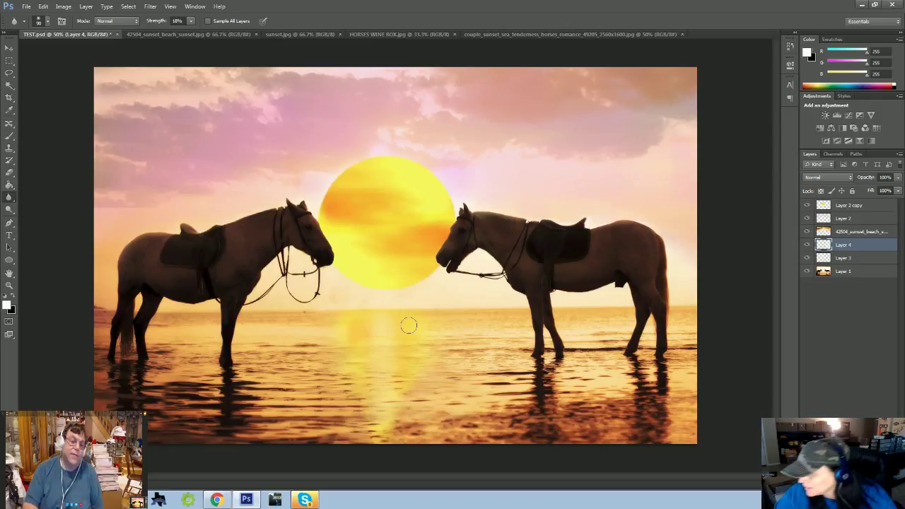
key(bracketright)
key(bracketright)
key(bracketright)
key(bracketright)
key(bracketright)
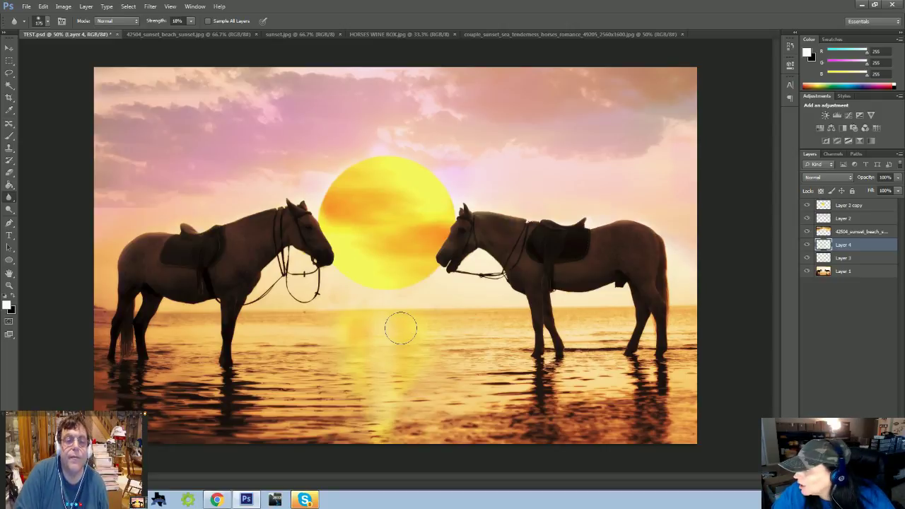
key(bracketright)
key(bracketright)
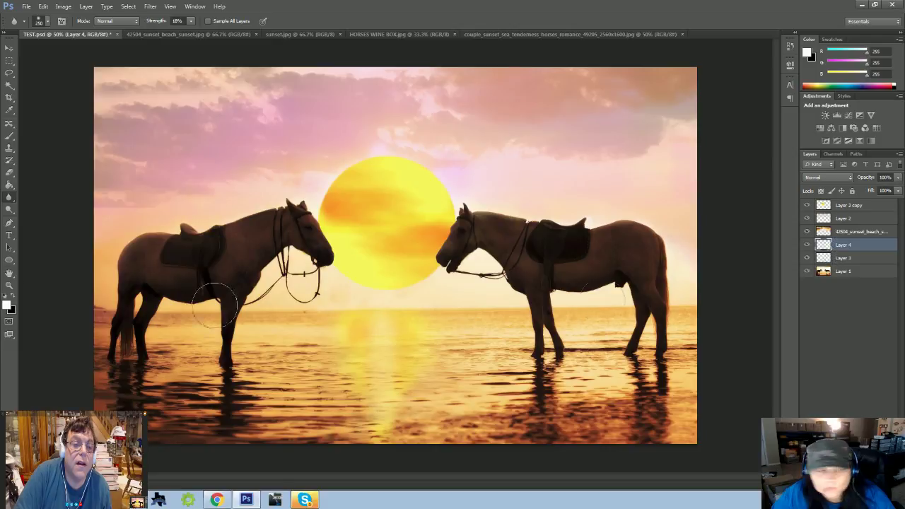
- Trim the lower tip of the yellow reflection on the Overlay layer with a 150 px Eraser
click(843, 258)
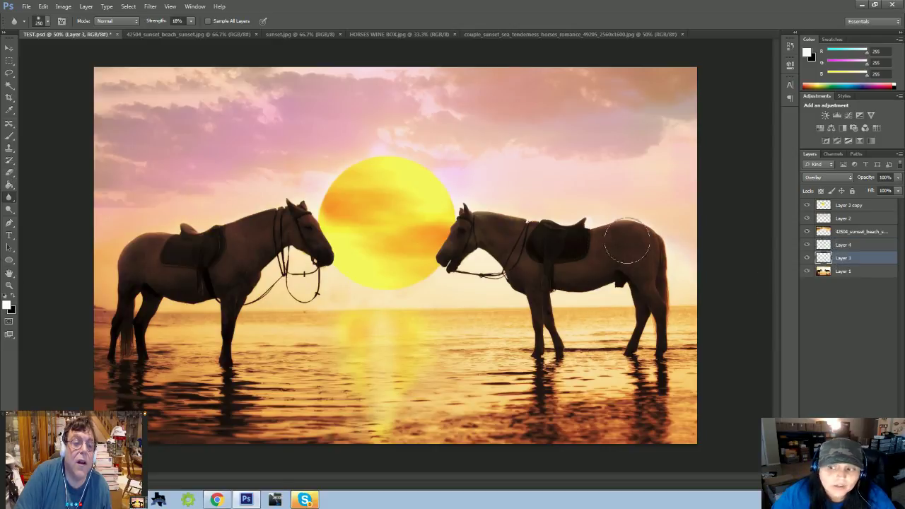
click(9, 172)
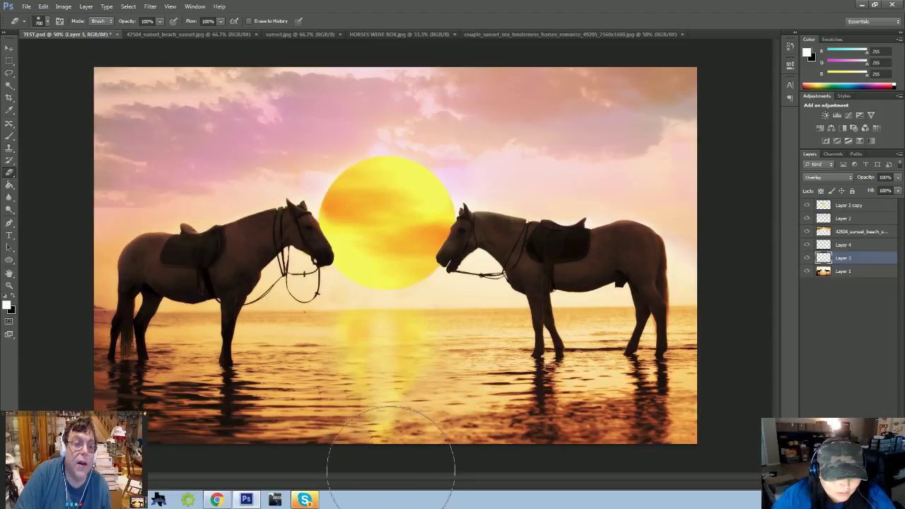
key(bracketleft)
key(bracketleft)
key(bracketleft)
key(bracketleft)
key(bracketleft)
key(bracketleft)
key(bracketleft)
key(bracketleft)
key(bracketleft)
key(bracketleft)
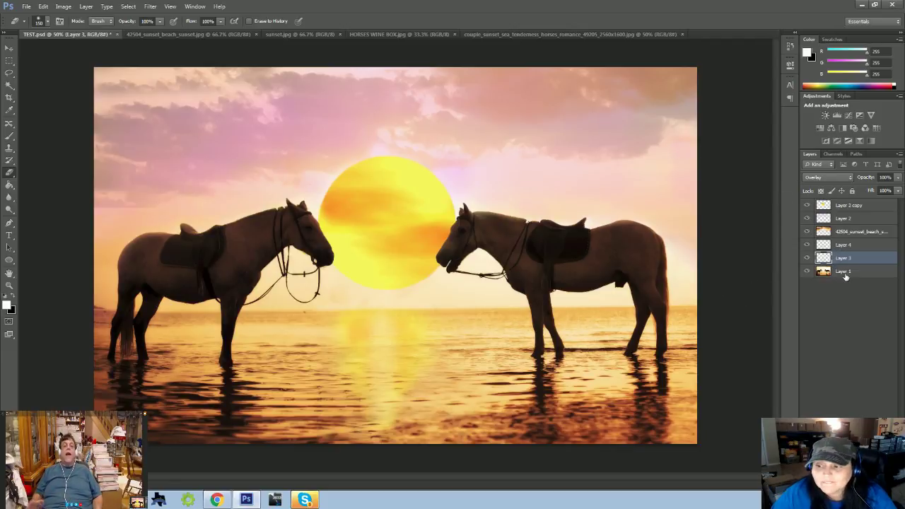
- Merge Layer 4, the yellow Overlay reflection layer and Layer 1 into one layer
shift+click(836, 244)
shift+click(836, 272)
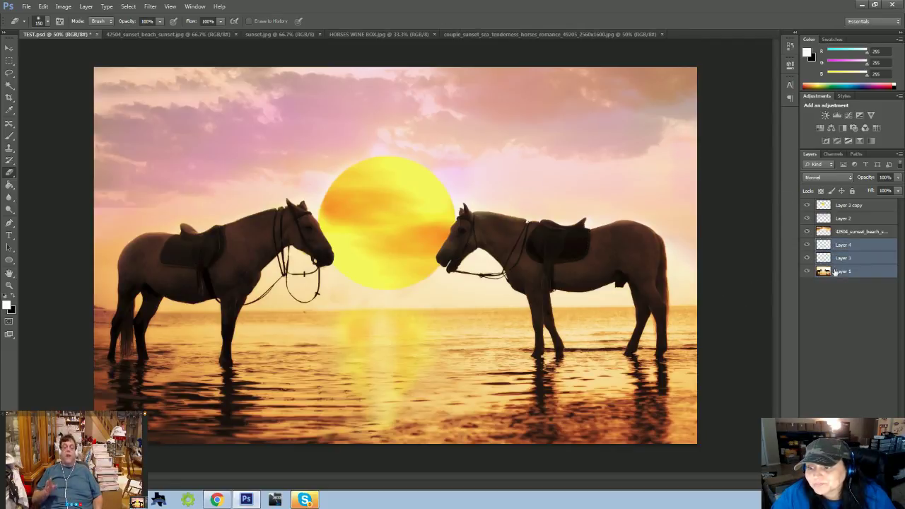
right_click(836, 272)
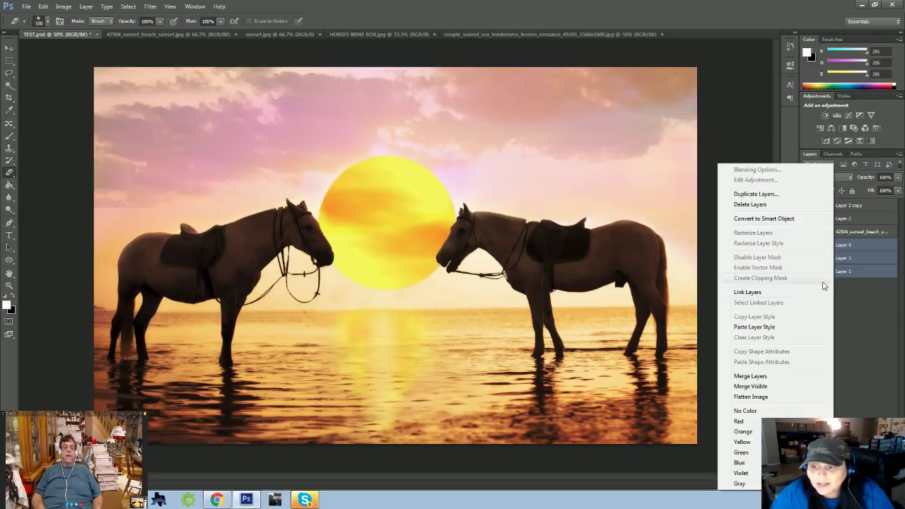
click(769, 377)
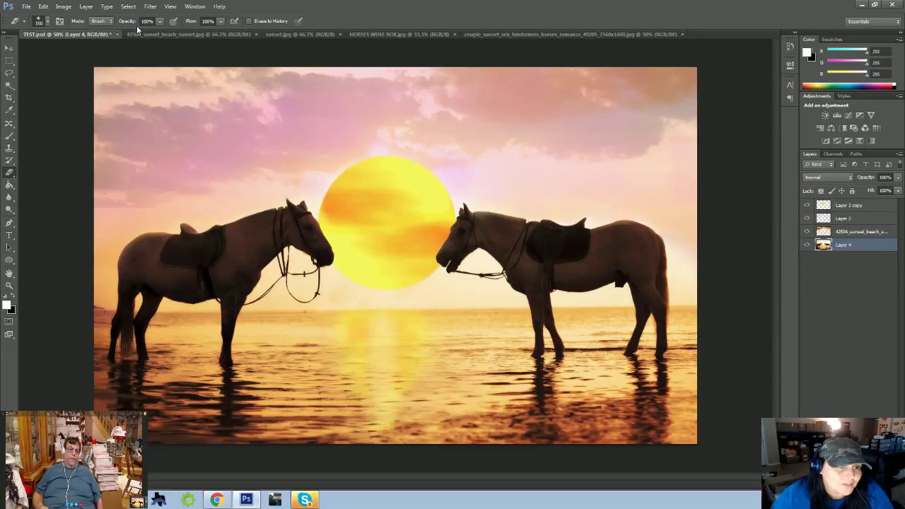
- Blur the sun's reflection down to the image's lower edge on the merged layer with the Blur tool at 12% strength
click(10, 197)
click(191, 21)
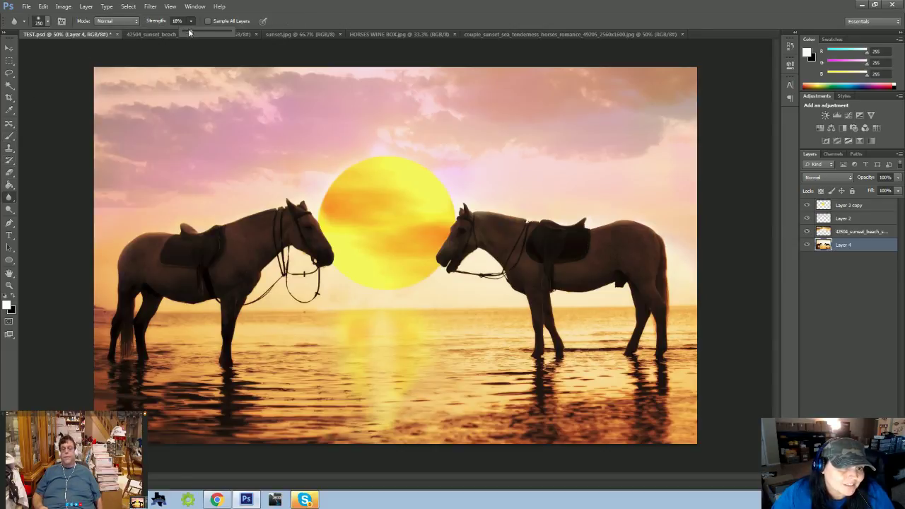
click(394, 329)
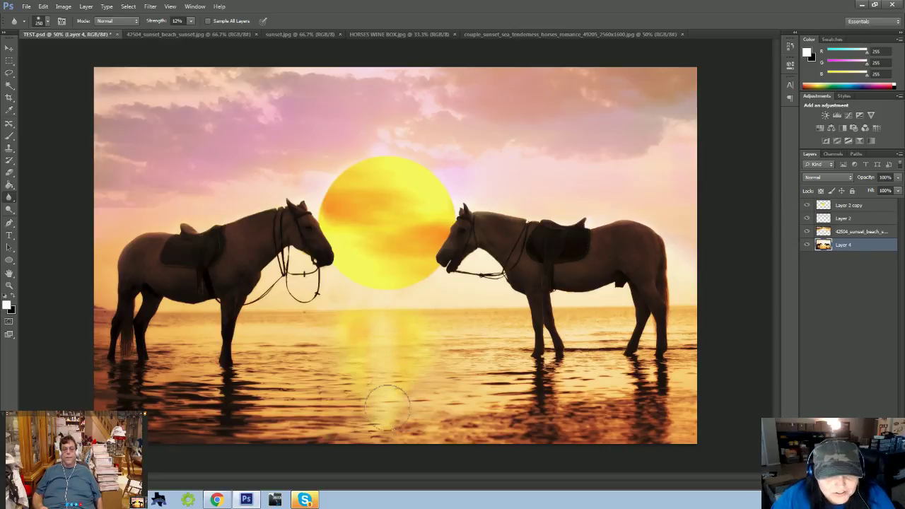
mouse_move(398, 433)
mouse_down()
mouse_move(420, 421)
mouse_move(369, 344)
mouse_move(347, 329)
mouse_move(408, 427)
mouse_move(353, 354)
mouse_move(359, 399)
mouse_move(401, 419)
mouse_move(396, 442)
mouse_move(421, 357)
mouse_move(413, 422)
mouse_move(421, 327)
mouse_move(433, 410)
mouse_move(449, 394)
mouse_move(299, 439)
mouse_move(308, 326)
mouse_move(373, 428)
mouse_move(286, 373)
mouse_move(352, 441)
mouse_move(413, 438)
mouse_move(416, 351)
mouse_move(421, 465)
mouse_up()
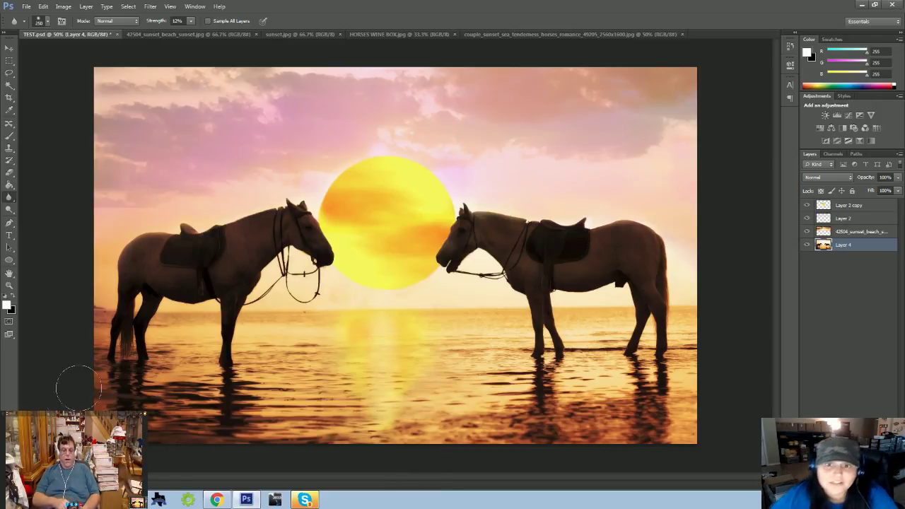
- Compare TEST.psd with the HORSES WINE BOX artwork and the original couple-and-horses photo, viewing the composite at 25%
click(368, 35)
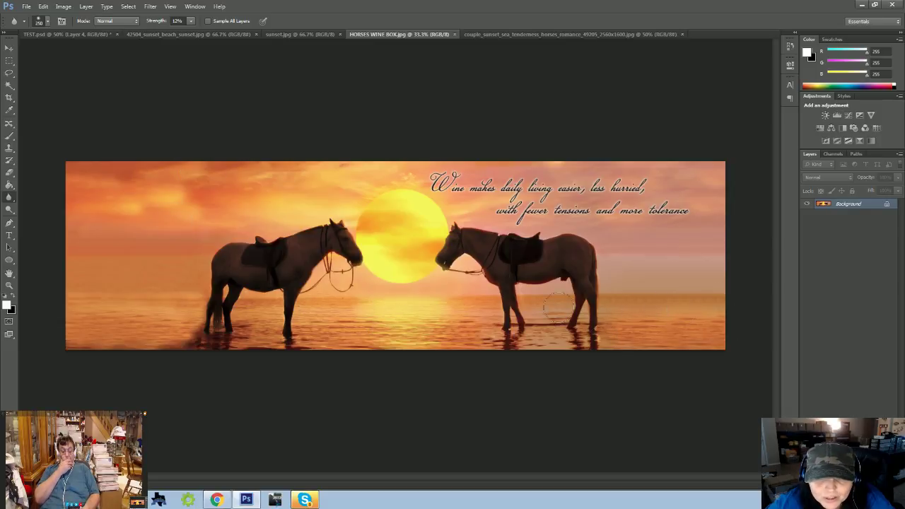
click(491, 34)
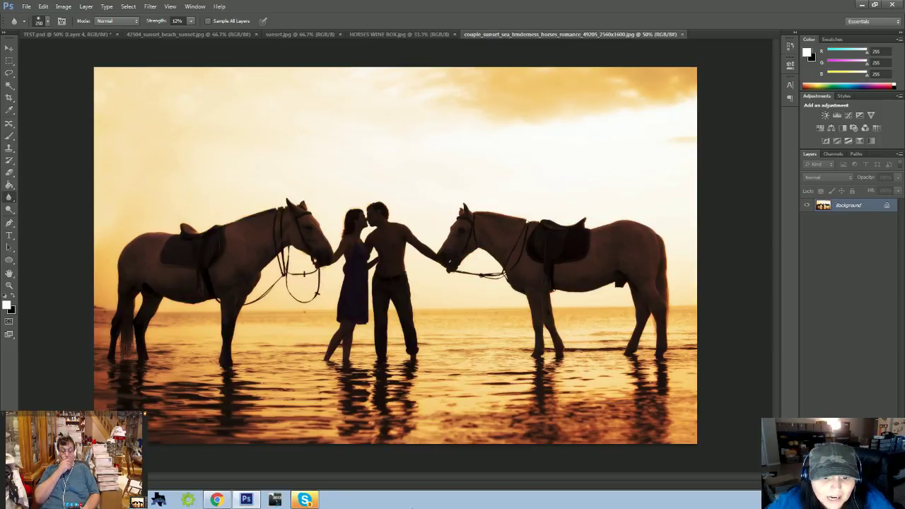
click(43, 35)
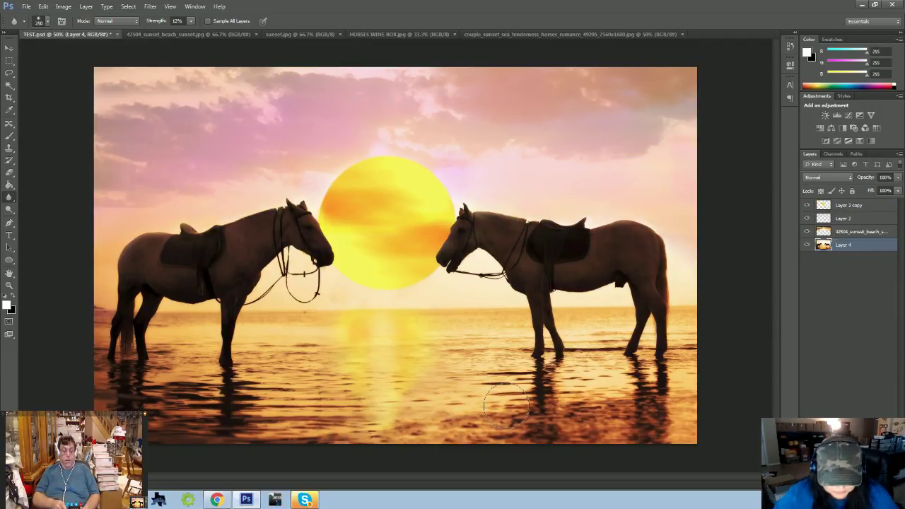
key(ctrl+minus)
key(ctrl+minus)
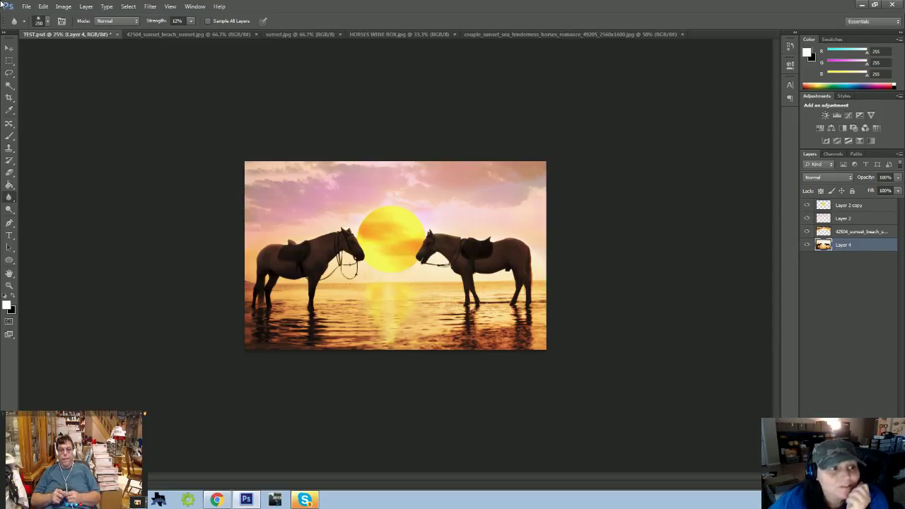
- Merge all visible layers of TEST.psd into a single layer
click(27, 6)
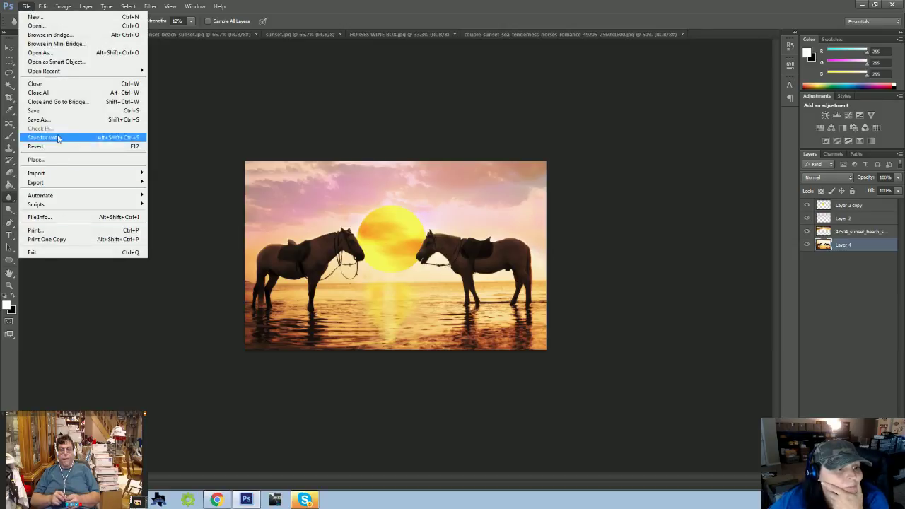
mouse_move(68, 11)
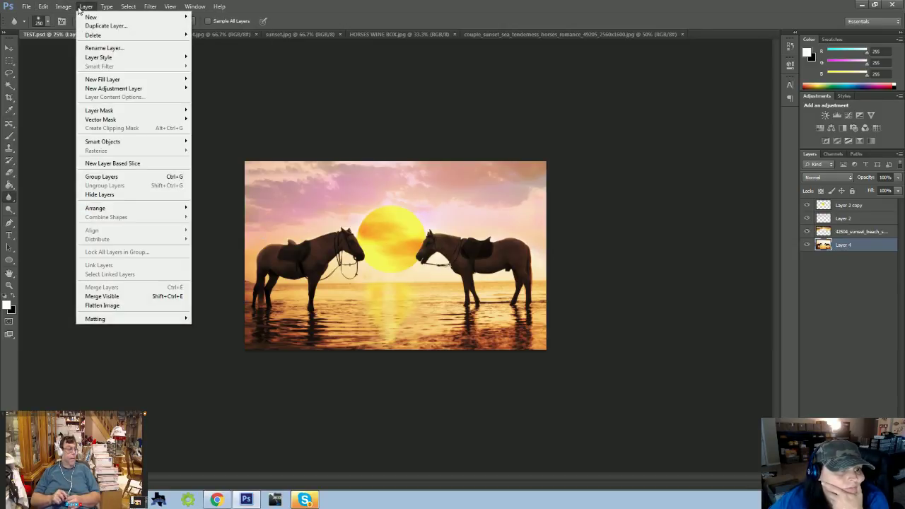
click(112, 307)
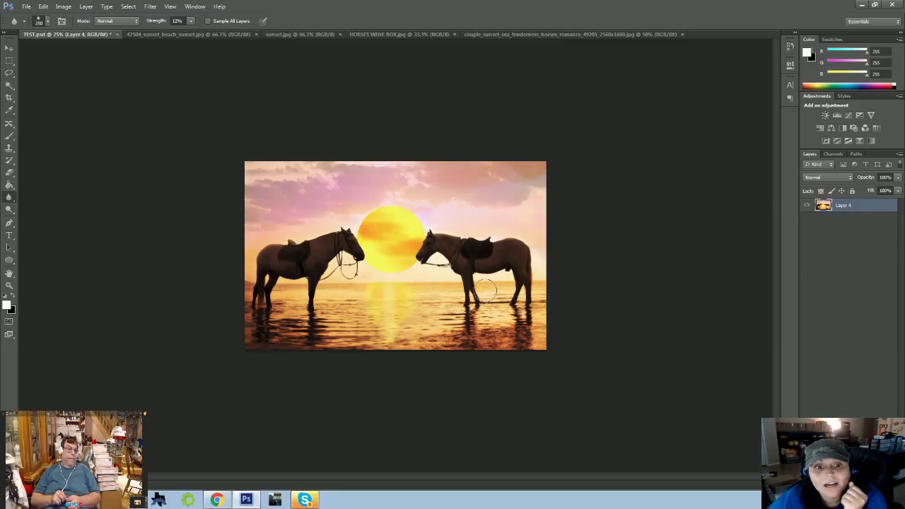
click(43, 7)
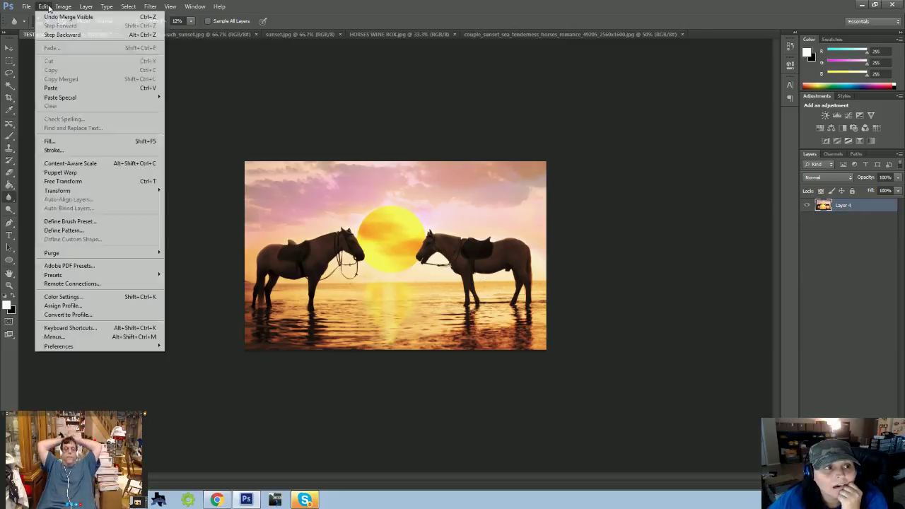
mouse_move(61, 6)
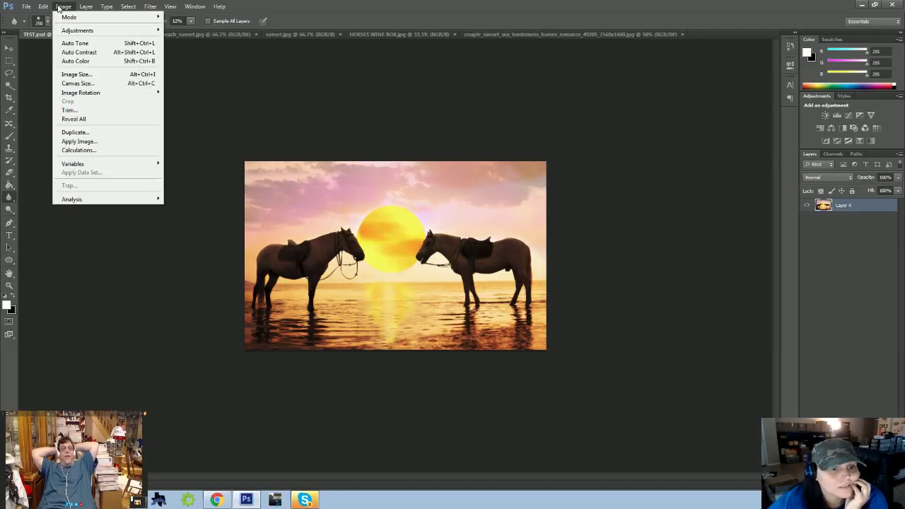
mouse_move(26, 7)
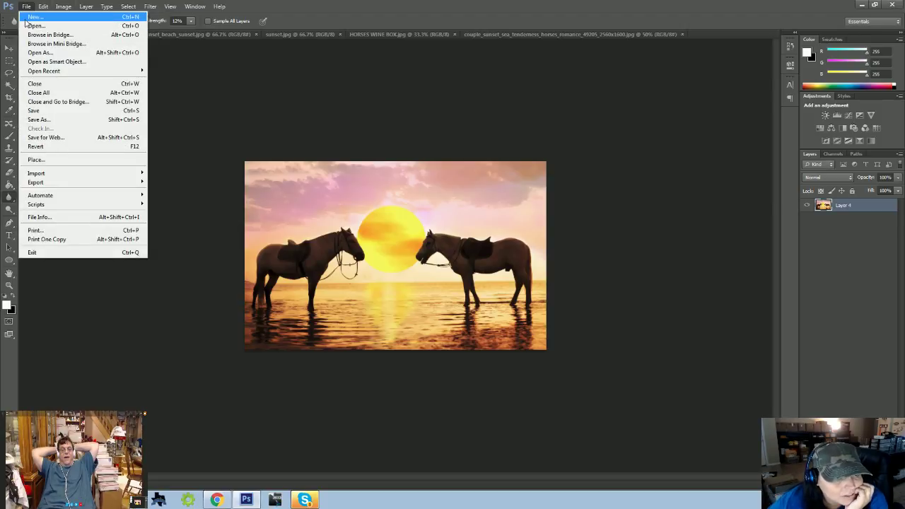
- Convert the locked Background of HORSES WINE BOX.jpg into a regular, editable layer
click(400, 33)
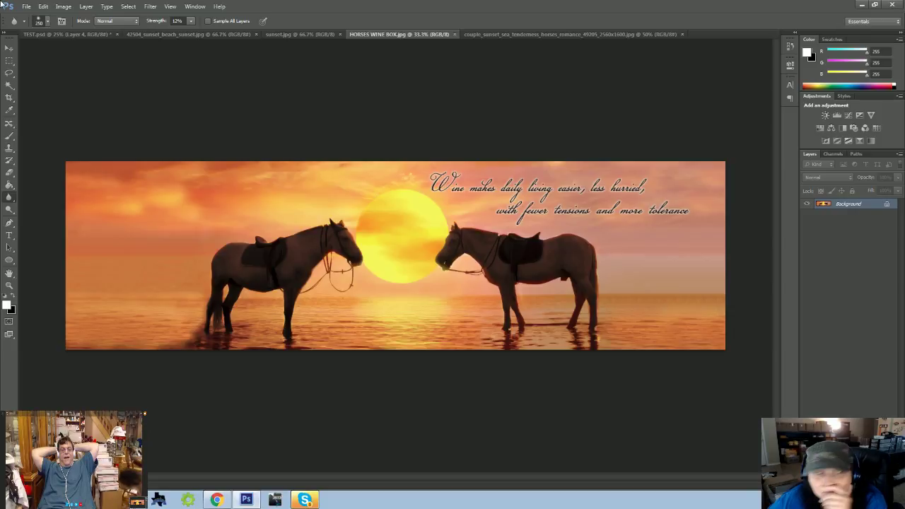
click(9, 48)
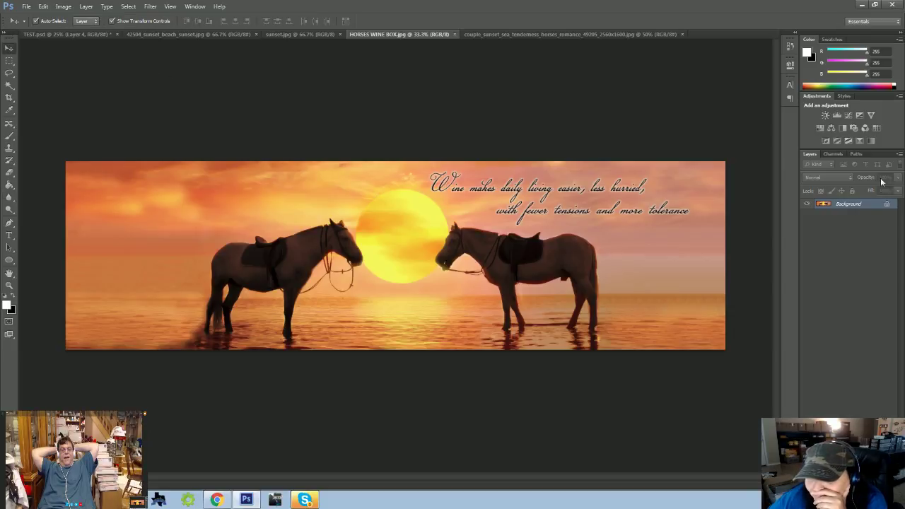
double_click(849, 204)
click(529, 157)
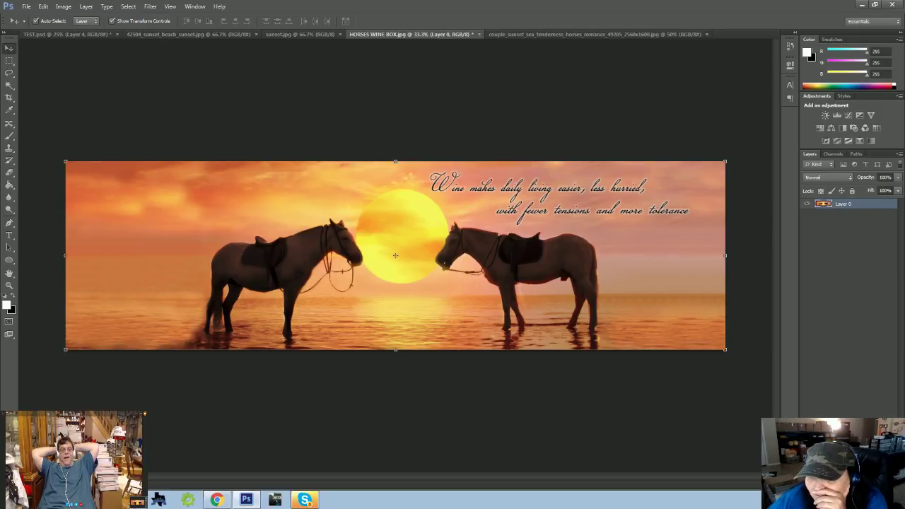
- Cover the wine box artwork layer with a black Color Overlay at 100% opacity and rasterize its layer style
click(820, 483)
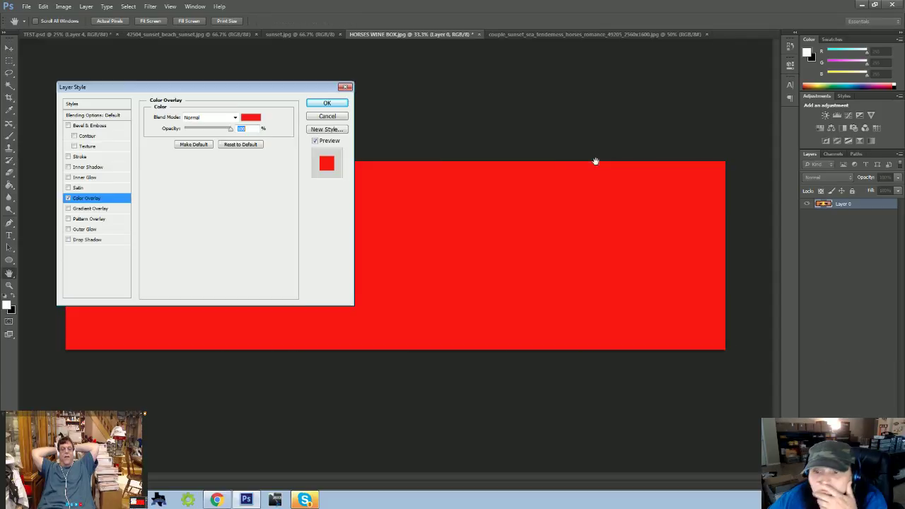
click(848, 437)
click(251, 117)
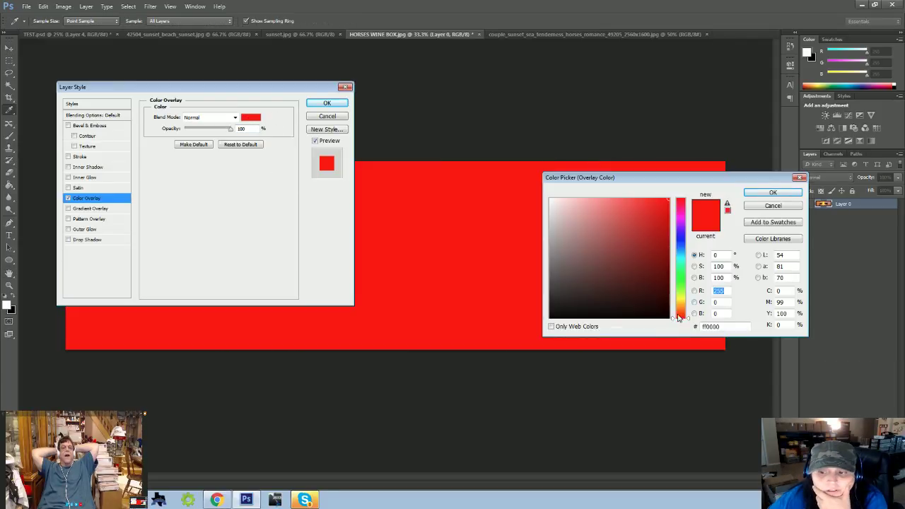
click(668, 317)
click(750, 193)
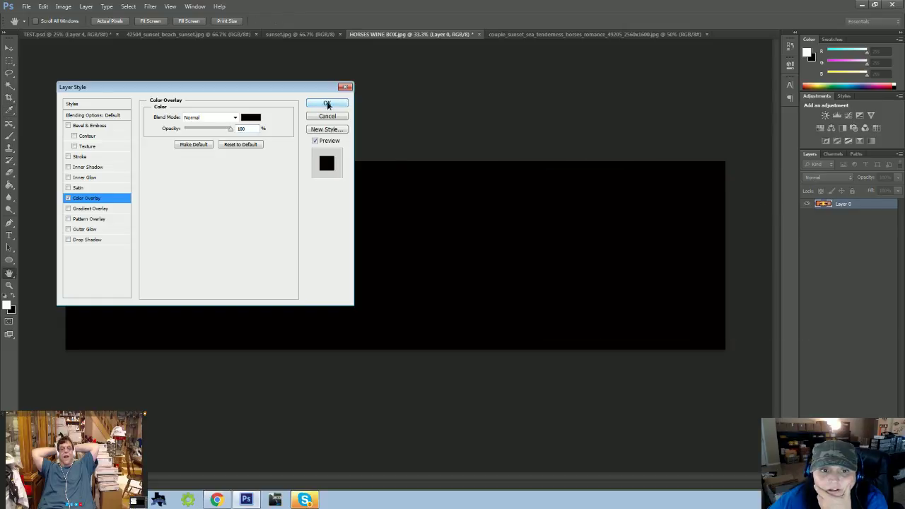
click(327, 105)
right_click(857, 210)
click(800, 243)
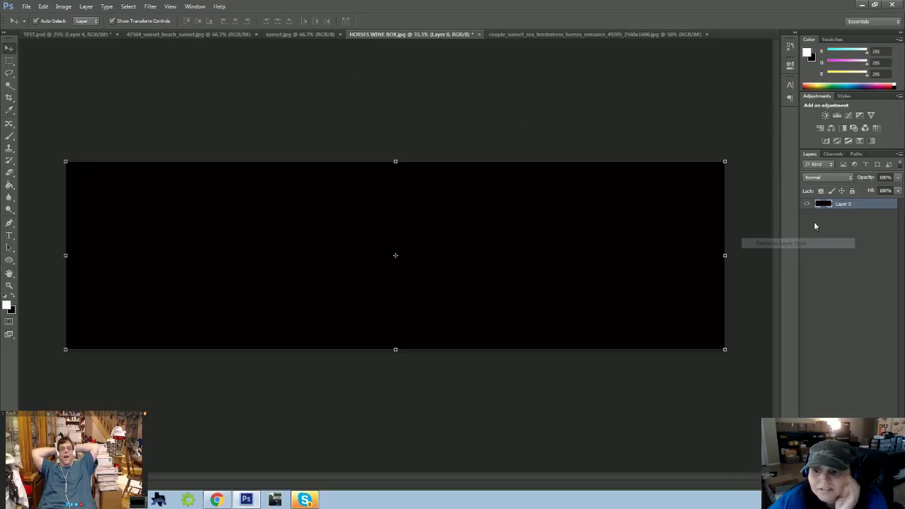
- Save the black canvas to the Desktop as a Photoshop file named WINE BOX BLANK TEMPLATE, with maximized compatibility
click(26, 6)
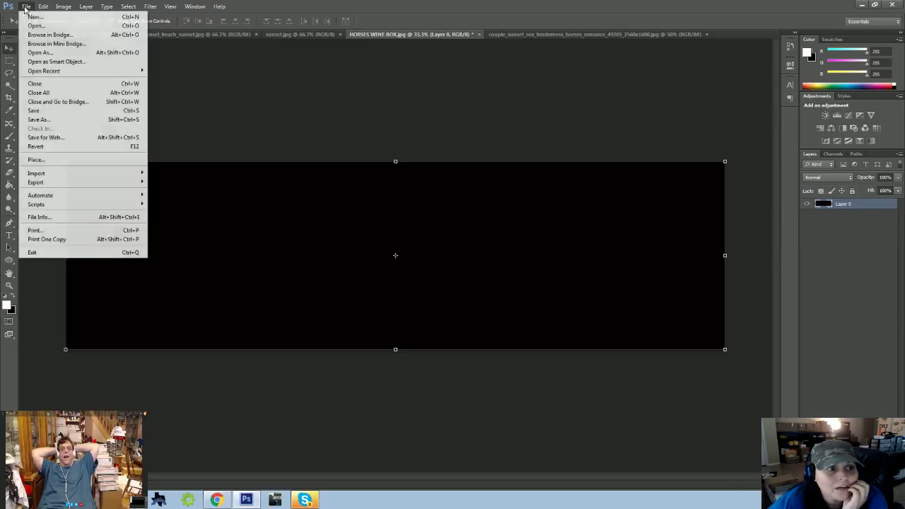
click(64, 119)
text(WINE)
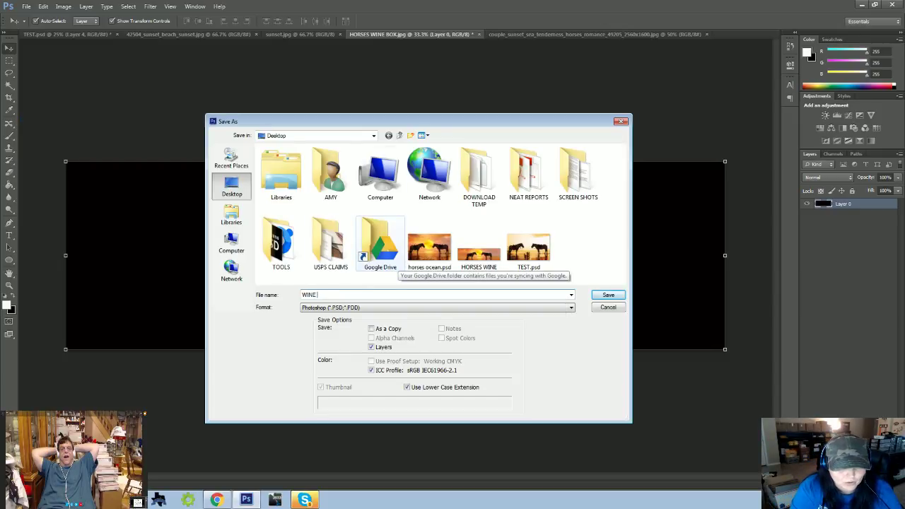
text( BOX BLANK TEMPLATE)
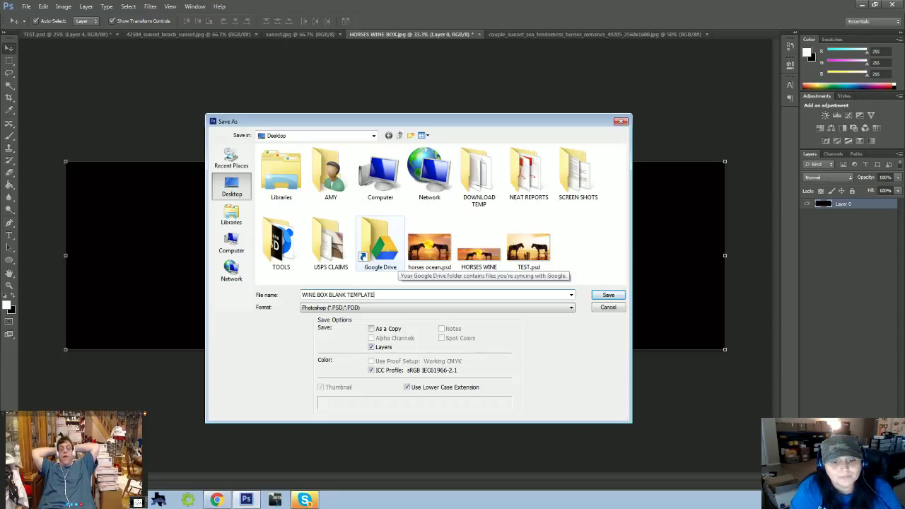
key(Return)
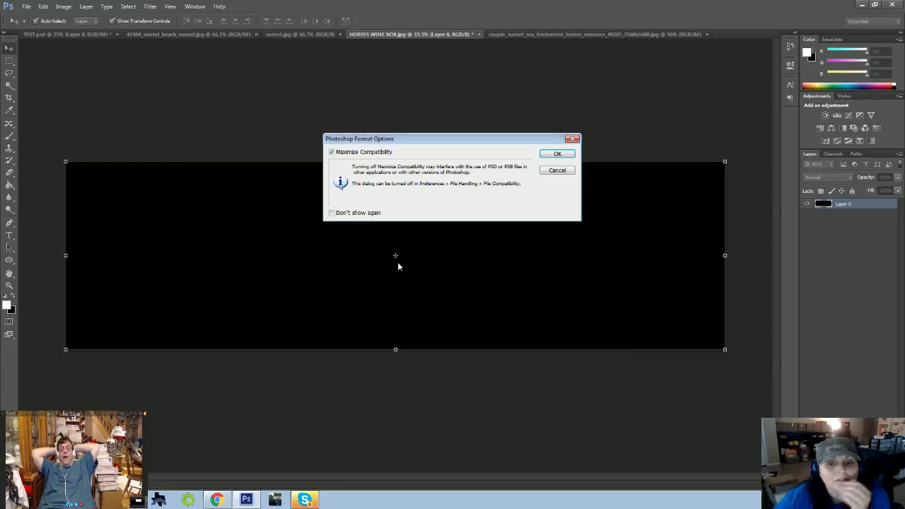
click(549, 154)
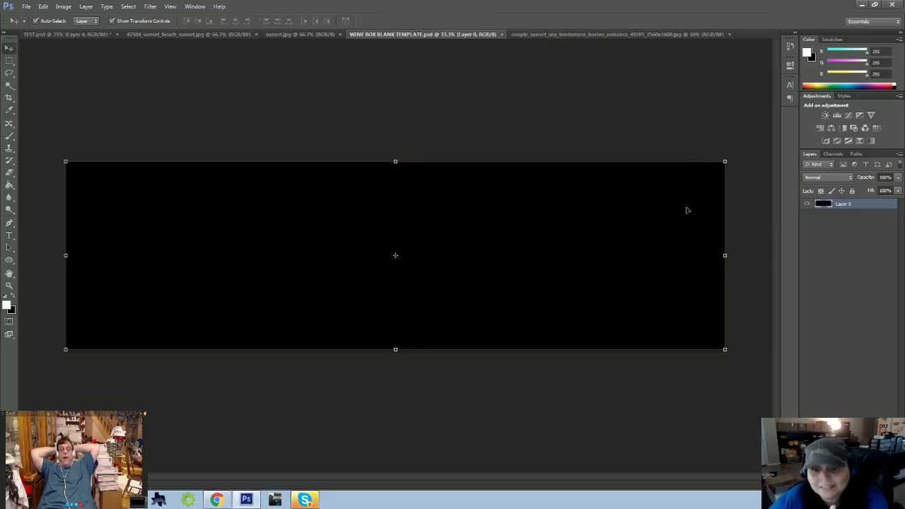
- Copy the merged horses picture from TEST.psd into WINE BOX BLANK TEMPLATE.psd and centre it on the black canvas
click(40, 35)
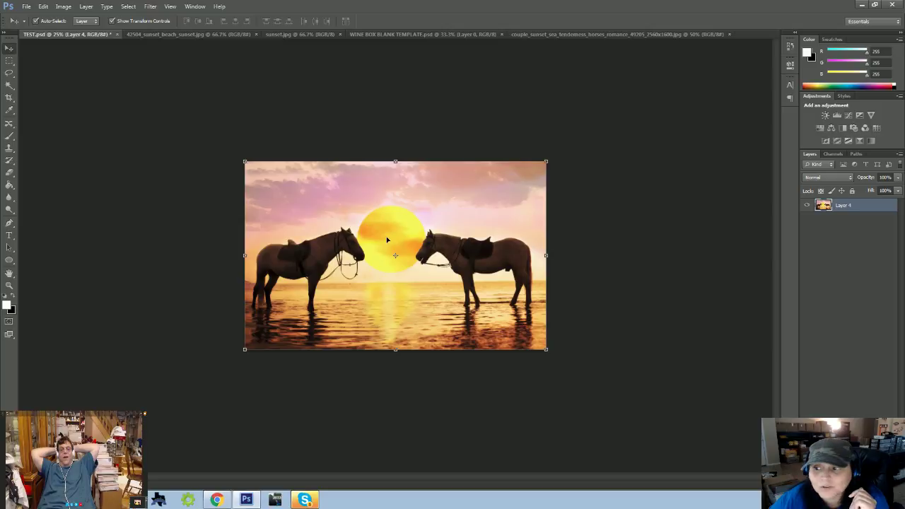
drag(387, 240, 389, 221)
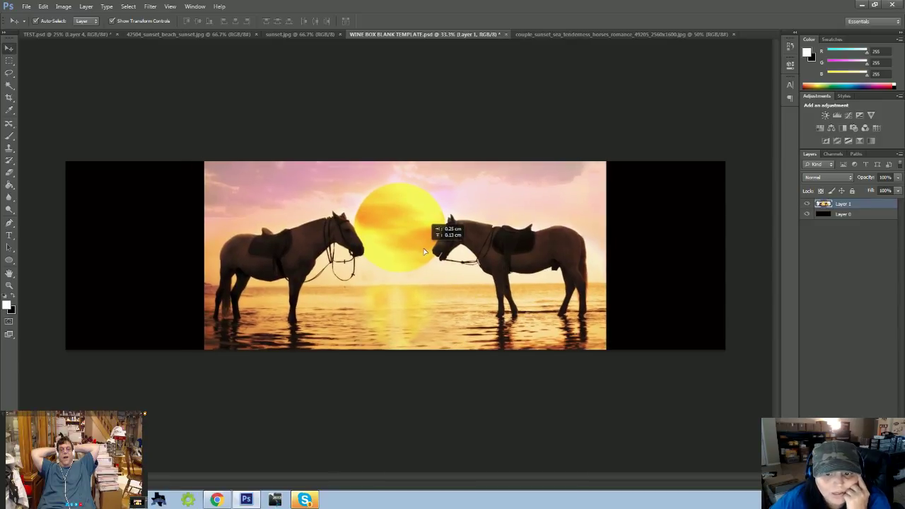
drag(425, 252, 414, 258)
click(743, 381)
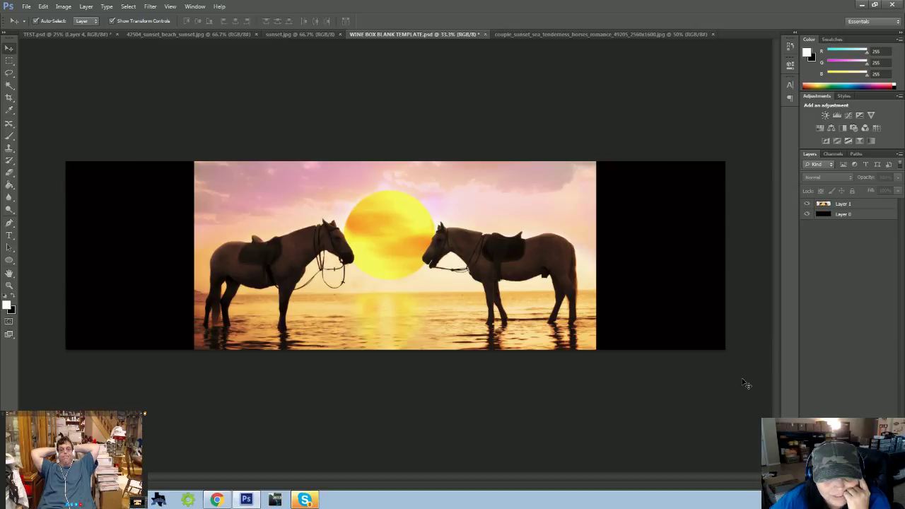
click(9, 61)
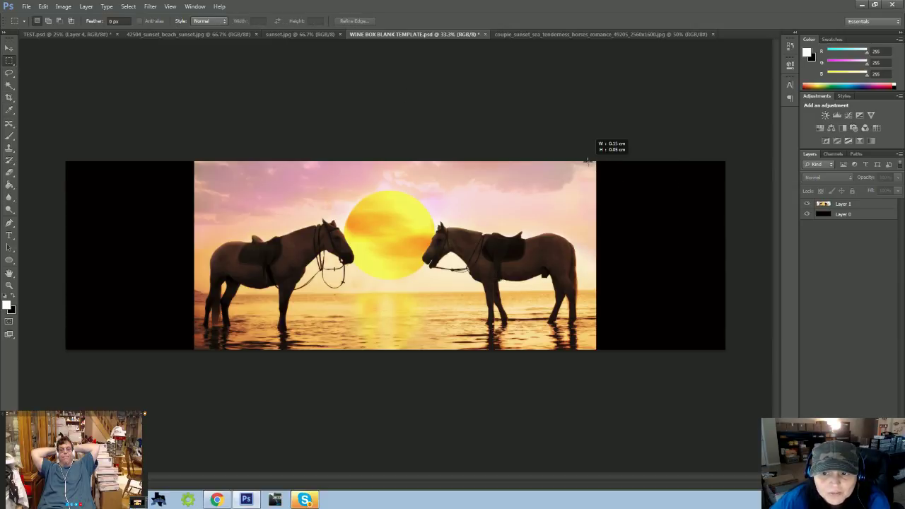
drag(592, 166, 599, 358)
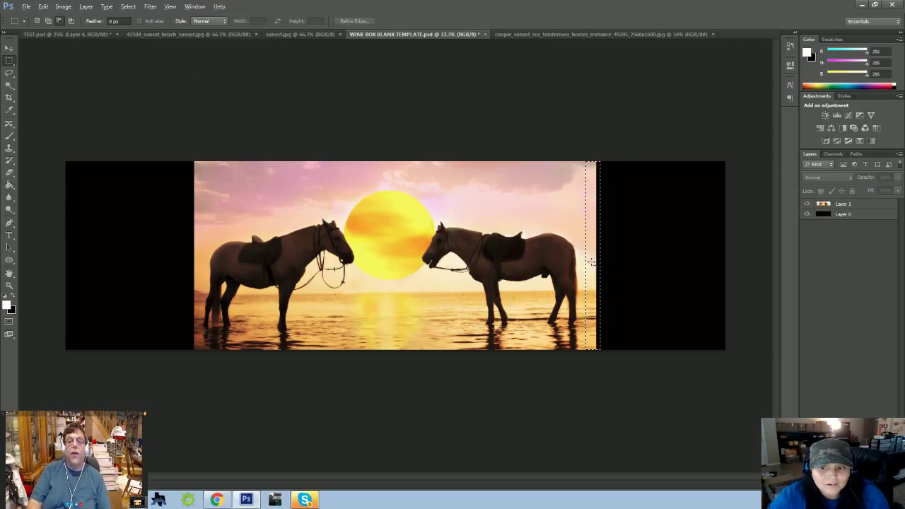
key(alt)
key(alt)
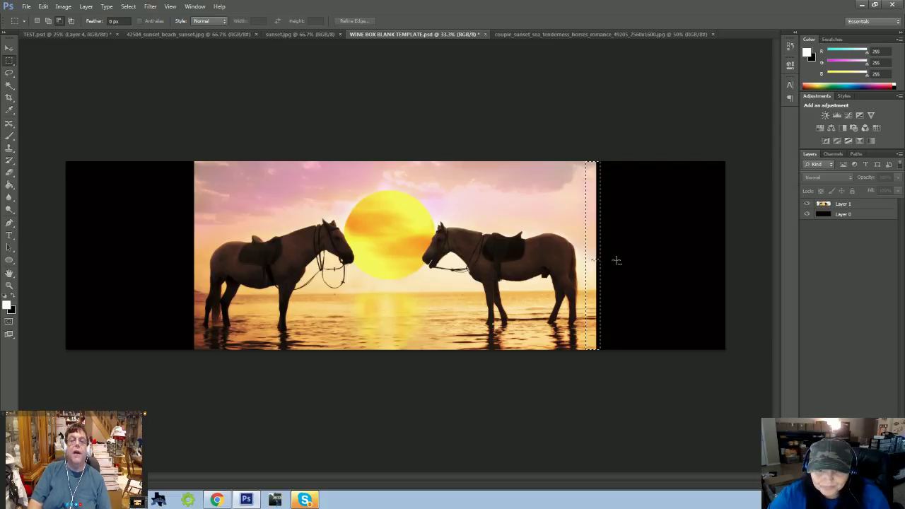
click(694, 264)
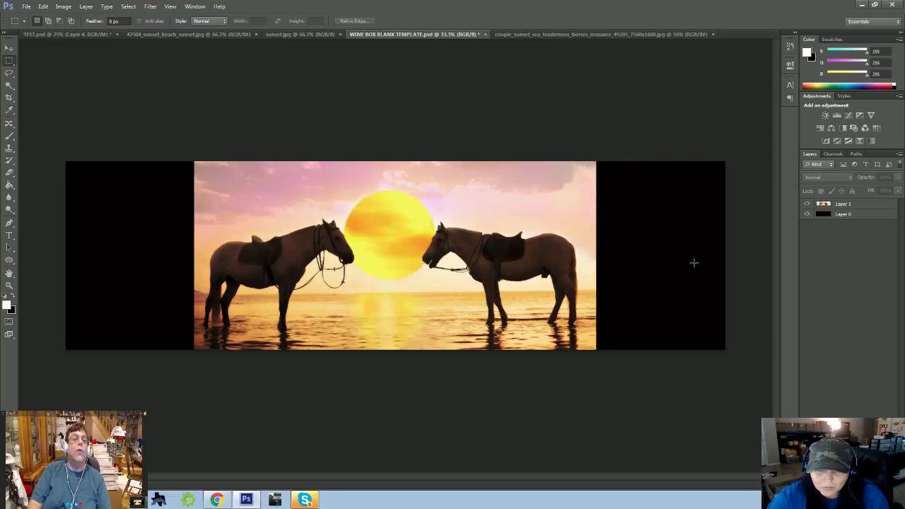
click(9, 47)
key(m)
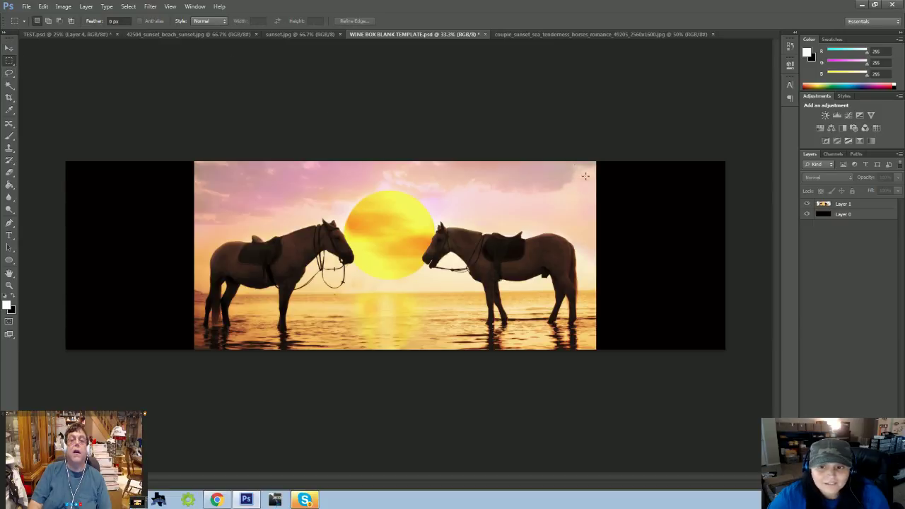
drag(585, 161, 609, 361)
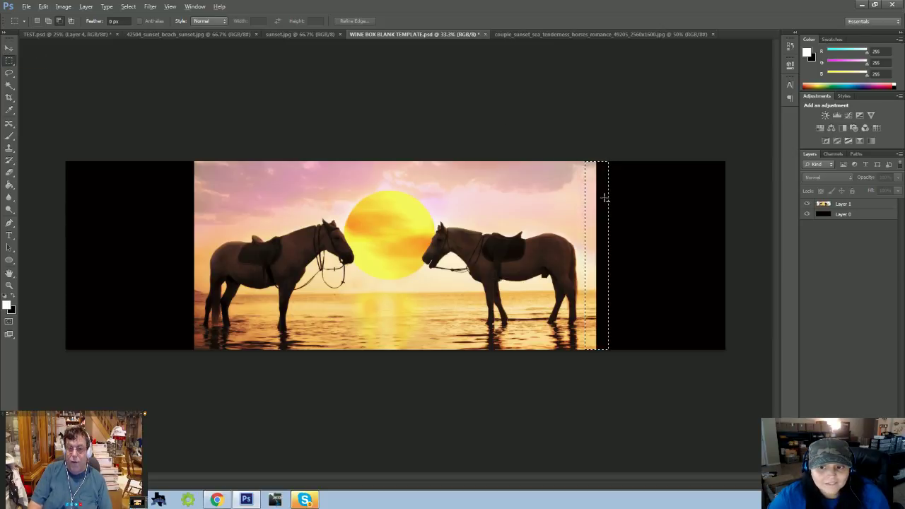
mouse_move(598, 198)
mouse_down()
mouse_move(677, 205)
mouse_move(608, 209)
mouse_up()
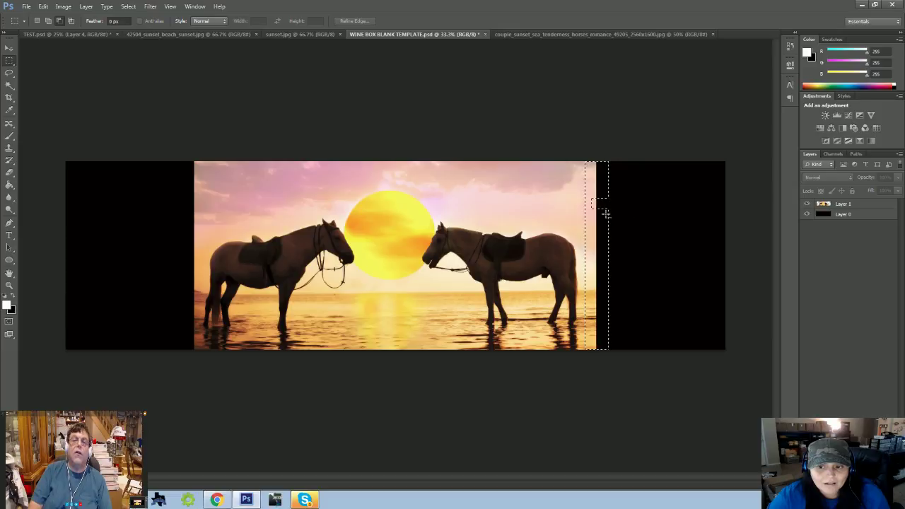
key(ctrl+d)
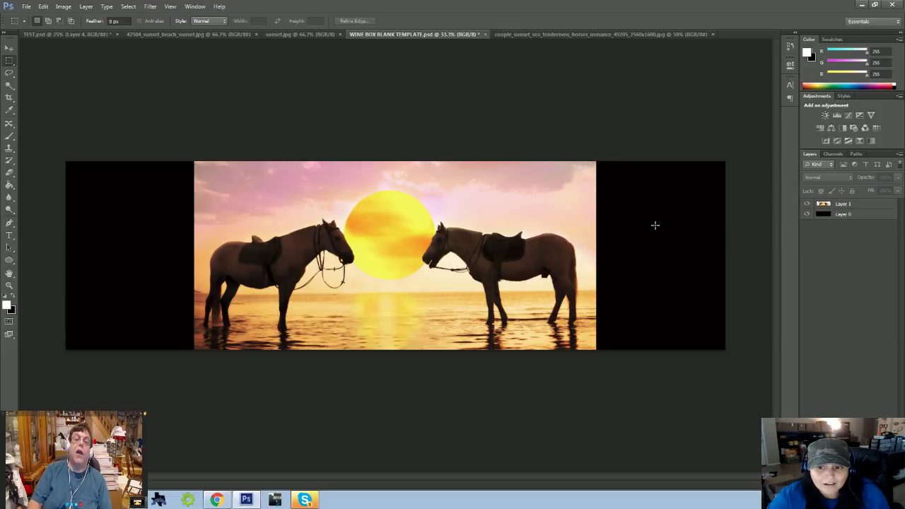
- Select a narrow full-height strip at the horses picture's right edge and place a copy about 0.91 cm outward over the black area
drag(579, 162, 599, 349)
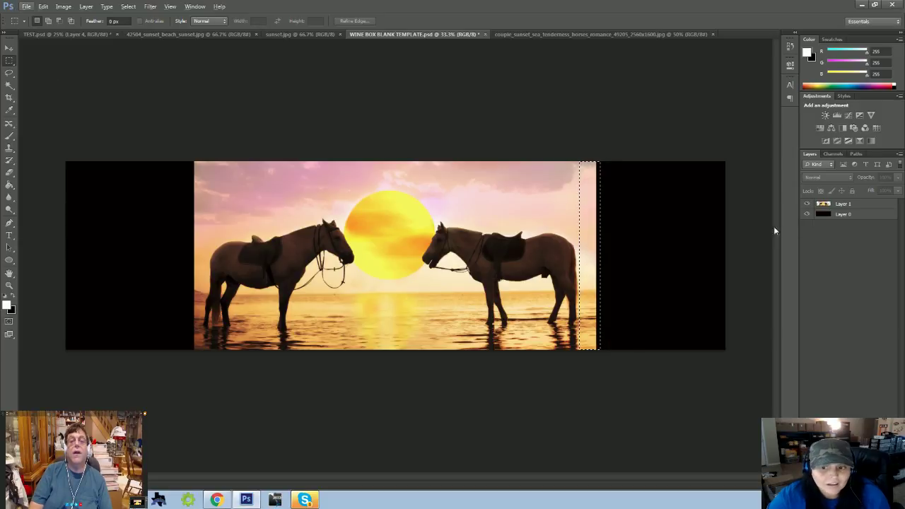
click(9, 48)
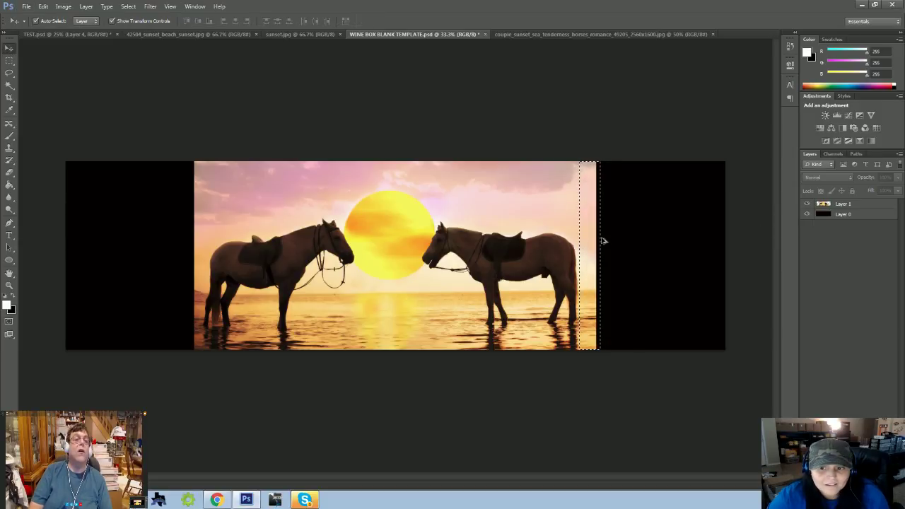
click(604, 241)
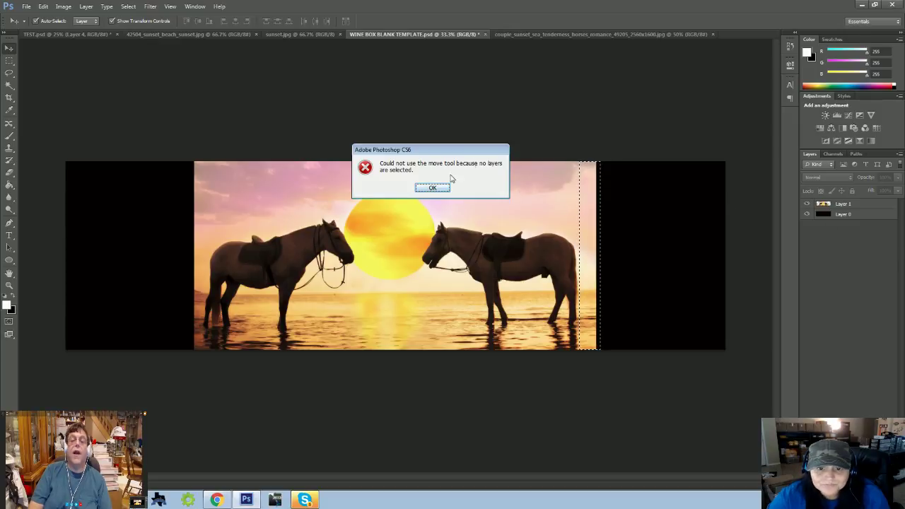
click(430, 189)
click(586, 227)
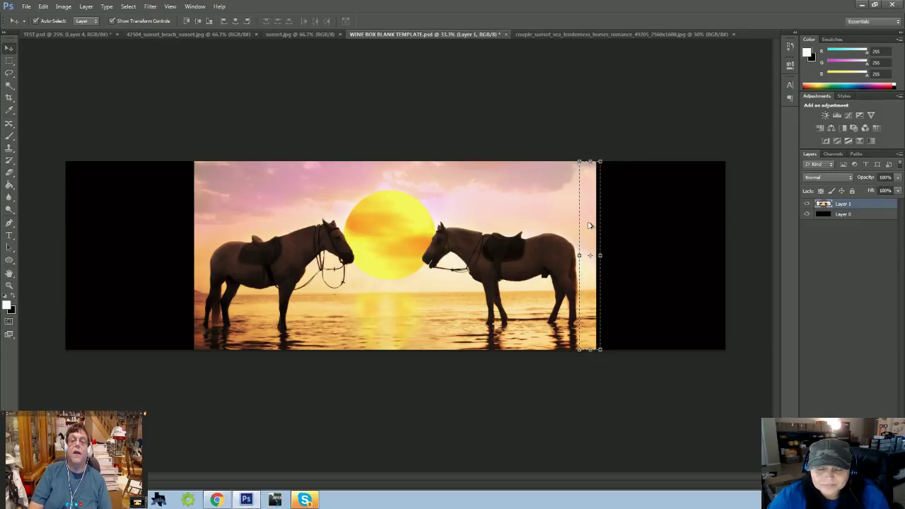
drag(591, 225, 609, 225)
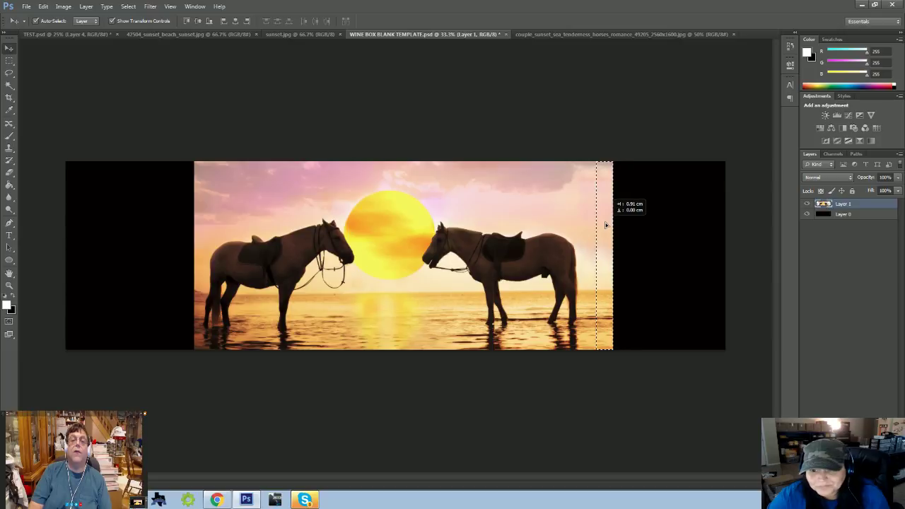
click(646, 253)
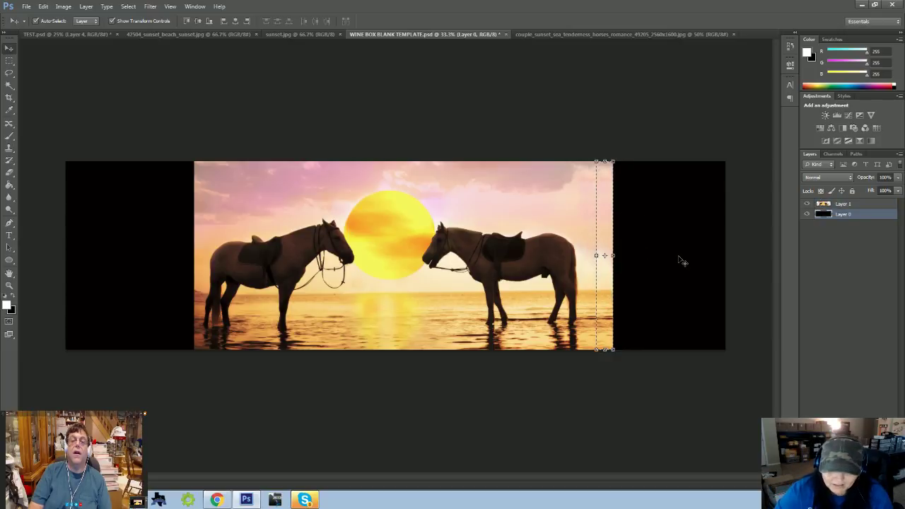
- Deselect the copied strip and make the horses picture on Layer 1 the active layer
click(10, 61)
click(485, 227)
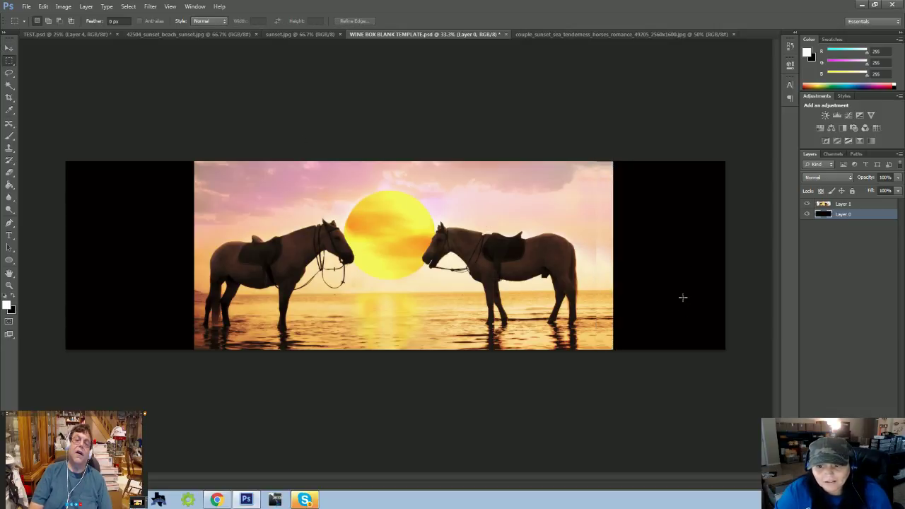
key(v)
click(606, 302)
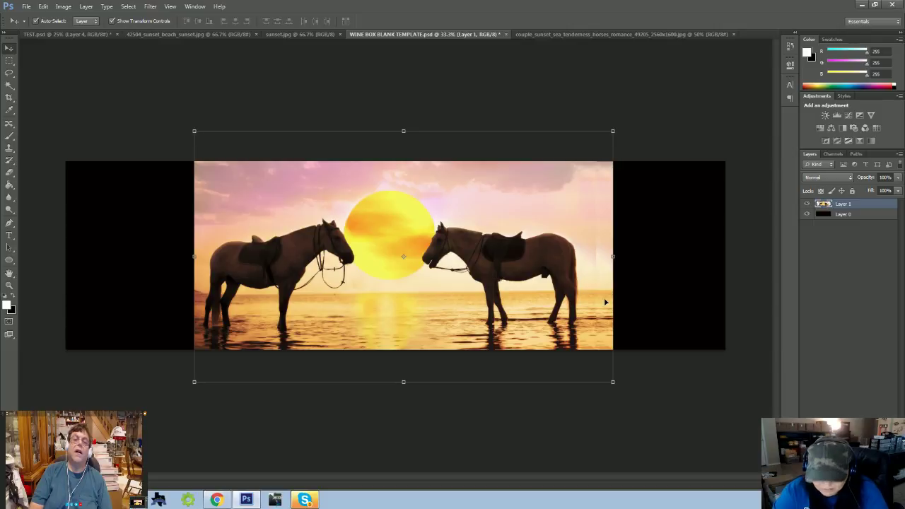
click(679, 215)
click(839, 205)
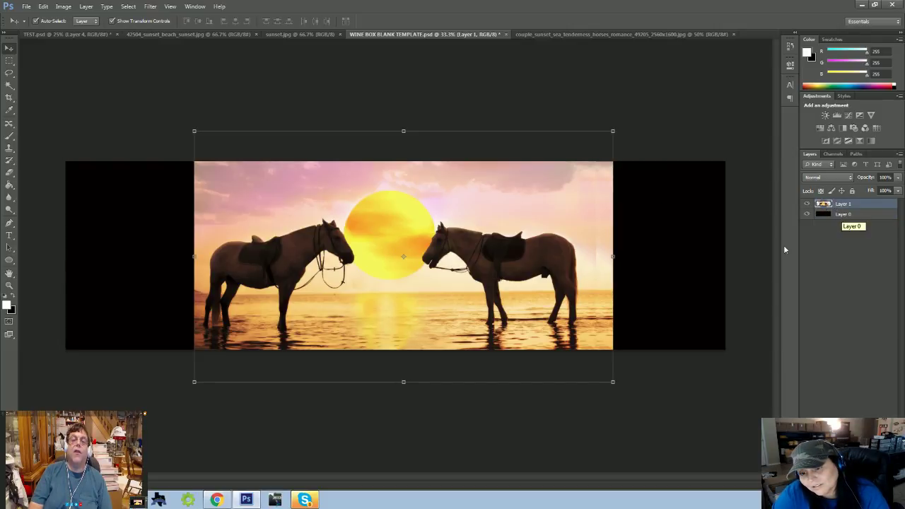
- Step back in the history to restore the selection around the copied strip at the horses picture's right edge on Layer 1
click(684, 305)
key(ctrl+plus)
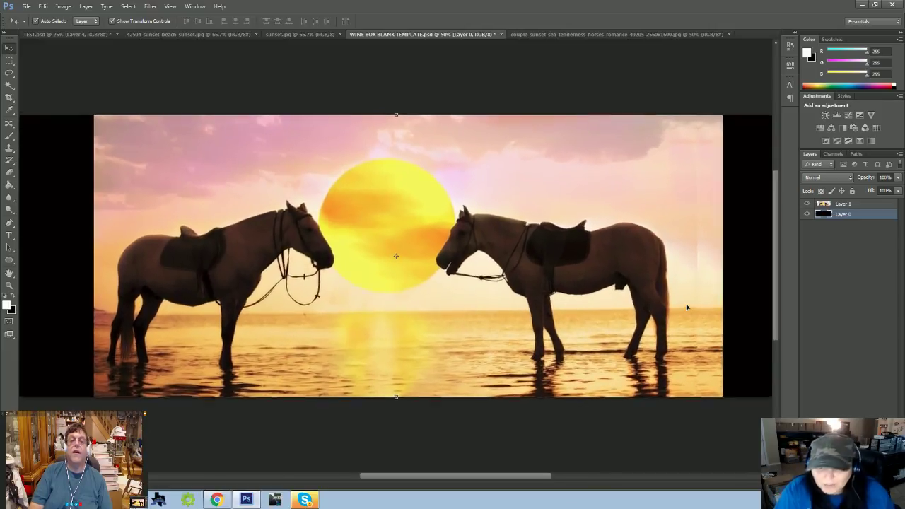
key(ctrl+plus)
drag(523, 477, 605, 478)
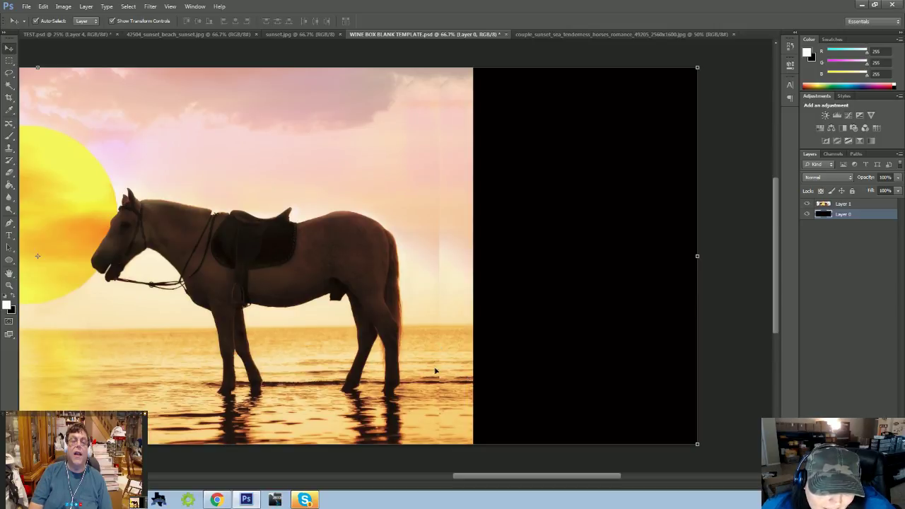
click(44, 6)
click(441, 257)
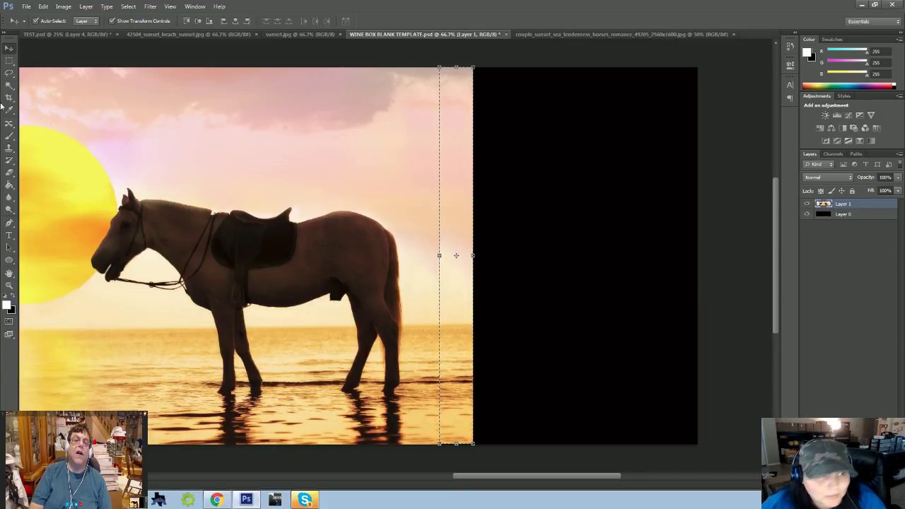
- Shift the copied strip slightly inward against the horses picture to tighten the seam, and deselect it
key(m)
key(ctrl+d)
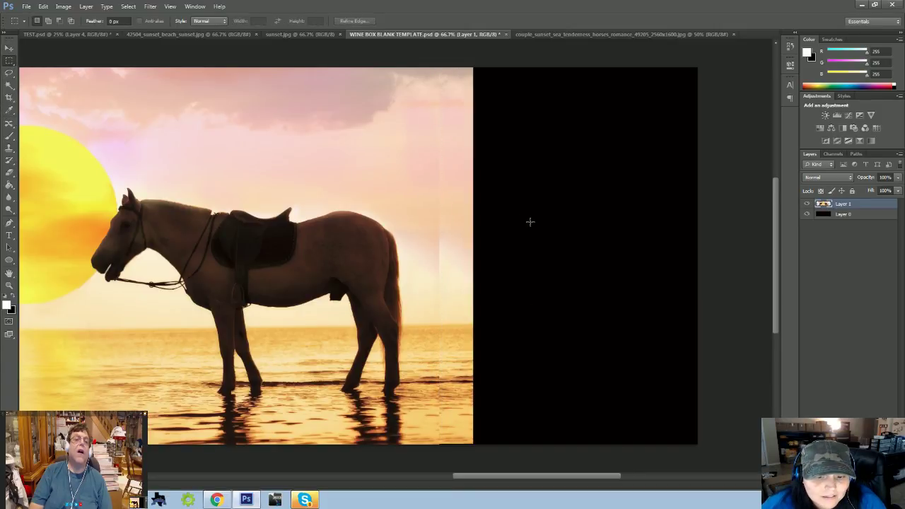
click(9, 47)
click(44, 6)
click(55, 36)
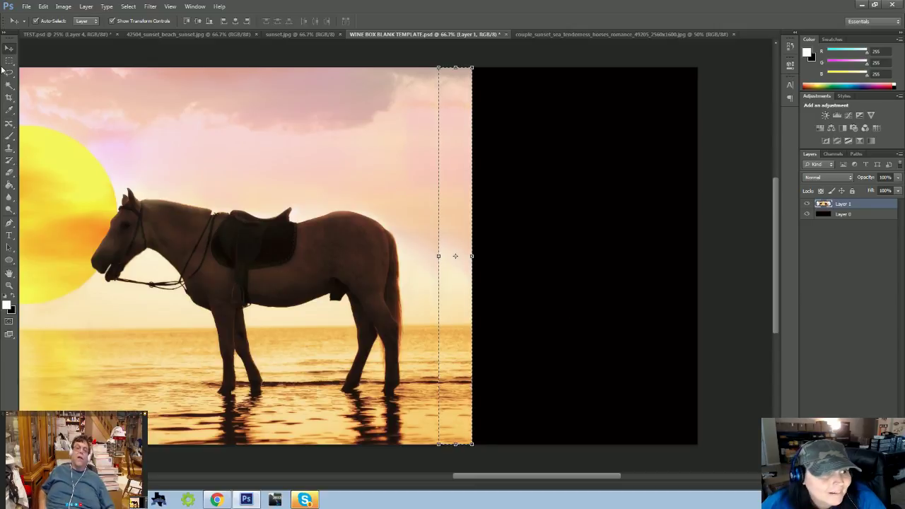
key(m)
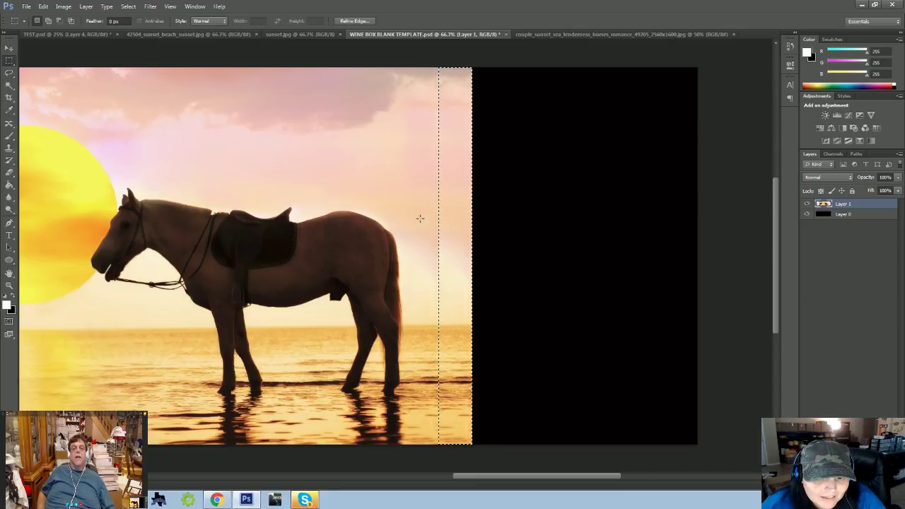
click(418, 217)
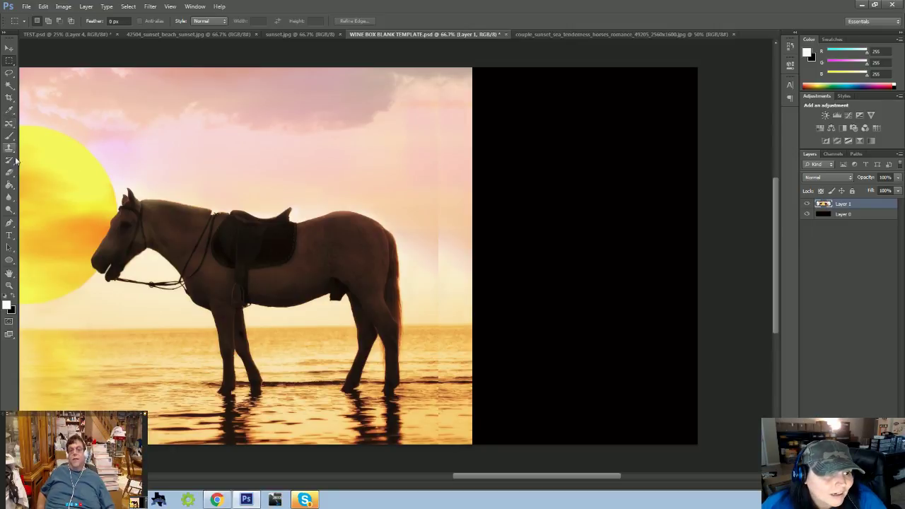
- Blur the strip's seam across the water behind the right horse, using a 70 px brush at 12% strength
click(9, 198)
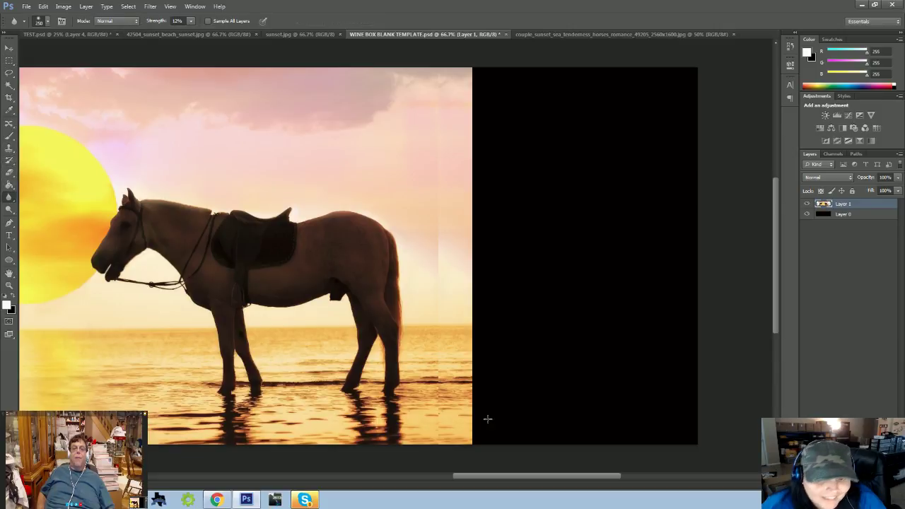
key(bracketleft)
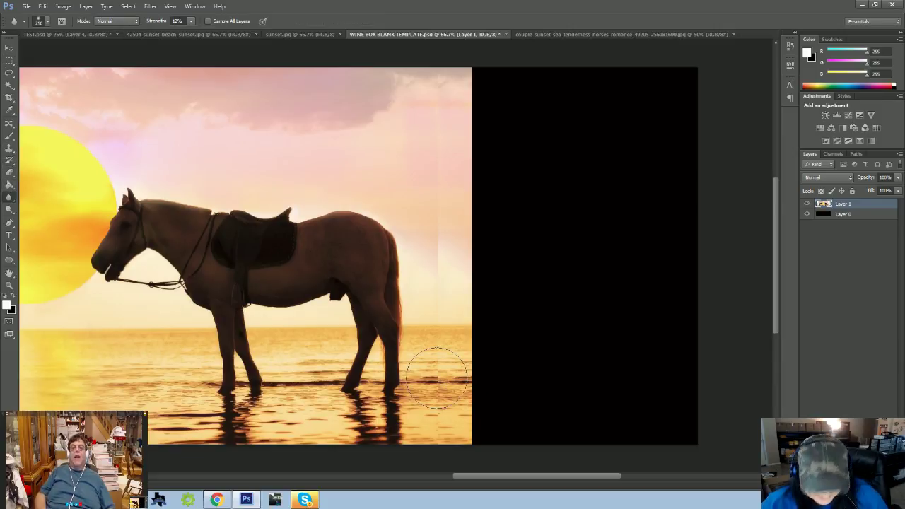
key(bracketleft)
key(bracketleft)
key(bracketleft)
key(bracketleft)
key(bracketleft)
key(bracketleft)
key(bracketleft)
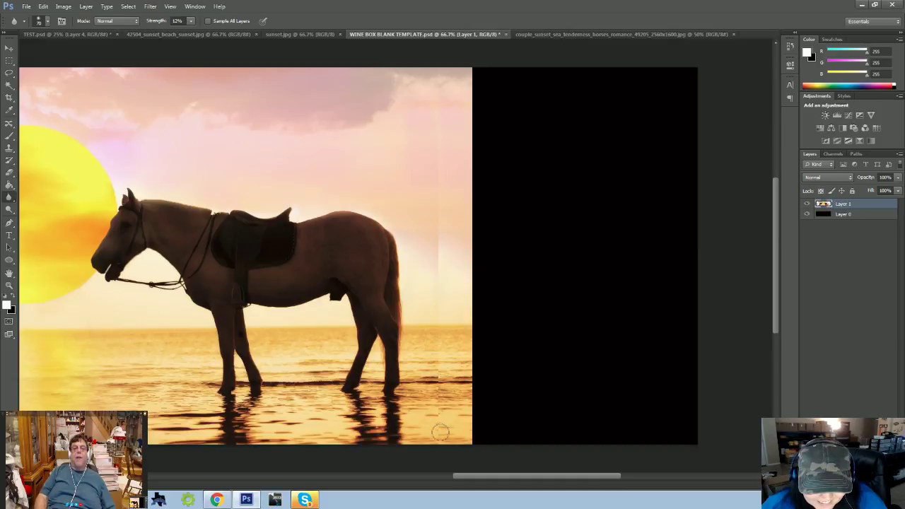
mouse_move(438, 376)
mouse_down()
mouse_move(436, 448)
mouse_move(436, 343)
mouse_move(439, 383)
mouse_up()
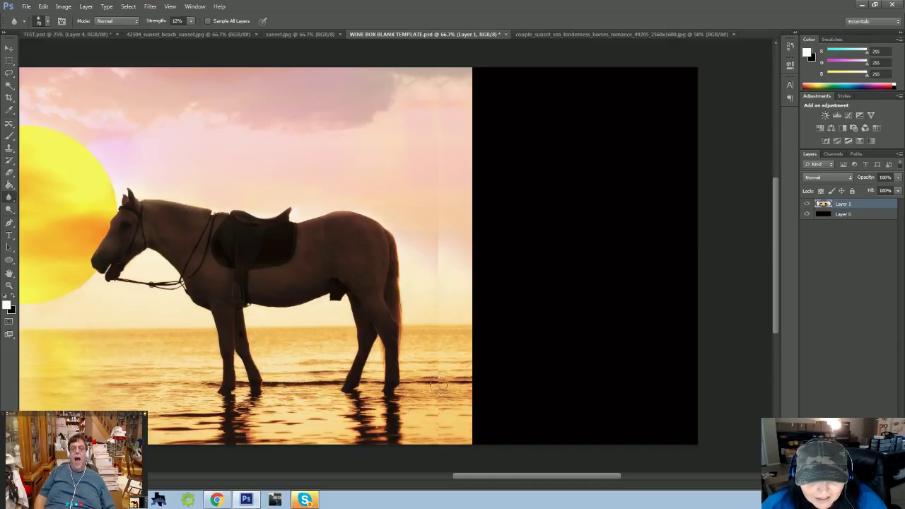
- Select a very narrow full-height strip over the seam behind the right horse, apply Fill to it and deselect
click(9, 60)
drag(428, 71, 444, 446)
click(443, 88)
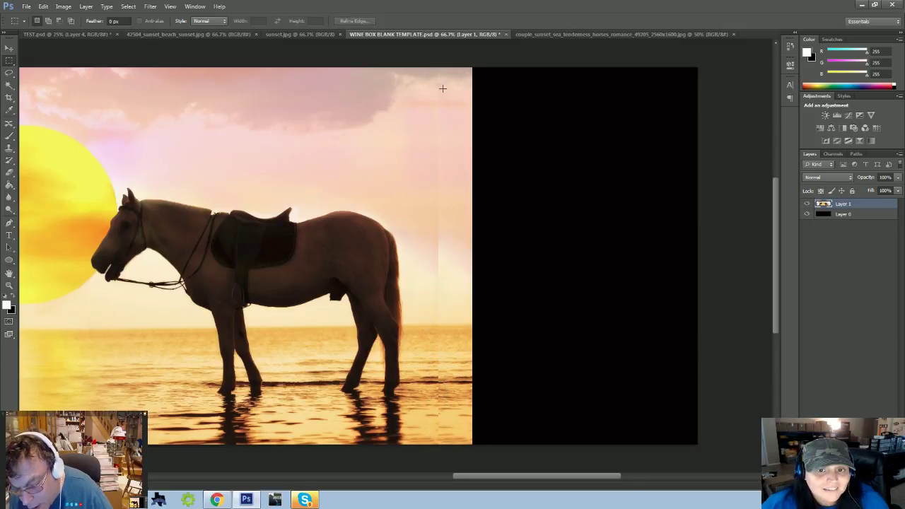
drag(434, 68, 442, 444)
click(43, 7)
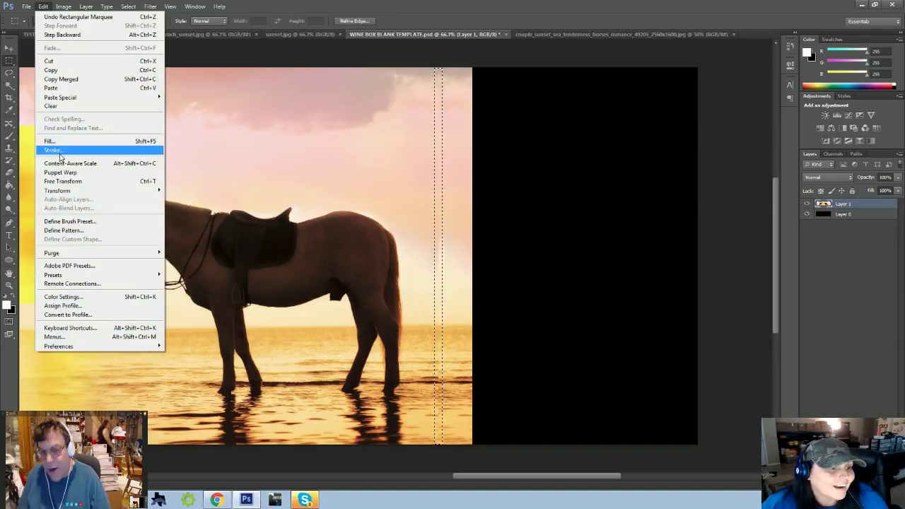
click(71, 142)
click(514, 146)
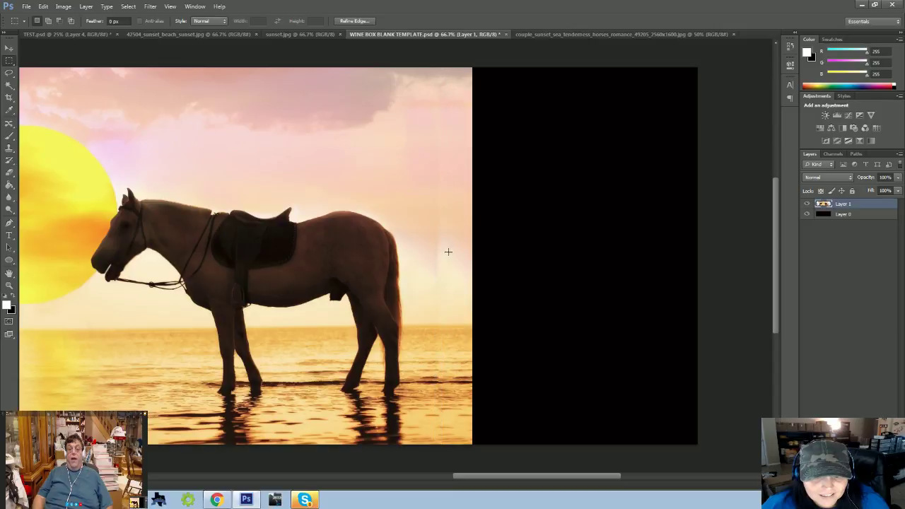
key(ctrl+d)
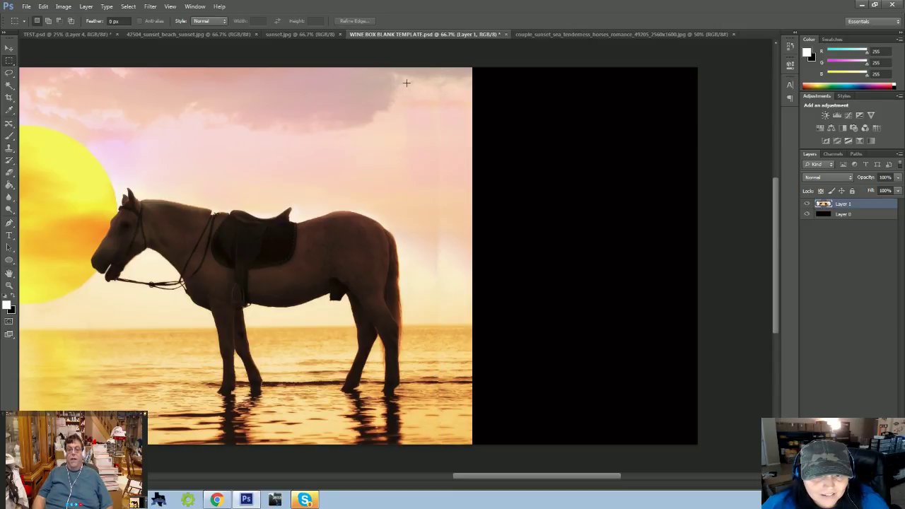
- Apply Fill again to a slightly wider, nearly full-height selection over the same seam, and clear the selection
drag(430, 68, 444, 446)
click(43, 6)
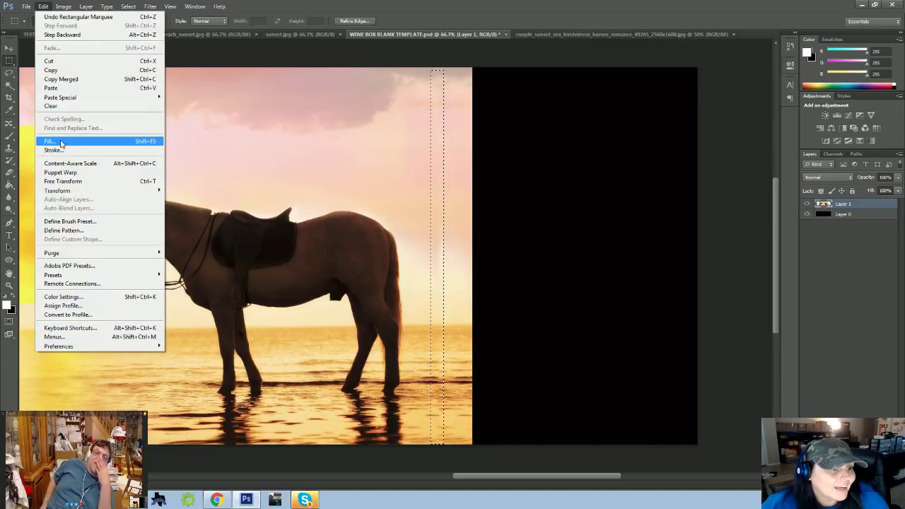
click(61, 144)
click(514, 146)
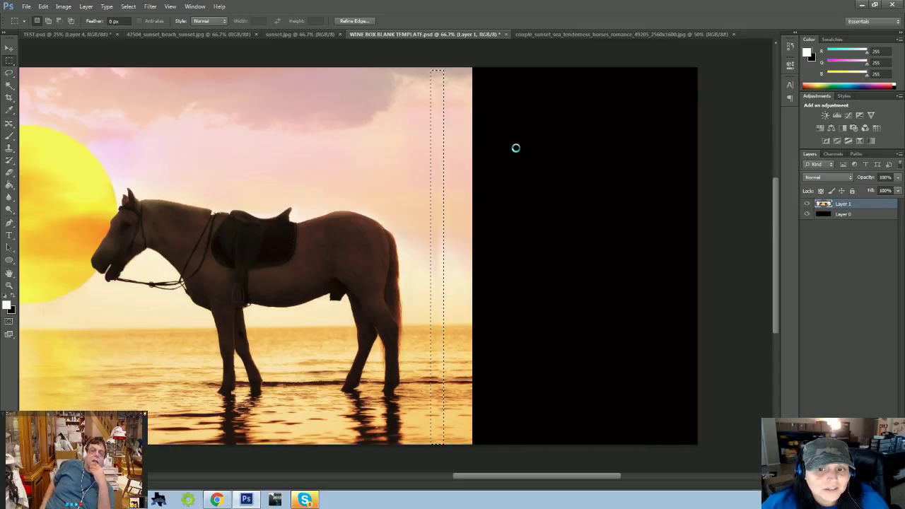
key(ctrl+d)
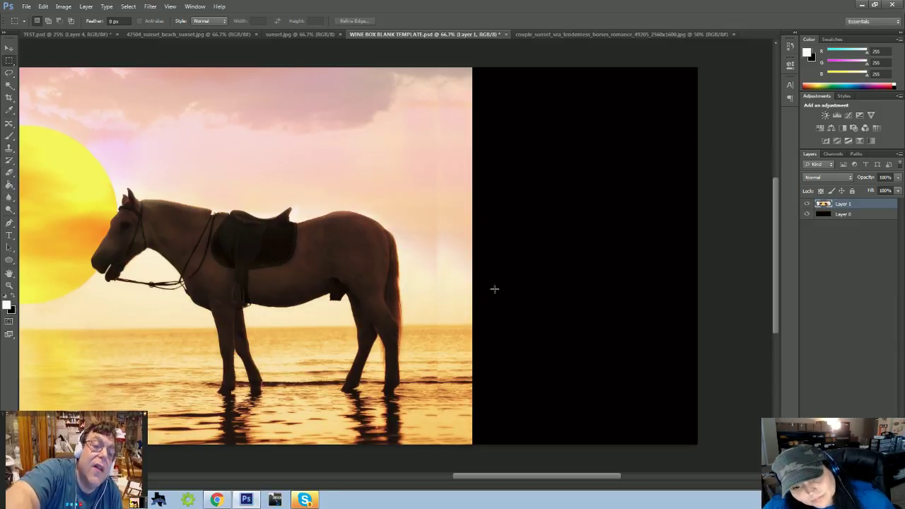
- Select the full-height strip between the right horse's tail and the black area, and copy it to a new layer
click(9, 147)
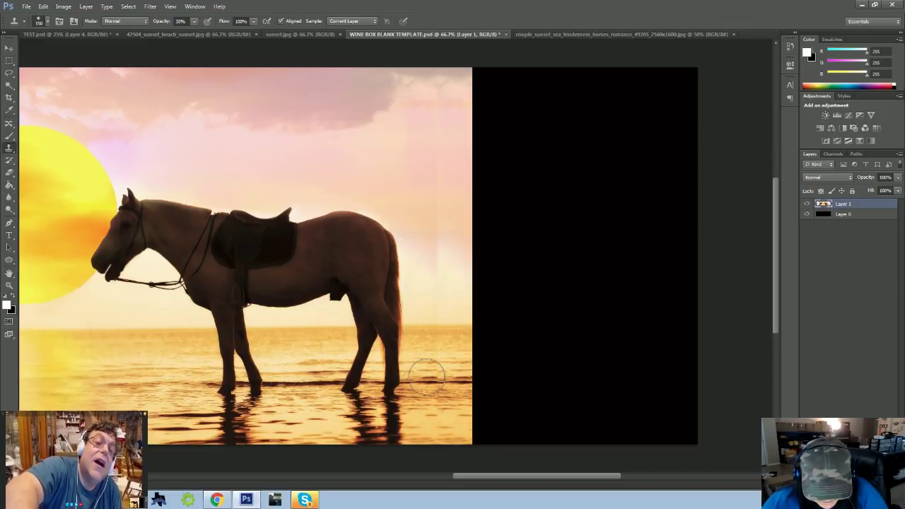
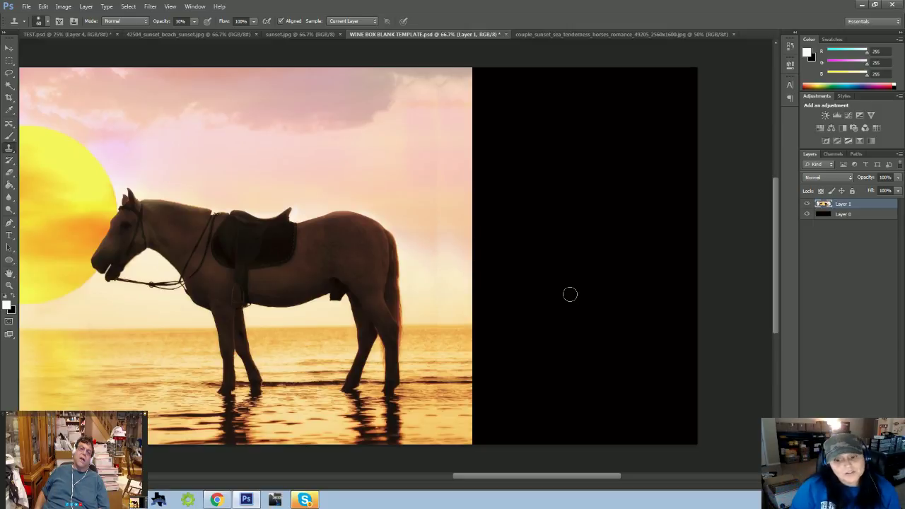
key(ctrl+minus)
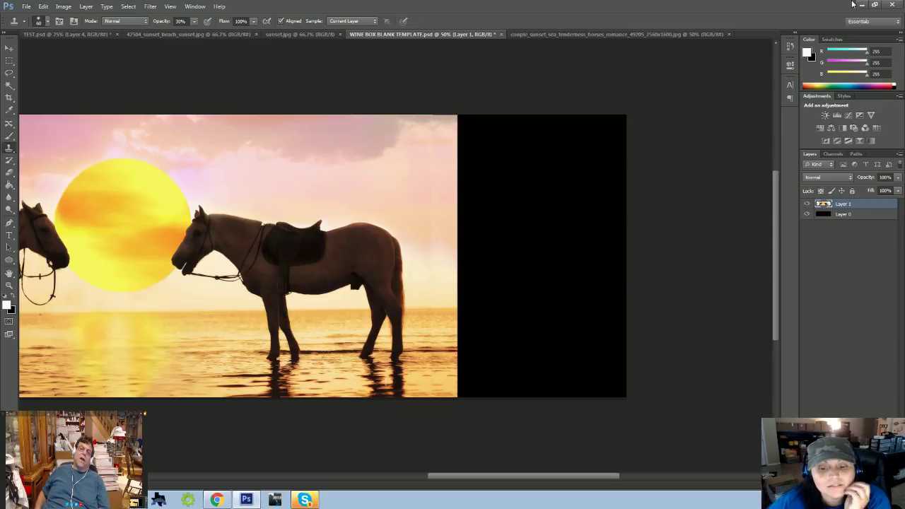
click(9, 60)
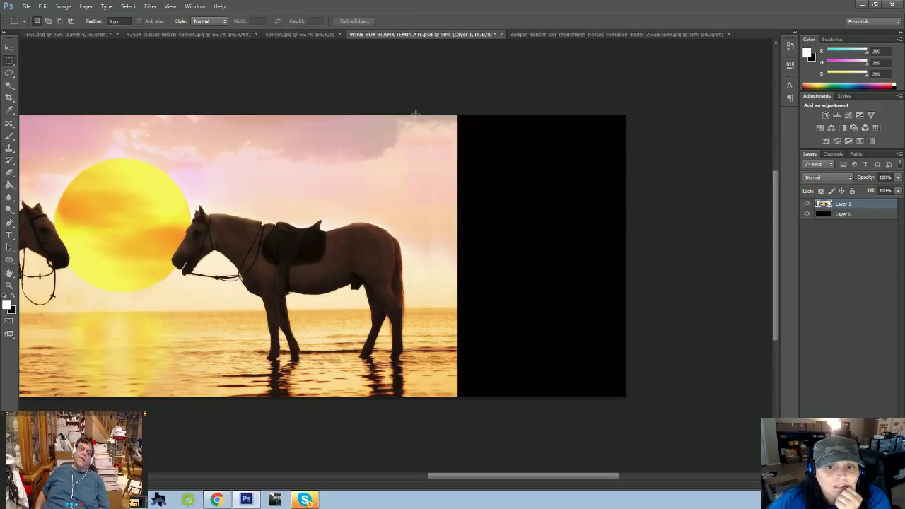
drag(413, 114, 456, 452)
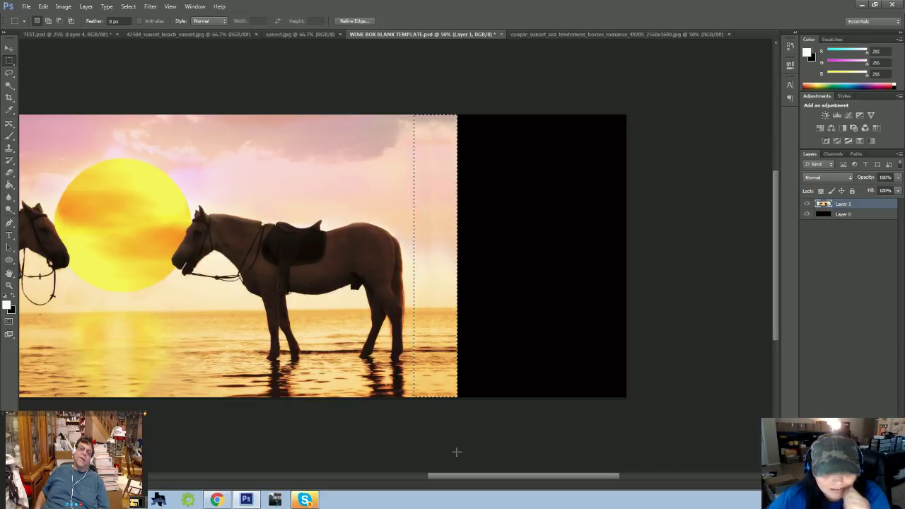
key(ctrl+j)
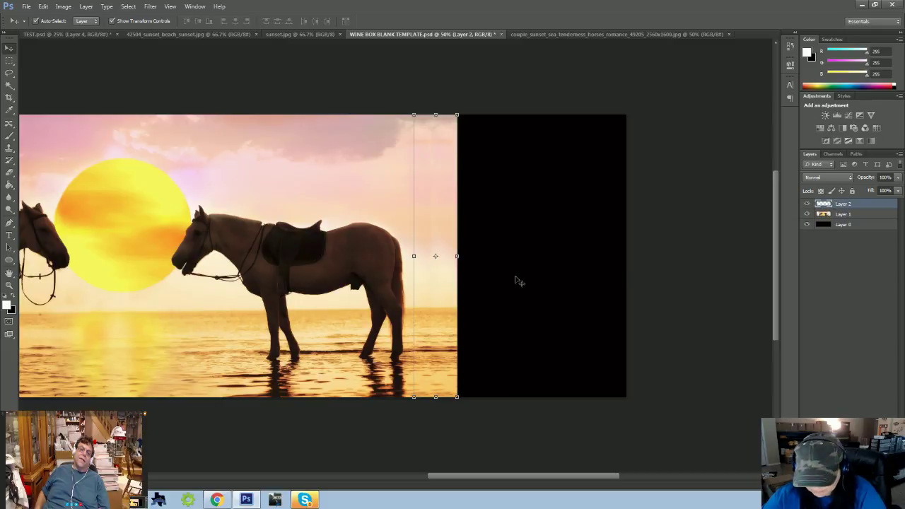
- Move the copied strip on Layer 2 outward over the black area until it sits flush against the picture's right edge
key(shift+Right)
key(shift+Right)
key(shift+Right)
key(shift+Right)
key(shift+Right)
key(shift+Right)
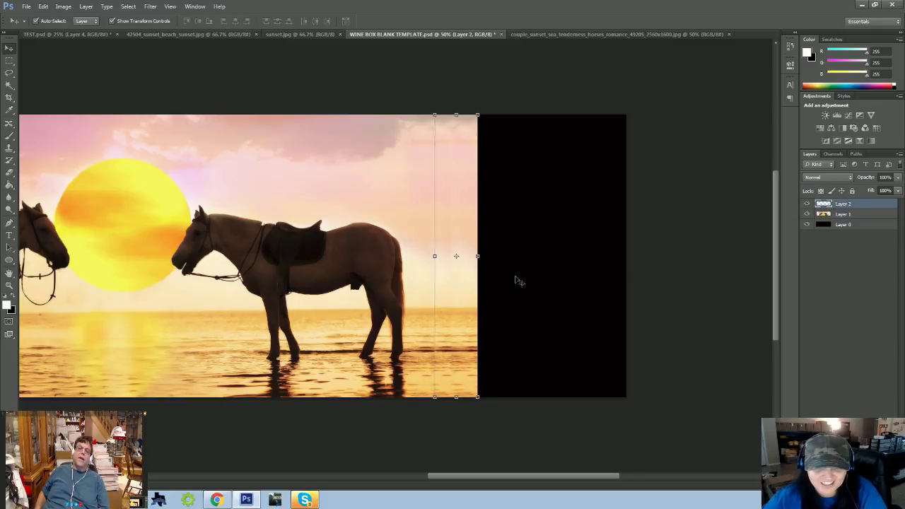
key(shift+Right)
key(shift+Right)
key(shift+Right)
key(shift+Right)
key(shift+Right)
key(shift+Right)
key(shift+Right)
key(shift+Right)
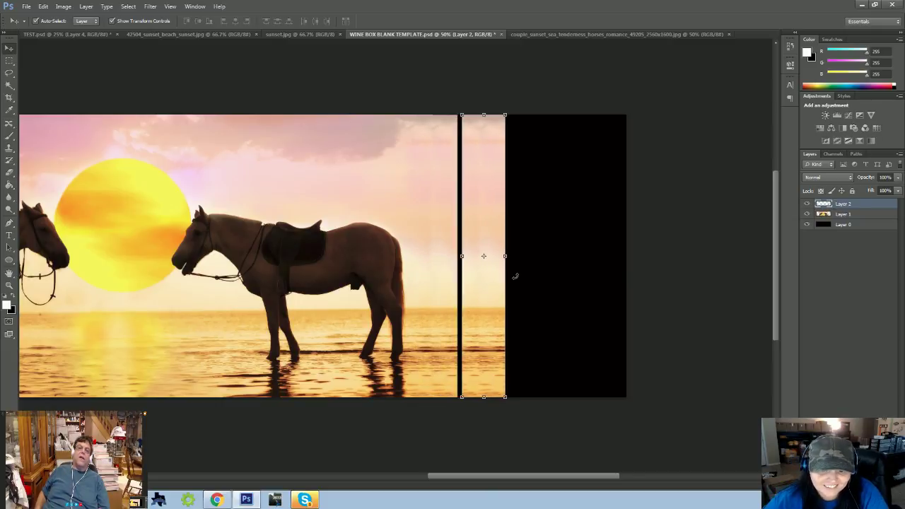
key(Left)
key(Left)
key(Left)
key(Left)
key(Left)
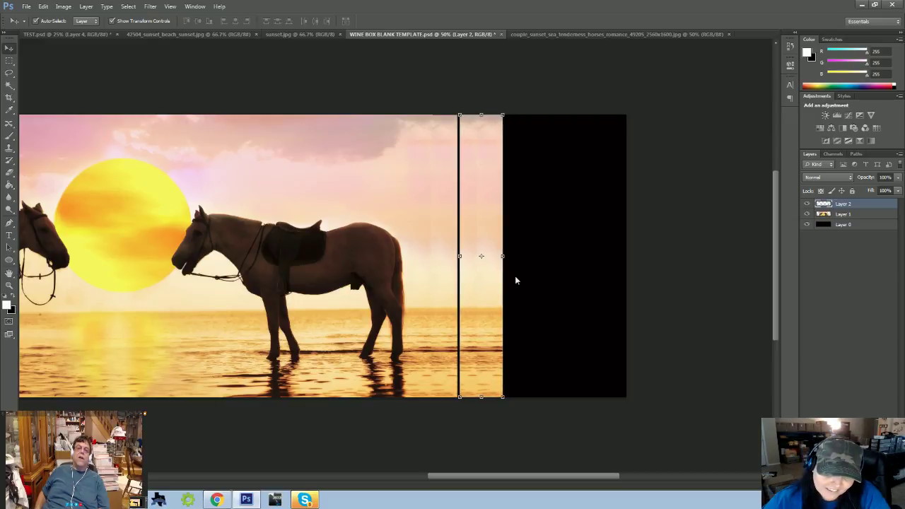
key(Left)
key(Left)
key(Left)
key(Left)
key(Left)
key(Left)
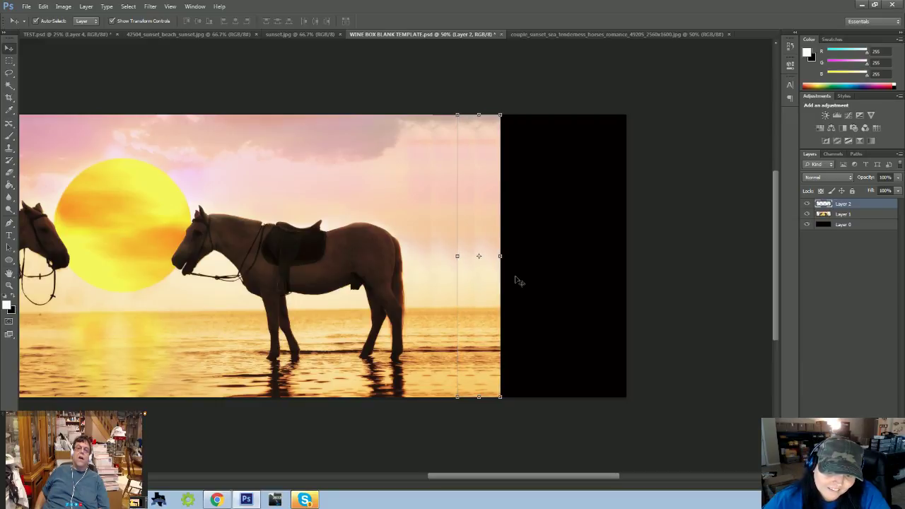
key(Left)
key(Left)
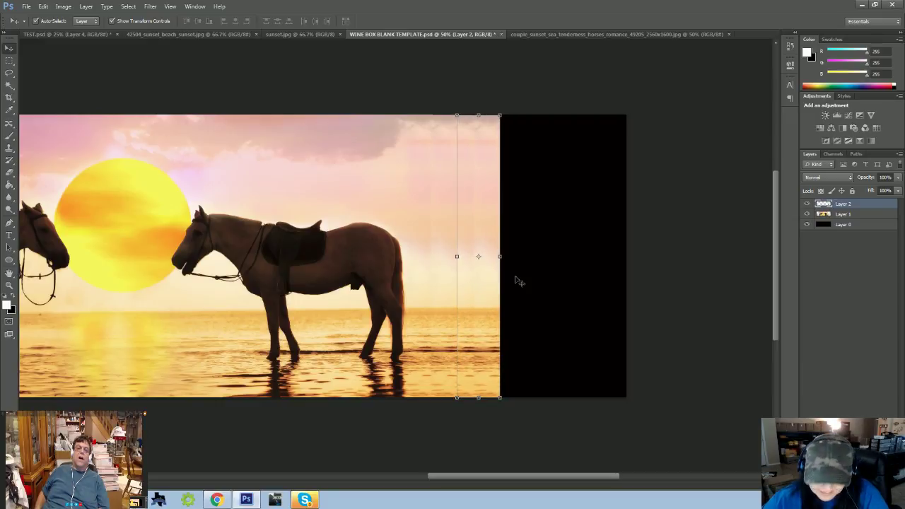
- Nudge the Layer 2 strip a few pixels outward from the picture's edge to expose the joint between them
click(544, 278)
click(488, 322)
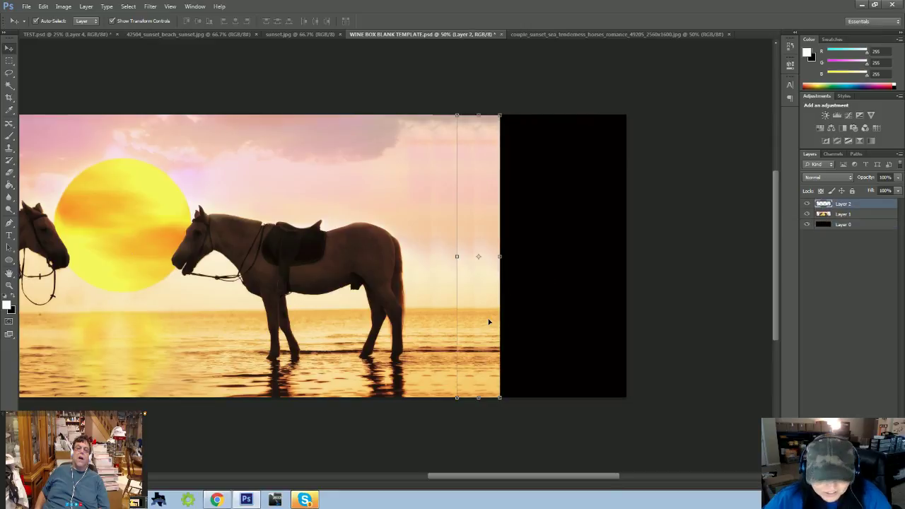
key(ctrl+plus)
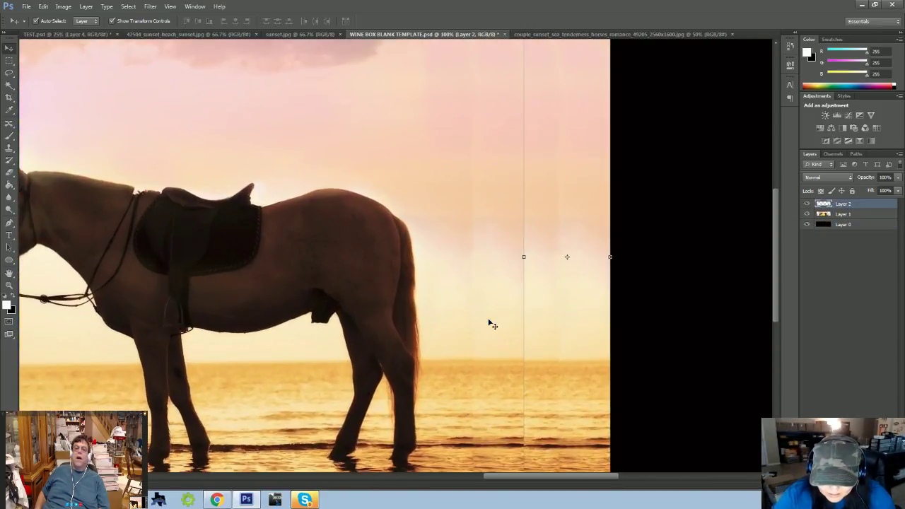
key(Right)
key(Right)
key(Right)
key(Right)
key(Right)
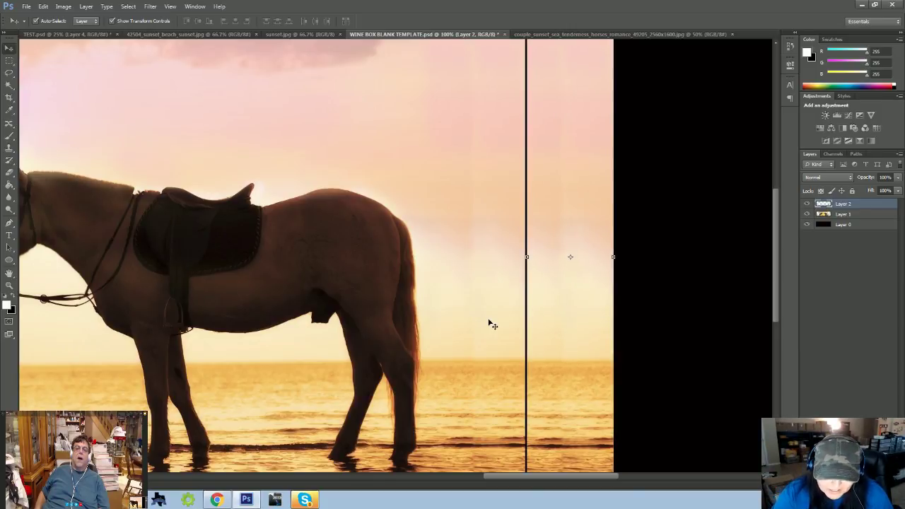
- Hide the strip copy on Layer 2 and activate the Rectangular Marquee tool
key(ctrl+minus)
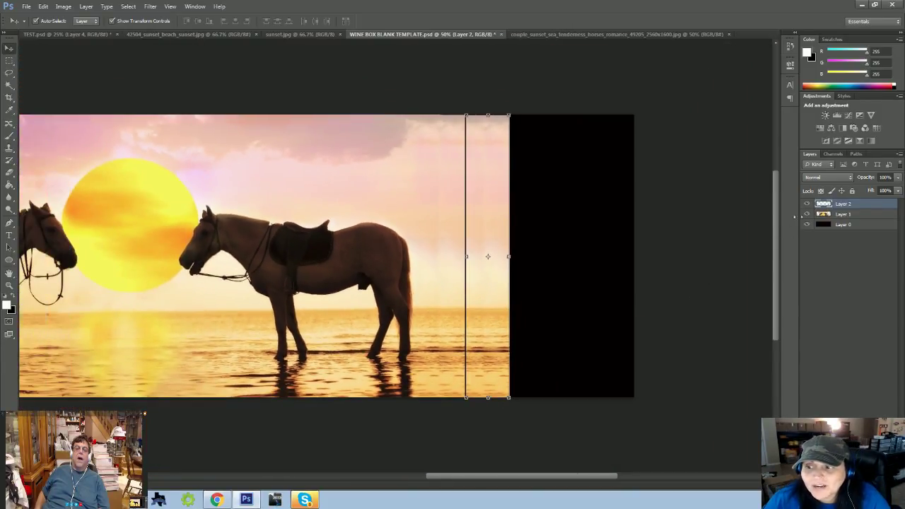
click(807, 203)
click(422, 95)
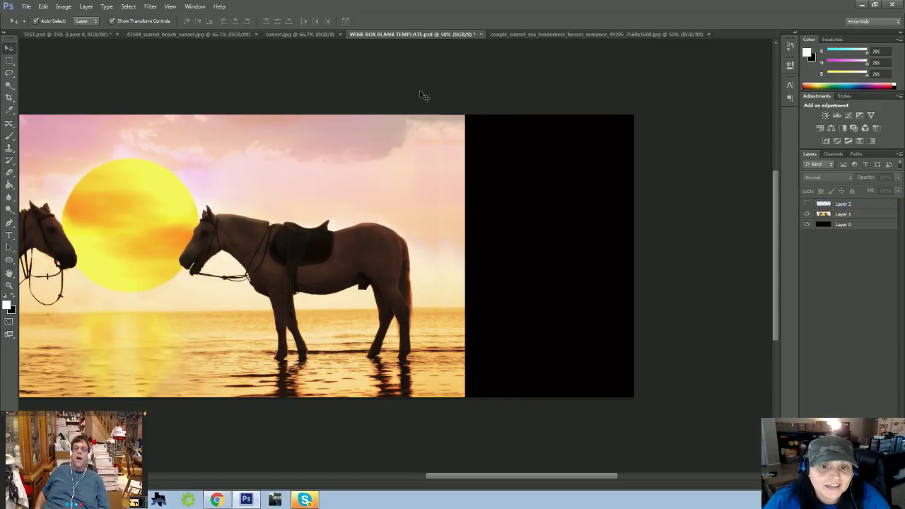
click(10, 61)
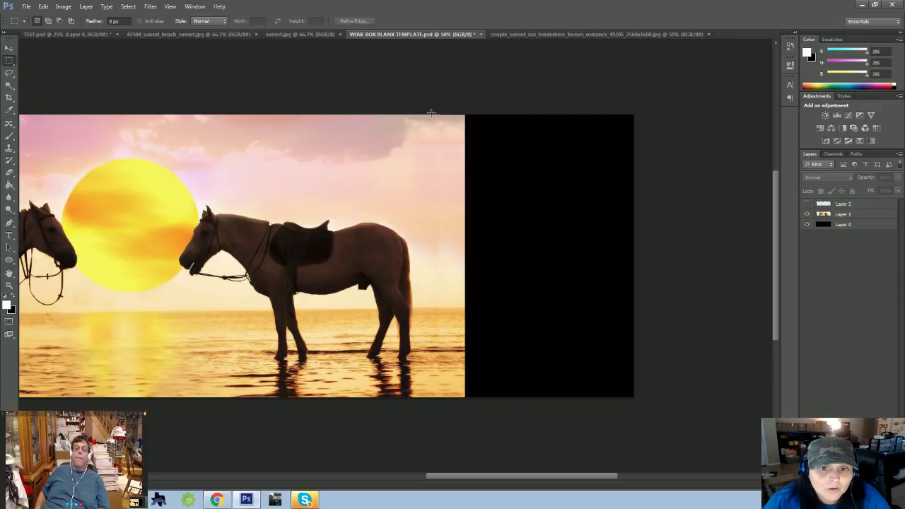
- Extend Layer 1 past the picture's right edge with a Content-Aware fill of a narrow full-height strip overlapping the black area, then deselect
drag(442, 113, 493, 398)
click(42, 7)
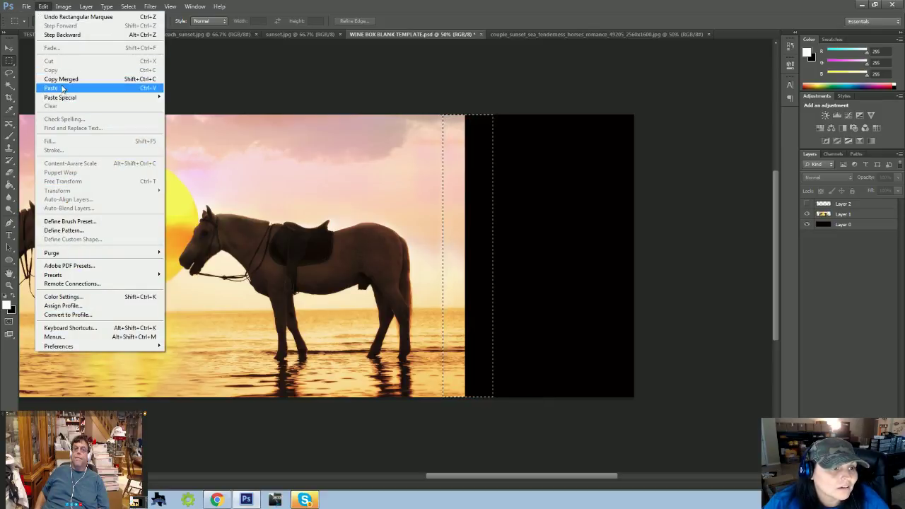
click(823, 216)
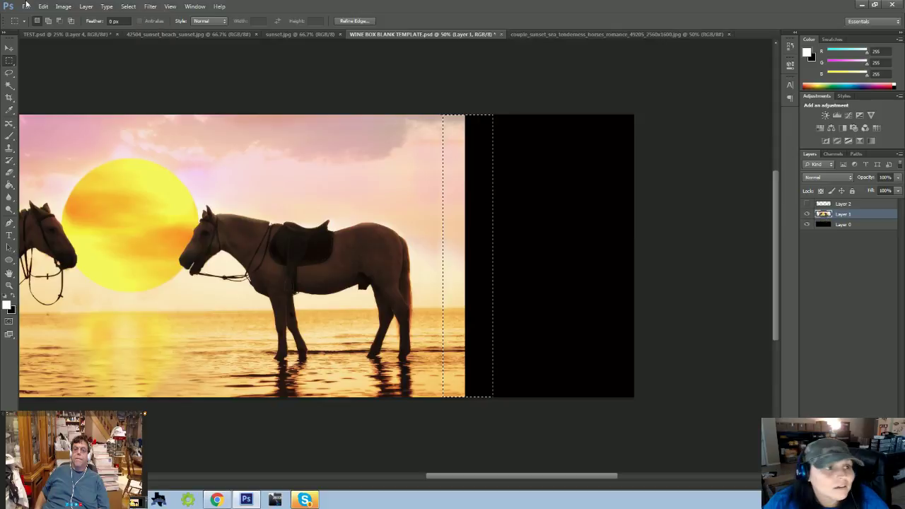
click(43, 7)
click(81, 142)
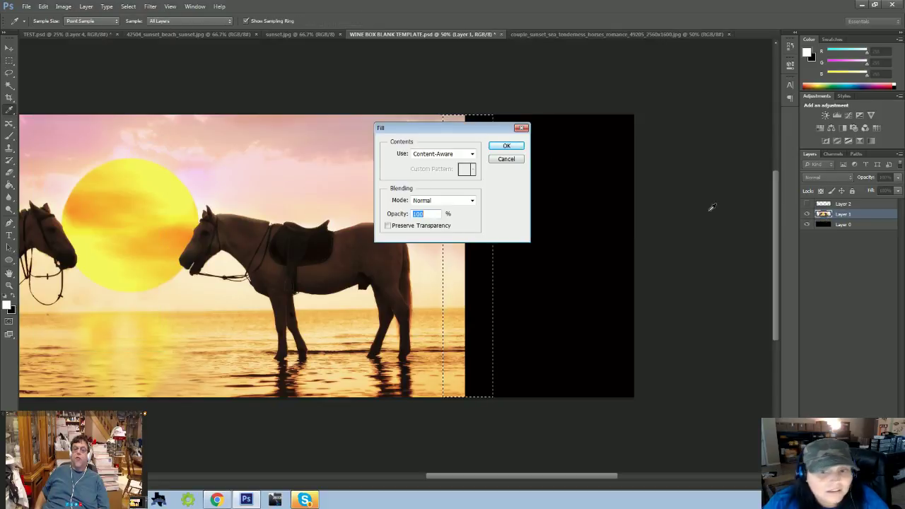
click(518, 147)
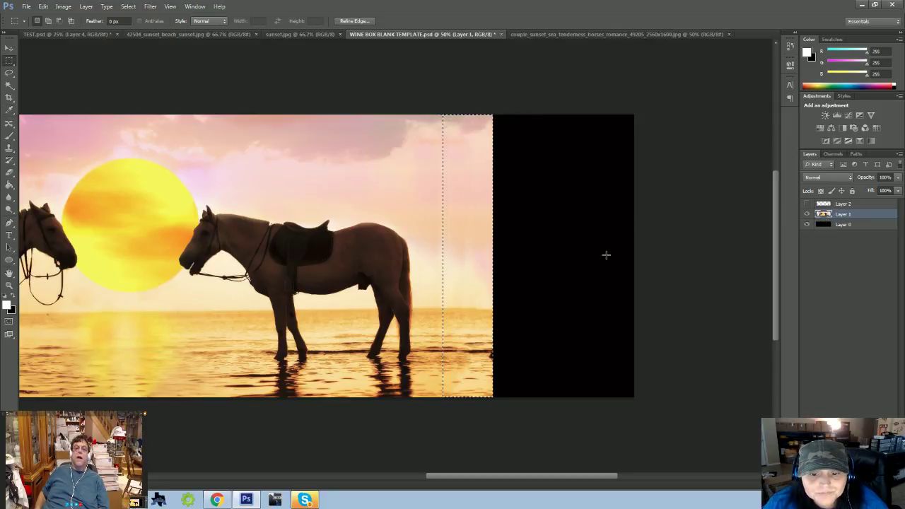
key(ctrl+d)
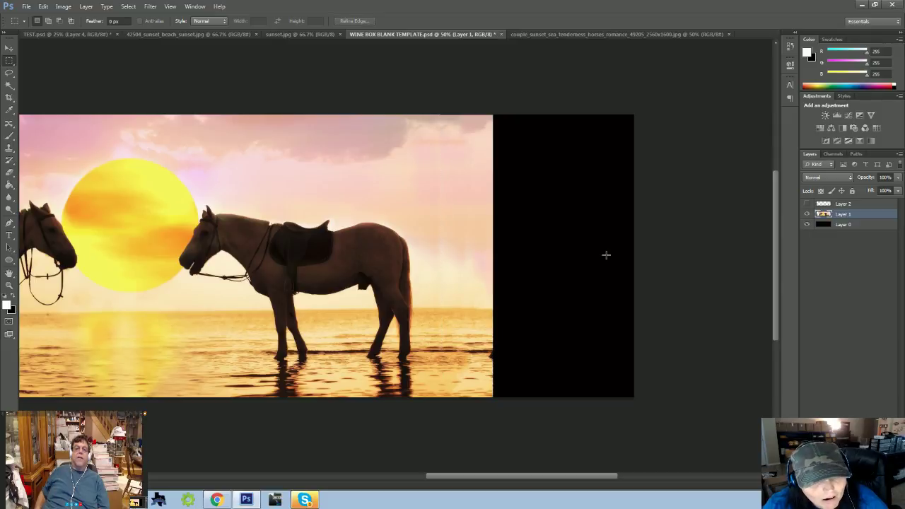
- Try a Content-Aware fill on a wide strip covering about half of the remaining black area beside the right horse, and undo it
drag(463, 109, 567, 418)
click(43, 6)
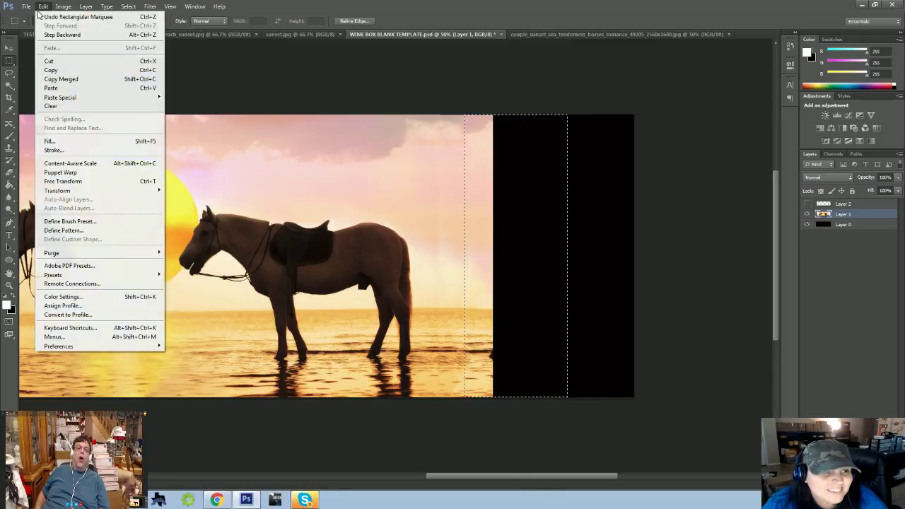
click(49, 141)
key(Return)
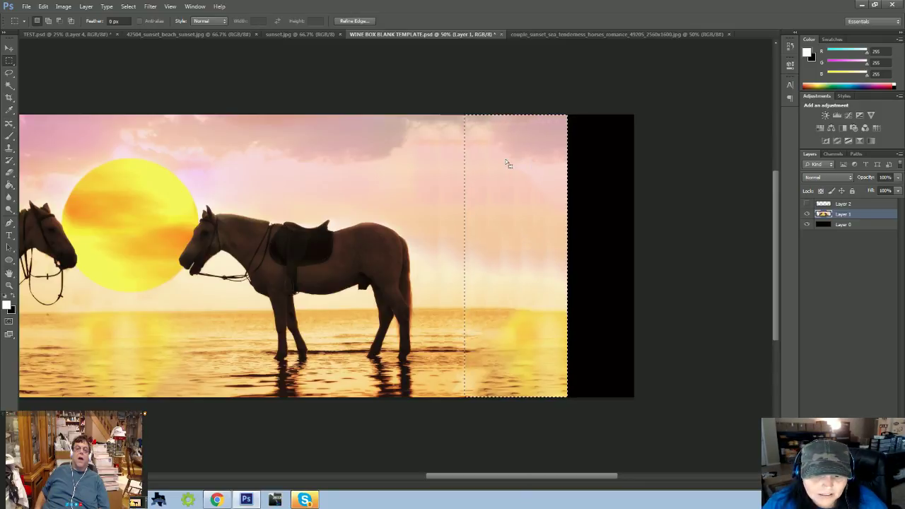
click(43, 6)
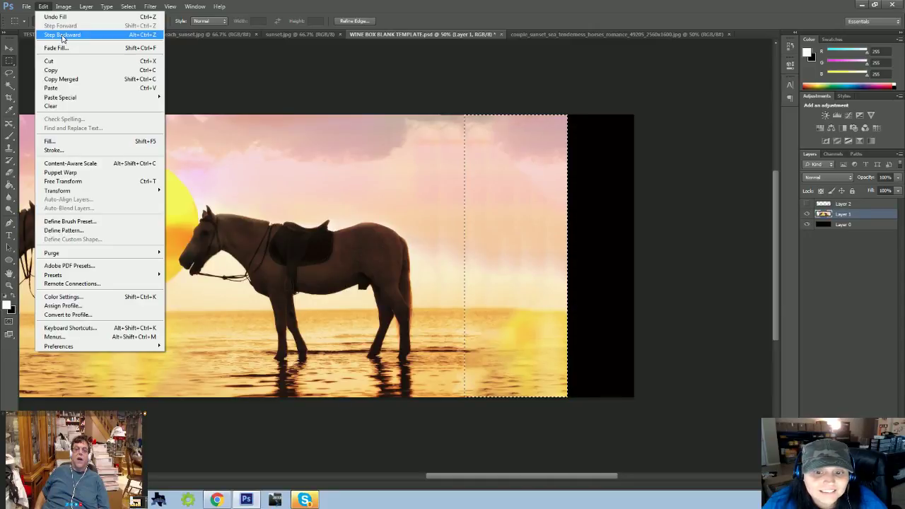
click(62, 35)
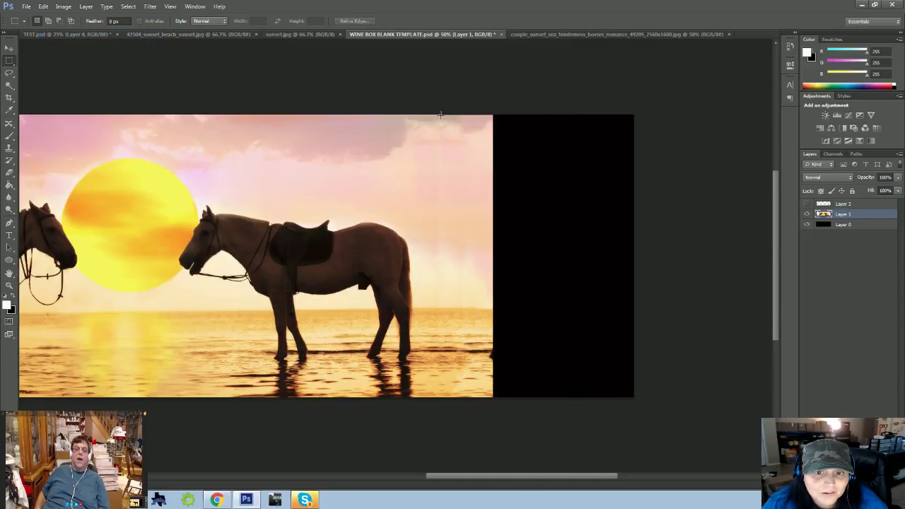
- Try a Content-Aware fill on a strip starting closer to the right horse's tail and reaching slightly into the black, and undo it
drag(440, 114, 529, 422)
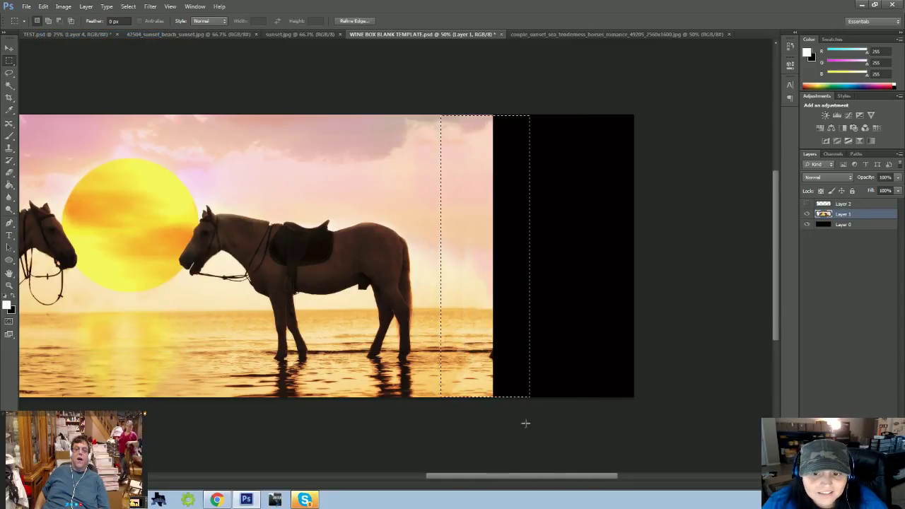
click(43, 6)
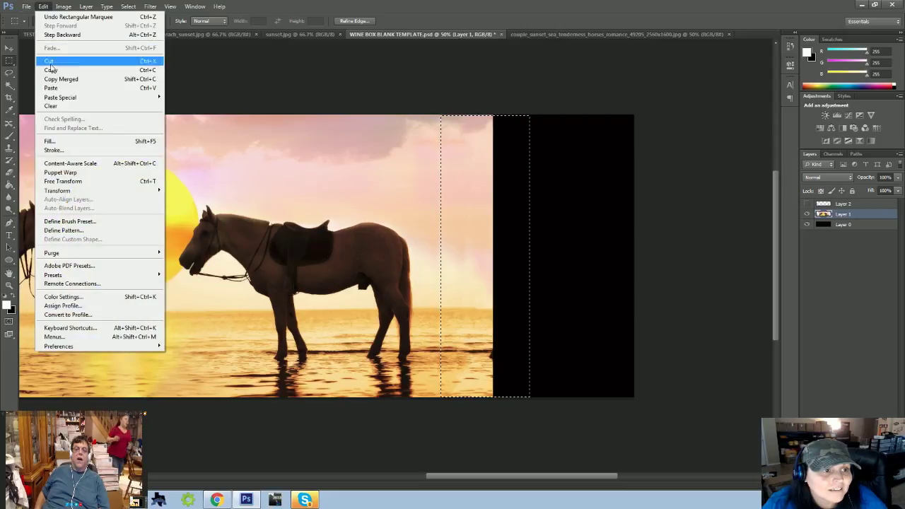
click(63, 141)
click(507, 147)
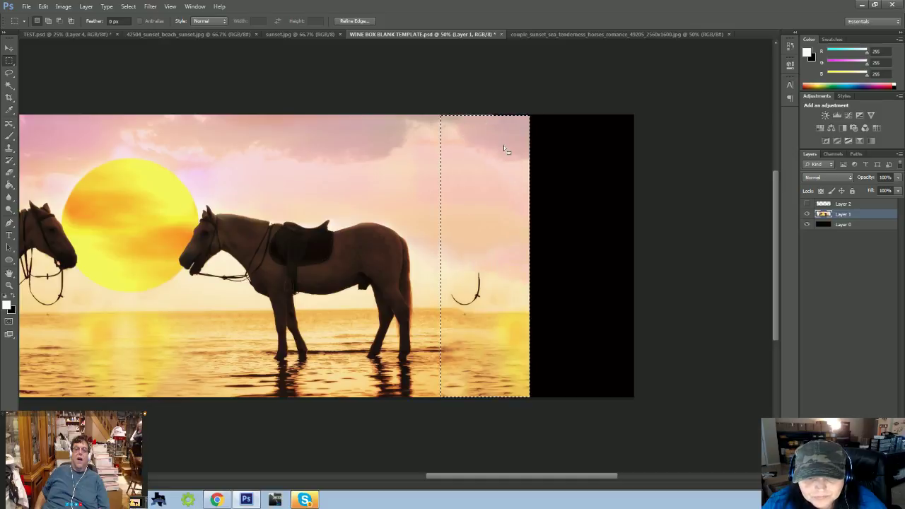
click(44, 7)
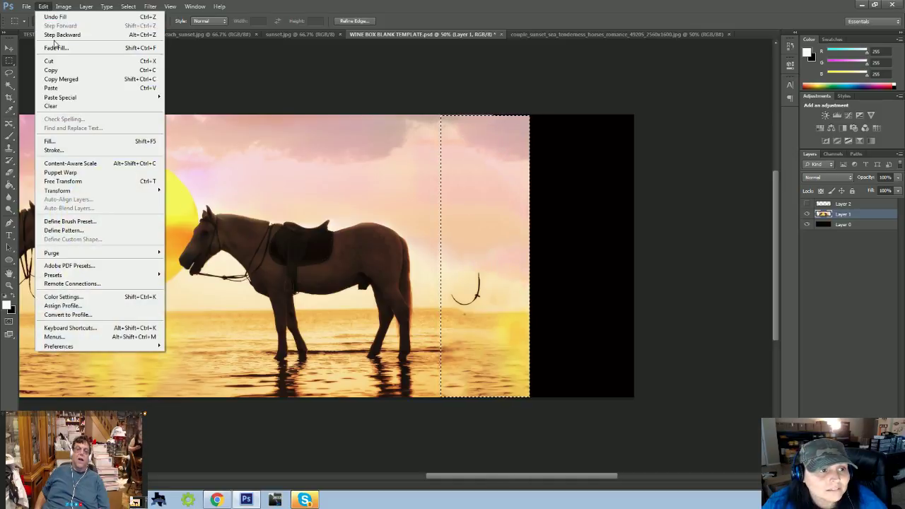
click(57, 34)
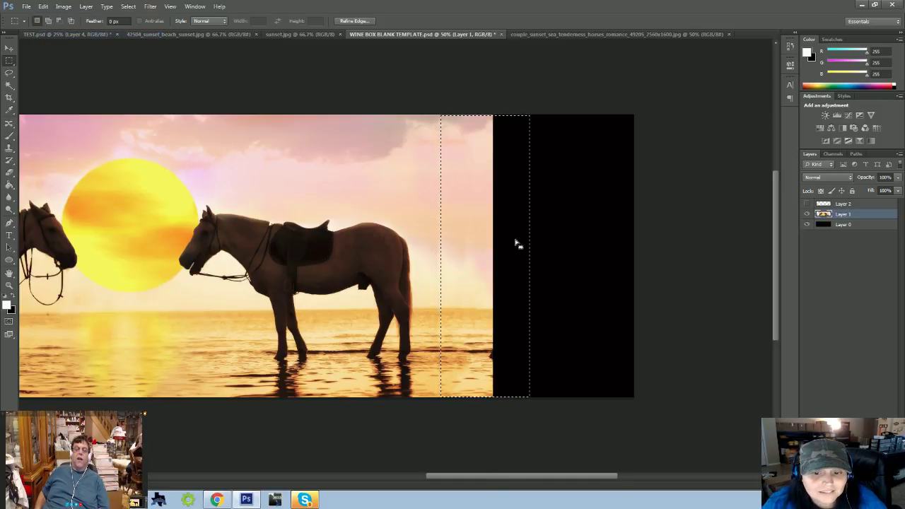
- Reselect a strip with only a small overlap of the picture's right edge, fill it with Content-Aware on Layer 1, and deselect
drag(460, 112, 542, 384)
drag(455, 115, 499, 417)
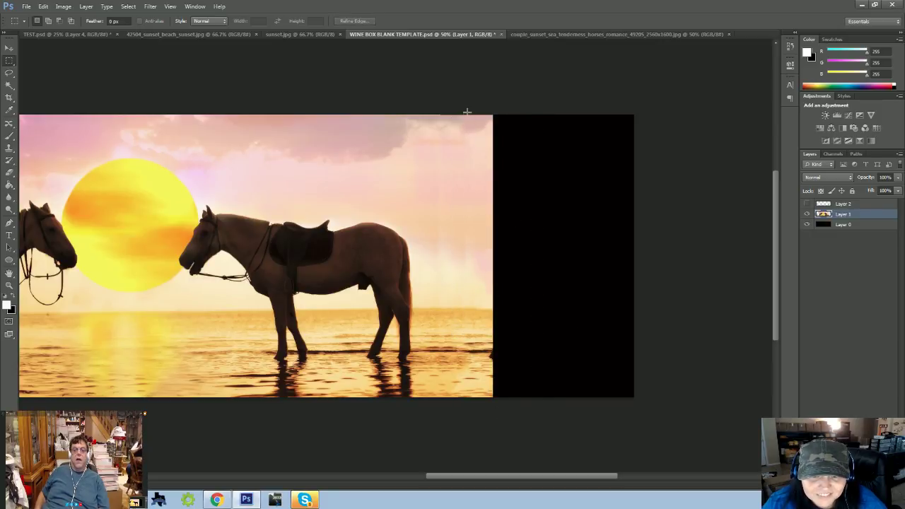
drag(466, 112, 535, 415)
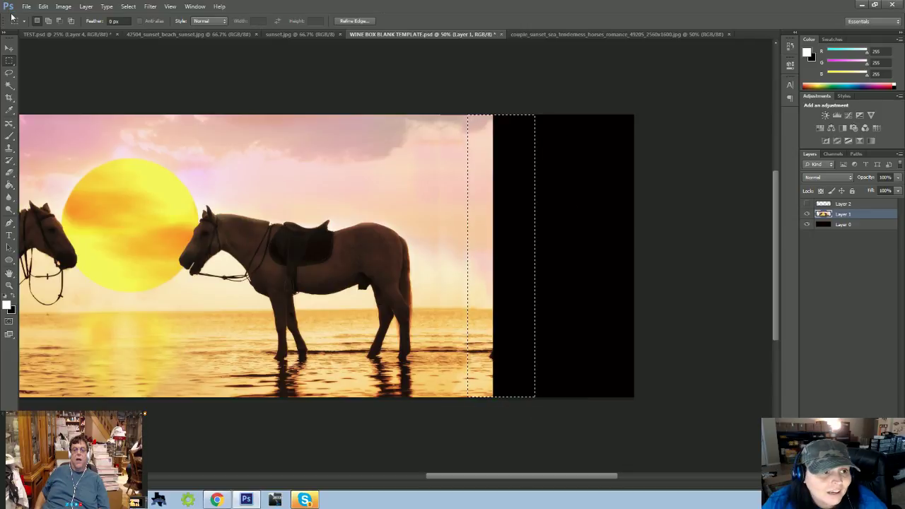
click(43, 6)
click(51, 148)
click(511, 143)
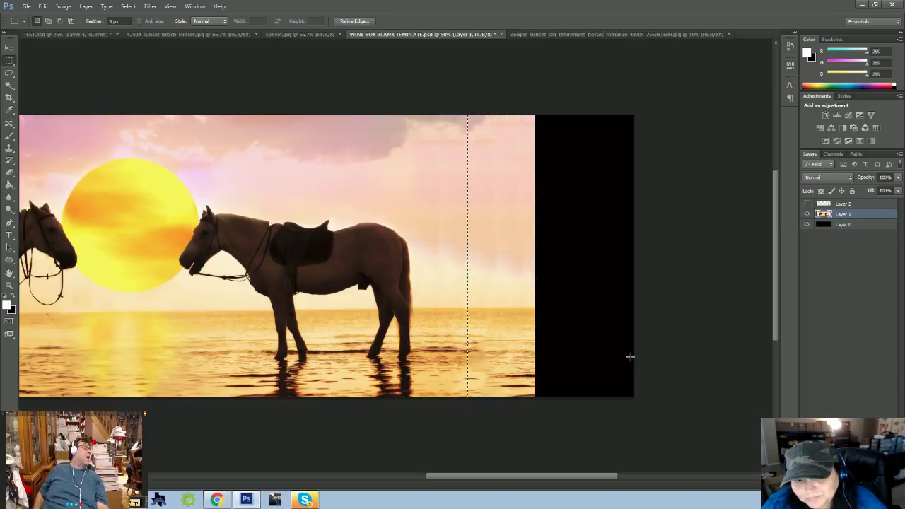
click(513, 357)
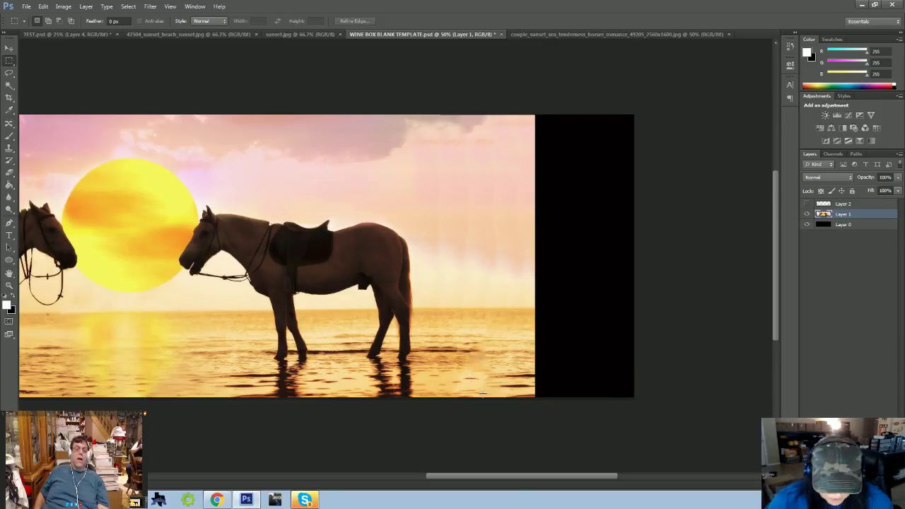
- Blend the smudged water patches behind the right horse with the Clone Stamp at 30% opacity on Layer 1
scroll(483, 394, up, 2)
scroll(483, 394, down, 3)
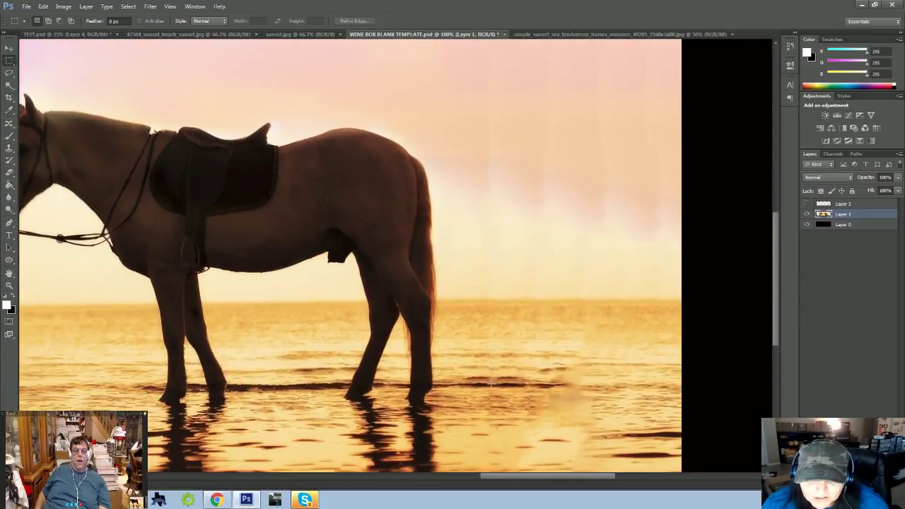
click(10, 149)
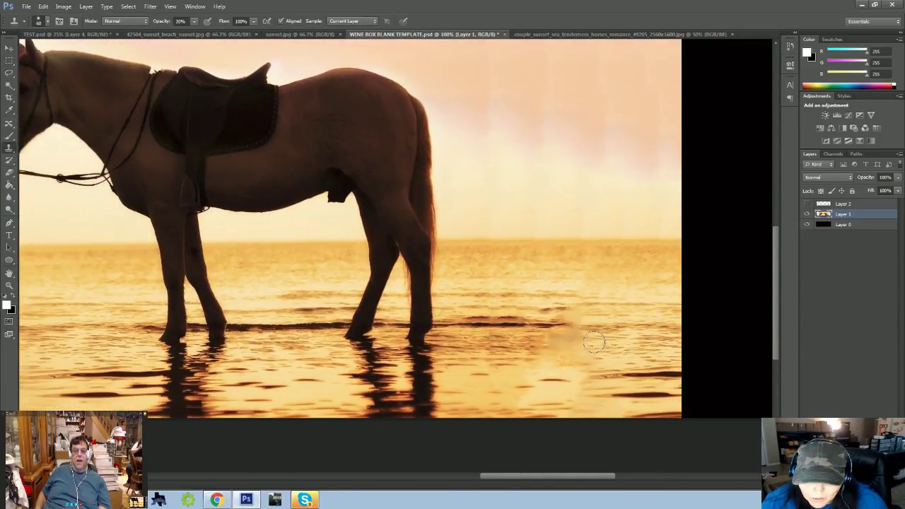
mouse_move(594, 342)
mouse_down()
mouse_move(515, 339)
mouse_move(592, 343)
mouse_move(549, 340)
mouse_move(520, 322)
mouse_move(636, 327)
mouse_move(560, 313)
mouse_move(603, 317)
mouse_move(570, 327)
mouse_up()
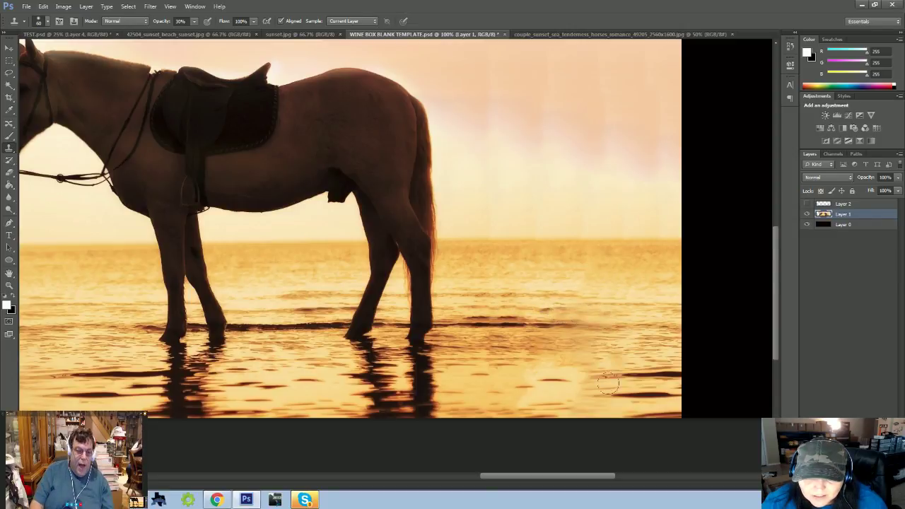
mouse_move(529, 387)
mouse_down()
mouse_move(556, 390)
mouse_move(503, 390)
mouse_move(524, 404)
mouse_move(603, 404)
mouse_up()
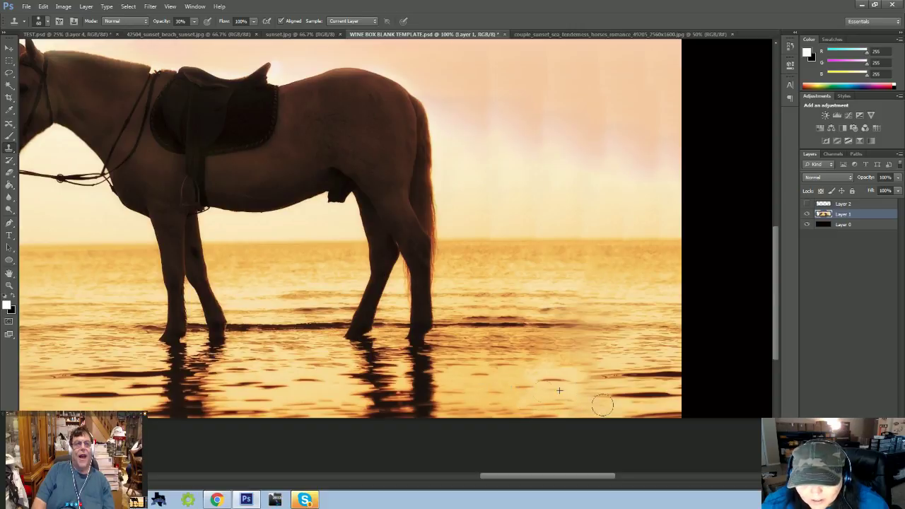
drag(483, 379, 579, 374)
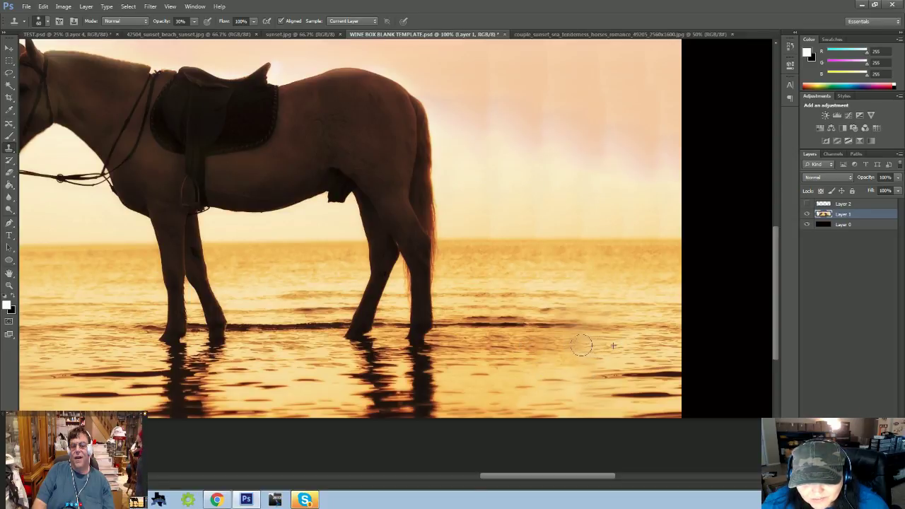
drag(567, 345, 558, 352)
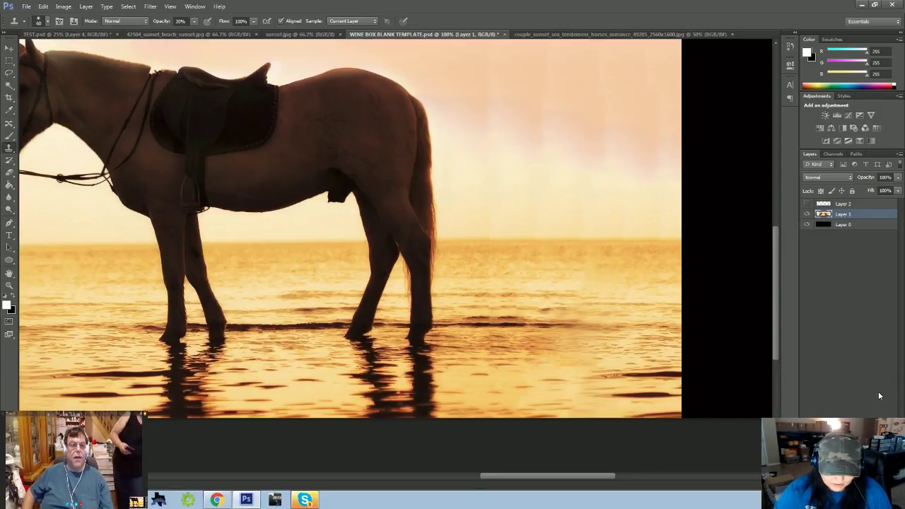
- Select all the remaining black area on the right side with a sliver of the picture, fill it with Content-Aware, and deselect
key(ctrl+minus)
key(ctrl+minus)
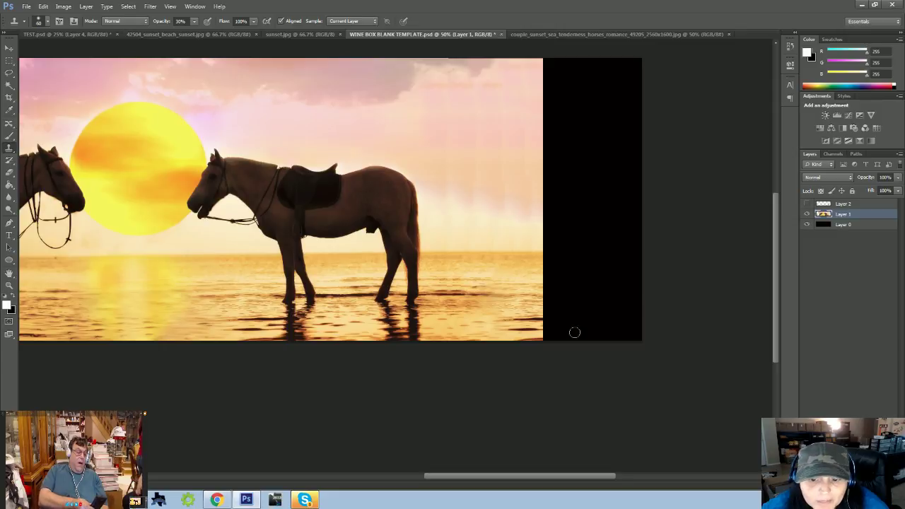
click(9, 66)
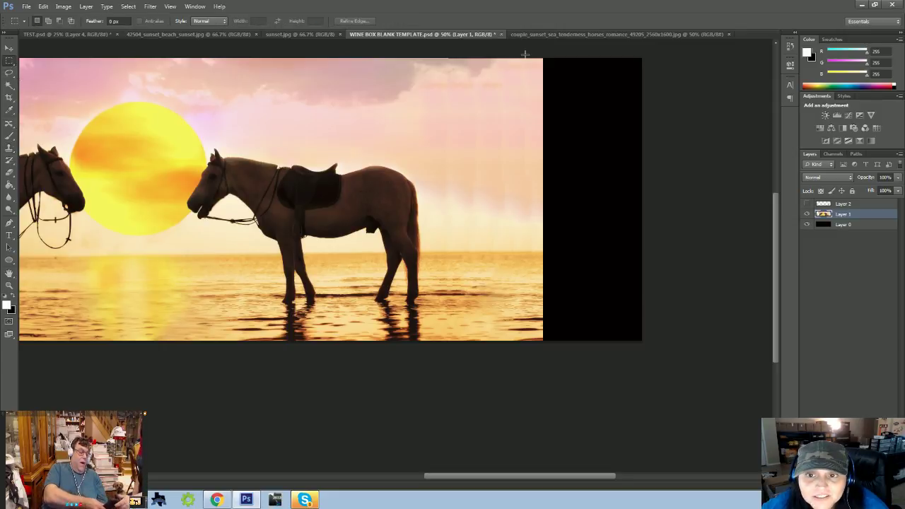
drag(540, 54, 714, 347)
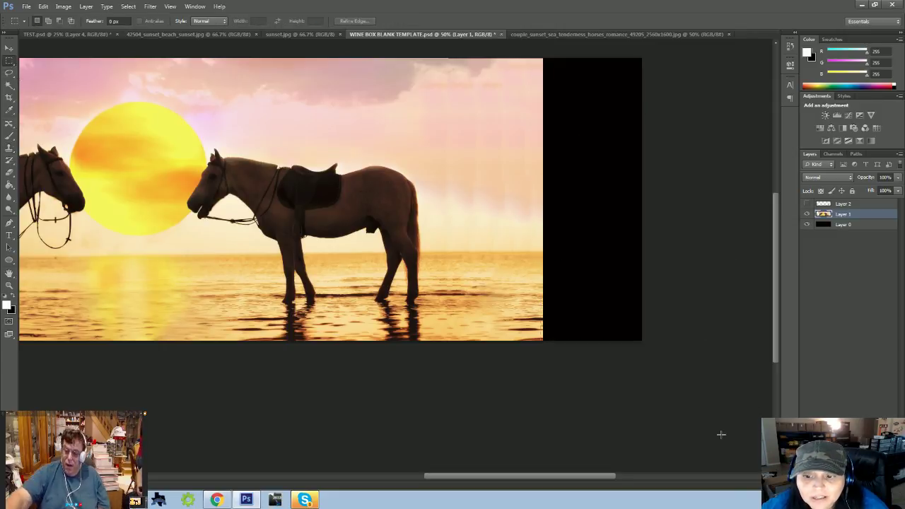
click(42, 5)
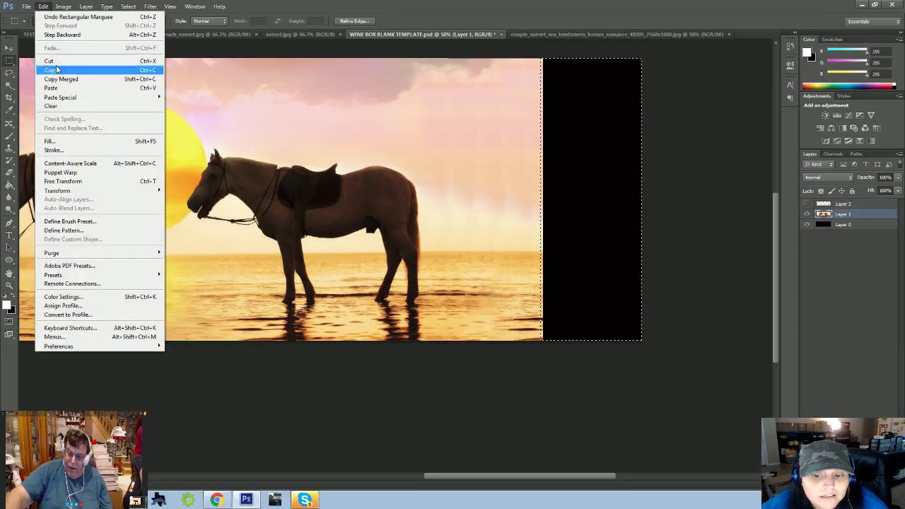
click(77, 141)
click(517, 146)
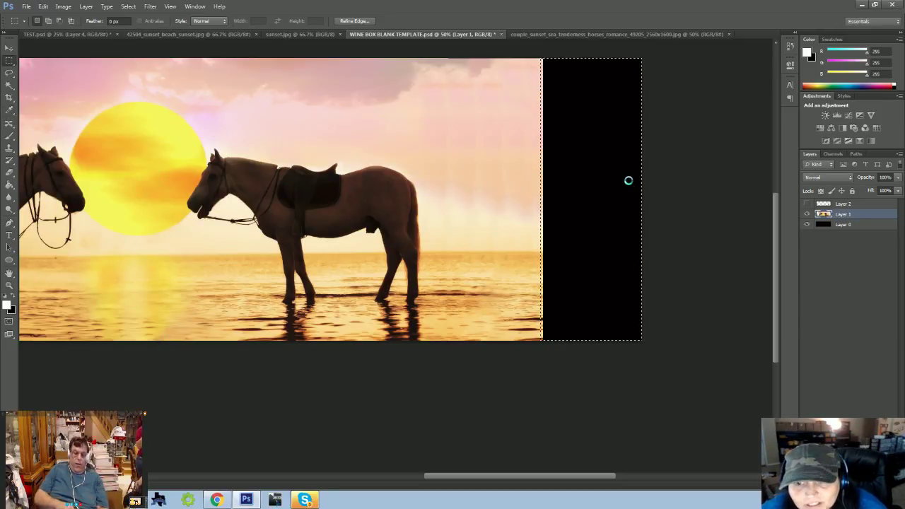
key(ctrl+d)
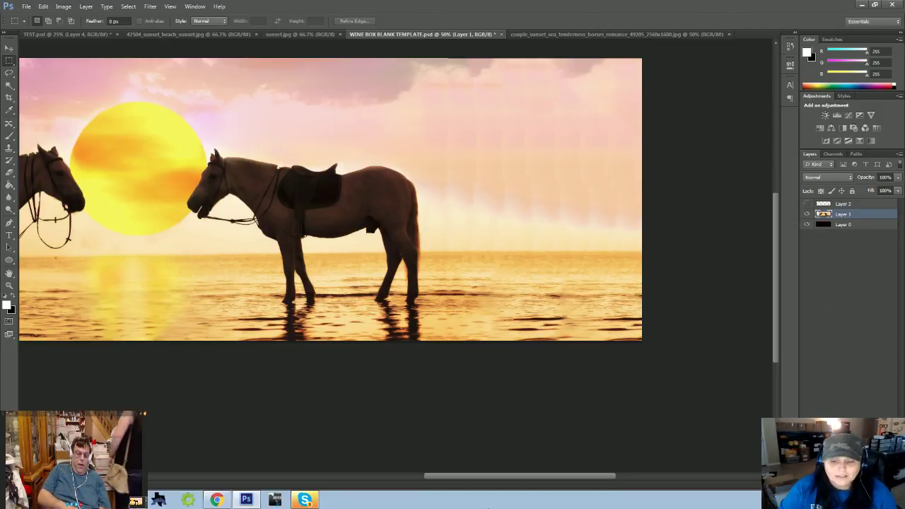
- Try a Content-Aware fill on a narrow full-height strip across the picture's left edge beside the left horse, and undo it
drag(565, 478, 425, 479)
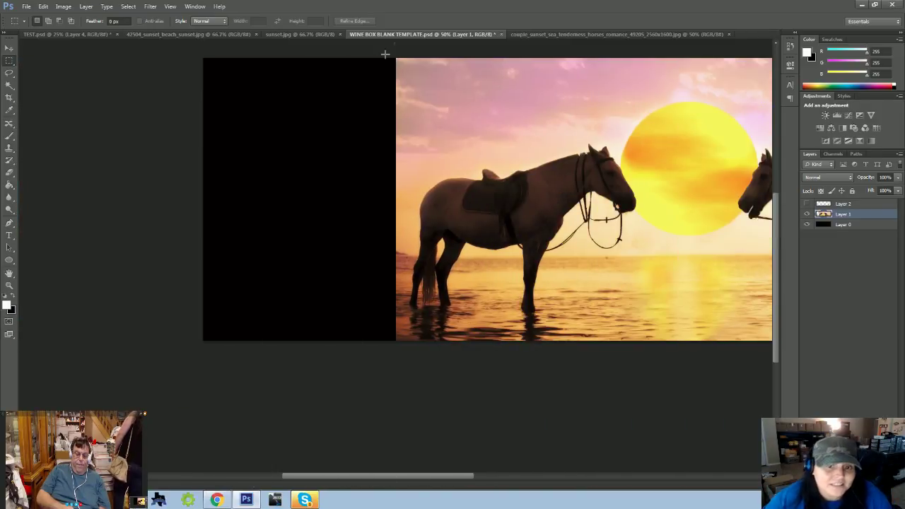
drag(384, 52, 406, 432)
click(42, 6)
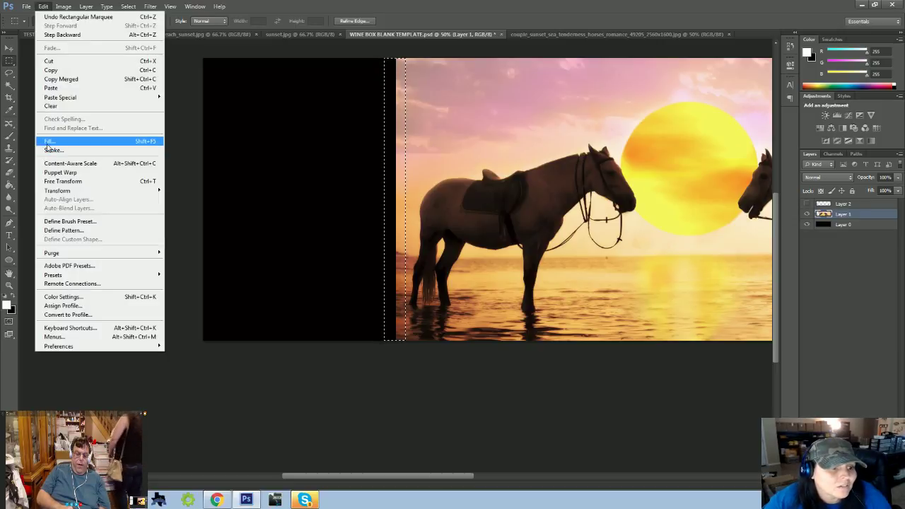
click(43, 141)
click(493, 147)
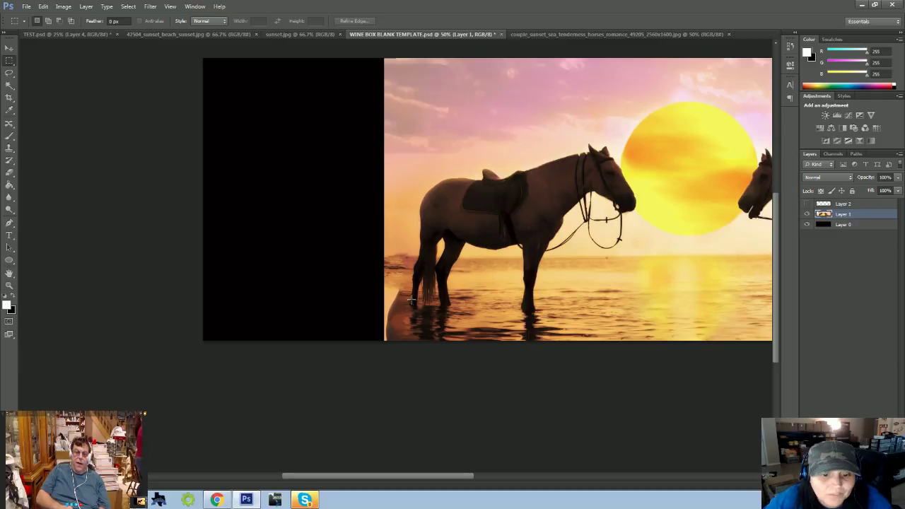
click(43, 6)
click(49, 30)
click(337, 204)
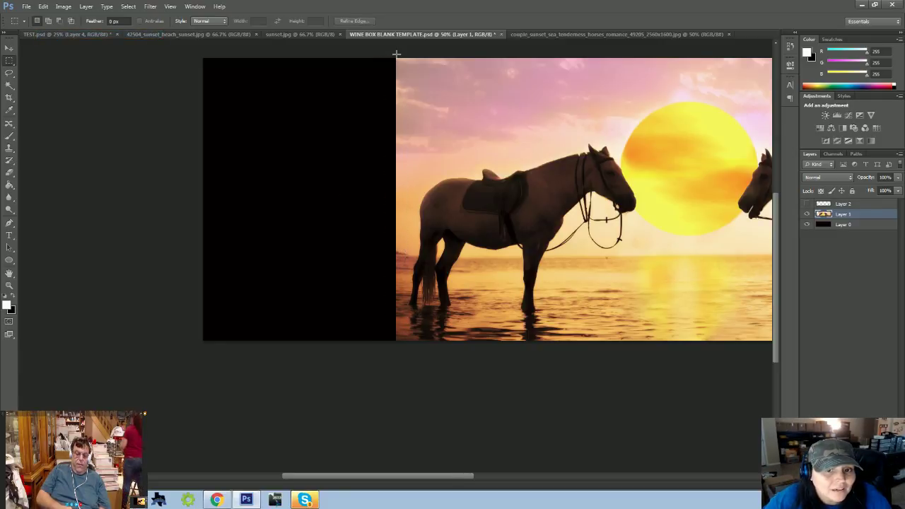
- Select a narrow full-height strip overlapping the picture's left edge, fill it with Content-Aware on Layer 1, and deselect
drag(390, 54, 399, 357)
click(43, 7)
click(106, 140)
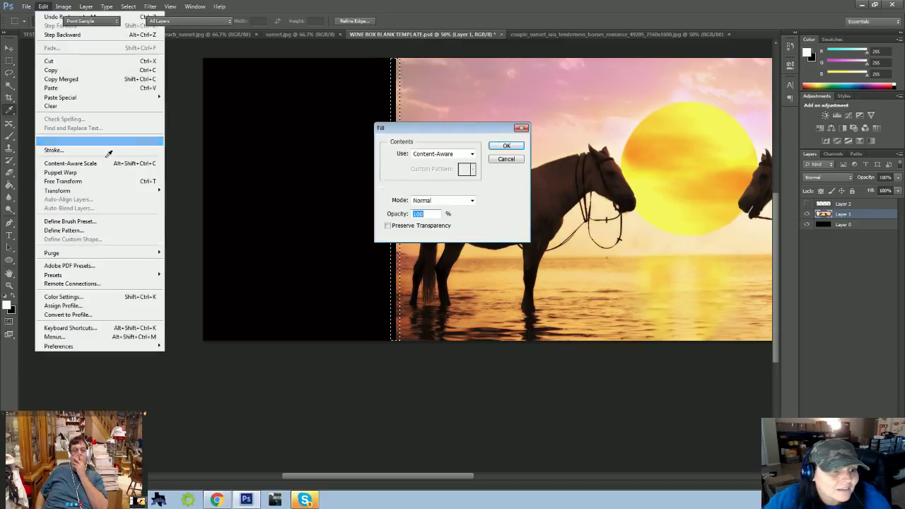
click(506, 146)
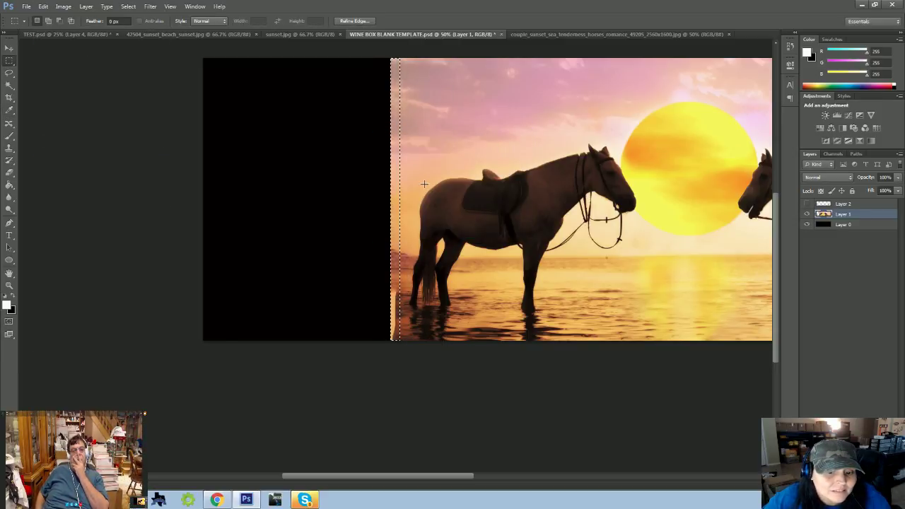
click(365, 266)
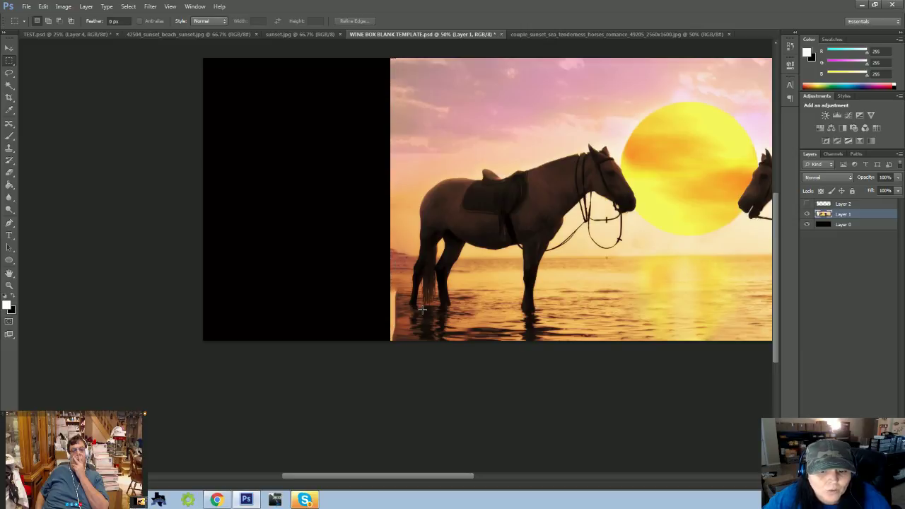
- Select a wider full-height strip across the extended left edge and the adjoining black, fill it with Content-Aware, and deselect
drag(377, 53, 398, 346)
click(44, 6)
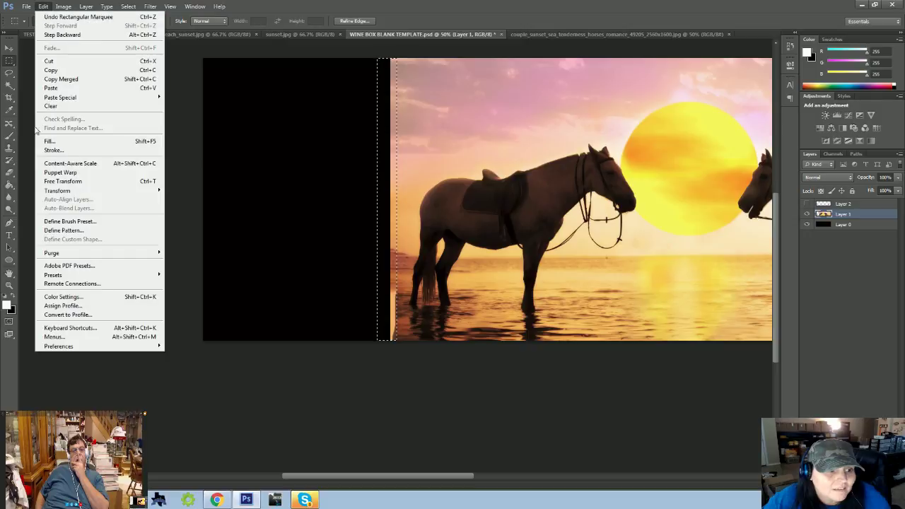
click(141, 140)
click(507, 147)
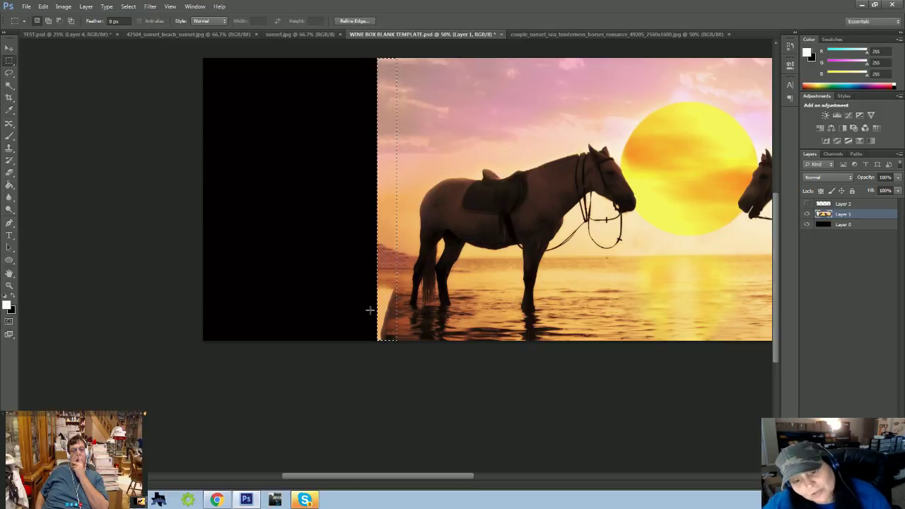
key(ctrl+d)
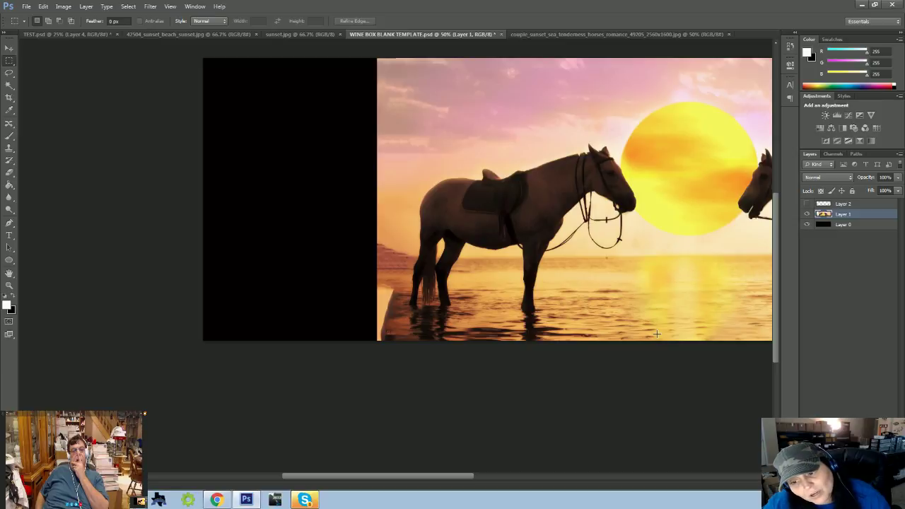
- Clone dark water along the bottom edge of the left black area with the Clone Stamp at 100% opacity
click(9, 150)
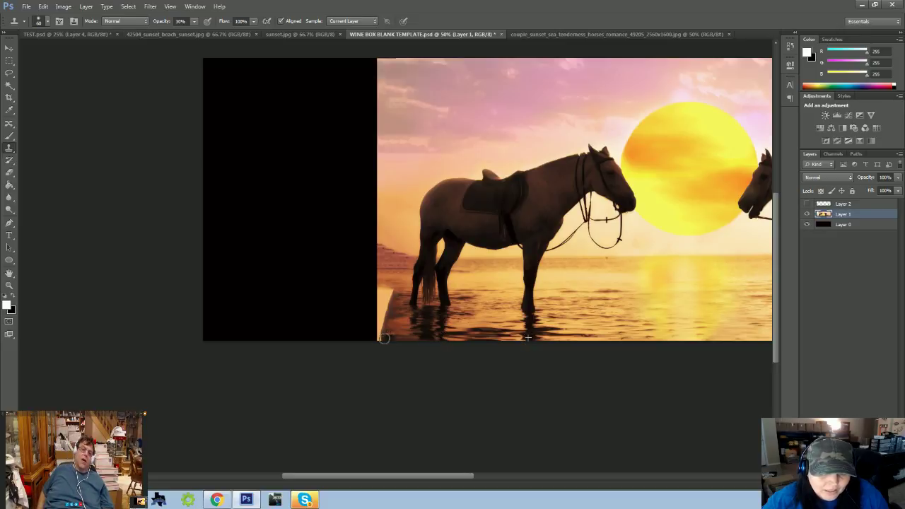
drag(364, 339, 227, 338)
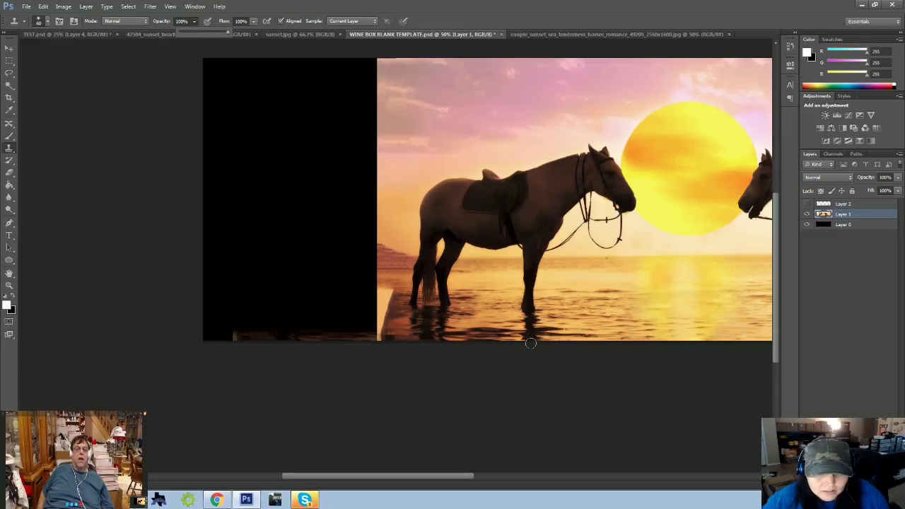
mouse_move(407, 339)
mouse_down()
mouse_move(209, 338)
mouse_move(255, 338)
mouse_up()
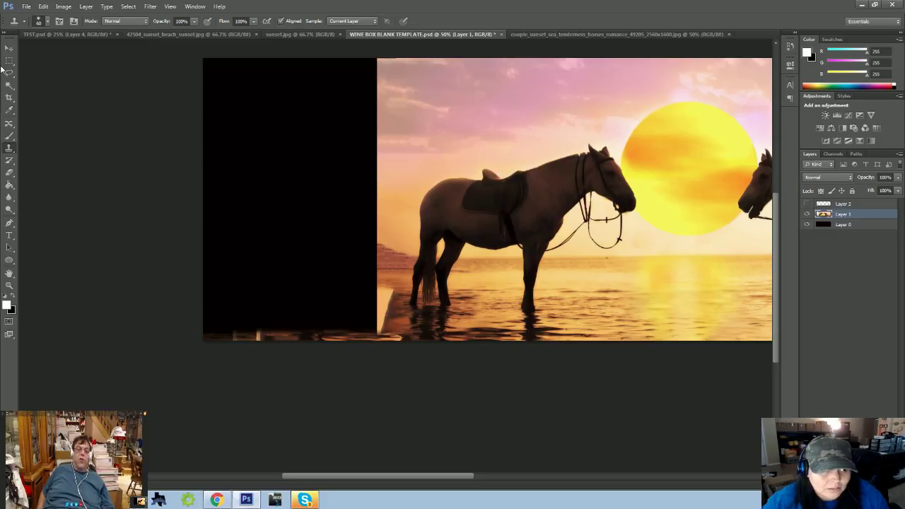
- Select a full-height strip spanning the picture's left edge, the pale patch and adjoining black, and fill it with Content-Aware
key(m)
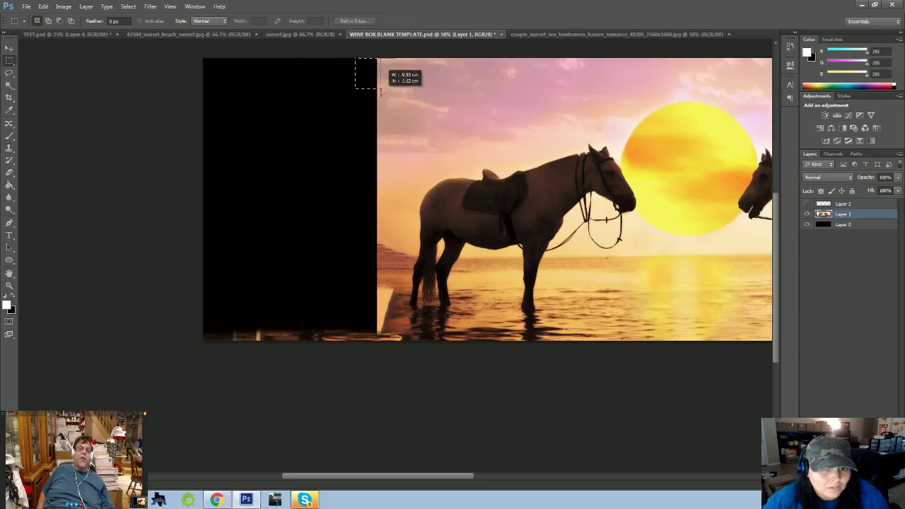
drag(380, 89, 396, 355)
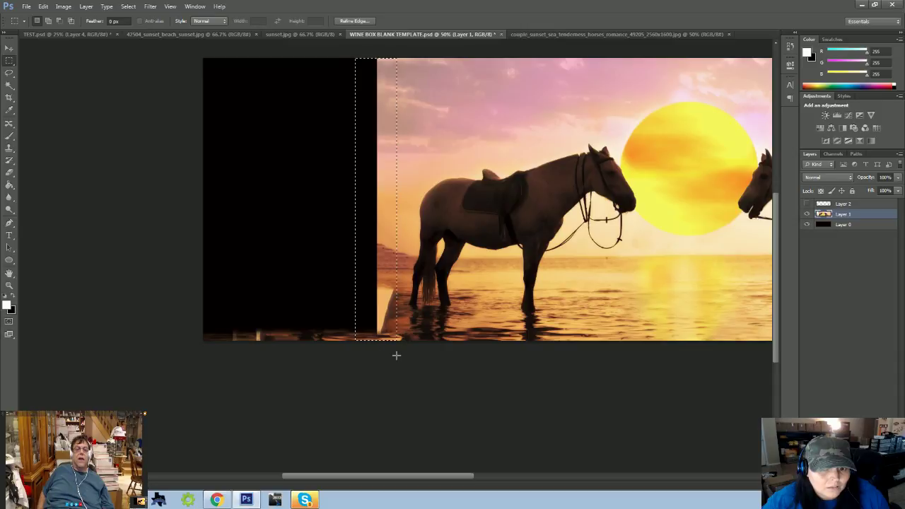
click(43, 6)
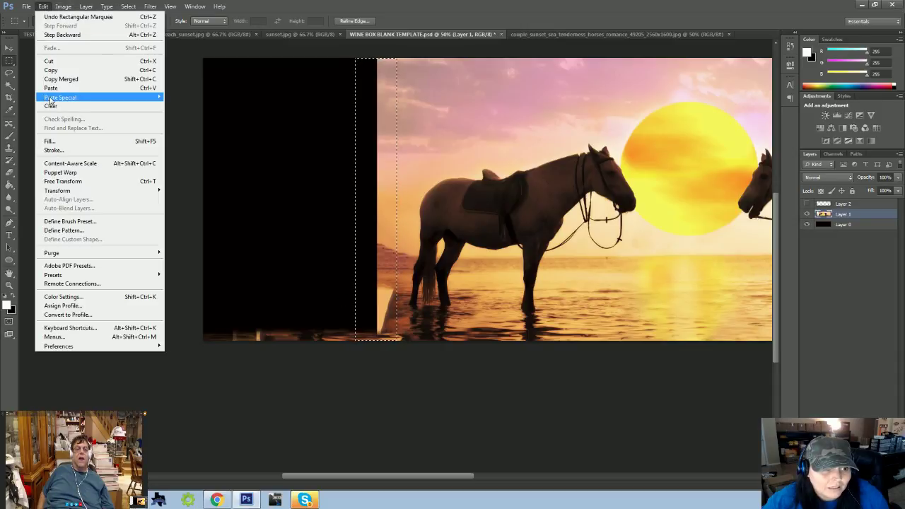
click(73, 144)
click(507, 147)
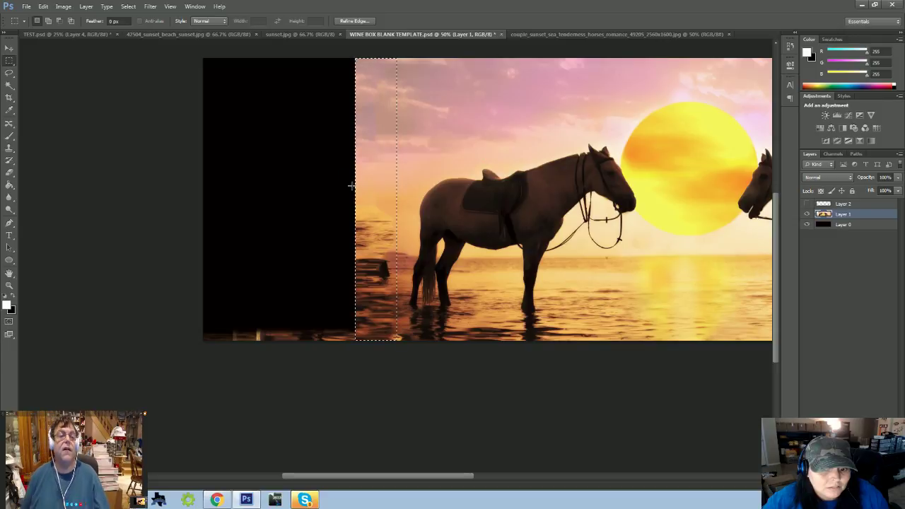
- Try fading the fill to 66% opacity with the Overlay, Vivid Light and Lighten modes, cancel the fade, and deselect
click(41, 7)
click(57, 47)
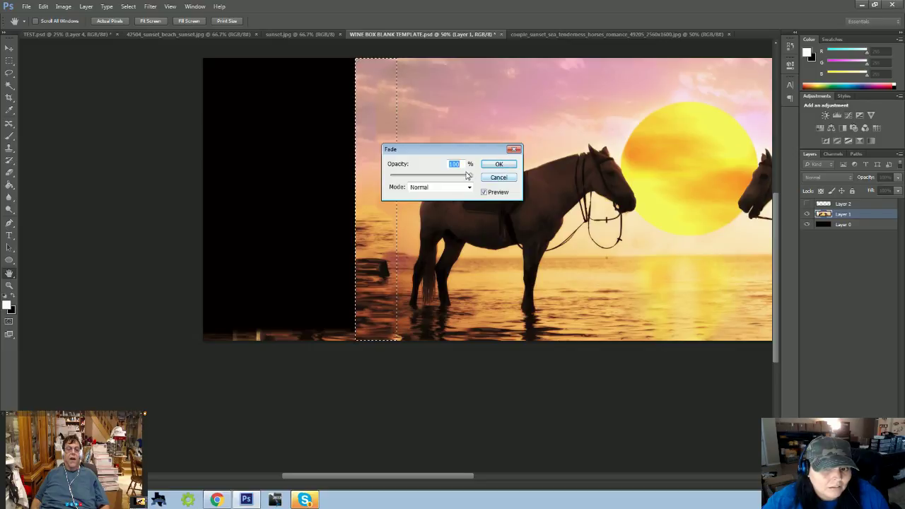
drag(471, 175, 425, 181)
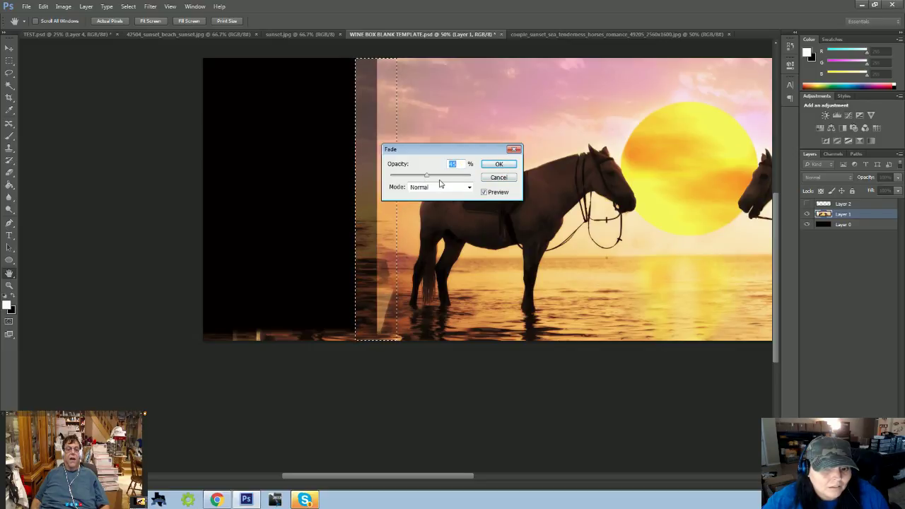
click(443, 187)
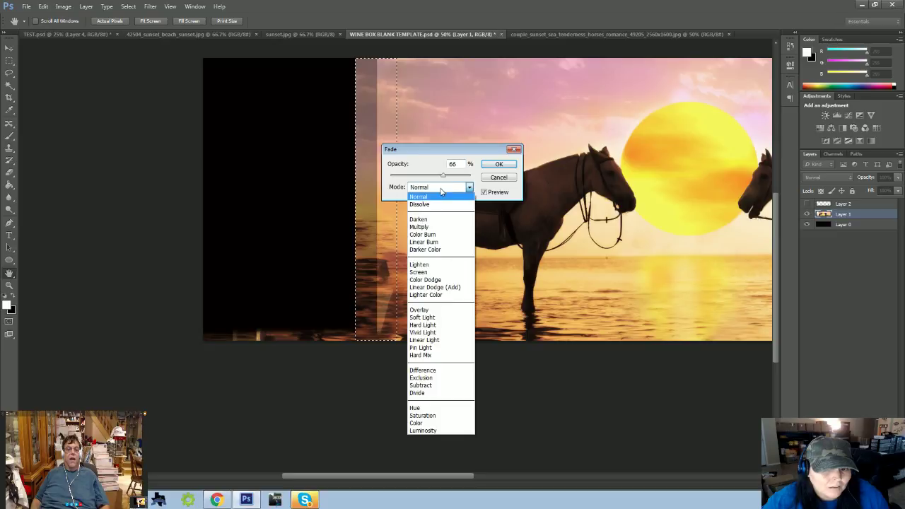
click(444, 311)
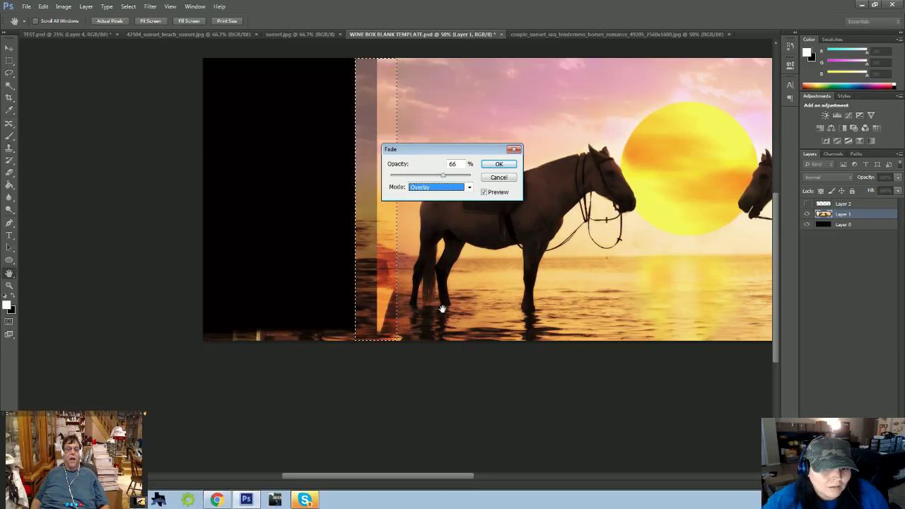
click(420, 184)
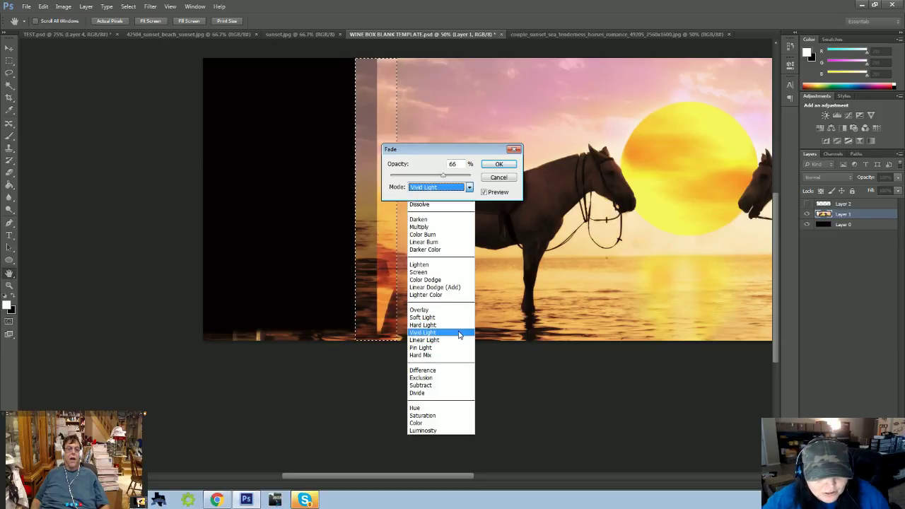
click(459, 333)
click(446, 187)
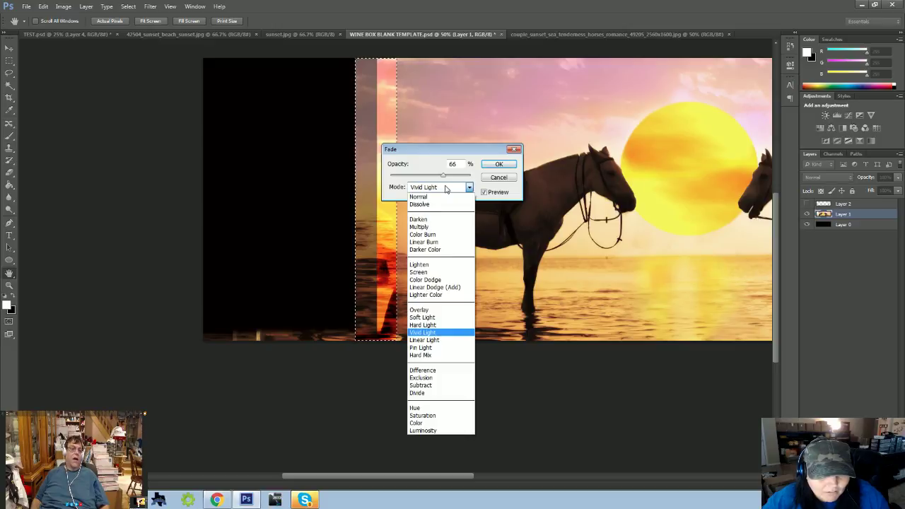
click(428, 265)
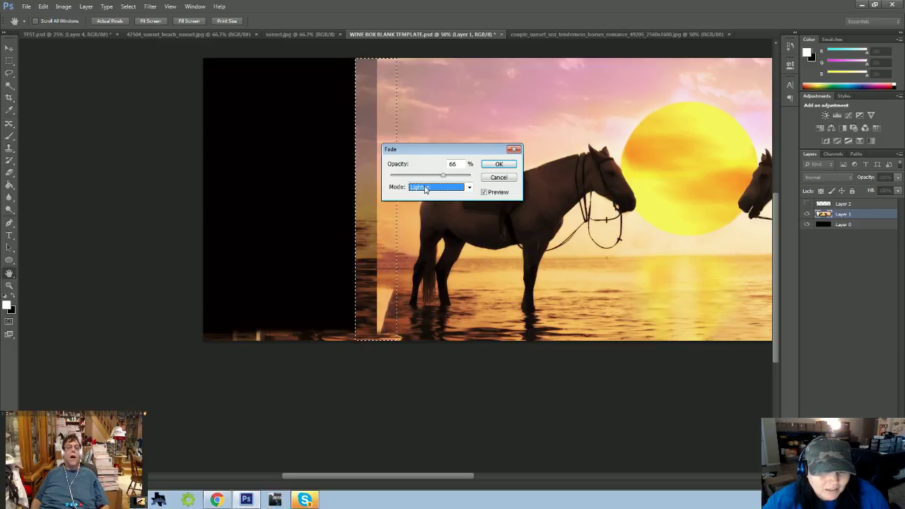
click(493, 177)
click(404, 191)
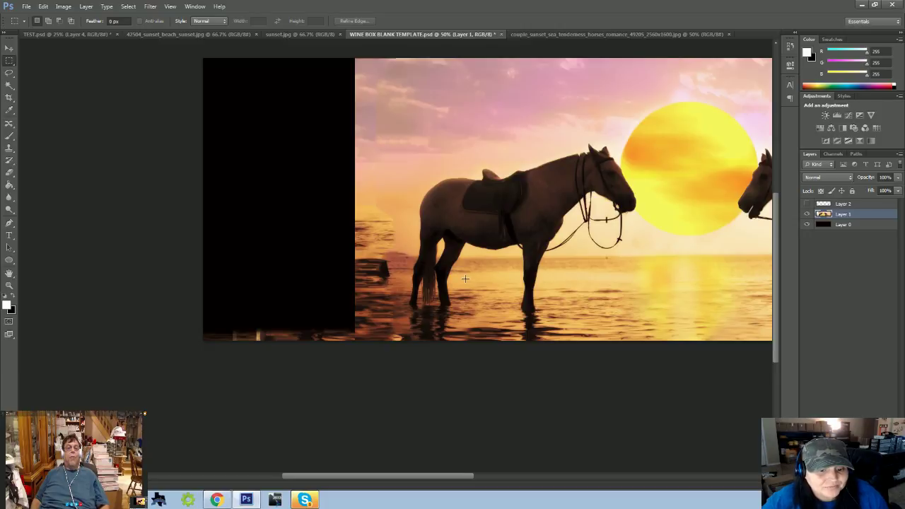
- Cover the pale gaps along the bottom of the left black area with cloned water and start a second row above it
click(9, 147)
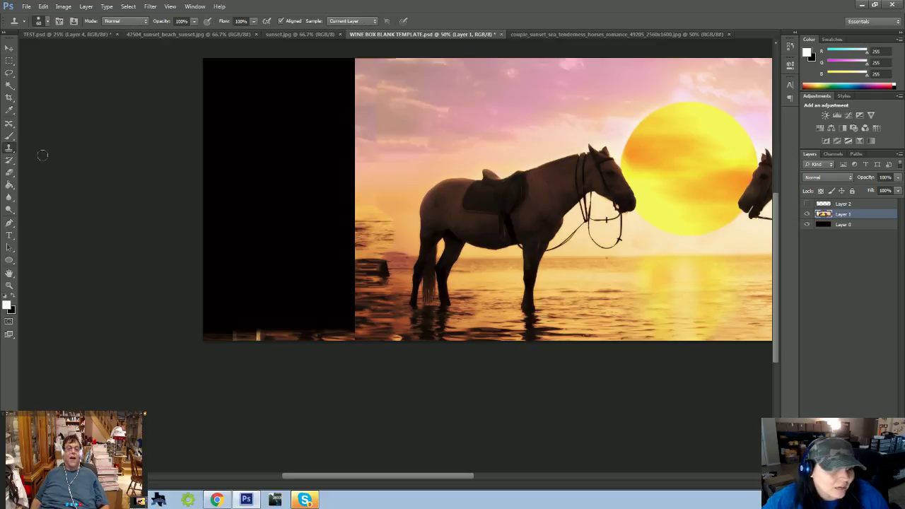
alt+click(477, 337)
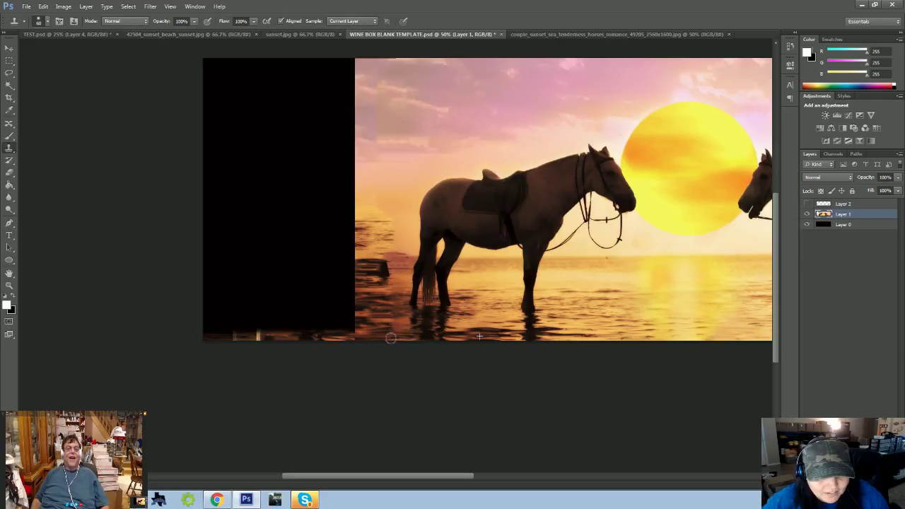
click(390, 338)
drag(390, 338, 233, 338)
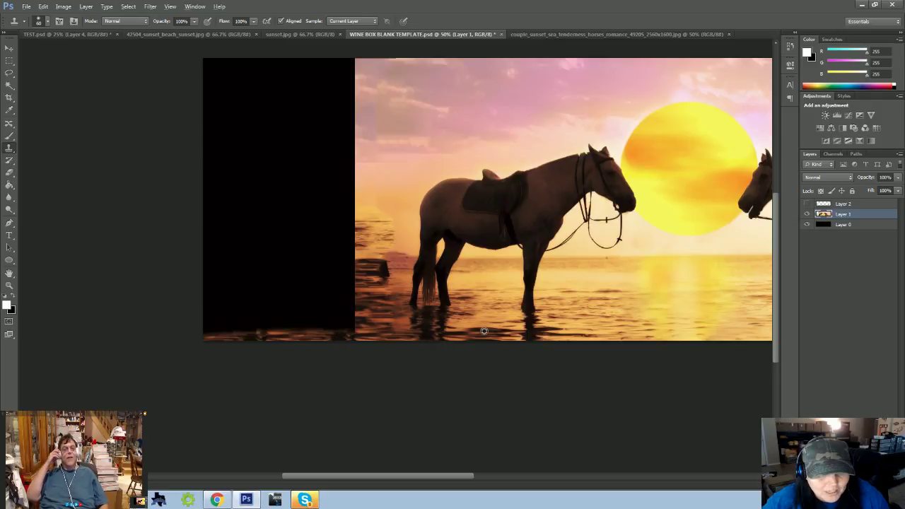
drag(357, 326, 299, 326)
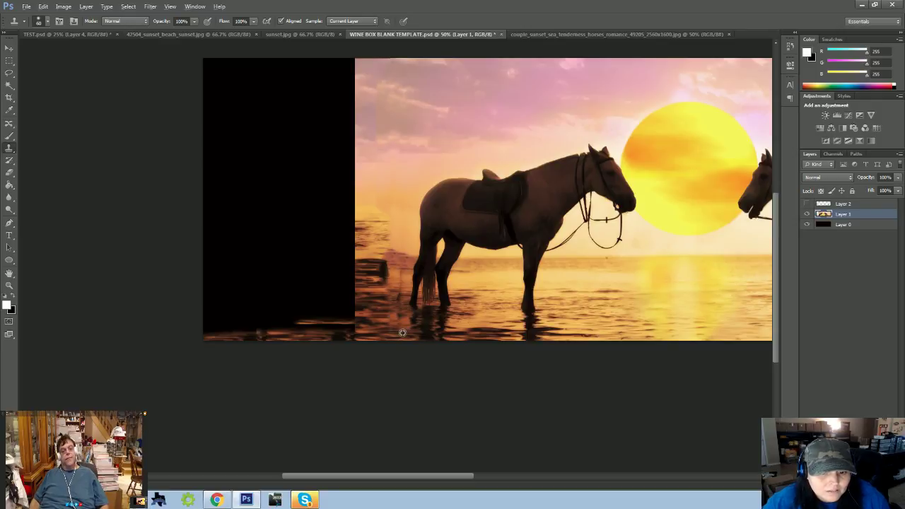
- Retouch the sky's upper edge and the water behind the left horse with the Clone Stamp, and undo the last stroke
click(394, 62)
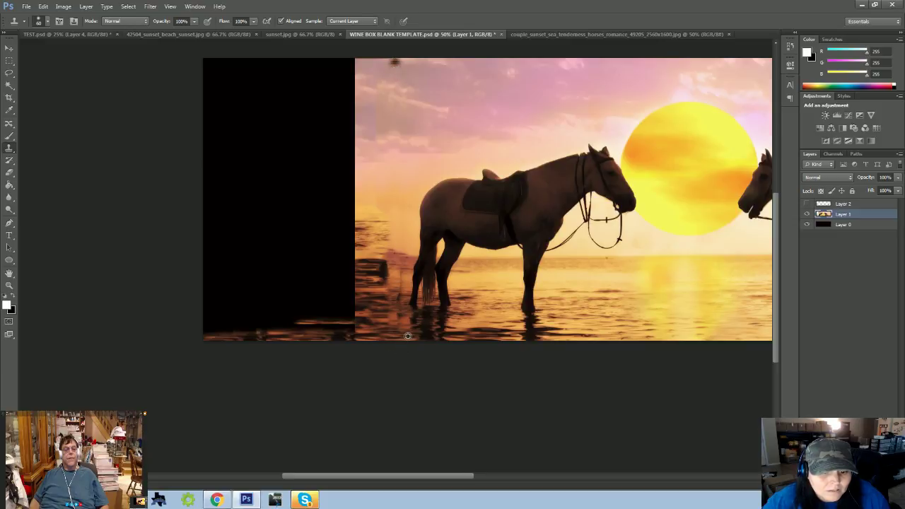
alt+click(408, 336)
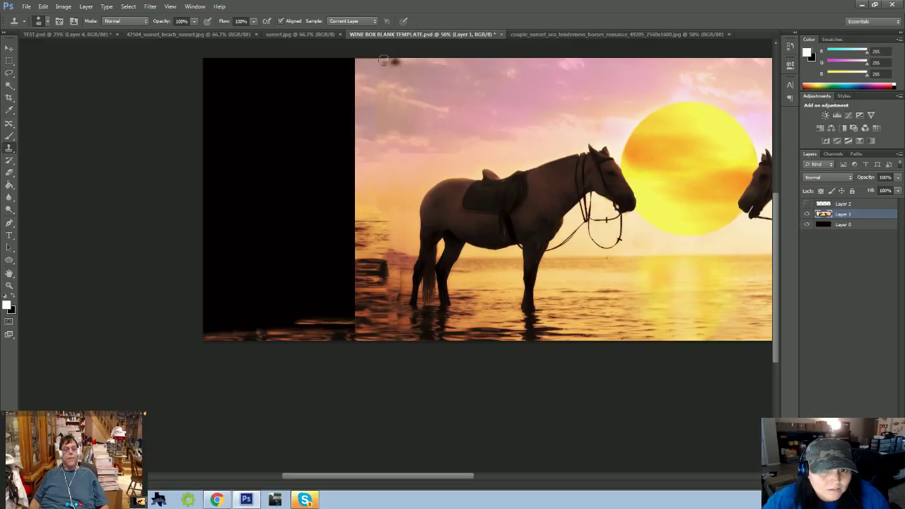
drag(398, 331, 398, 262)
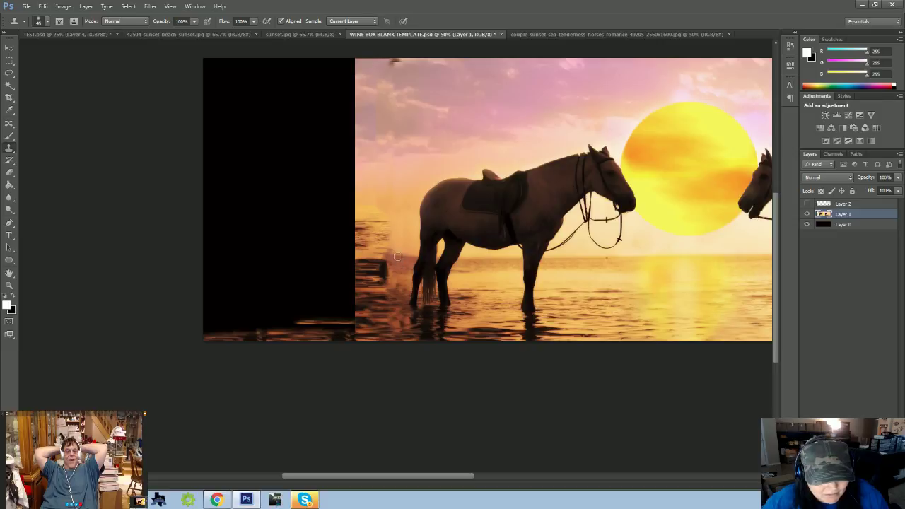
drag(393, 257, 353, 254)
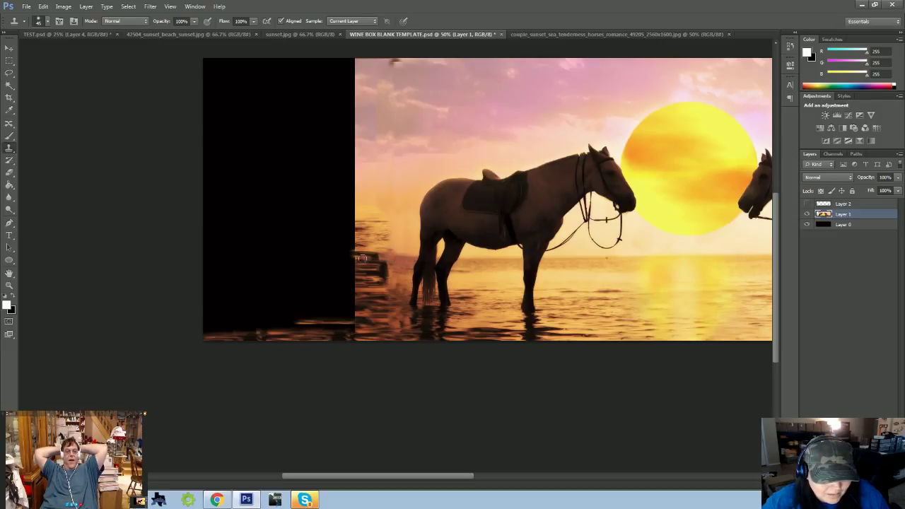
key(ctrl+z)
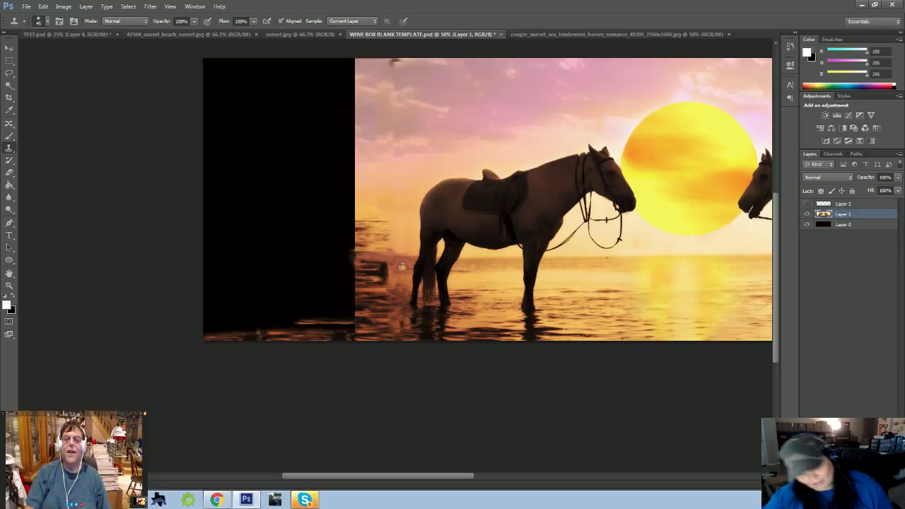
- Select the full-height strip of sky and water beyond the right horse and copy it to a new layer
key(ctrl+minus)
key(ctrl+minus)
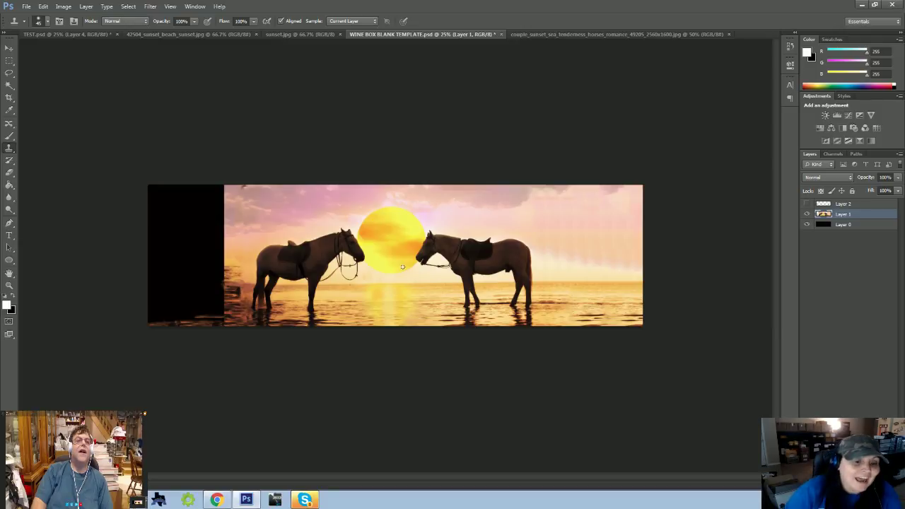
key(ctrl+plus)
key(ctrl+plus)
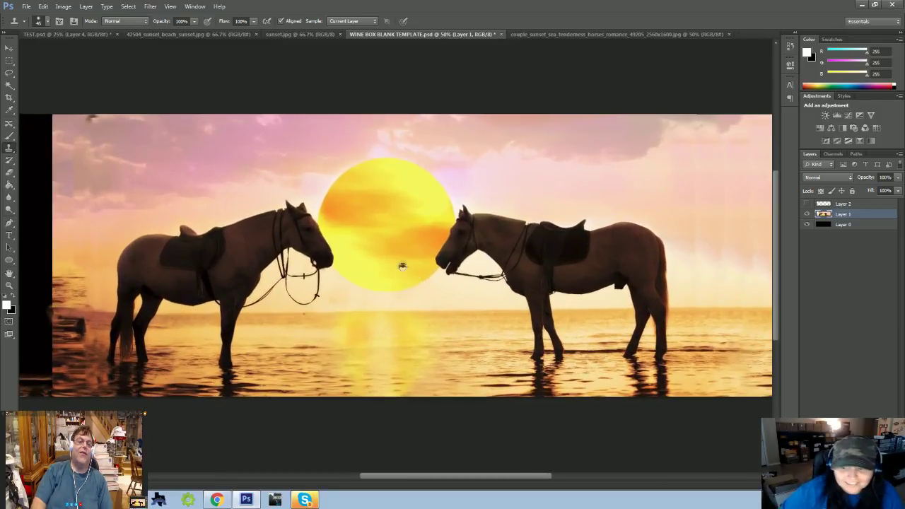
drag(384, 481, 443, 487)
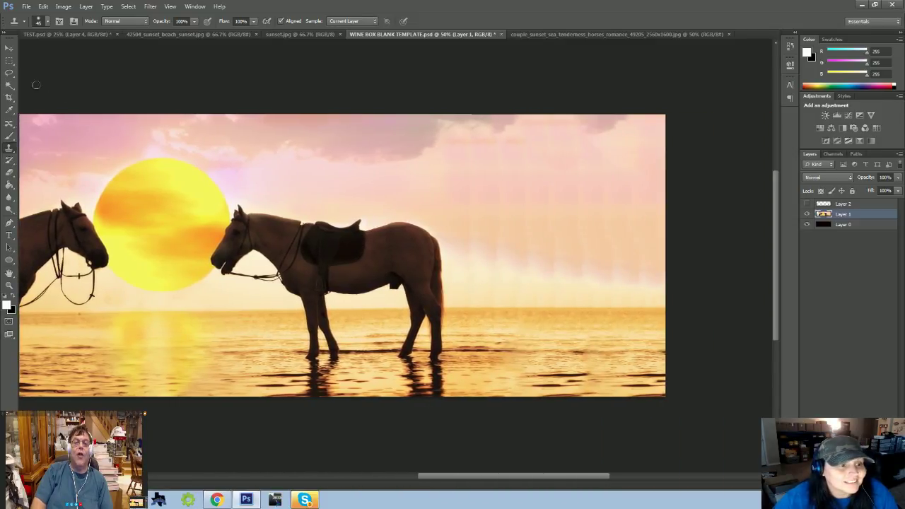
click(9, 61)
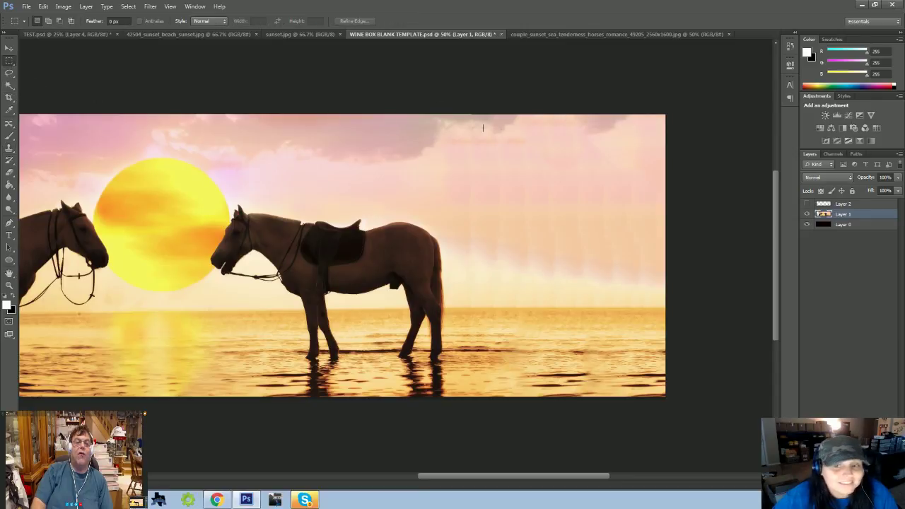
drag(497, 111, 554, 466)
scroll(637, 260, up, 3)
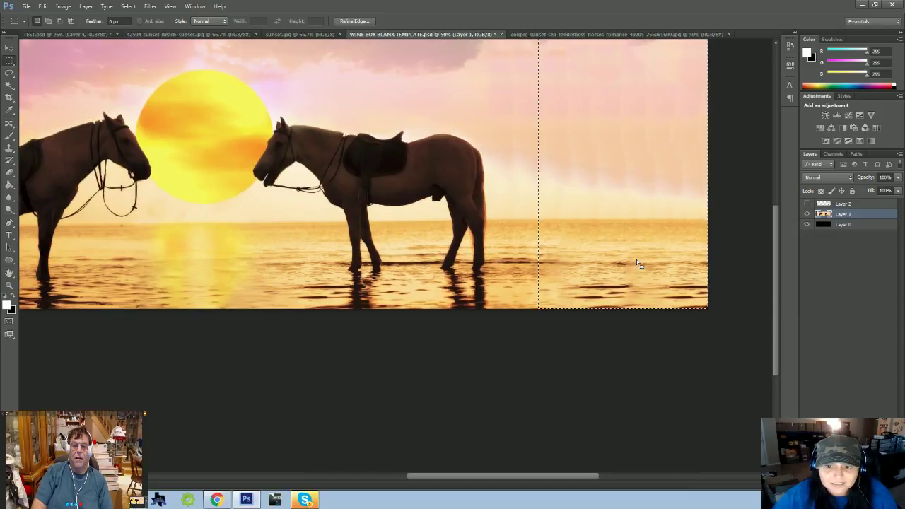
scroll(787, 397, right, 5)
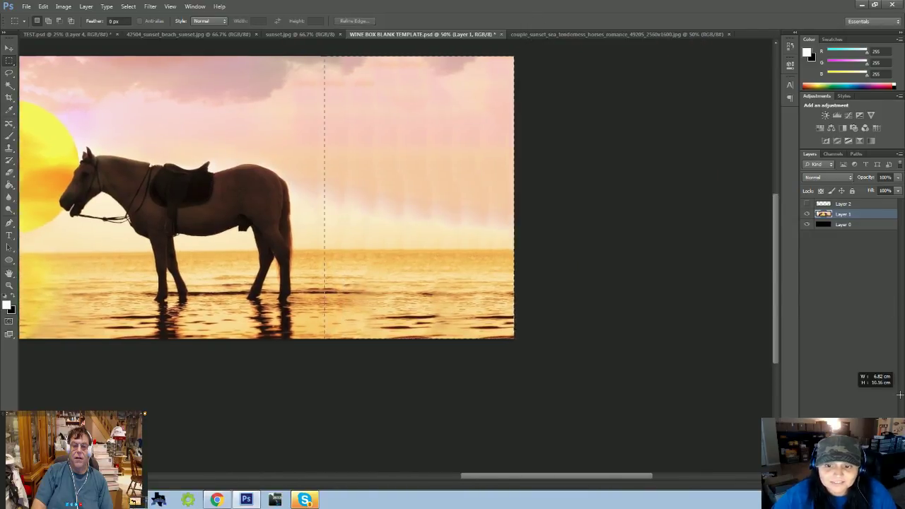
drag(616, 474, 514, 459)
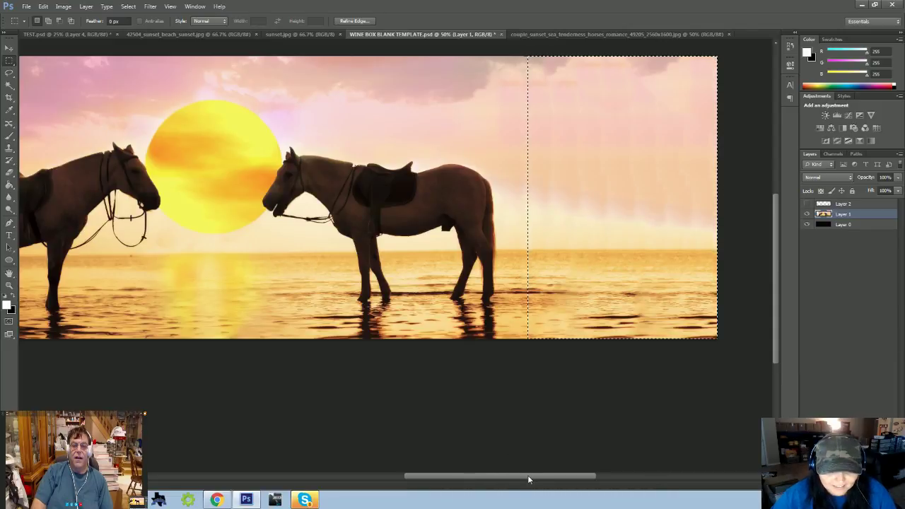
key(ctrl+j)
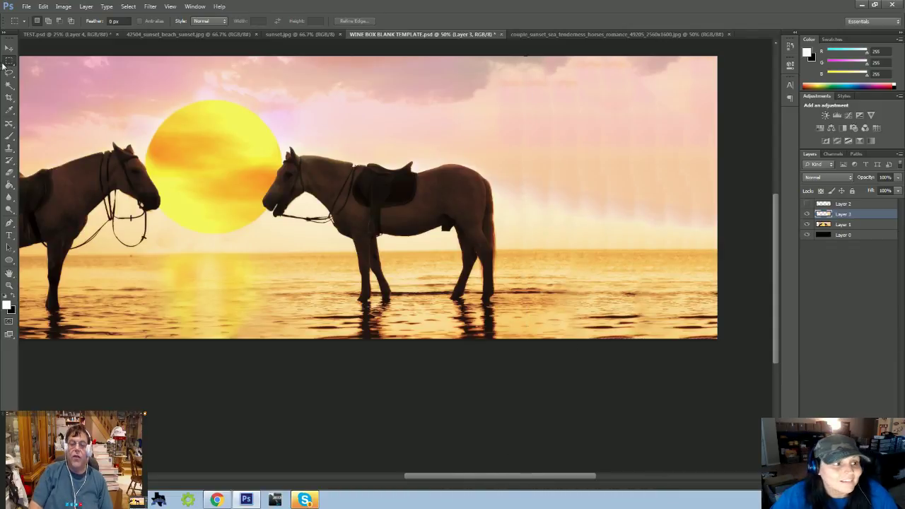
- Move the copied sky-and-water strip across to cover the black area behind the left horse
key(v)
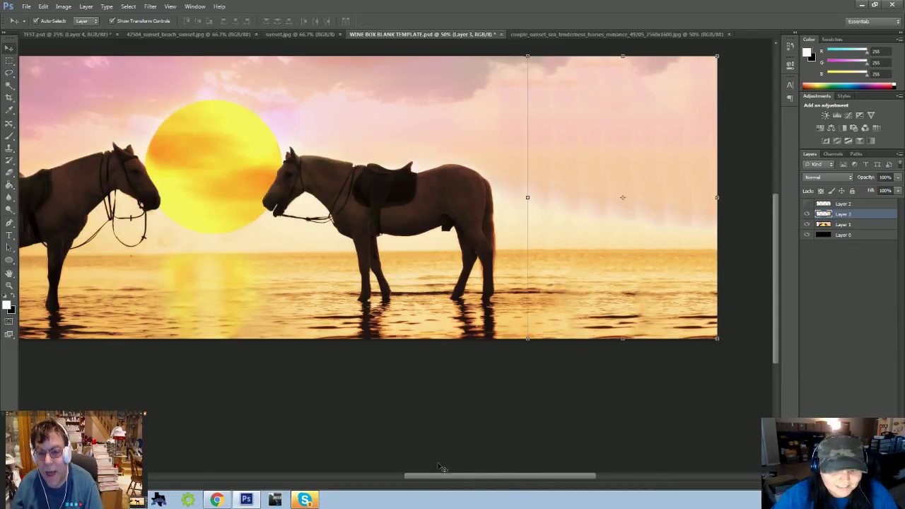
drag(439, 476, 312, 481)
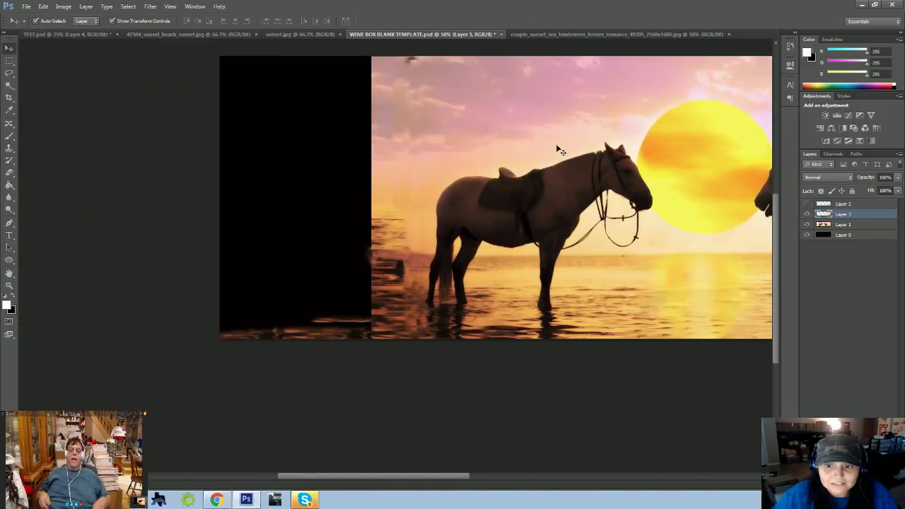
key(ctrl+minus)
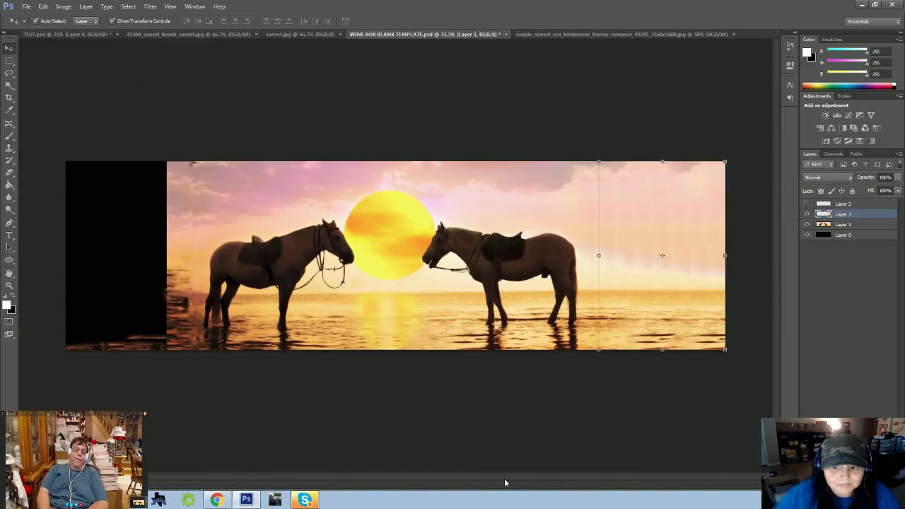
drag(683, 282, 164, 281)
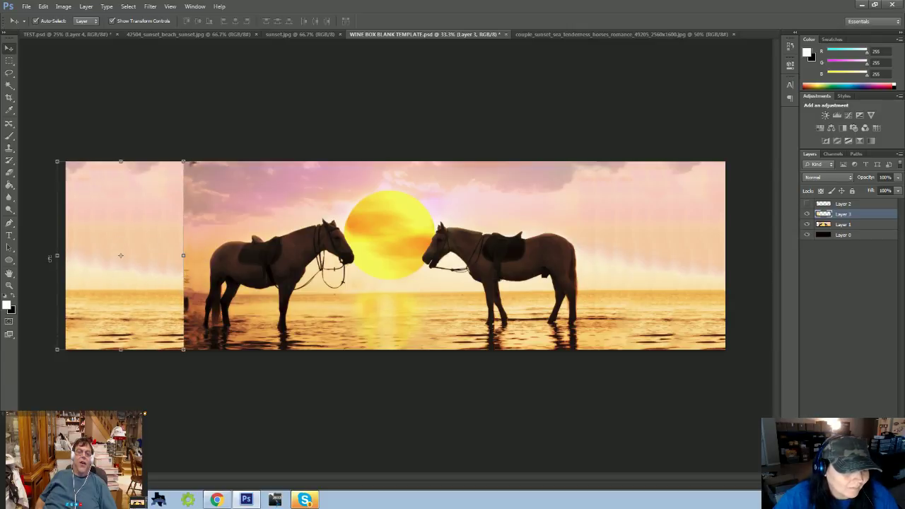
- Mirror the strip horizontally, widen it slightly, and place it over the whole black area up to the left horse's tail
drag(50, 258, 336, 259)
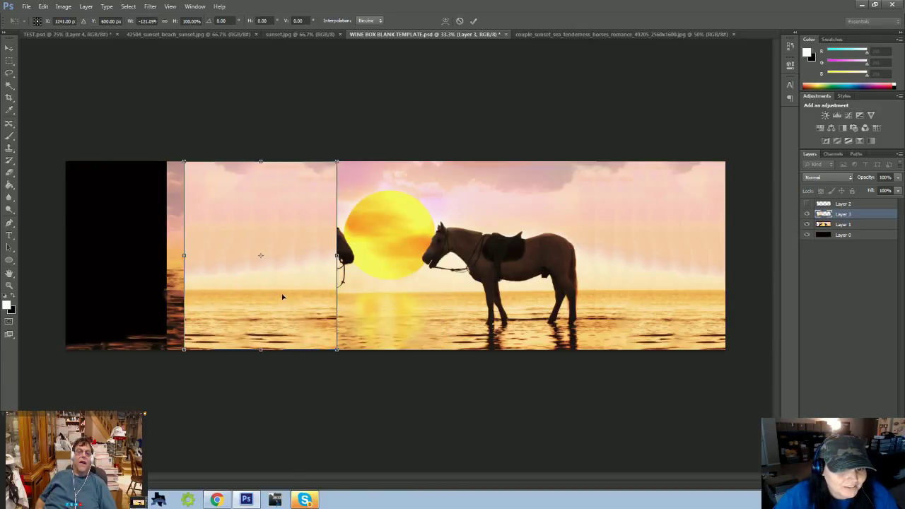
drag(282, 297, 141, 290)
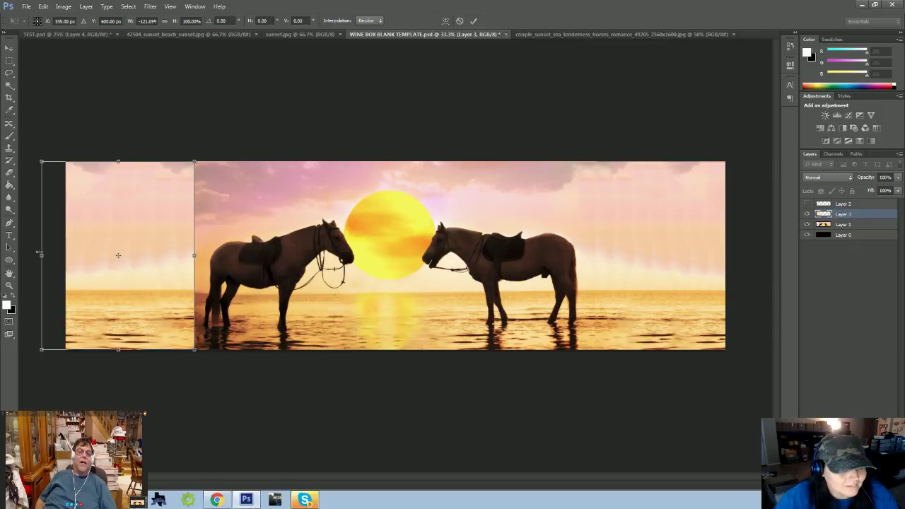
mouse_move(40, 253)
mouse_down()
mouse_move(63, 256)
mouse_move(50, 256)
mouse_up()
mouse_move(125, 275)
mouse_down()
mouse_move(109, 275)
mouse_move(125, 275)
mouse_up()
key(Return)
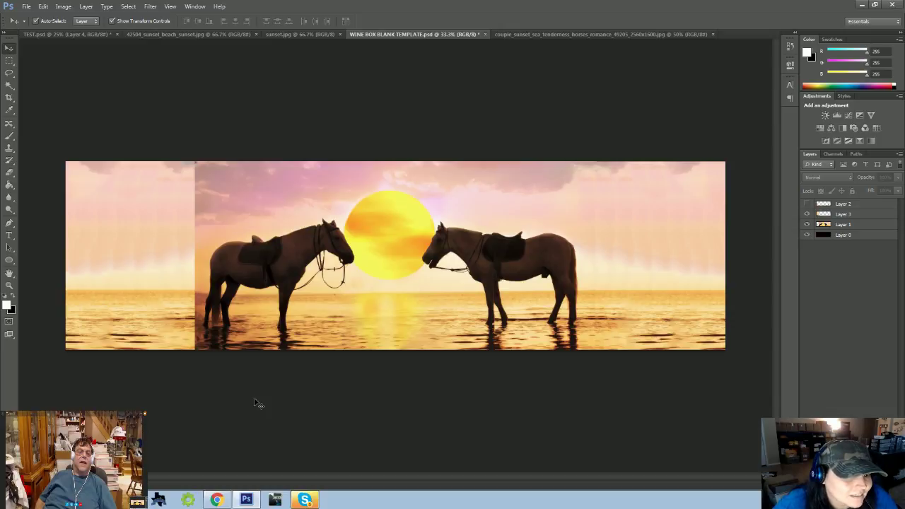
- Try the Darker Color, Darken and Color Burn blend modes on the mirrored strip's layer, testing its opacity down to 0%
click(160, 195)
click(83, 21)
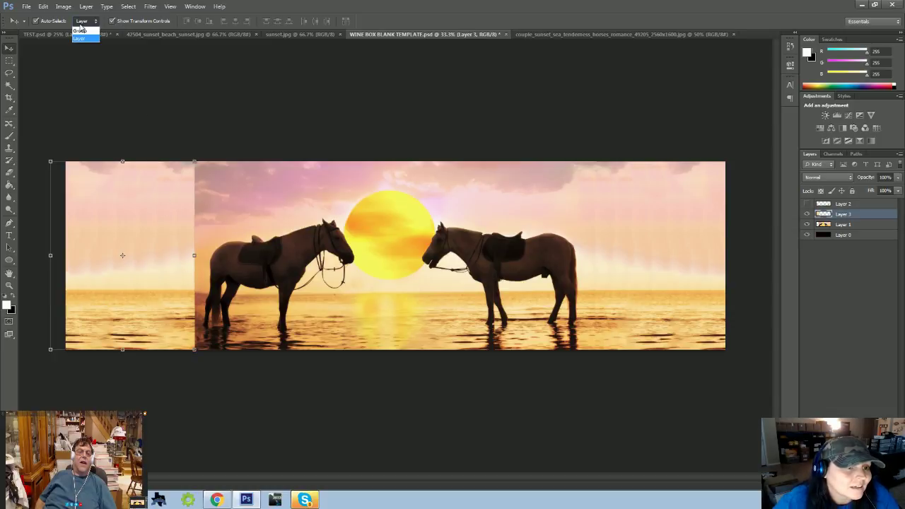
click(82, 28)
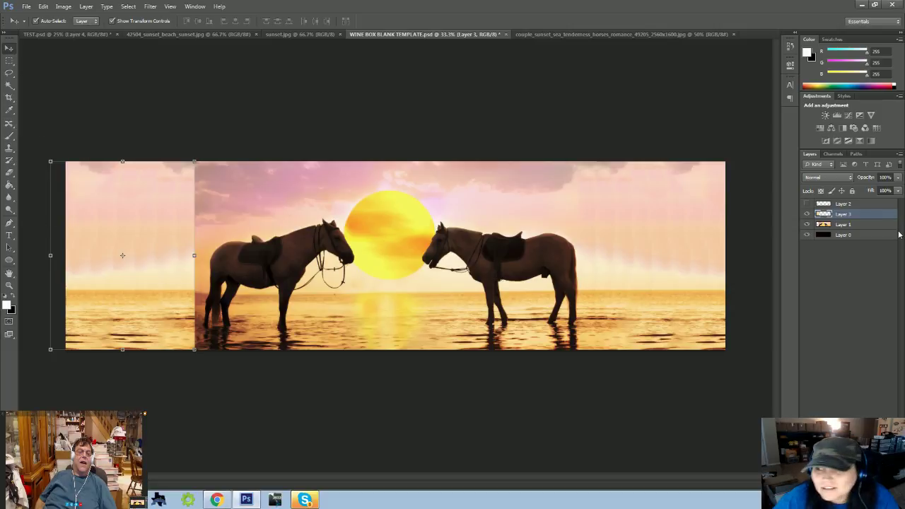
click(829, 177)
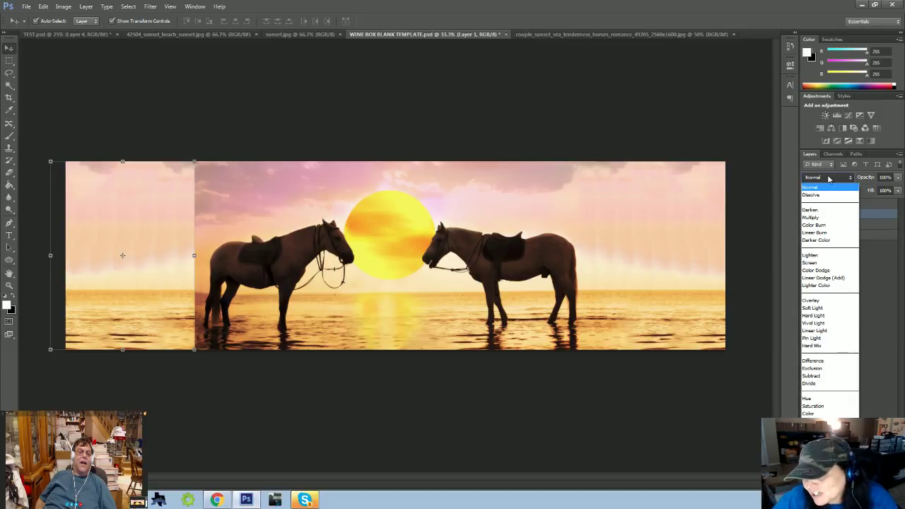
click(823, 240)
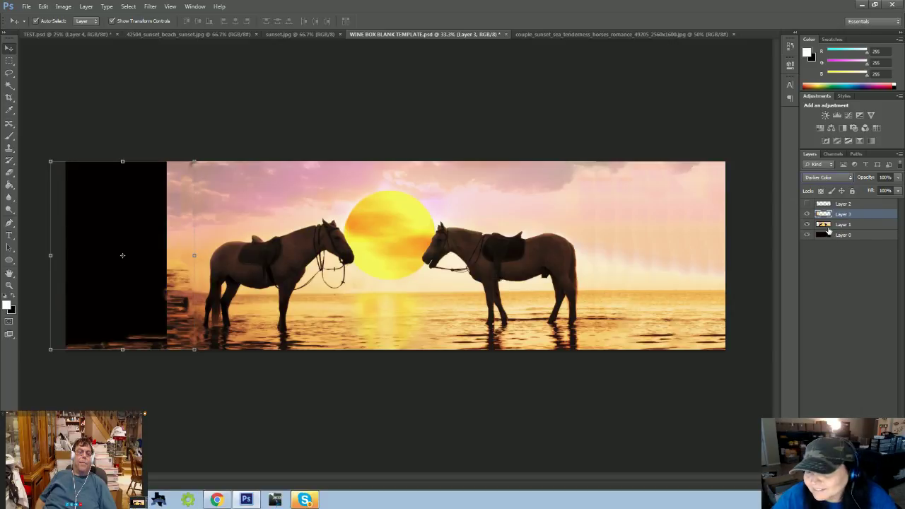
click(898, 179)
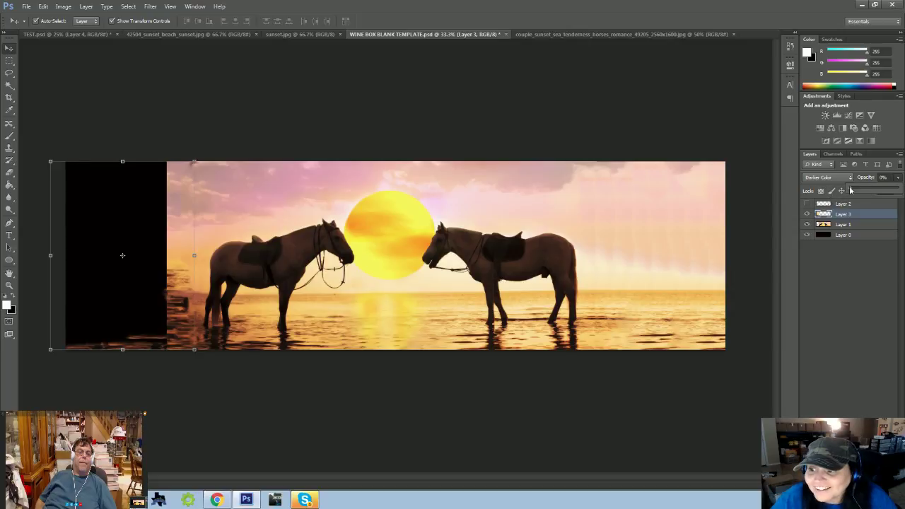
drag(851, 191, 901, 185)
click(827, 178)
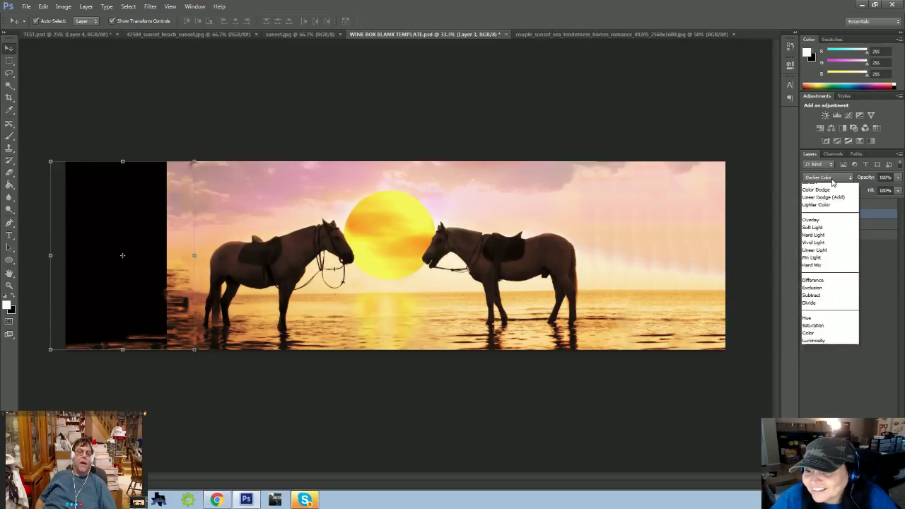
click(825, 214)
click(826, 177)
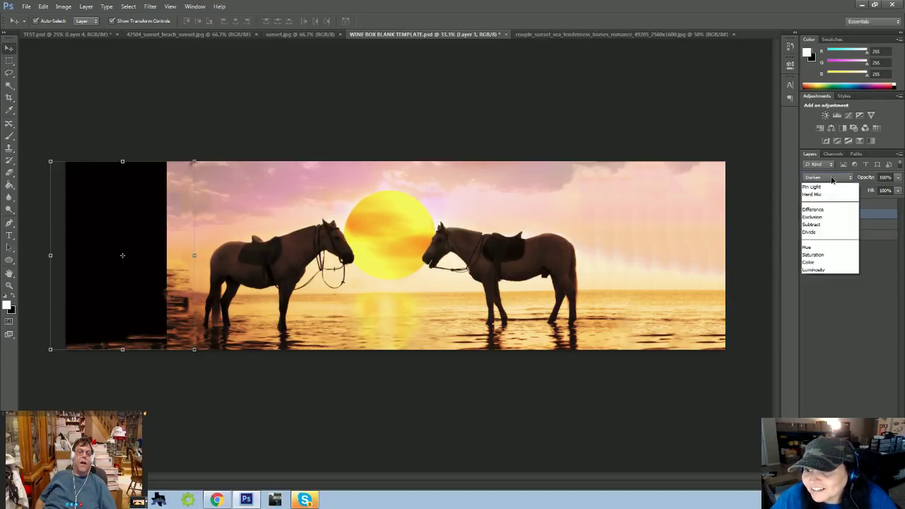
click(829, 225)
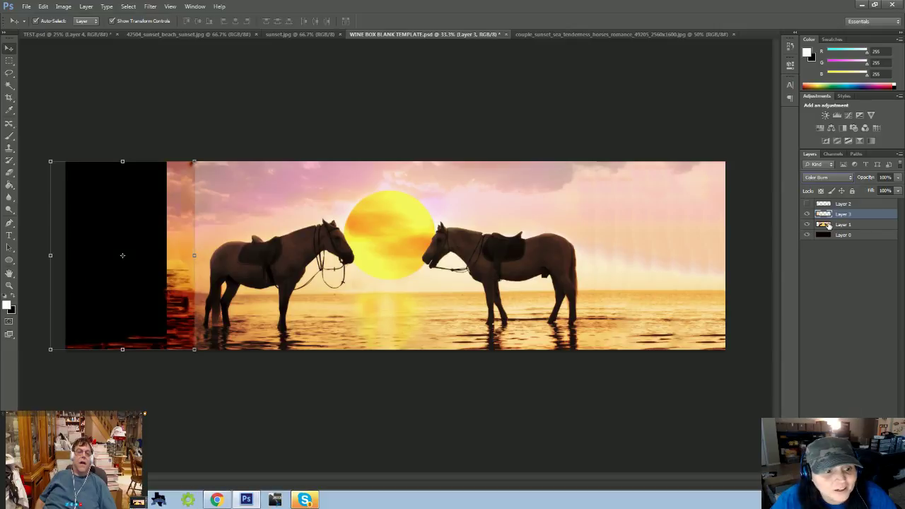
- Try the strip in Hard Light at 52% opacity, restore 100% opacity and Normal mode, and deselect the layer
click(826, 178)
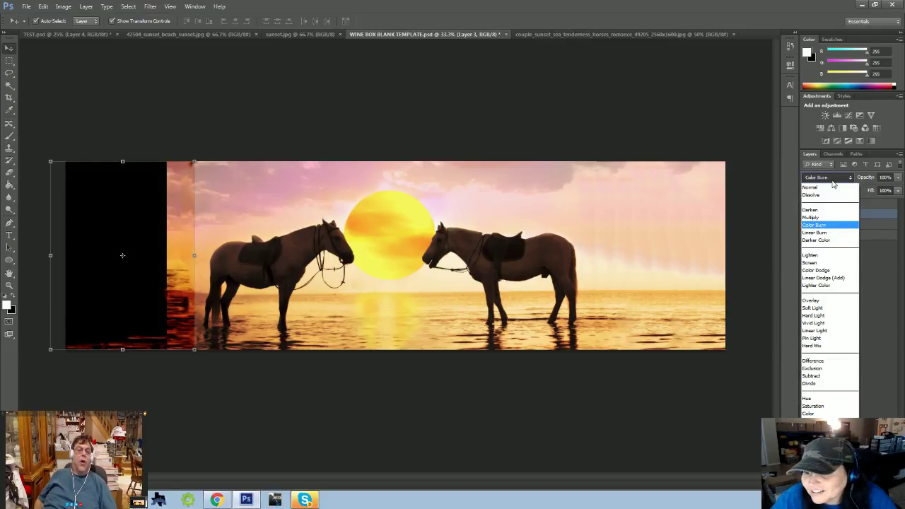
click(833, 316)
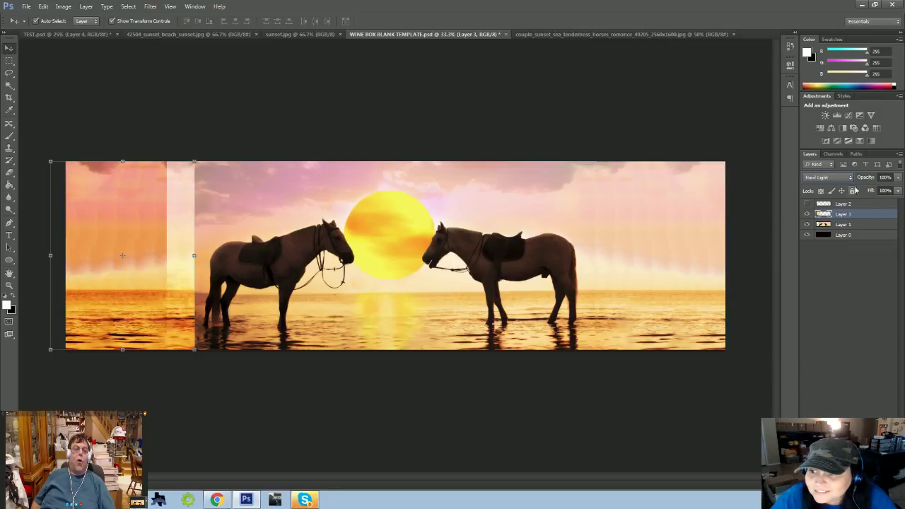
click(898, 178)
drag(876, 193, 878, 195)
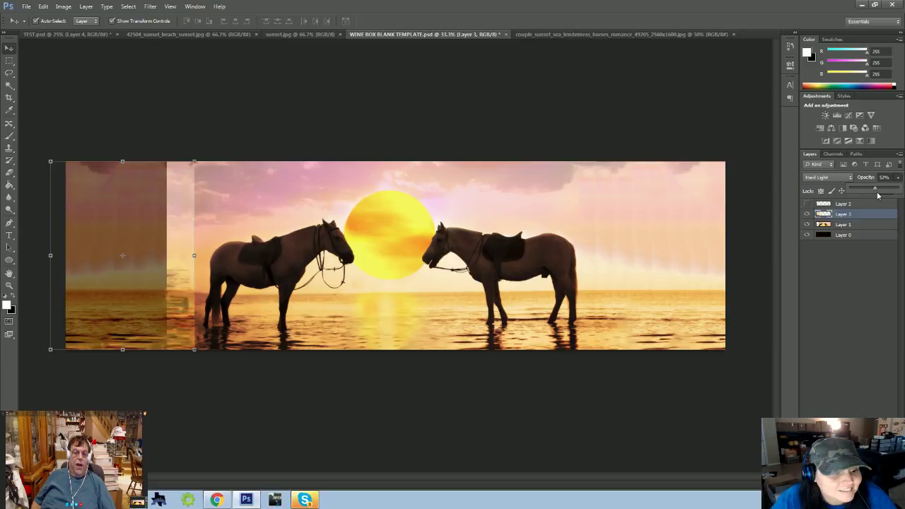
key(Escape)
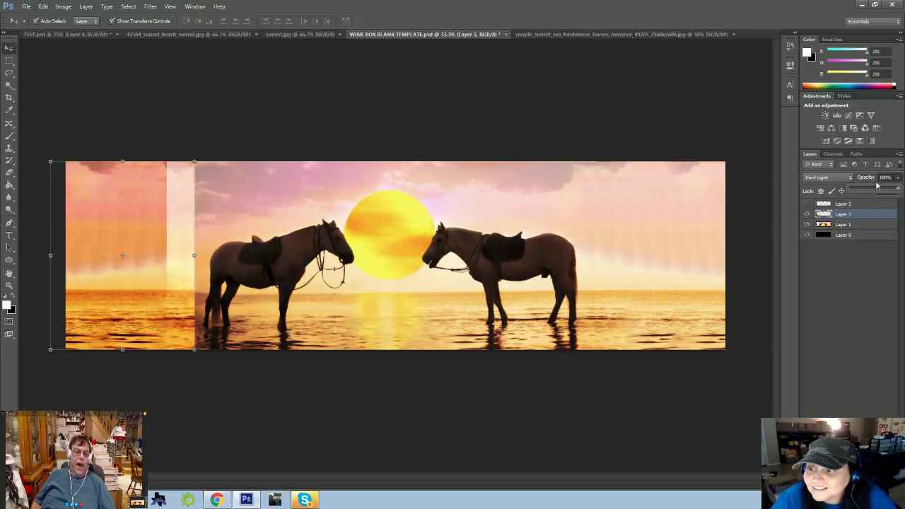
click(827, 178)
click(824, 186)
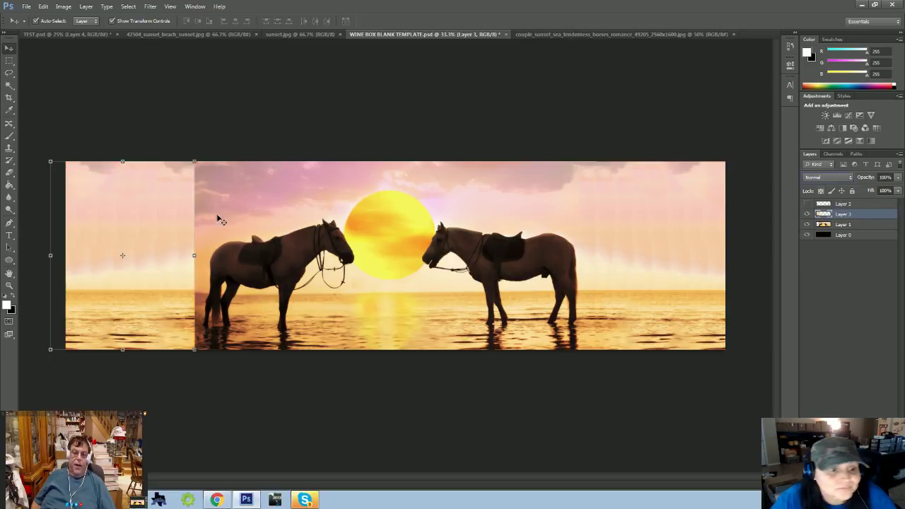
click(97, 379)
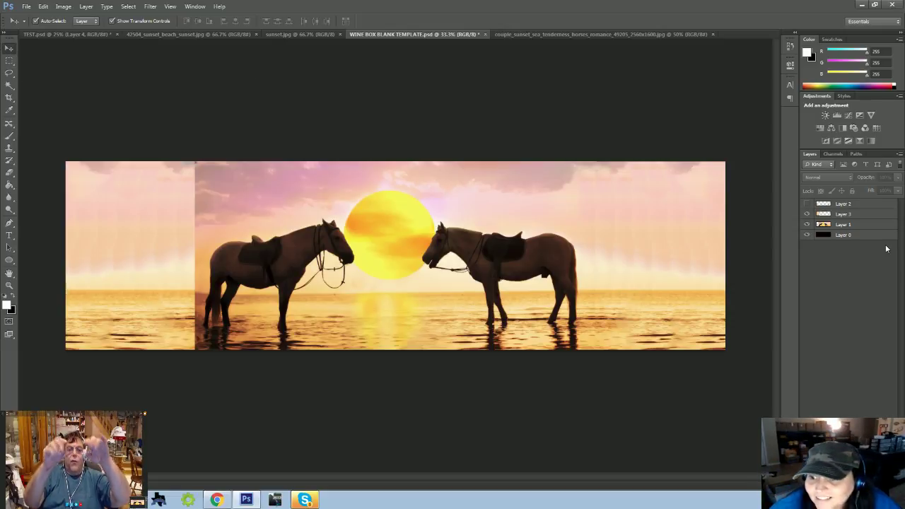
- Select the strip and horses layers together, and briefly hide the horses layer to check the strip alone
click(824, 214)
right_click(824, 215)
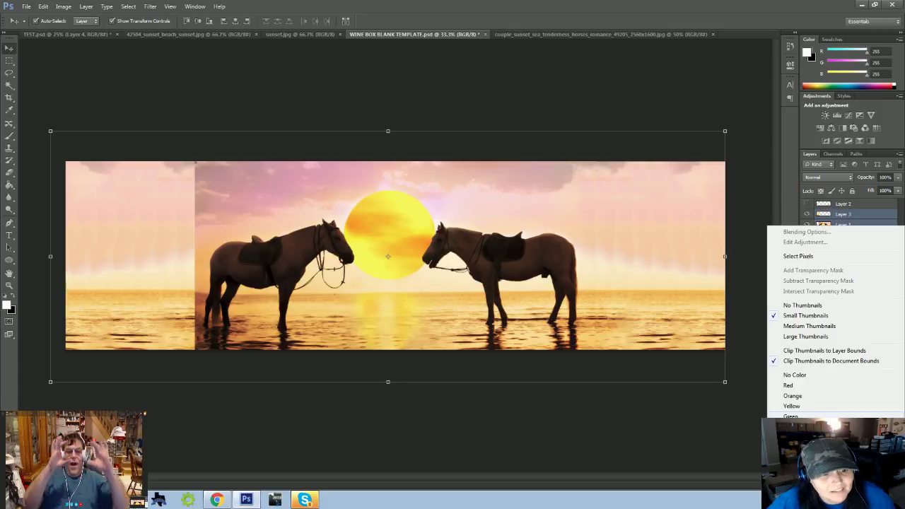
click(371, 187)
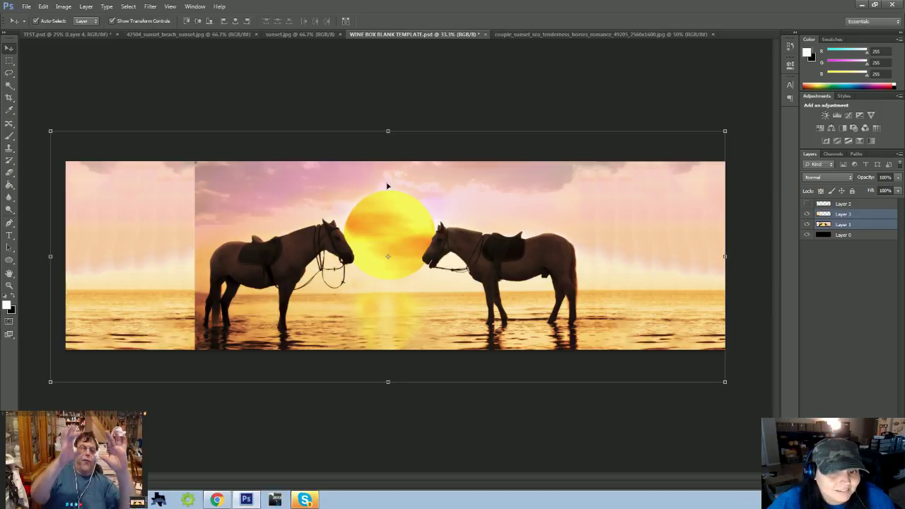
click(807, 224)
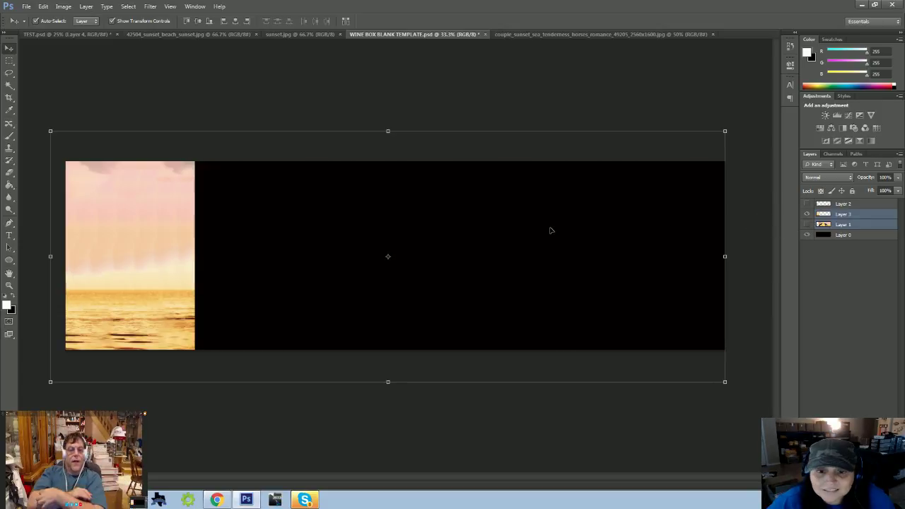
click(807, 224)
click(345, 113)
- Select the horses layer and try a lasso outline around the purple sky above the left horse
click(282, 176)
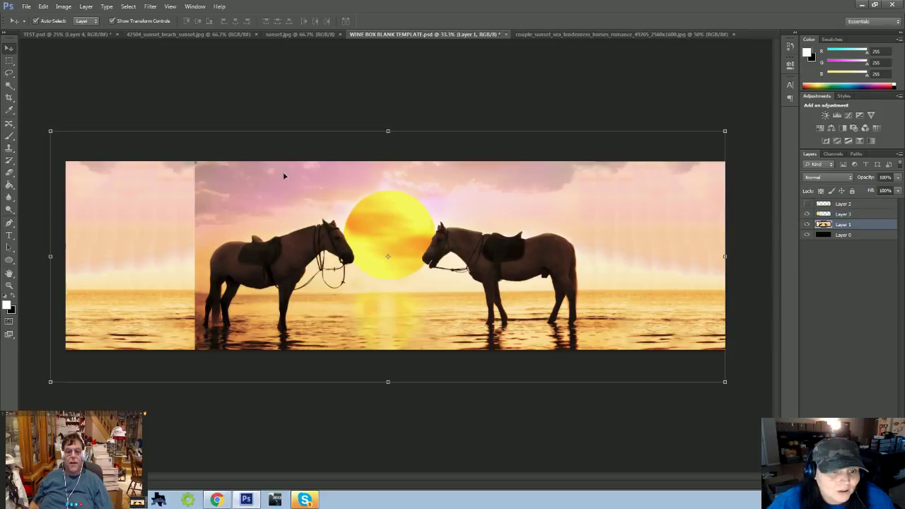
click(9, 60)
click(10, 73)
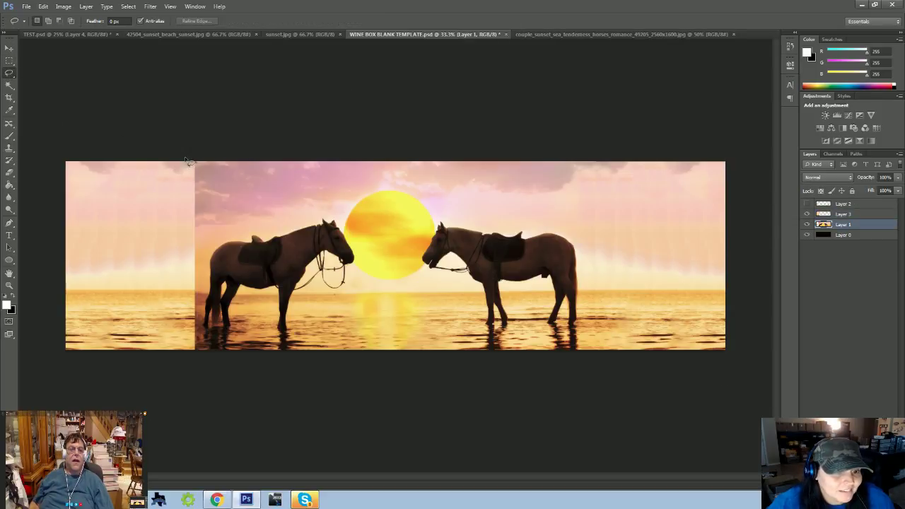
mouse_move(189, 162)
mouse_down()
mouse_move(368, 165)
mouse_move(372, 189)
mouse_move(354, 203)
mouse_move(277, 213)
mouse_move(203, 202)
mouse_move(191, 162)
mouse_up()
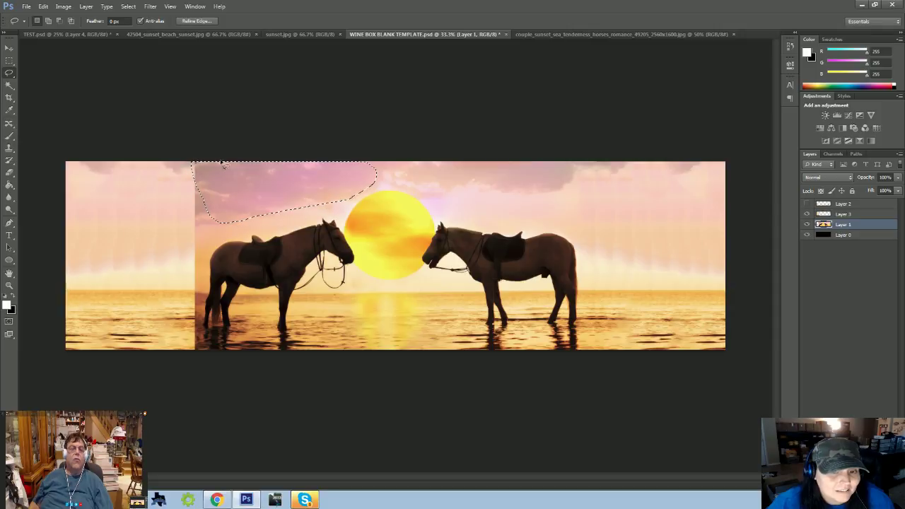
click(350, 166)
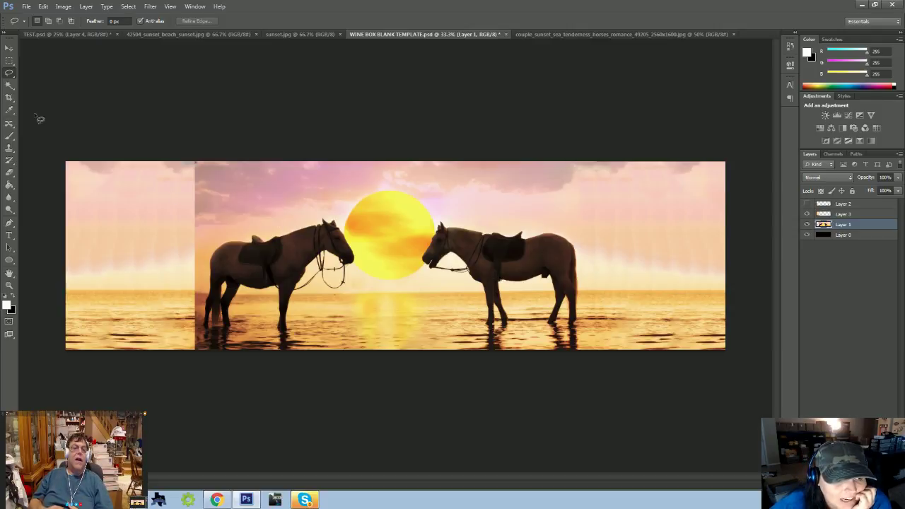
- Try a small rectangular marquee and freehand lasso outlines over the clouds above the left horse
click(9, 60)
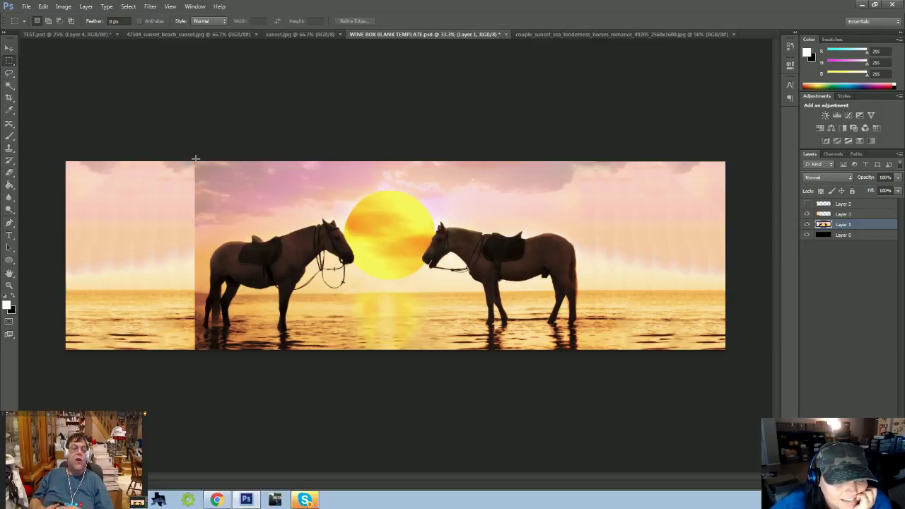
drag(195, 158, 305, 204)
click(9, 72)
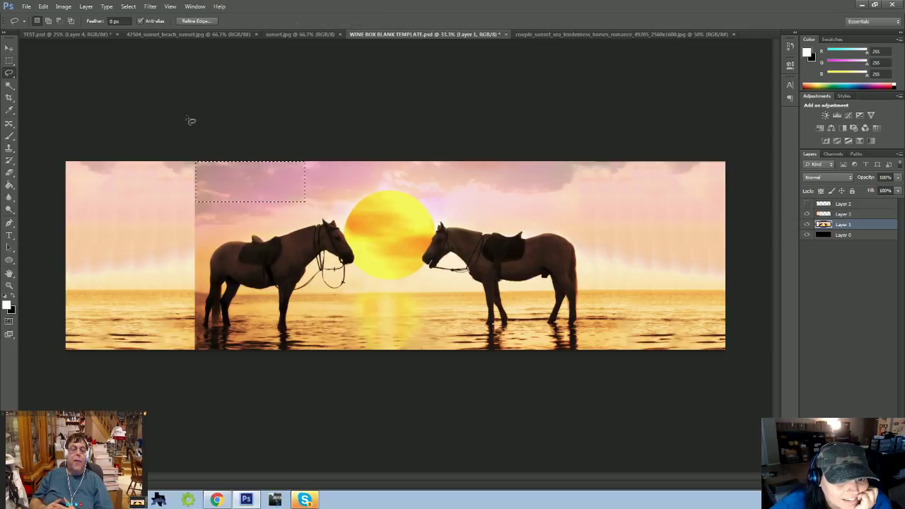
click(258, 153)
drag(216, 165, 365, 185)
click(181, 170)
mouse_move(195, 162)
mouse_down()
mouse_move(341, 165)
mouse_move(356, 168)
mouse_move(365, 188)
mouse_move(340, 216)
mouse_move(307, 222)
mouse_move(199, 220)
mouse_move(189, 185)
mouse_move(204, 162)
mouse_up()
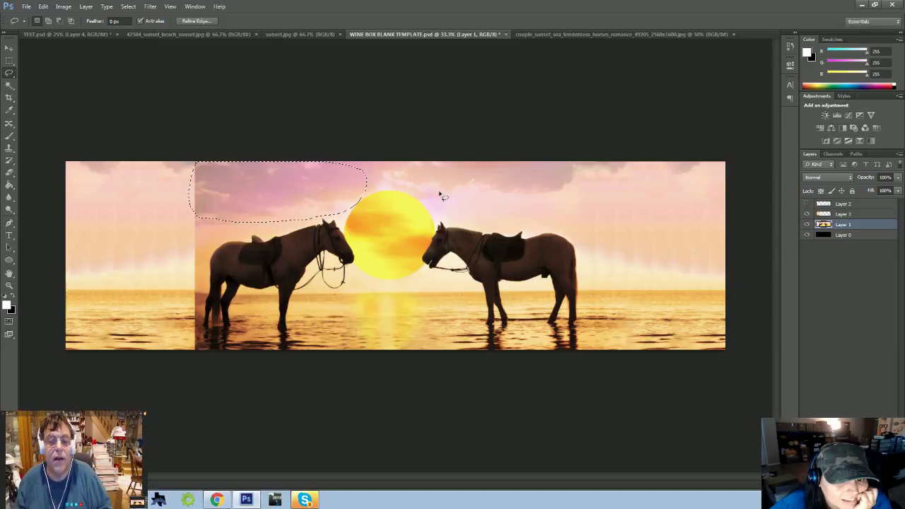
- Try several wider rectangular selections of the upper sky, from the strip's seam toward the sun
click(9, 61)
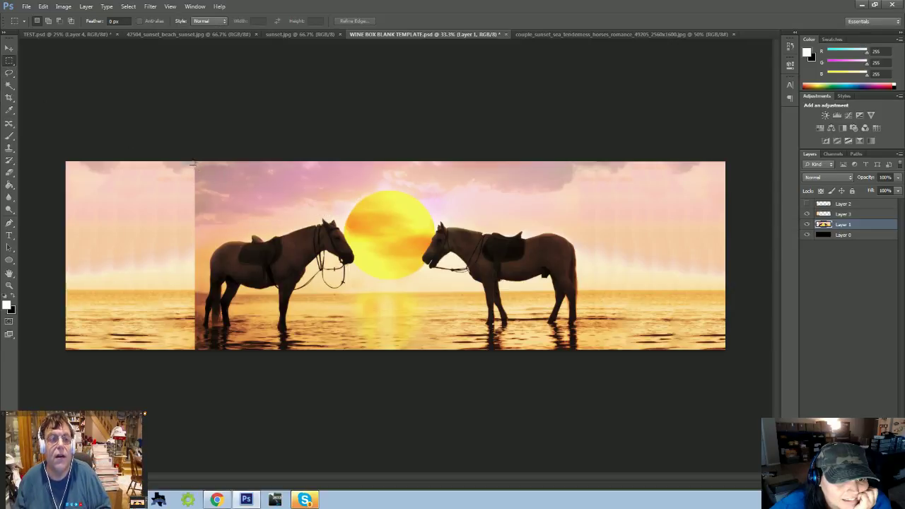
mouse_move(192, 162)
mouse_down()
mouse_move(356, 210)
mouse_move(368, 194)
mouse_up()
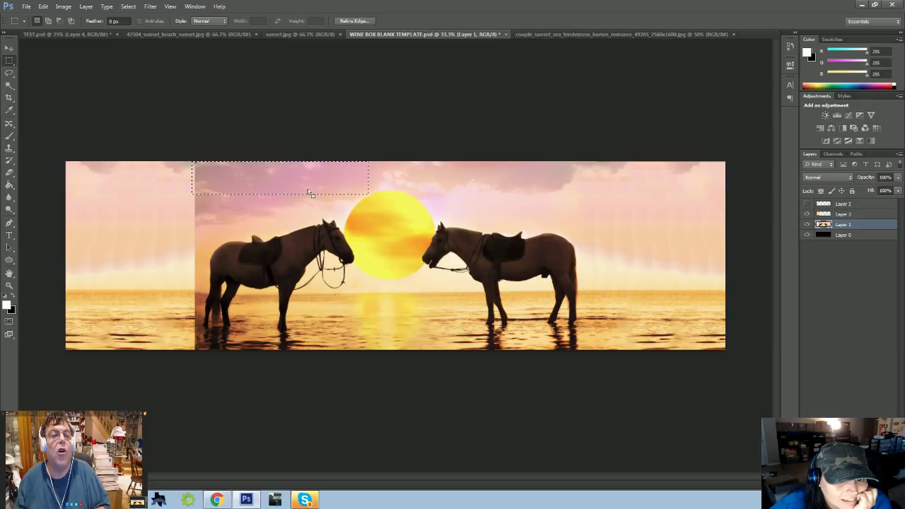
click(201, 170)
drag(195, 163, 384, 217)
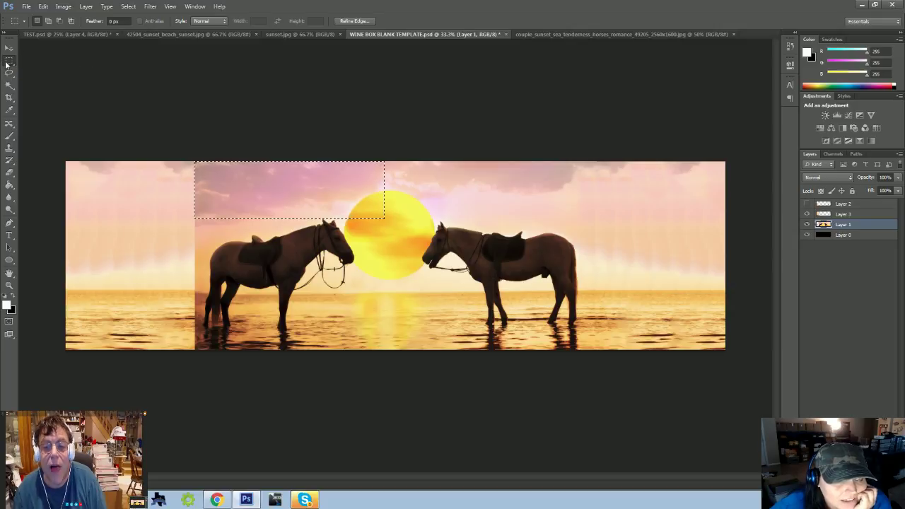
click(291, 174)
drag(189, 160, 435, 202)
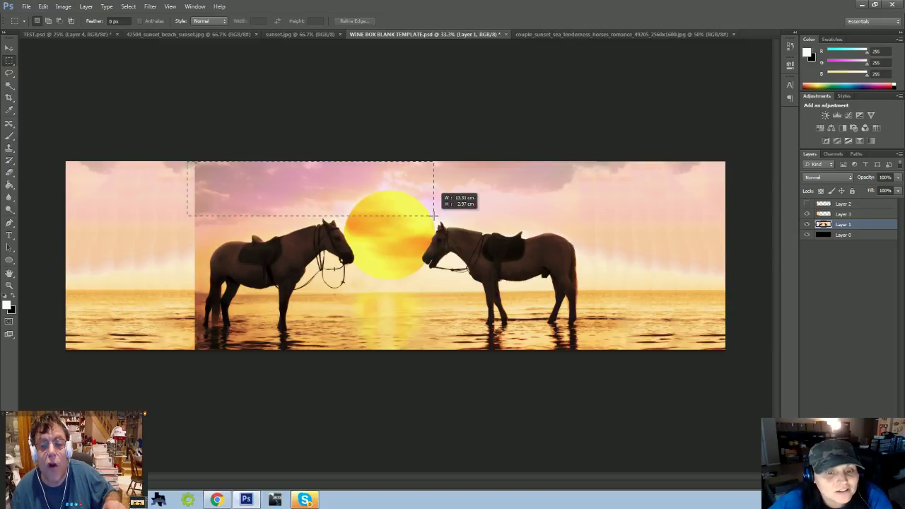
click(285, 181)
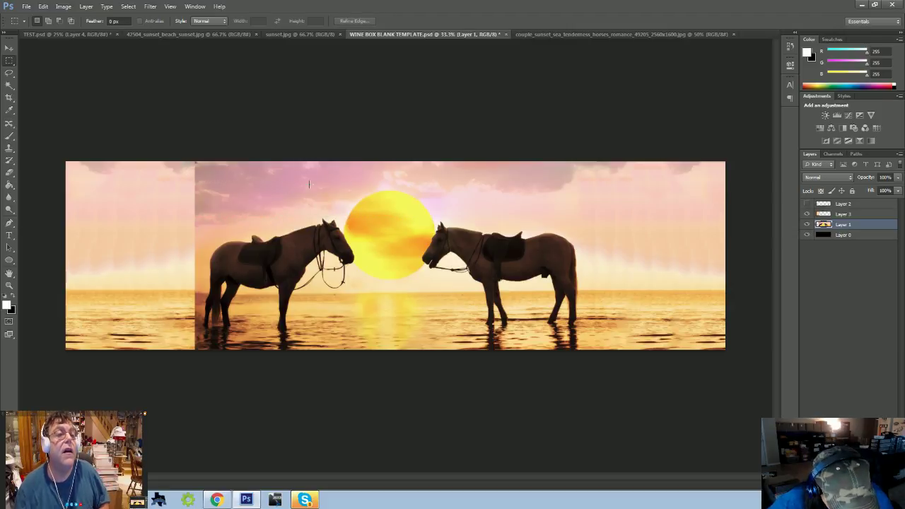
key(ctrl+t)
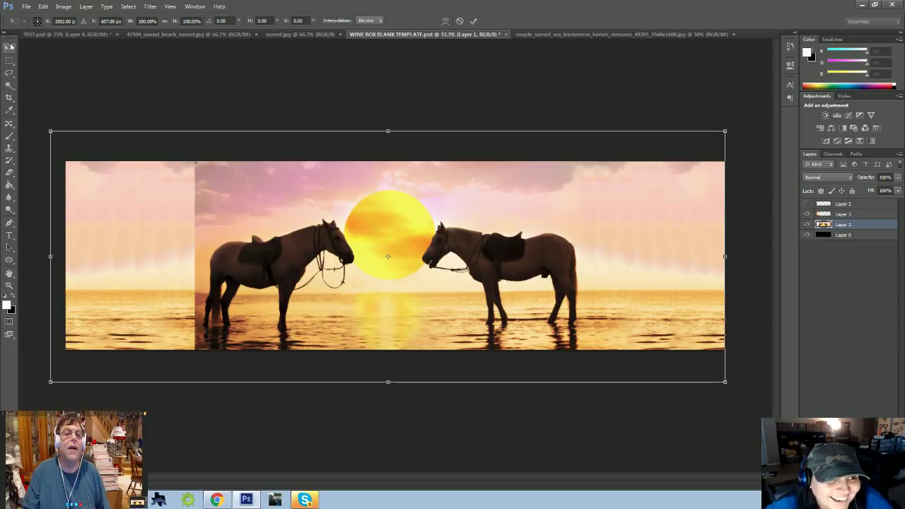
key(Return)
click(149, 85)
- Select a rectangle of purple sky above the left horse, from the strip's seam to just before the sun
click(9, 61)
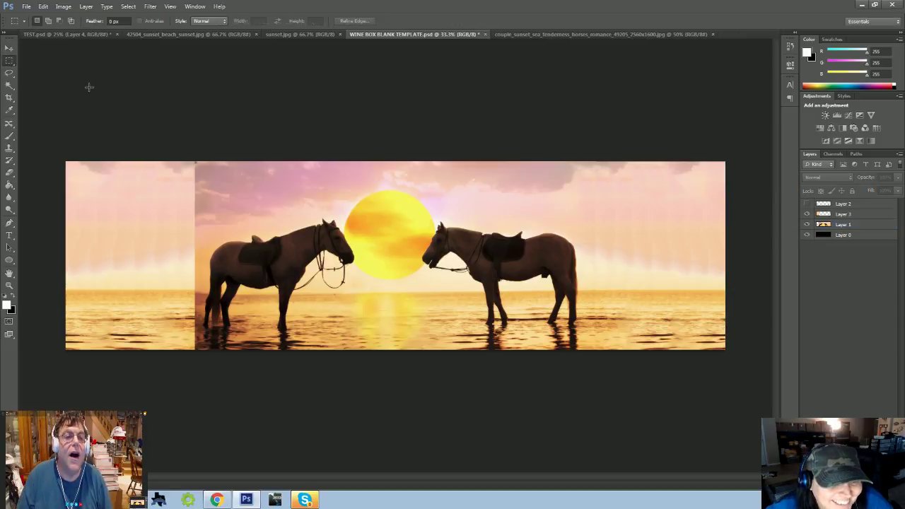
drag(195, 162, 352, 208)
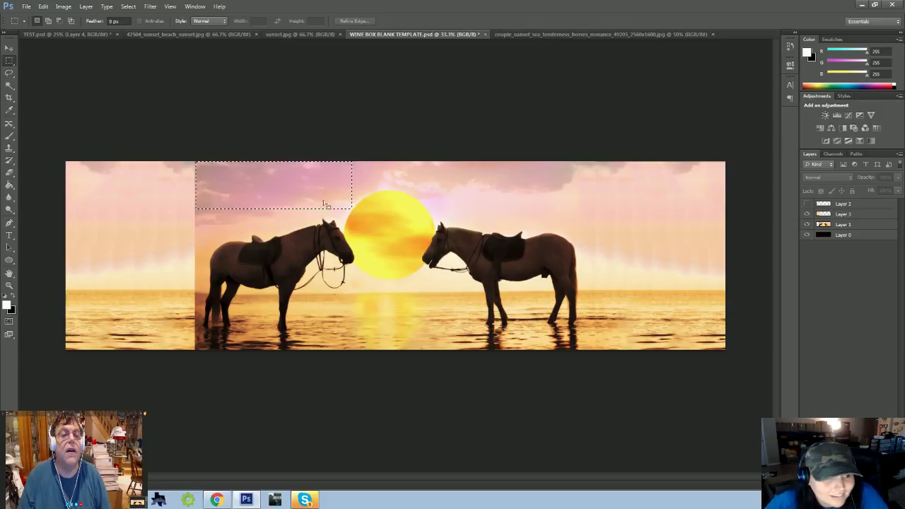
key(v)
click(227, 181)
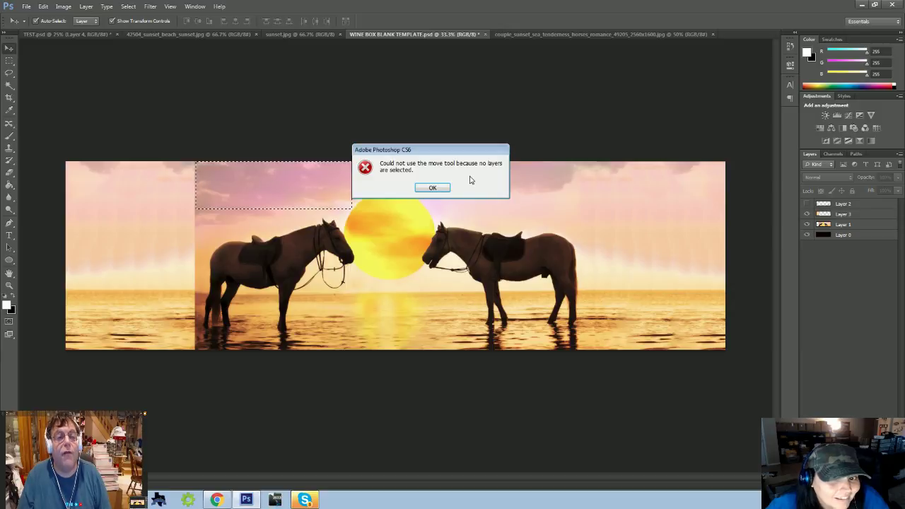
click(424, 187)
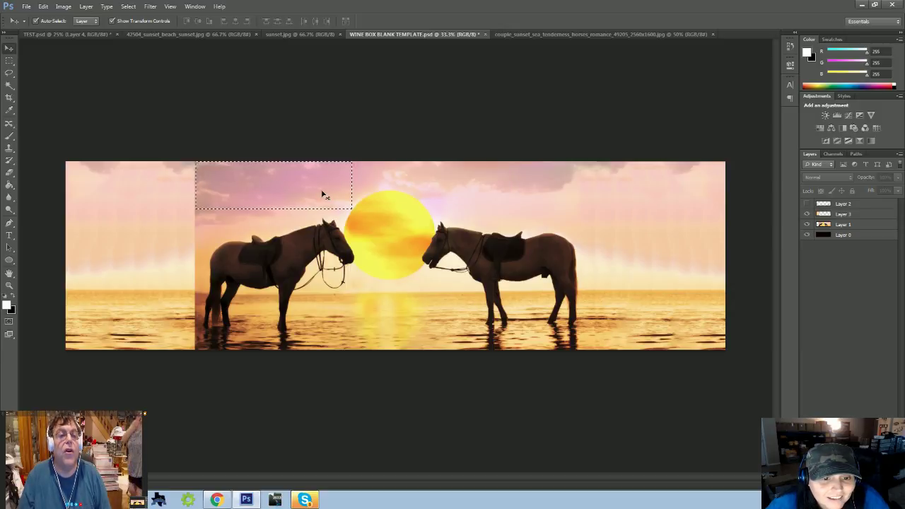
click(321, 194)
click(431, 188)
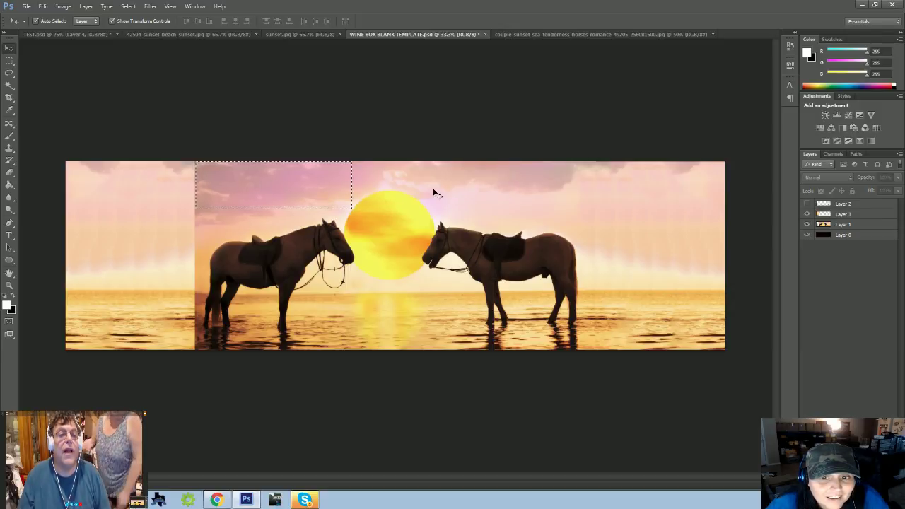
- Try to move the selected sky directly on the horses layer toward the mirrored strip, and undo the move
click(852, 224)
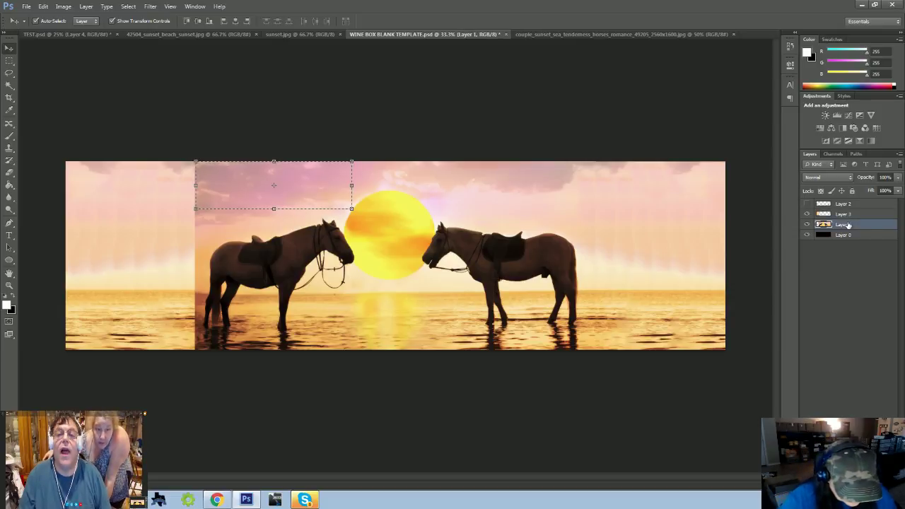
key(ctrl+t)
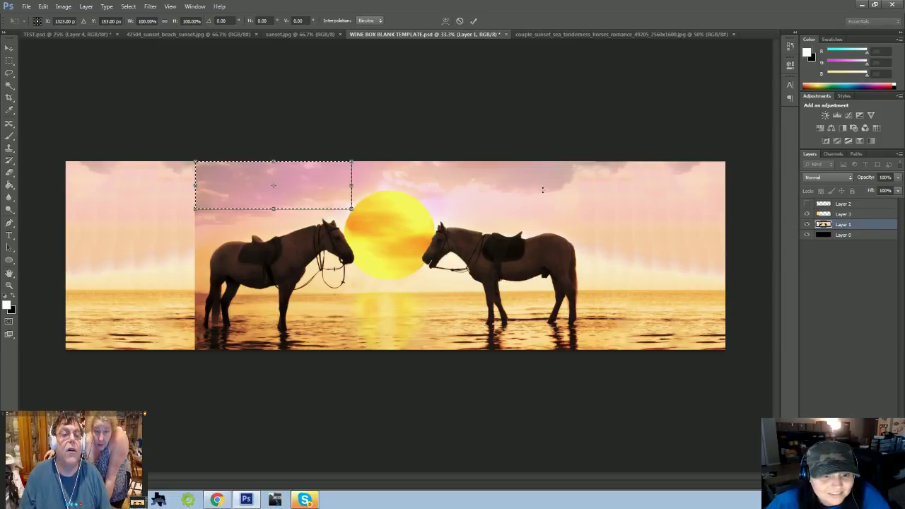
drag(328, 188, 207, 209)
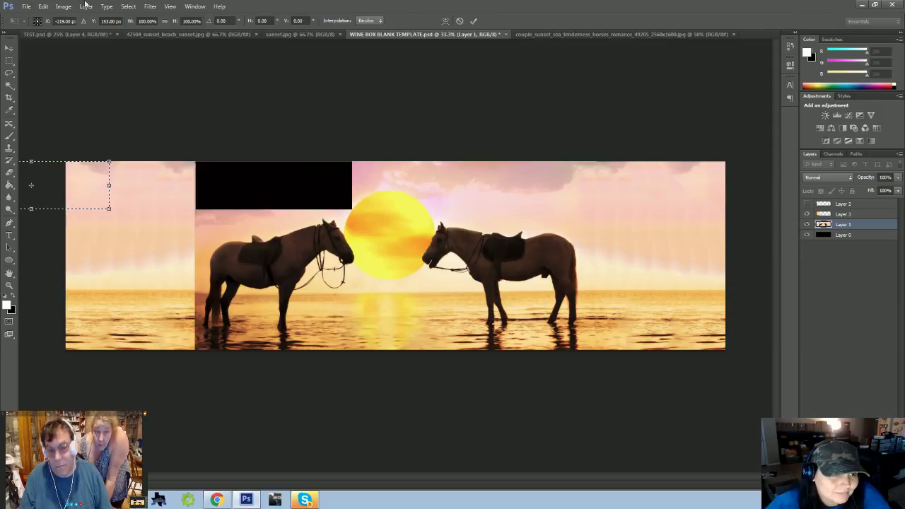
click(43, 6)
click(51, 36)
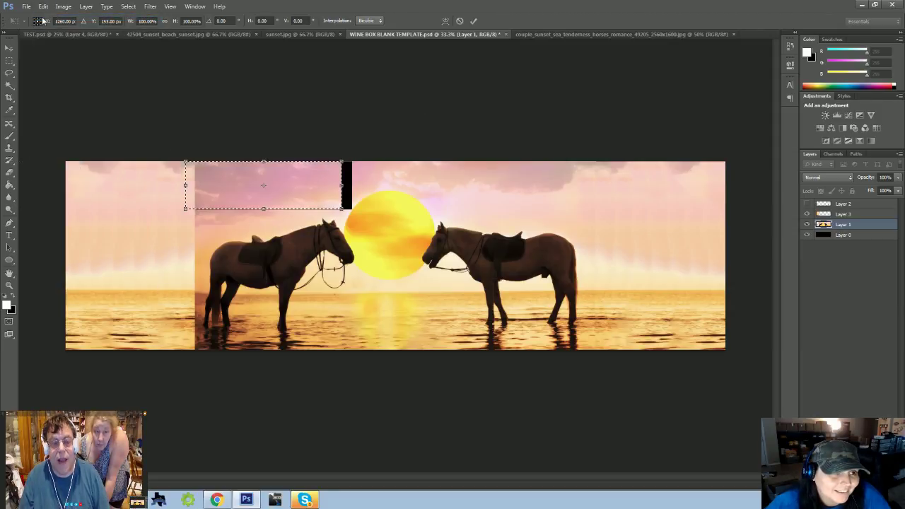
click(43, 6)
click(57, 25)
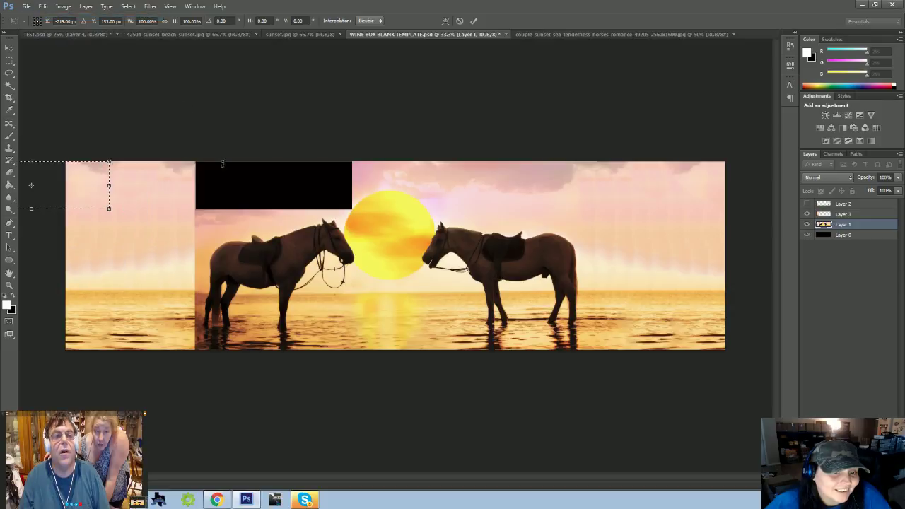
click(9, 47)
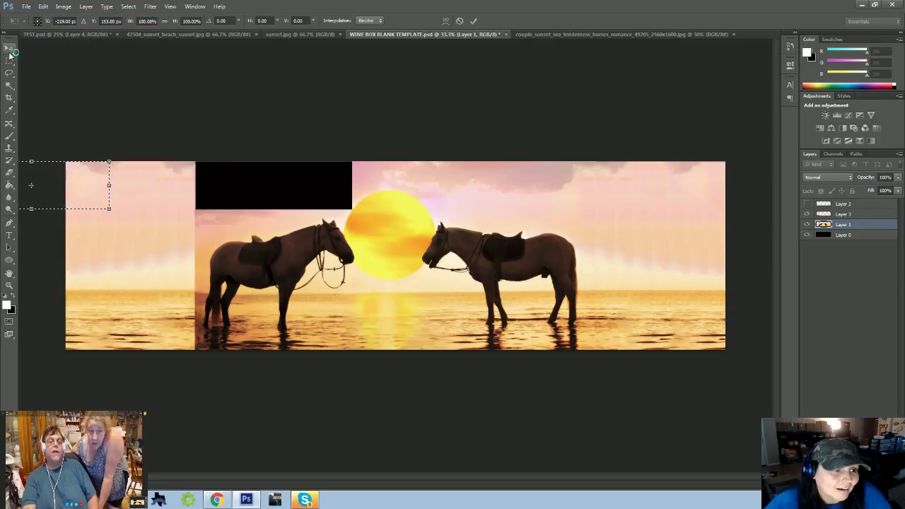
click(405, 189)
click(43, 6)
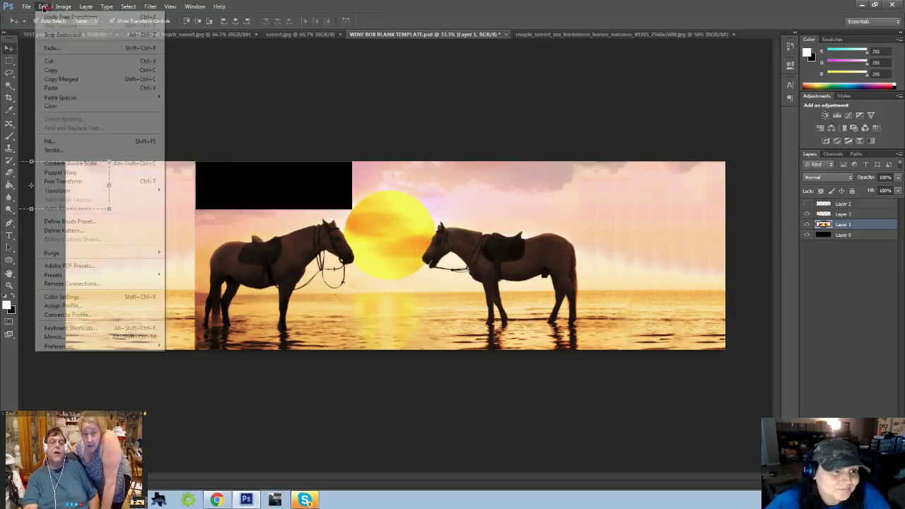
click(54, 34)
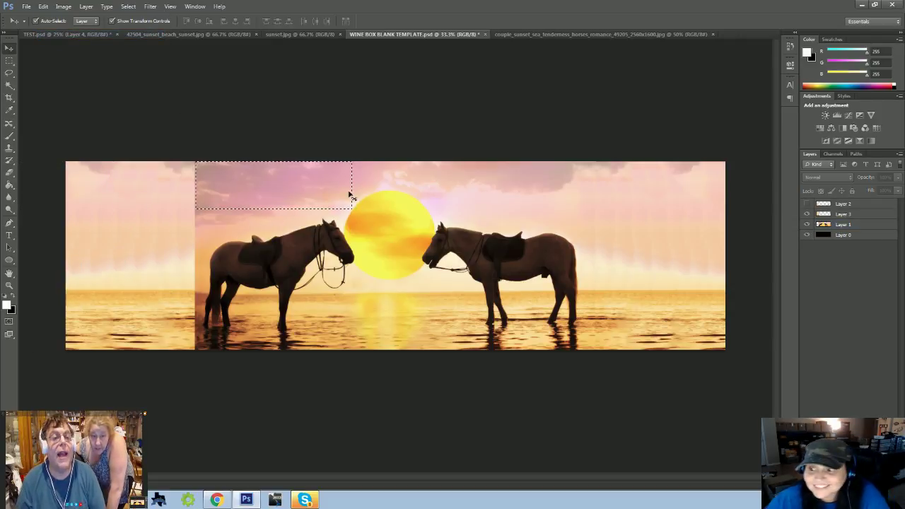
- Copy the selected sky from the horses layer to a new layer, shift it over the mirrored strip, and stack it above the strip's layer
click(827, 225)
key(ctrl+j)
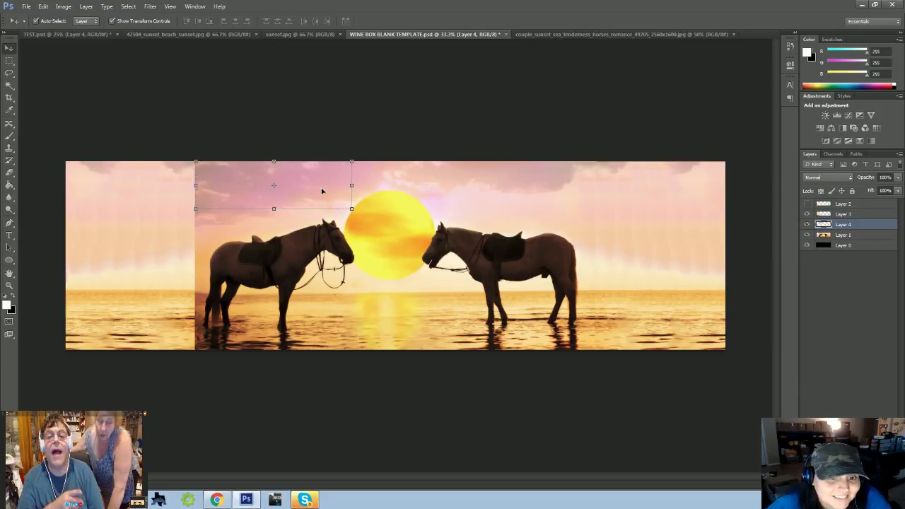
drag(322, 191, 187, 199)
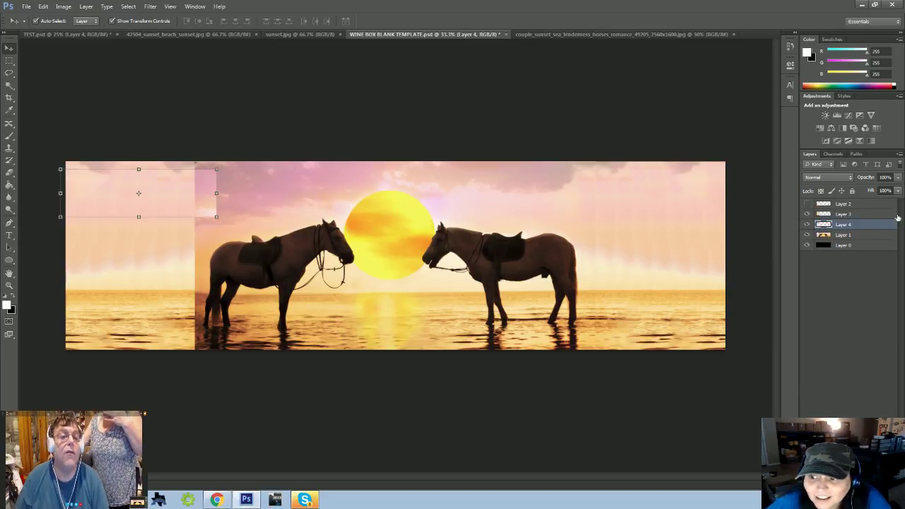
drag(867, 225, 841, 212)
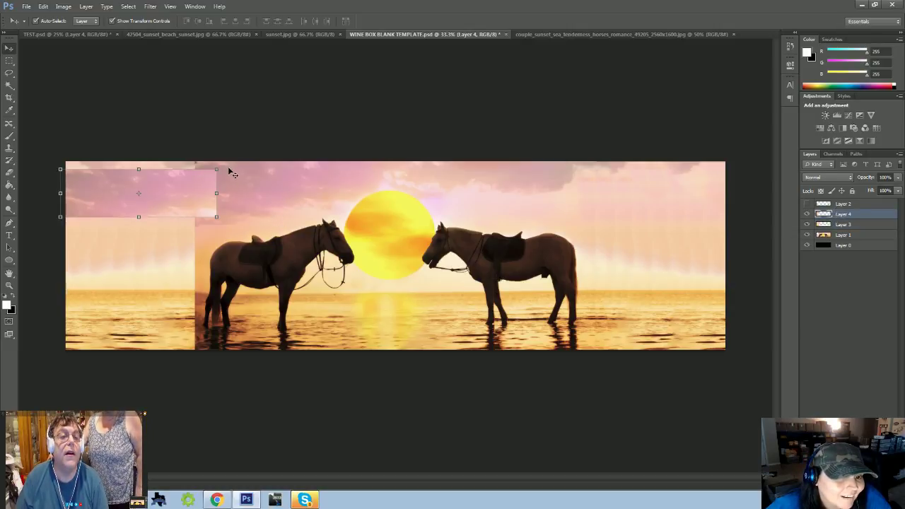
- Fit the copied sky patch into the canvas's upper-left corner, trying a half turn and leaving it rotated about -0.6°
drag(228, 172, 207, 188)
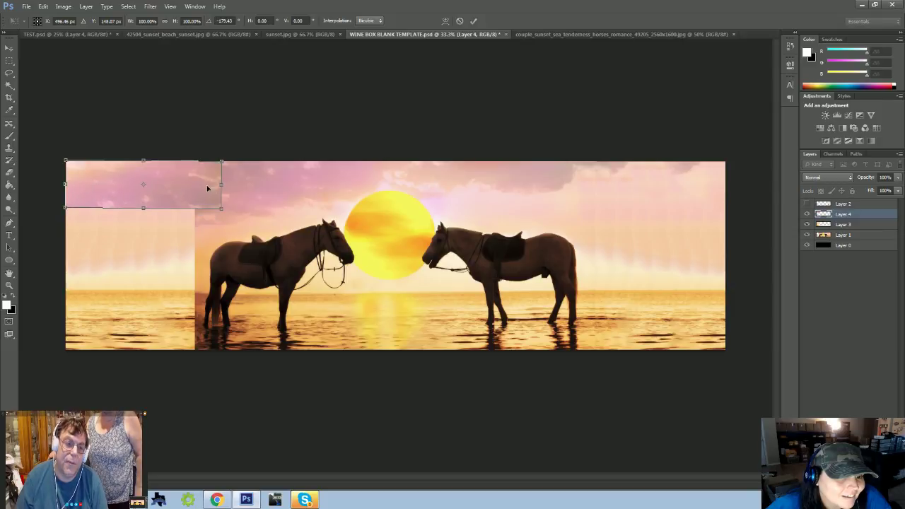
drag(237, 159, 91, 188)
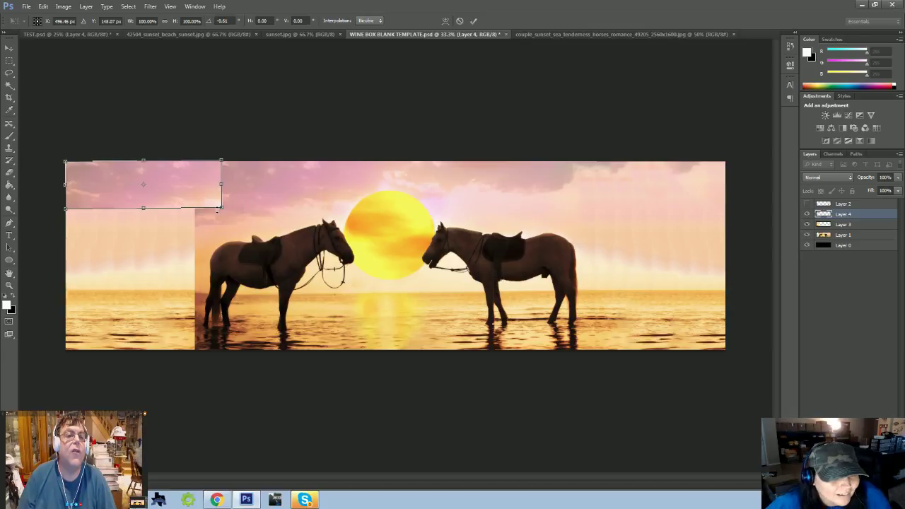
- Try enlarging the sky patch to about 510% across the whole canvas, and shrink it back to about 97%
drag(221, 208, 903, 263)
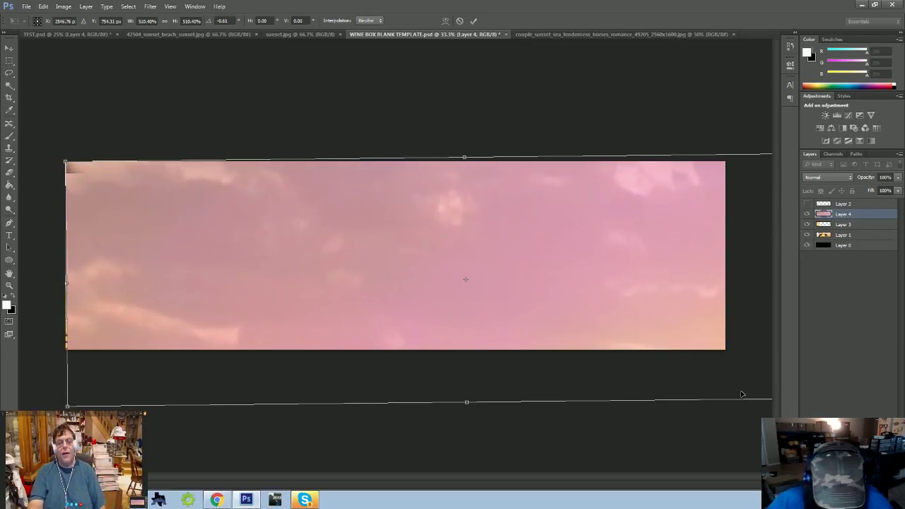
key(ctrl+minus)
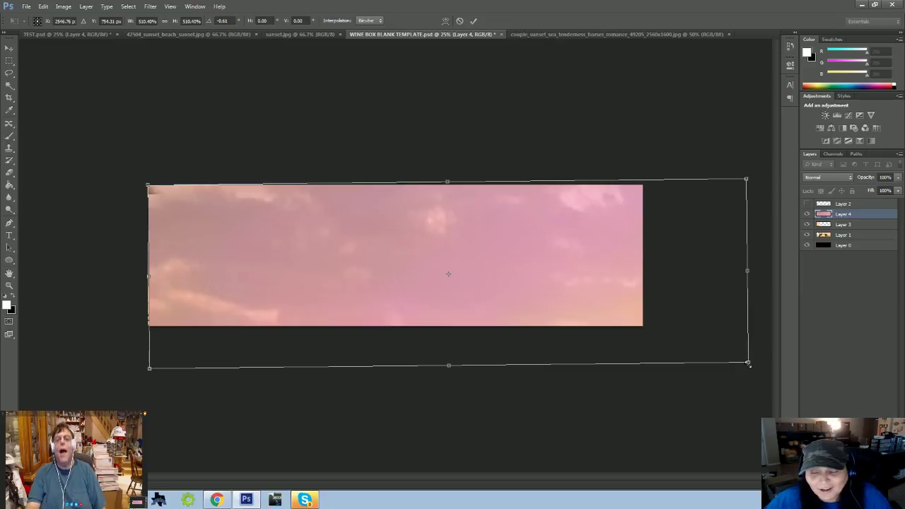
drag(748, 363, 260, 223)
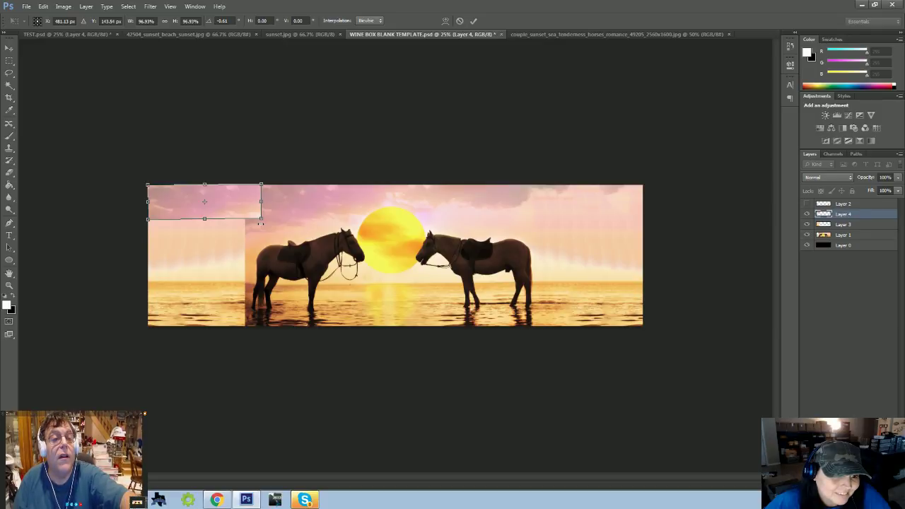
- Stretch the sky patch to about 169% wide and 146% high, keeping its right edge at the strip's seam
drag(261, 221, 245, 210)
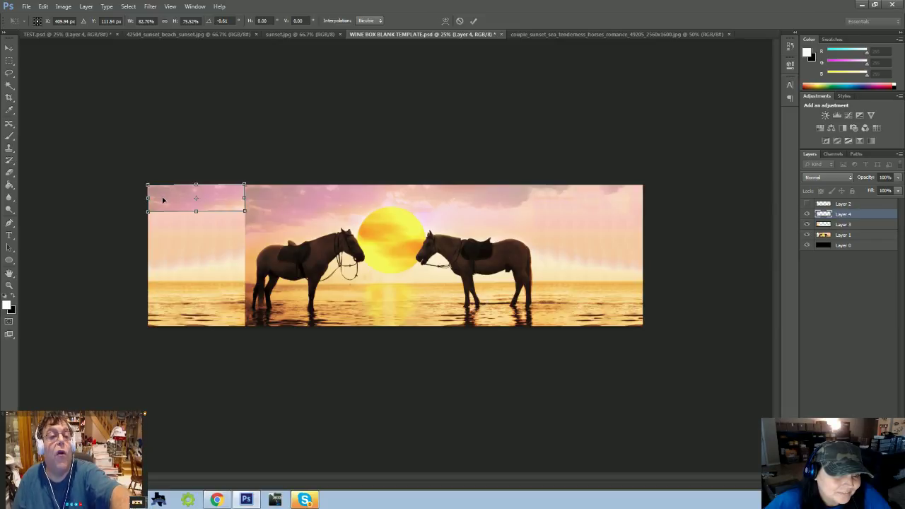
drag(162, 200, 47, 239)
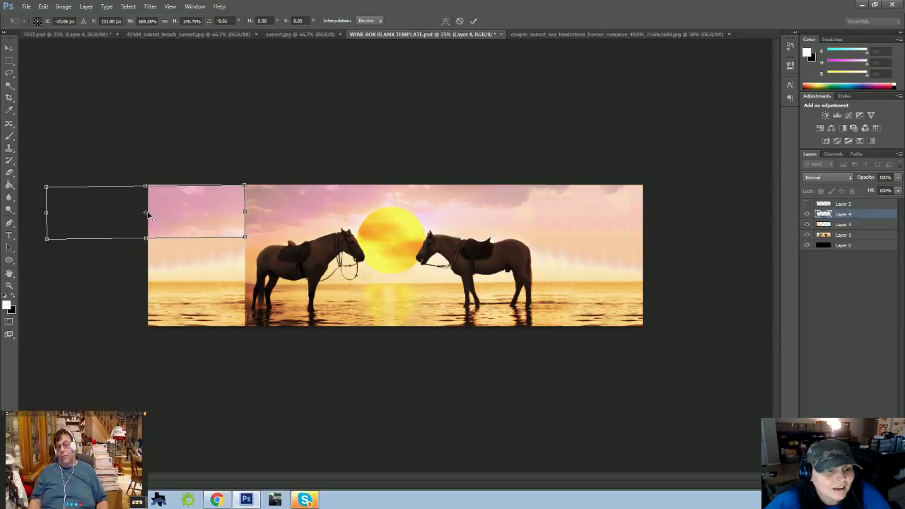
- Enlarge the sky patch on Layer 4, apply the transform and delete that layer
drag(147, 213, 47, 239)
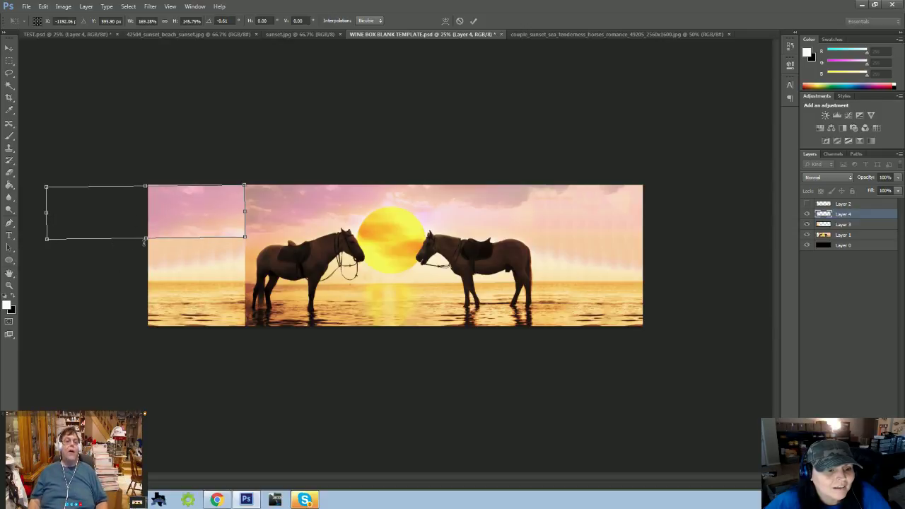
drag(246, 237, 297, 242)
key(Return)
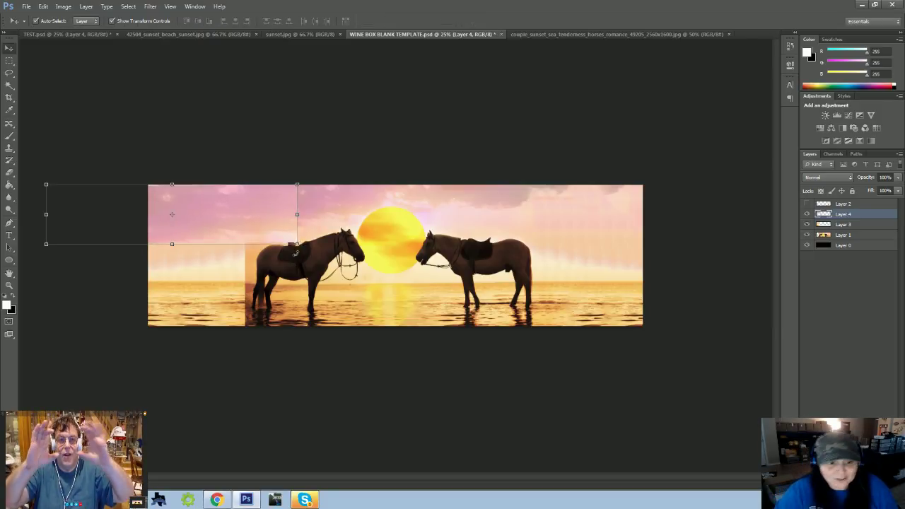
key(Delete)
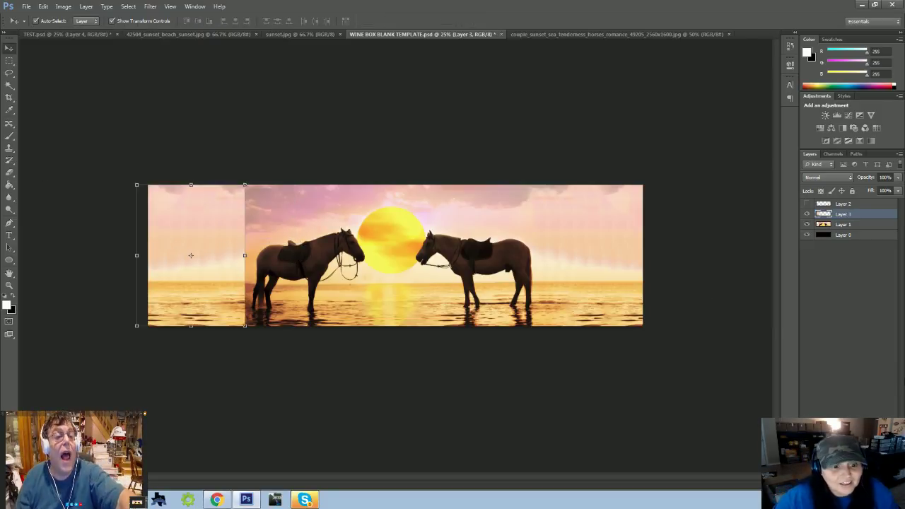
- Select Layer 3 together with Layer 1 and merge the two layers
ctrl+click(835, 228)
ctrl+click(833, 225)
ctrl+click(832, 226)
right_click(830, 228)
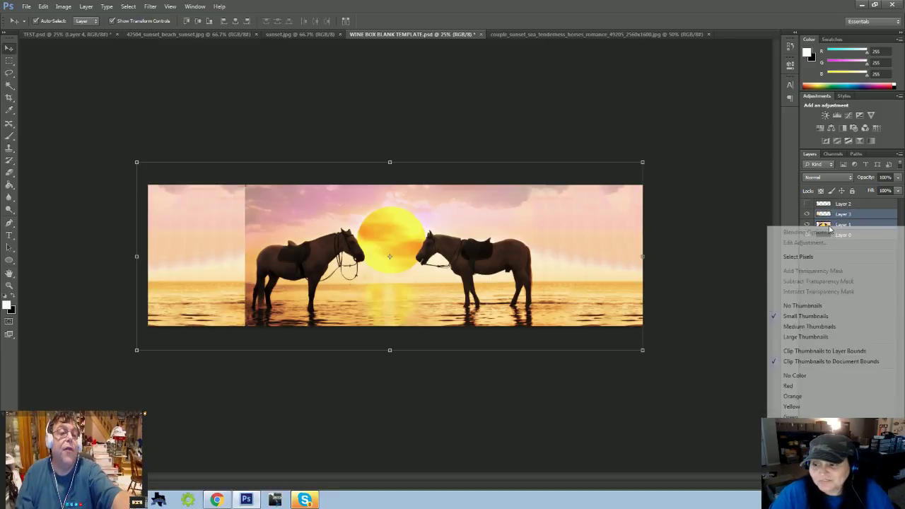
key(Escape)
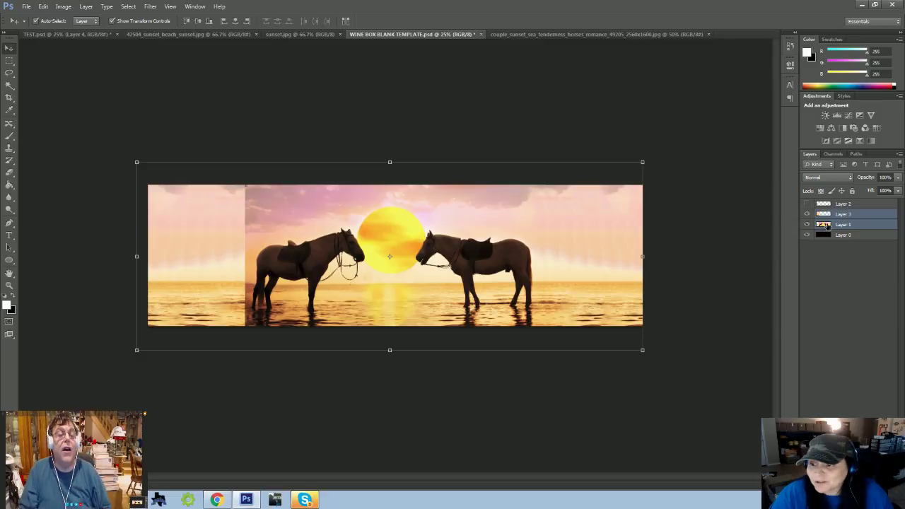
right_click(828, 226)
key(Escape)
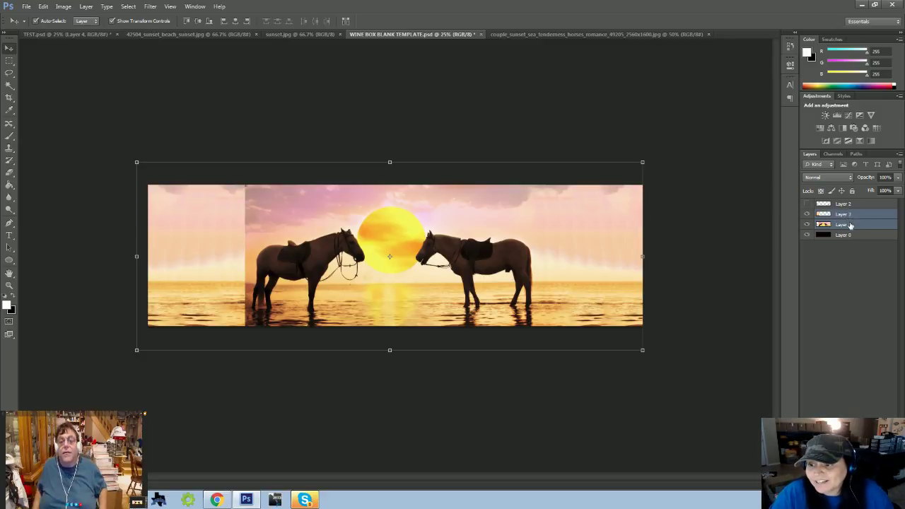
right_click(851, 225)
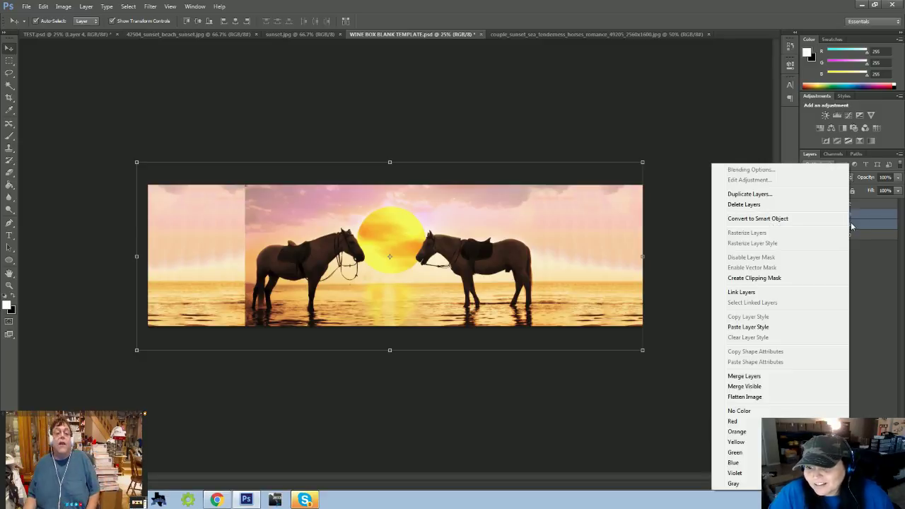
click(874, 306)
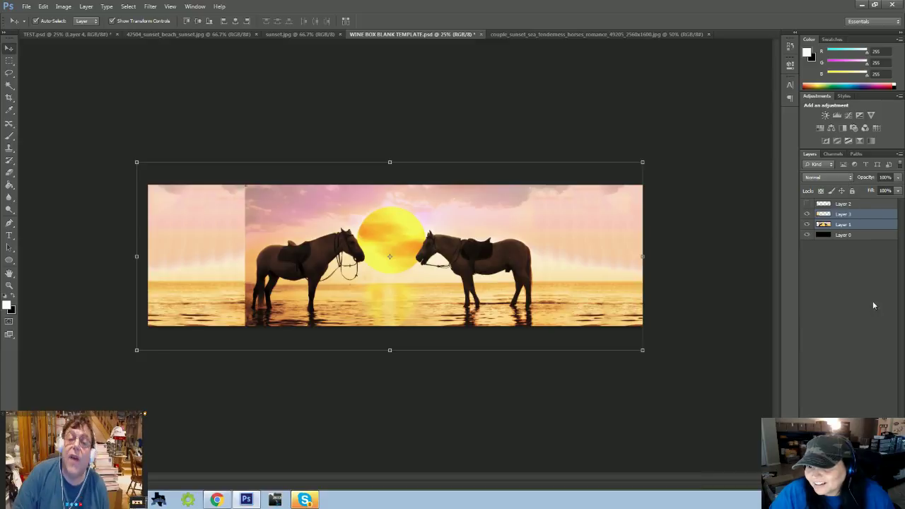
click(856, 217)
right_click(846, 226)
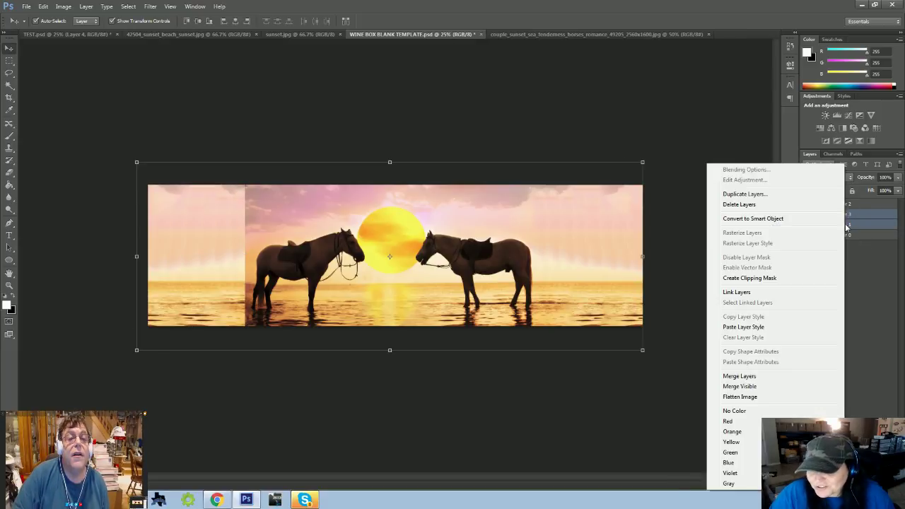
click(739, 375)
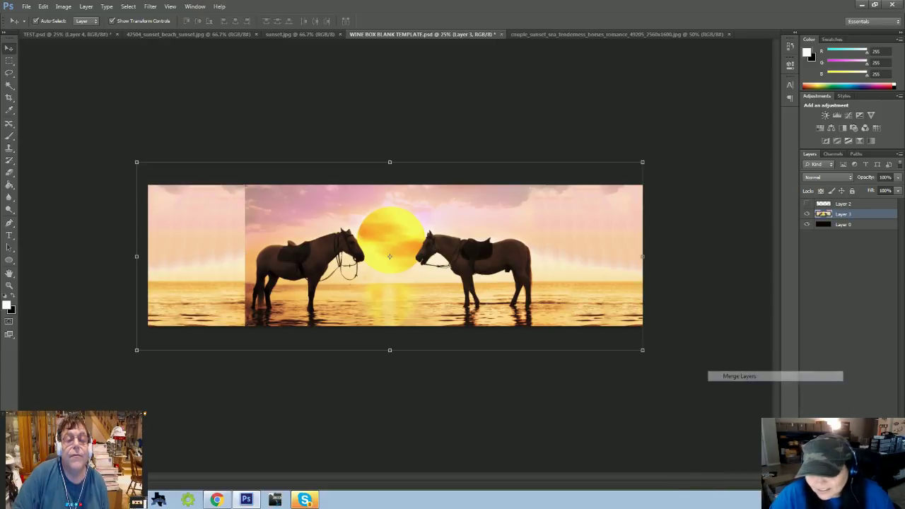
- Use the Clone Stamp to extend the purple clouds over the plain sky beyond the left horse, hiding the upper seam
click(9, 148)
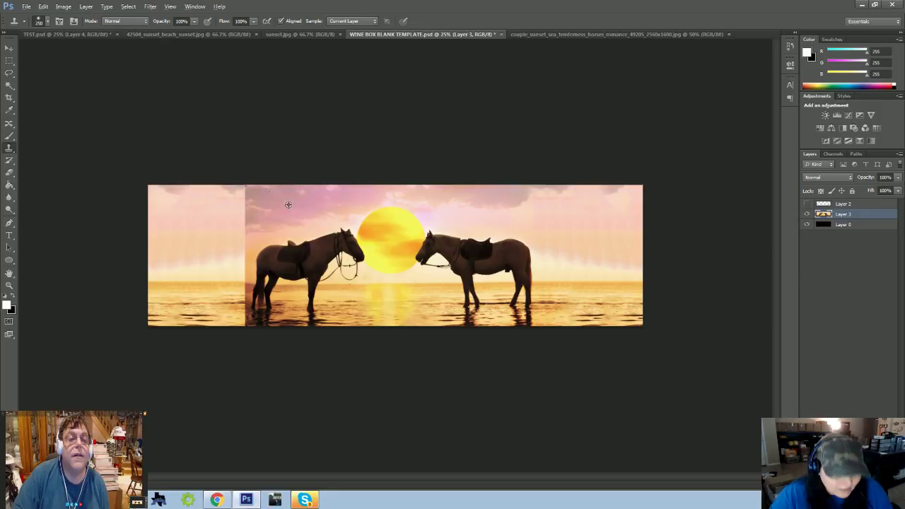
mouse_move(273, 198)
mouse_down()
mouse_move(204, 197)
mouse_move(278, 197)
mouse_move(225, 207)
mouse_move(149, 193)
mouse_move(258, 188)
mouse_move(135, 184)
mouse_up()
alt+click(373, 190)
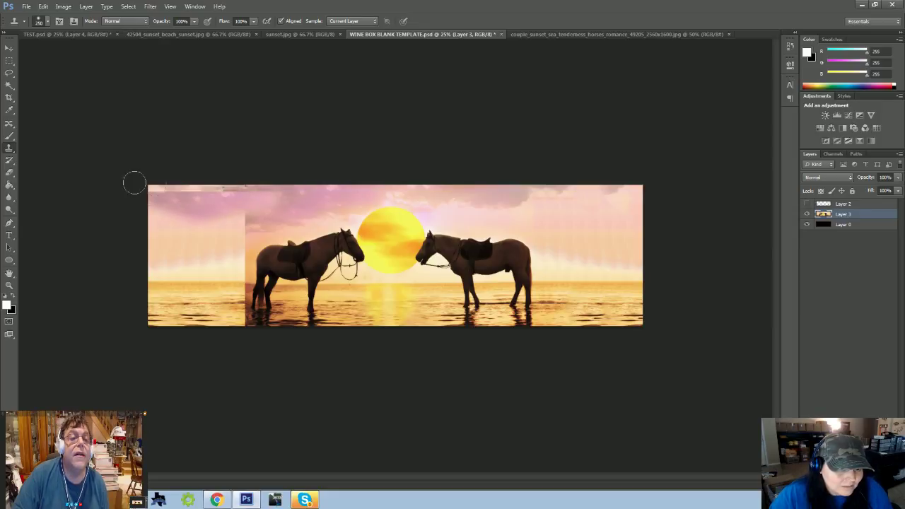
alt+click(294, 205)
mouse_move(268, 183)
mouse_down()
mouse_move(157, 193)
mouse_move(289, 183)
mouse_move(355, 192)
mouse_move(255, 202)
mouse_move(218, 201)
mouse_move(279, 194)
mouse_move(209, 193)
mouse_move(291, 191)
mouse_move(201, 194)
mouse_up()
alt+click(375, 195)
alt+click(198, 192)
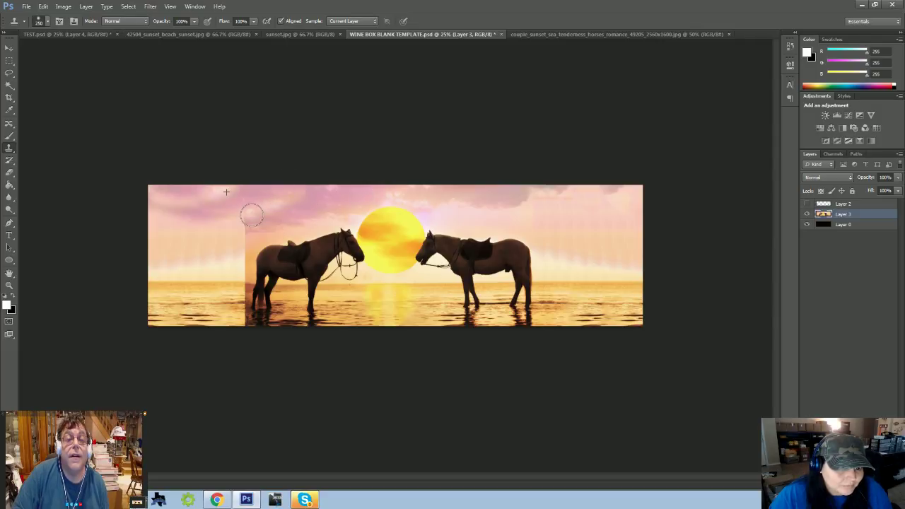
drag(252, 215, 154, 219)
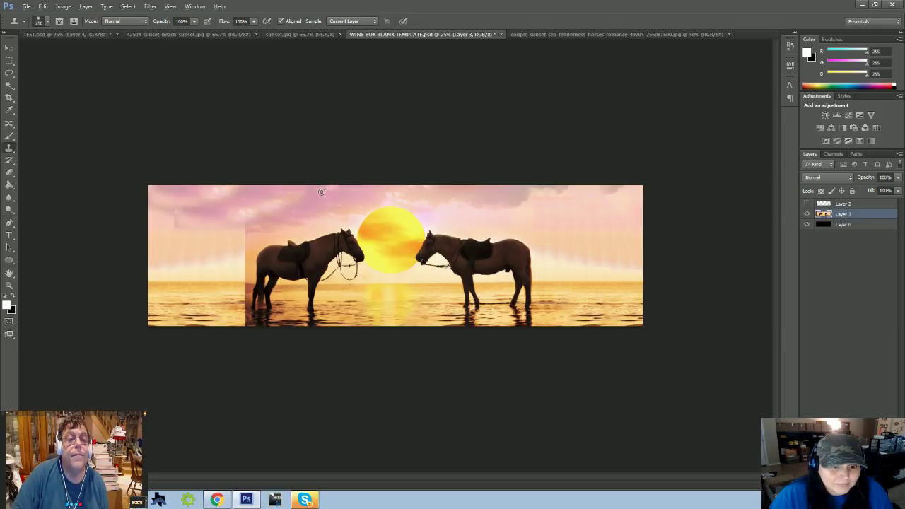
alt+click(276, 208)
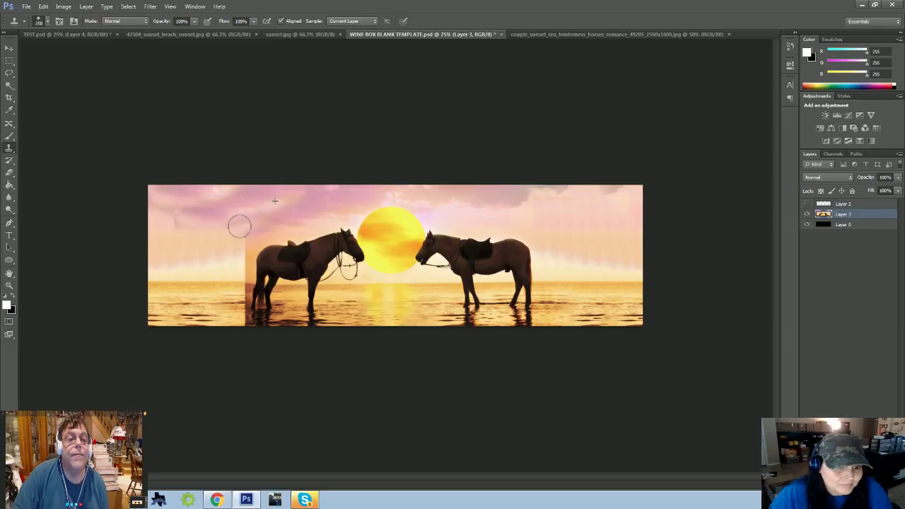
drag(232, 226, 189, 227)
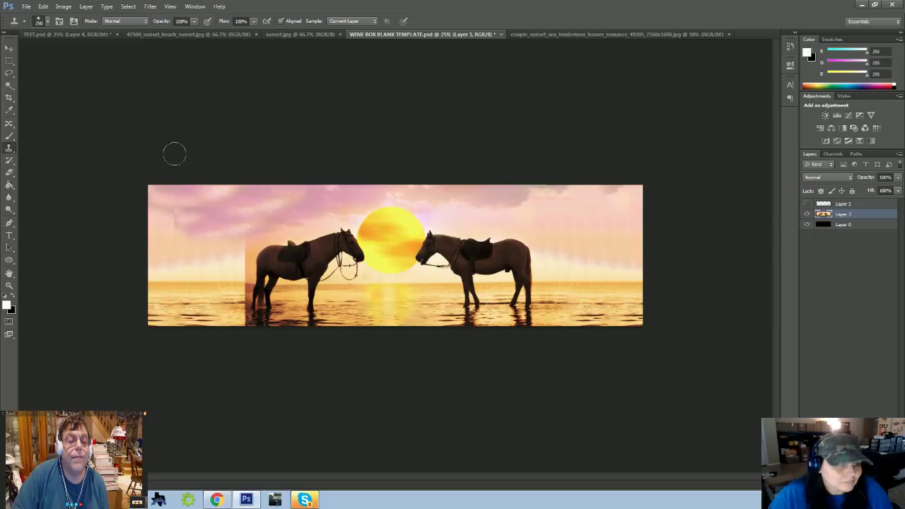
- Clone more clouds into the sky behind the left horse with a size 500 brush, and cover the sky seam beside its tail
key(bracketright)
key(bracketright)
key(bracketright)
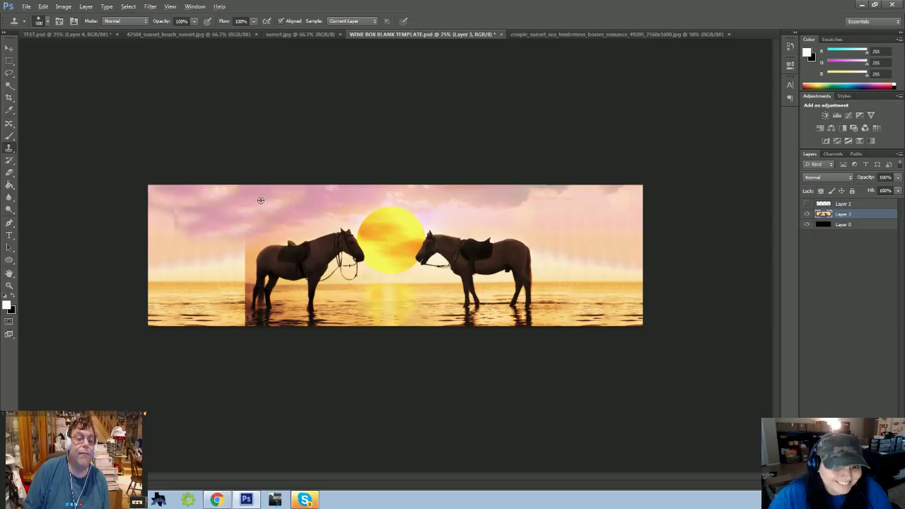
mouse_move(243, 192)
mouse_down()
mouse_move(137, 211)
mouse_move(222, 195)
mouse_move(208, 191)
mouse_move(222, 186)
mouse_move(149, 207)
mouse_move(170, 259)
mouse_up()
alt+click(269, 215)
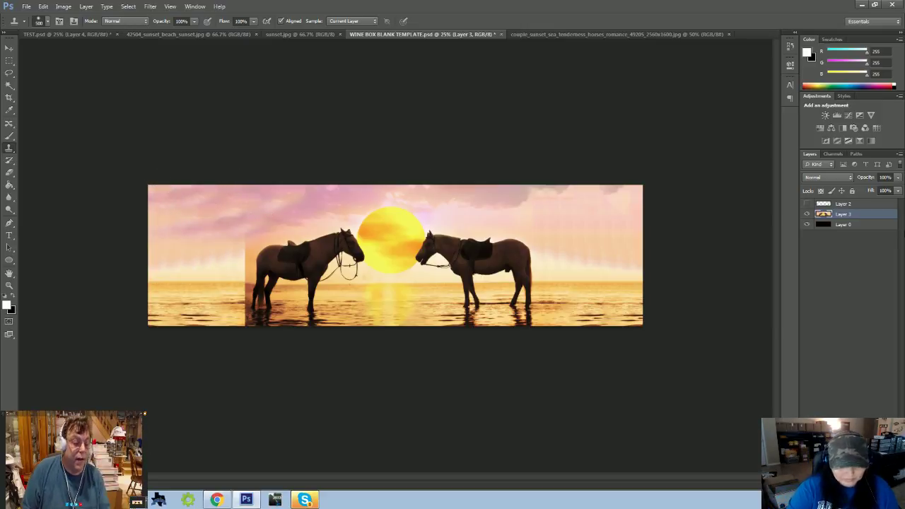
key(ctrl+plus)
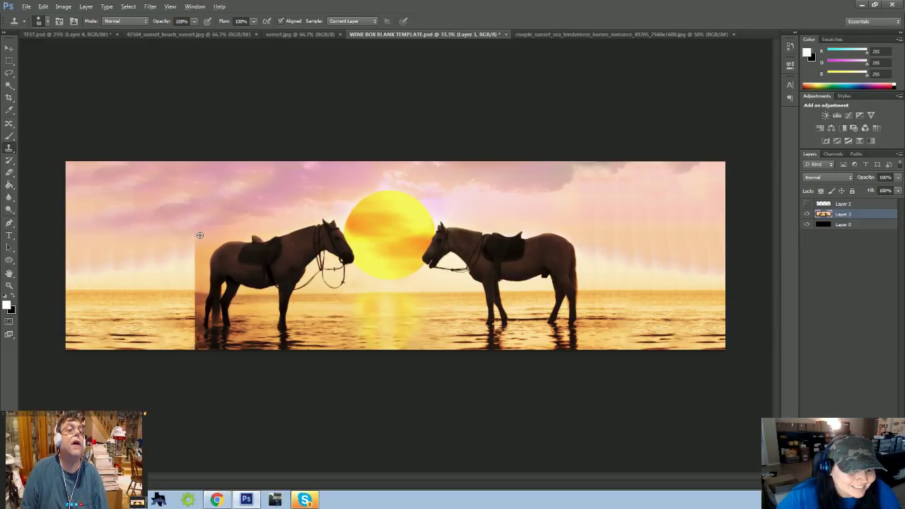
mouse_move(192, 289)
mouse_down()
mouse_move(181, 267)
mouse_move(191, 237)
mouse_move(191, 287)
mouse_up()
- Set the foreground color to orange f5b261 by sampling the sky just behind the left horse
click(7, 305)
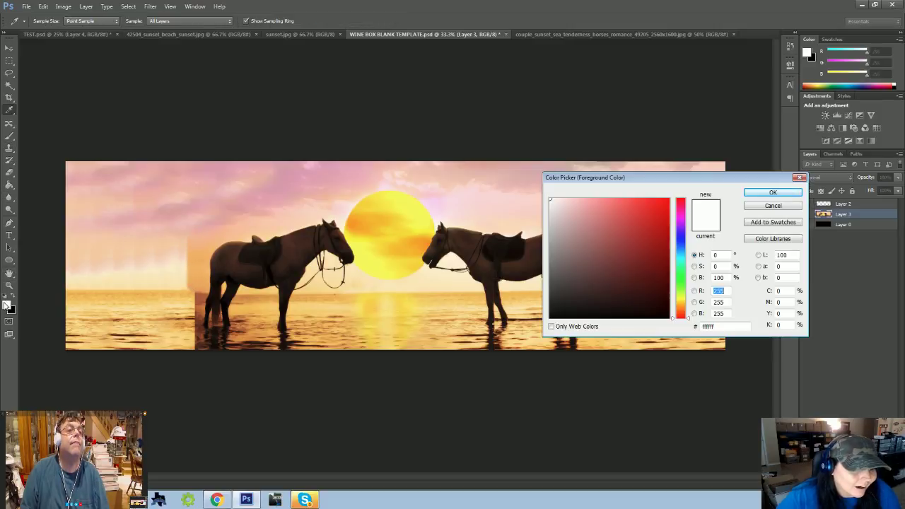
click(202, 246)
click(200, 252)
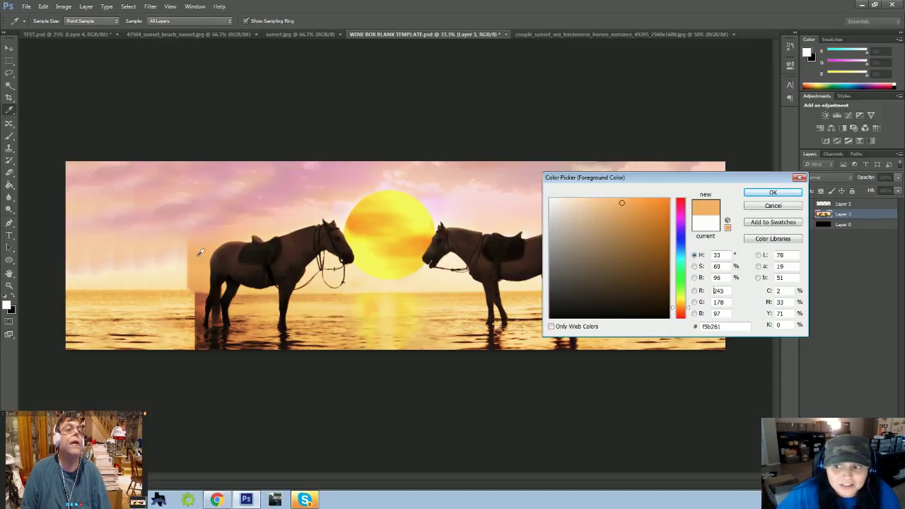
click(772, 192)
- Brush orange over the lower sky behind the left horse at 53% opacity, and clone more clouds above it
click(12, 137)
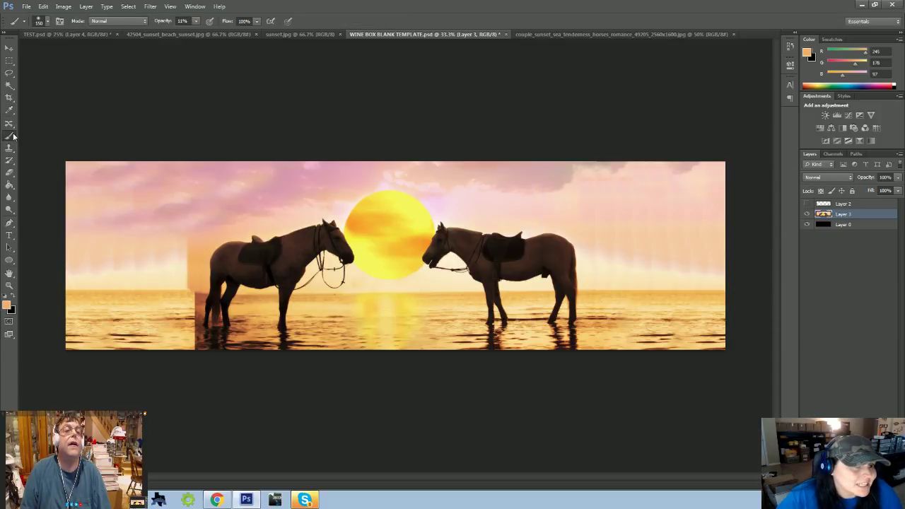
click(195, 22)
drag(215, 37, 219, 37)
click(162, 249)
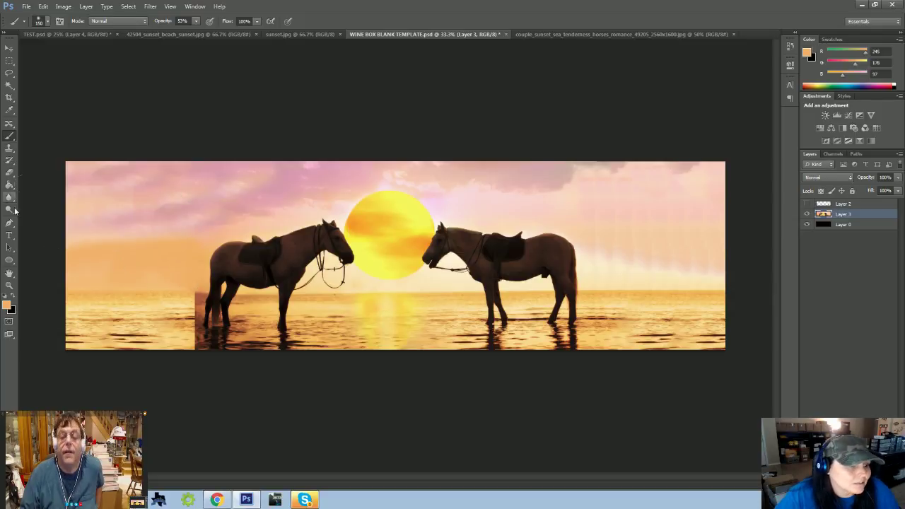
click(10, 149)
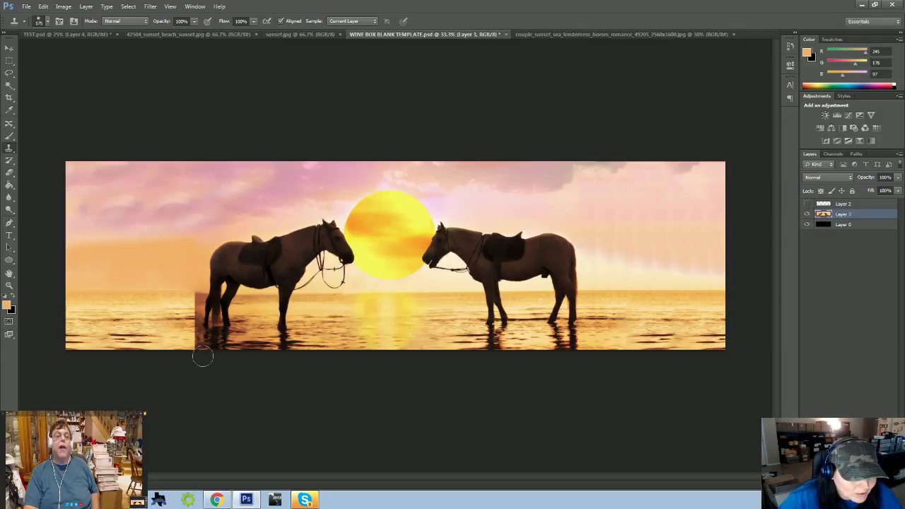
- Set the foreground color to dark brown by sampling the dark water at the lower seam near the left horse
key(ctrl+plus)
key(ctrl+plus)
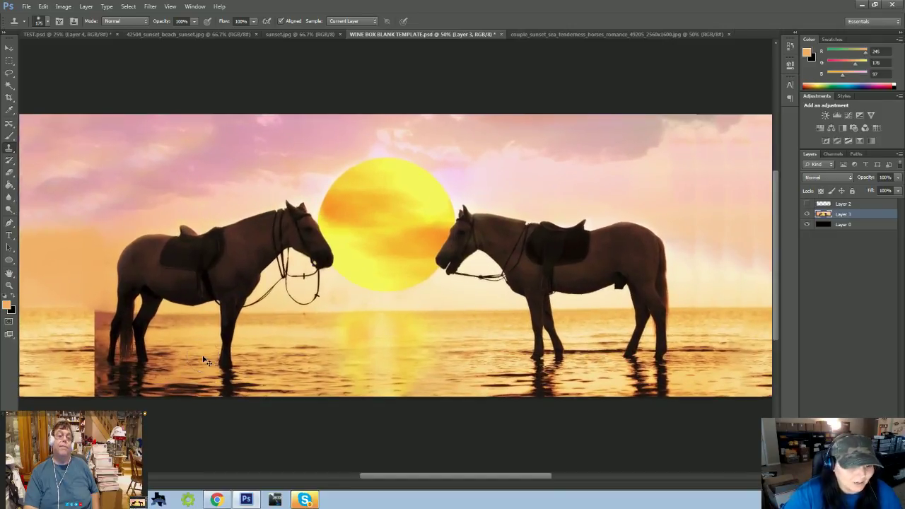
drag(435, 480, 300, 481)
drag(370, 475, 417, 476)
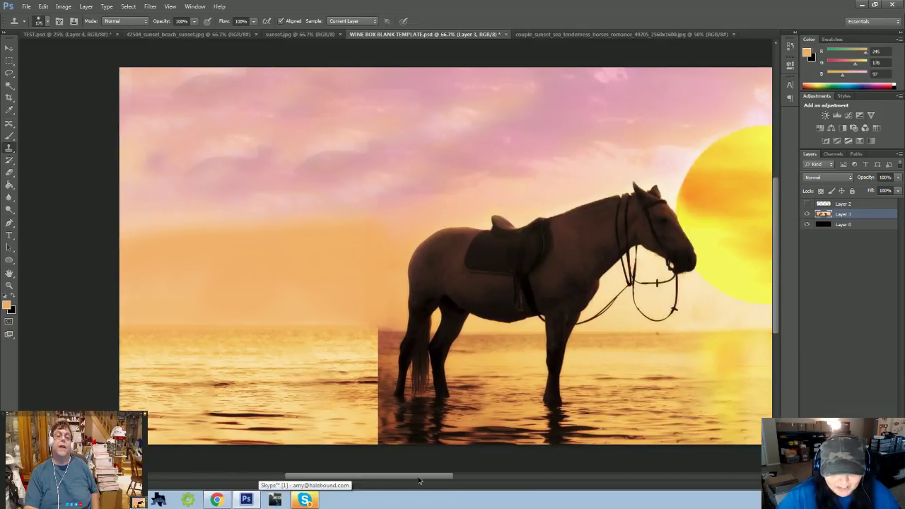
scroll(431, 440, down, 5)
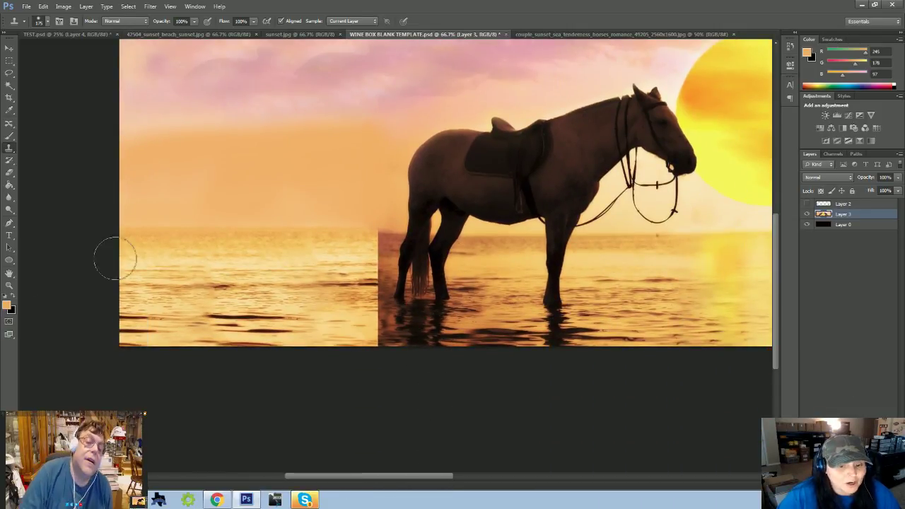
click(7, 307)
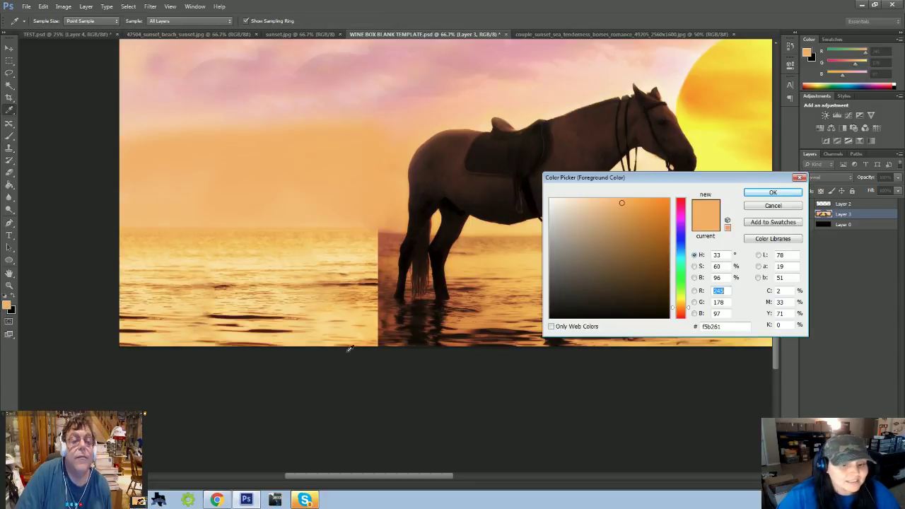
click(387, 340)
click(772, 193)
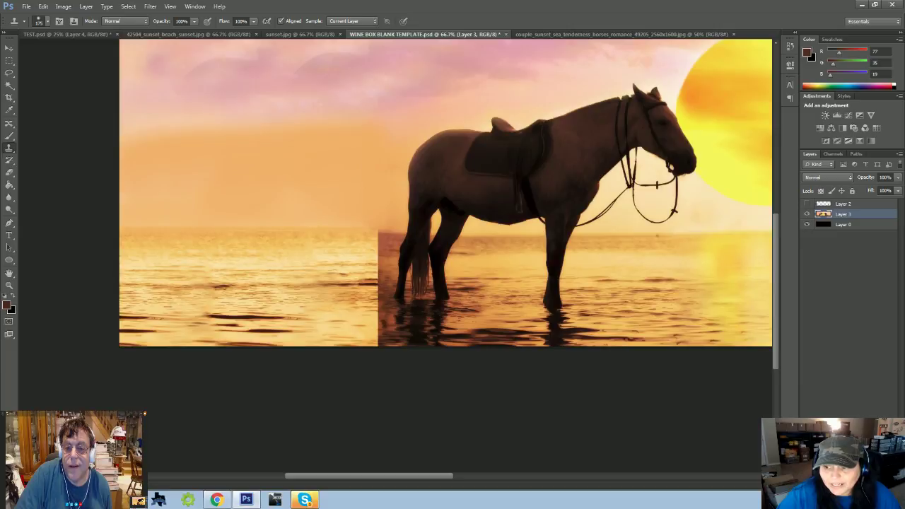
- Add a new layer and brush dark brown at reduced opacity over the bright water beside the lower seam
key(ctrl+shift+alt+n)
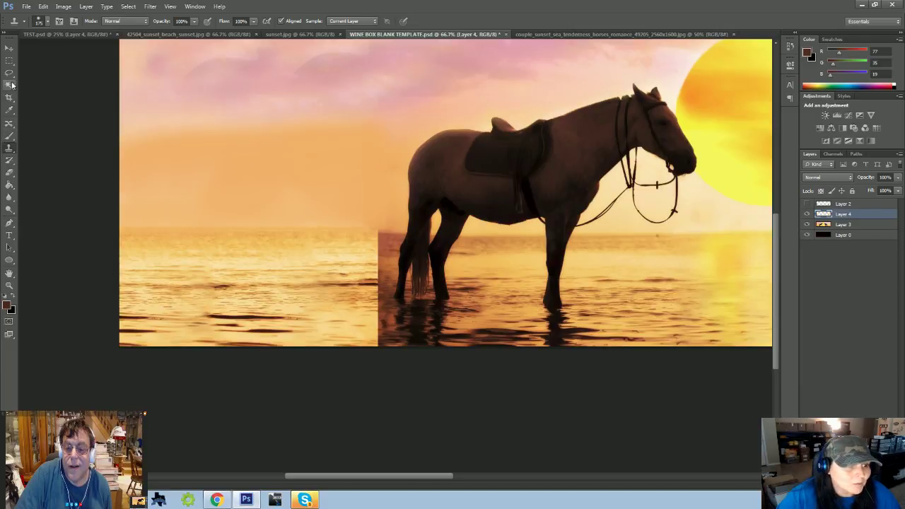
click(9, 136)
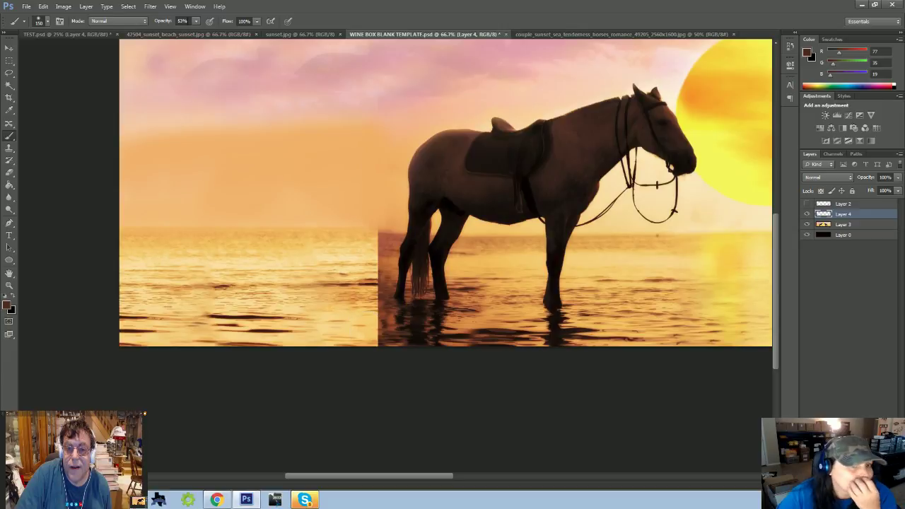
click(196, 21)
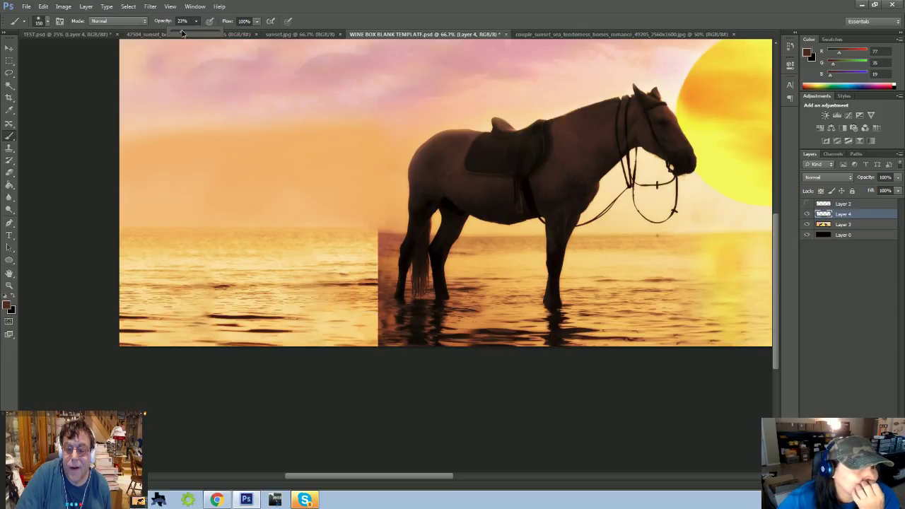
click(370, 339)
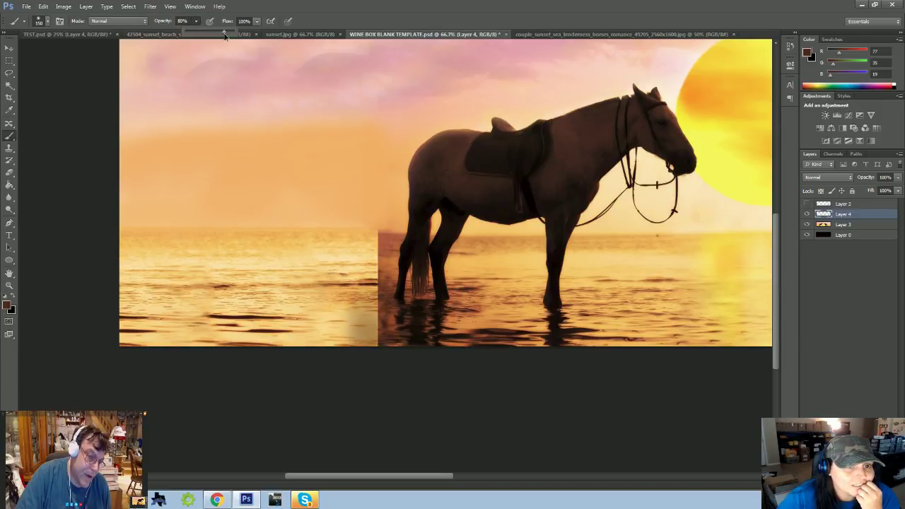
- Set the brush opacity to 82% and its blending mode to Overlay
drag(225, 35, 226, 35)
click(116, 20)
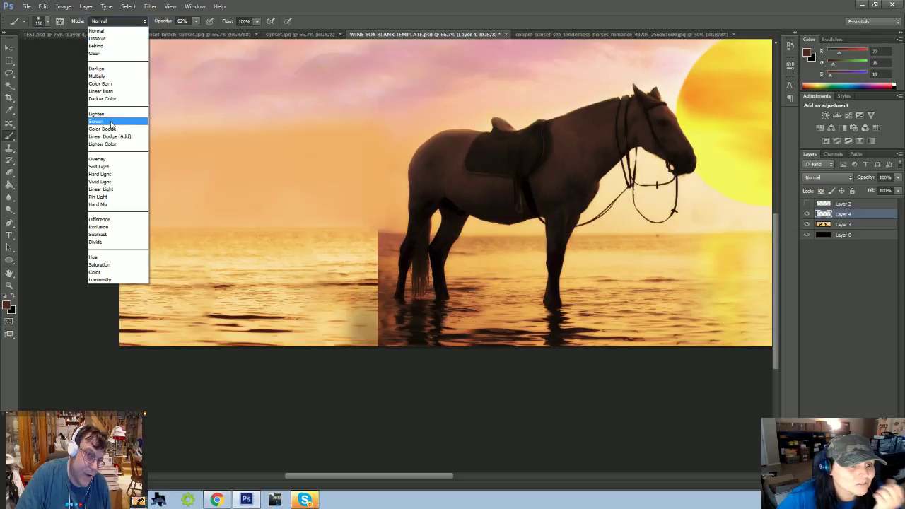
click(110, 160)
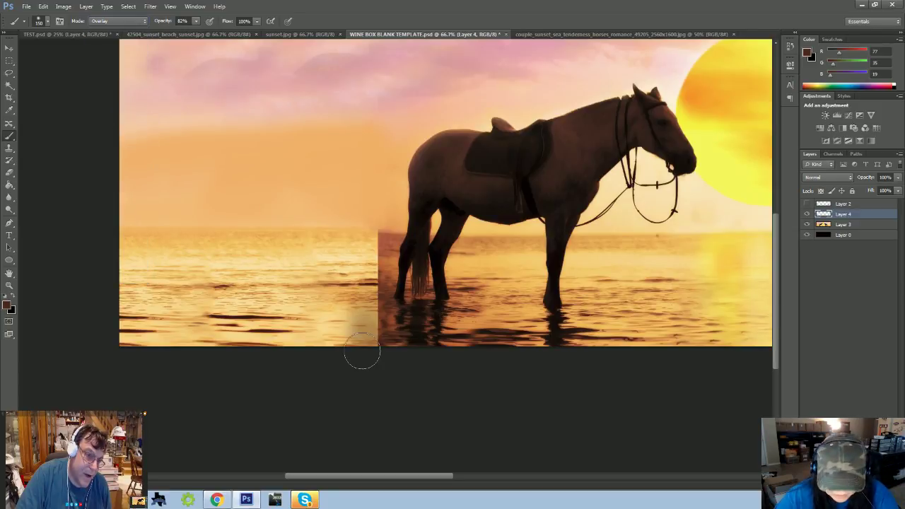
- Try brushing dark brown down the lower seam near the left horse in Overlay mode at 82% and 44% opacity
mouse_move(362, 351)
mouse_down()
mouse_move(368, 239)
mouse_move(363, 353)
mouse_up()
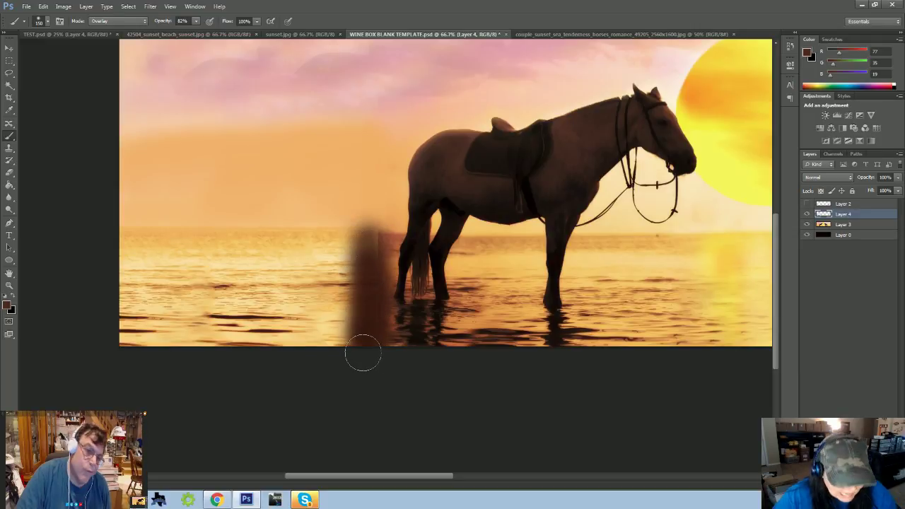
key(ctrl+z)
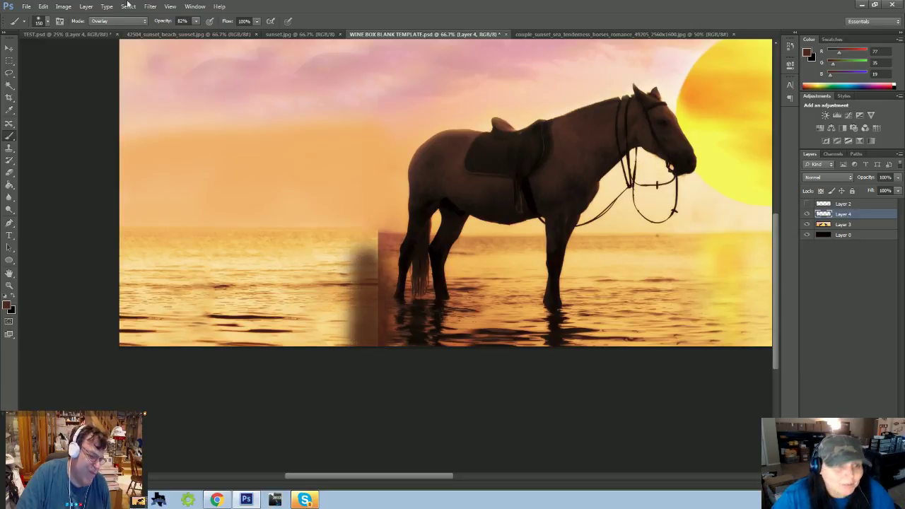
click(196, 24)
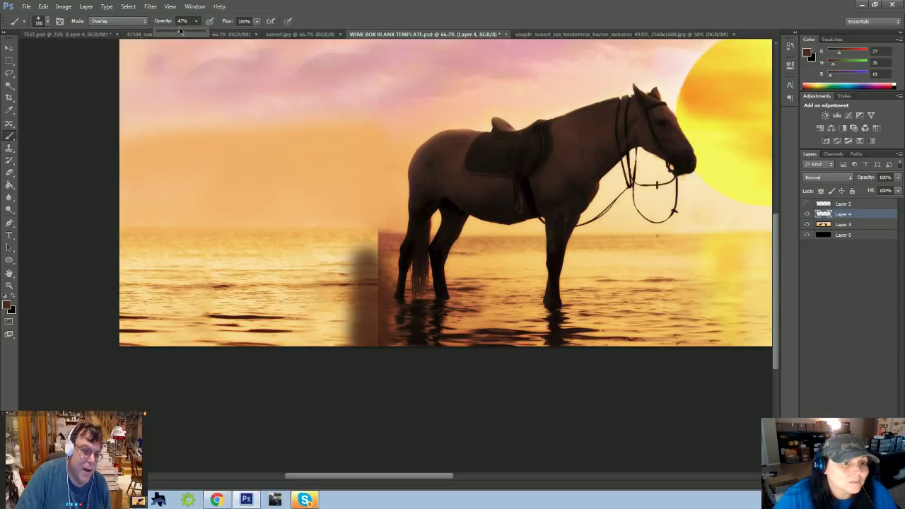
drag(181, 30, 177, 29)
click(43, 7)
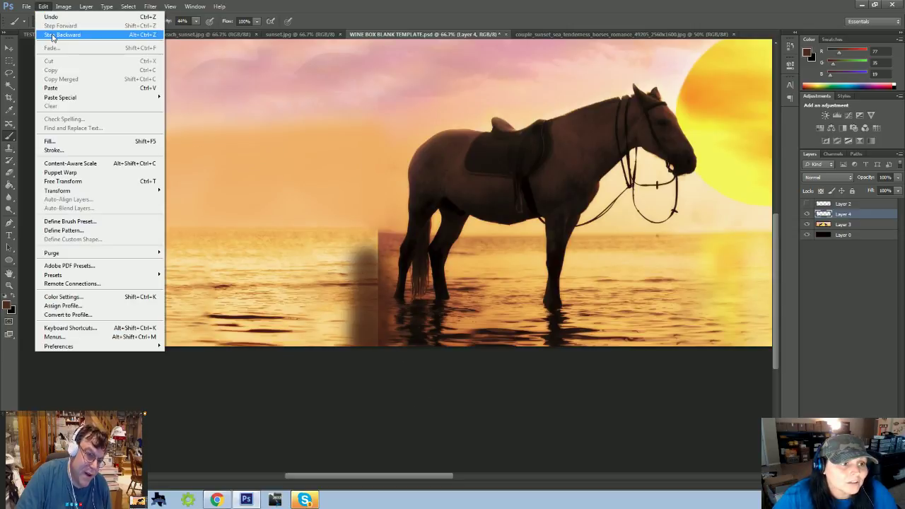
click(53, 35)
drag(369, 228, 363, 346)
key(ctrl+z)
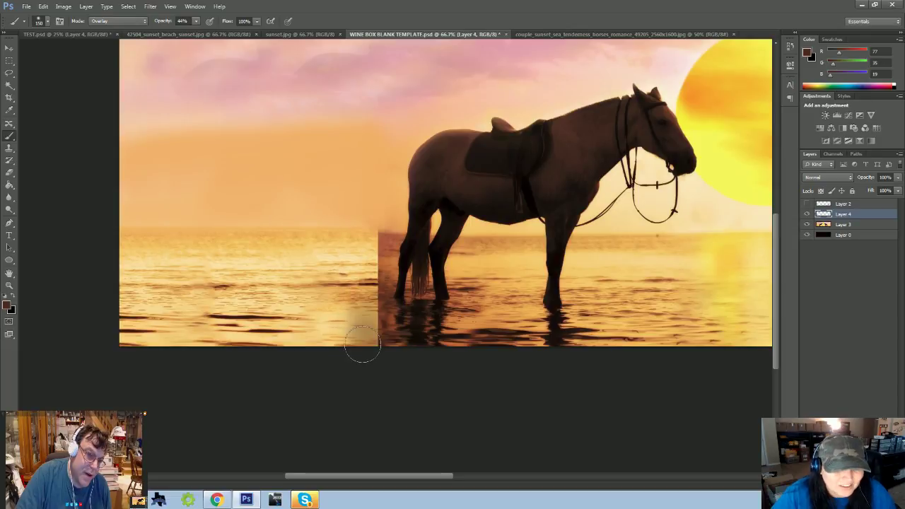
- Try brushing bright red-orange over the water beside the lower seam, adding dark reddish brown sampled near the horse's reflection
click(7, 306)
click(386, 236)
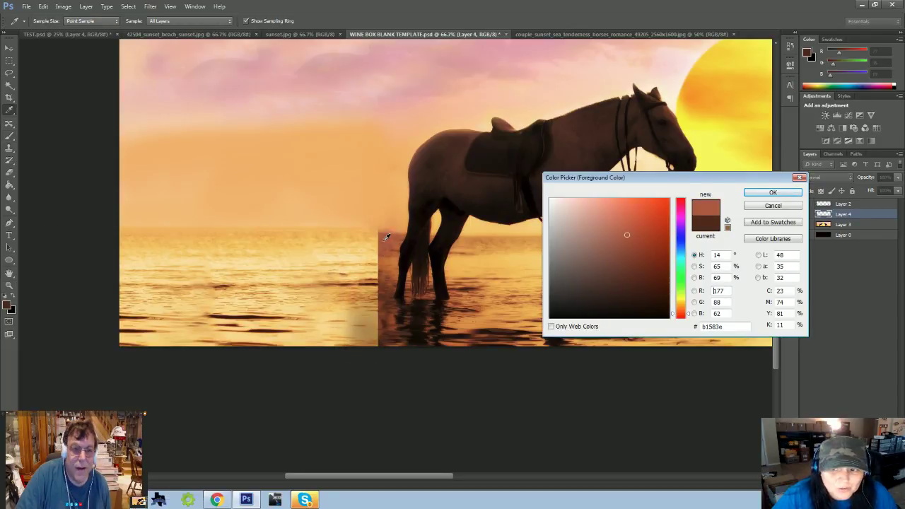
click(662, 206)
click(773, 193)
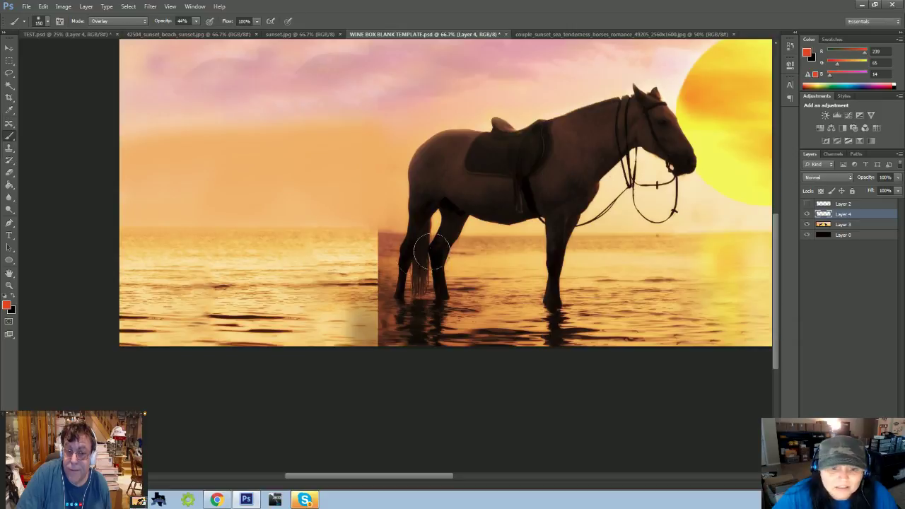
mouse_move(373, 239)
mouse_down()
mouse_move(368, 344)
mouse_move(359, 254)
mouse_move(340, 348)
mouse_move(340, 270)
mouse_move(324, 296)
mouse_move(320, 342)
mouse_move(319, 264)
mouse_move(307, 350)
mouse_up()
click(370, 249)
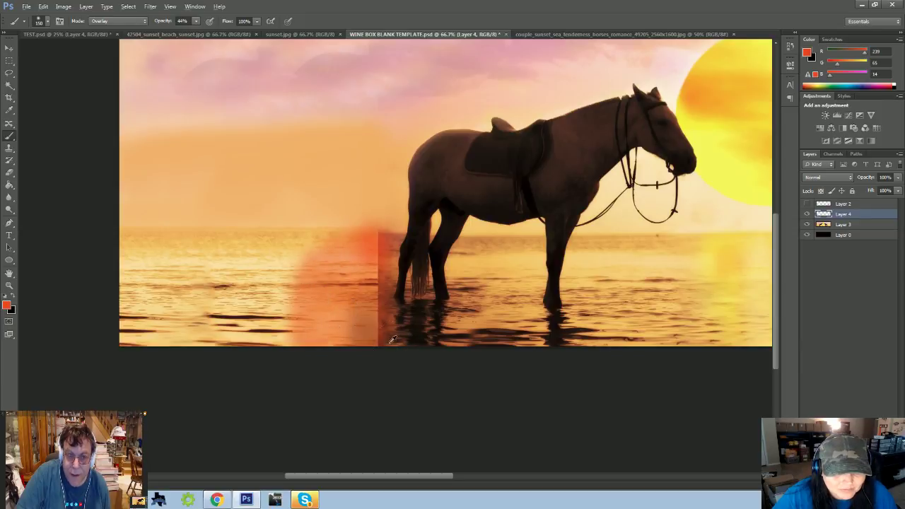
alt+click(393, 339)
mouse_move(382, 350)
mouse_down()
mouse_move(371, 247)
mouse_move(367, 342)
mouse_move(365, 308)
mouse_up()
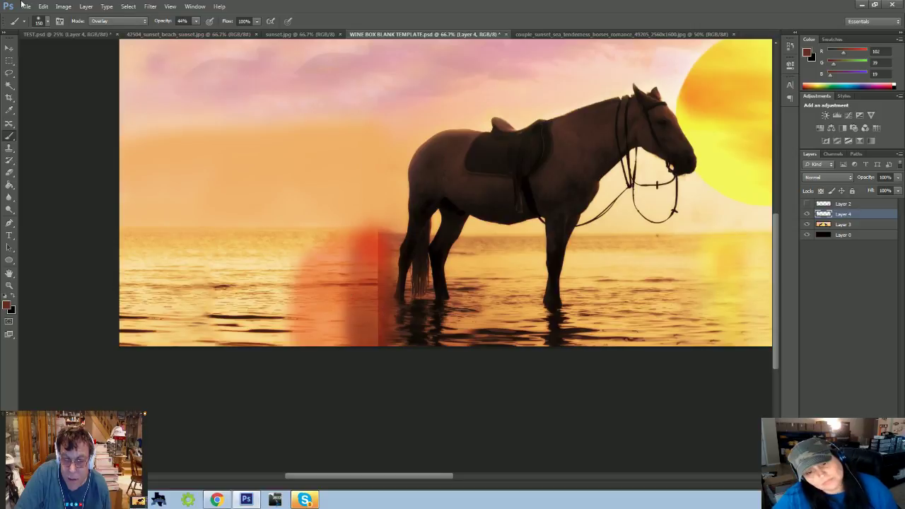
- Undo the red-orange and reddish-brown brush strokes beside the lower seam
click(43, 6)
click(63, 35)
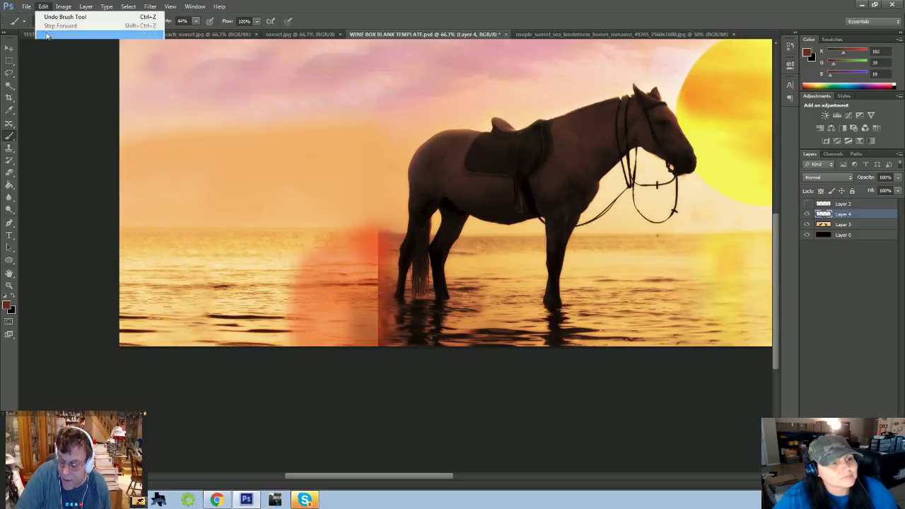
click(43, 7)
click(62, 35)
click(43, 6)
click(63, 35)
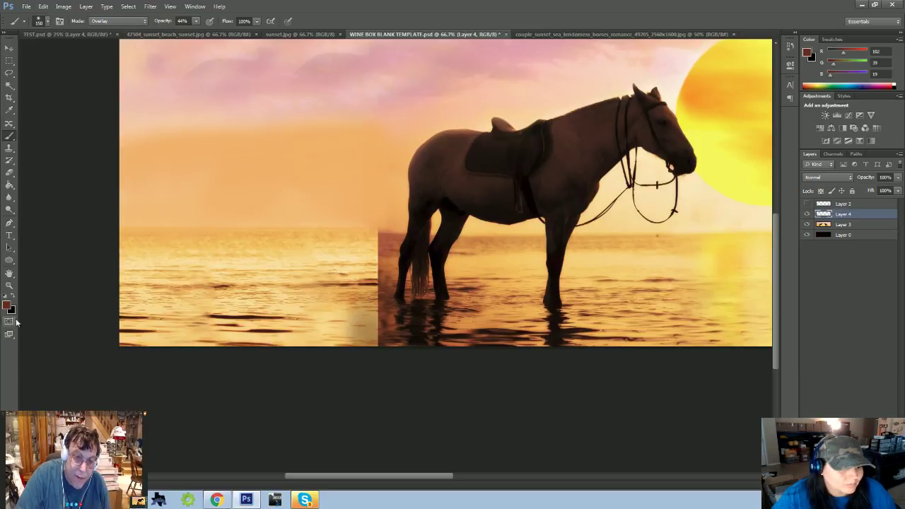
- Switch to the Clone Stamp with a brush size of 50 and make Layer 3 active
click(9, 147)
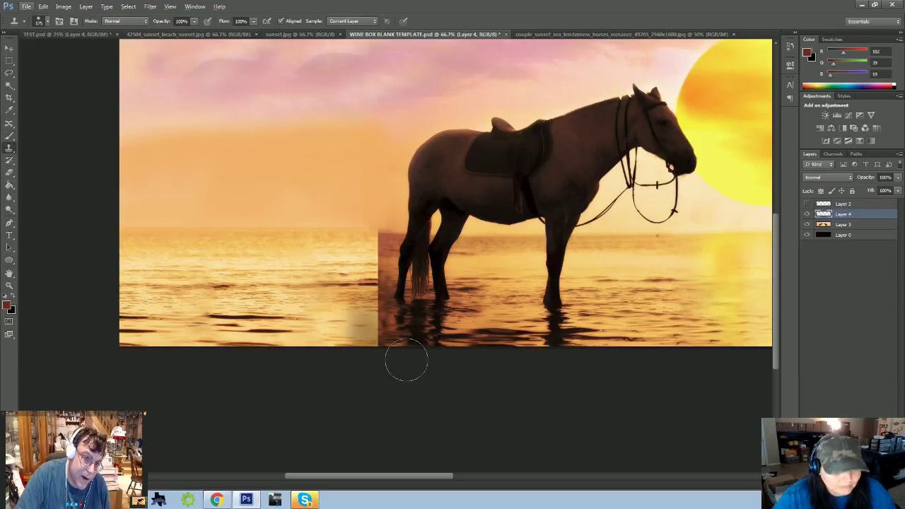
key(bracketleft)
key(bracketleft)
key(bracketleft)
key(bracketleft)
key(bracketleft)
key(bracketleft)
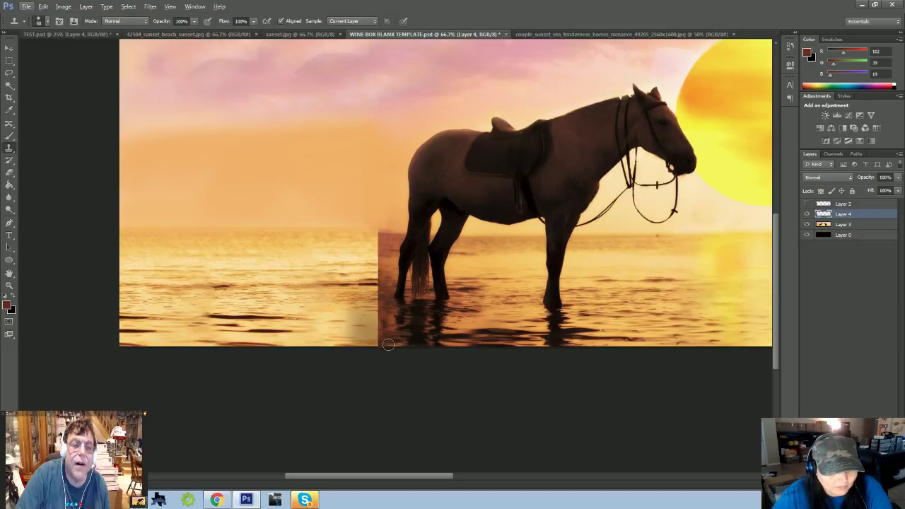
key(alt)
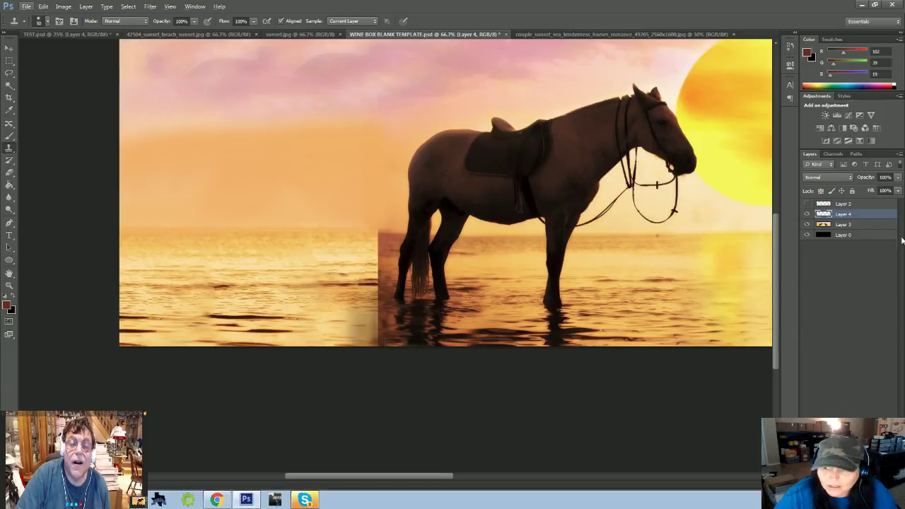
key(alt+bracketleft)
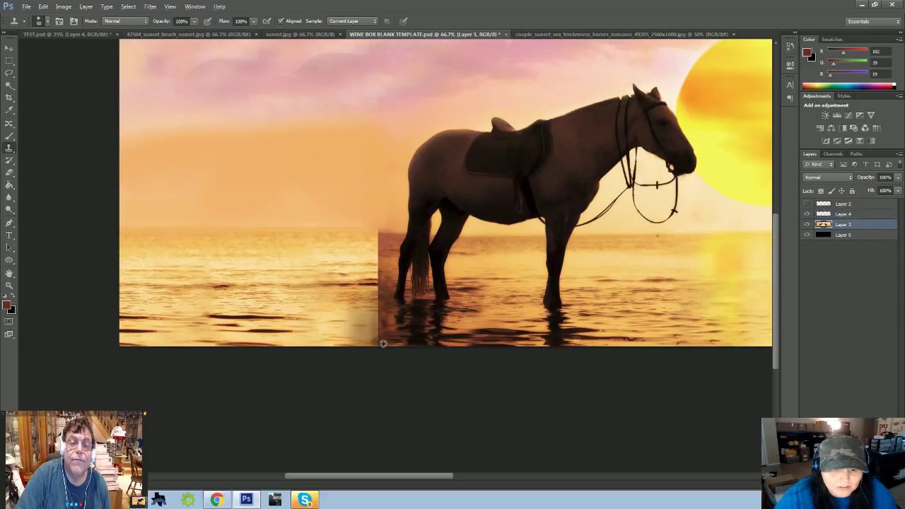
- Clone water in straight vertical strokes over the lower seam, from the horizon down to the image's bottom edge
mouse_move(384, 277)
mouse_down()
mouse_move(379, 235)
mouse_move(360, 348)
mouse_move(367, 346)
mouse_move(368, 234)
mouse_move(359, 346)
mouse_up()
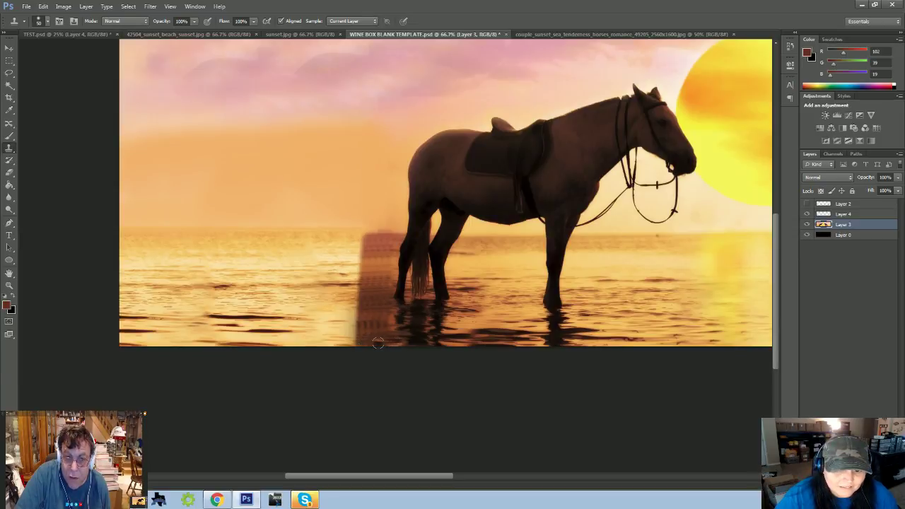
shift+click(380, 236)
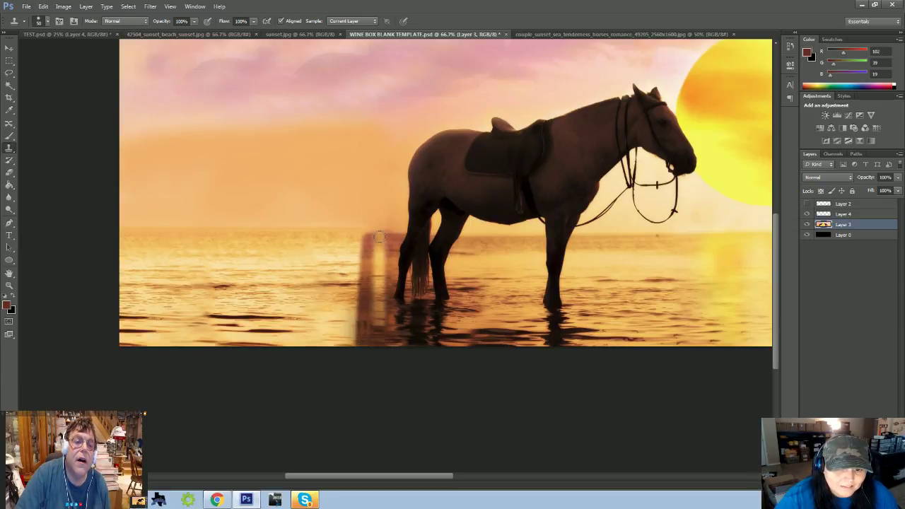
shift+click(361, 344)
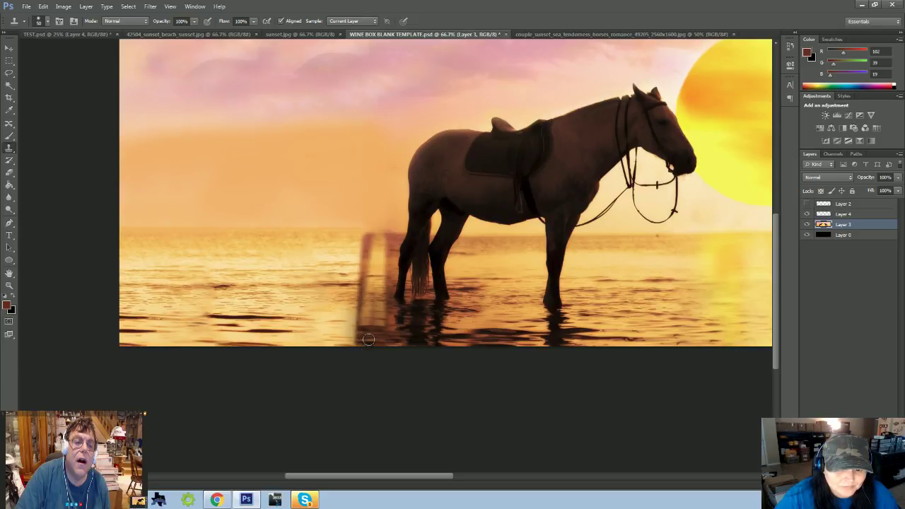
shift+click(365, 235)
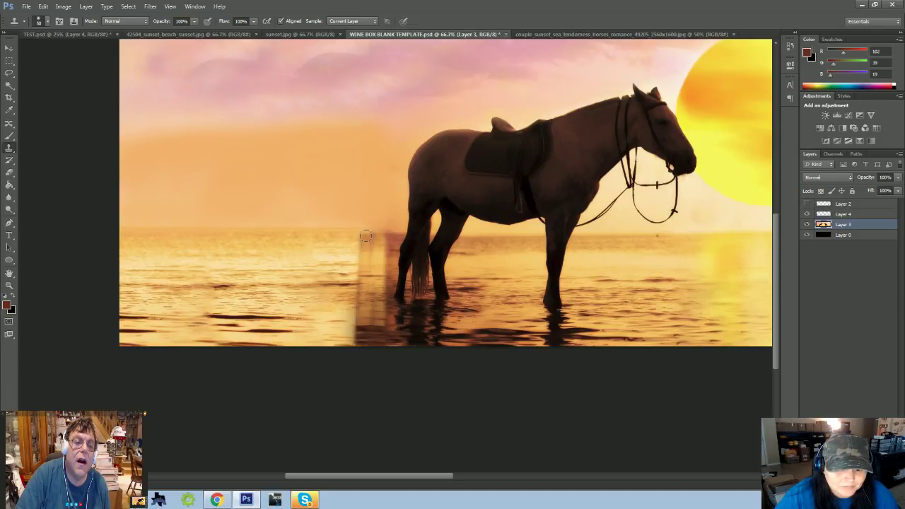
- Clone dark rippled water along the bottom edge of the image, from the seam to the far left side
mouse_move(367, 338)
mouse_down()
mouse_move(298, 331)
mouse_move(79, 339)
mouse_up()
alt+click(485, 347)
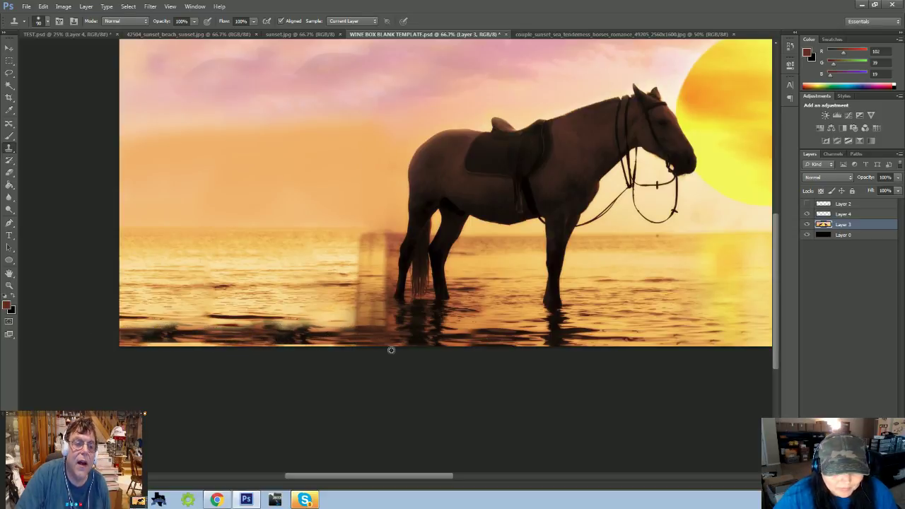
drag(358, 350, 111, 339)
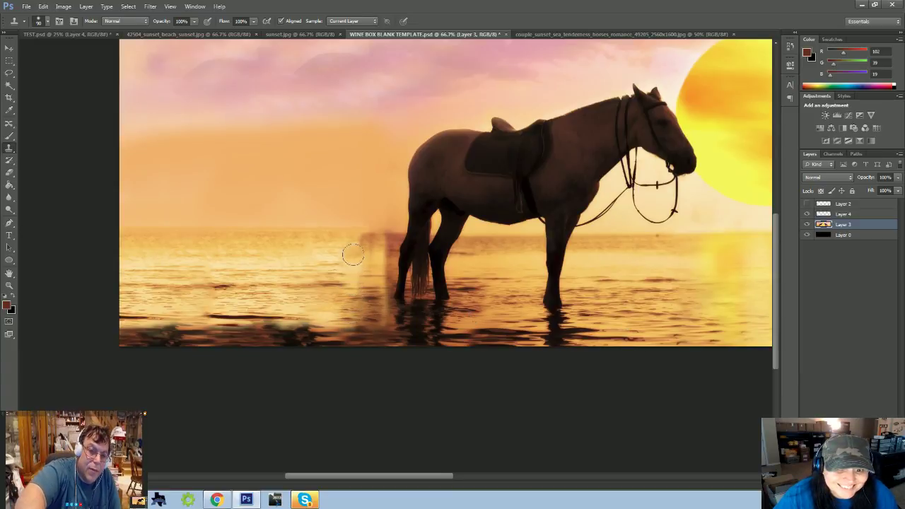
- Clone dark ripples into the middle water behind the horse and bright water over the seam just below the horizon
click(316, 280)
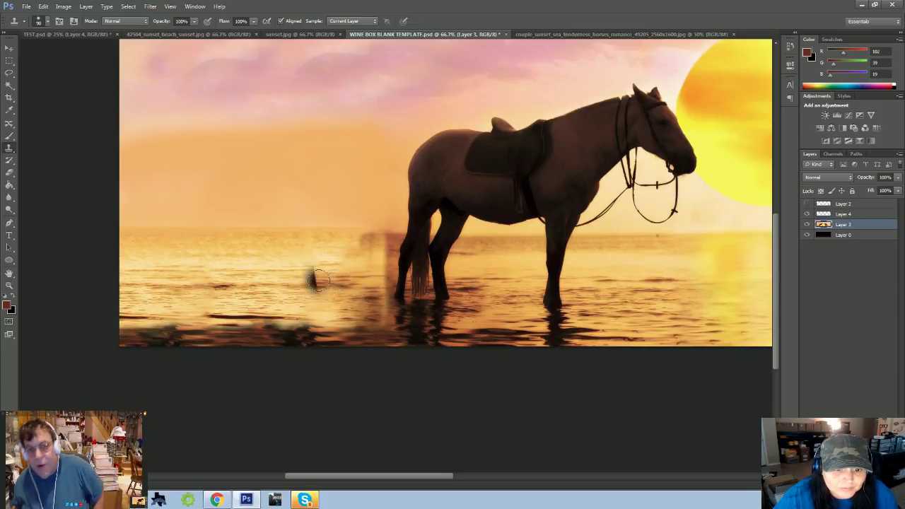
click(318, 280)
click(312, 281)
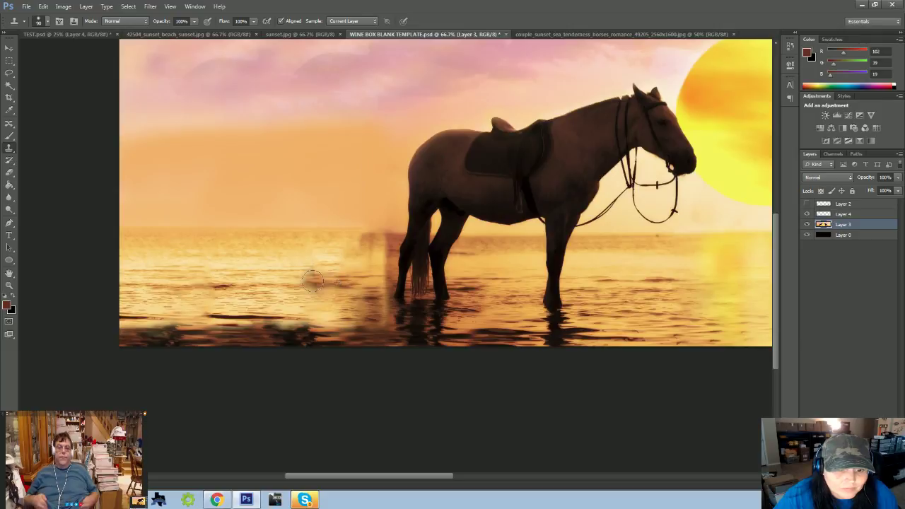
click(296, 275)
click(295, 276)
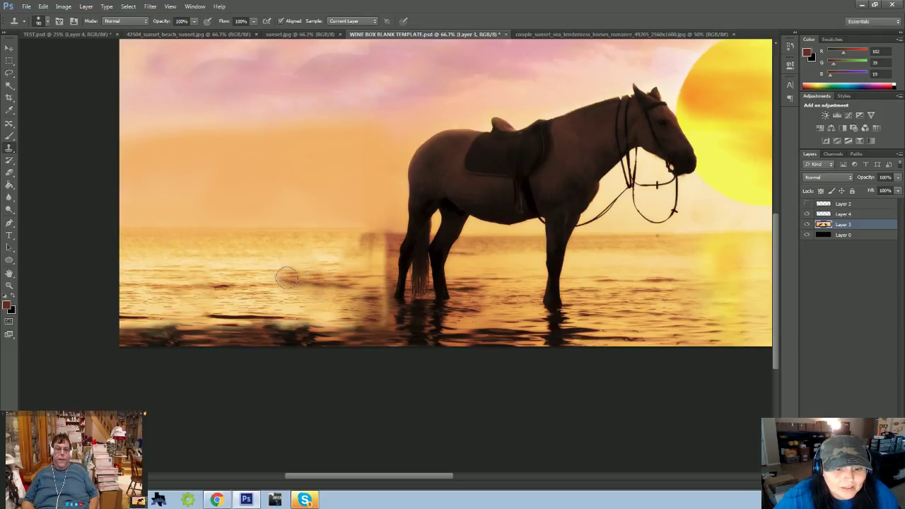
drag(400, 292, 357, 283)
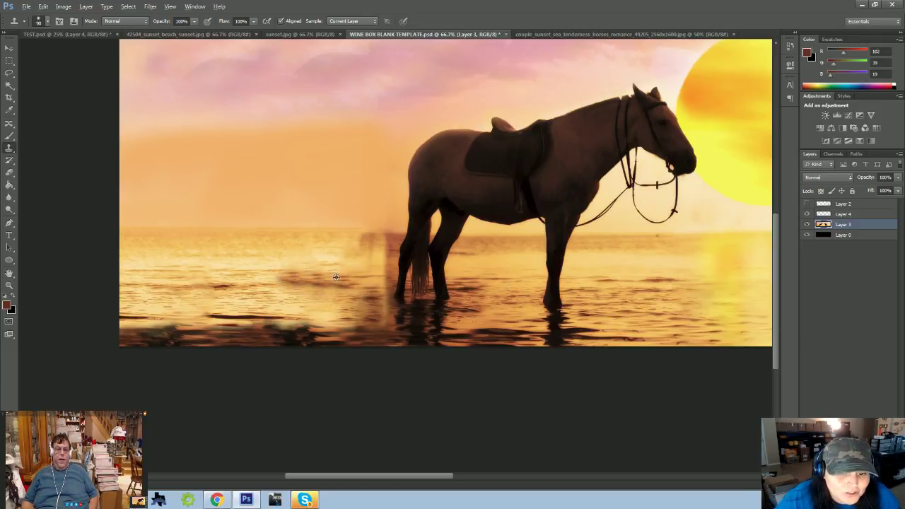
drag(326, 244, 393, 245)
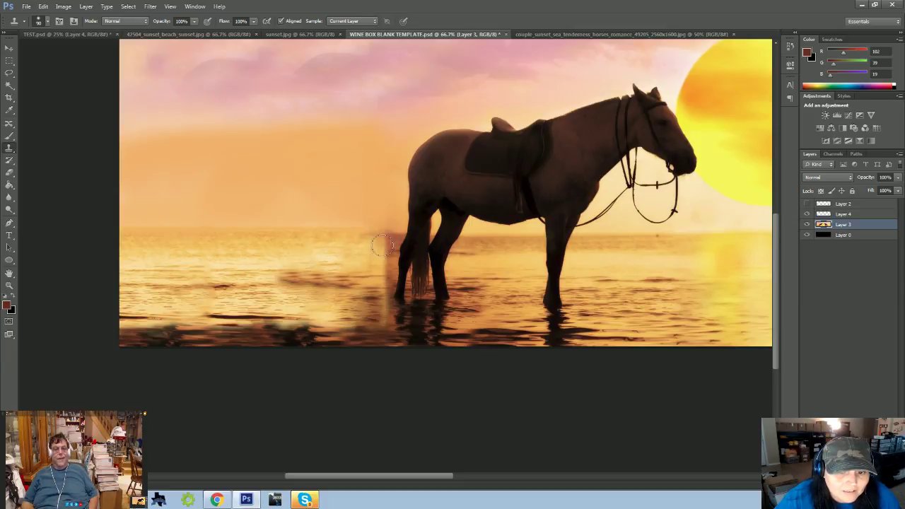
click(380, 245)
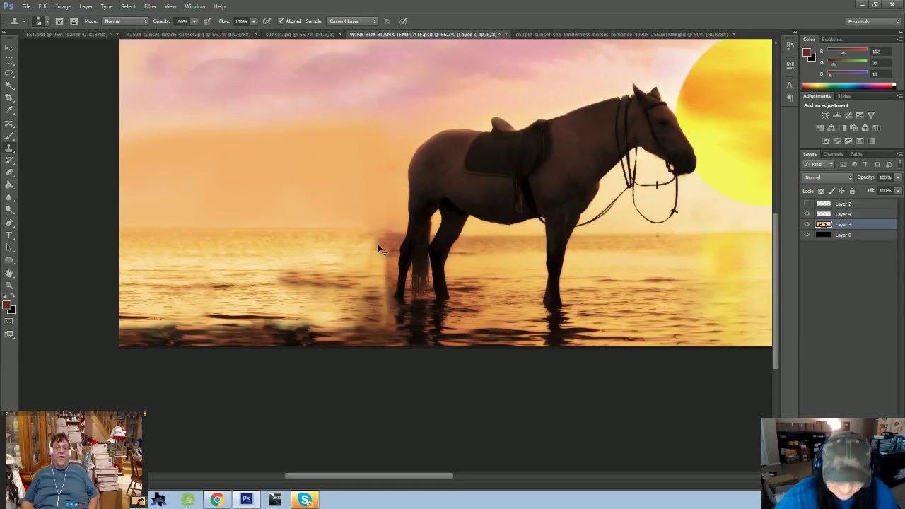
- Clone water and horizon with a smaller brush over the reddish seam patch beside the hind leg, undoing the last dark dab
scroll(382, 244, up, 1)
scroll(378, 249, up, 1)
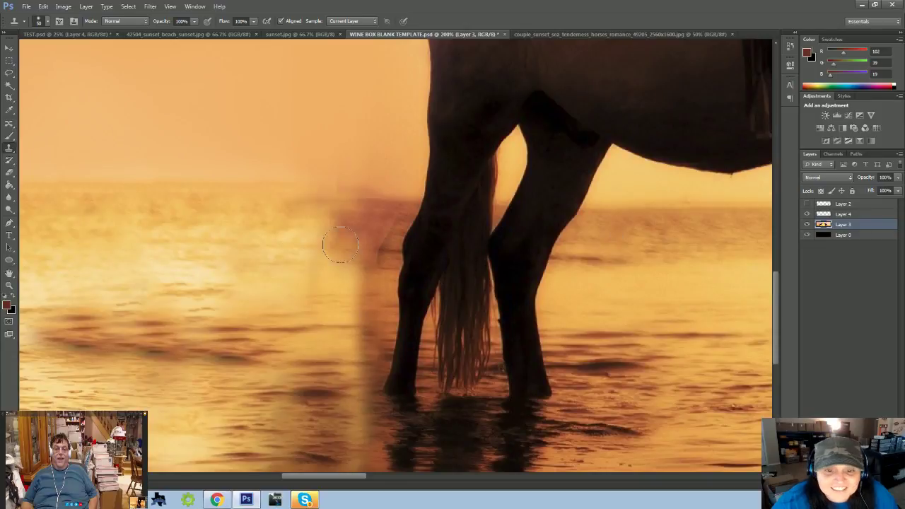
mouse_move(366, 220)
mouse_down()
mouse_move(408, 208)
mouse_move(387, 225)
mouse_move(396, 210)
mouse_move(346, 204)
mouse_up()
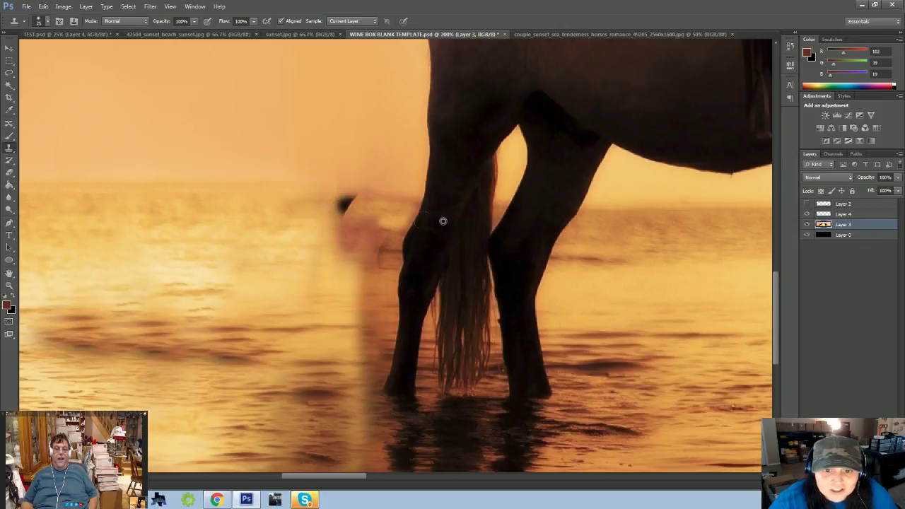
mouse_move(403, 204)
mouse_down()
mouse_move(339, 205)
mouse_move(403, 206)
mouse_up()
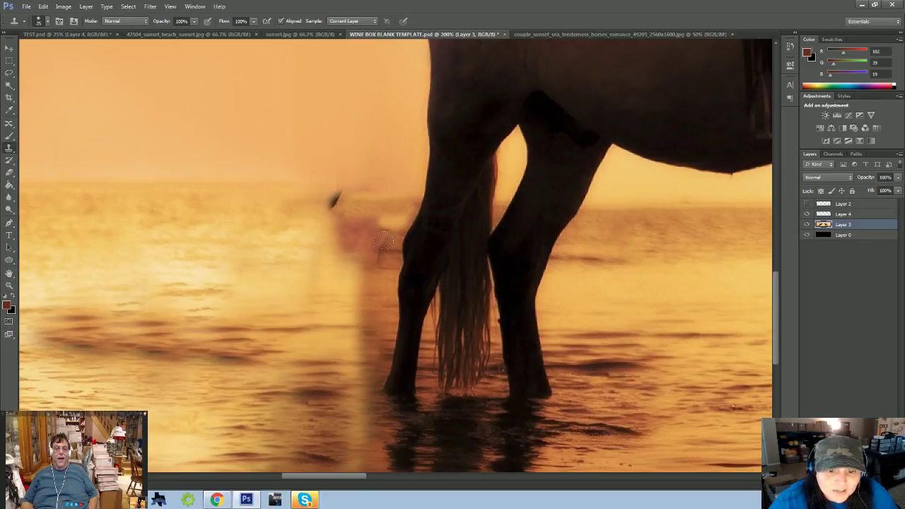
mouse_move(384, 241)
mouse_down()
mouse_move(395, 233)
mouse_move(386, 263)
mouse_move(371, 230)
mouse_move(385, 242)
mouse_up()
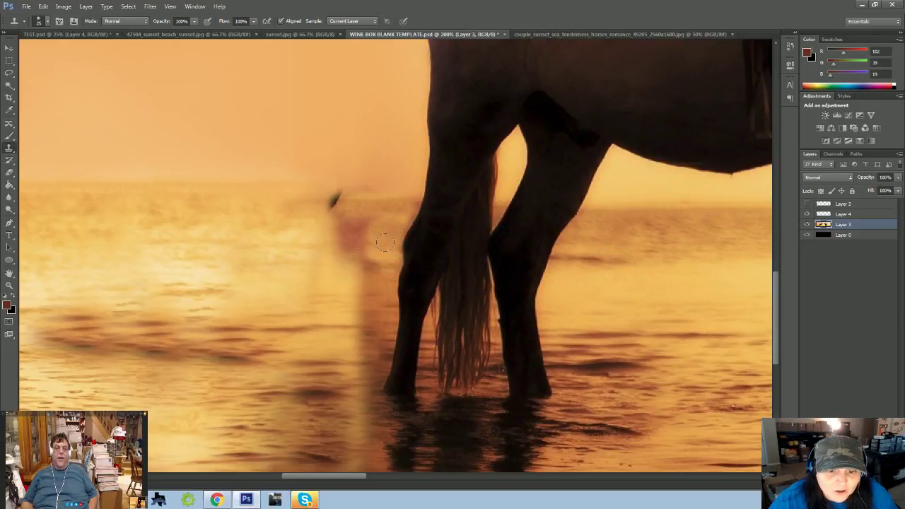
click(375, 248)
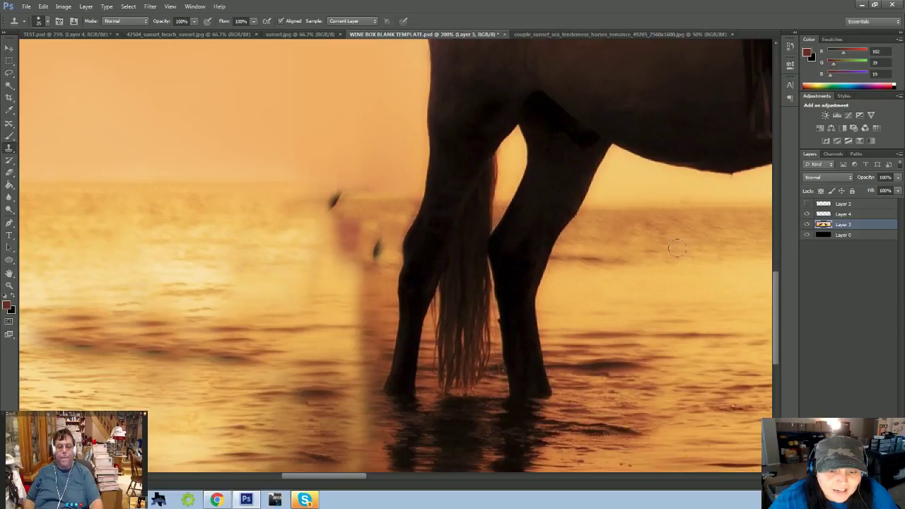
key(ctrl+z)
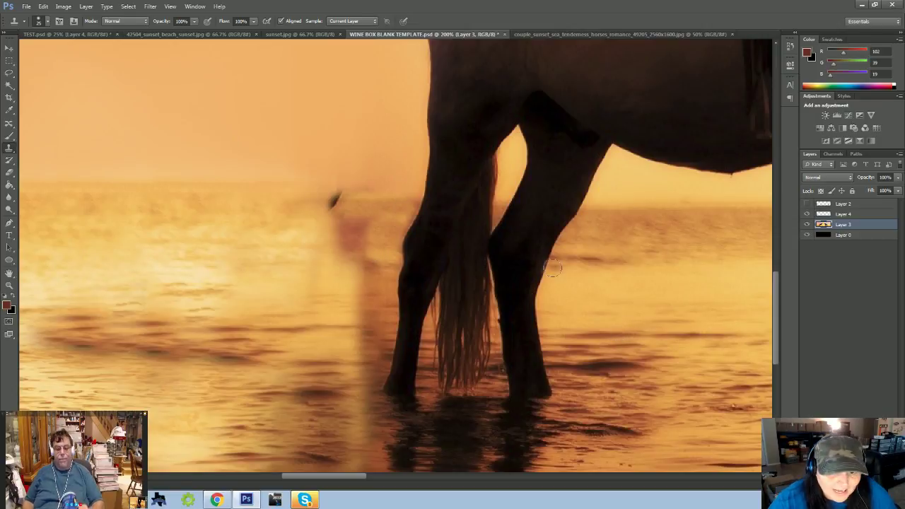
- Clone water sampled in front of the hind legs over the remaining reddish patch and dark spots near the horizon seam
alt+click(606, 229)
mouse_move(366, 225)
mouse_down()
mouse_move(344, 226)
mouse_move(366, 261)
mouse_move(347, 234)
mouse_up()
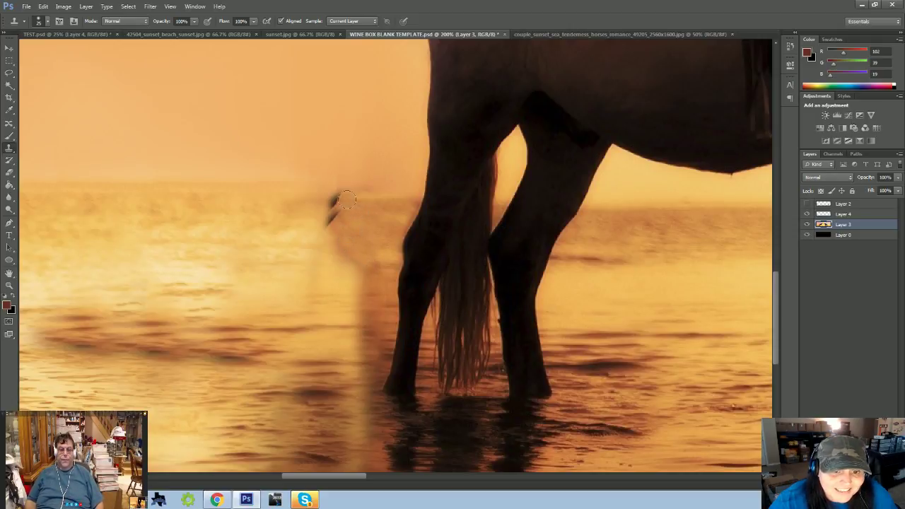
drag(340, 197, 319, 225)
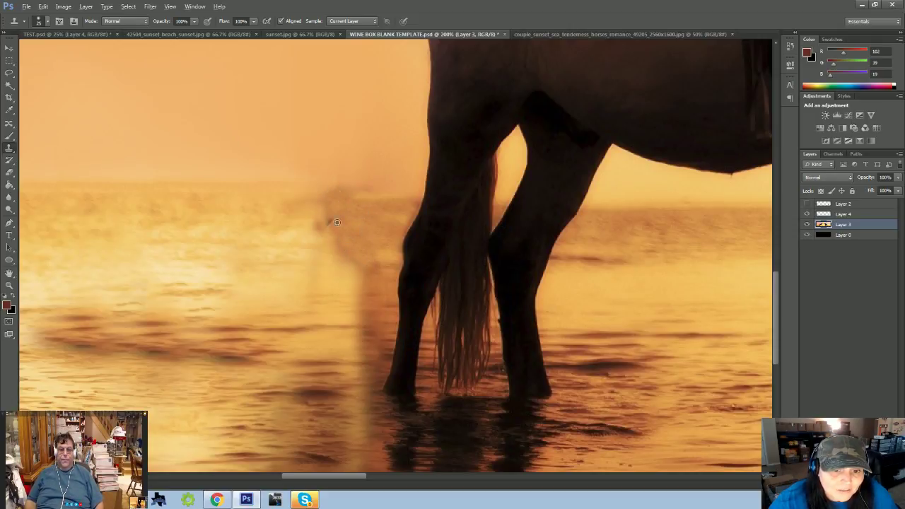
- Clone nearby water over the dark spots at the horizon seam behind the hind leg, then sample the horizon line
alt+click(337, 222)
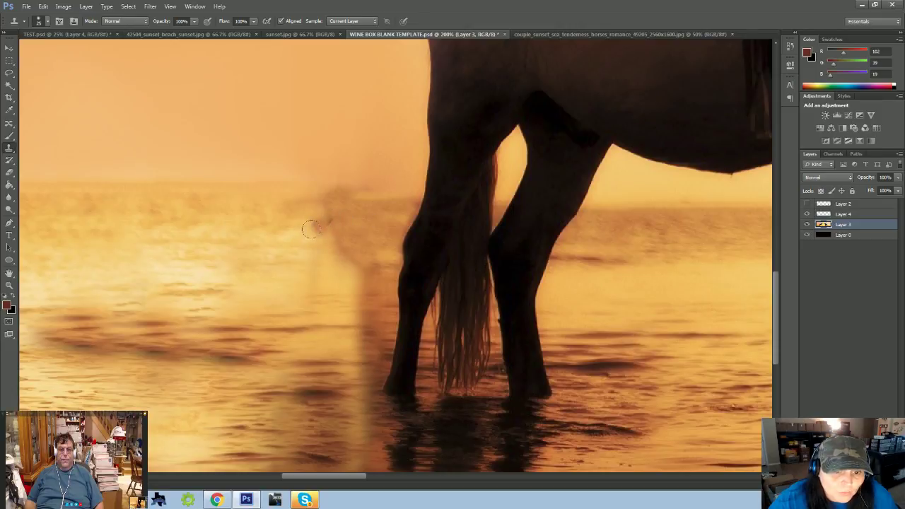
mouse_move(311, 229)
mouse_down()
mouse_move(324, 225)
mouse_move(328, 207)
mouse_move(317, 201)
mouse_move(350, 191)
mouse_move(402, 196)
mouse_up()
alt+click(278, 186)
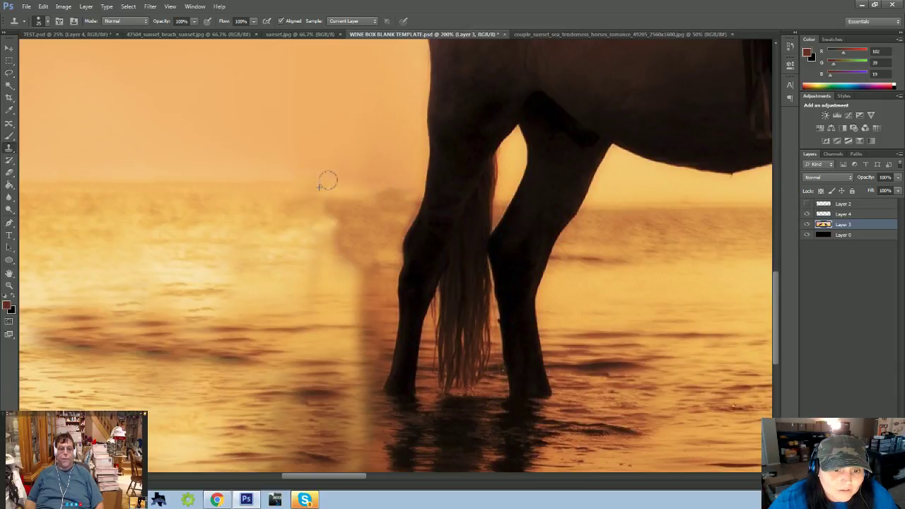
- Clone the horizon line from the horse's hind leg across the blurred seam on its left
scroll(236, 381, down, 3)
scroll(236, 381, down, 2)
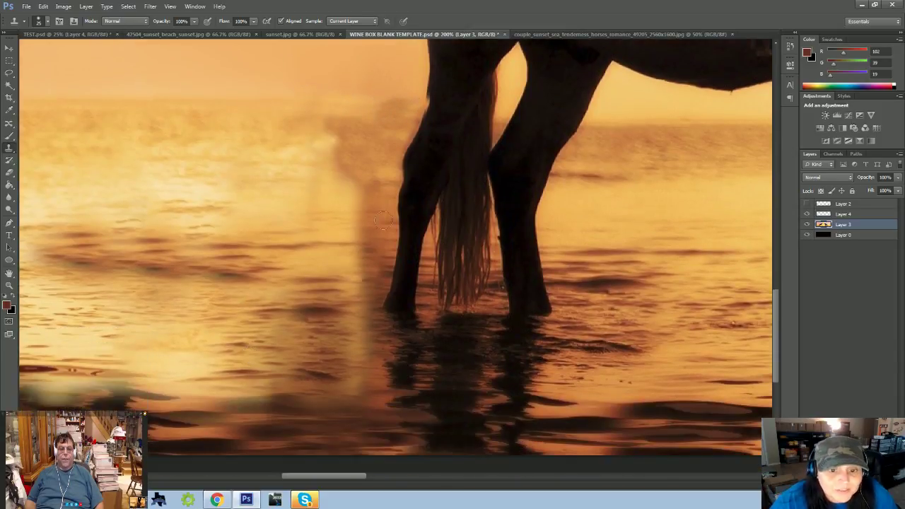
alt+click(365, 280)
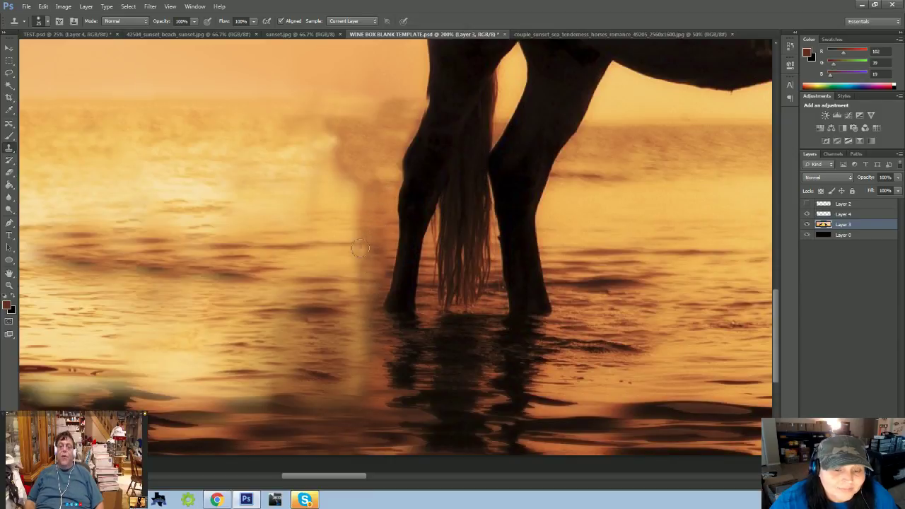
scroll(368, 399, down, 1)
scroll(370, 402, down, 2)
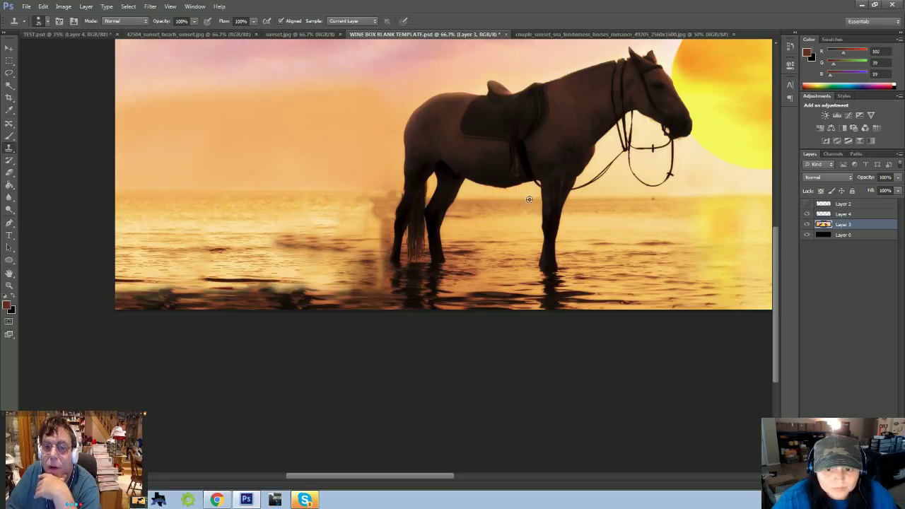
scroll(400, 200, up, 2)
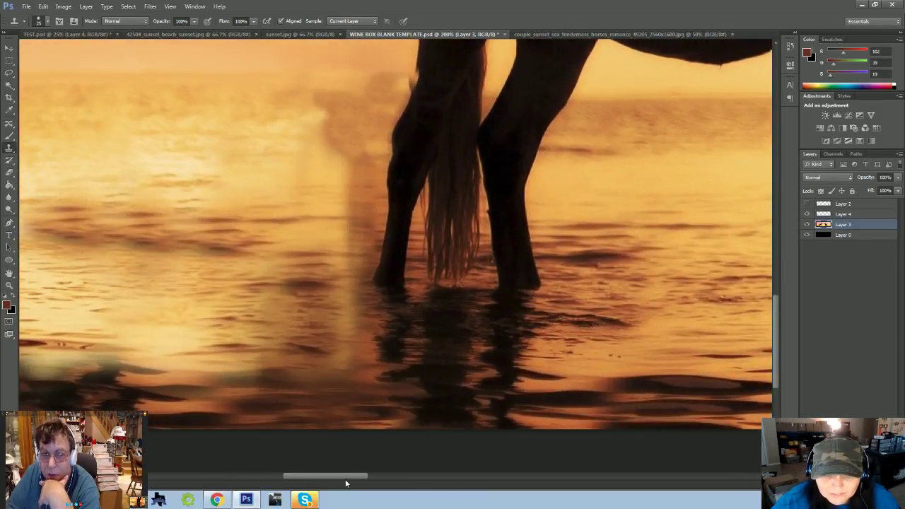
mouse_move(346, 483)
mouse_down()
mouse_move(383, 483)
mouse_move(359, 480)
mouse_up()
scroll(450, 155, up, 2)
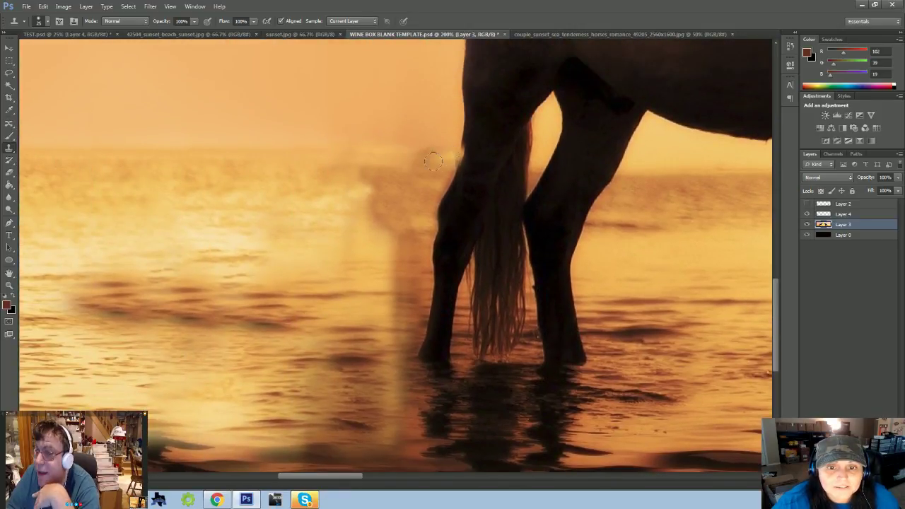
drag(440, 157, 321, 160)
- Try to continue the cloned horizon line across the far left water, reverting the dark strokes
click(161, 154)
drag(185, 155, 255, 156)
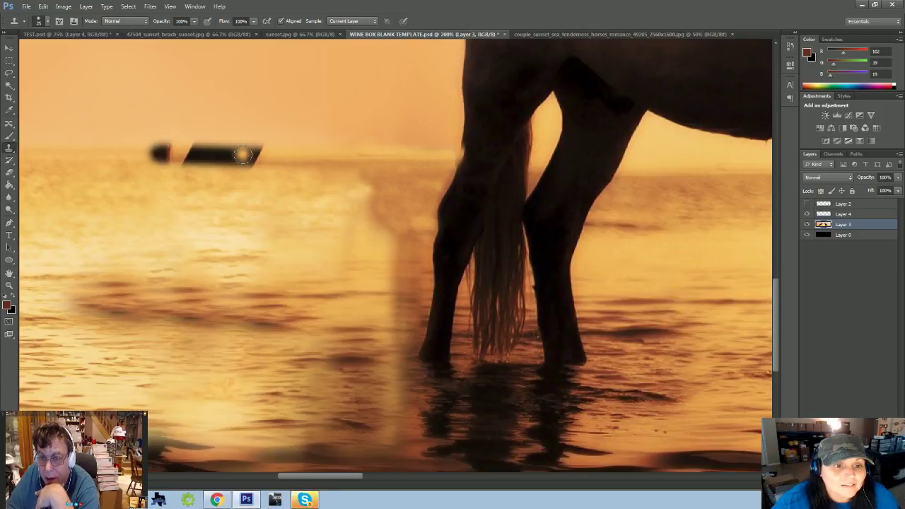
key(ctrl+alt+z)
key(ctrl+alt+z)
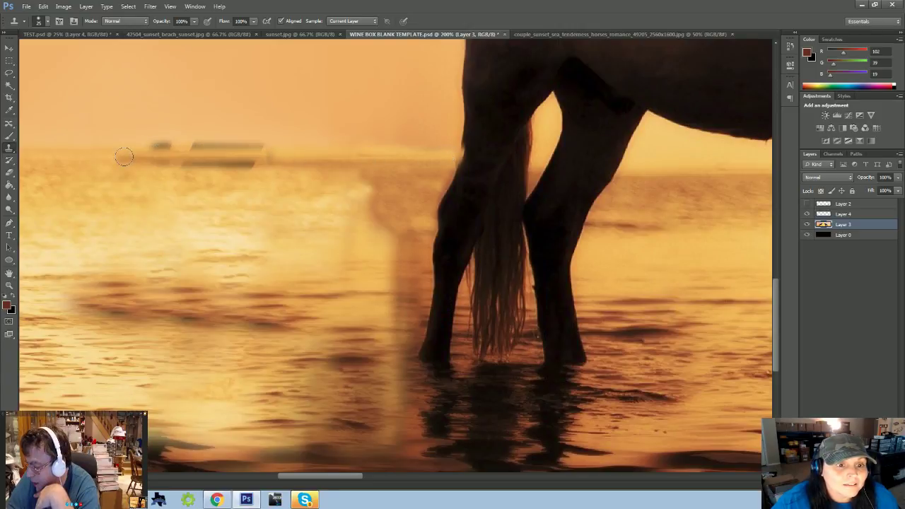
click(58, 156)
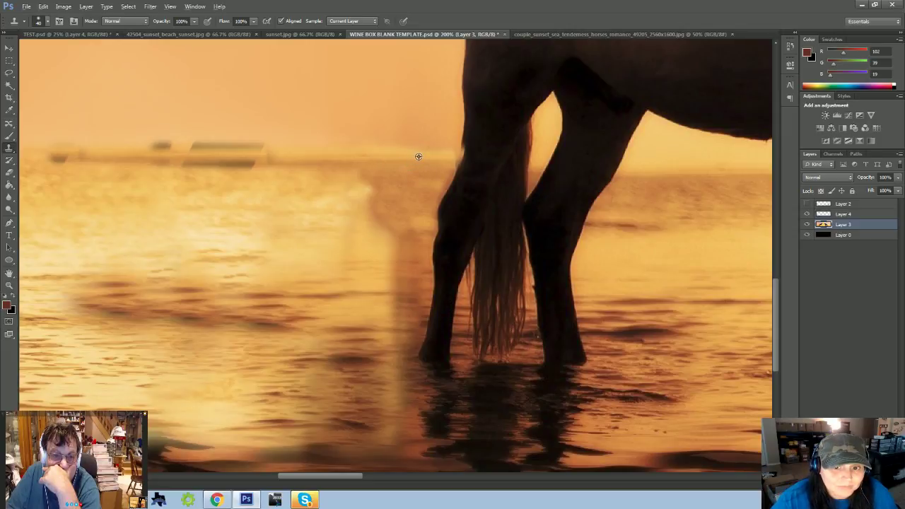
drag(113, 154, 50, 157)
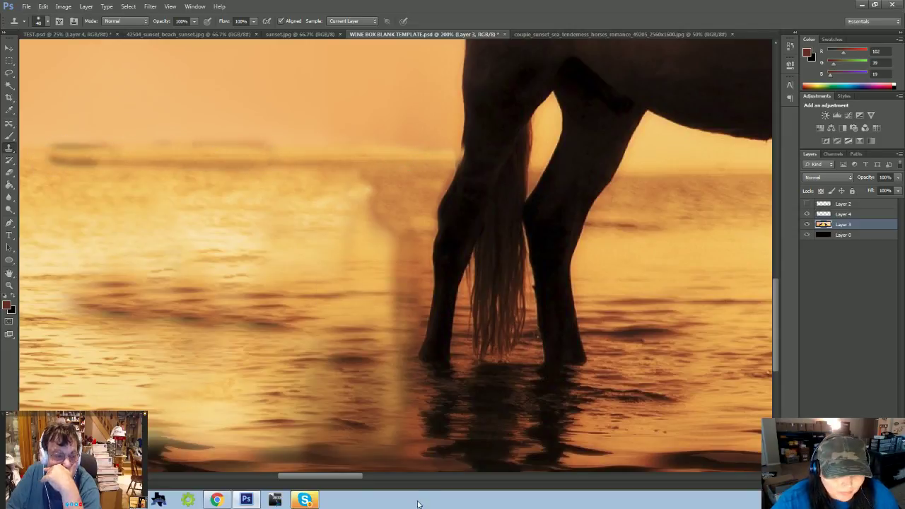
- Clone bright water over the reddish patch between the left water and the horse's hind leg
key(ctrl+minus)
key(ctrl+minus)
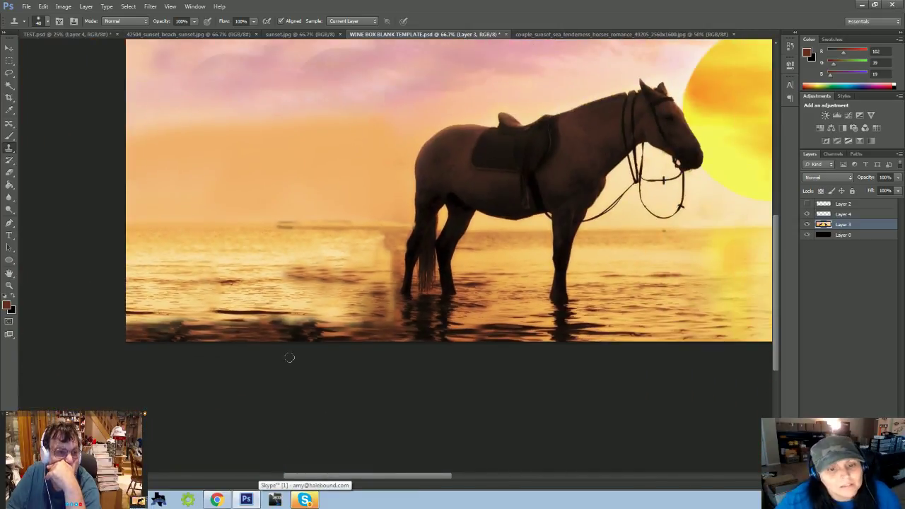
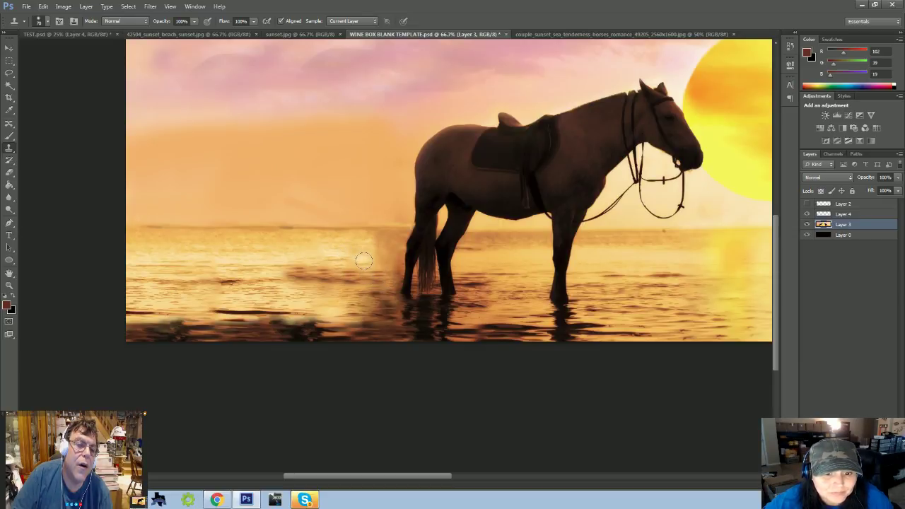
drag(363, 261, 407, 265)
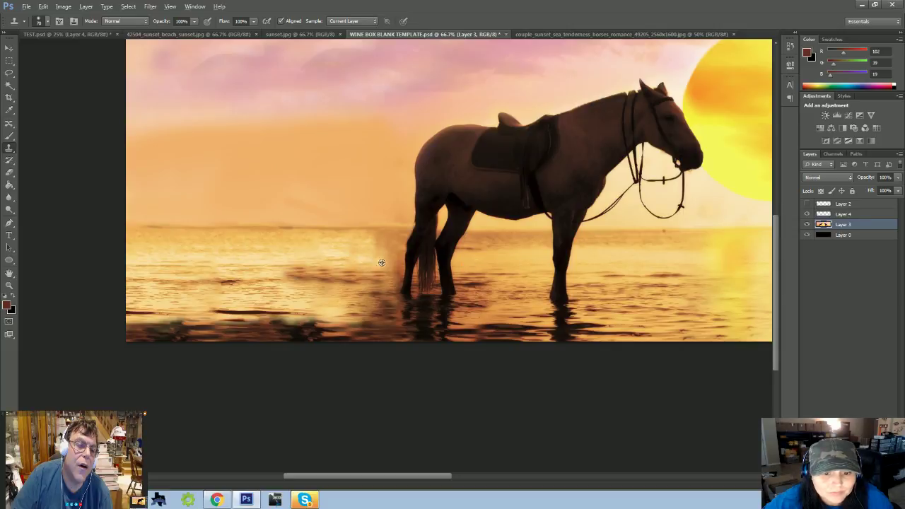
drag(352, 262, 393, 263)
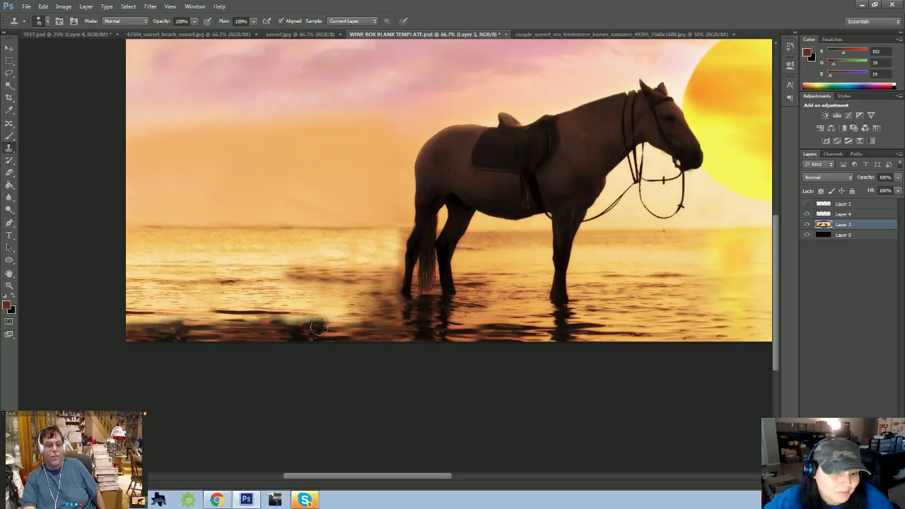
- Clone the long dark ripple toward the left edge of the lower water and extend the small ripple above it
mouse_move(217, 312)
mouse_down()
mouse_move(147, 312)
mouse_move(195, 311)
mouse_move(173, 312)
mouse_up()
key(ctrl+z)
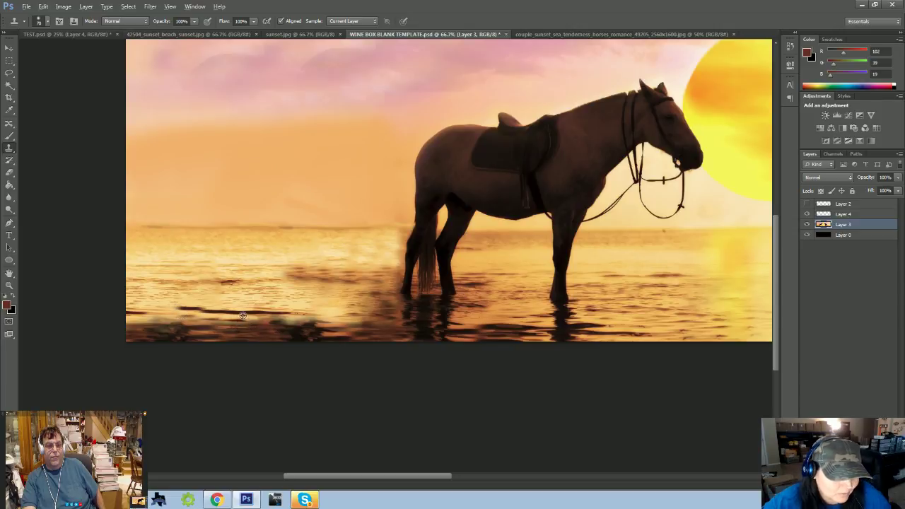
drag(244, 312, 93, 309)
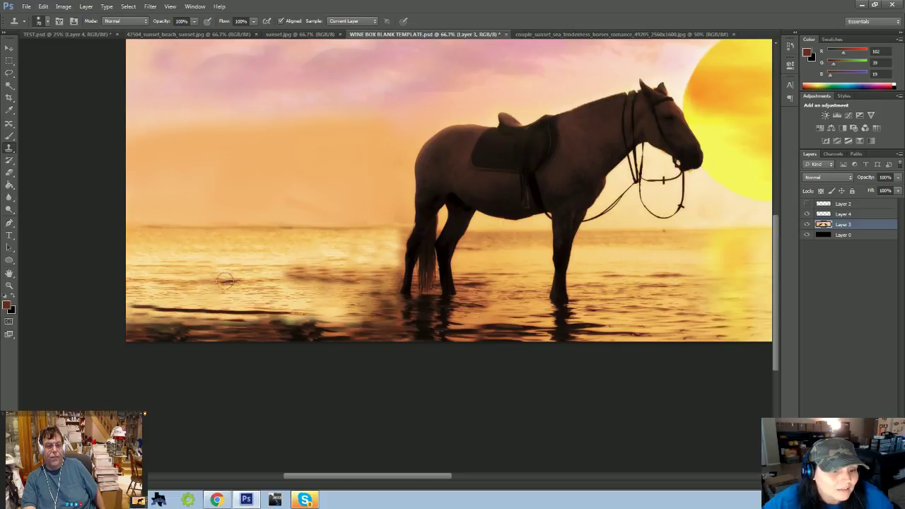
drag(225, 280, 182, 282)
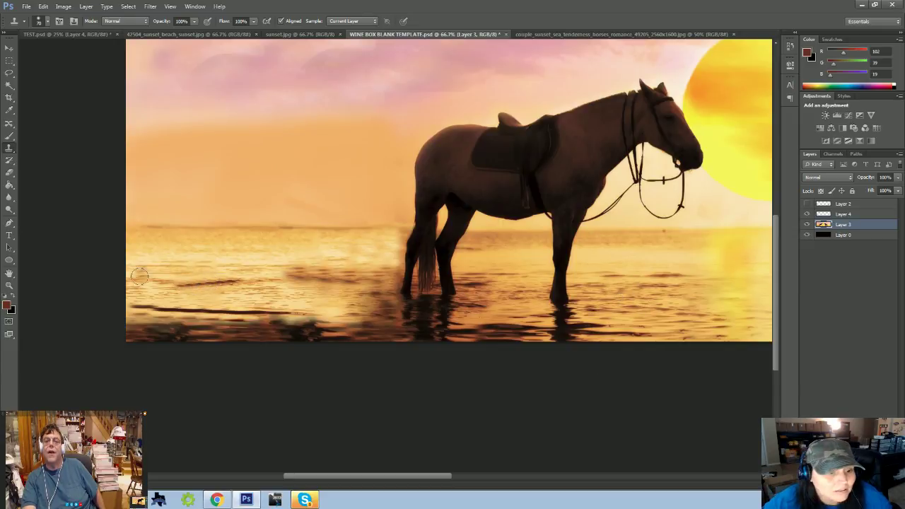
drag(136, 279, 166, 282)
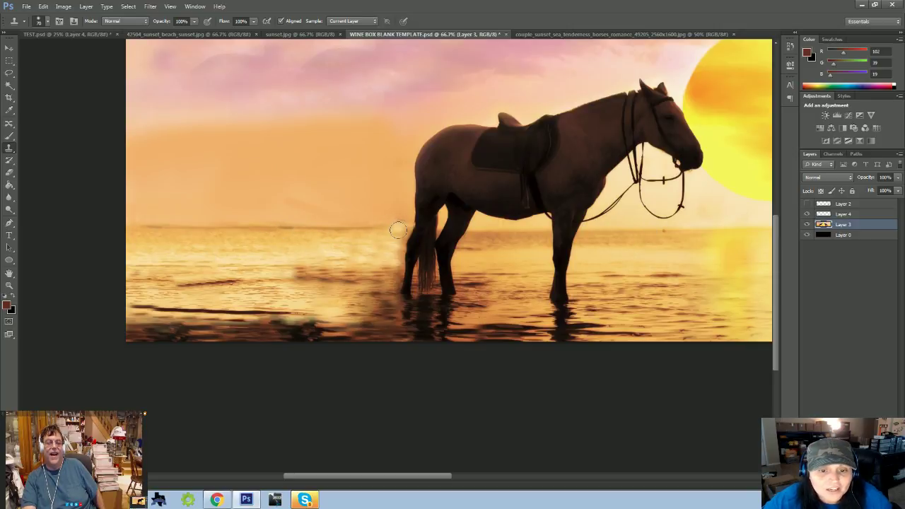
- Clone the horizon sampled below the horse's reins along the left horizon with a smaller brush
alt+click(667, 227)
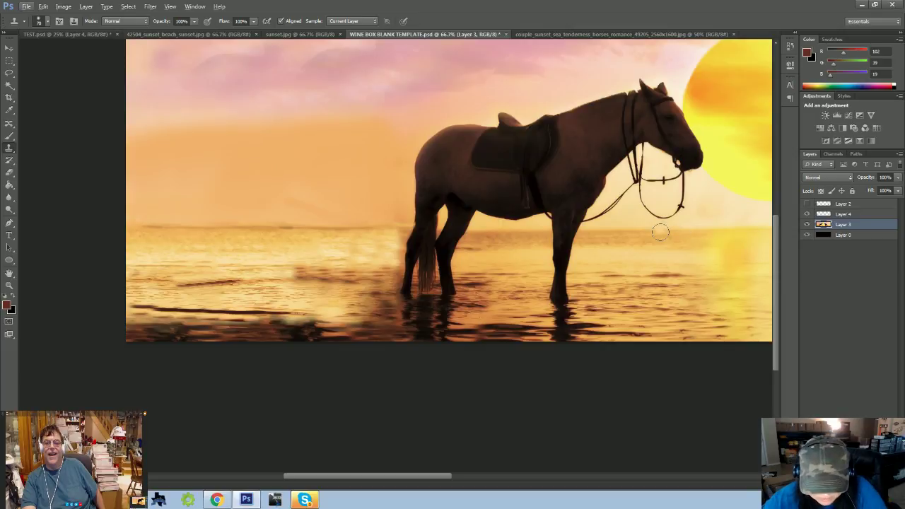
key(alt)
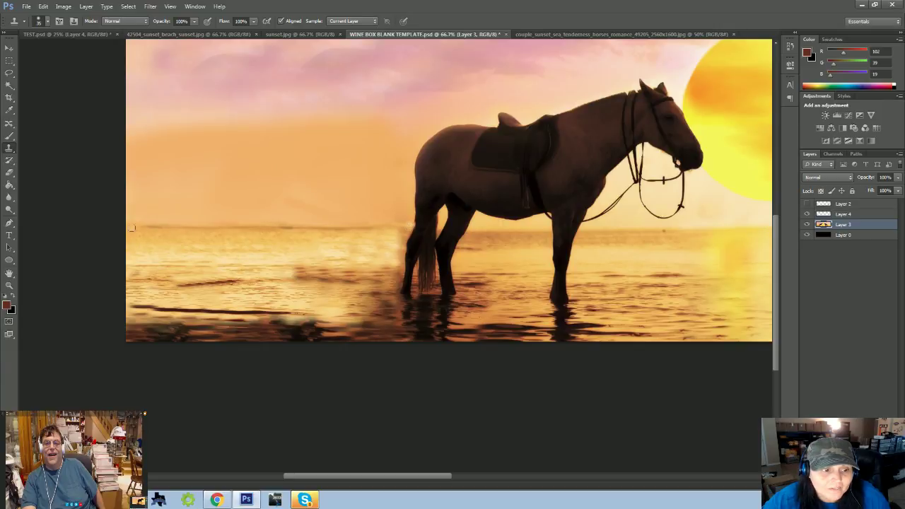
drag(321, 227, 319, 225)
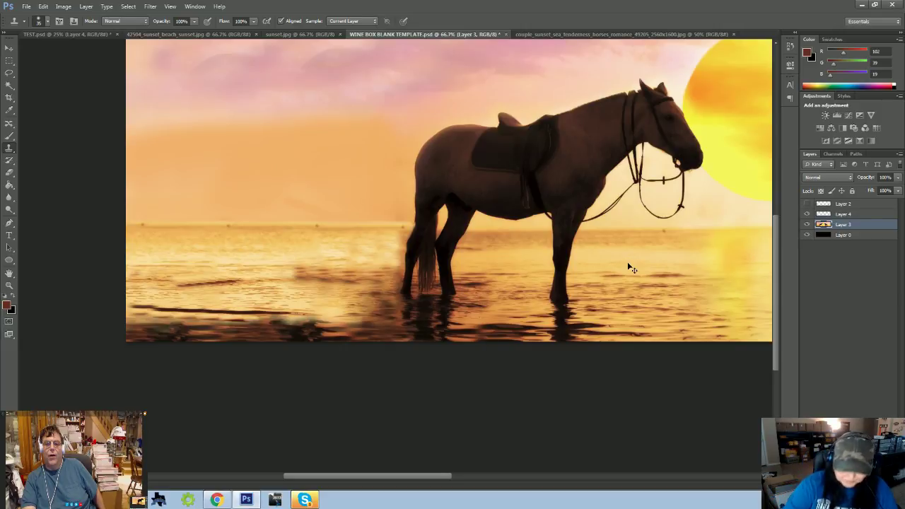
- Remove the two dark spots on the horizon nearest the hind leg with the Spot Healing Brush
key(ctrl+plus)
key(ctrl+plus)
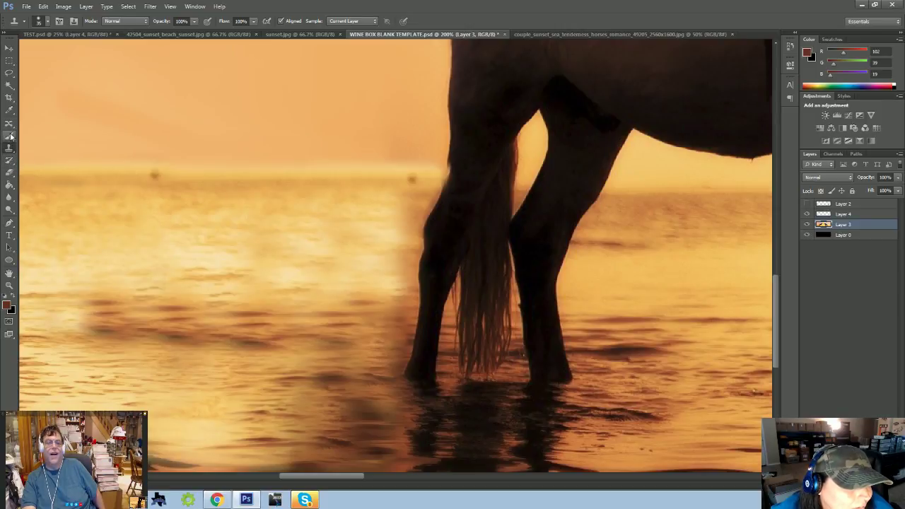
click(10, 127)
click(41, 124)
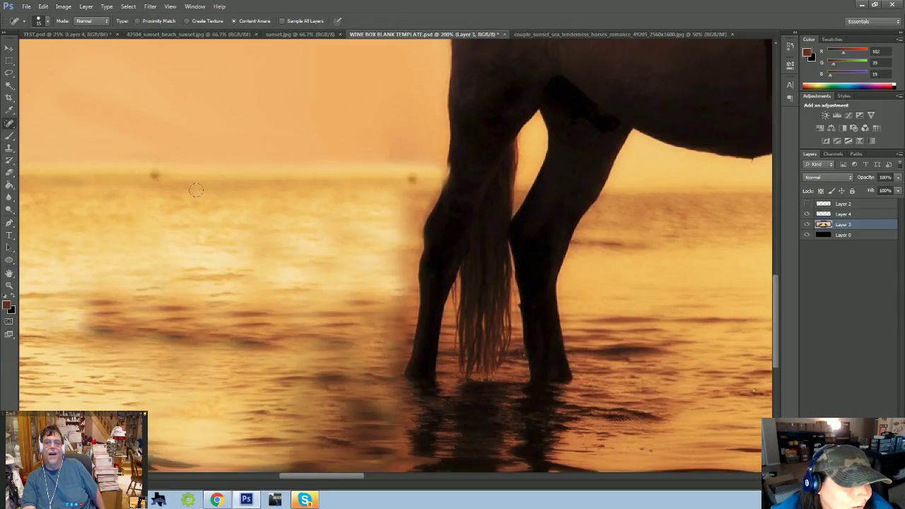
click(8, 126)
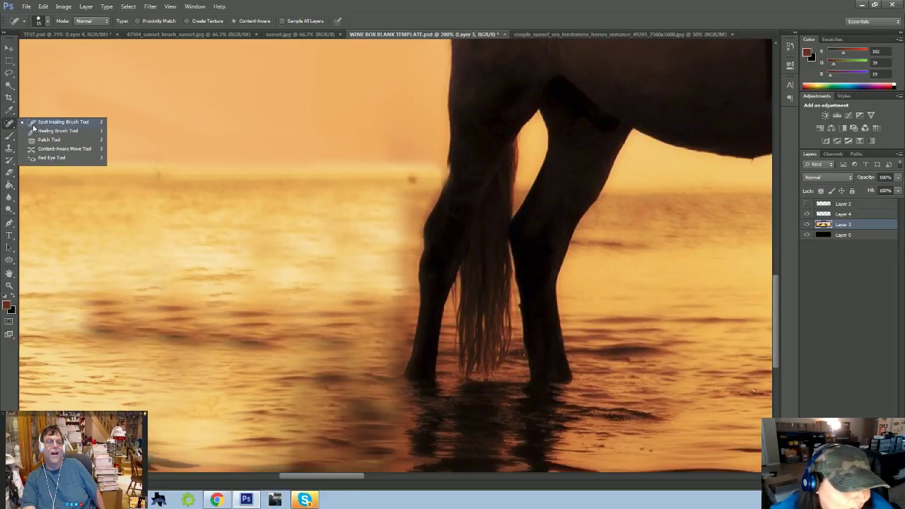
click(34, 124)
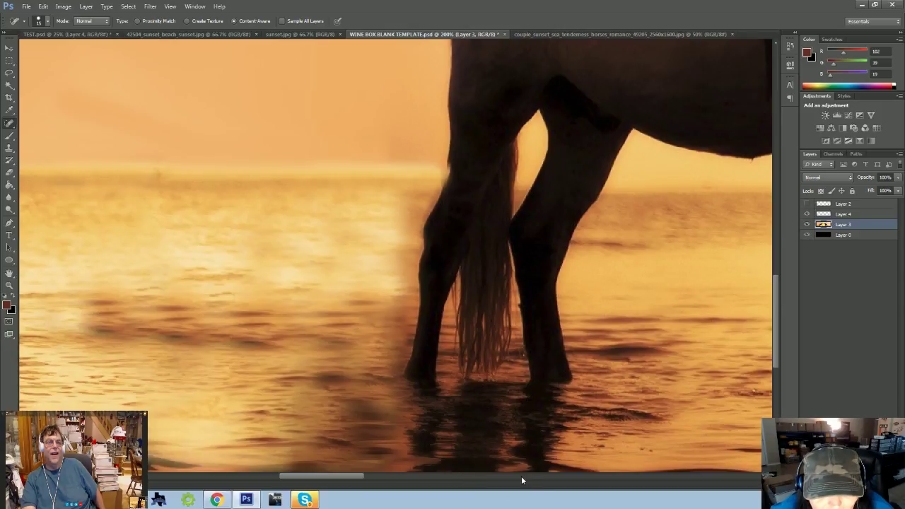
- Heal the two remaining dark spots on the horizon near the image's left edge
drag(363, 477, 305, 474)
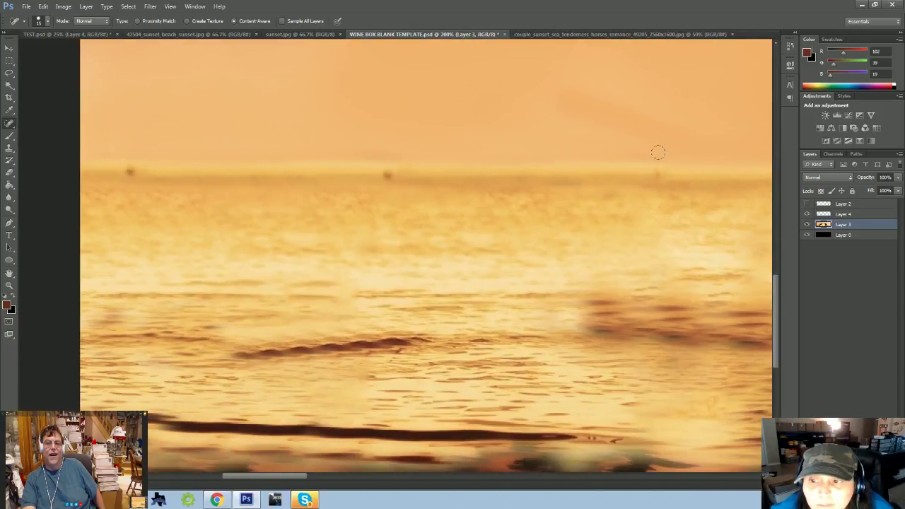
click(388, 175)
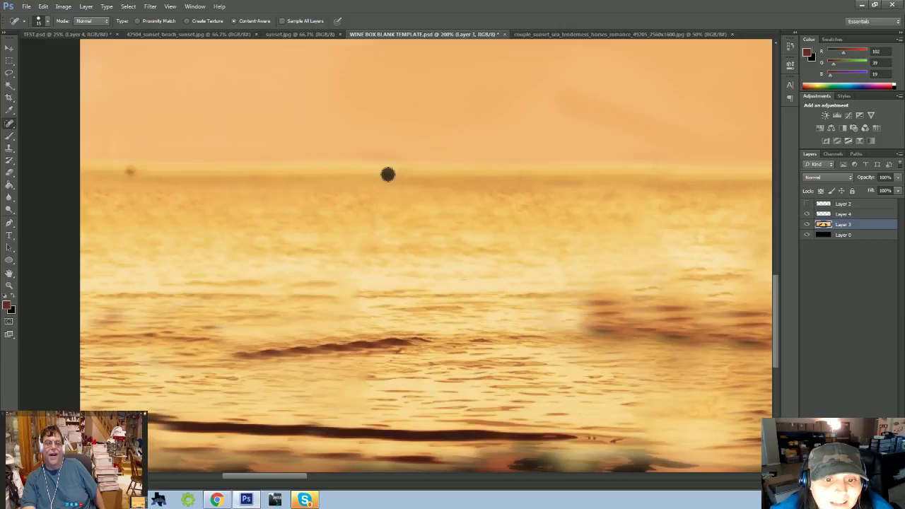
click(127, 171)
click(138, 175)
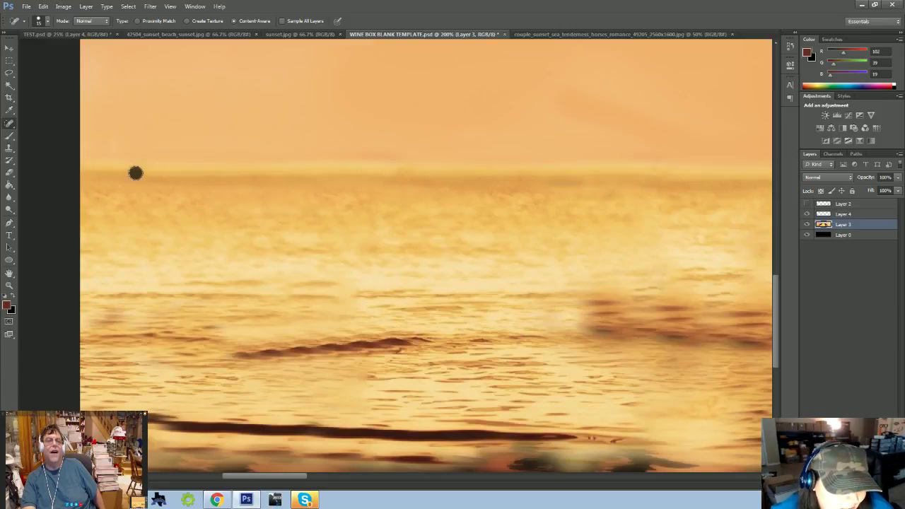
- Examine the whole two-horse composite, then inspect the blended left side and the left horse at 100% zoom
key(ctrl+minus)
key(ctrl+minus)
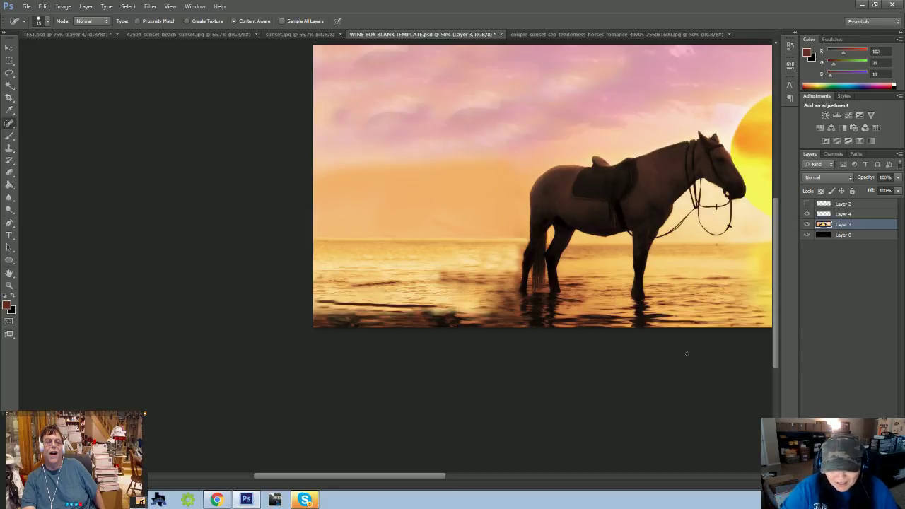
key(ctrl+minus)
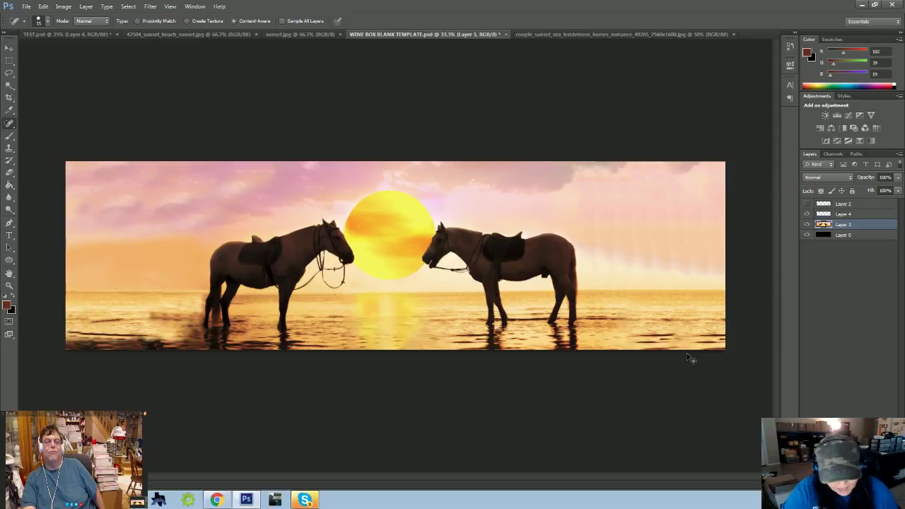
key(ctrl+minus)
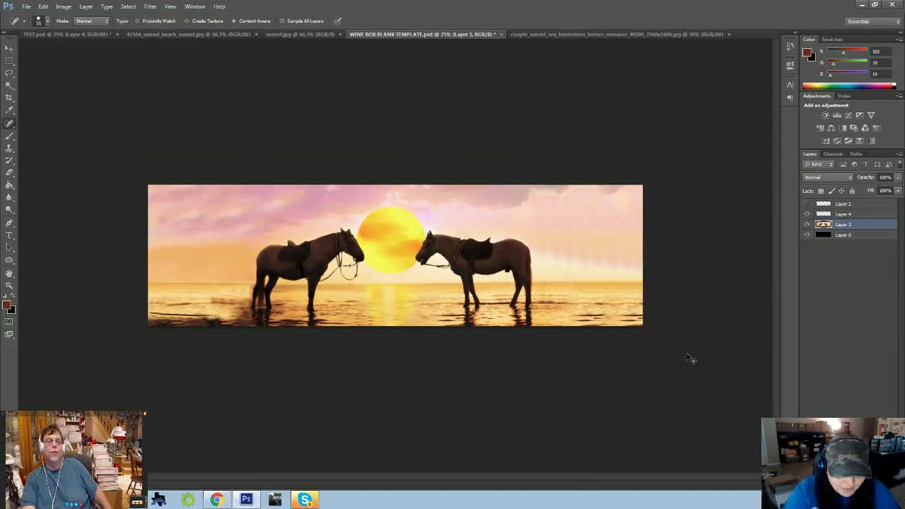
key(ctrl+plus)
key(ctrl+plus)
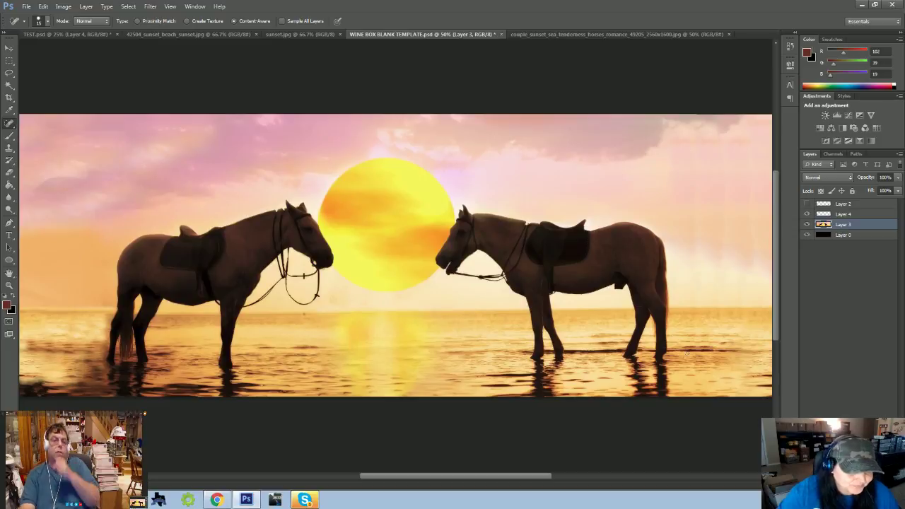
drag(534, 478, 478, 479)
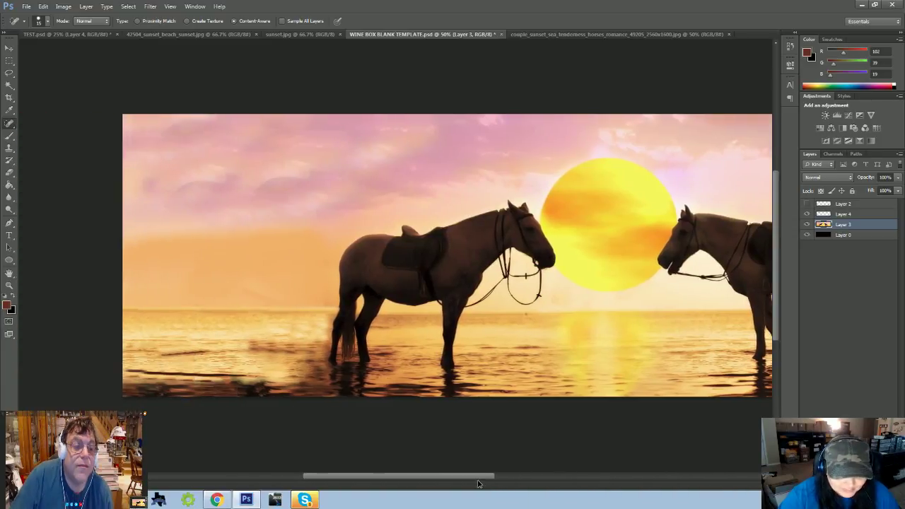
key(ctrl+plus)
key(ctrl+plus)
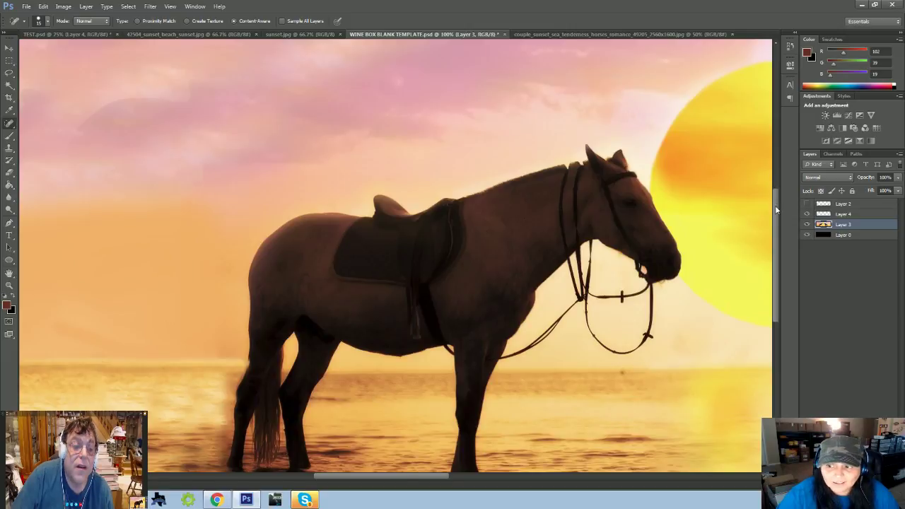
- Clone rippled water over the blurry patch behind the left horse's hind legs with a 100 px Clone Stamp brush
drag(776, 210, 775, 279)
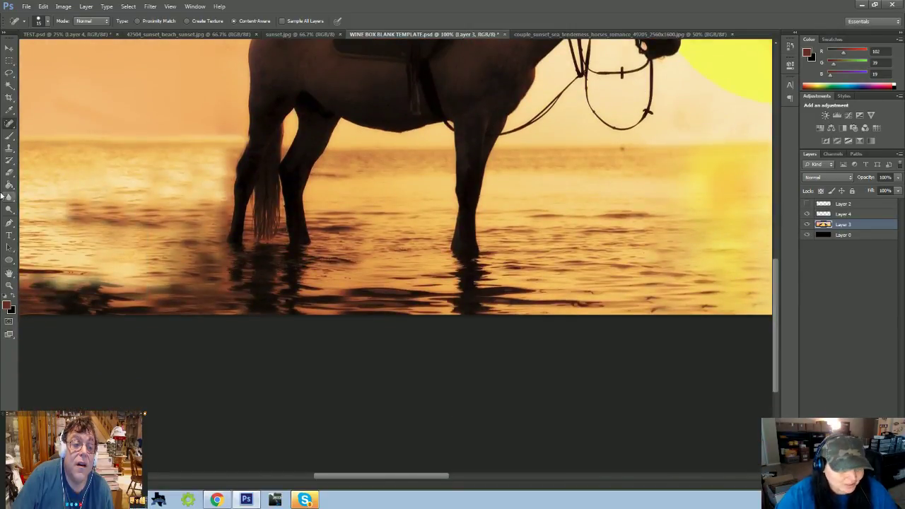
click(9, 160)
click(10, 147)
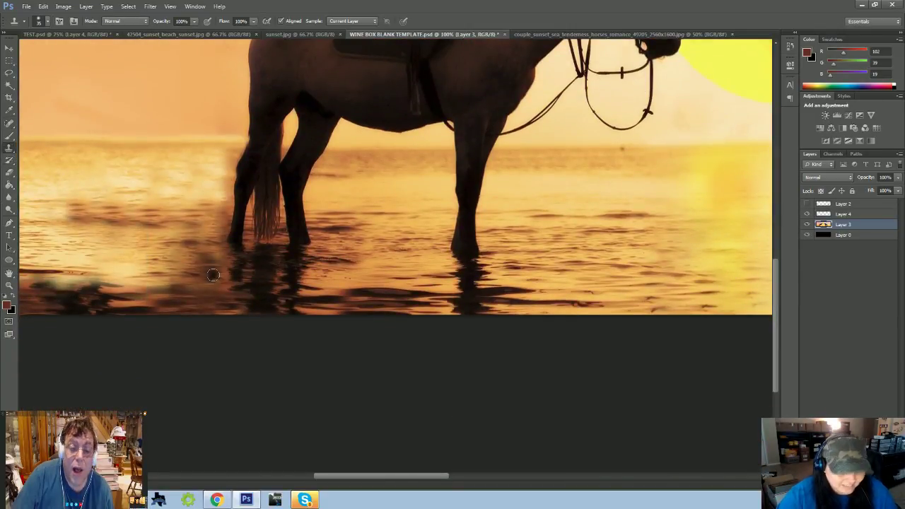
key(])
key(])
key(])
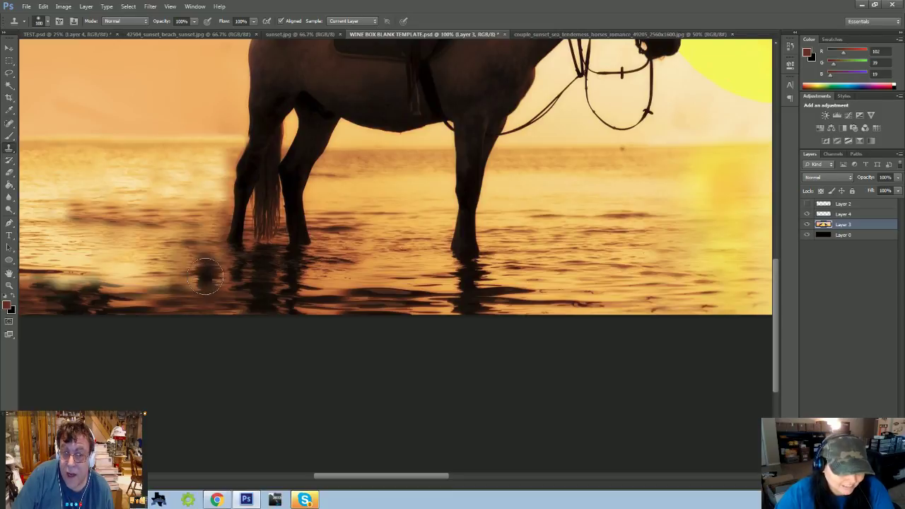
mouse_move(161, 256)
mouse_down()
mouse_move(151, 249)
mouse_move(147, 273)
mouse_move(119, 268)
mouse_move(132, 244)
mouse_move(106, 240)
mouse_move(100, 304)
mouse_up()
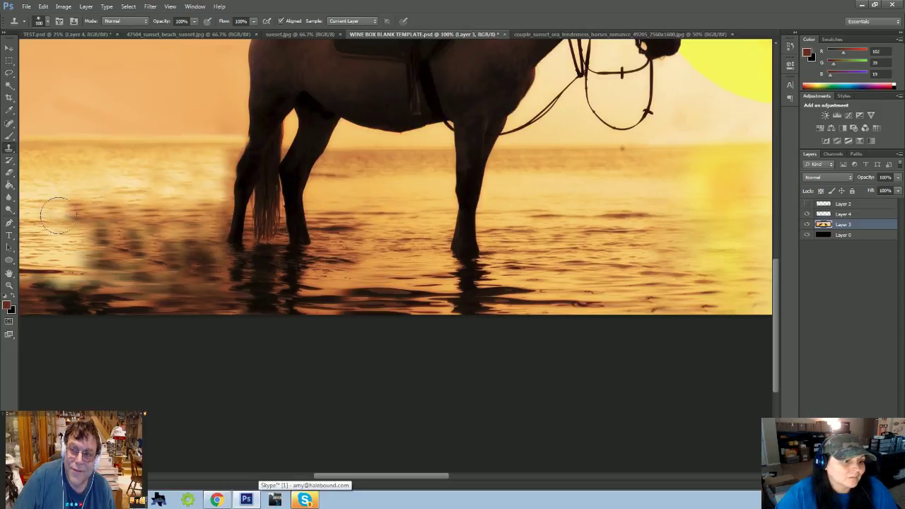
key(ctrl+minus)
key(ctrl+minus)
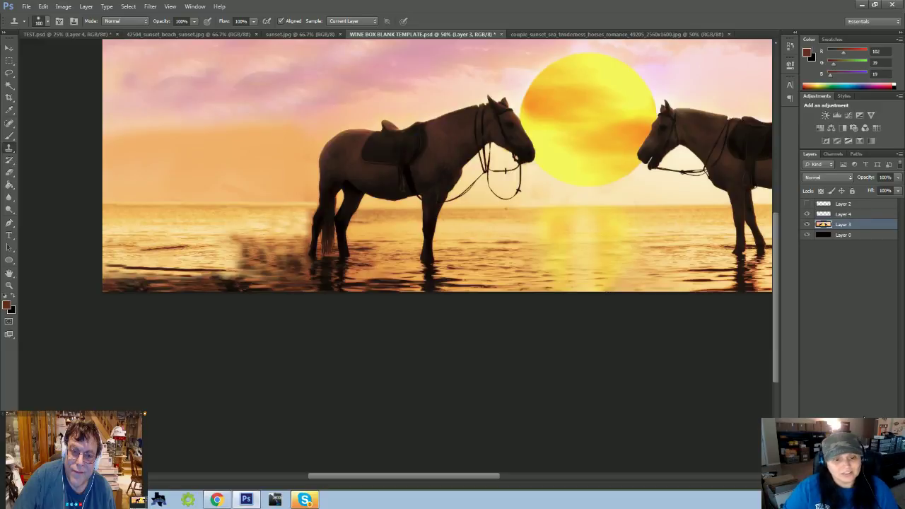
- Step back through the last eleven history states to revert recent cloning strokes in the dark water behind the left horse
click(44, 6)
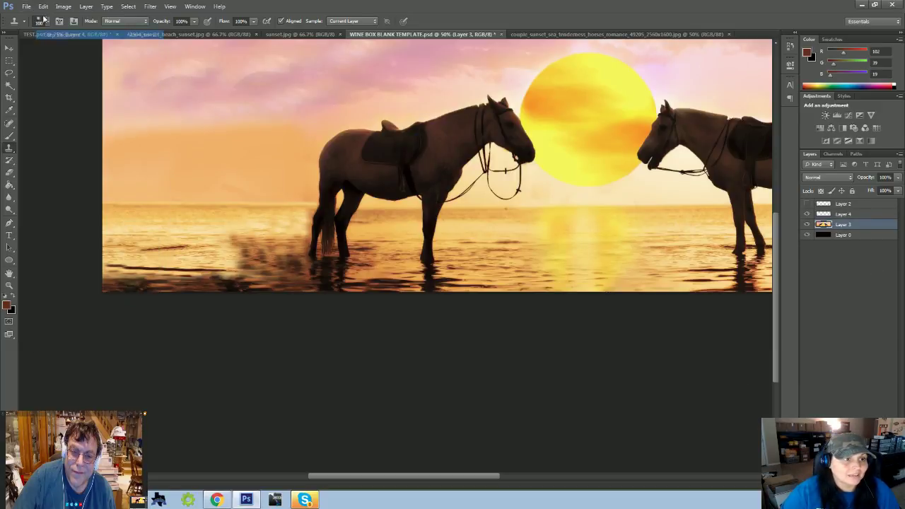
click(62, 34)
click(43, 6)
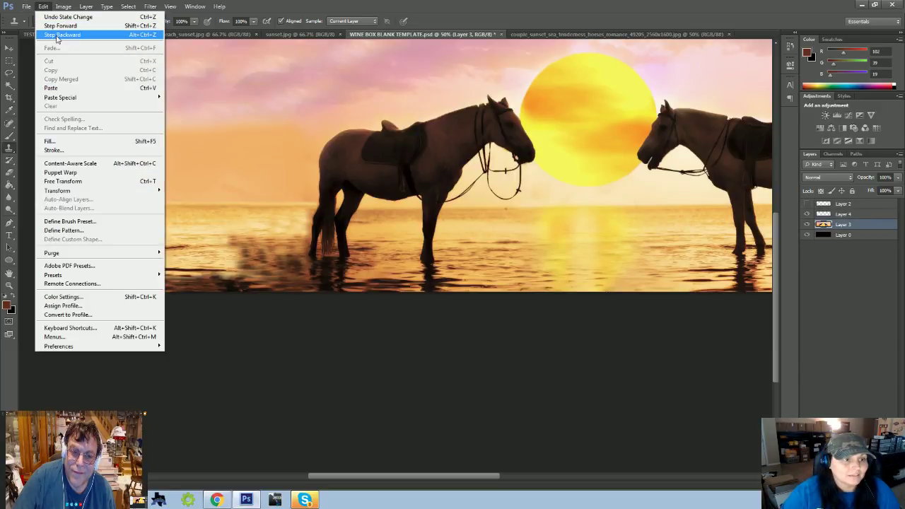
click(62, 34)
click(43, 7)
click(62, 34)
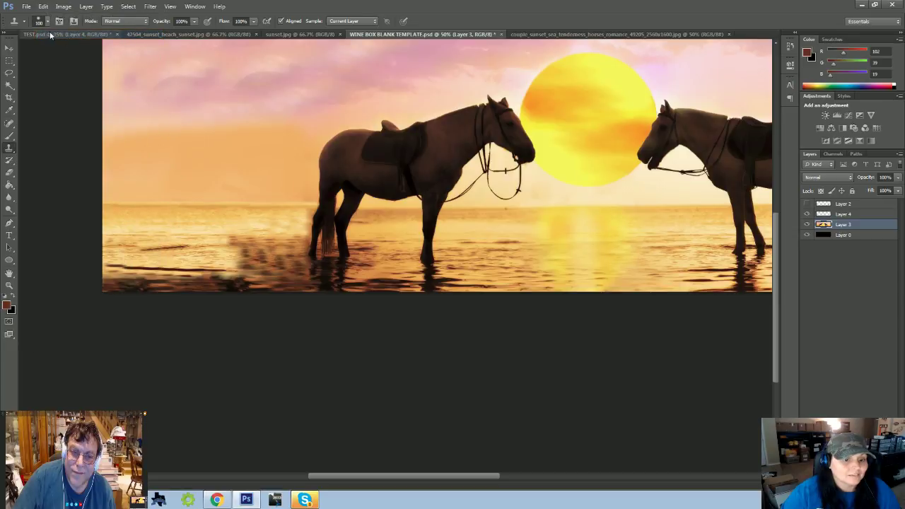
click(43, 7)
click(52, 34)
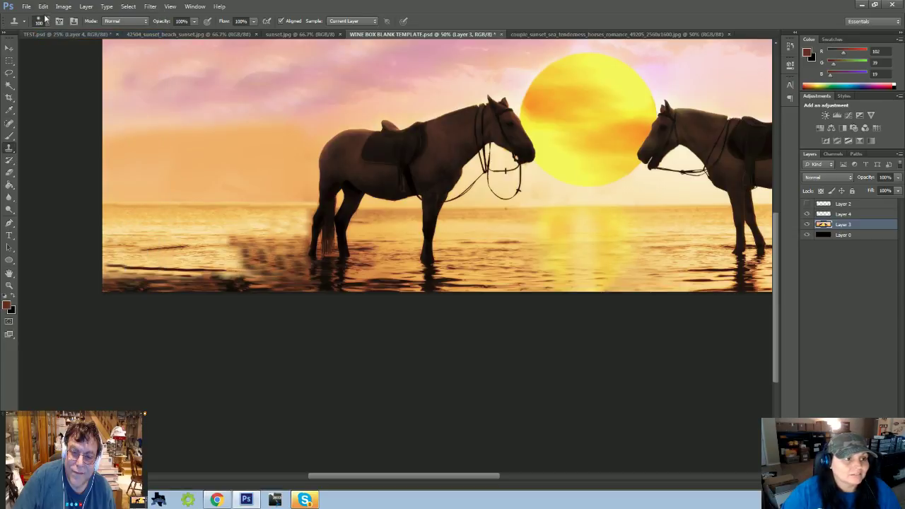
click(44, 6)
click(51, 35)
click(43, 6)
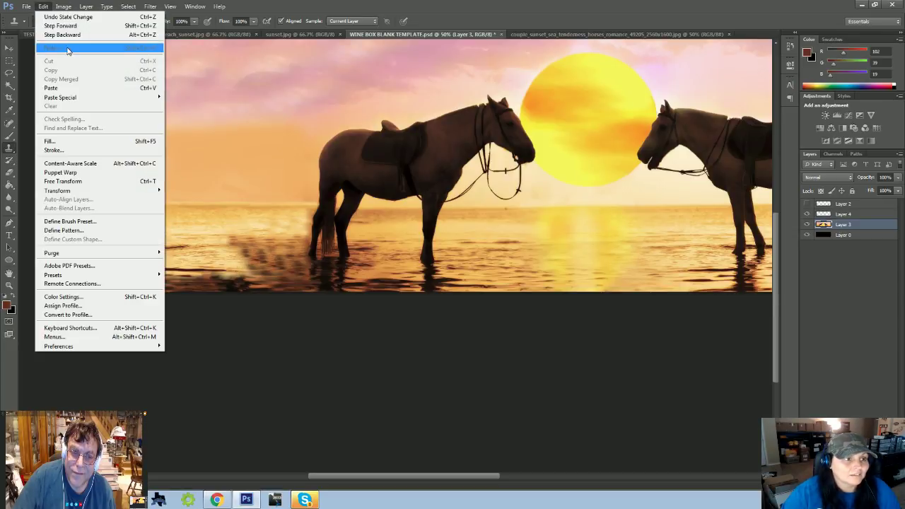
click(66, 35)
click(43, 7)
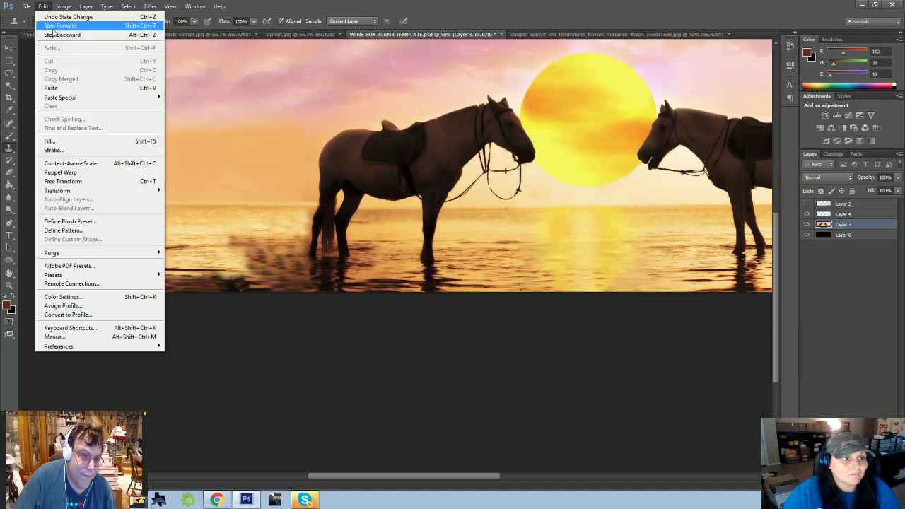
click(53, 35)
click(43, 6)
click(52, 34)
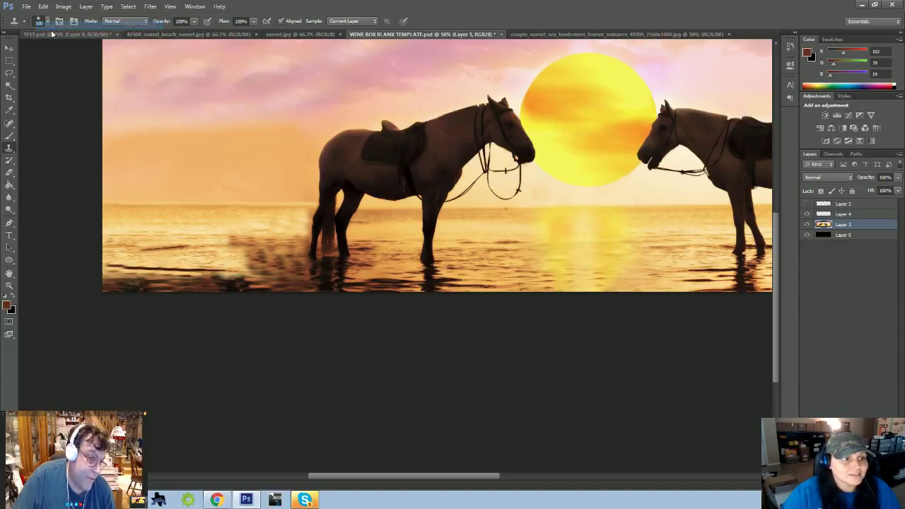
click(43, 7)
click(59, 34)
click(43, 6)
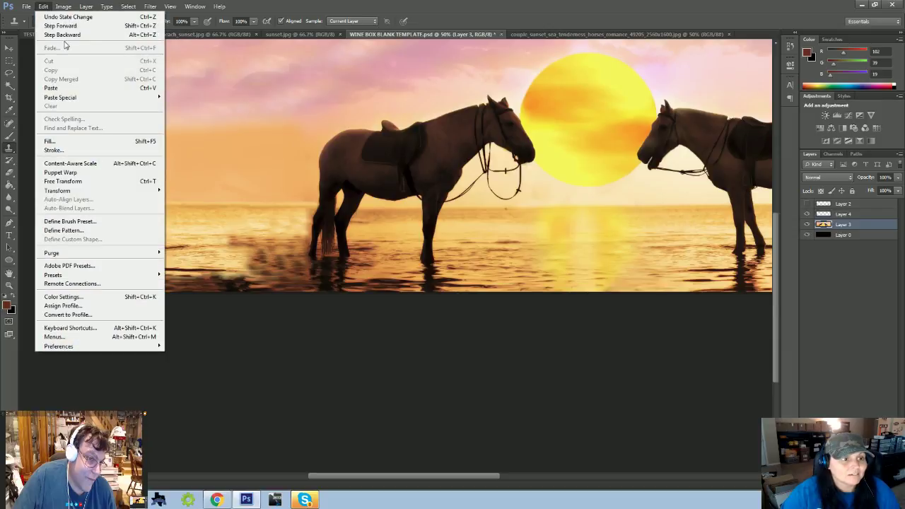
click(63, 34)
click(44, 6)
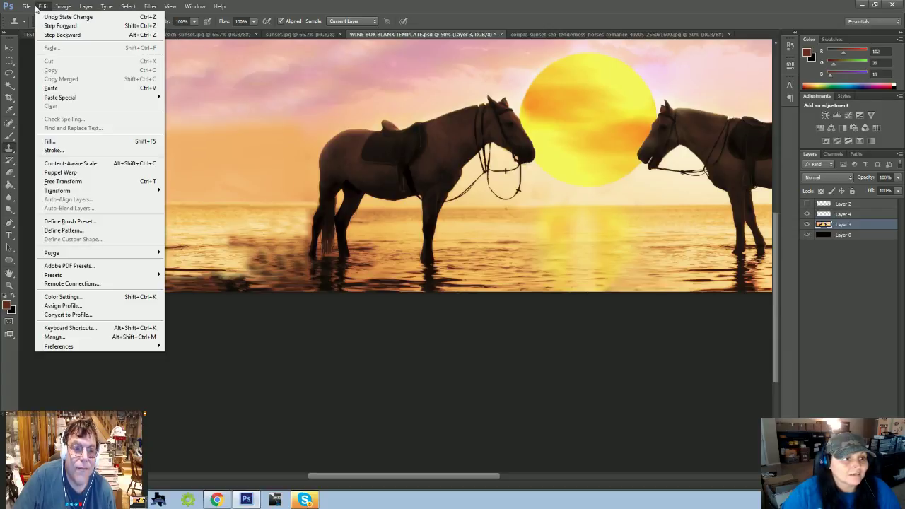
click(54, 36)
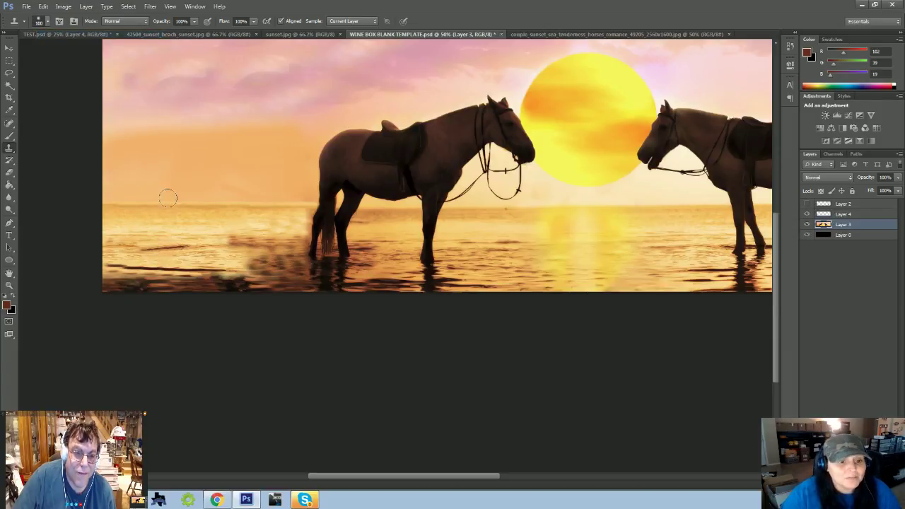
- Clone bright water sampled near the left shore area over the upper edge of the dark patch behind the left horse
alt+click(205, 241)
click(235, 244)
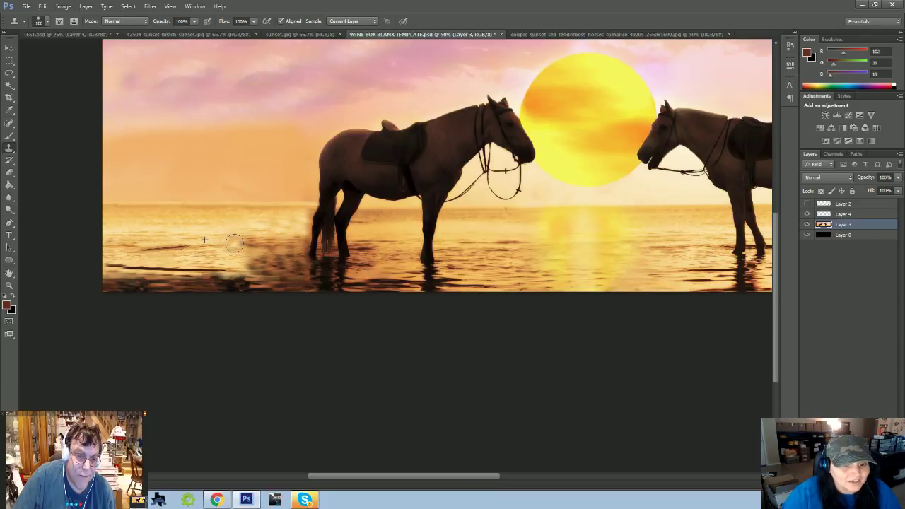
mouse_move(234, 244)
mouse_down()
mouse_move(285, 245)
mouse_move(244, 245)
mouse_move(240, 271)
mouse_move(215, 242)
mouse_move(256, 243)
mouse_up()
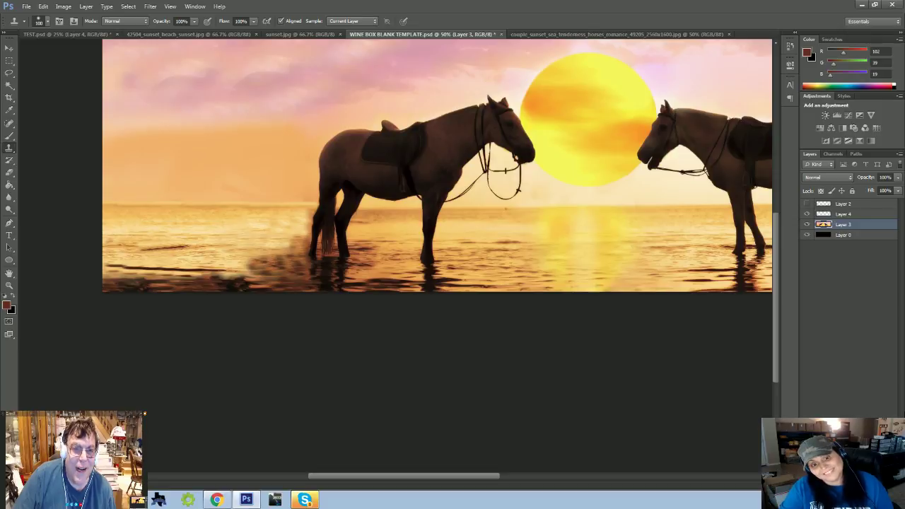
- Clone the horizon and water along the rear edge of the left horse's hind leg with a 40 px brush
scroll(396, 244, up, 2)
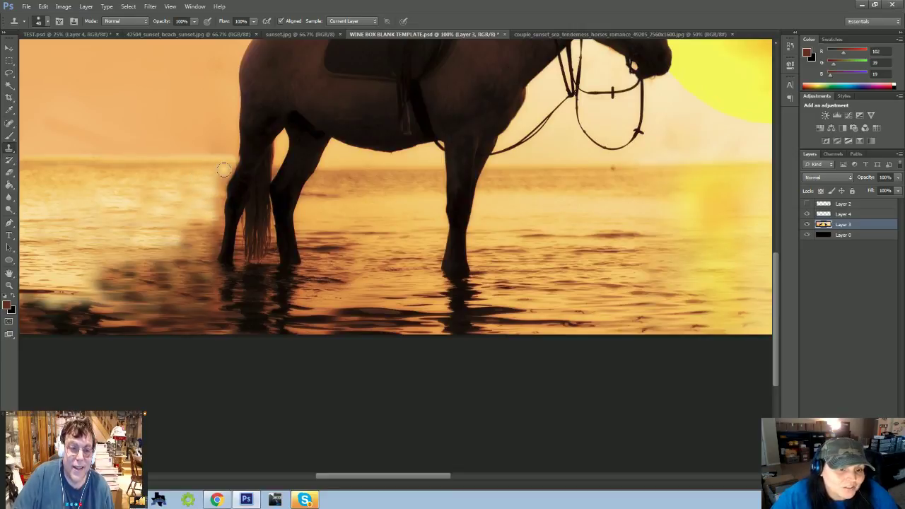
drag(225, 167, 213, 213)
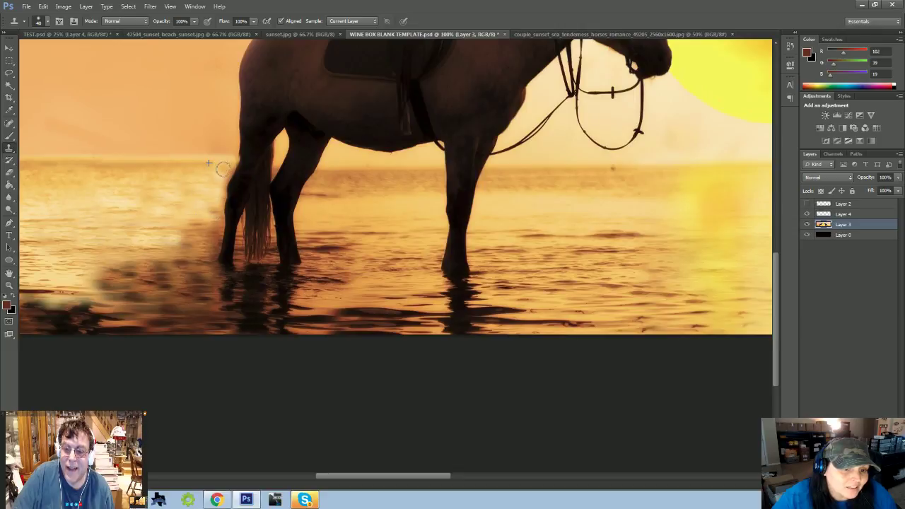
drag(222, 169, 216, 219)
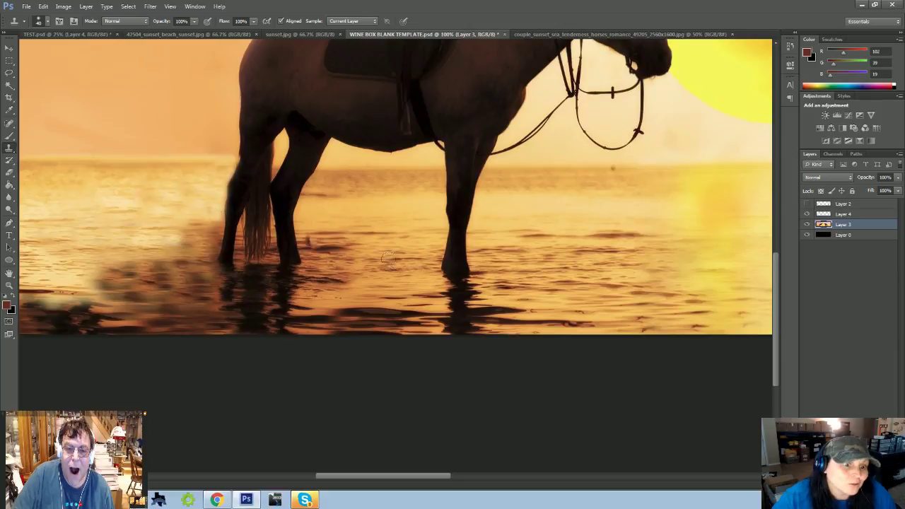
- Blur the water and horizon behind the left horse with an enlarged Blur brush at 100% strength
key(ctrl+minus)
key(ctrl+minus)
key(ctrl+minus)
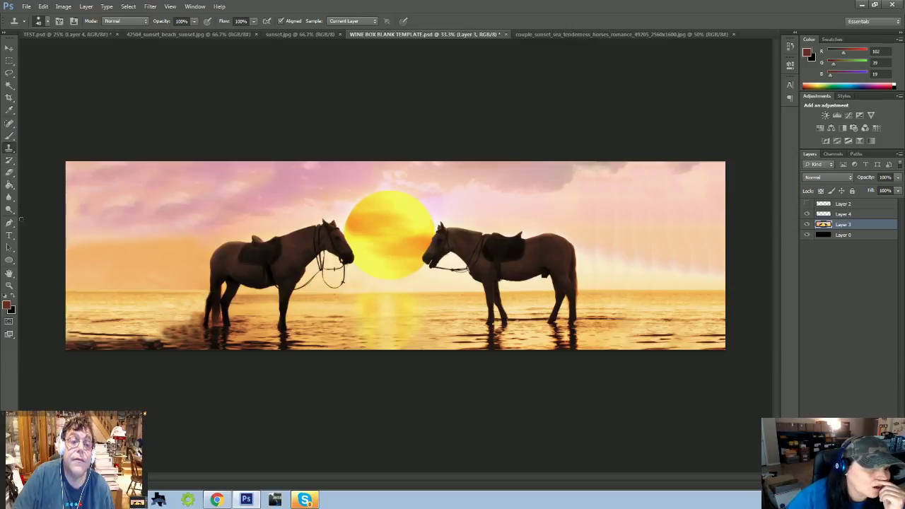
click(10, 197)
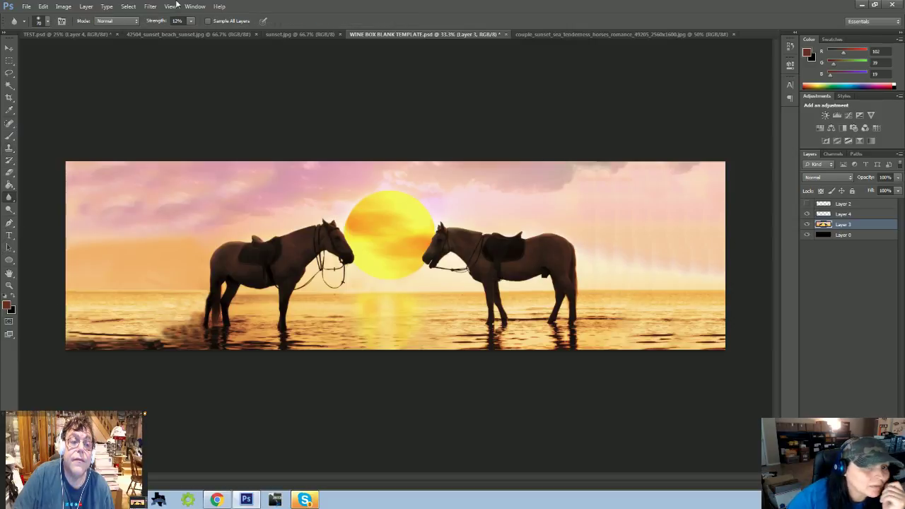
click(189, 22)
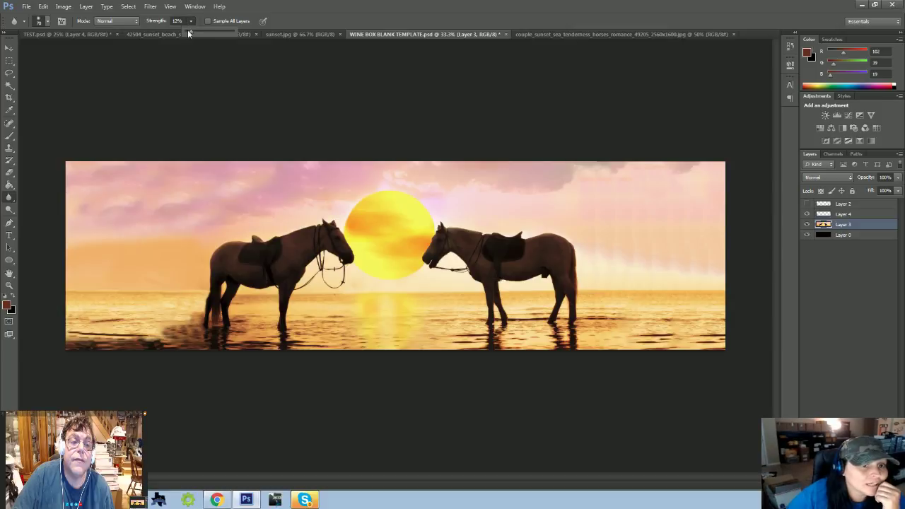
click(140, 326)
key(bracketright)
key(bracketright)
key(bracketright)
key(bracketright)
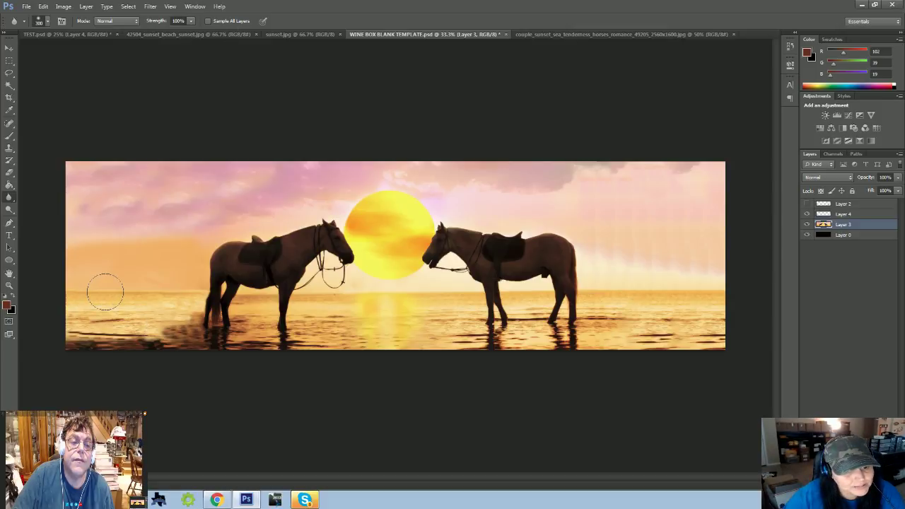
mouse_move(140, 312)
mouse_down()
mouse_move(132, 359)
mouse_move(81, 320)
mouse_move(111, 307)
mouse_move(78, 325)
mouse_move(170, 310)
mouse_move(180, 325)
mouse_move(175, 294)
mouse_move(60, 304)
mouse_up()
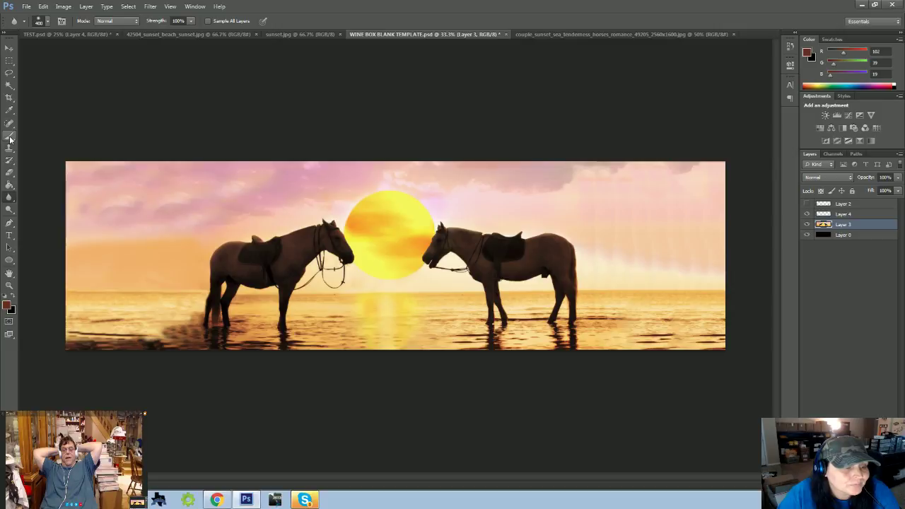
- Set the foreground color to the peach f9cca3 sampled from the sky behind the right horse
click(7, 306)
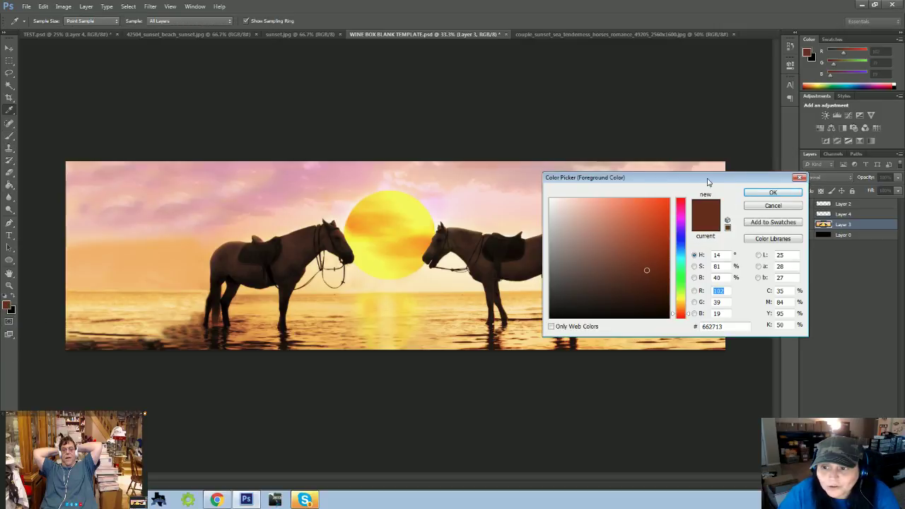
drag(707, 183, 328, 75)
click(655, 231)
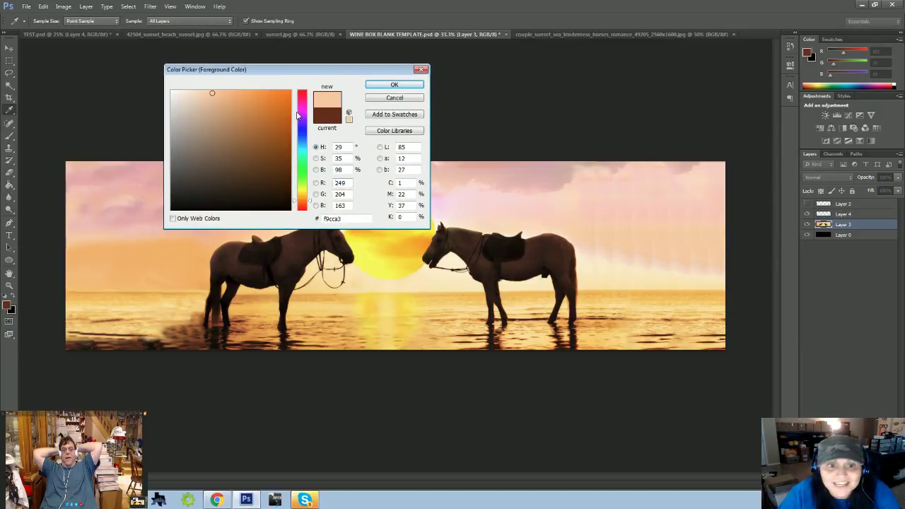
click(393, 85)
- Paint the banded sky behind the right horse in Overlay mode at 20% opacity with a 300 px brush
click(9, 136)
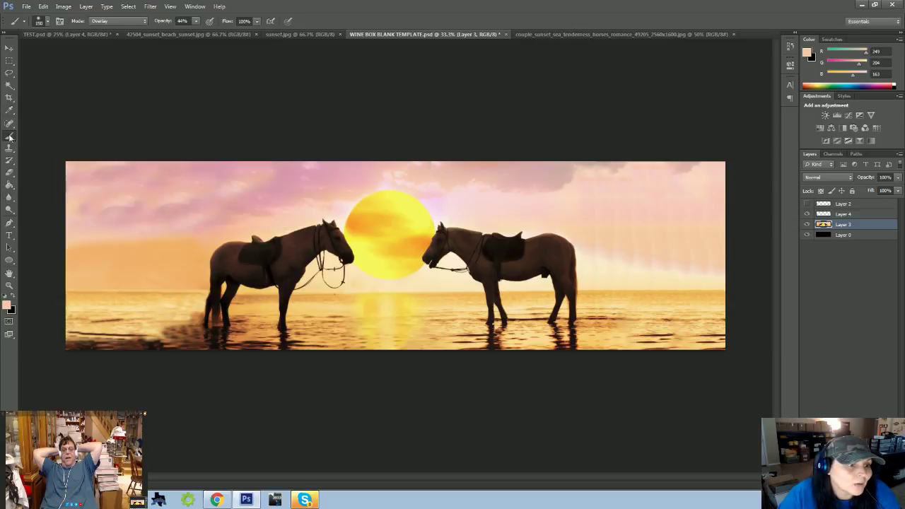
click(196, 21)
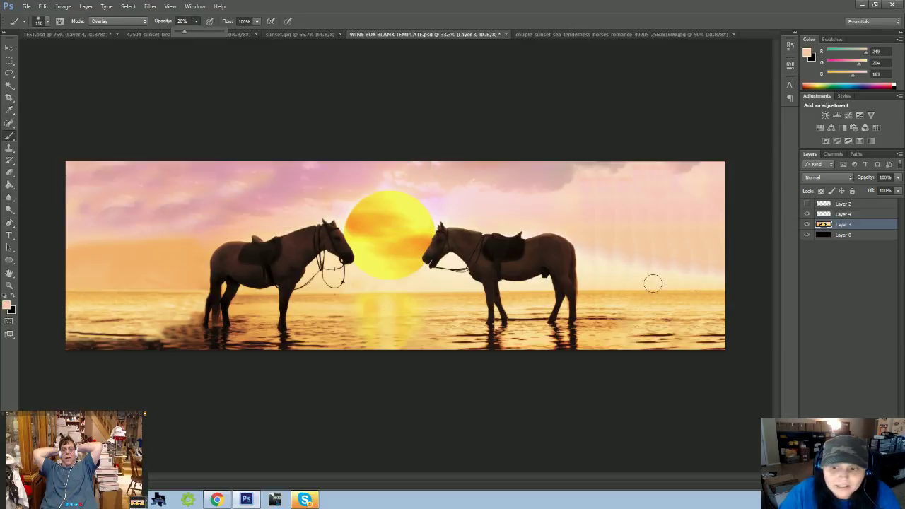
click(609, 260)
key(bracketright)
key(bracketright)
key(bracketright)
key(bracketright)
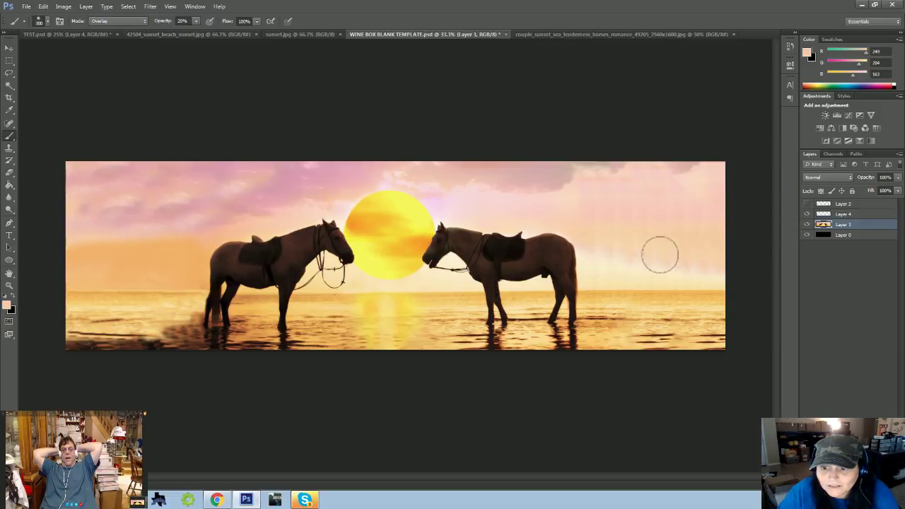
- Soften the remaining sky bands behind the right horse in Normal mode, using a sampled pink of RGB 252, 204, 187
click(132, 21)
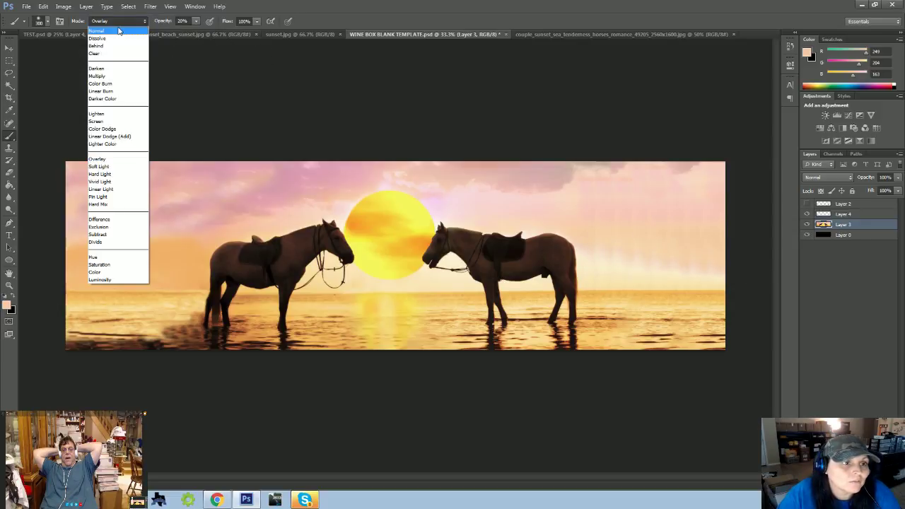
click(118, 30)
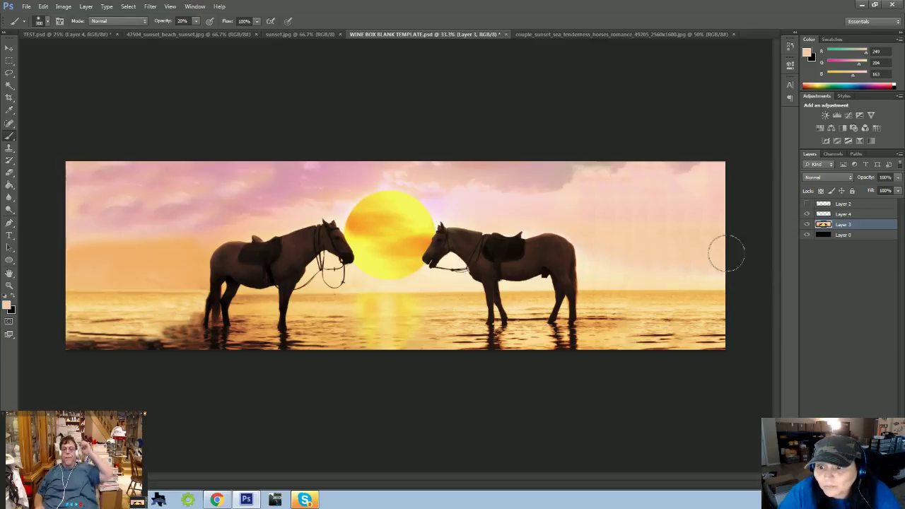
click(7, 306)
click(620, 204)
click(413, 85)
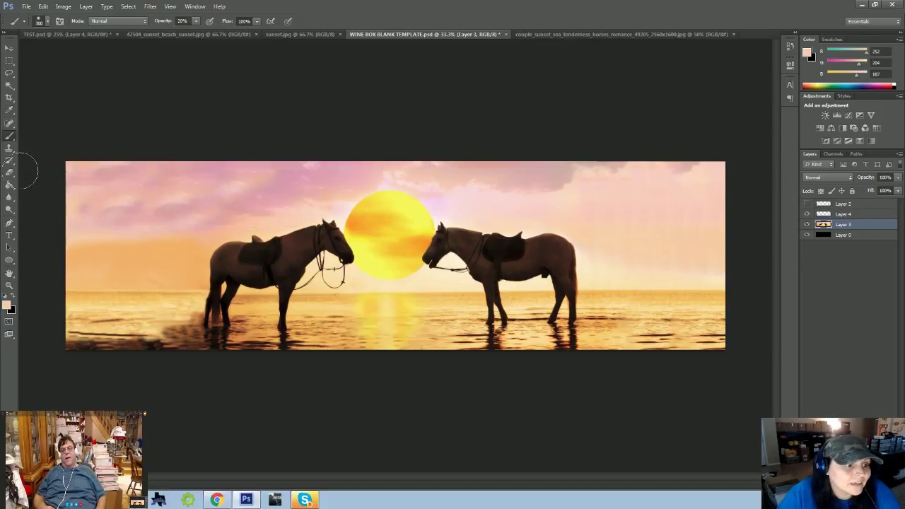
- Clone the gray-pink clouds across the upper sky behind the right horse to the image edge, using a 400 px Clone Stamp
click(9, 148)
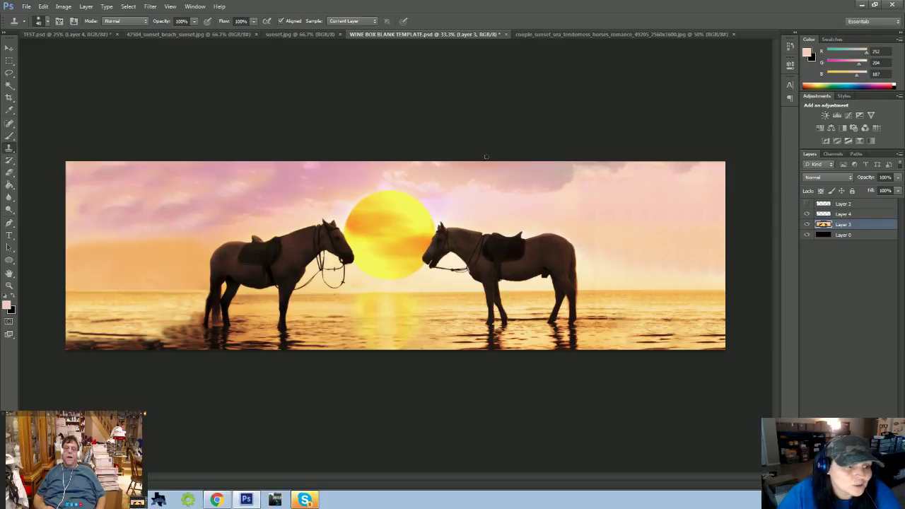
key(bracketright)
key(bracketright)
key(bracketright)
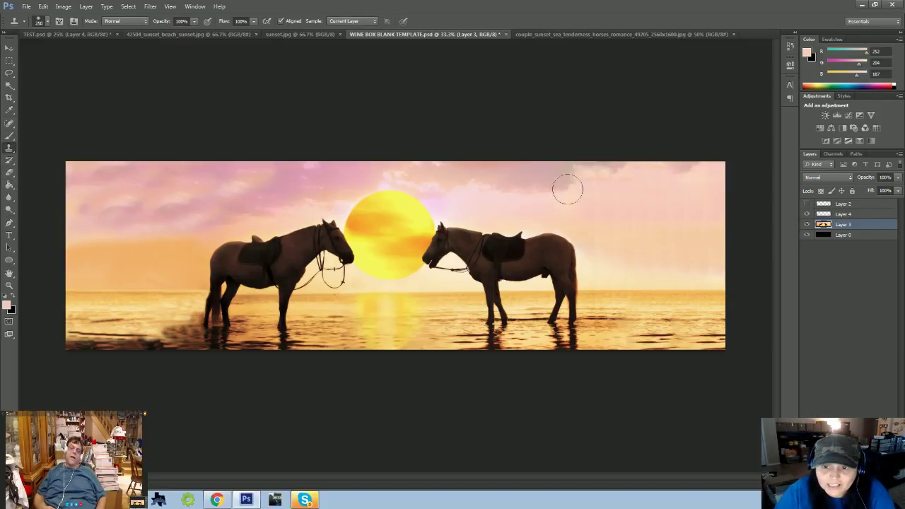
alt+click(531, 177)
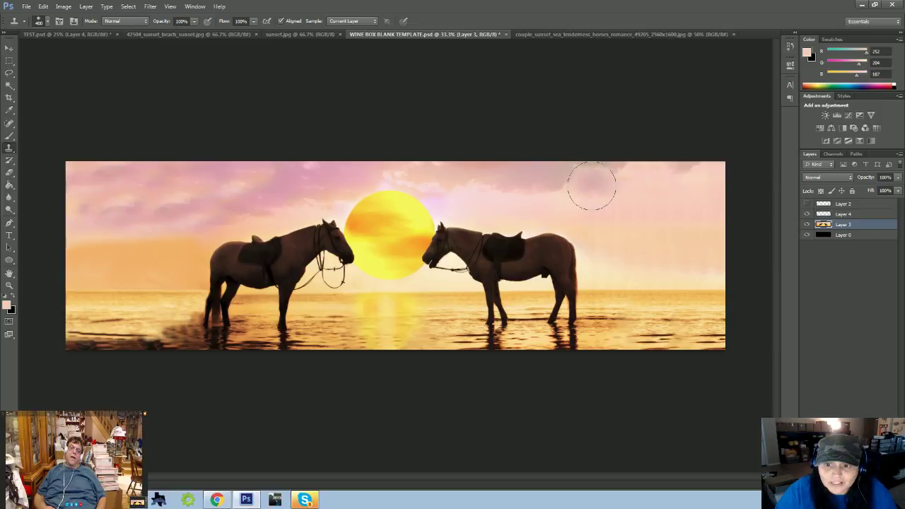
mouse_move(578, 184)
mouse_down()
mouse_move(633, 191)
mouse_move(625, 193)
mouse_move(640, 167)
mouse_move(630, 174)
mouse_move(703, 165)
mouse_move(649, 166)
mouse_up()
alt+click(650, 165)
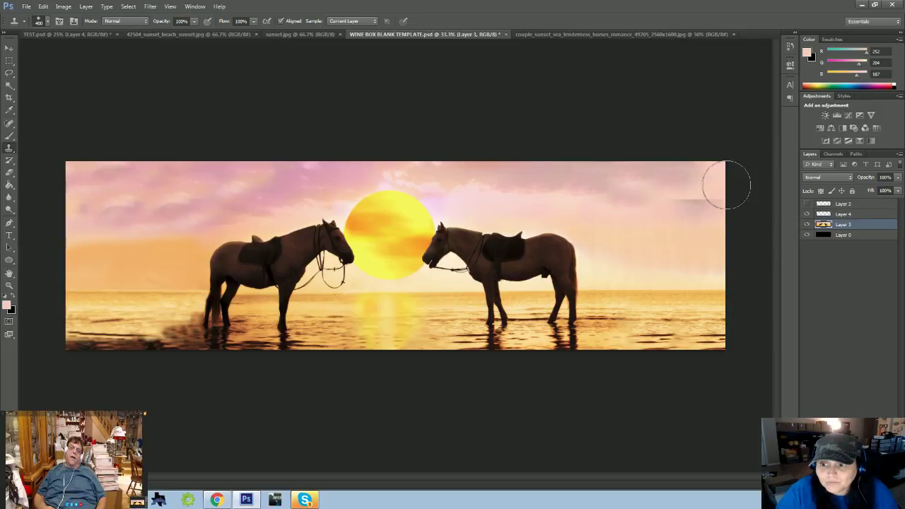
mouse_move(728, 183)
mouse_down()
mouse_move(642, 203)
mouse_move(638, 193)
mouse_move(698, 186)
mouse_up()
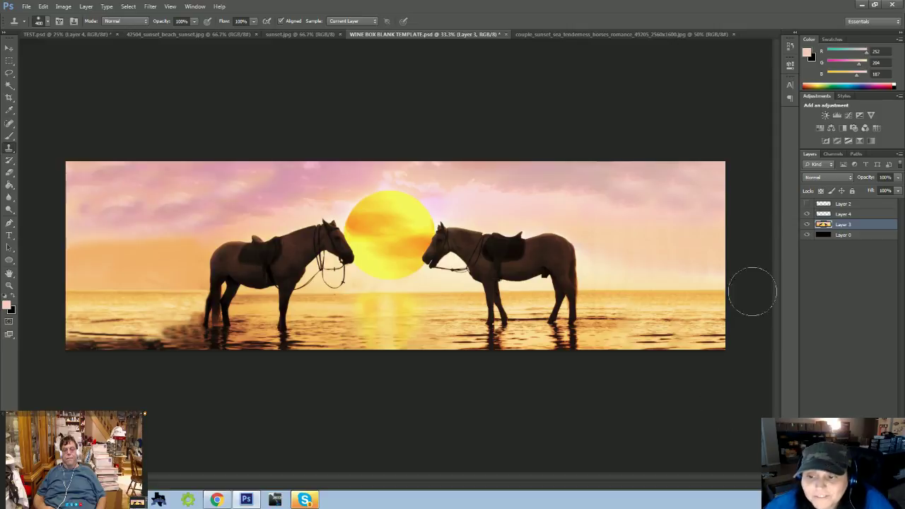
click(9, 197)
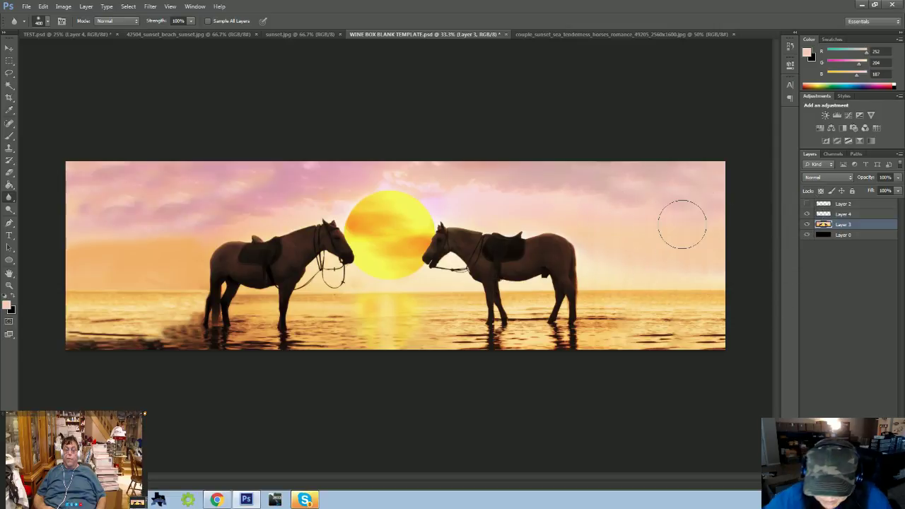
key(ctrl+plus)
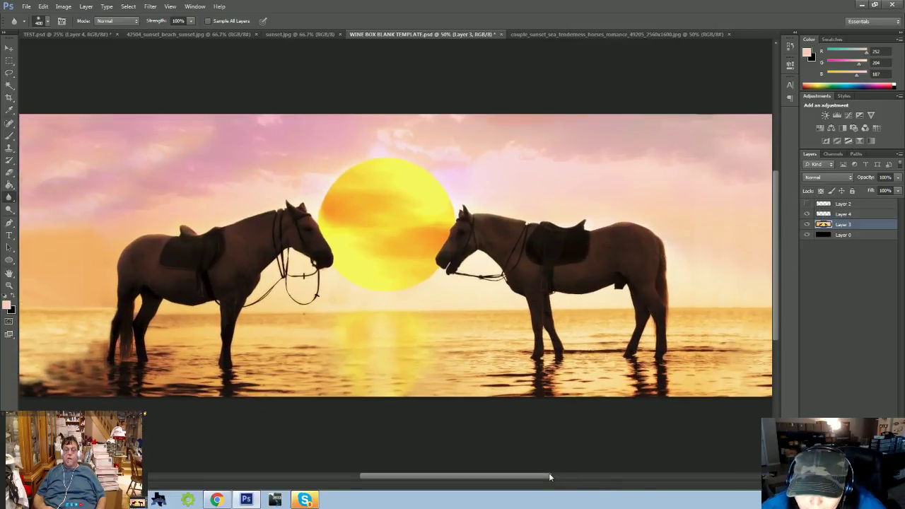
scroll(627, 460, right, 5)
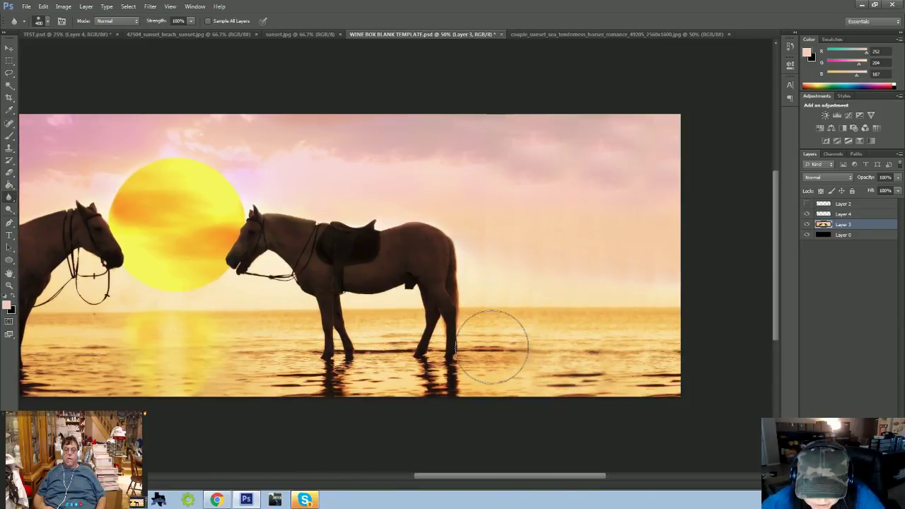
key(bracketleft)
key(bracketleft)
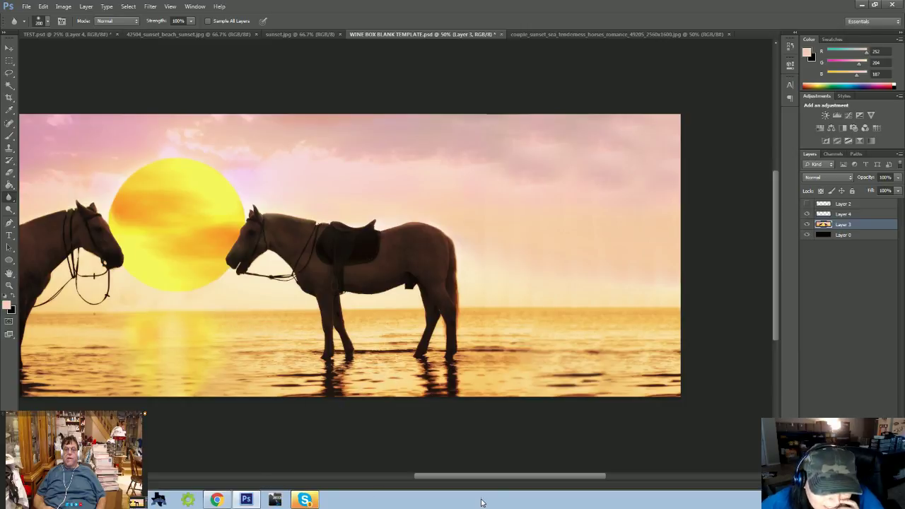
- Clone sampled sky from around the sun over the repeated cloud patches behind the left horse with a 400 px Clone Stamp
mouse_move(480, 475)
mouse_down()
mouse_move(217, 475)
mouse_move(356, 475)
mouse_up()
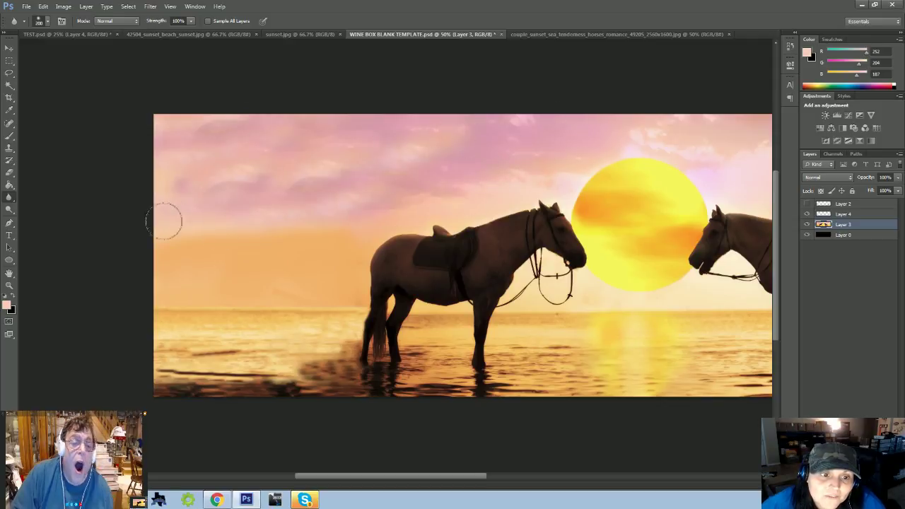
click(9, 147)
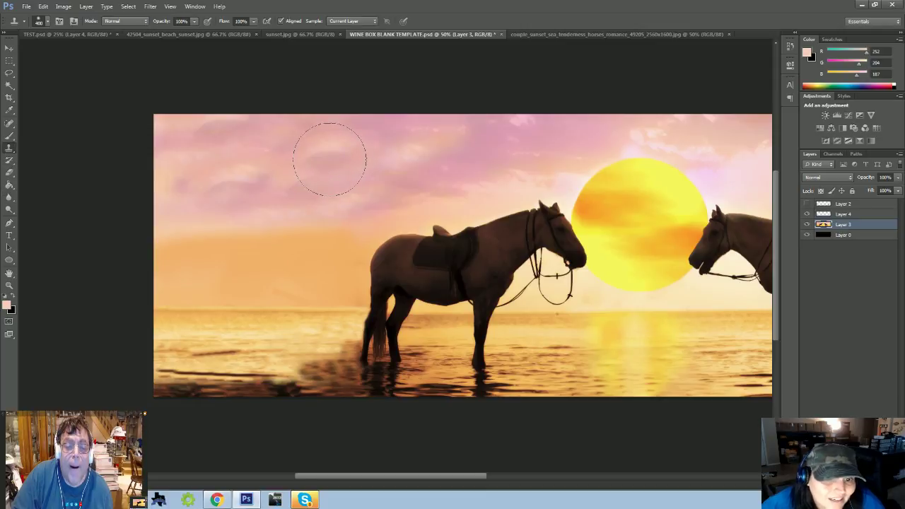
alt+click(535, 130)
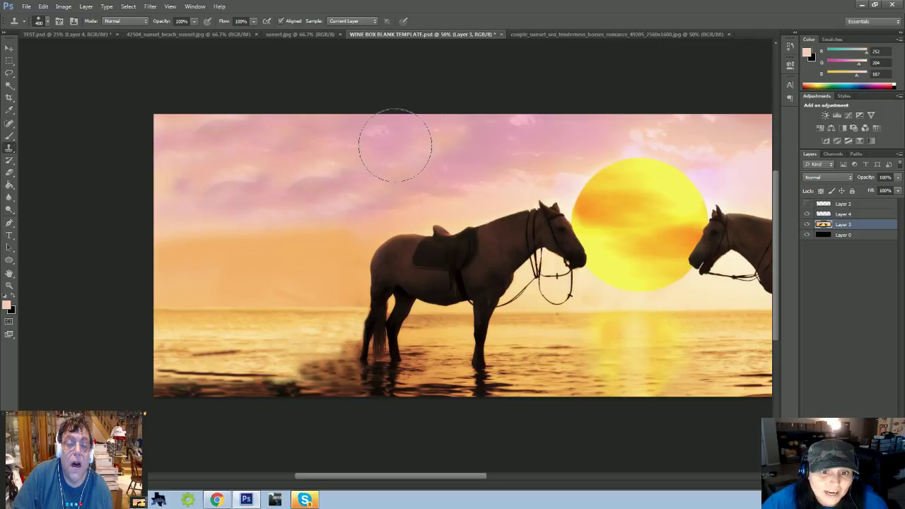
alt+click(713, 131)
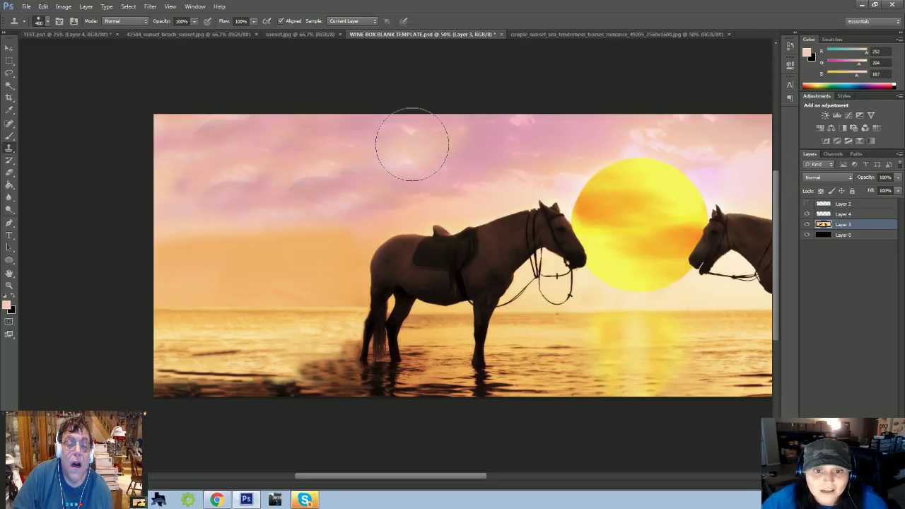
click(327, 141)
mouse_move(327, 142)
mouse_down()
mouse_move(268, 138)
mouse_move(283, 138)
mouse_move(259, 162)
mouse_up()
alt+click(387, 171)
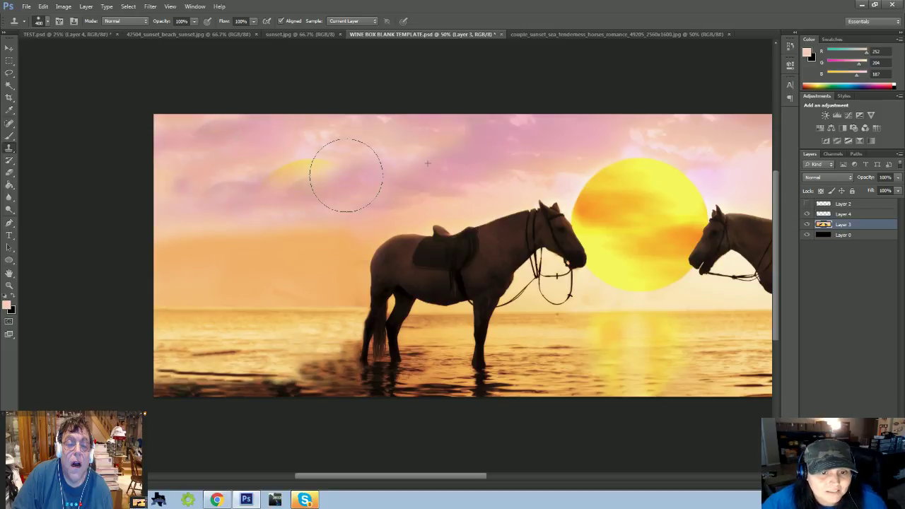
mouse_move(346, 176)
mouse_down()
mouse_move(301, 189)
mouse_move(290, 182)
mouse_move(312, 176)
mouse_move(255, 180)
mouse_move(475, 290)
mouse_move(306, 213)
mouse_up()
key(ctrl+z)
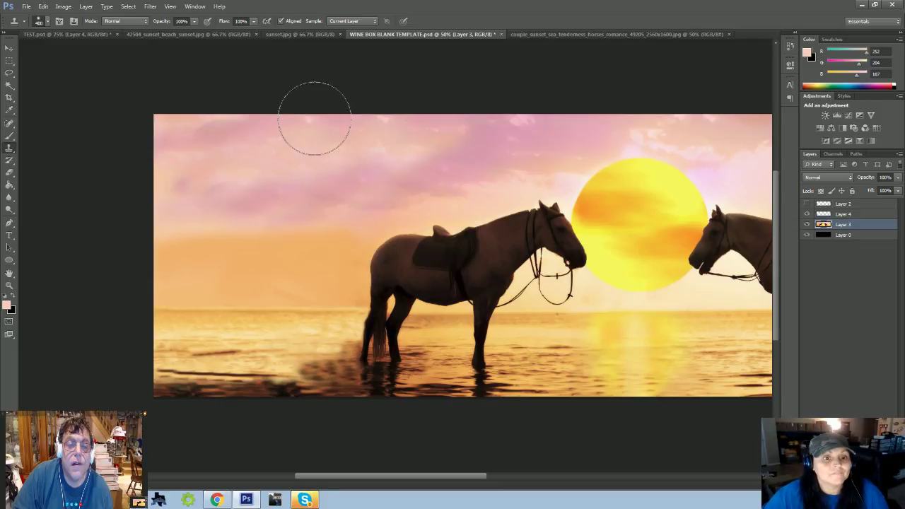
- Clone more pink cloud texture along the upper sky above the left horse's back
key(ctrl+minus)
key(ctrl+minus)
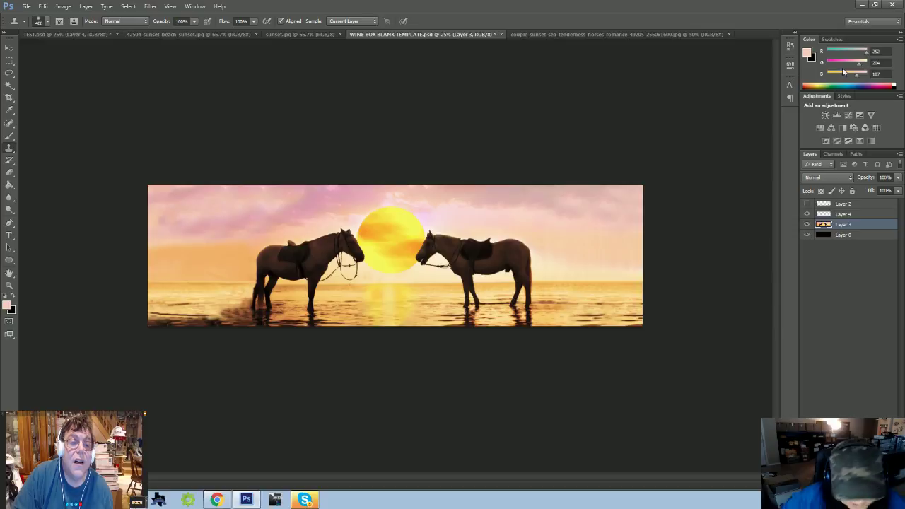
key(ctrl+plus)
key(ctrl+plus)
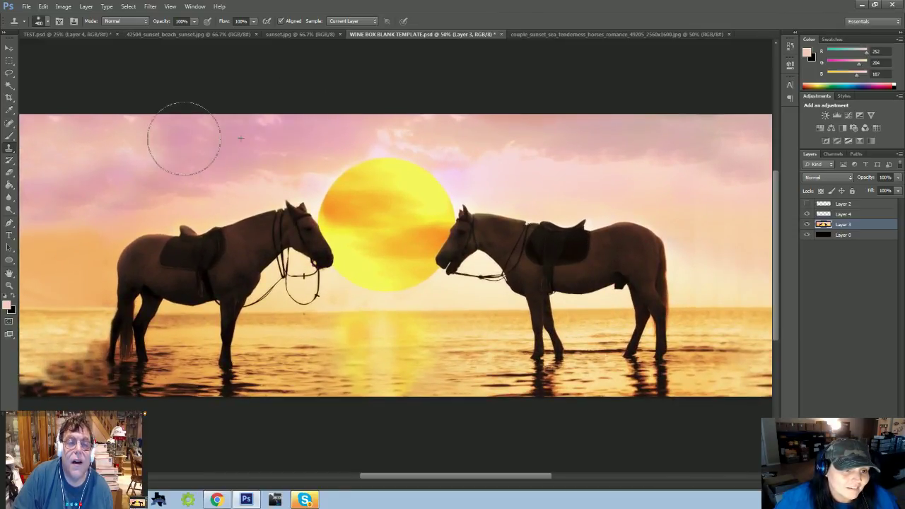
drag(182, 142, 142, 128)
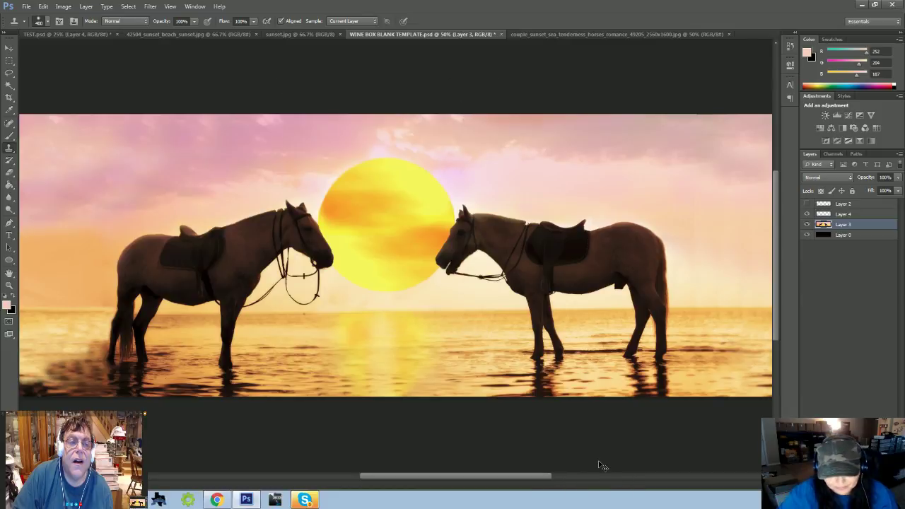
key(ctrl+minus)
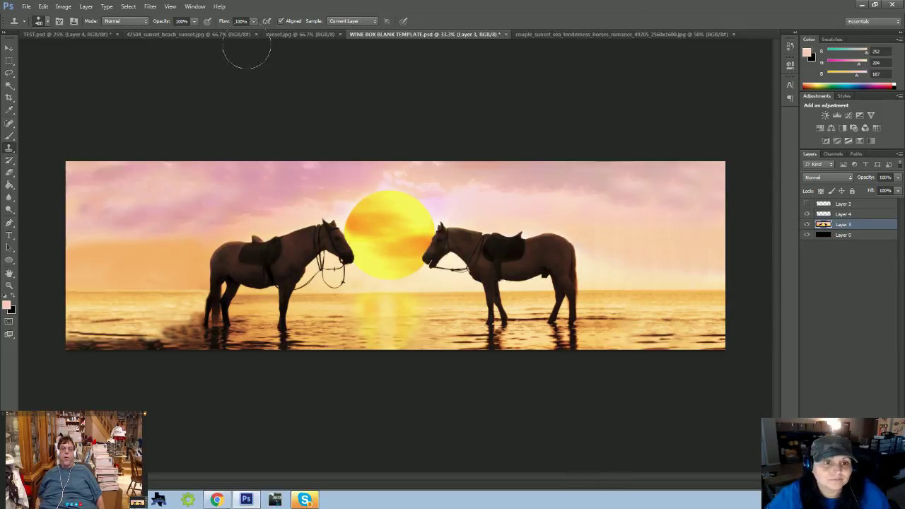
- Close the source images sunset.jpg, couple_sunset_sea_tenderness_horses_romance_49205_2560x1600.jpg and 42504_sunset_beach_sunset.jpg, keeping TEST.psd and the wine box template open
click(298, 34)
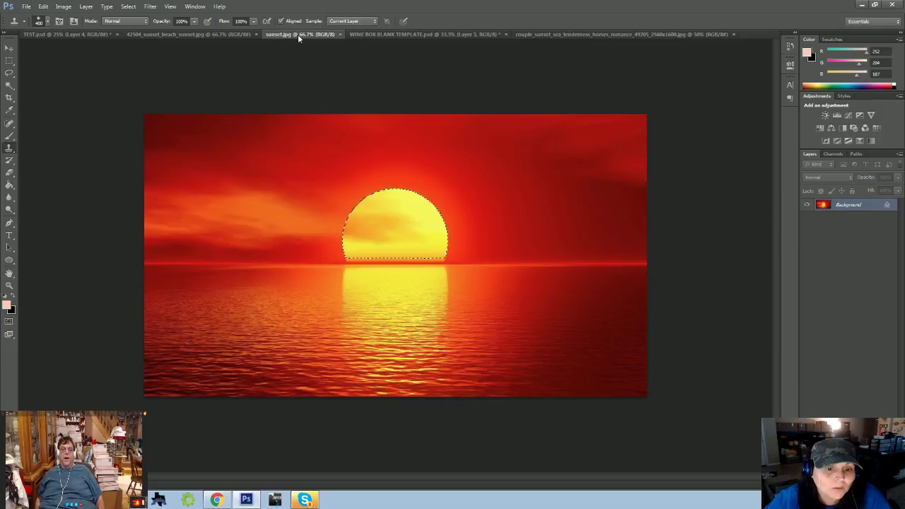
click(340, 34)
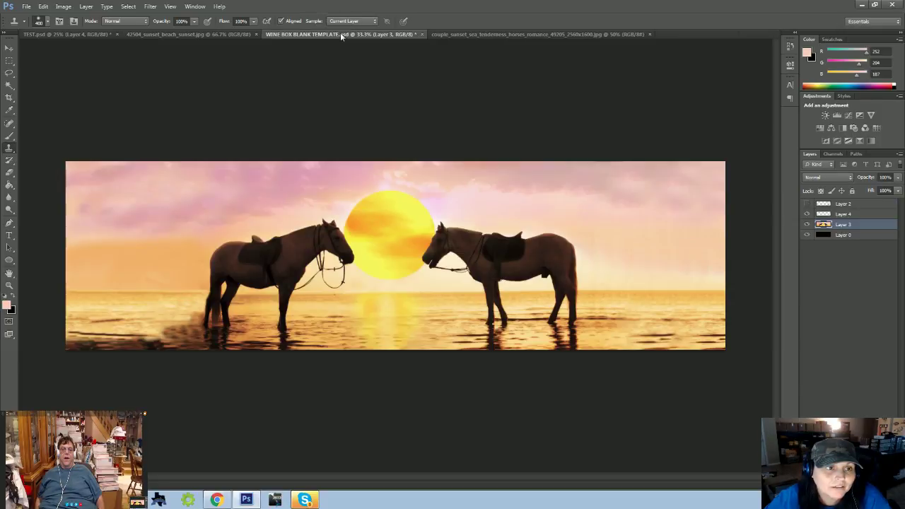
click(461, 33)
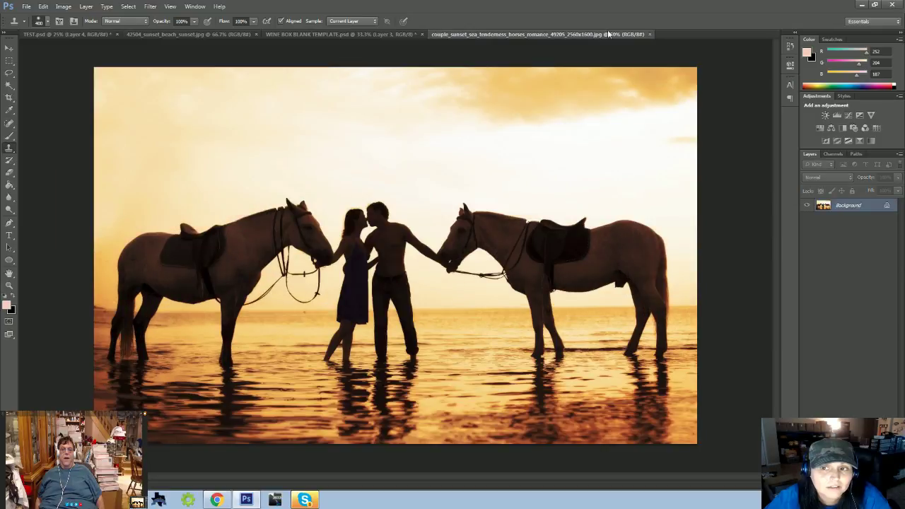
click(649, 34)
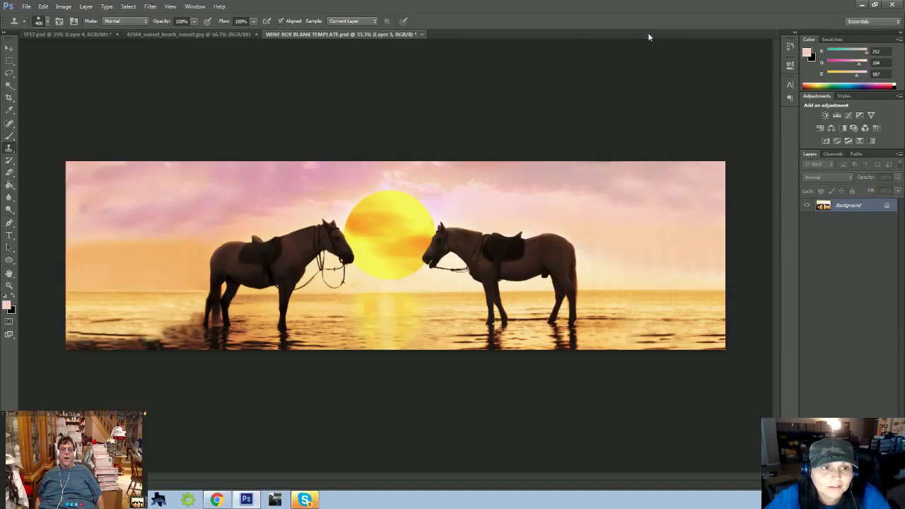
click(64, 34)
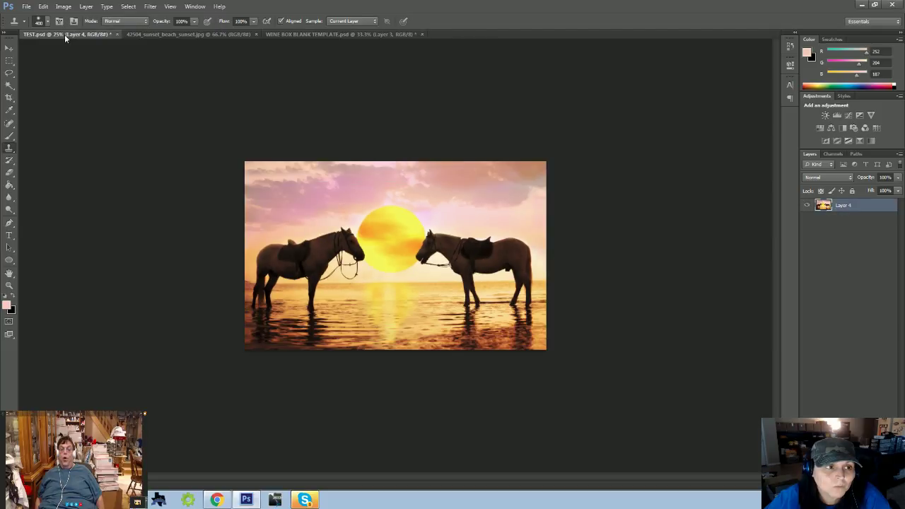
click(163, 34)
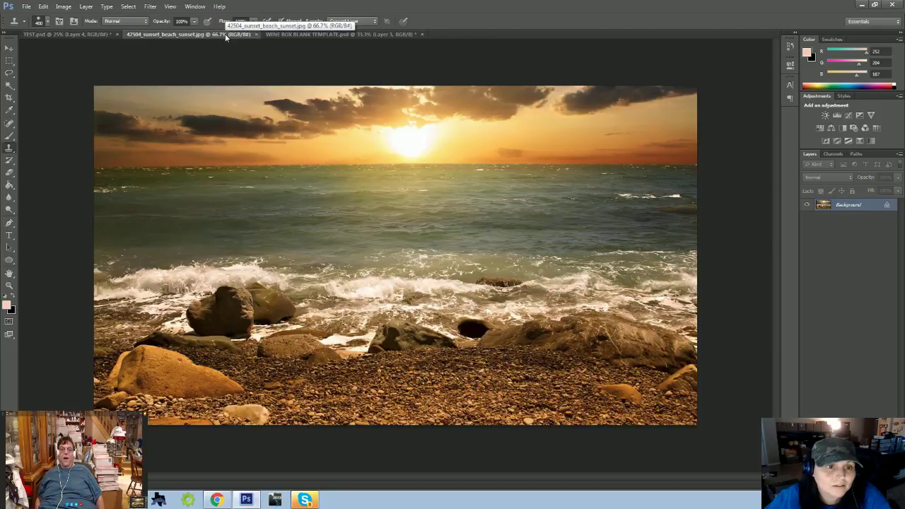
click(256, 34)
- Open HORSES WINE BOX.jpg from the Desktop and compare it with the wine box template
click(24, 7)
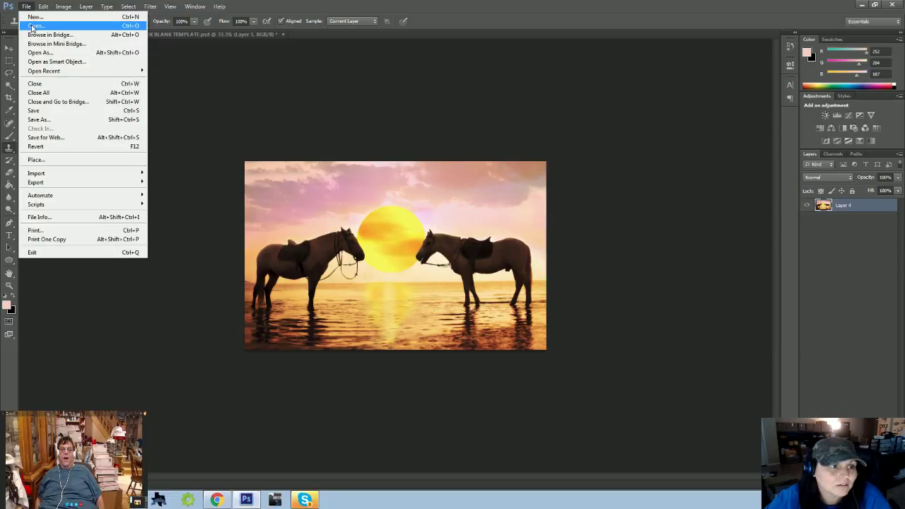
click(34, 25)
drag(619, 222, 614, 333)
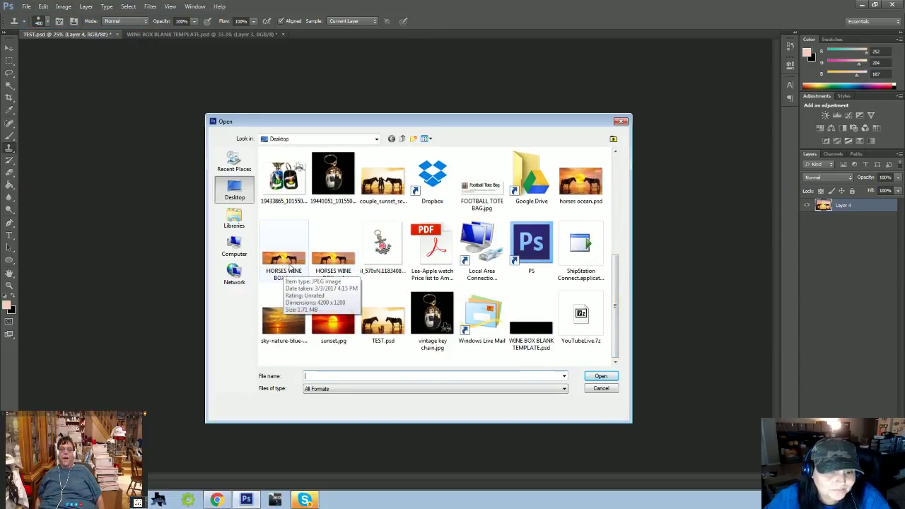
double_click(283, 256)
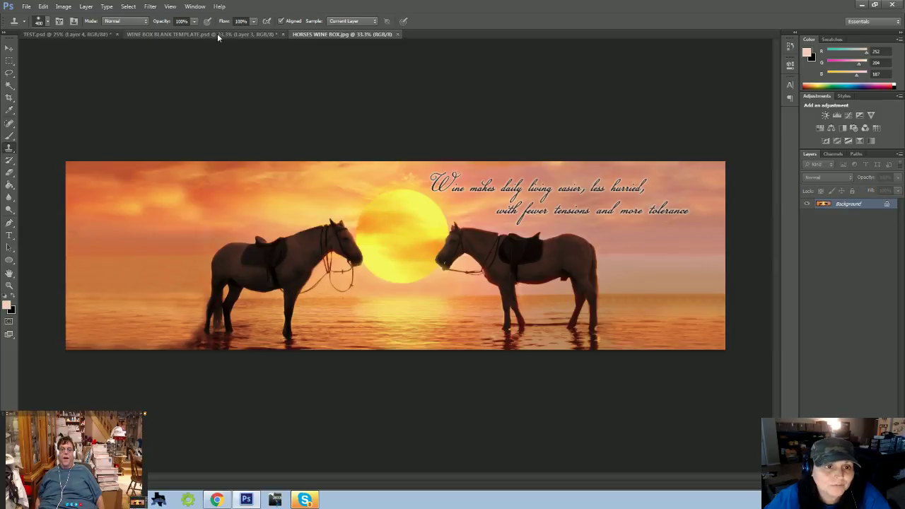
click(217, 33)
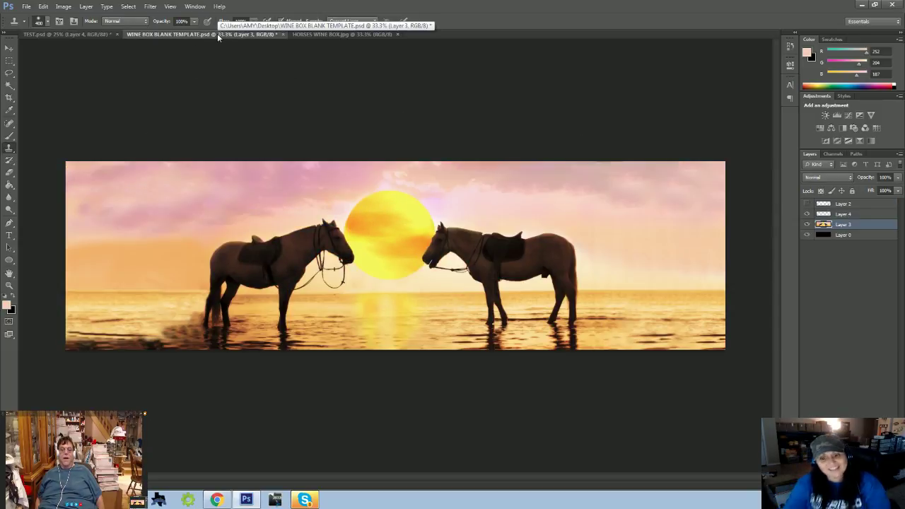
click(326, 35)
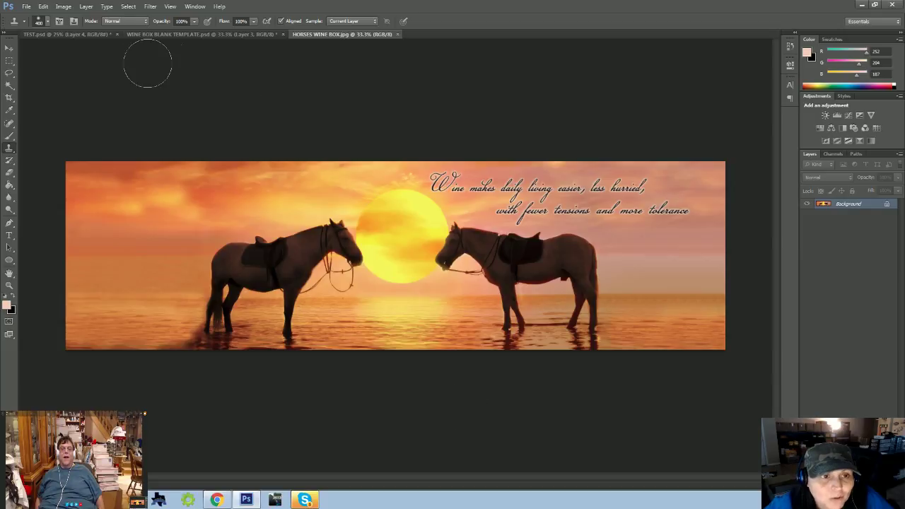
click(199, 35)
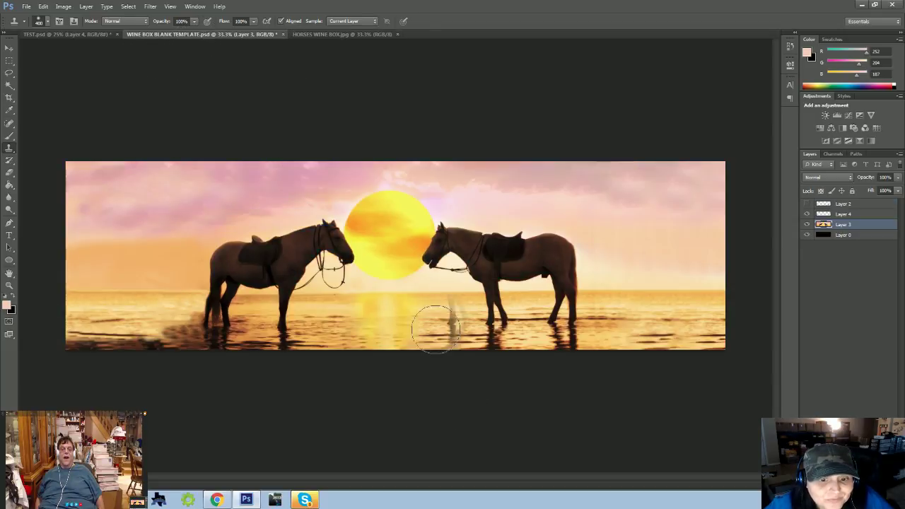
- Clone the sun's water reflection from HORSES WINE BOX.jpg onto Layer 3 of the template, below the sun
click(333, 34)
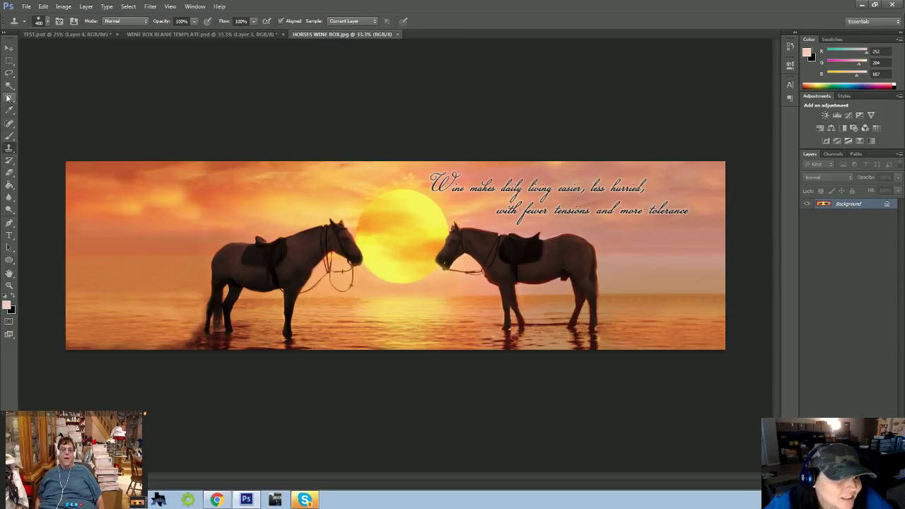
alt+click(405, 336)
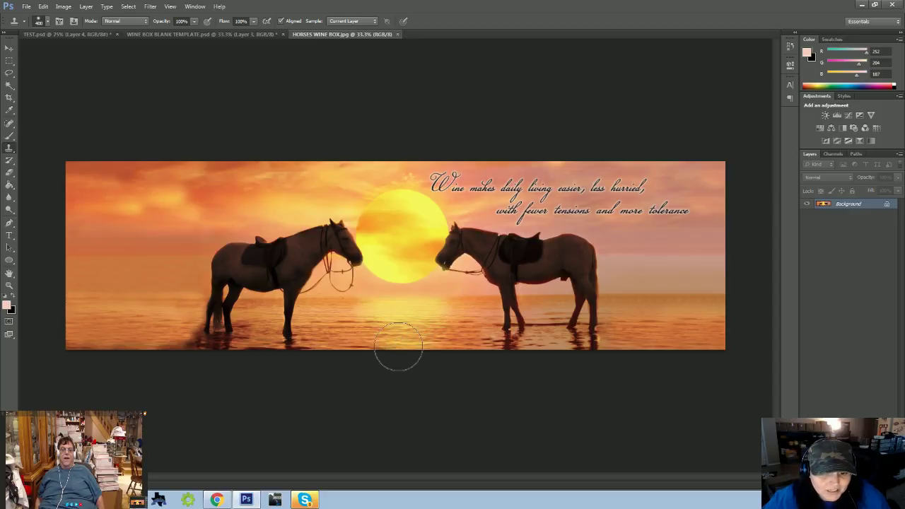
click(190, 34)
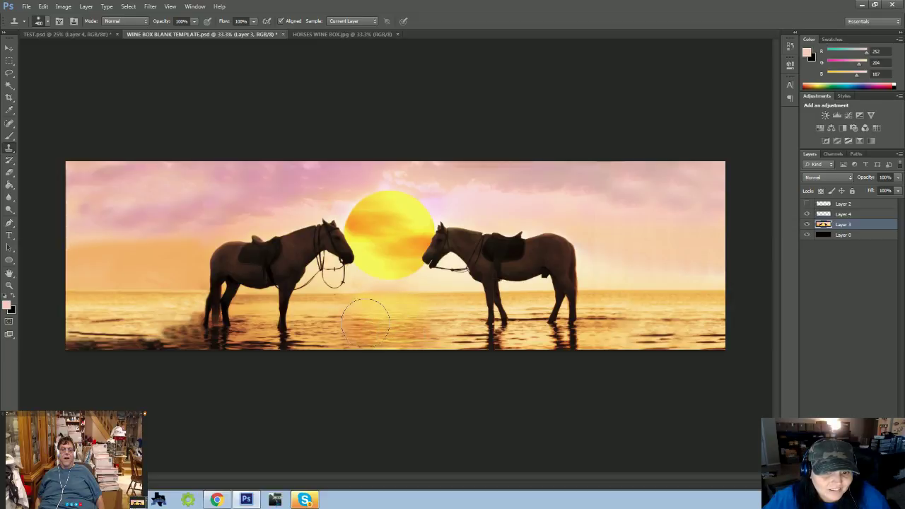
mouse_move(395, 343)
mouse_down()
mouse_move(416, 325)
mouse_move(402, 345)
mouse_up()
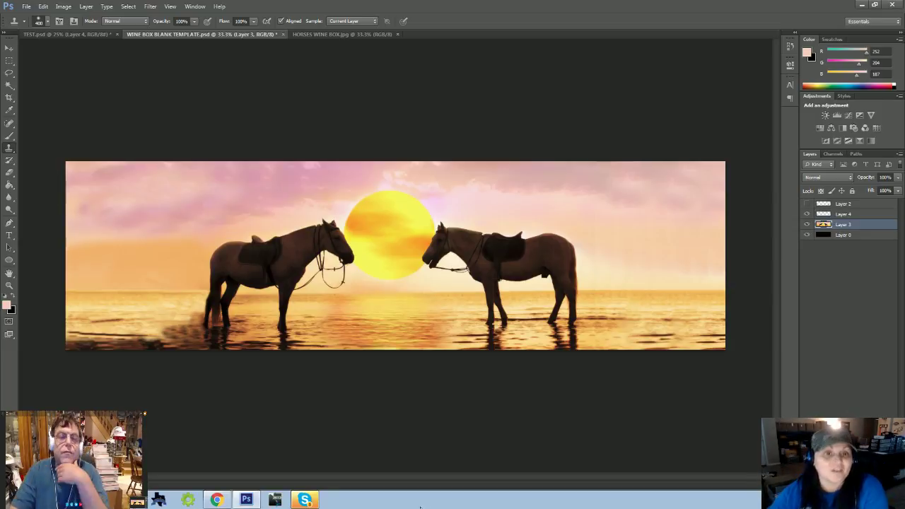
- Try cloning the orange clouds from HORSES WINE BOX.jpg onto the upper sky behind the left horse, and undo the stroke
click(305, 34)
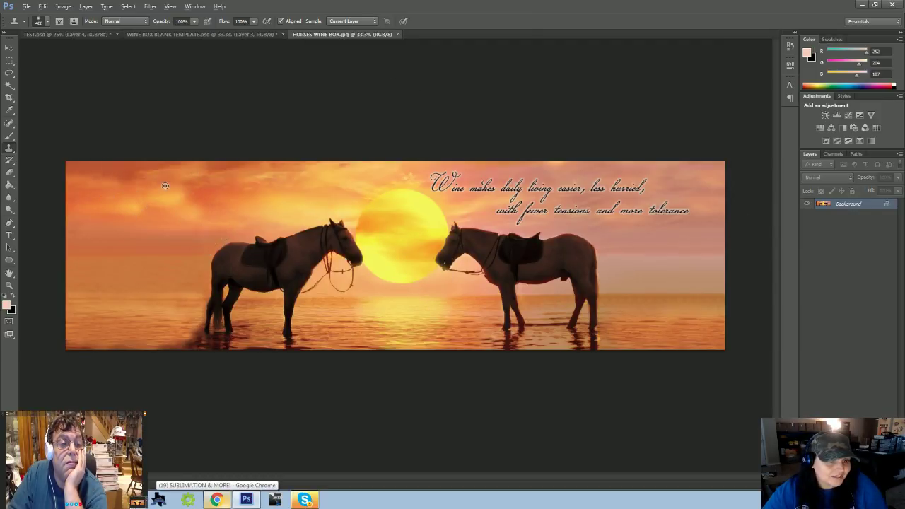
click(148, 35)
mouse_move(81, 177)
mouse_down()
mouse_move(172, 170)
mouse_move(83, 198)
mouse_move(66, 234)
mouse_move(82, 177)
mouse_move(68, 215)
mouse_move(180, 198)
mouse_move(138, 198)
mouse_move(158, 192)
mouse_move(194, 199)
mouse_up()
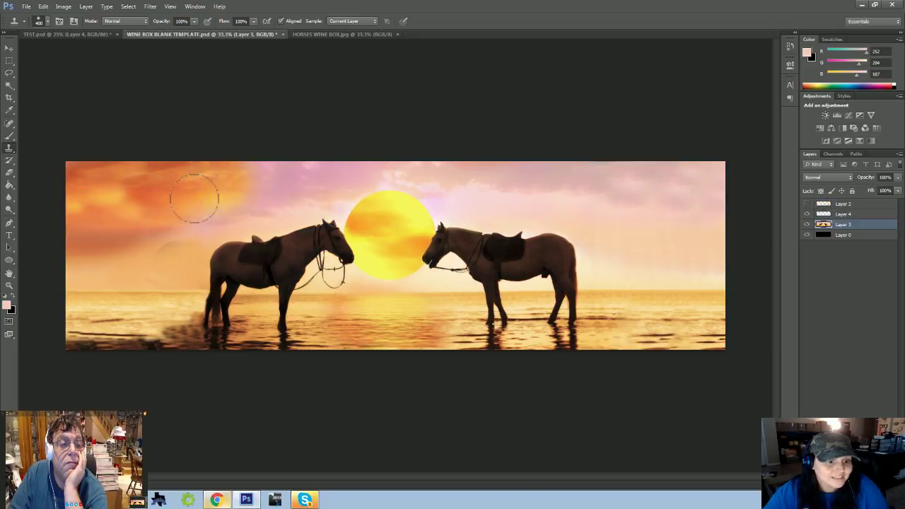
click(44, 6)
click(60, 31)
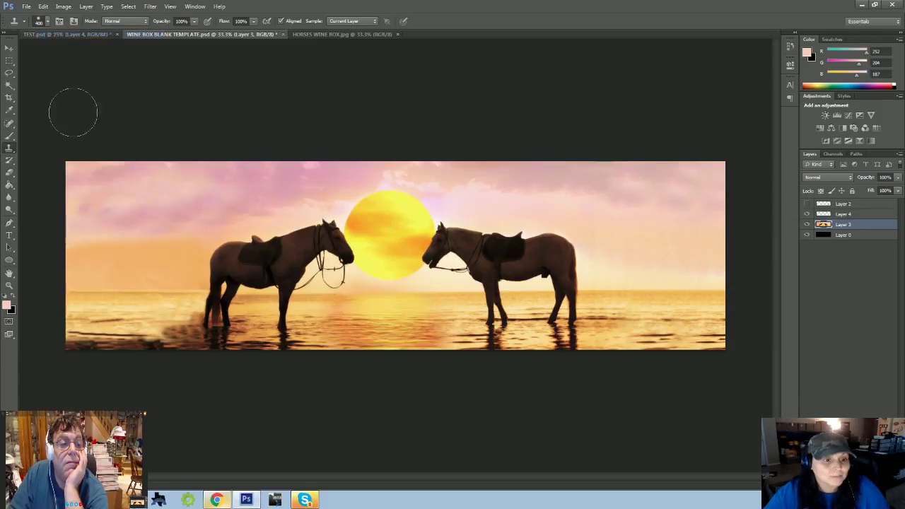
- Try cloning orange clouds from HORSES WINE BOX.jpg across the template's sky, from the left edge towards the sun on Layer 3
click(319, 34)
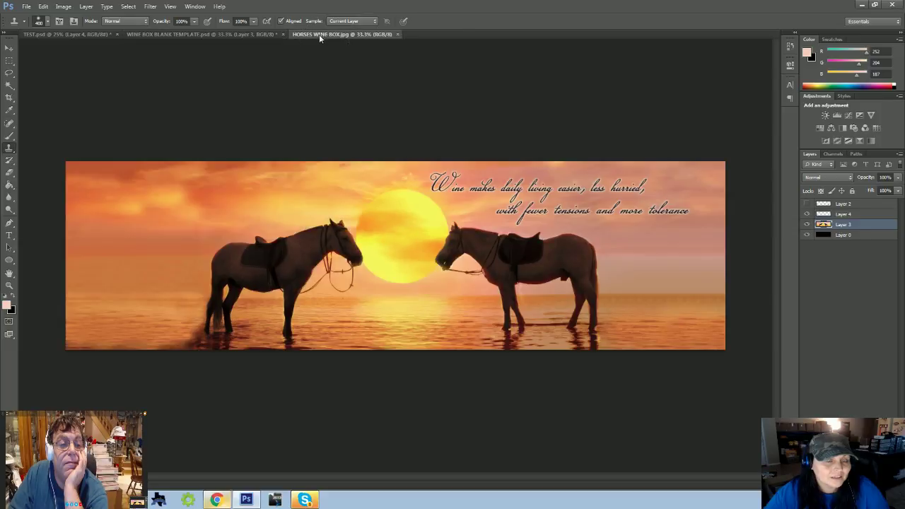
alt+click(246, 177)
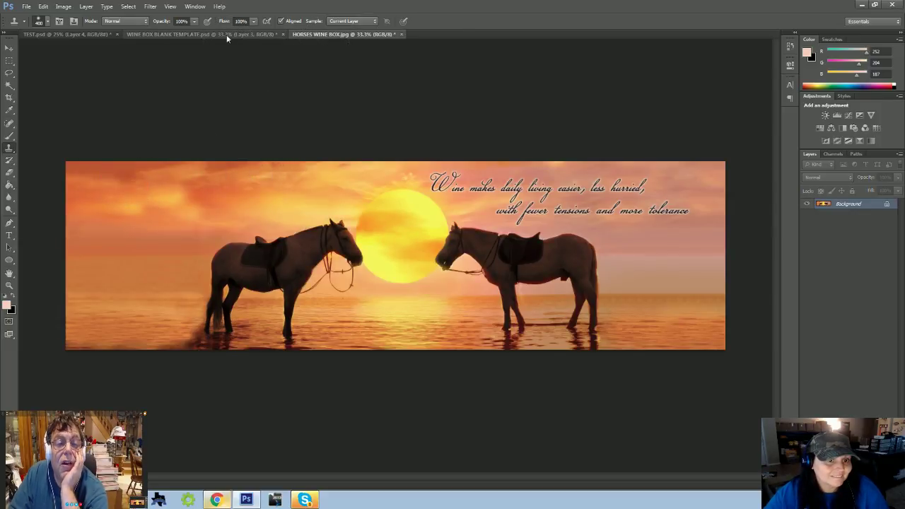
click(226, 34)
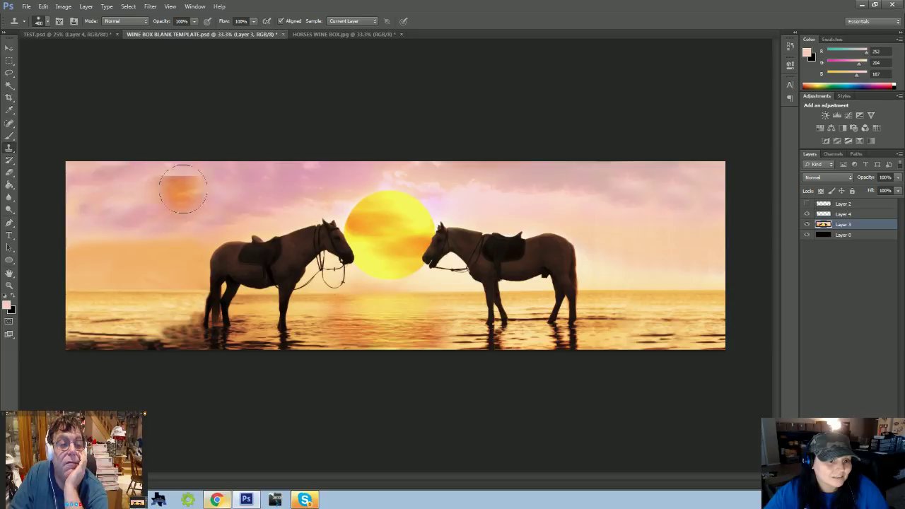
mouse_move(183, 189)
mouse_down()
mouse_move(212, 171)
mouse_move(101, 179)
mouse_move(68, 193)
mouse_move(98, 205)
mouse_move(141, 203)
mouse_move(82, 216)
mouse_move(271, 166)
mouse_move(128, 185)
mouse_move(220, 206)
mouse_move(189, 205)
mouse_move(179, 178)
mouse_move(120, 184)
mouse_move(178, 214)
mouse_move(261, 177)
mouse_move(240, 190)
mouse_move(215, 184)
mouse_move(277, 174)
mouse_move(222, 186)
mouse_move(338, 167)
mouse_move(263, 178)
mouse_move(376, 172)
mouse_move(427, 182)
mouse_move(384, 169)
mouse_up()
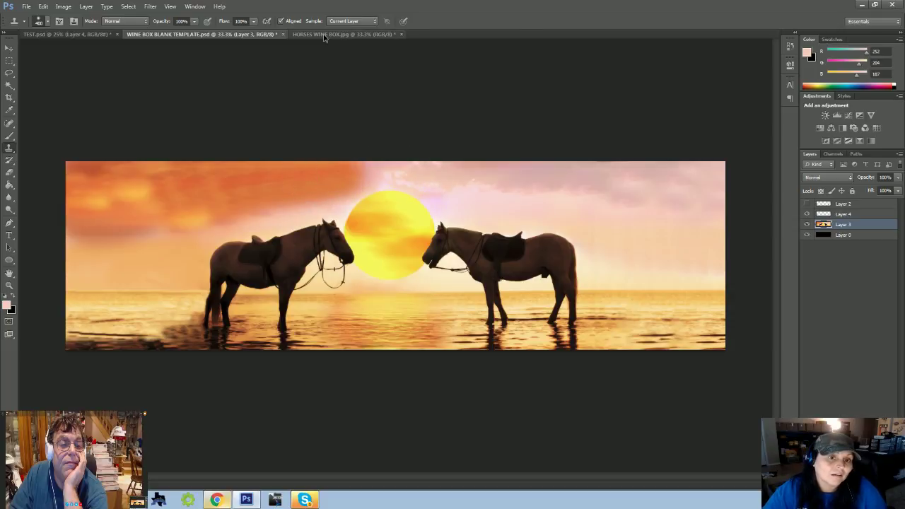
click(347, 35)
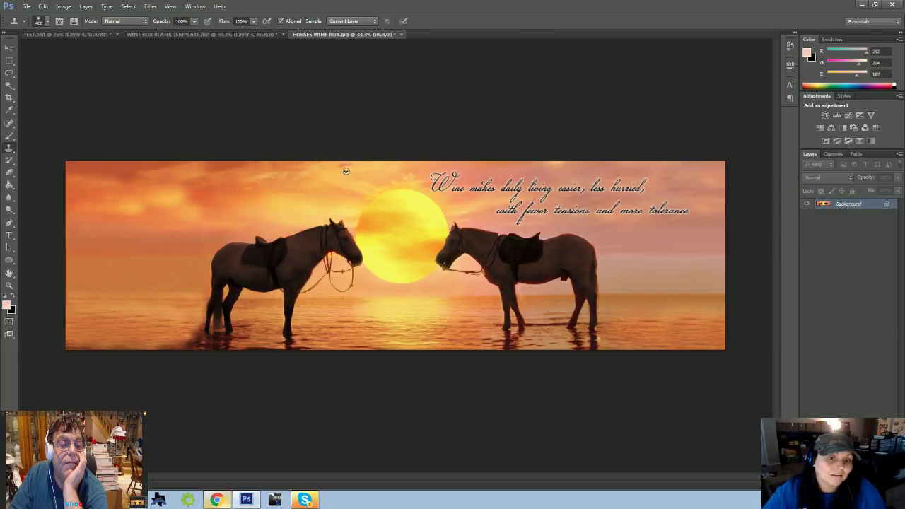
click(222, 35)
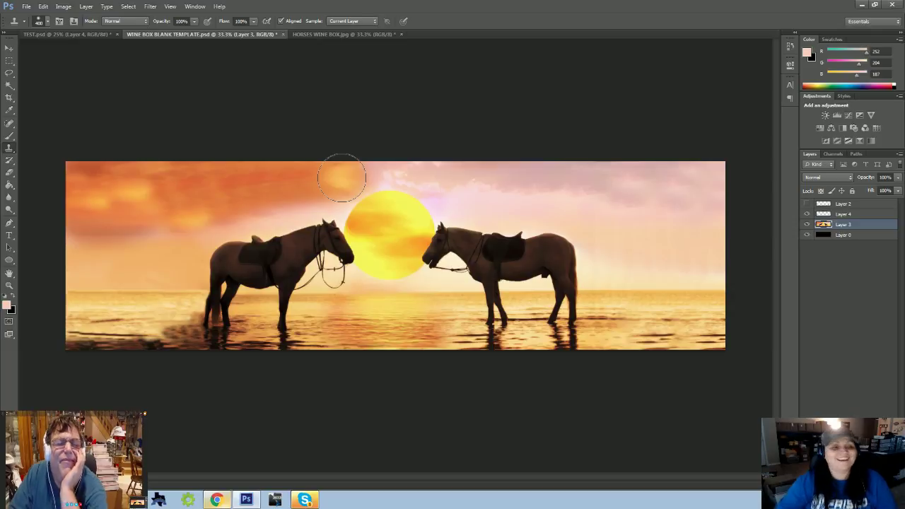
- Undo all the orange cloud strokes cloned onto Layer 3, back to the pink sky
click(43, 7)
click(56, 34)
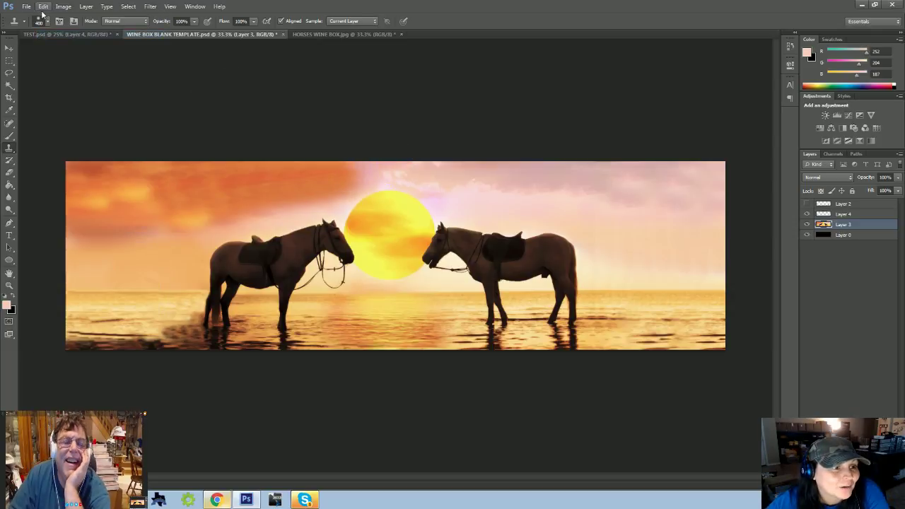
click(43, 6)
click(56, 33)
click(43, 6)
click(57, 34)
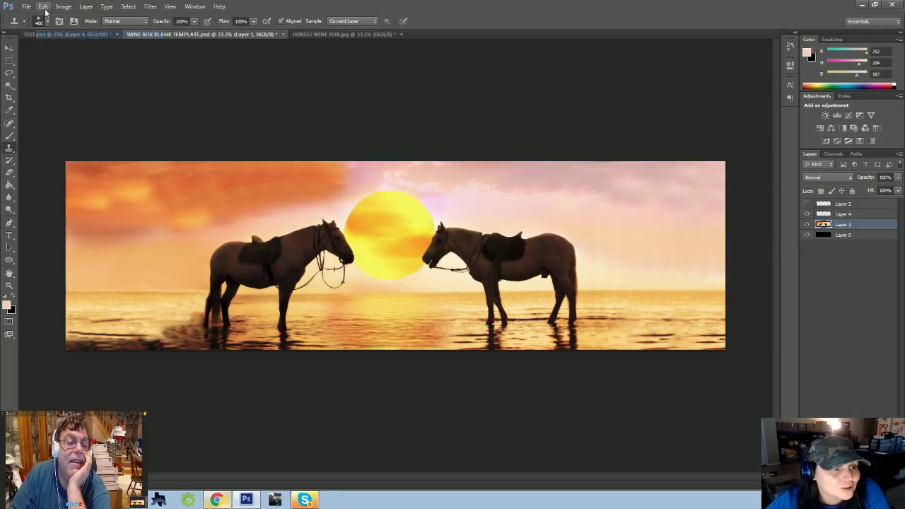
click(43, 7)
click(40, 23)
click(43, 6)
click(56, 34)
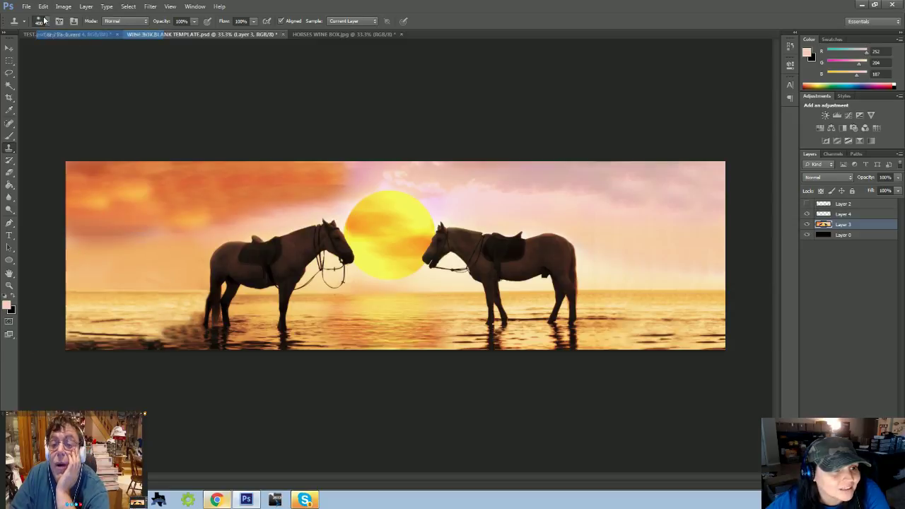
click(43, 6)
click(68, 37)
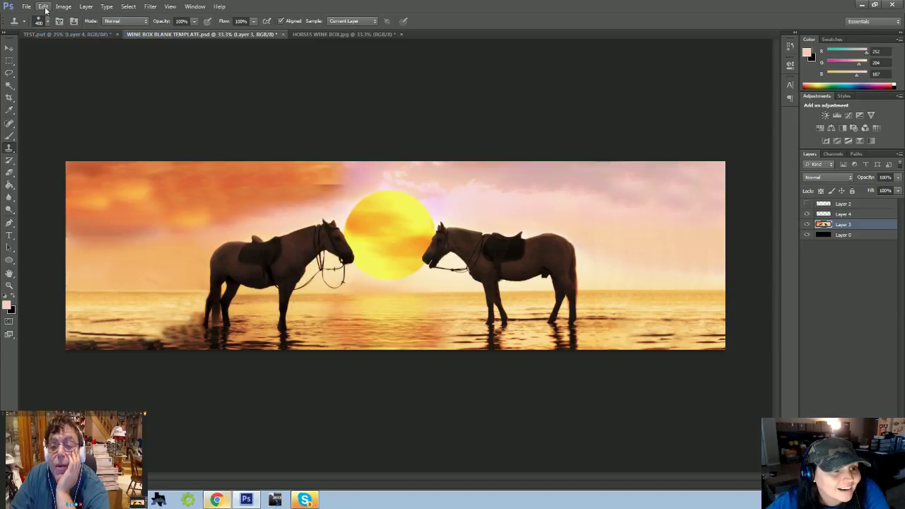
click(43, 6)
click(56, 34)
click(43, 6)
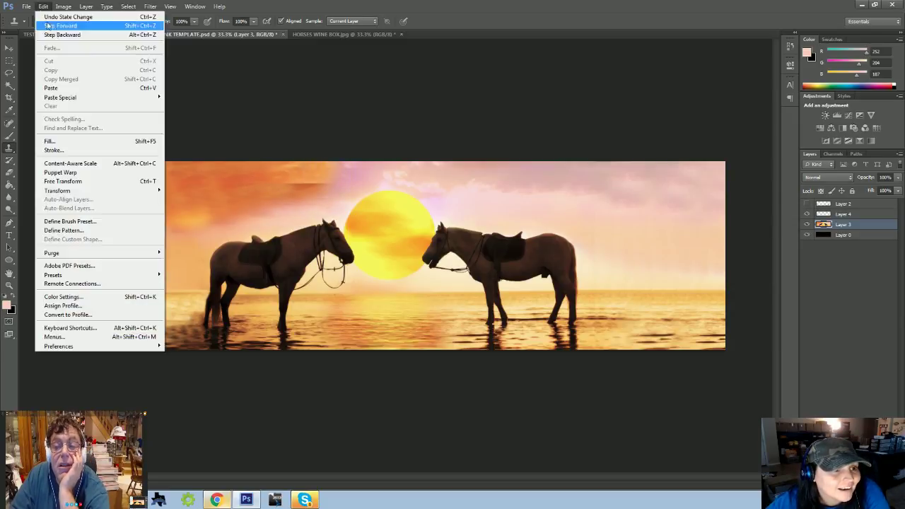
click(56, 33)
click(43, 6)
click(57, 34)
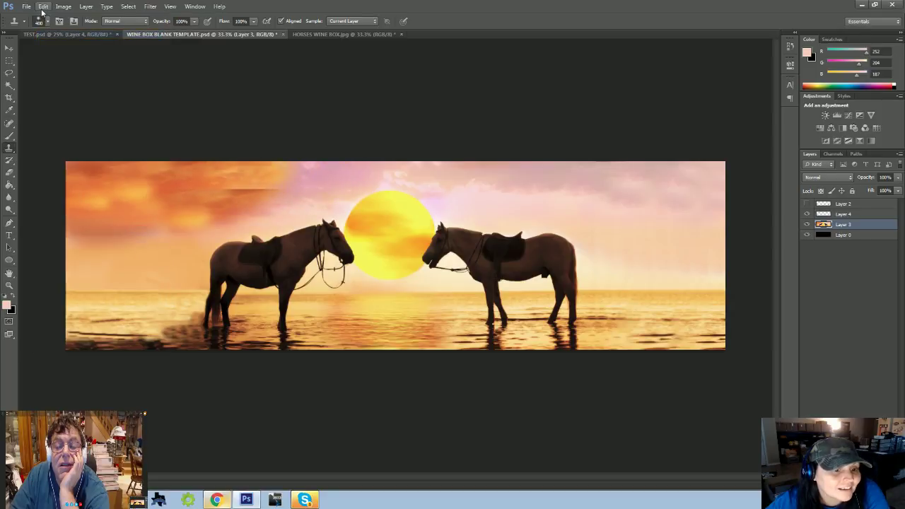
click(43, 6)
click(57, 34)
click(43, 6)
click(57, 34)
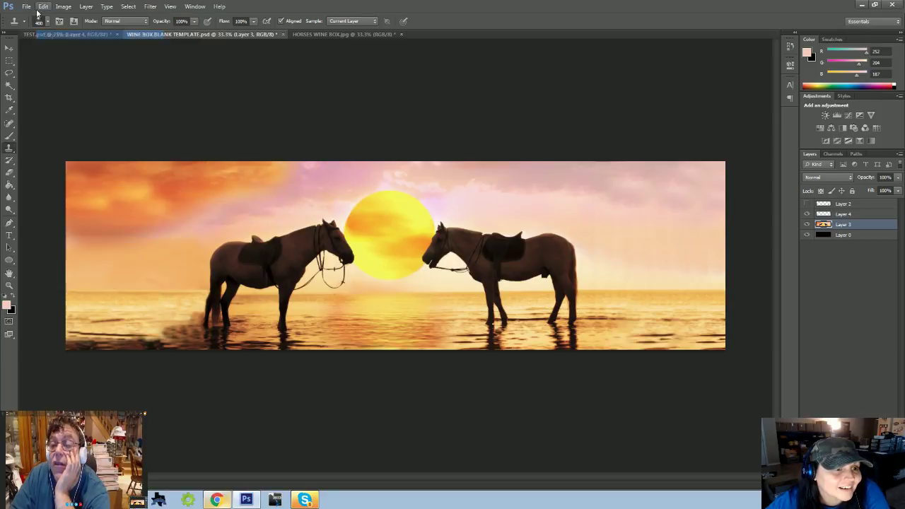
click(44, 6)
click(55, 34)
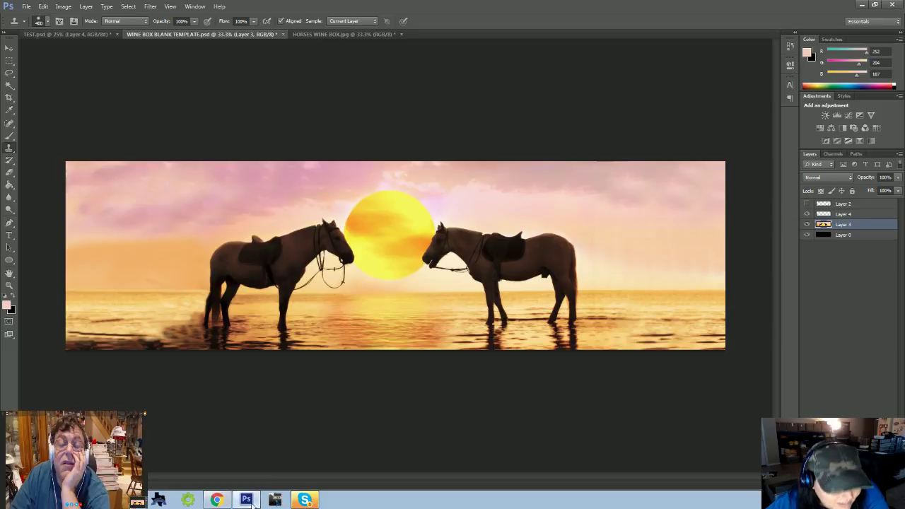
- Switch to Skype, view the golden sunset sky photo shared in the chat, and return to the wine box template in Photoshop
click(306, 500)
click(903, 281)
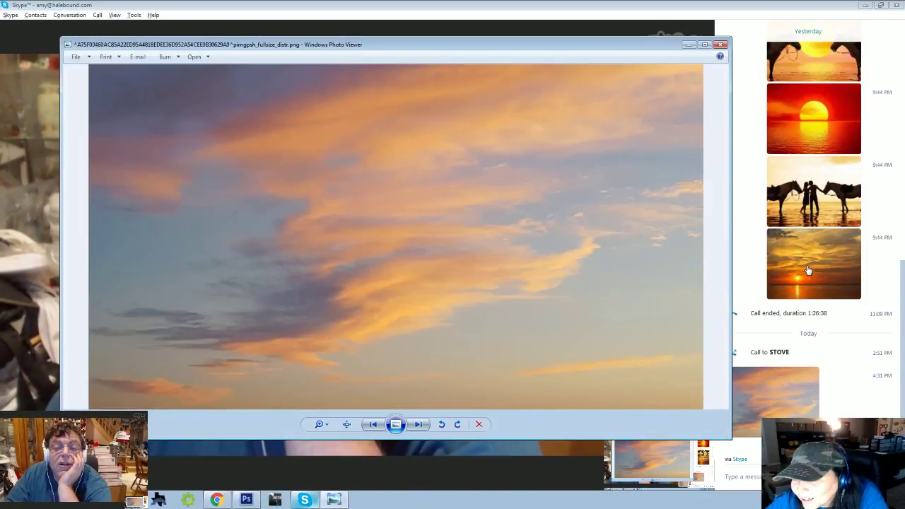
click(808, 271)
click(808, 271)
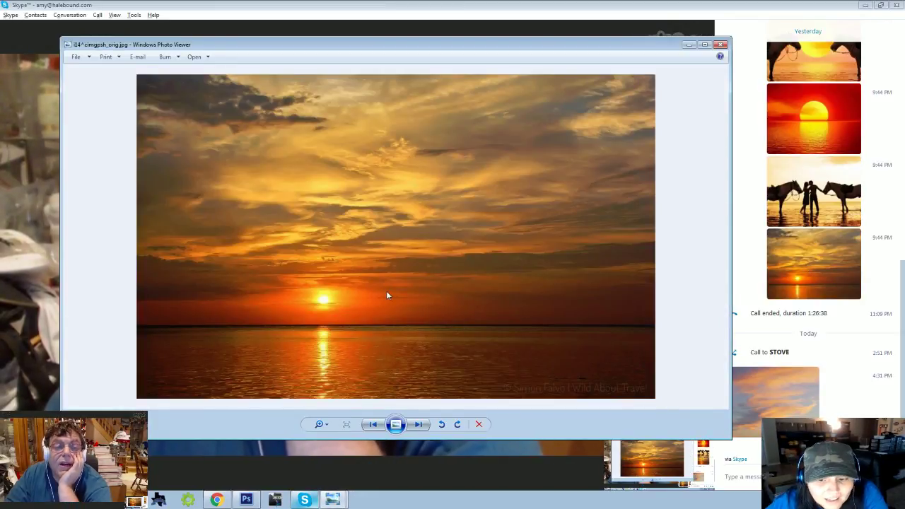
right_click(393, 225)
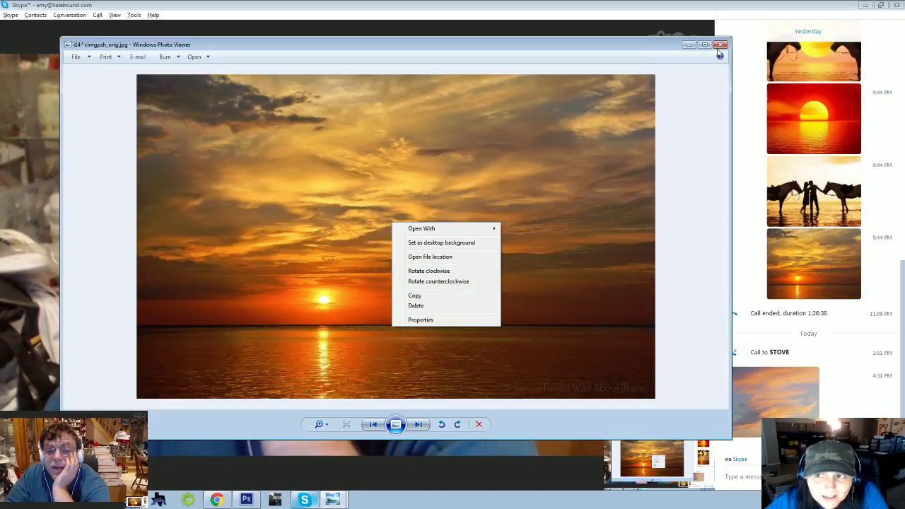
click(689, 45)
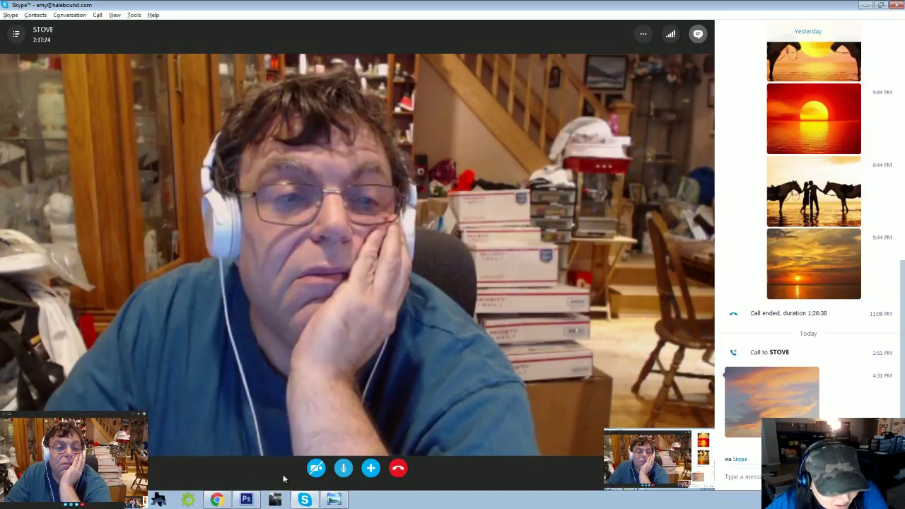
click(246, 500)
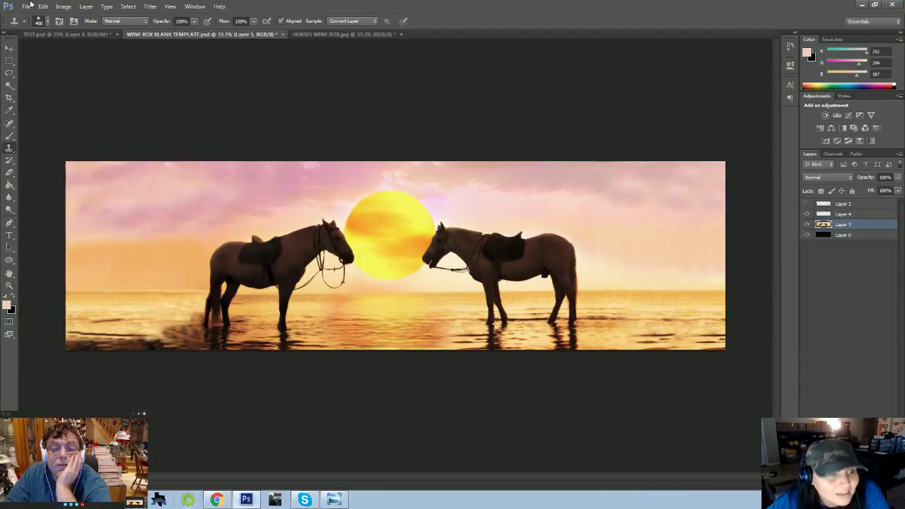
- Place the sky-nature-blue-sun-sunset wallpaper image from the Desktop above Layer 3 and enlarge it to cover the whole canvas
click(24, 9)
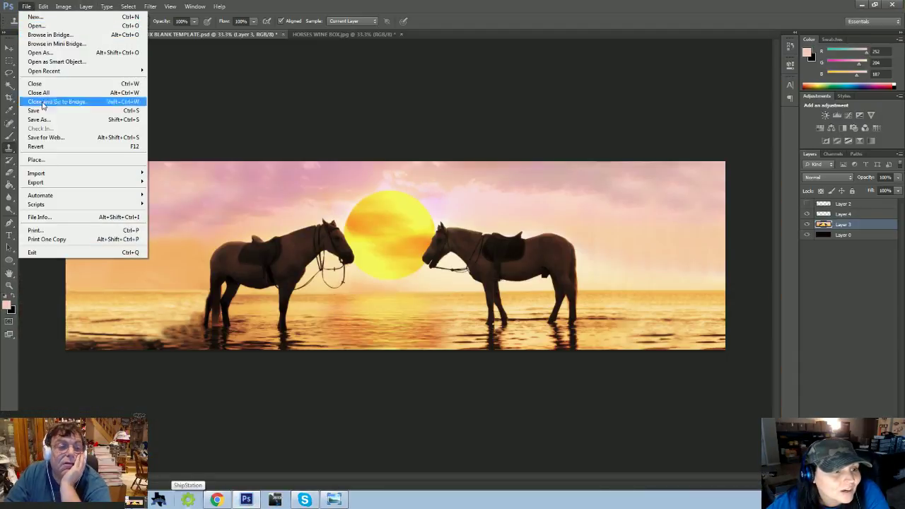
click(49, 160)
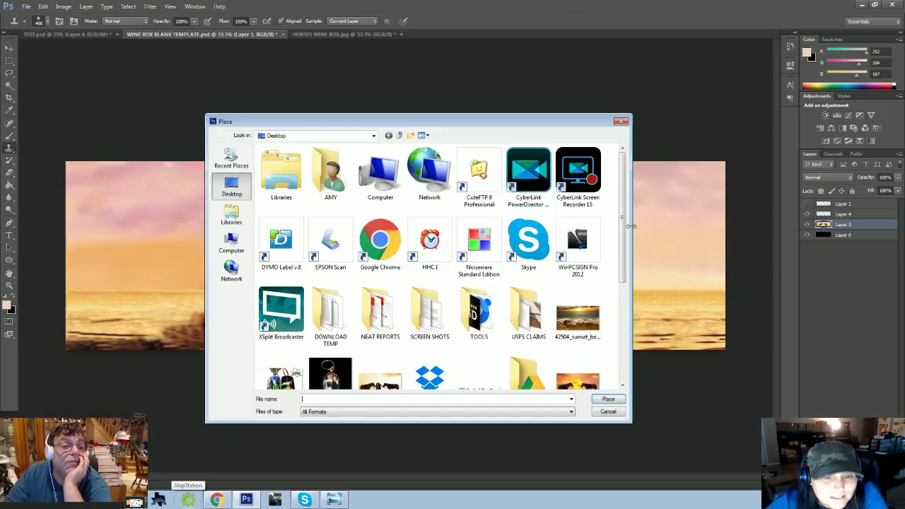
drag(619, 260, 614, 364)
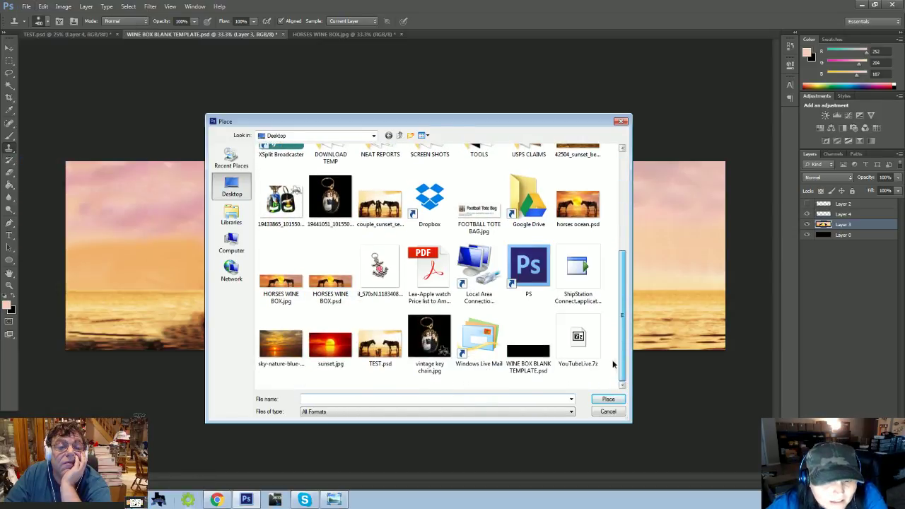
double_click(281, 344)
drag(400, 247, 120, 186)
drag(171, 229, 767, 481)
mouse_move(639, 337)
mouse_down()
mouse_move(612, 297)
mouse_move(607, 162)
mouse_move(613, 232)
mouse_up()
key(Return)
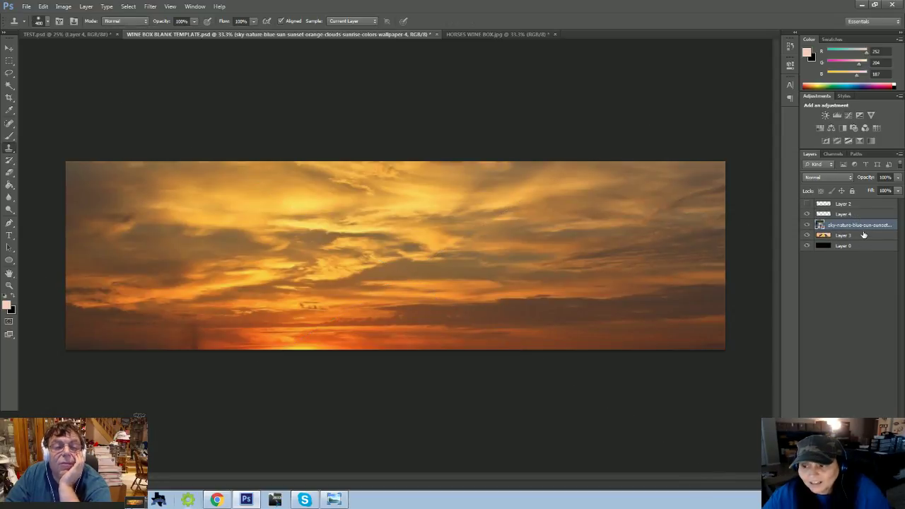
- Lower the placed sky layer's opacity to 80% and shift the layer left over the horses
key(v)
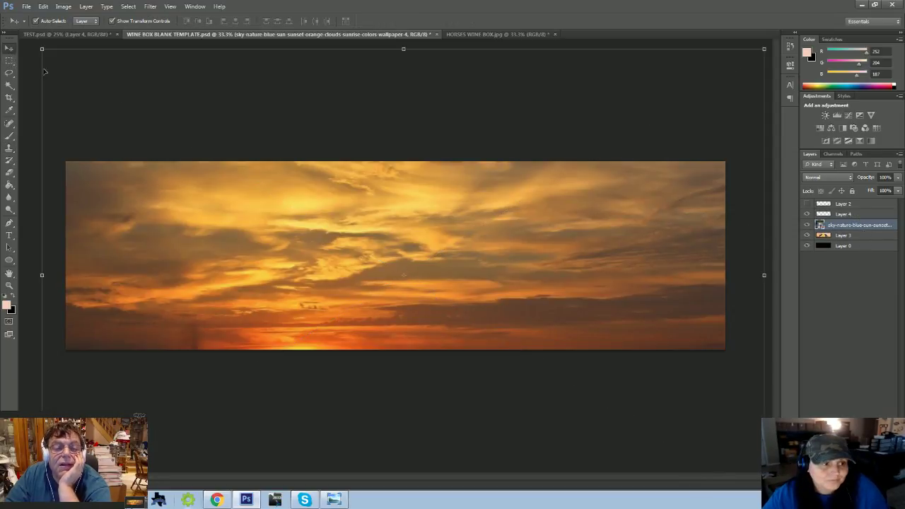
mouse_move(324, 287)
mouse_down()
mouse_move(329, 262)
mouse_move(328, 289)
mouse_up()
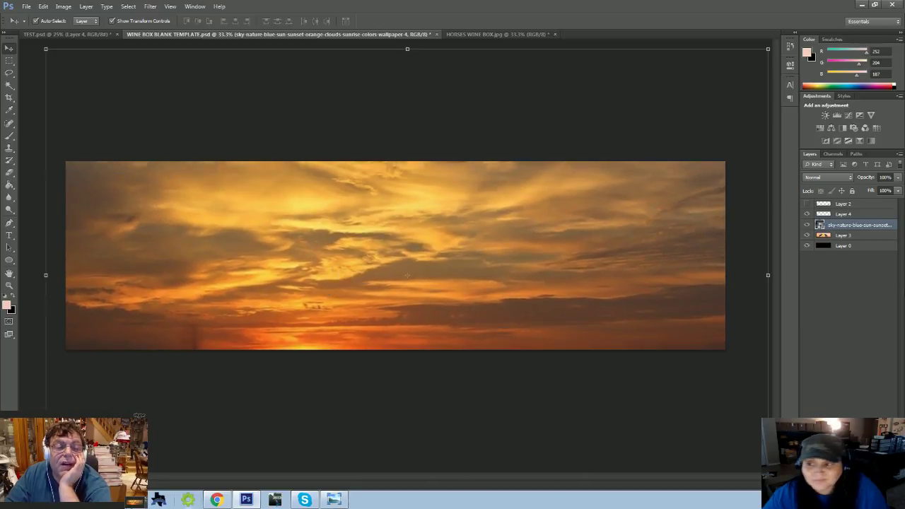
click(897, 191)
drag(875, 189, 889, 191)
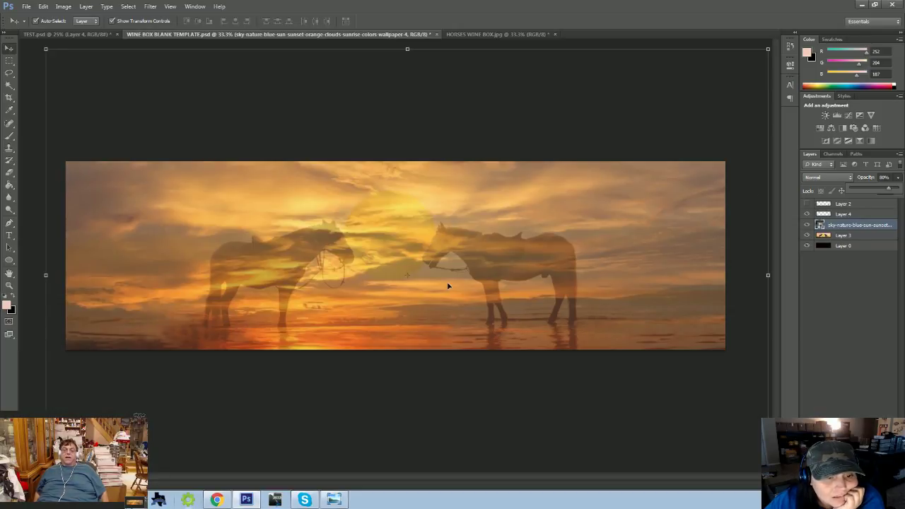
drag(388, 342, 351, 341)
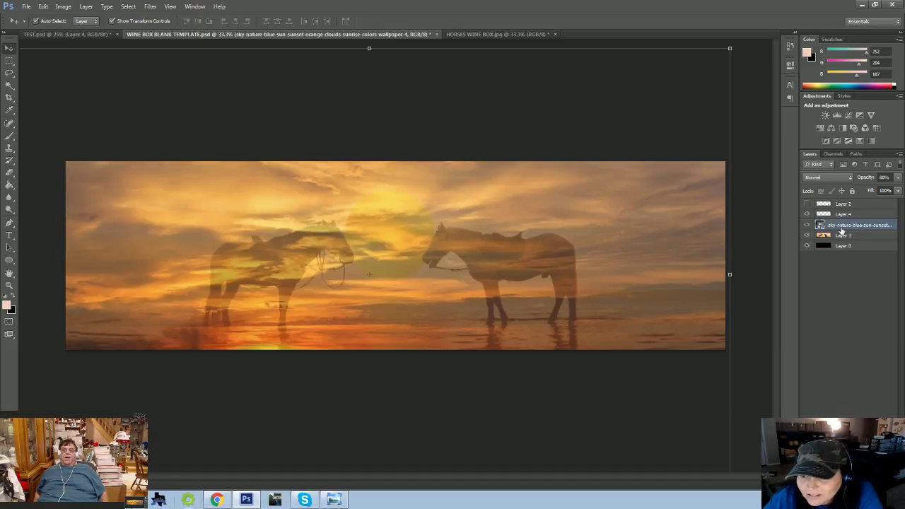
- Add a layer mask to the sky layer and erase it over the water, horizon, horses and sun with a 150 px brush
click(842, 423)
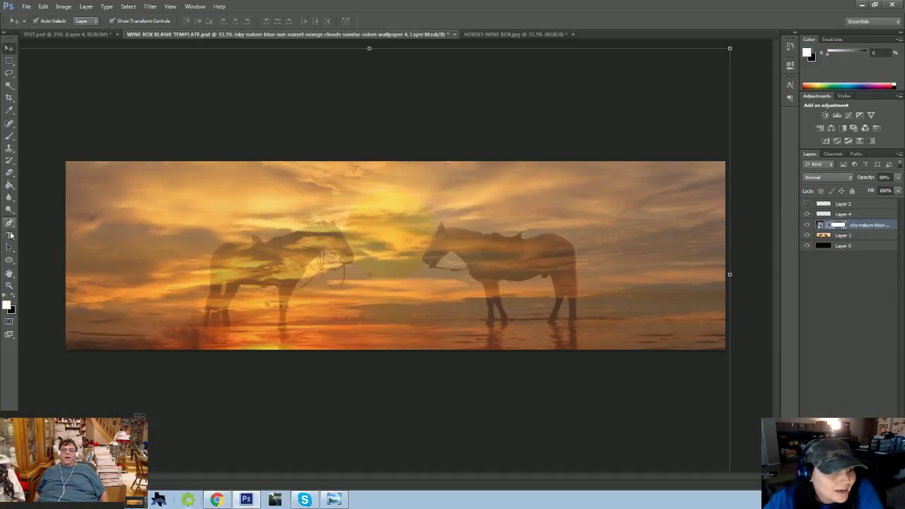
click(9, 172)
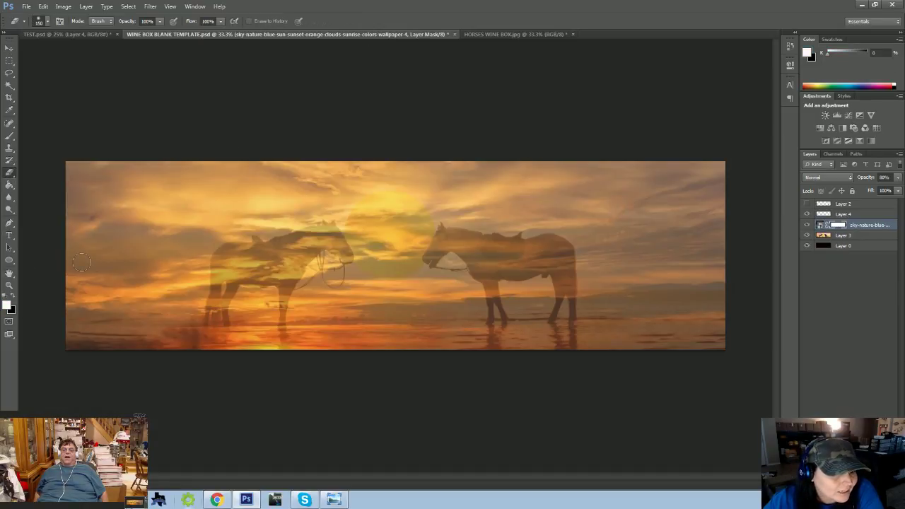
drag(82, 262, 225, 262)
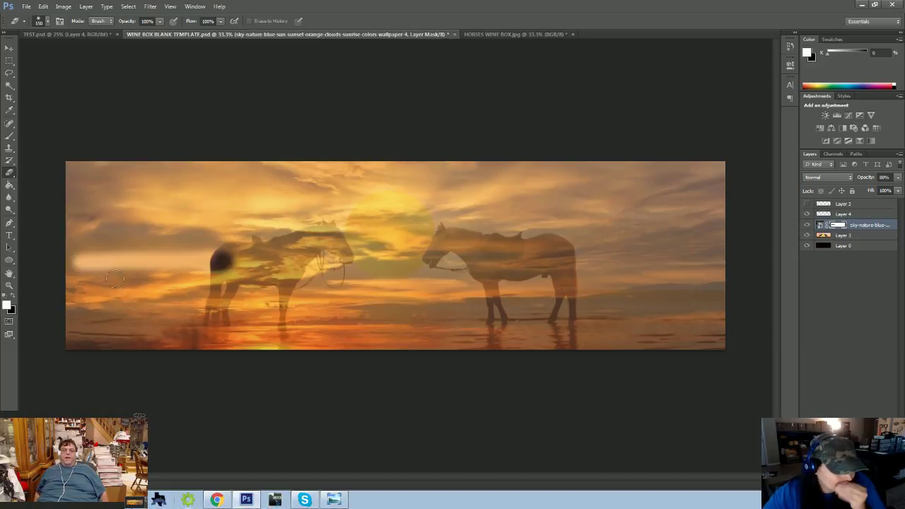
mouse_move(115, 278)
mouse_down()
mouse_move(56, 278)
mouse_move(103, 275)
mouse_move(241, 300)
mouse_move(95, 287)
mouse_move(38, 333)
mouse_move(495, 340)
mouse_move(368, 311)
mouse_move(510, 290)
mouse_move(786, 323)
mouse_move(495, 311)
mouse_move(722, 294)
mouse_move(558, 279)
mouse_up()
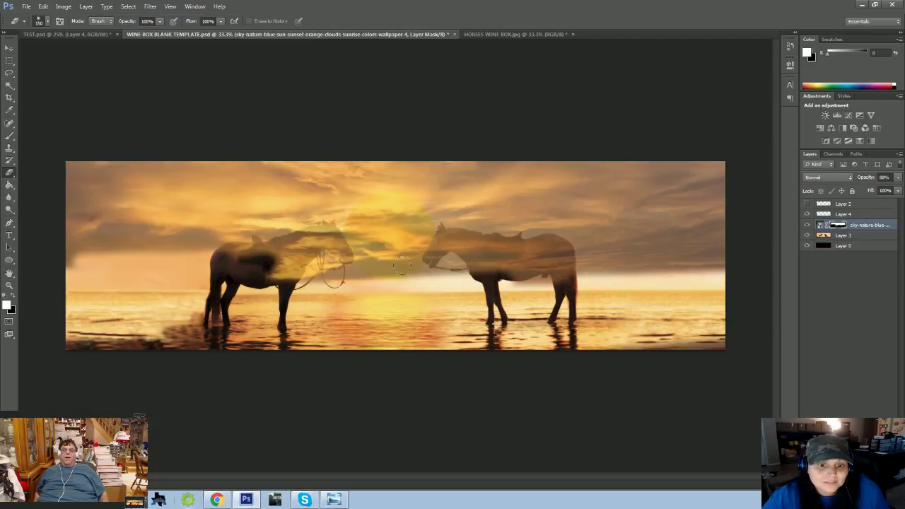
mouse_move(401, 266)
mouse_down()
mouse_move(373, 266)
mouse_move(358, 253)
mouse_move(353, 223)
mouse_move(376, 201)
mouse_move(410, 208)
mouse_move(425, 231)
mouse_move(396, 262)
mouse_move(373, 207)
mouse_move(407, 246)
mouse_move(386, 217)
mouse_move(394, 241)
mouse_move(289, 255)
mouse_move(334, 236)
mouse_move(282, 250)
mouse_move(314, 235)
mouse_move(254, 252)
mouse_move(288, 259)
mouse_move(236, 251)
mouse_move(221, 261)
mouse_move(220, 319)
mouse_move(218, 292)
mouse_move(205, 334)
mouse_move(179, 344)
mouse_move(294, 272)
mouse_move(273, 330)
mouse_move(315, 287)
mouse_move(305, 347)
mouse_move(334, 275)
mouse_move(367, 295)
mouse_move(351, 272)
mouse_move(395, 283)
mouse_move(429, 276)
mouse_move(392, 283)
mouse_move(418, 261)
mouse_move(463, 277)
mouse_move(450, 251)
mouse_move(427, 263)
mouse_move(446, 238)
mouse_move(468, 241)
mouse_move(476, 254)
mouse_move(458, 253)
mouse_move(493, 291)
mouse_move(483, 293)
mouse_move(483, 249)
mouse_move(495, 243)
mouse_move(565, 256)
mouse_move(570, 348)
mouse_move(548, 267)
mouse_move(502, 263)
mouse_move(522, 278)
mouse_up()
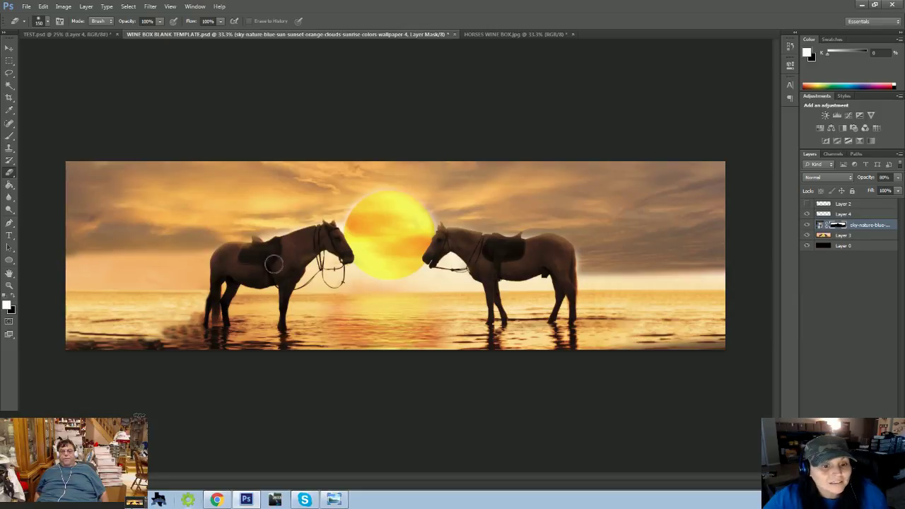
- Erase leftover sky from the mask over the left horse and the lower stretch of water
mouse_move(273, 264)
mouse_down()
mouse_move(253, 272)
mouse_move(224, 259)
mouse_move(217, 273)
mouse_move(243, 252)
mouse_move(273, 255)
mouse_move(220, 322)
mouse_move(216, 287)
mouse_move(199, 311)
mouse_up()
drag(394, 352, 639, 336)
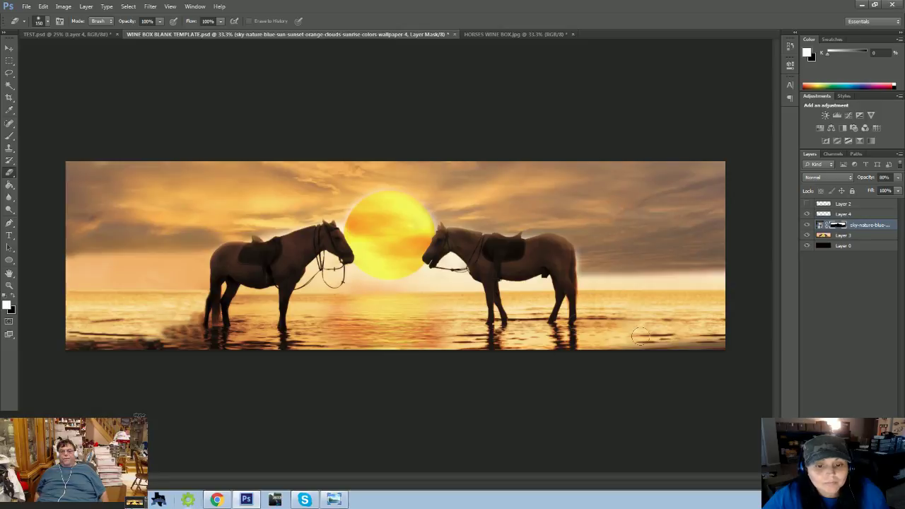
key(ctrl+plus)
key(ctrl+plus)
key(ctrl+plus)
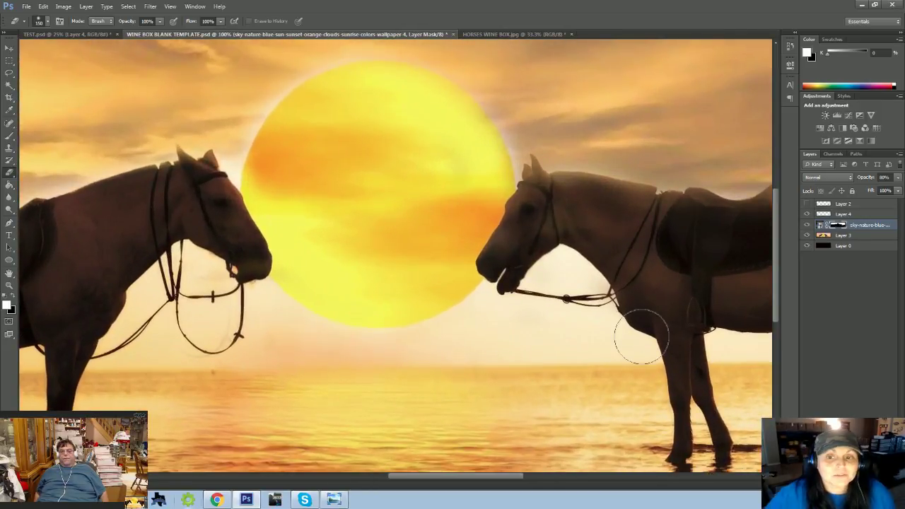
click(641, 336)
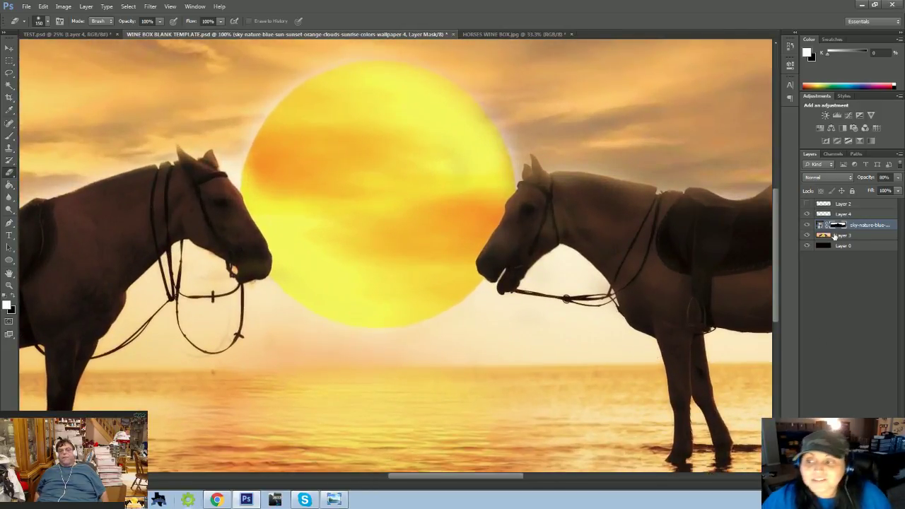
- Swap the mask colours, reduce the eraser to 15 px and restore the sky along the sun's edge beside the right horse
click(13, 302)
key(bracketleft)
key(bracketleft)
key(bracketleft)
key(bracketleft)
key(bracketleft)
key(bracketleft)
key(bracketleft)
key(bracketleft)
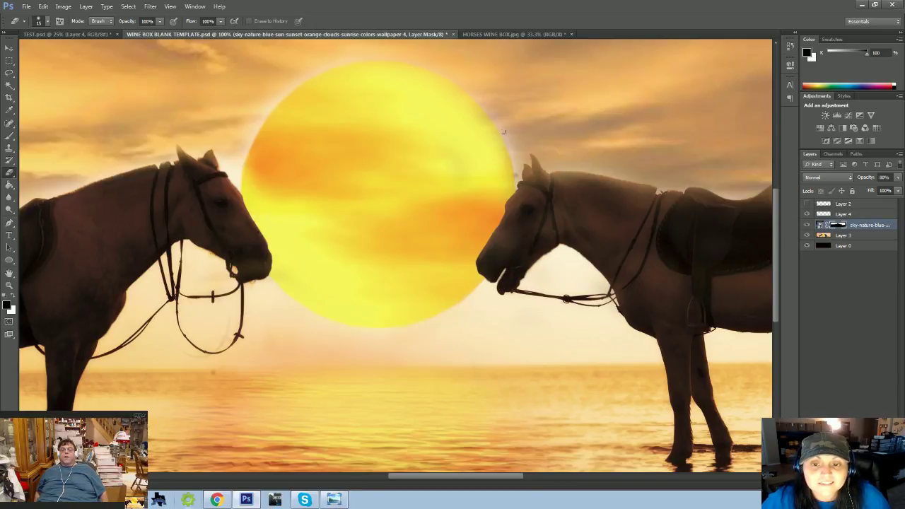
mouse_move(503, 131)
mouse_down()
mouse_move(513, 174)
mouse_move(488, 111)
mouse_up()
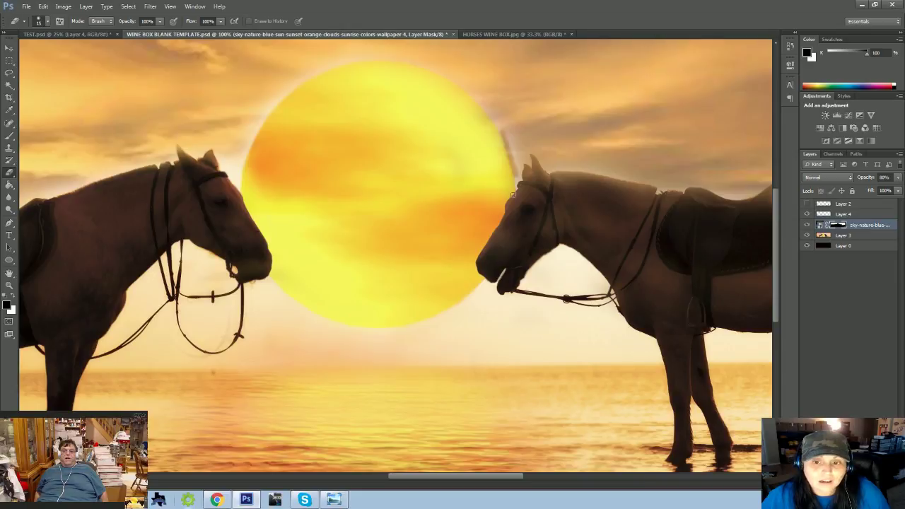
- Try moving the sky layer beneath Layer 3 and return it above Layer 3
key(ctrl+plus)
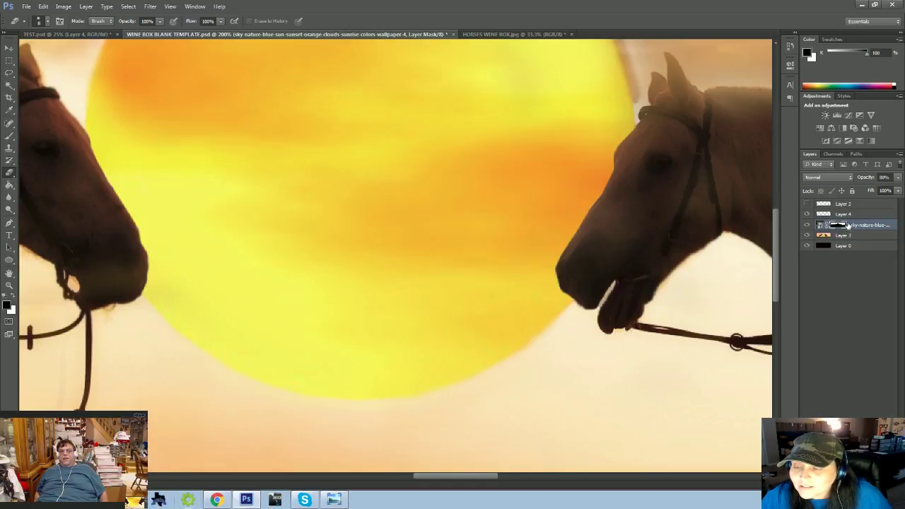
drag(849, 225, 853, 245)
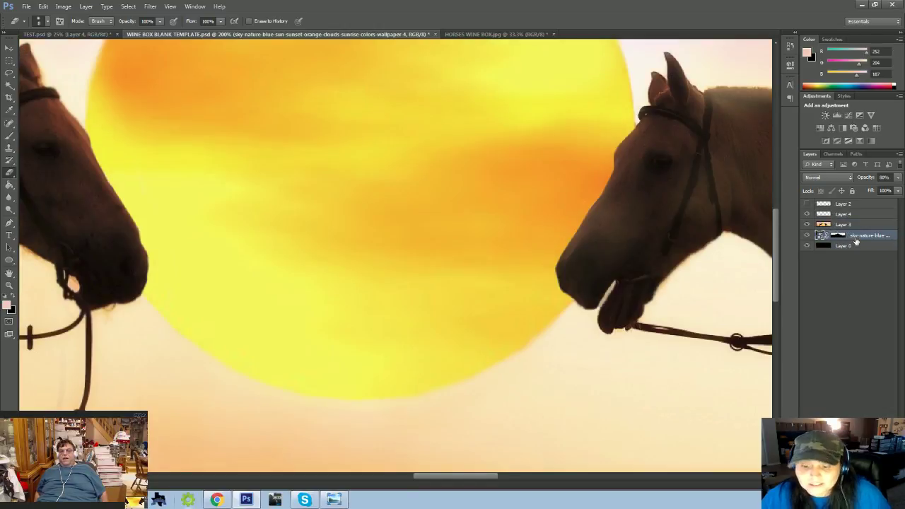
key(ctrl+minus)
key(ctrl+minus)
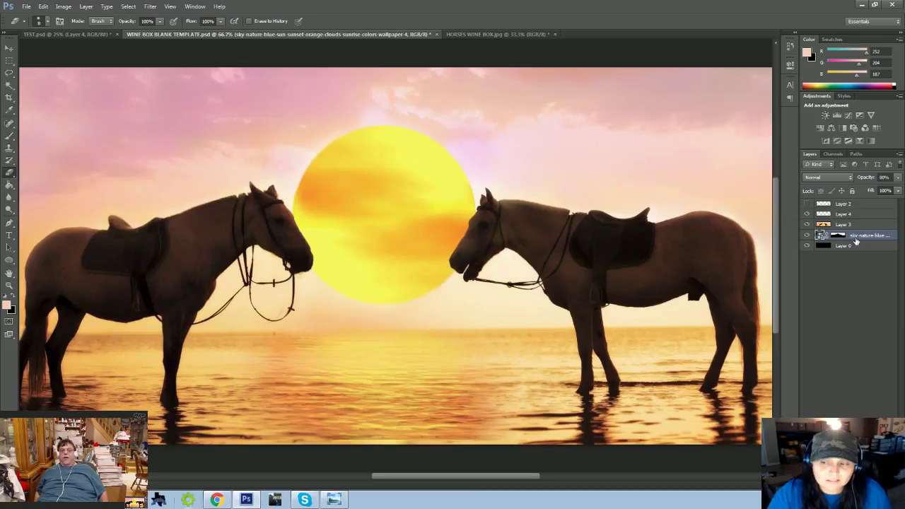
drag(856, 241, 855, 225)
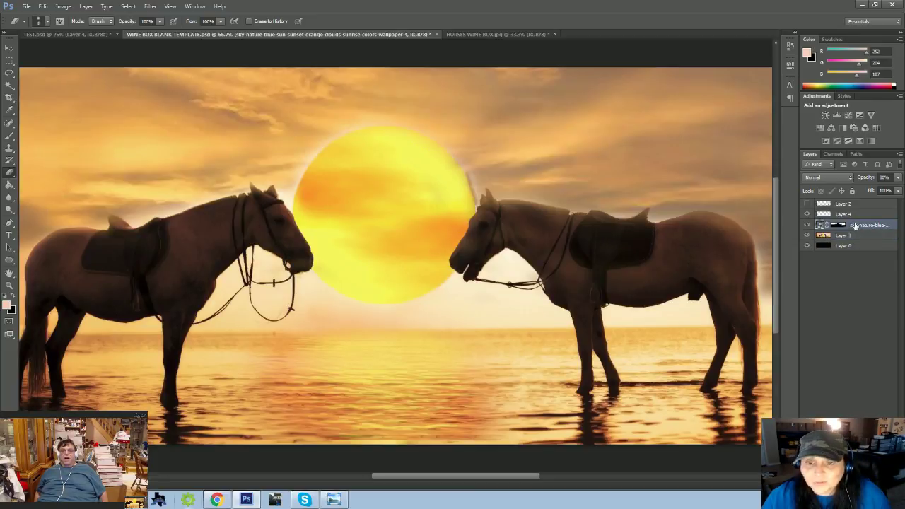
- Target the sky layer's mask with the Brush tool, using white, a soft 8 px tip and 100% opacity
key(ctrl+plus)
key(ctrl+plus)
key(ctrl+plus)
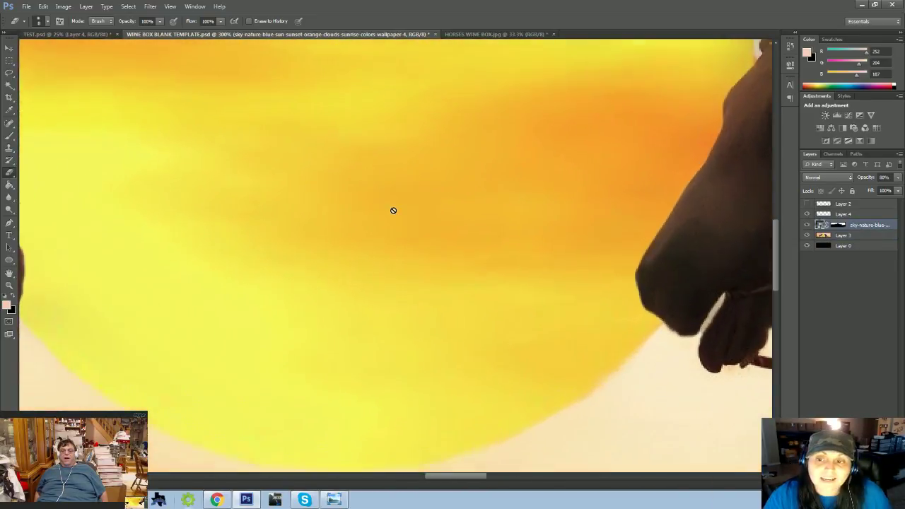
scroll(236, 151, right, 8)
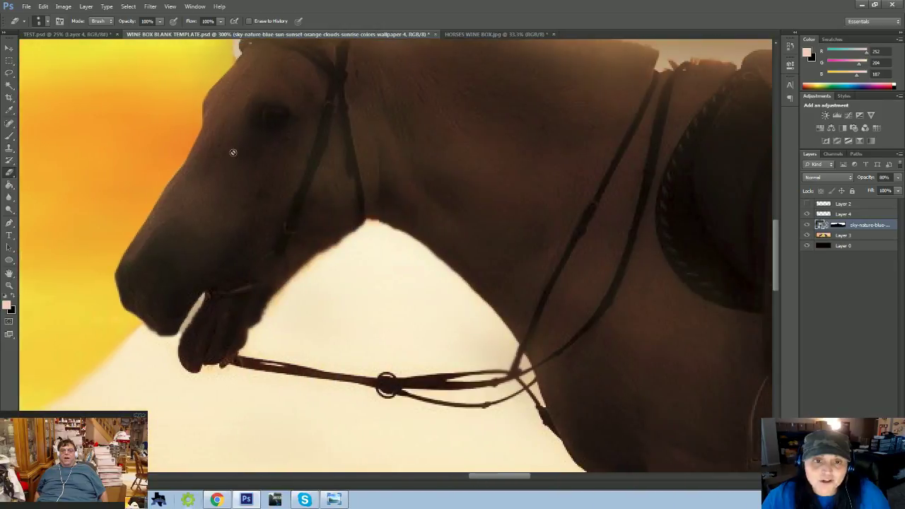
scroll(224, 137, up, 2)
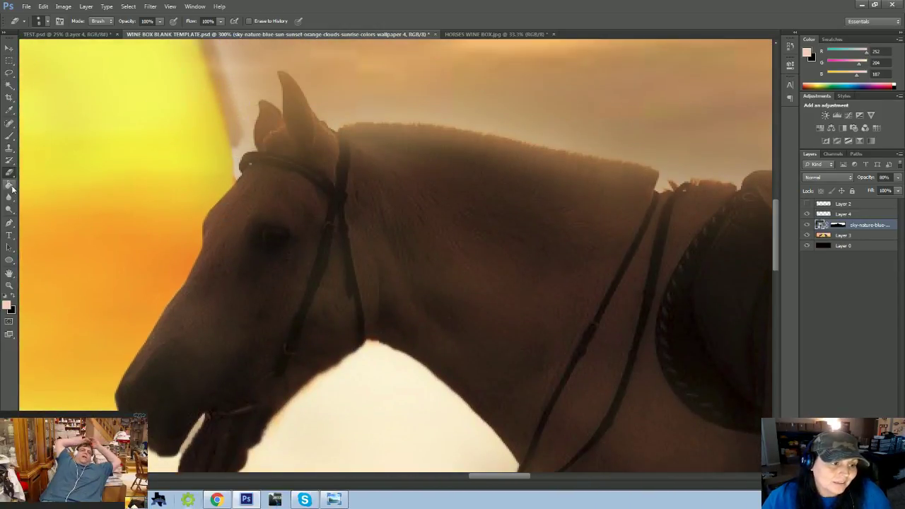
click(9, 135)
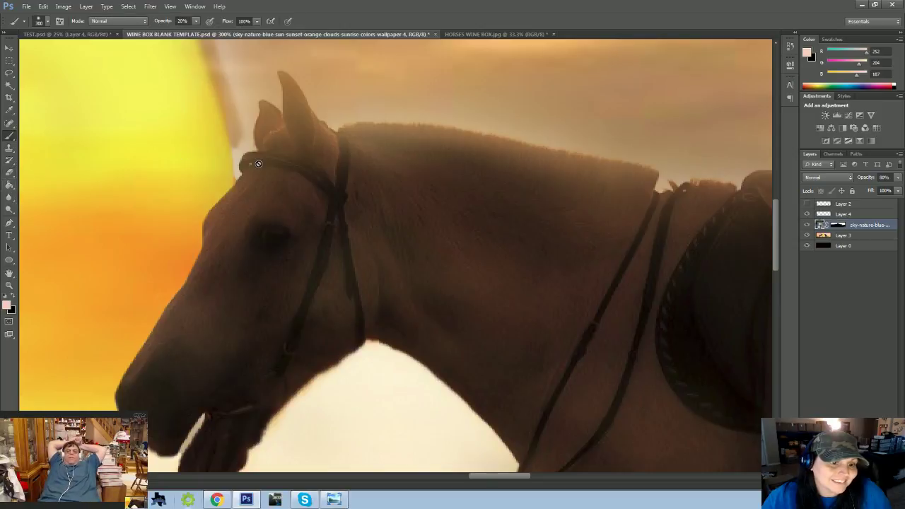
click(840, 227)
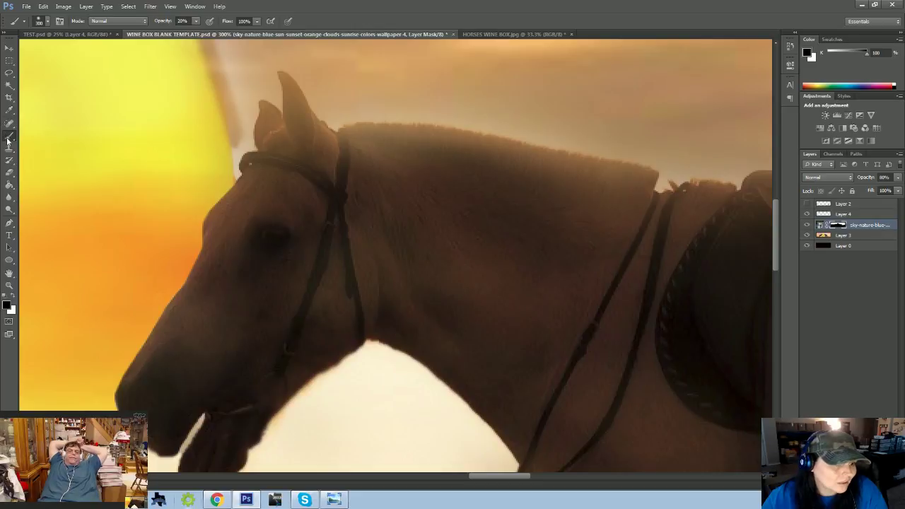
key(bracketleft)
key(bracketleft)
key(bracketleft)
key(bracketleft)
key(bracketleft)
key(bracketleft)
key(bracketleft)
key(bracketleft)
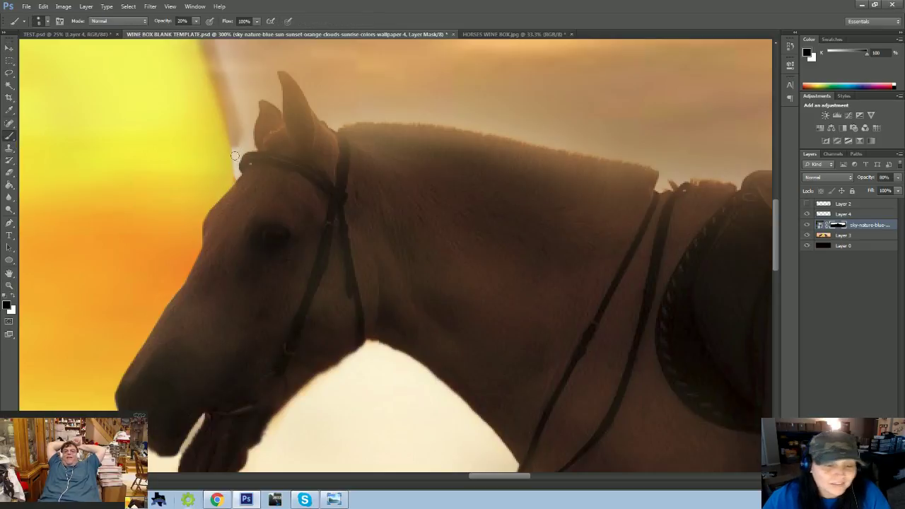
click(12, 300)
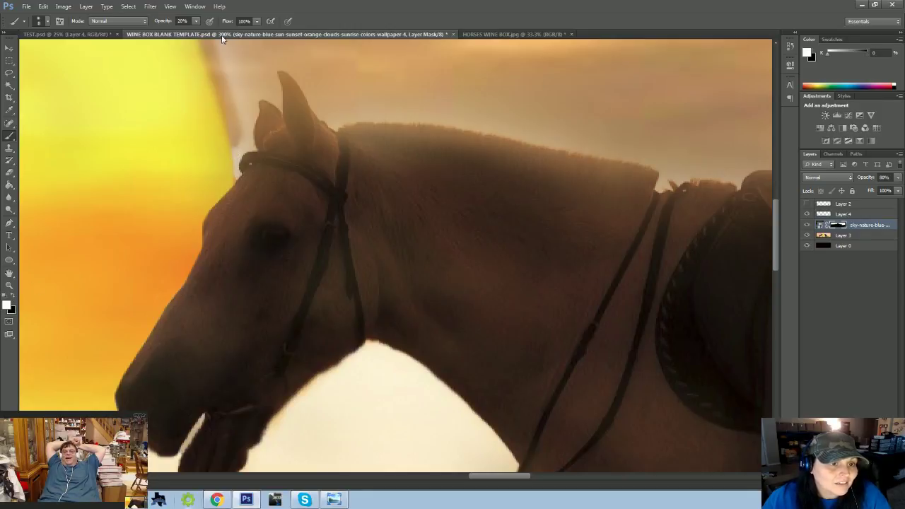
click(196, 21)
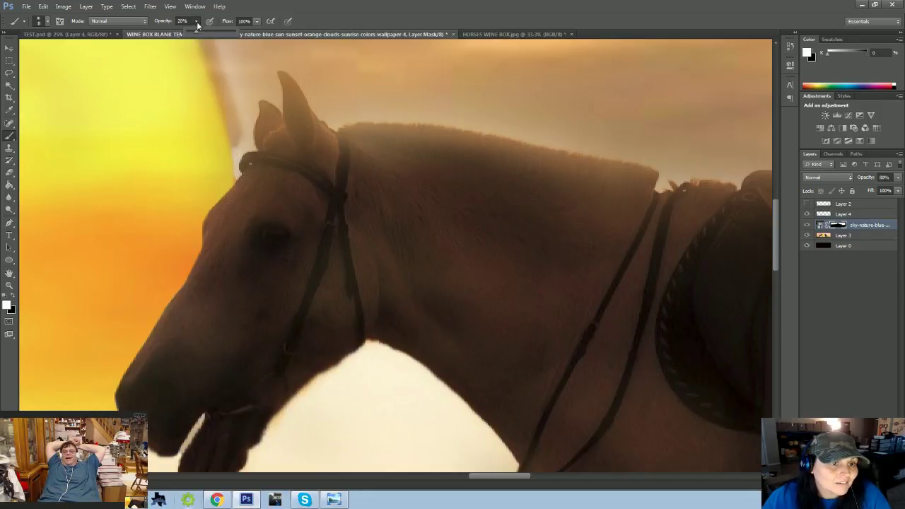
- Paint the sky back on the mask between the right horse's ears and the sun and up along the sun's edge
click(235, 150)
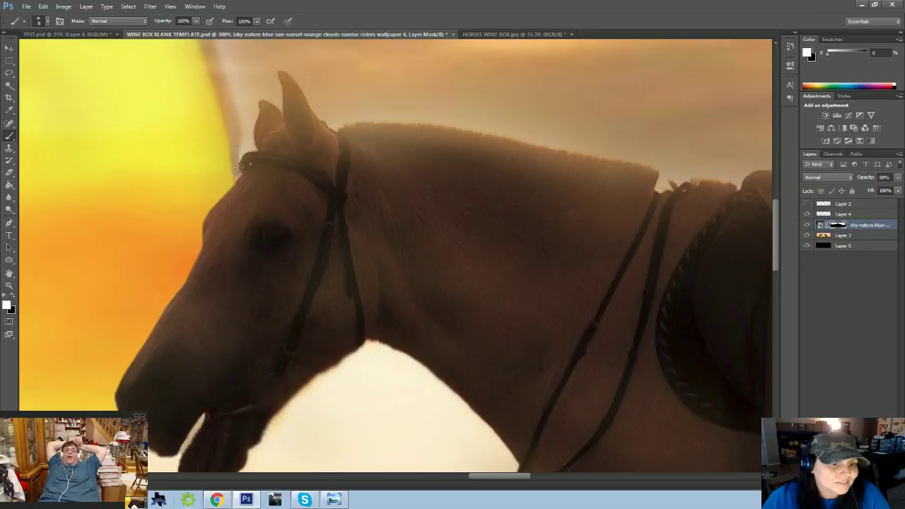
drag(237, 172, 249, 146)
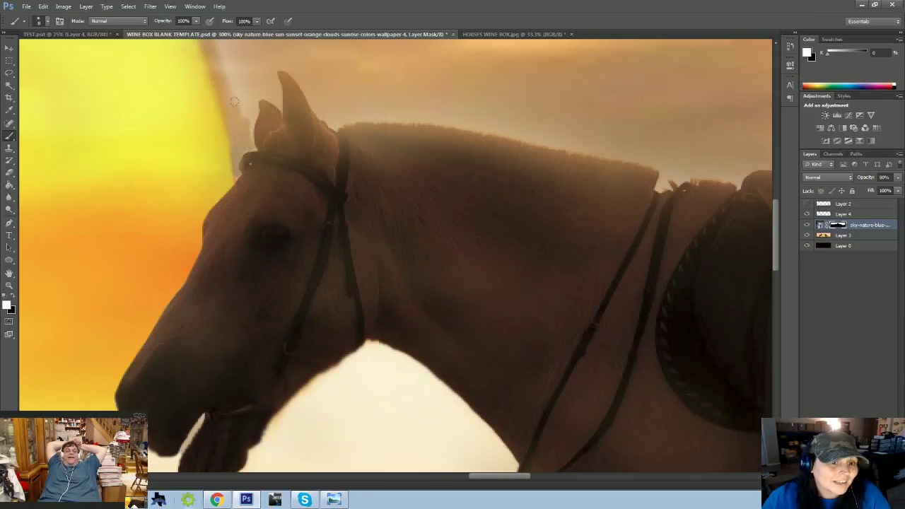
drag(234, 101, 240, 129)
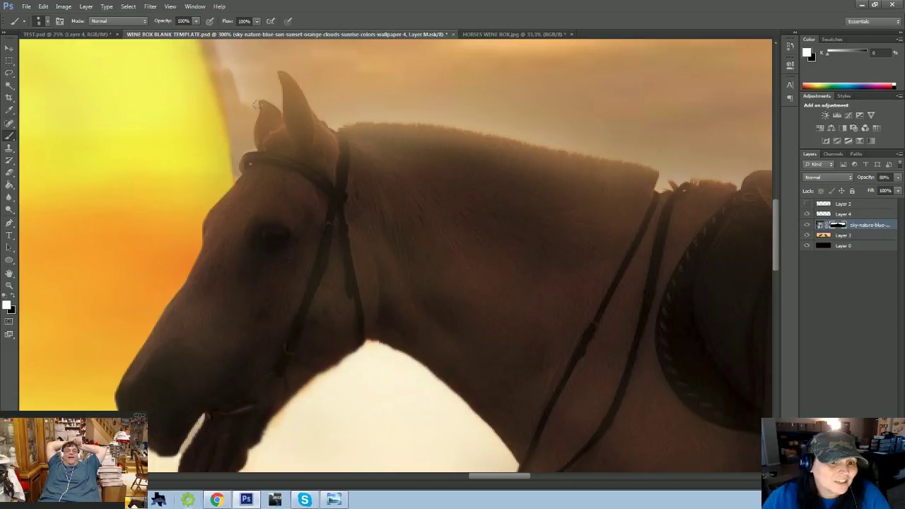
scroll(213, 101, up, 3)
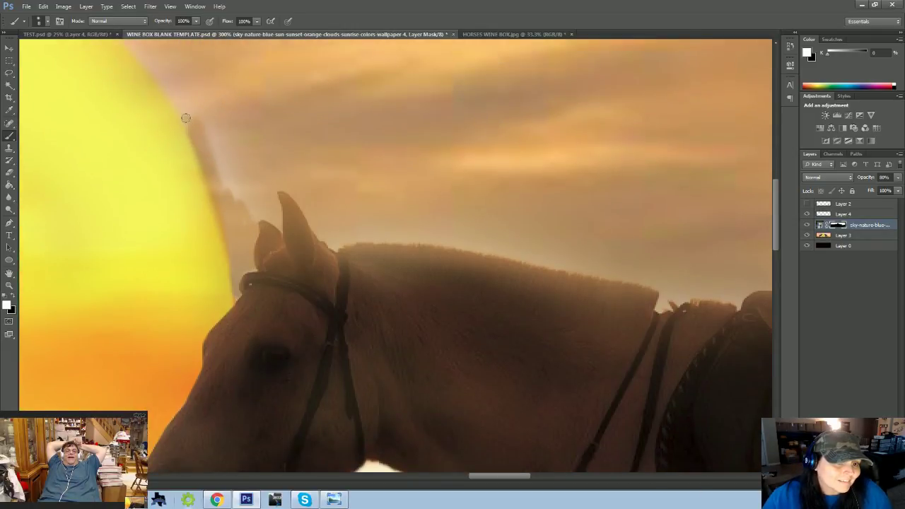
drag(188, 118, 132, 47)
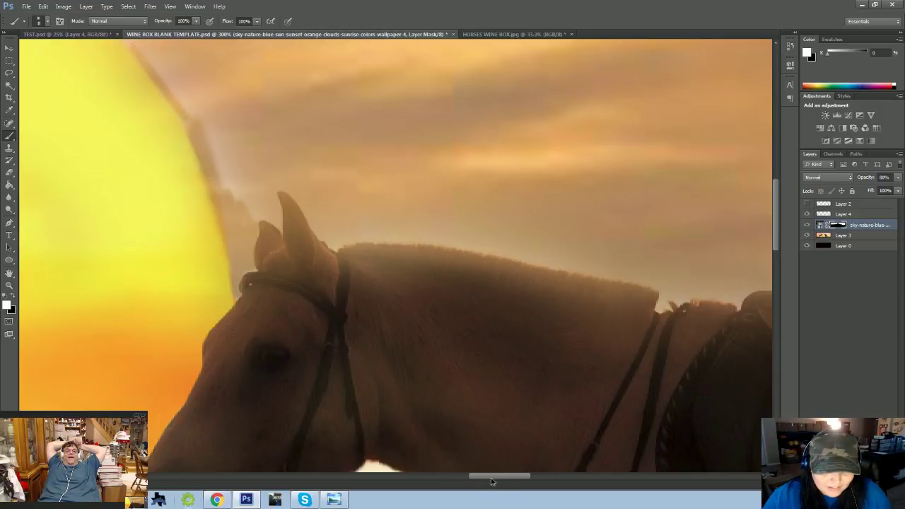
drag(492, 482, 471, 481)
- Paint over the remaining pale halo along the sun's upper right edge on the mask with a 35 px brush
click(48, 22)
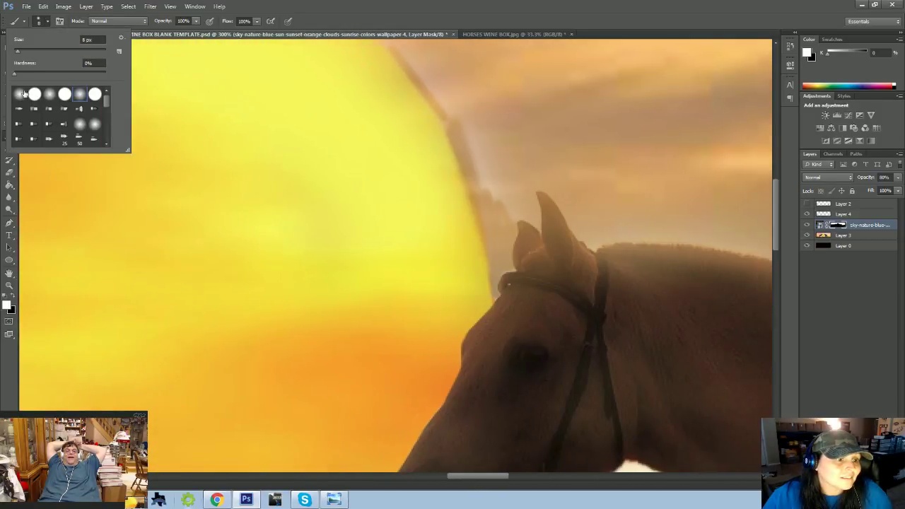
scroll(384, 165, up, 3)
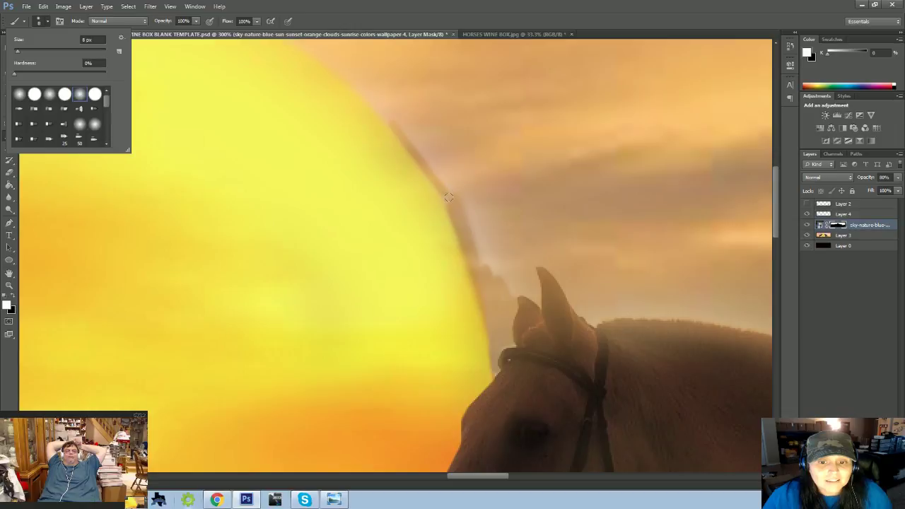
key(Escape)
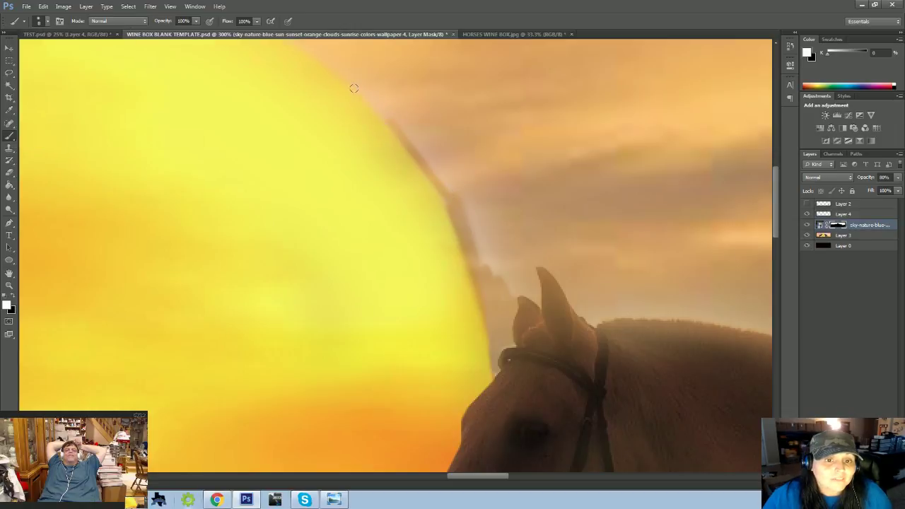
scroll(333, 65, up, 2)
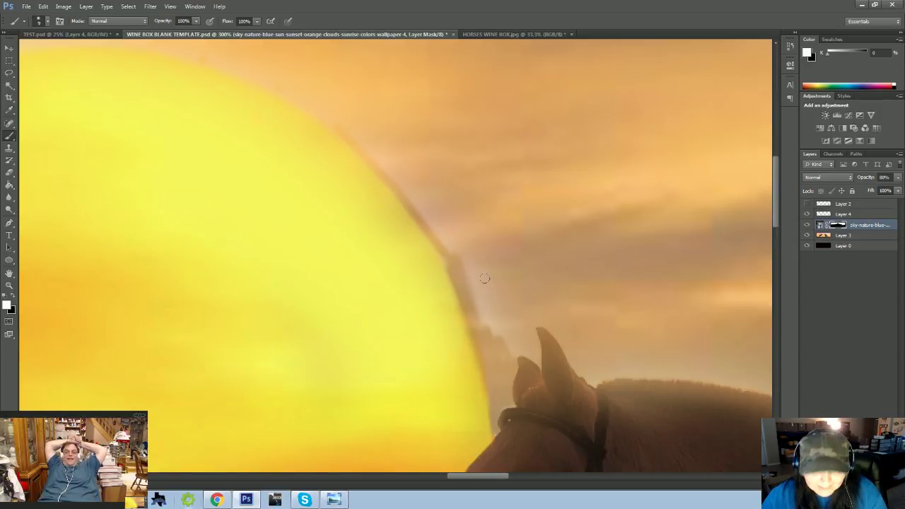
mouse_move(412, 182)
mouse_down()
mouse_move(497, 326)
mouse_move(497, 317)
mouse_up()
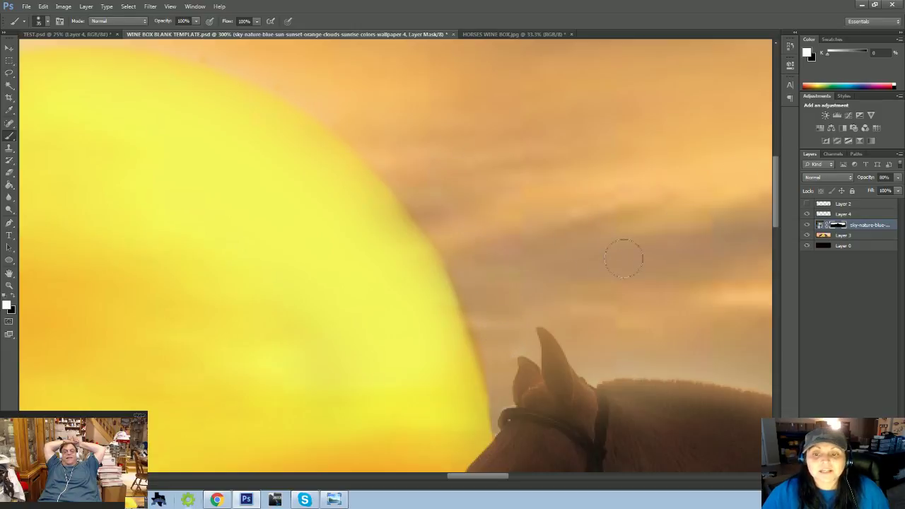
- Restore the sky along the sun's left edge with straight mask strokes, and fill beside the left horse's head with a 15 px brush
drag(471, 481, 427, 482)
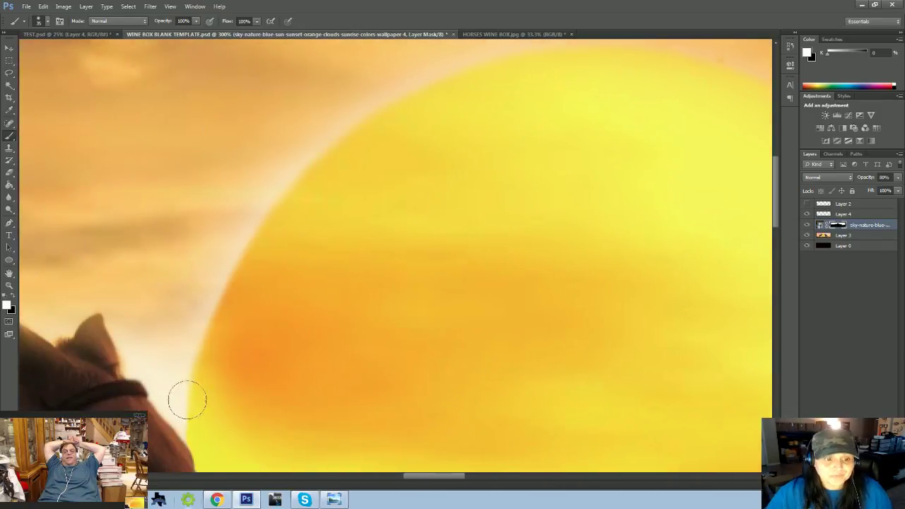
key(bracketleft)
key(bracketleft)
key(bracketleft)
key(bracketleft)
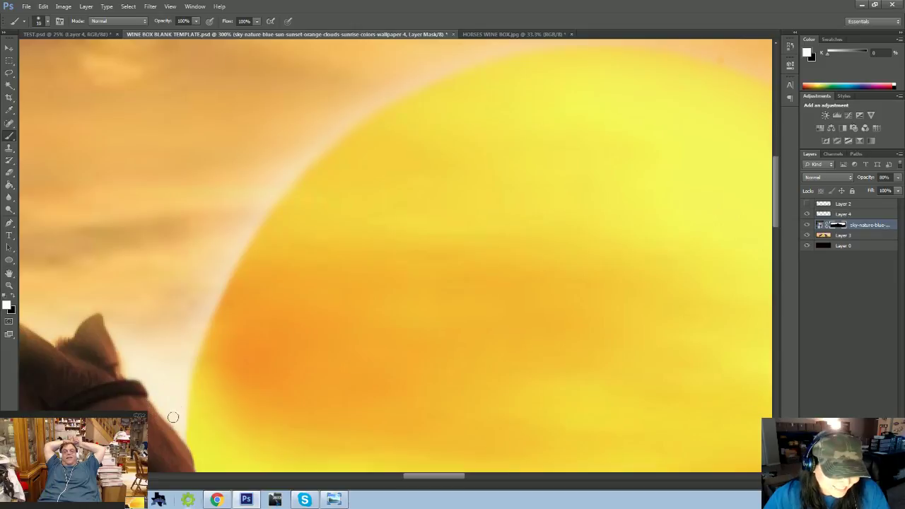
shift+click(200, 337)
shift+click(247, 238)
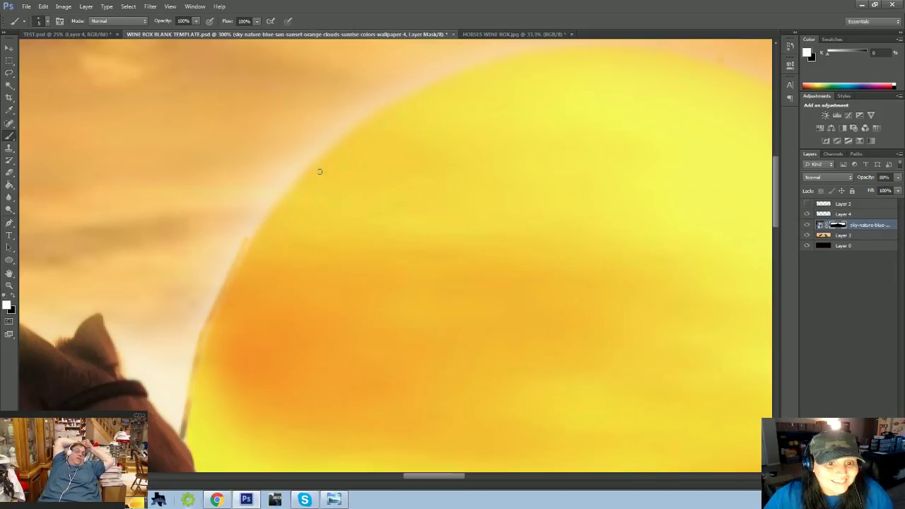
shift+click(329, 141)
shift+click(416, 88)
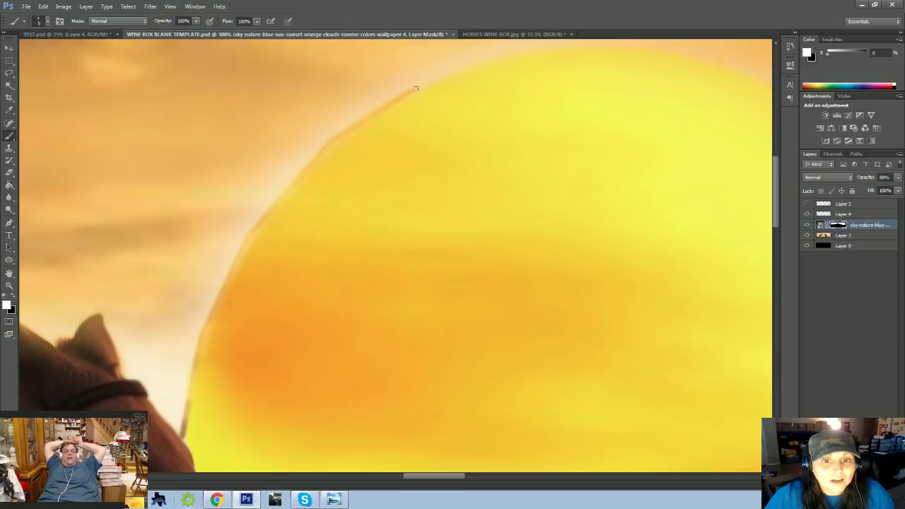
shift+click(495, 57)
scroll(577, 63, up, 2)
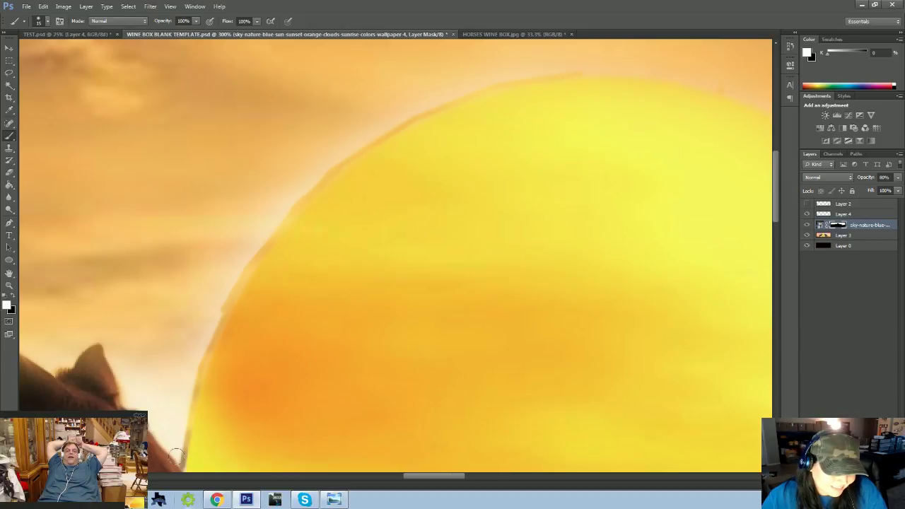
mouse_move(178, 453)
mouse_down()
mouse_move(164, 417)
mouse_move(173, 447)
mouse_move(188, 393)
mouse_move(170, 384)
mouse_move(164, 430)
mouse_move(125, 367)
mouse_move(128, 394)
mouse_move(150, 416)
mouse_move(121, 360)
mouse_move(143, 404)
mouse_up()
key(ctrl+1)
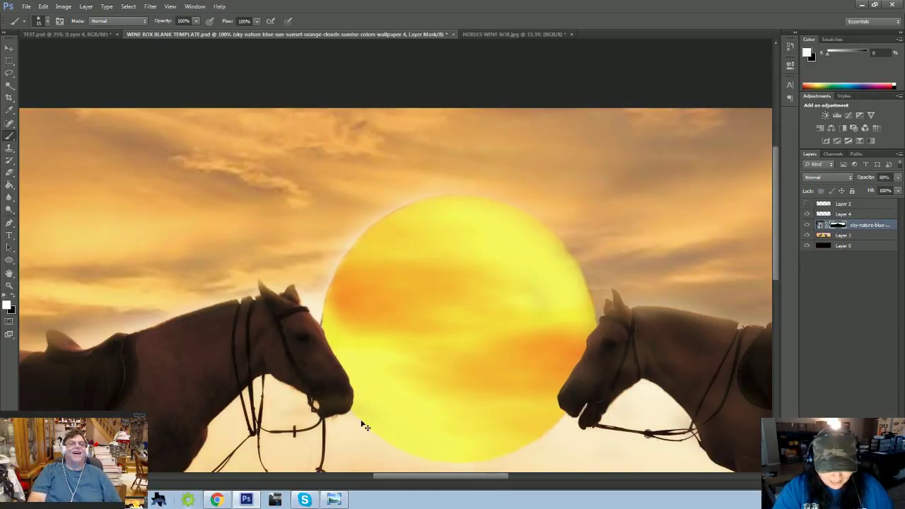
- Try to select the whole sun with the Magic Wand at tolerance 50, adding its differently coloured areas
key(ctrl+minus)
key(ctrl+minus)
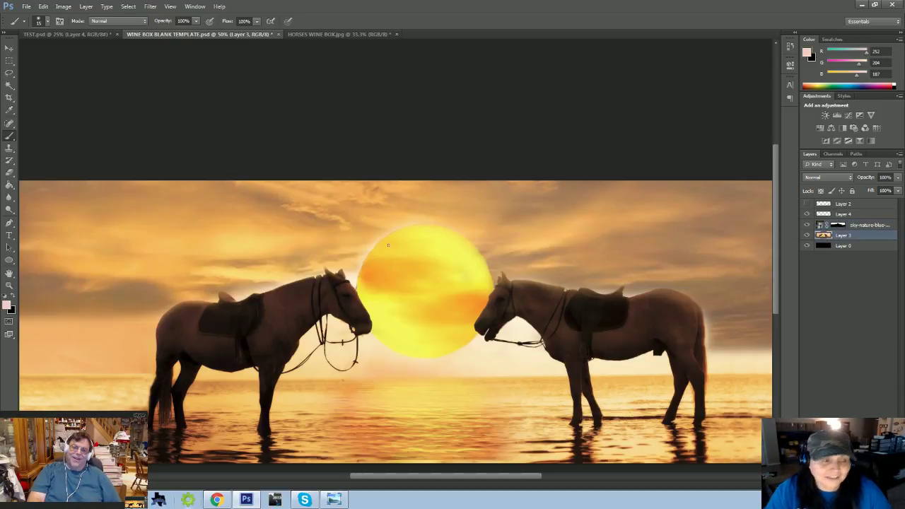
key(w)
click(434, 299)
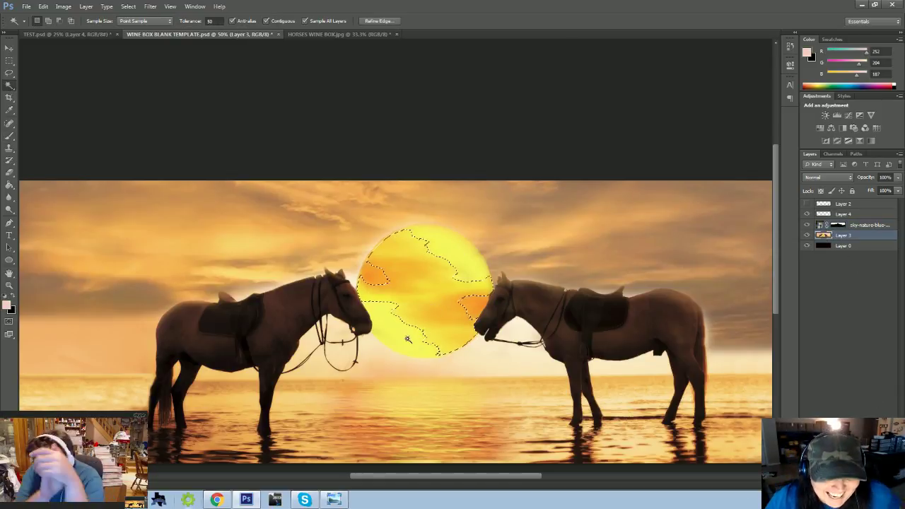
shift+click(369, 285)
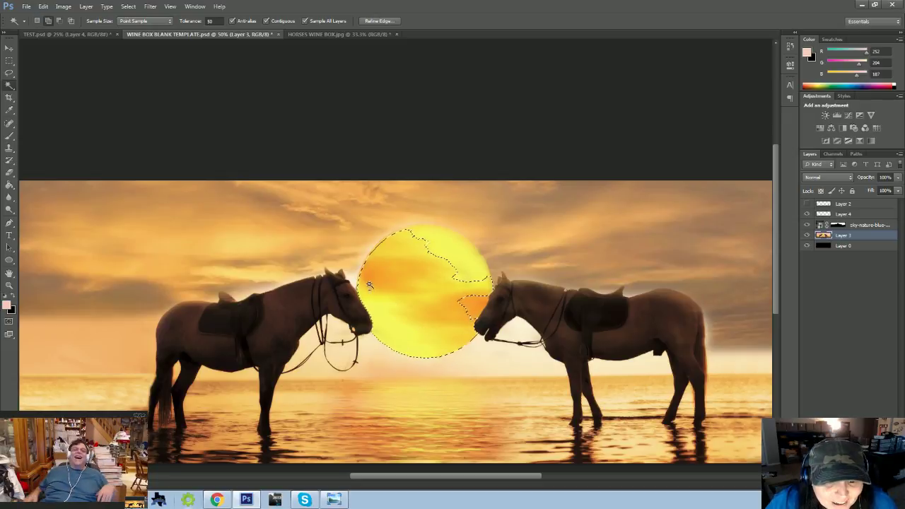
shift+click(410, 246)
shift+click(470, 311)
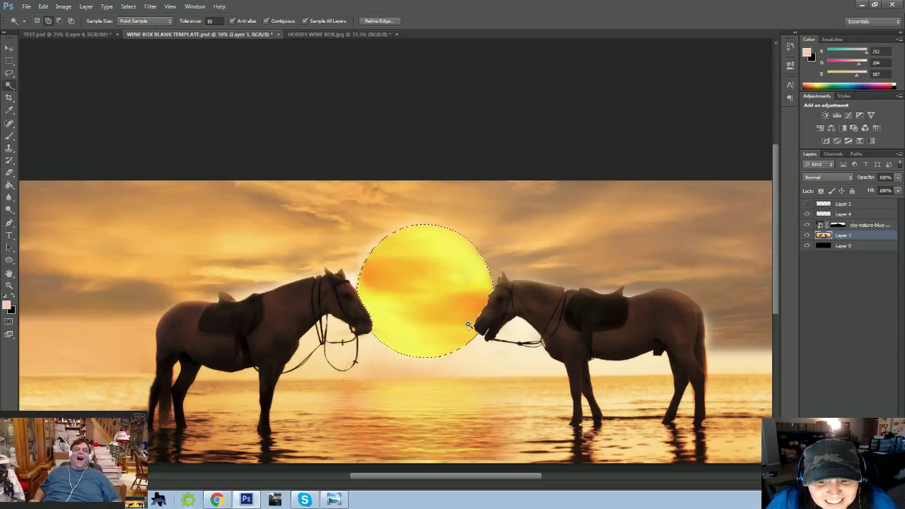
shift+click(368, 258)
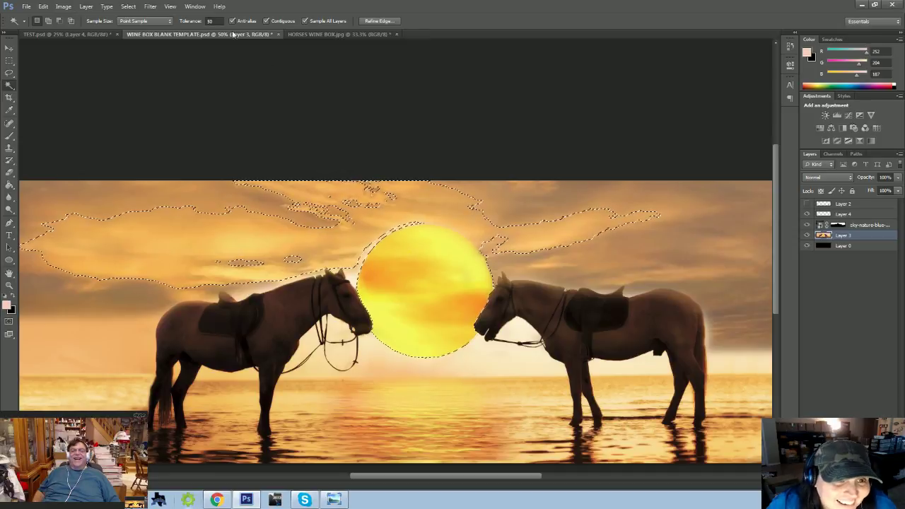
key(ctrl+d)
- Try lifting a Magic Wand selection of the sun onto its own layer above the sky, then merge the copy back down
click(428, 270)
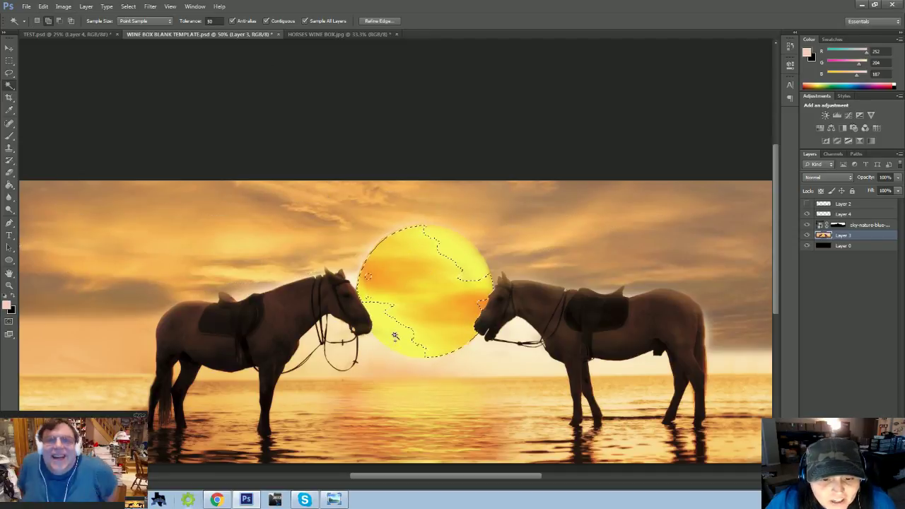
shift+click(374, 301)
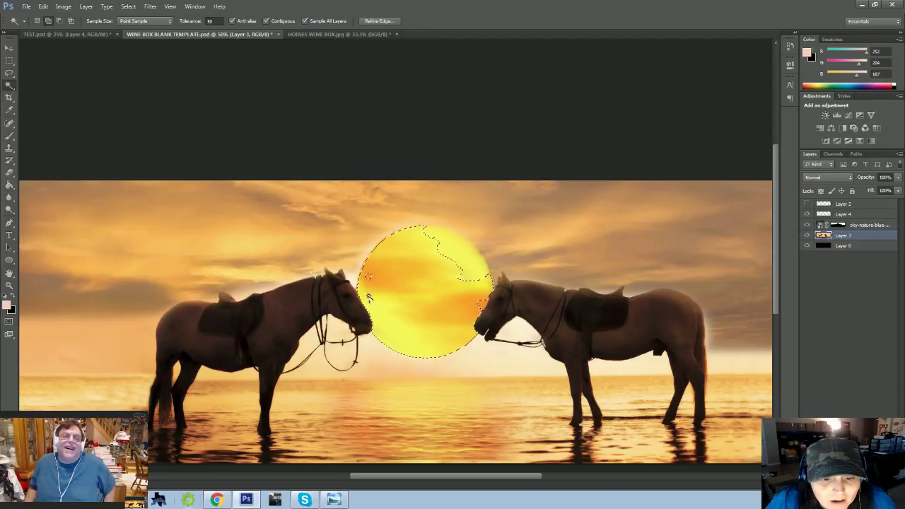
shift+click(457, 251)
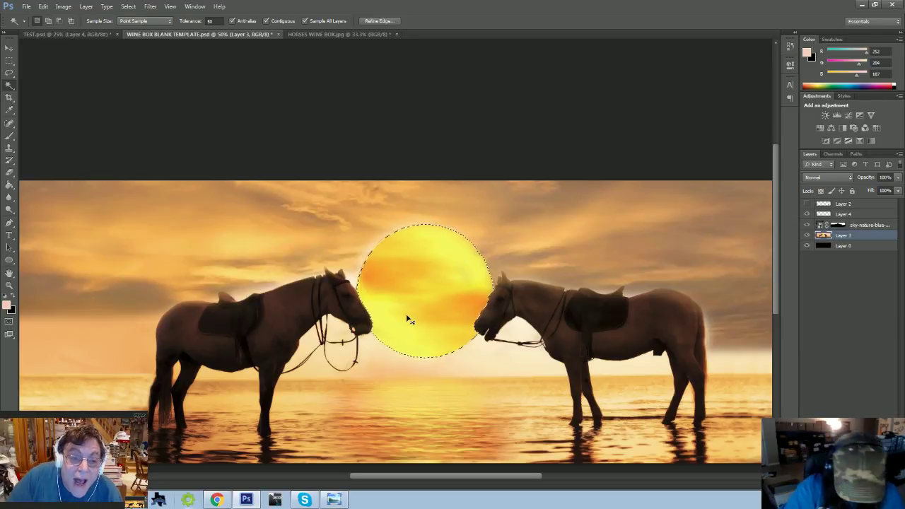
key(ctrl+j)
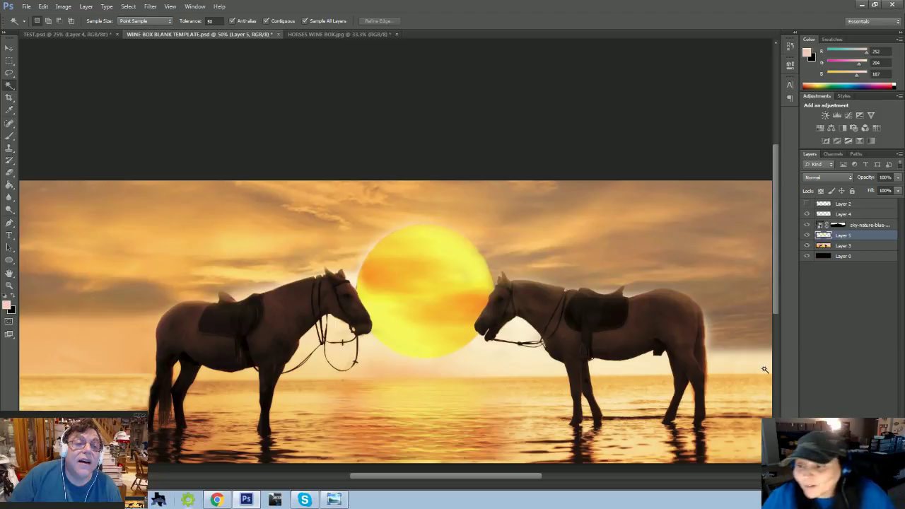
drag(833, 236, 837, 225)
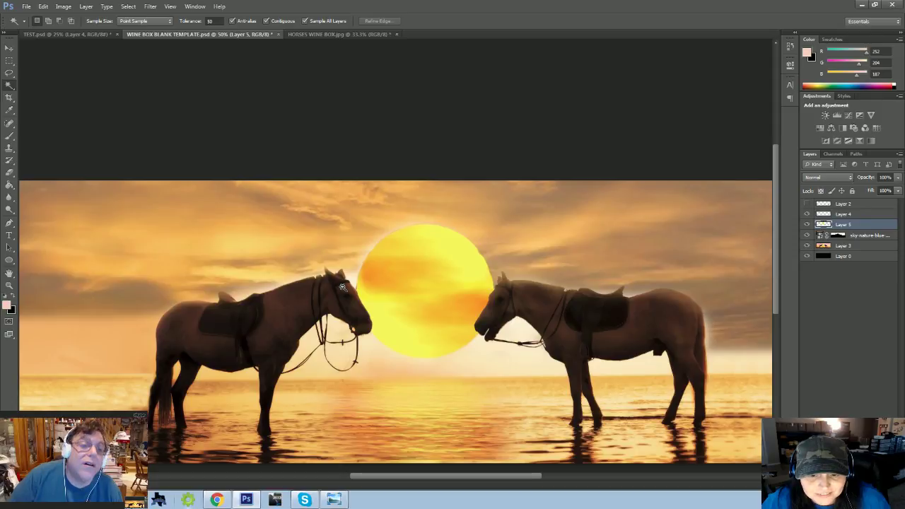
key(ctrl+z)
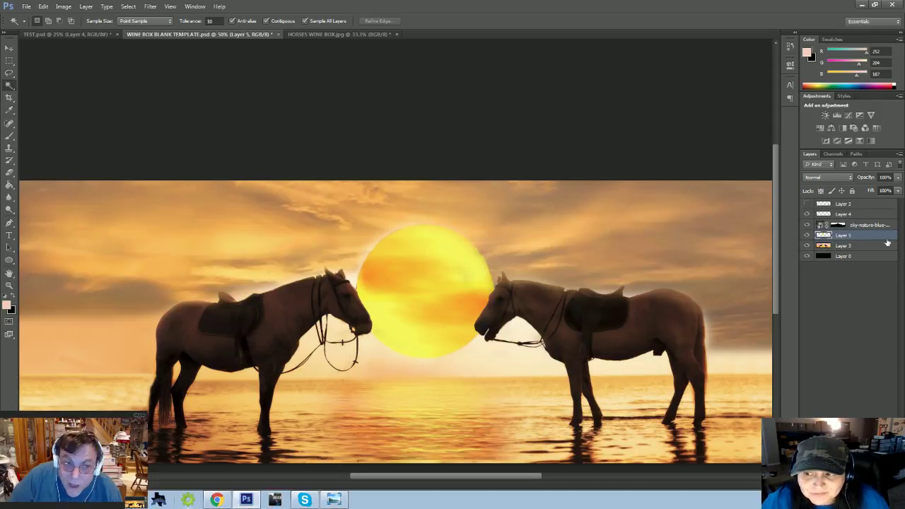
key(ctrl+e)
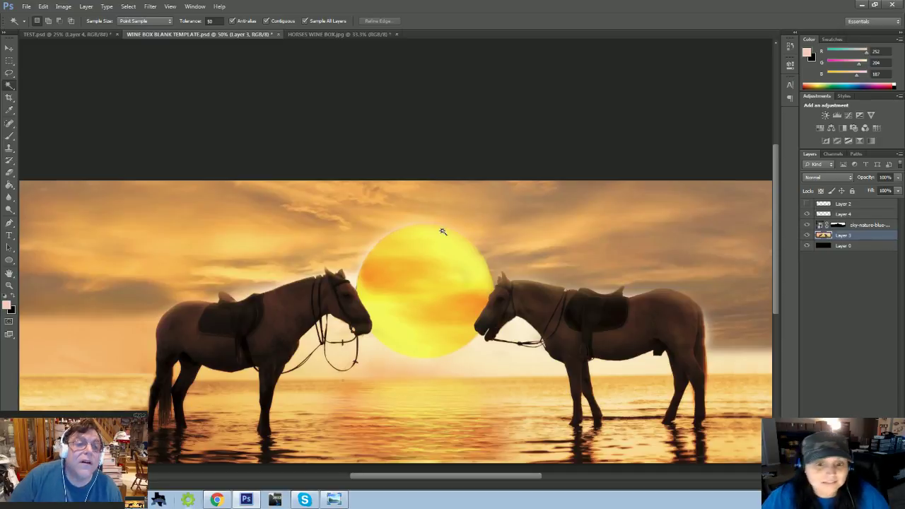
- Select the sun with the Quick Selection tool, copy it to a new layer and place that layer above the sky layer
click(9, 72)
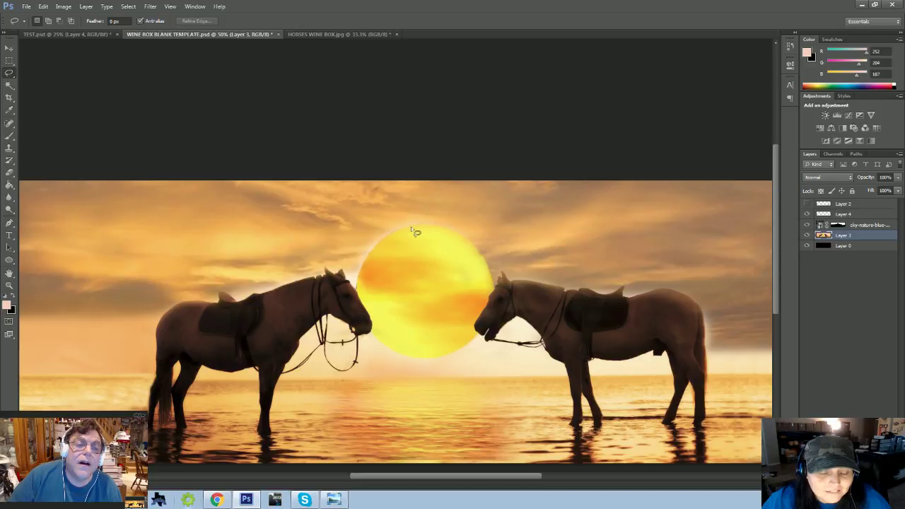
mouse_move(412, 227)
mouse_down()
mouse_move(469, 261)
mouse_move(461, 283)
mouse_move(416, 230)
mouse_up()
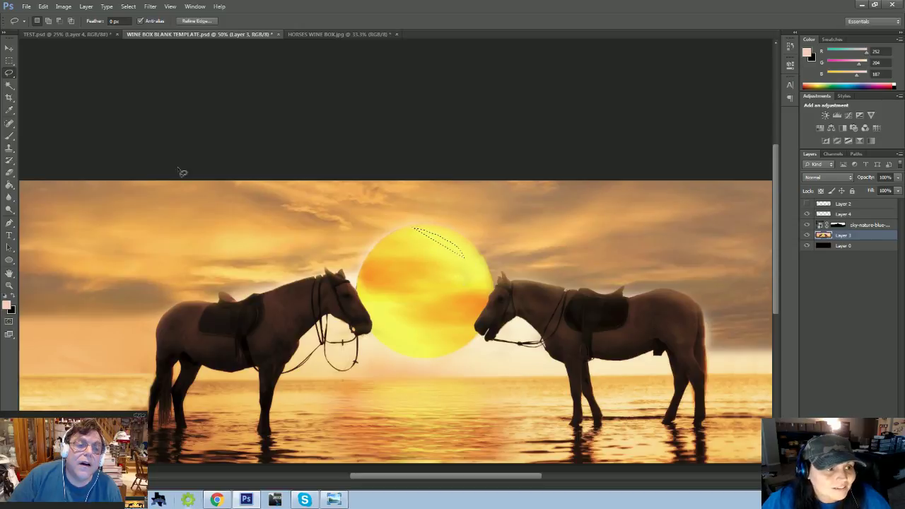
mouse_move(9, 85)
mouse_down()
mouse_move(27, 81)
mouse_move(17, 96)
mouse_move(39, 84)
mouse_up()
drag(413, 228, 461, 266)
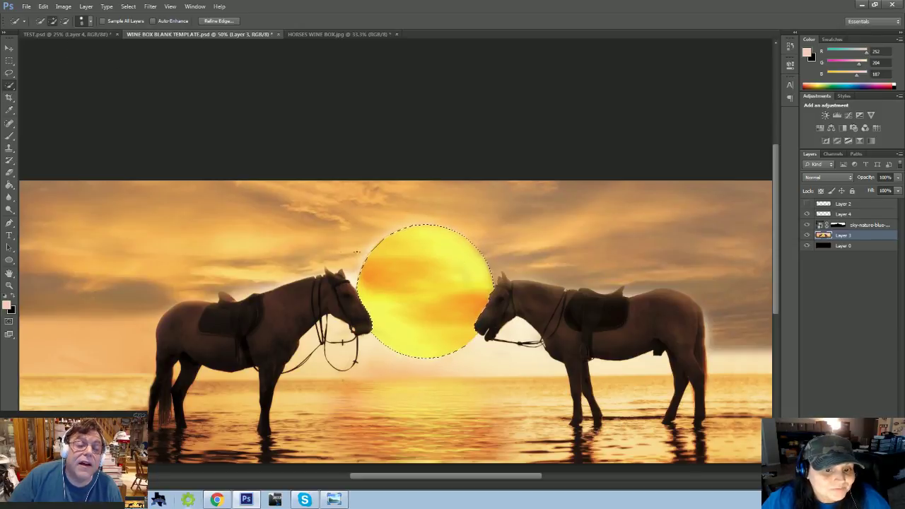
key(ctrl+j)
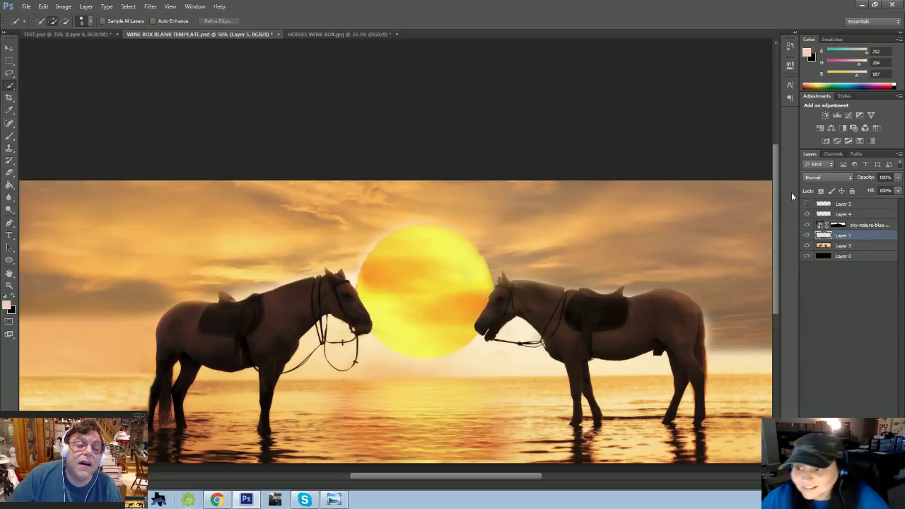
drag(838, 236, 835, 220)
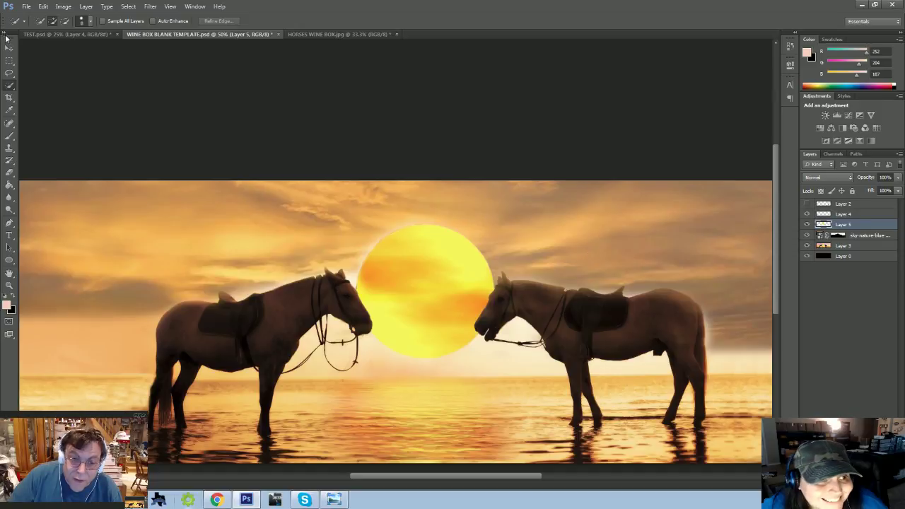
- Paint white on the sky layer's mask along the sun's upper left edge with a 70 px brush to cover the pale halo
key(v)
key(ctrl+plus)
key(ctrl+plus)
key(ctrl+plus)
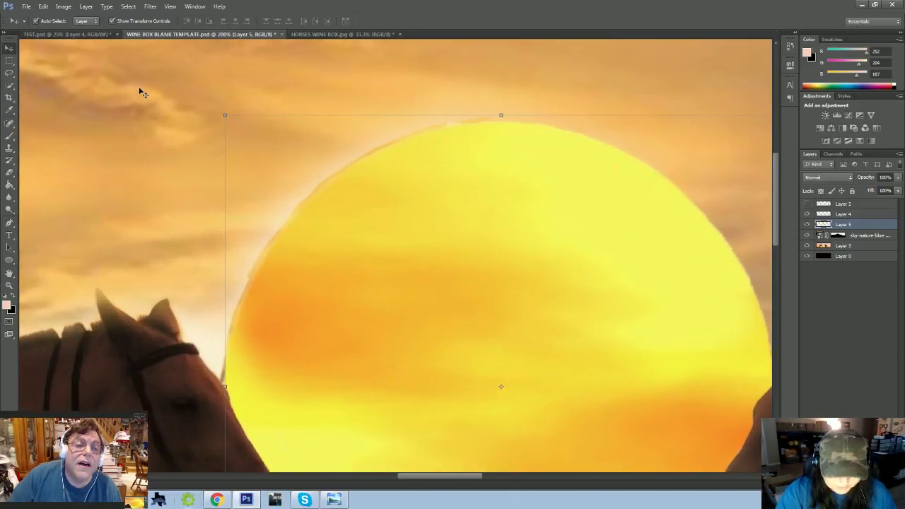
key(ctrl+minus)
key(ctrl+minus)
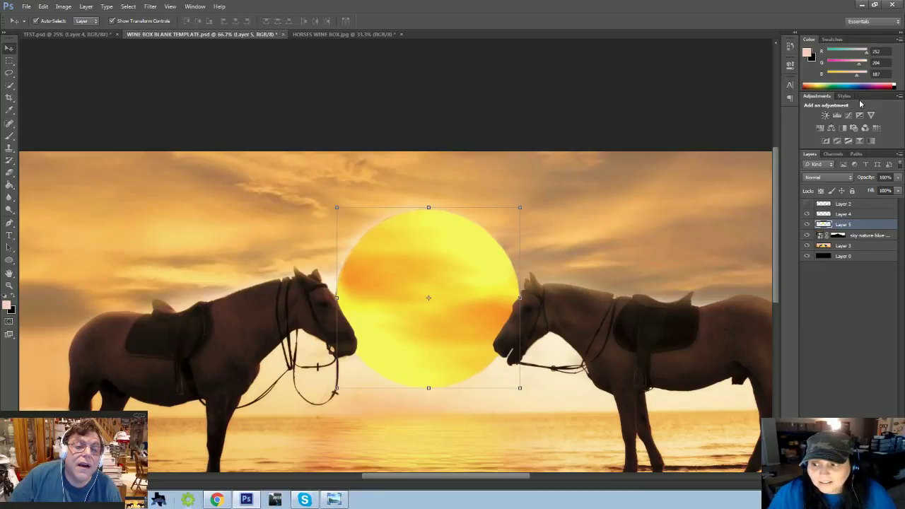
click(839, 235)
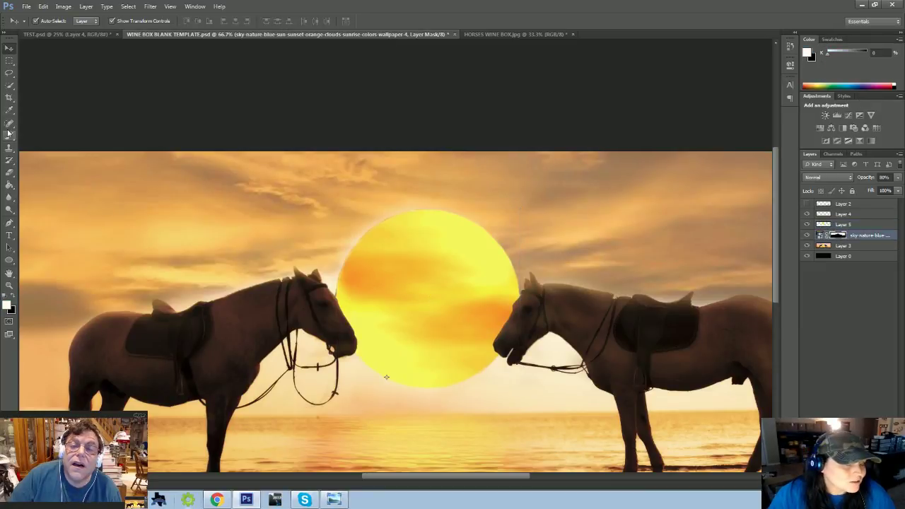
click(8, 136)
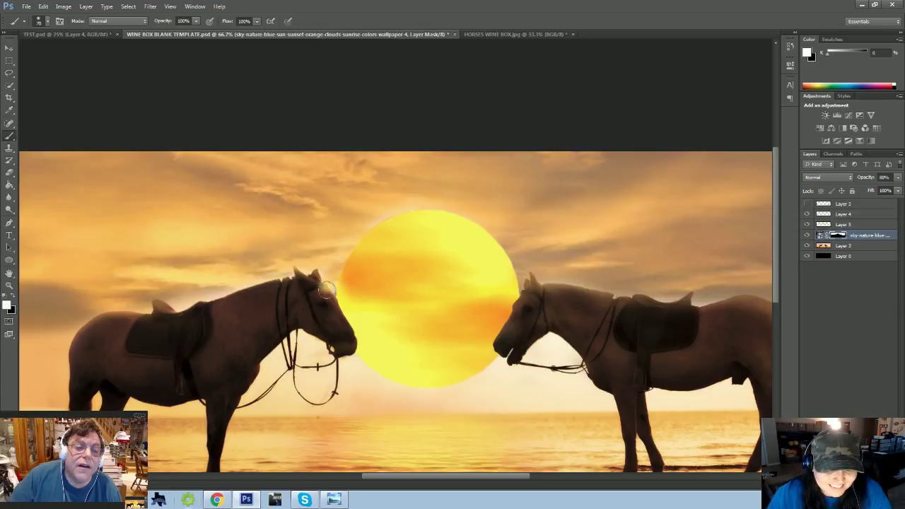
key(bracketright)
key(bracketright)
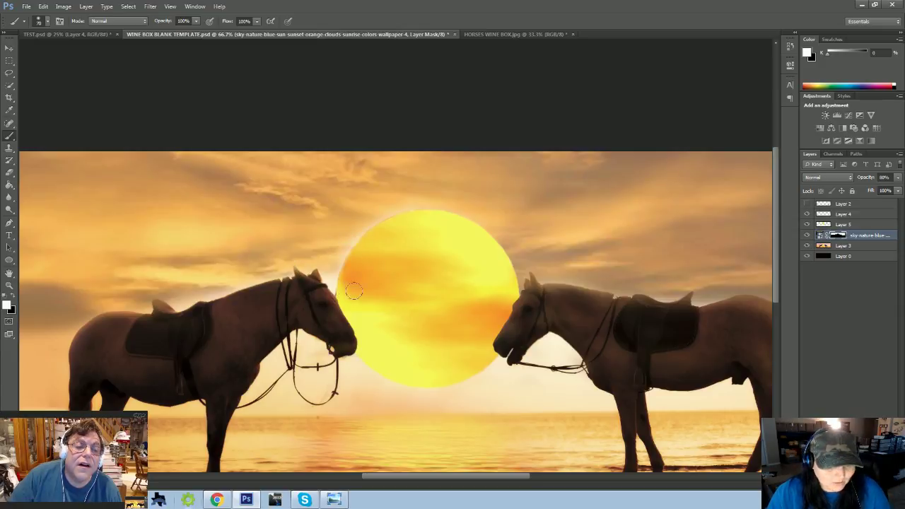
mouse_move(350, 290)
mouse_down()
mouse_move(339, 279)
mouse_move(360, 243)
mouse_up()
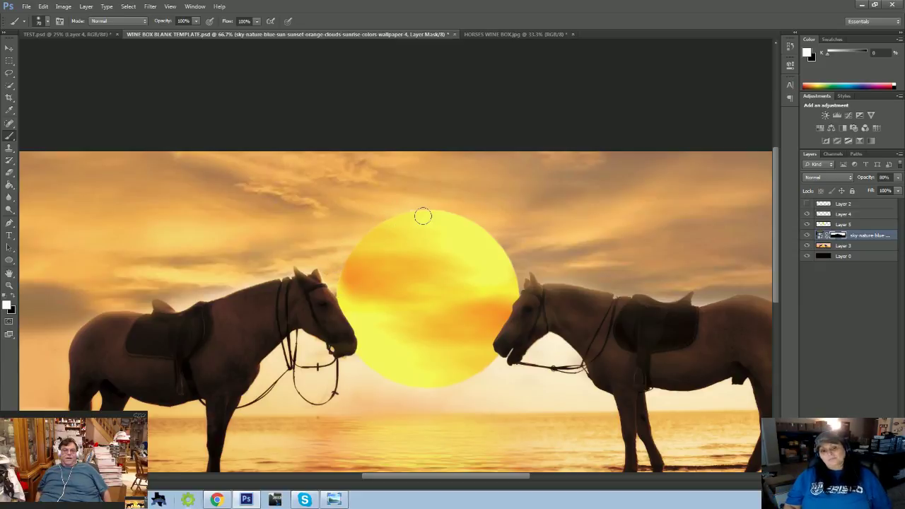
- Enlarge the copied sun layer to about 101.4% by extending its upper left corner outward
key(ctrl+minus)
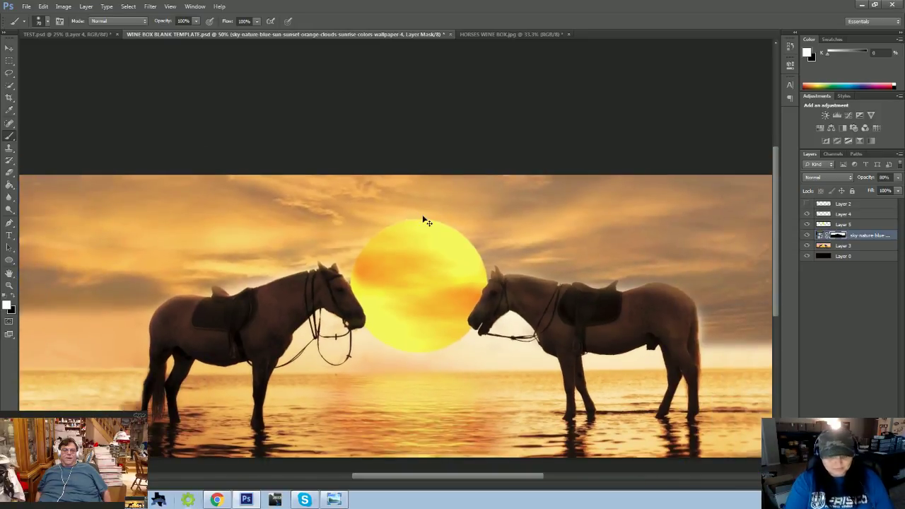
key(ctrl+minus)
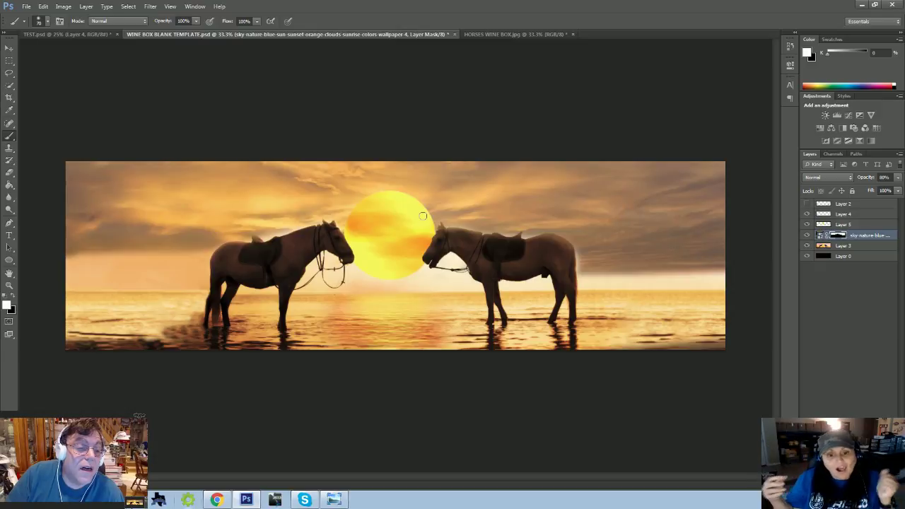
key(ctrl+plus)
key(ctrl+plus)
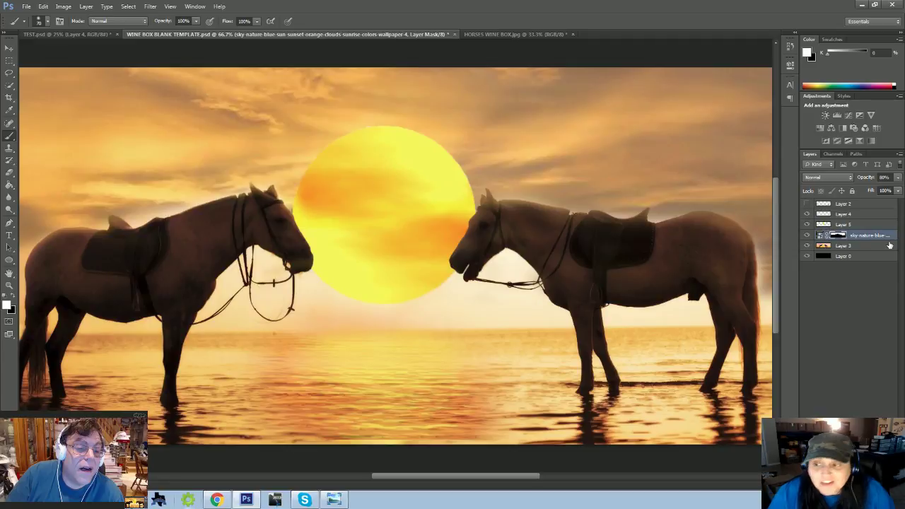
click(10, 48)
click(361, 196)
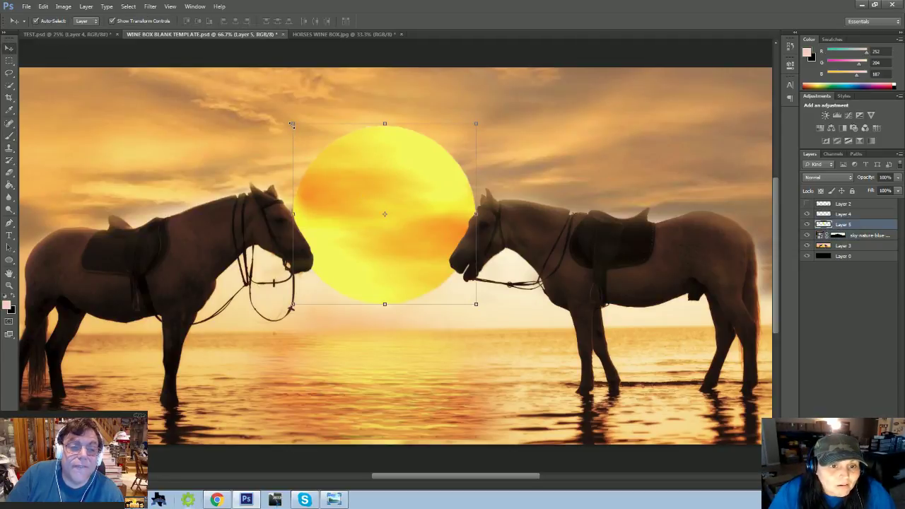
drag(292, 124, 290, 121)
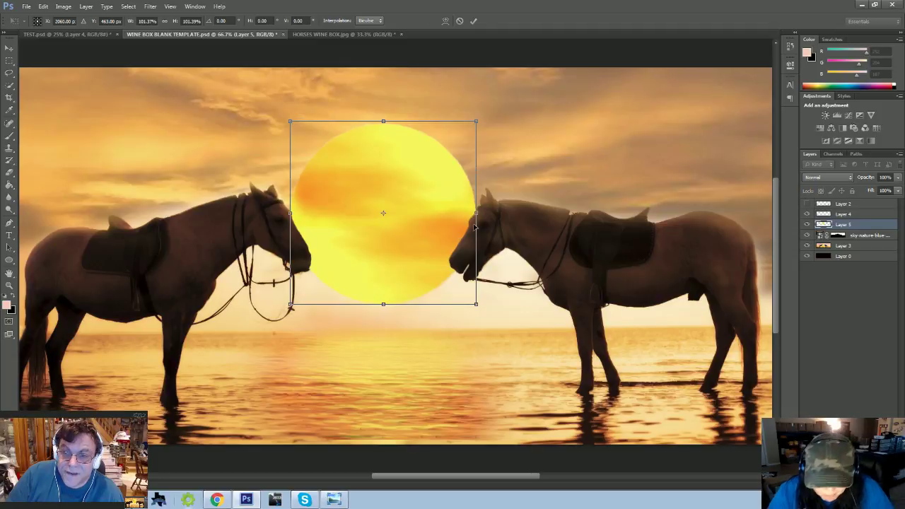
key(Return)
- Soften the upper edge of the copied sun with the Blur tool at 100 px and 100% strength
click(520, 120)
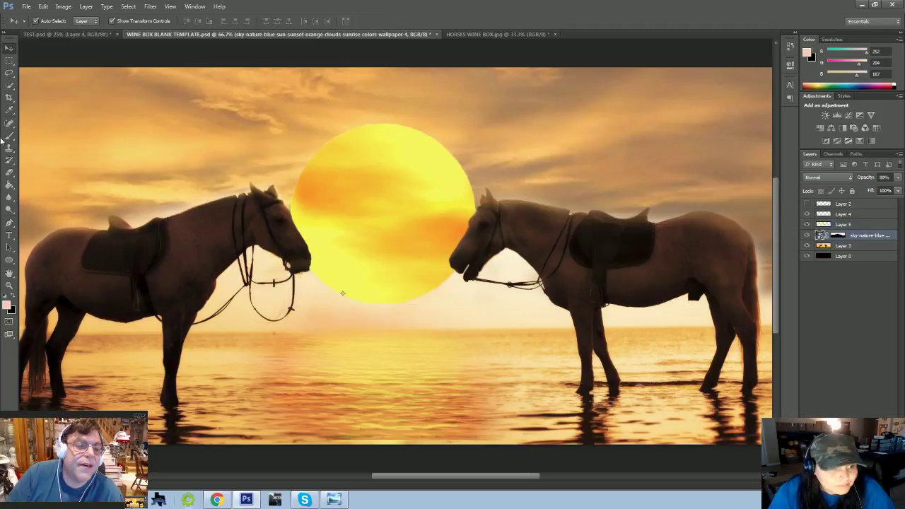
click(10, 196)
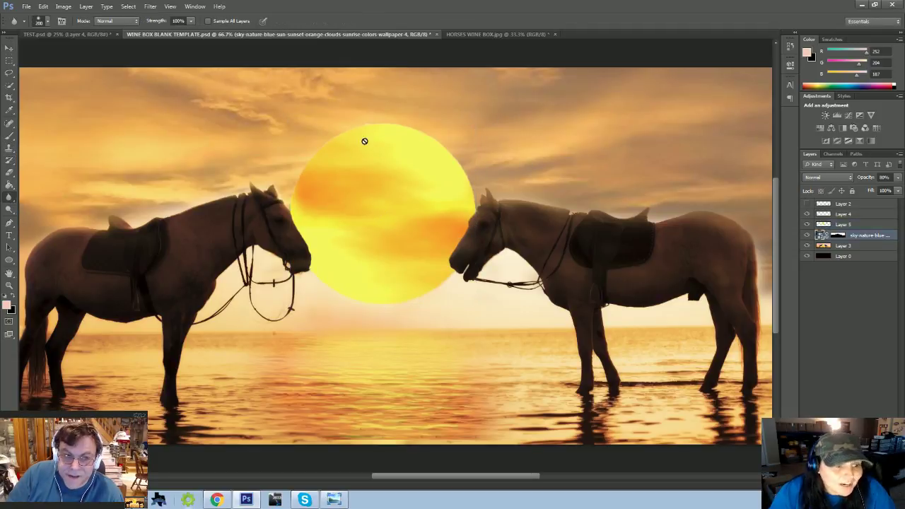
click(849, 224)
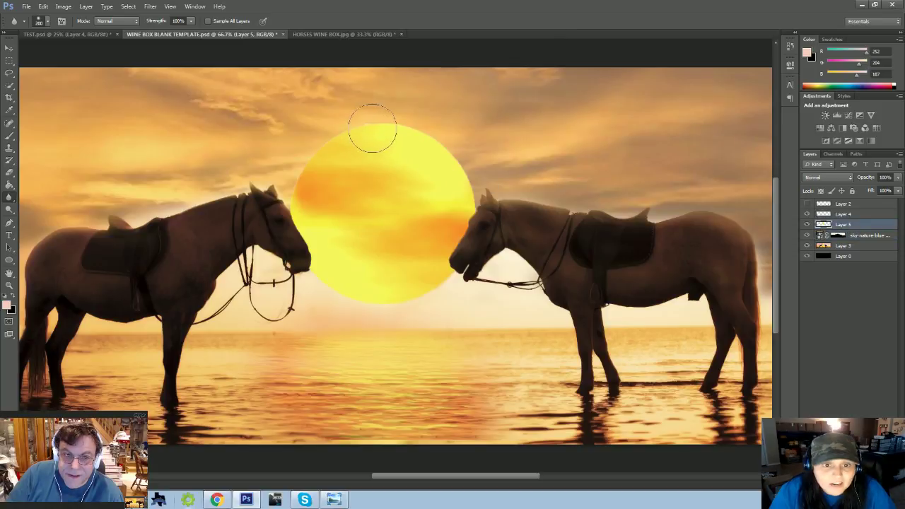
click(9, 172)
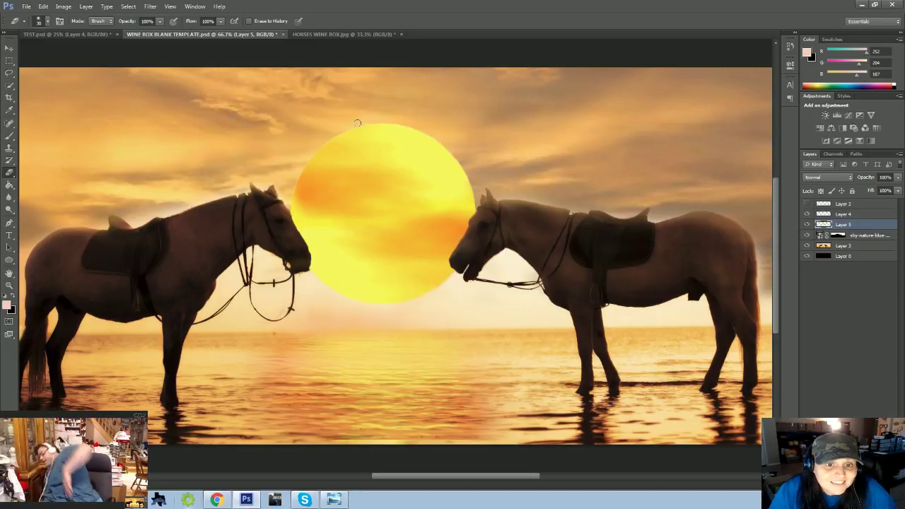
click(10, 197)
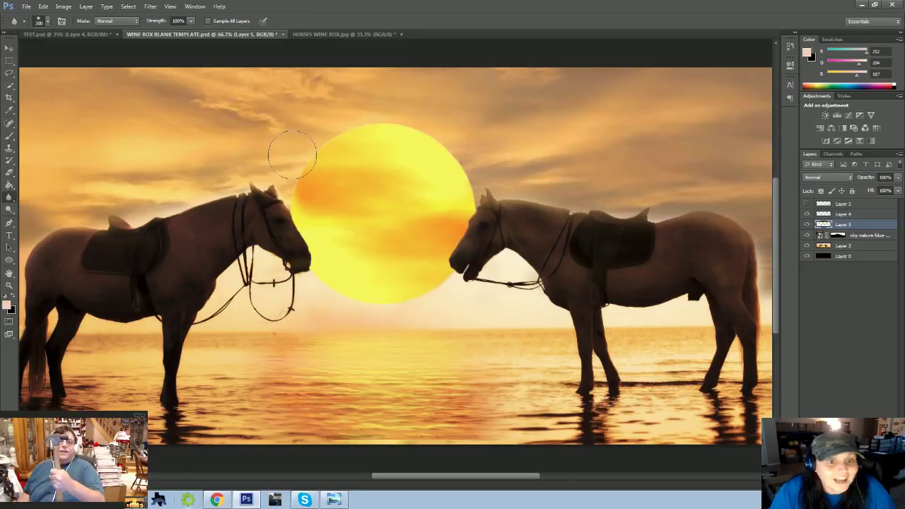
key(bracketleft)
key(bracketleft)
key(bracketleft)
key(bracketleft)
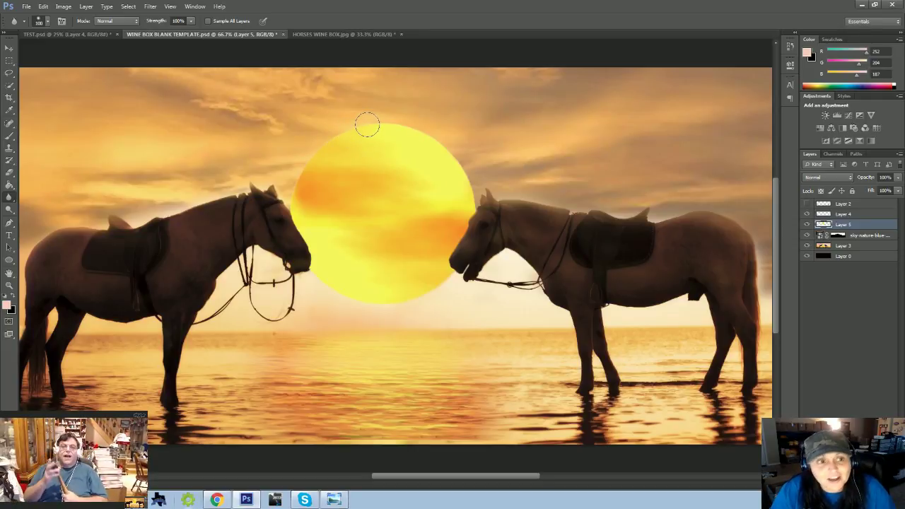
mouse_move(367, 126)
mouse_down()
mouse_move(329, 136)
mouse_move(346, 123)
mouse_move(343, 134)
mouse_move(306, 153)
mouse_move(347, 119)
mouse_move(327, 138)
mouse_move(351, 133)
mouse_move(310, 160)
mouse_move(296, 202)
mouse_move(296, 174)
mouse_move(404, 123)
mouse_move(383, 128)
mouse_move(424, 151)
mouse_move(367, 124)
mouse_move(427, 138)
mouse_move(335, 117)
mouse_move(465, 134)
mouse_move(339, 120)
mouse_move(436, 165)
mouse_move(446, 150)
mouse_move(459, 153)
mouse_move(473, 200)
mouse_move(467, 170)
mouse_move(387, 127)
mouse_move(475, 172)
mouse_move(446, 268)
mouse_move(418, 304)
mouse_move(451, 280)
mouse_move(356, 285)
mouse_move(362, 310)
mouse_move(325, 275)
mouse_move(409, 304)
mouse_move(411, 294)
mouse_move(300, 184)
mouse_move(320, 149)
mouse_move(313, 186)
mouse_move(320, 152)
mouse_move(433, 141)
mouse_move(335, 144)
mouse_move(451, 128)
mouse_move(354, 118)
mouse_move(405, 132)
mouse_move(340, 134)
mouse_move(429, 153)
mouse_move(451, 184)
mouse_move(475, 195)
mouse_move(450, 143)
mouse_move(446, 151)
mouse_move(408, 142)
mouse_up()
key(ctrl+minus)
key(ctrl+minus)
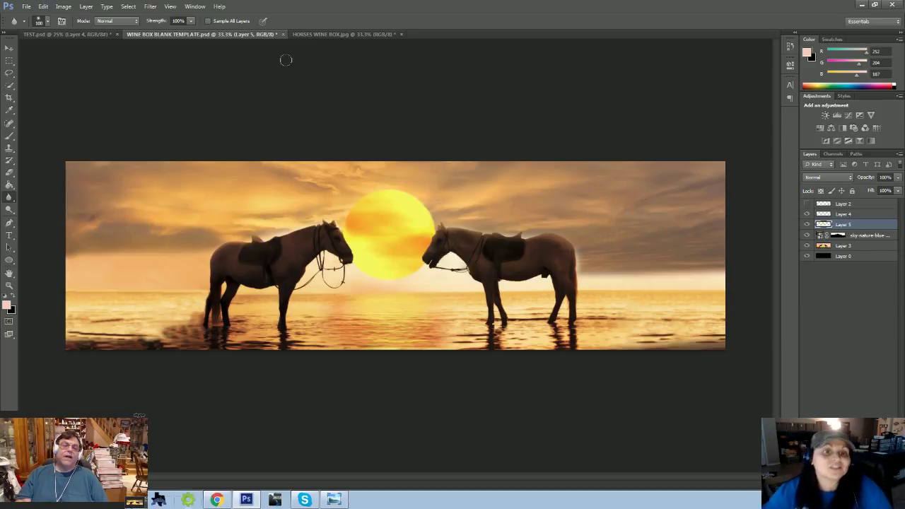
- Compare the wine box template with the finished HORSES WINE BOX.jpg reference image
click(313, 35)
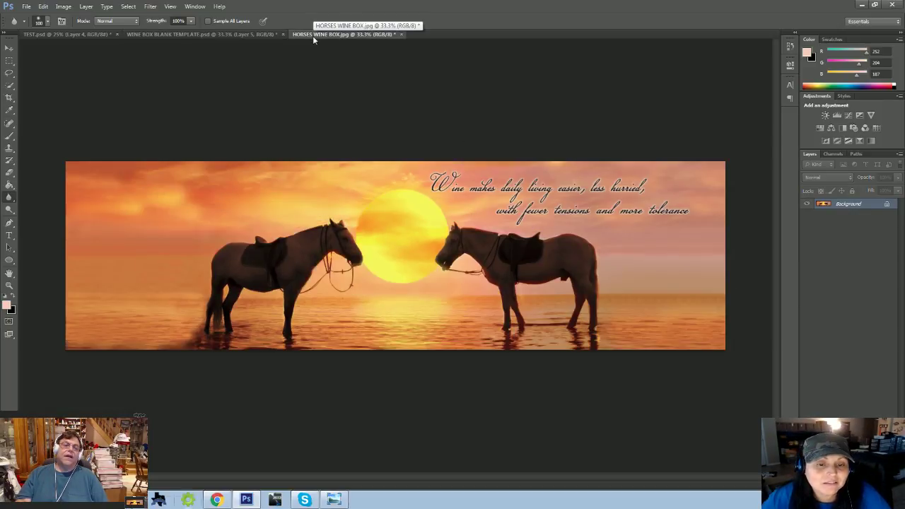
click(268, 35)
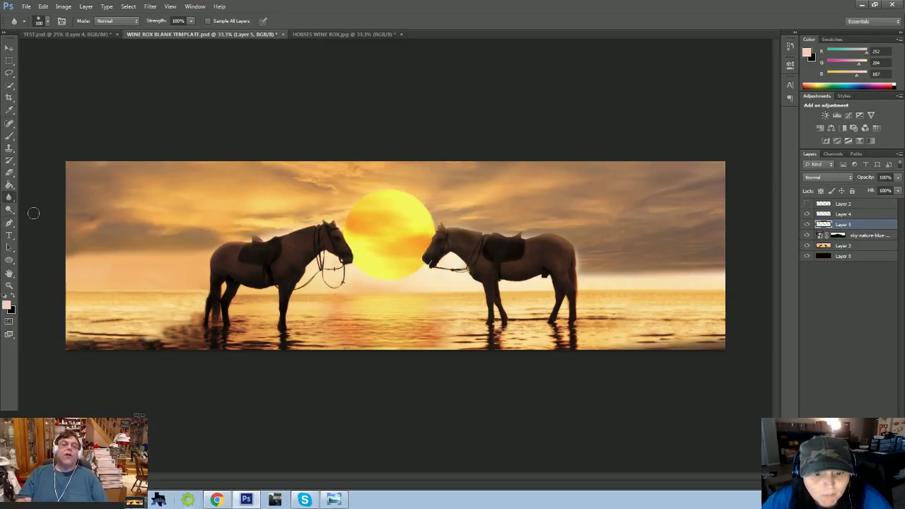
click(382, 34)
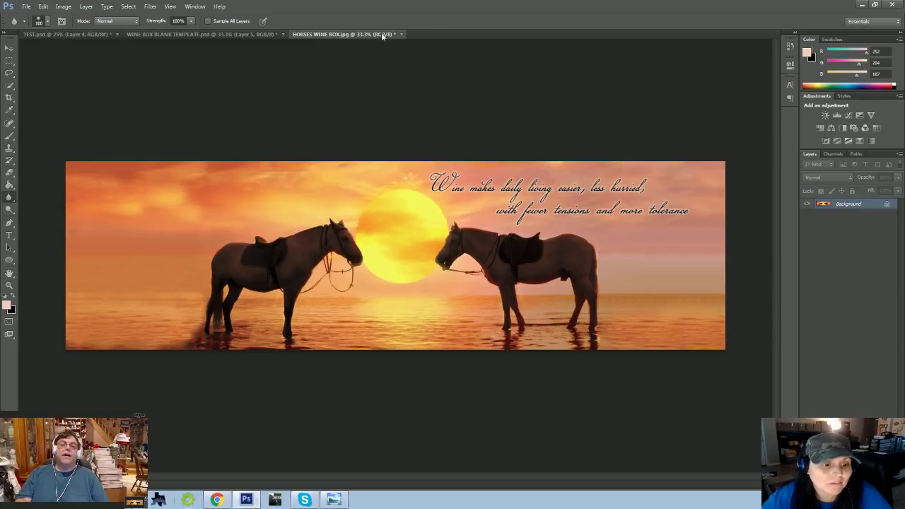
click(261, 33)
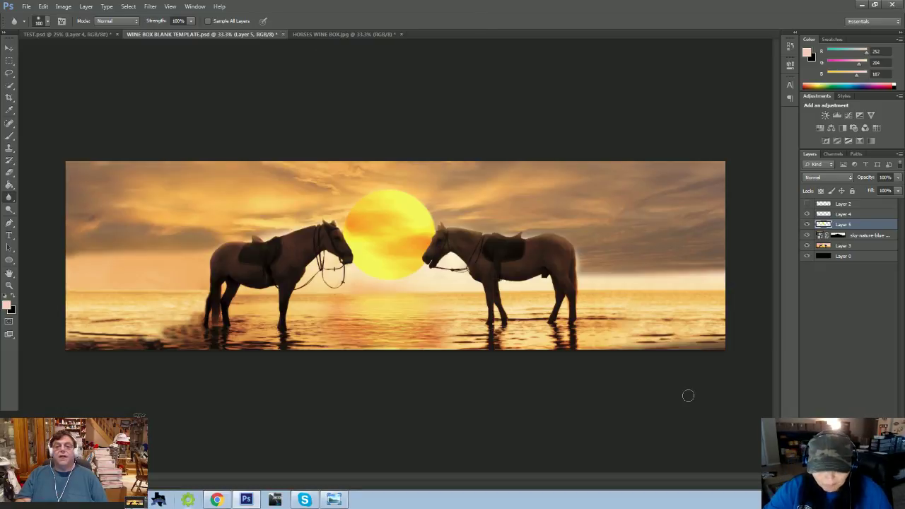
- Paint white on the sky layer's mask with a 25 px brush along the right horse's rump and tail to cover the pale halo
key(ctrl+plus)
key(ctrl+plus)
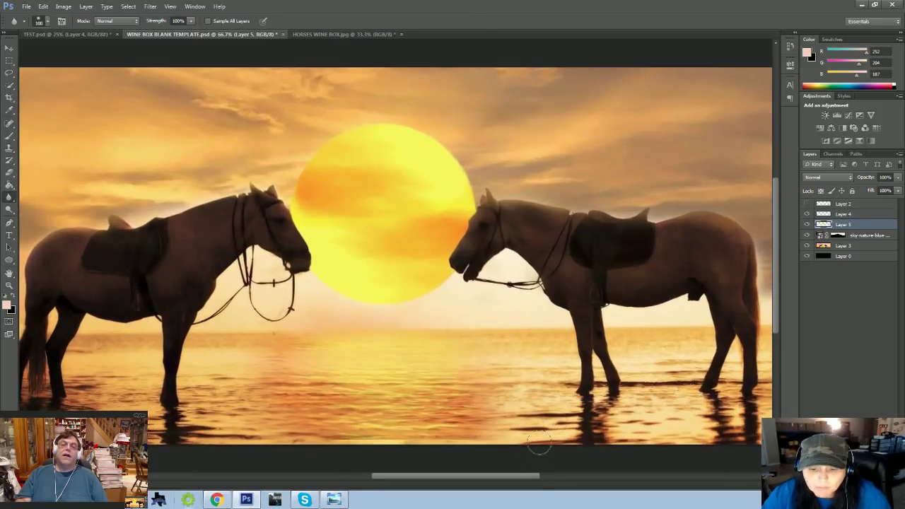
drag(517, 476, 637, 476)
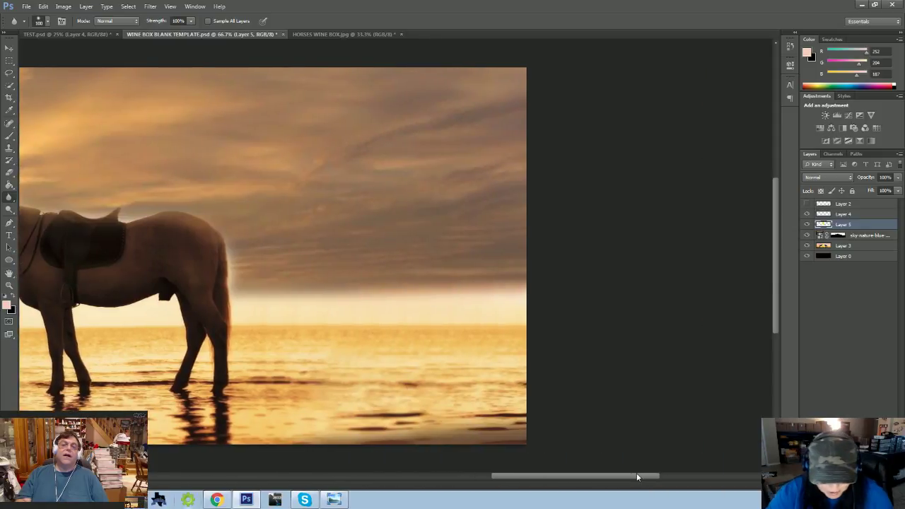
key(ctrl+plus)
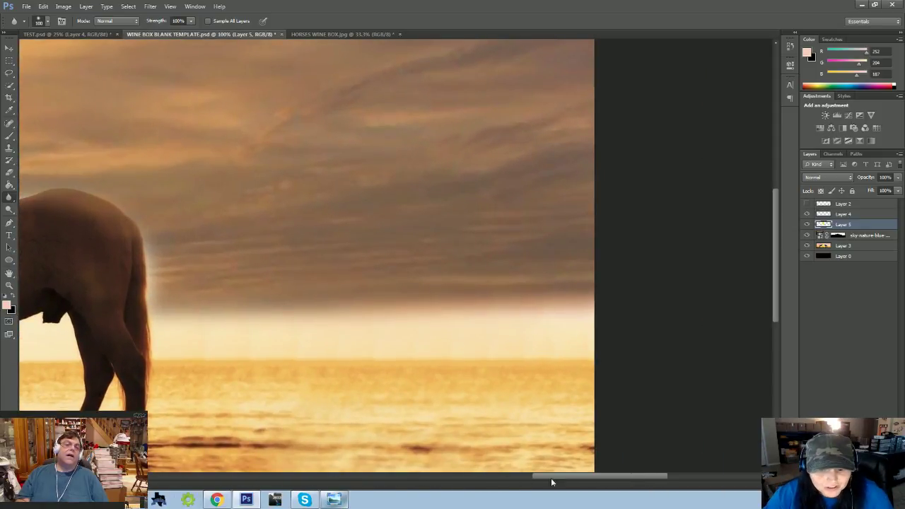
drag(553, 481, 501, 481)
key(alt+bracketleft)
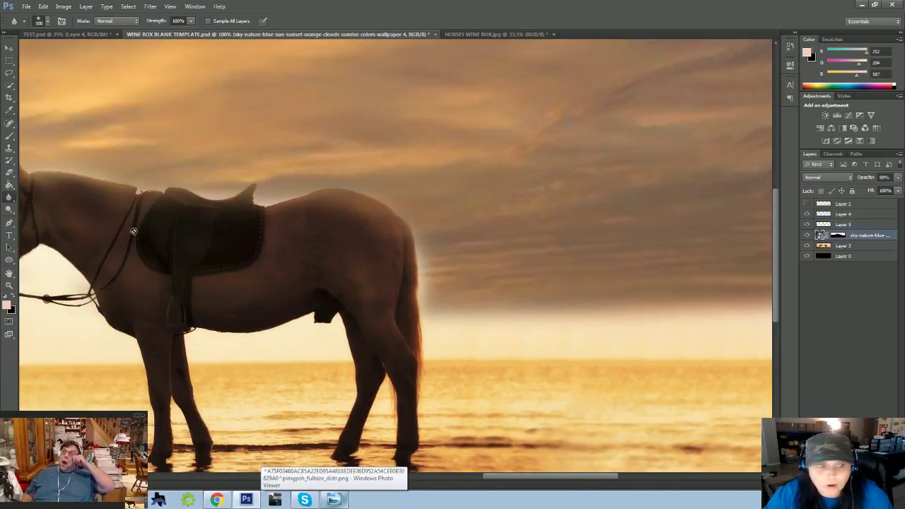
click(10, 296)
click(9, 134)
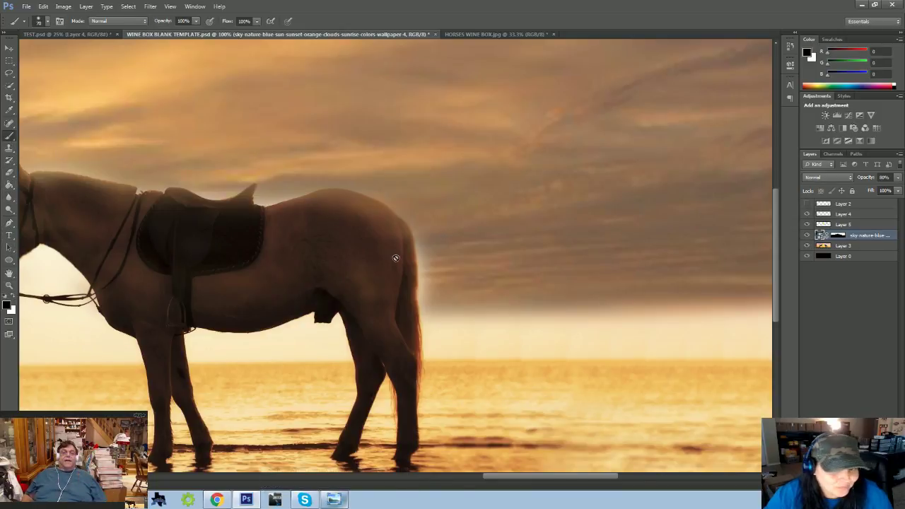
click(839, 236)
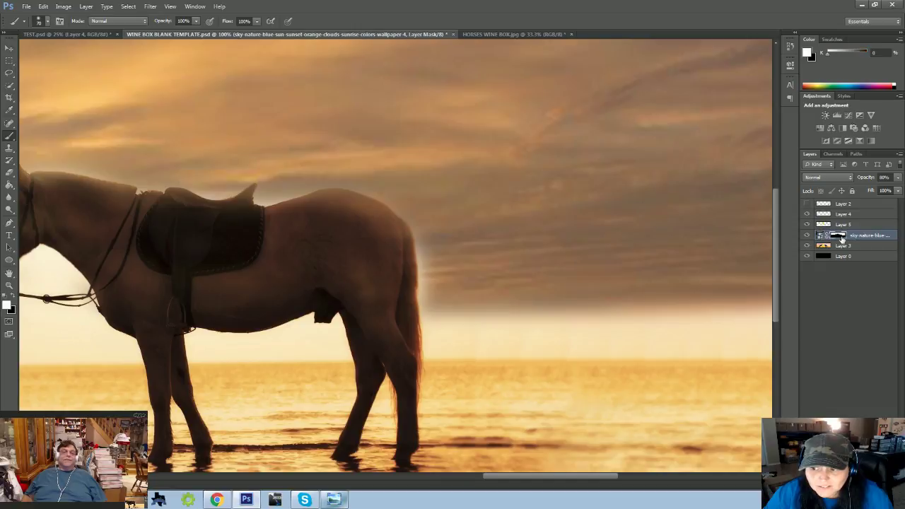
drag(437, 253, 430, 286)
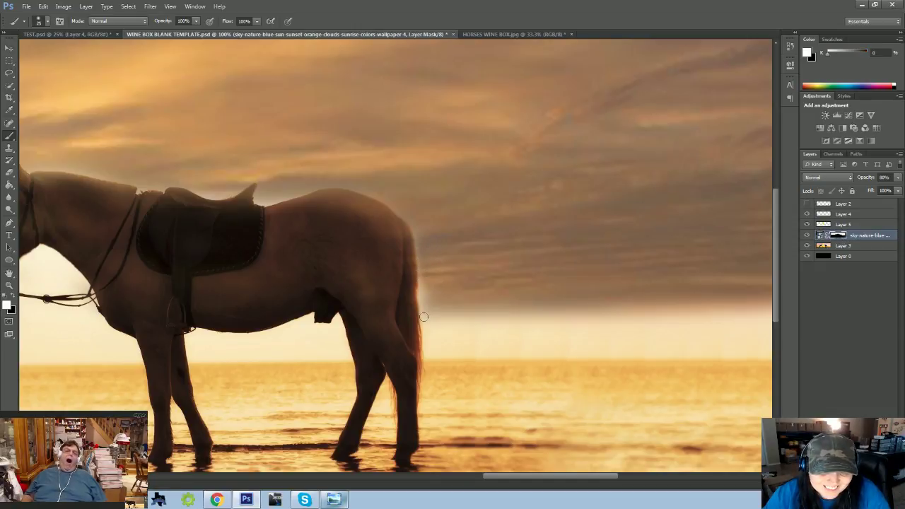
mouse_move(424, 317)
mouse_down()
mouse_move(414, 222)
mouse_move(429, 317)
mouse_up()
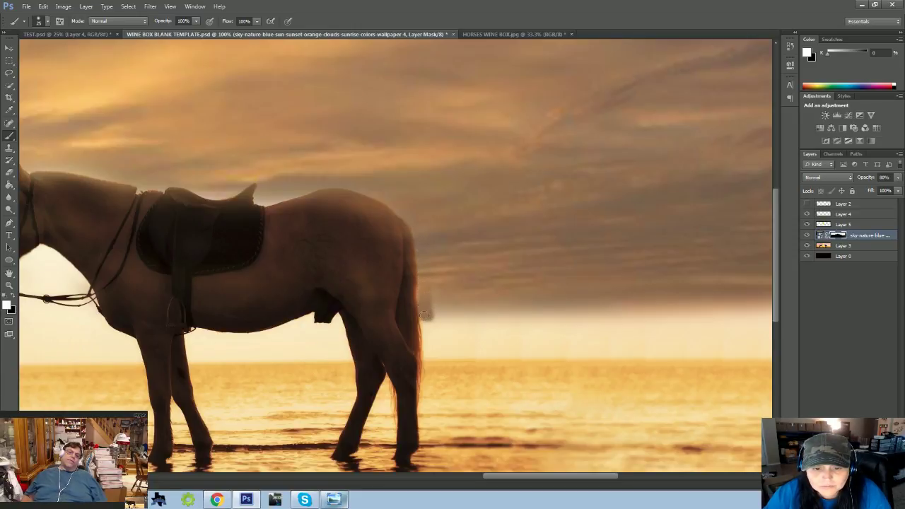
mouse_move(425, 315)
mouse_down()
mouse_move(426, 355)
mouse_move(422, 323)
mouse_up()
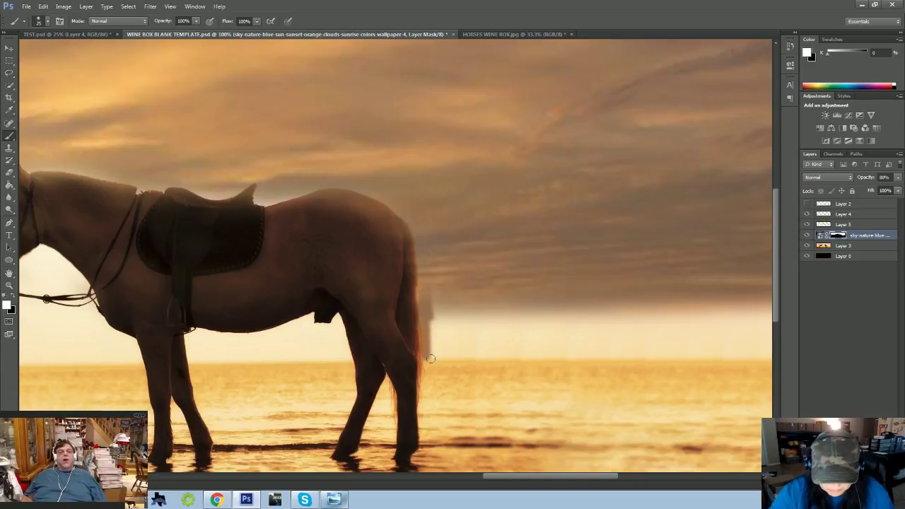
- Paint black on the sky mask beside the right horse's tail to clear the stray strip of sky above the horizon
key(ctrl+plus)
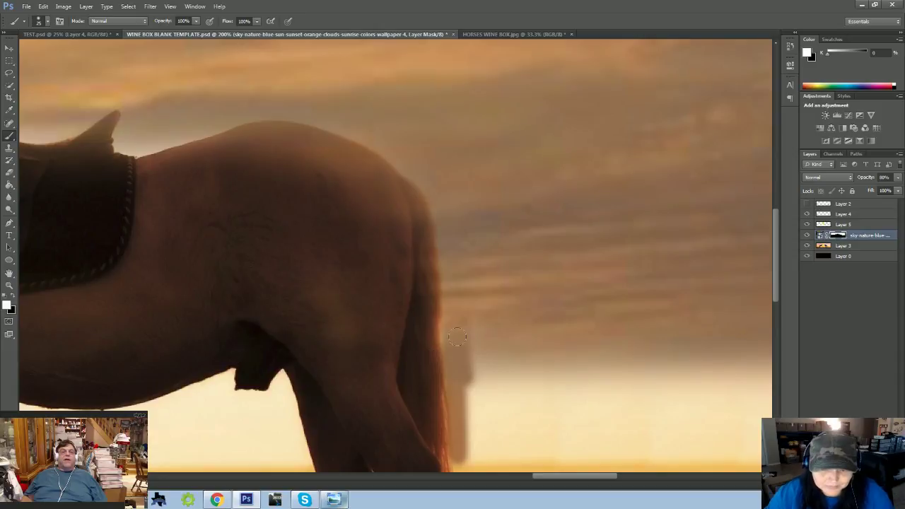
scroll(469, 389, down, 1)
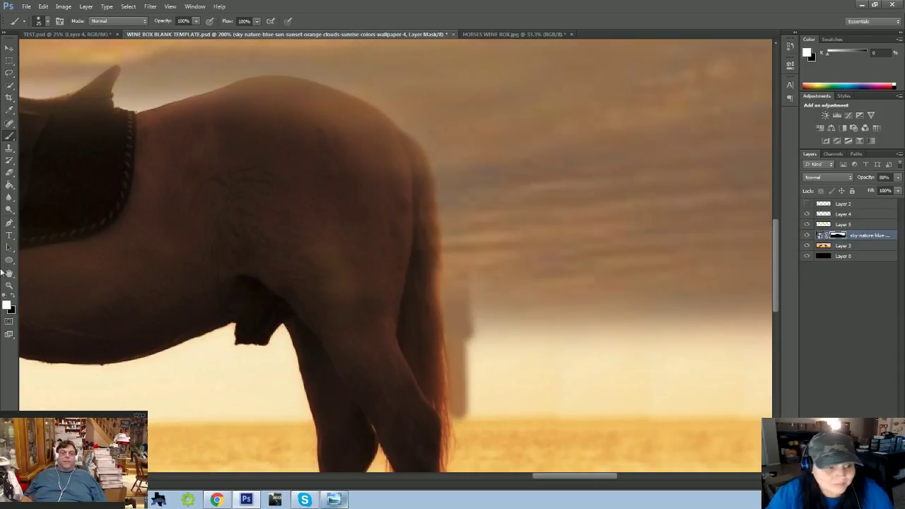
click(14, 302)
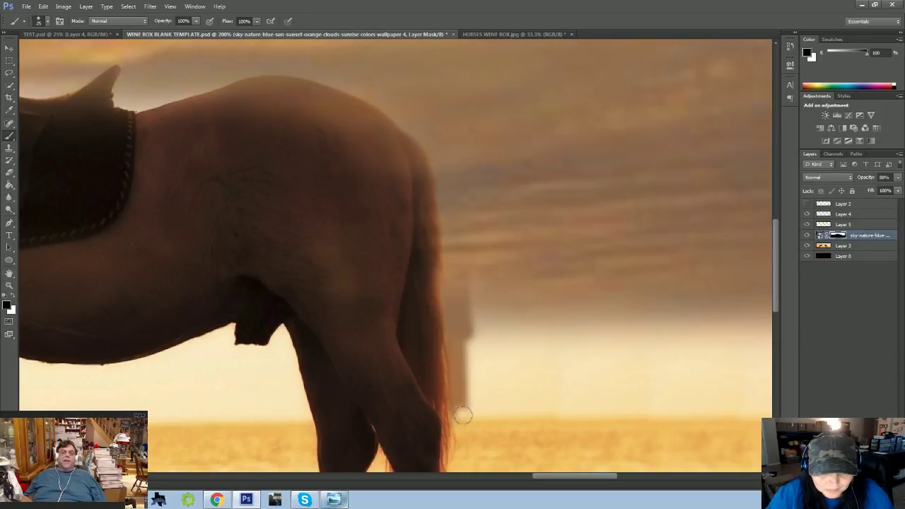
mouse_move(460, 415)
mouse_down()
mouse_move(451, 301)
mouse_move(476, 401)
mouse_up()
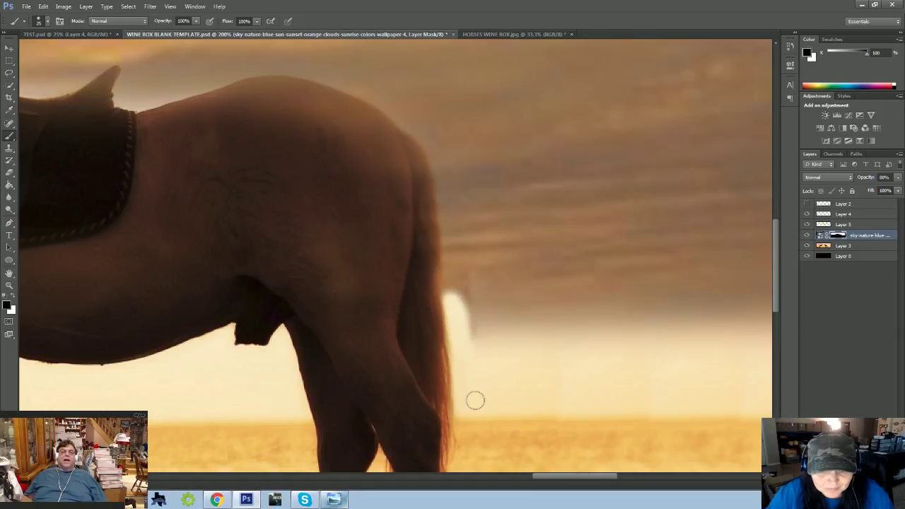
drag(470, 344, 467, 322)
alt+click(519, 306)
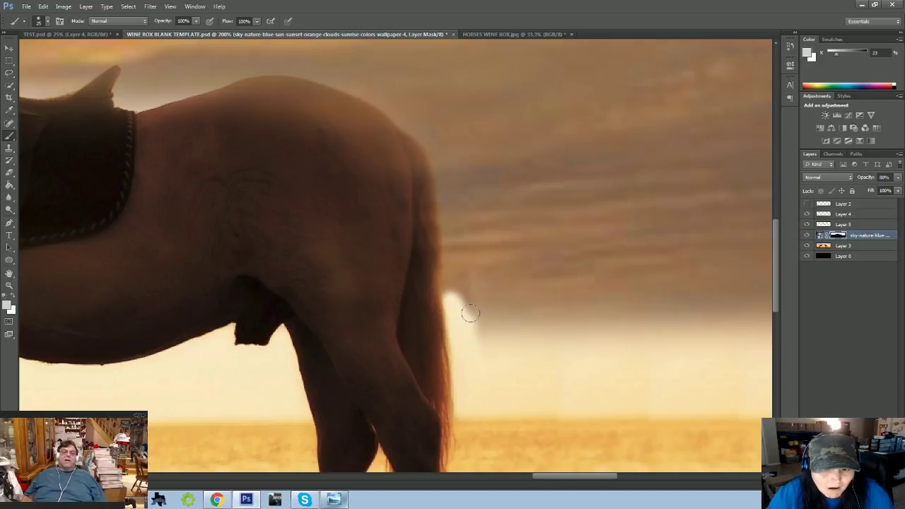
mouse_move(469, 309)
mouse_down()
mouse_move(453, 298)
mouse_move(470, 331)
mouse_move(452, 329)
mouse_move(629, 316)
mouse_move(548, 321)
mouse_move(410, 300)
mouse_move(449, 286)
mouse_up()
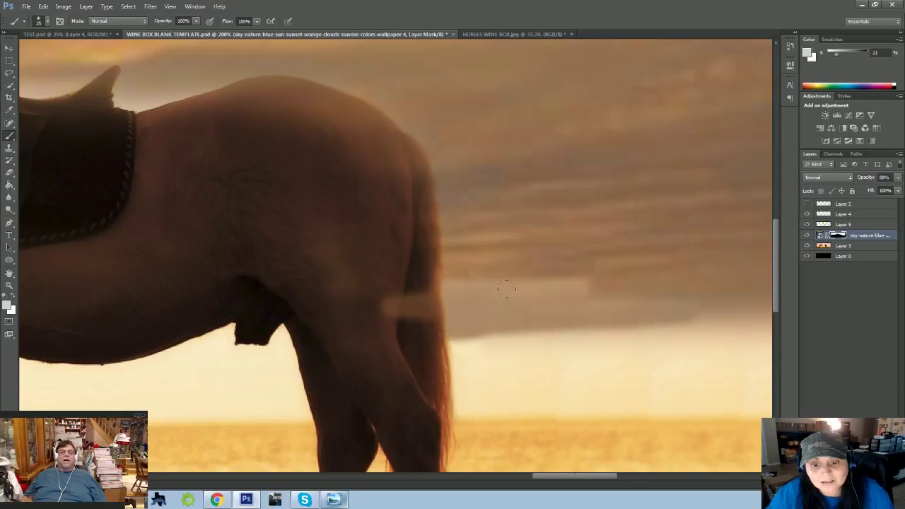
click(10, 296)
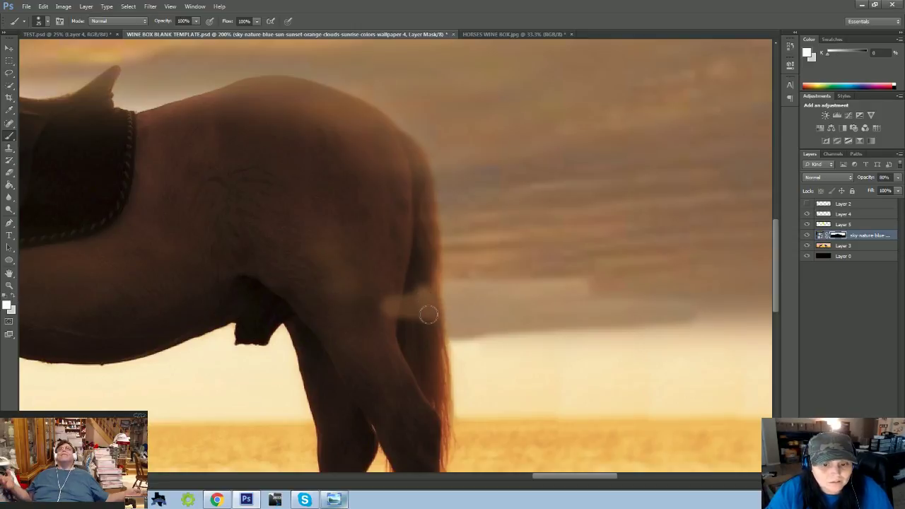
click(43, 6)
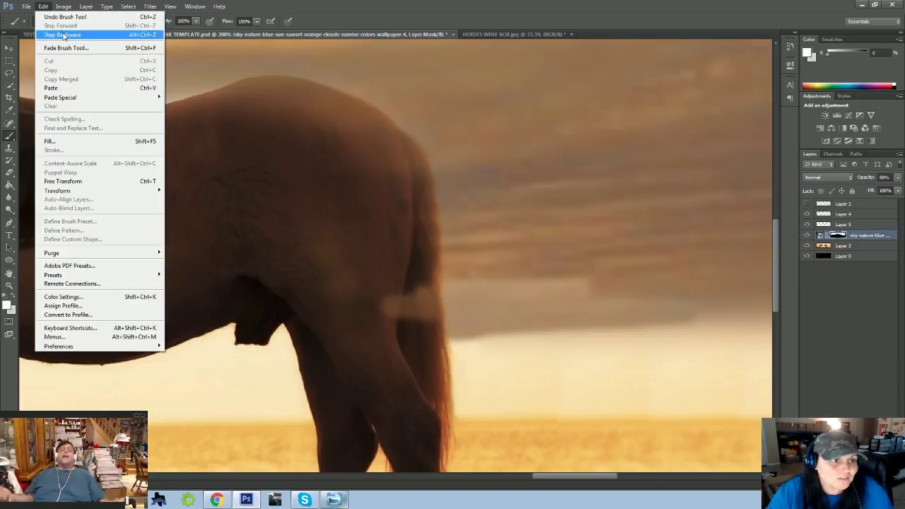
click(63, 34)
click(43, 6)
click(62, 33)
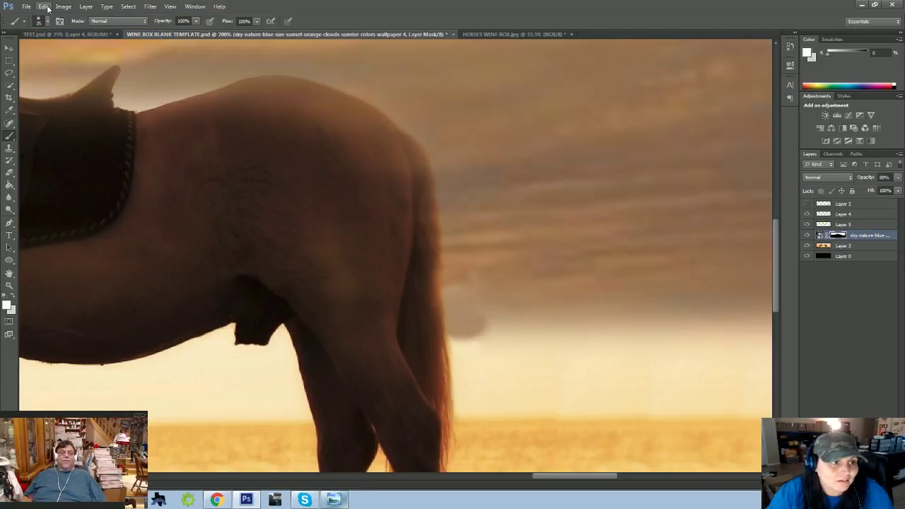
click(43, 6)
click(62, 34)
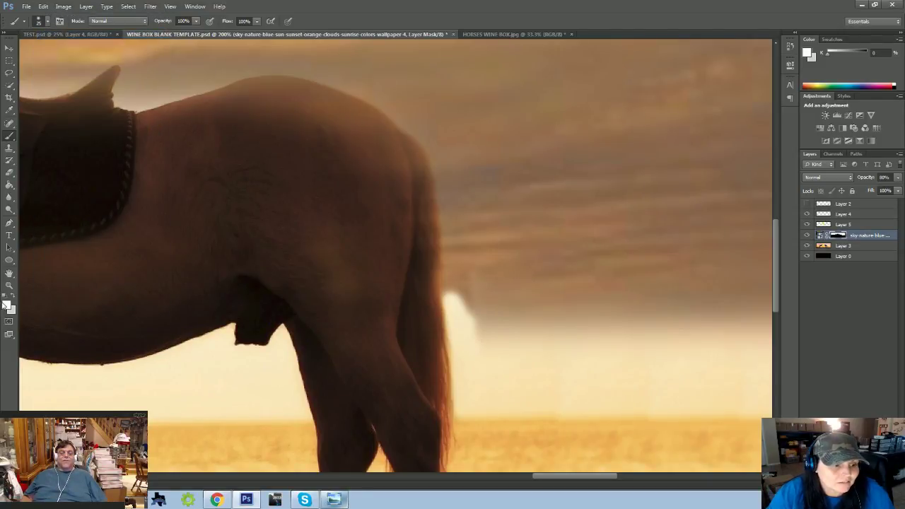
- Paint white on the sky mask along the clouds' lower edge, from the right horse's tail to the image's right edge
click(6, 303)
mouse_move(448, 323)
mouse_down()
mouse_move(460, 316)
mouse_move(452, 301)
mouse_move(469, 308)
mouse_move(458, 322)
mouse_move(449, 297)
mouse_move(462, 332)
mouse_move(541, 316)
mouse_move(484, 300)
mouse_move(633, 299)
mouse_up()
key(ctrl+minus)
key(ctrl+minus)
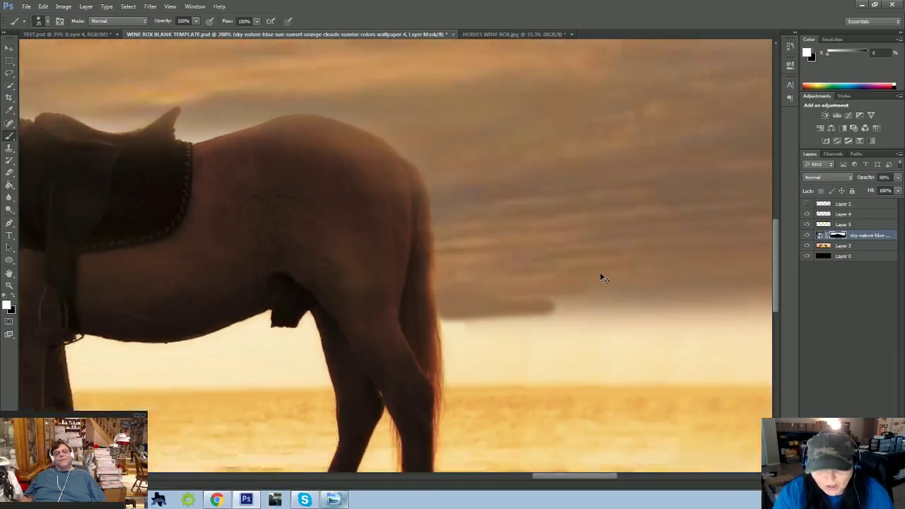
shift+click(713, 278)
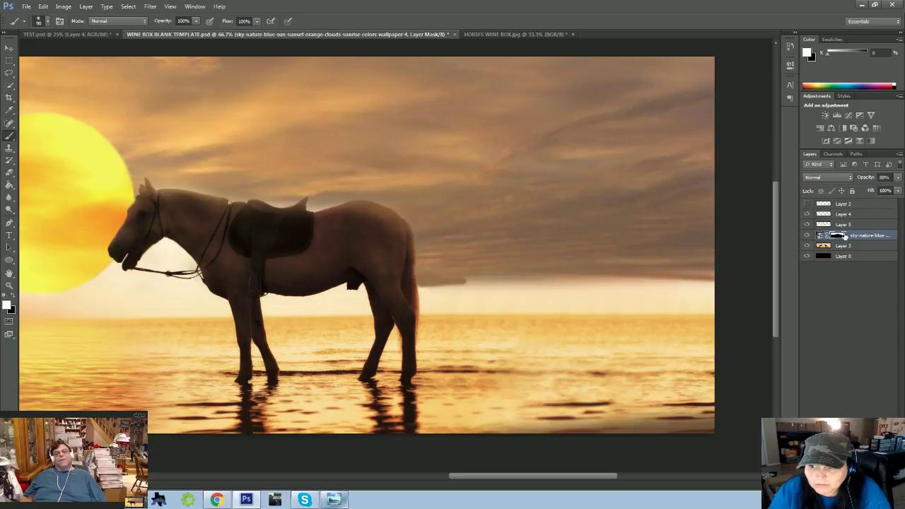
mouse_move(433, 286)
mouse_down()
mouse_move(587, 285)
mouse_move(724, 267)
mouse_up()
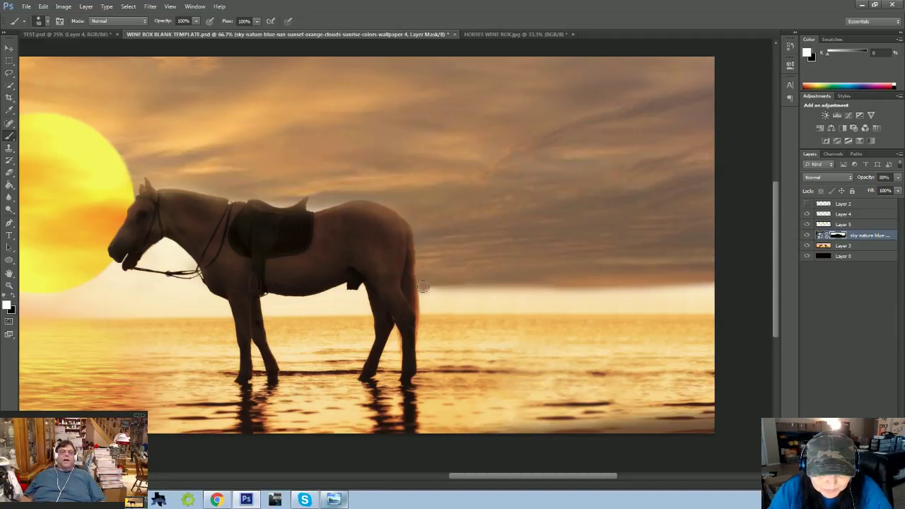
- Fill the pale band between the clouds and the horizon behind the right horse with white on the sky mask, using a 50 px brush
mouse_move(423, 286)
mouse_down()
mouse_move(472, 295)
mouse_move(707, 288)
mouse_up()
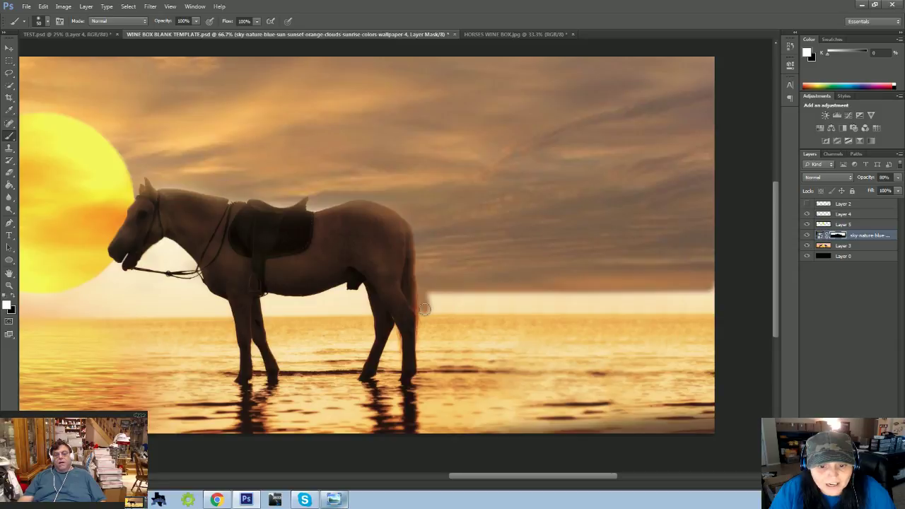
drag(718, 310, 428, 311)
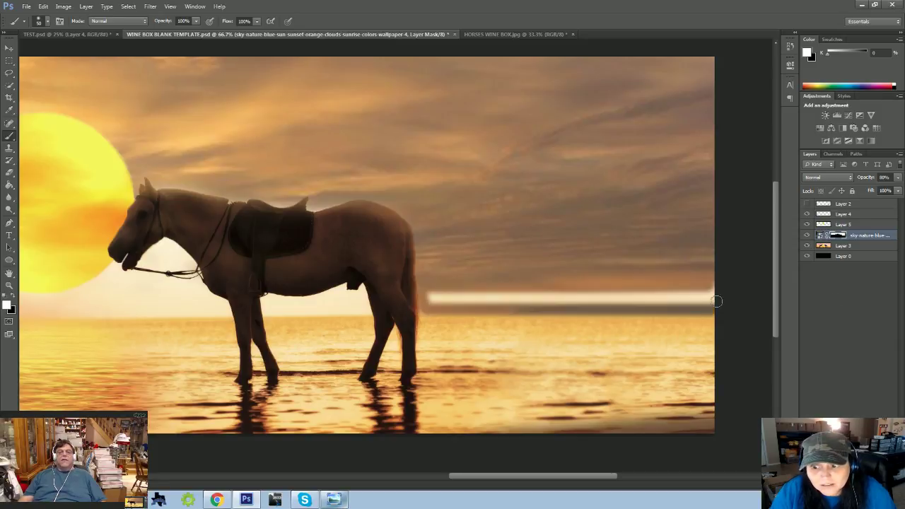
mouse_move(715, 300)
mouse_down()
mouse_move(479, 302)
mouse_move(736, 290)
mouse_up()
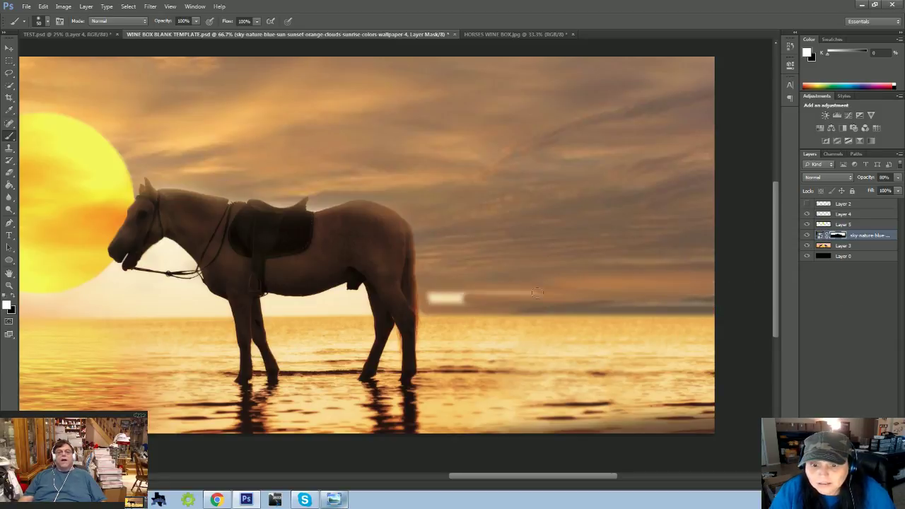
mouse_move(433, 296)
mouse_down()
mouse_move(472, 300)
mouse_move(448, 304)
mouse_move(430, 298)
mouse_move(550, 290)
mouse_up()
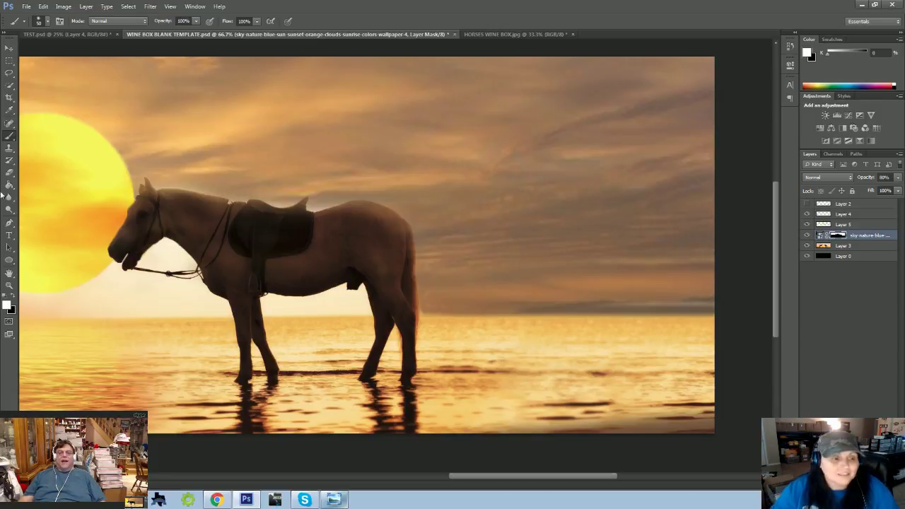
- Paint black on the sky mask to reveal the pale band above the horizon at 125 px, and clean up beside the tail at 45 px
click(12, 300)
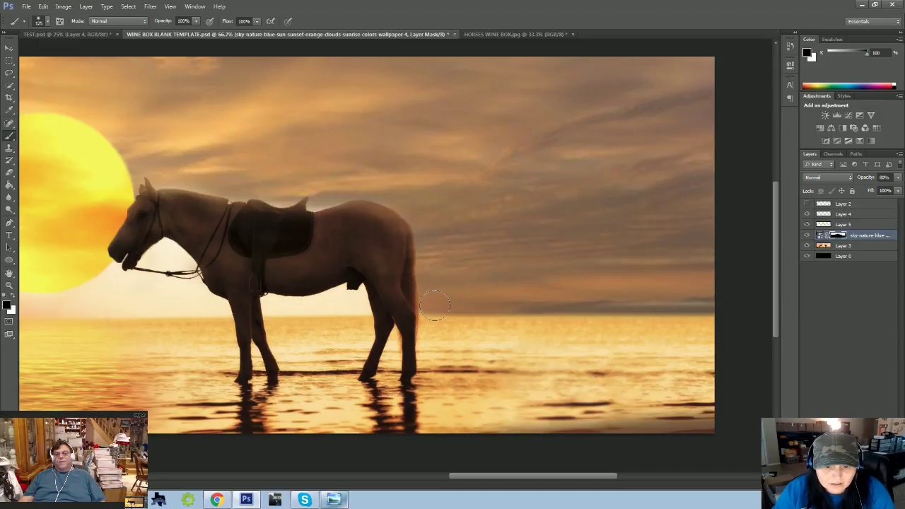
mouse_move(443, 306)
mouse_down()
mouse_move(735, 305)
mouse_move(693, 312)
mouse_move(562, 306)
mouse_move(802, 298)
mouse_move(441, 303)
mouse_up()
scroll(440, 301, up, 5)
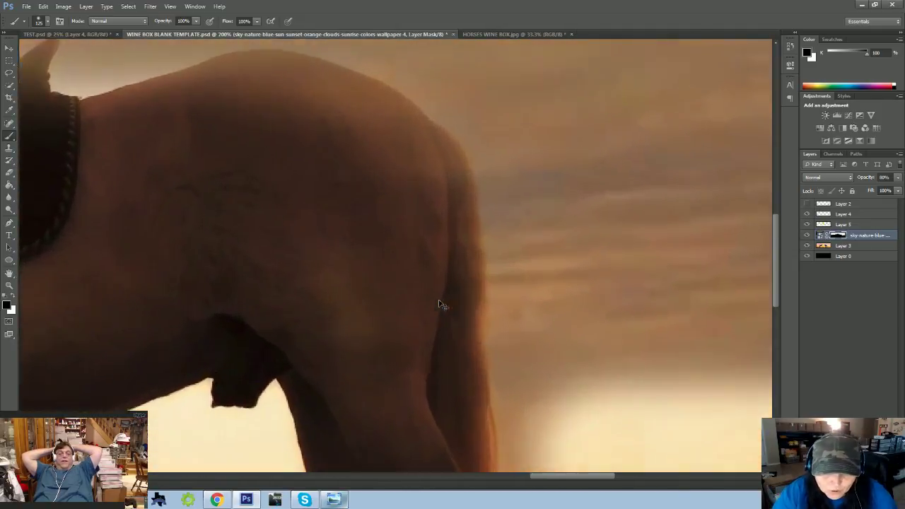
scroll(524, 351, down, 1)
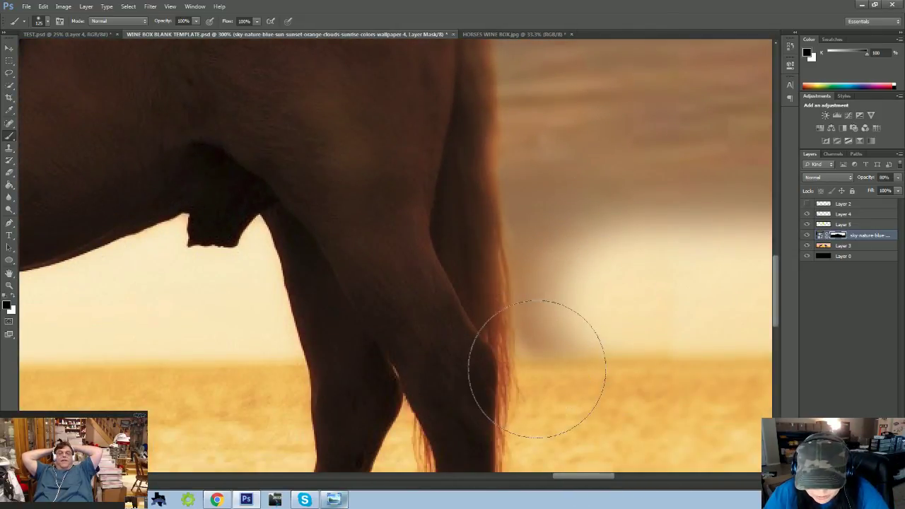
key(bracketleft)
key(bracketleft)
key(bracketleft)
key(bracketleft)
mouse_move(544, 331)
mouse_down()
mouse_move(530, 259)
mouse_move(639, 272)
mouse_move(574, 309)
mouse_move(599, 325)
mouse_move(520, 343)
mouse_up()
- Even out the clouds' lower edge behind the right horse by painting black along it on the sky mask at 45 px
key(ctrl+minus)
key(ctrl+minus)
key(ctrl+minus)
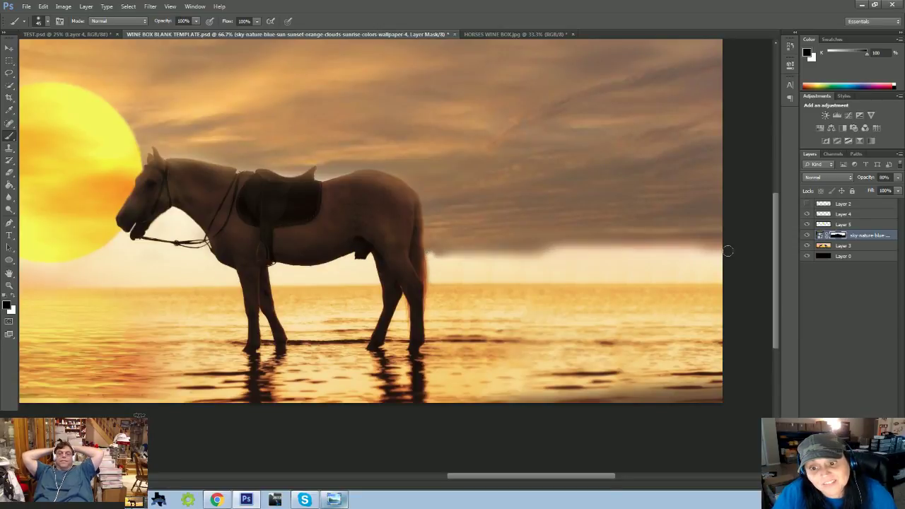
drag(725, 248, 427, 251)
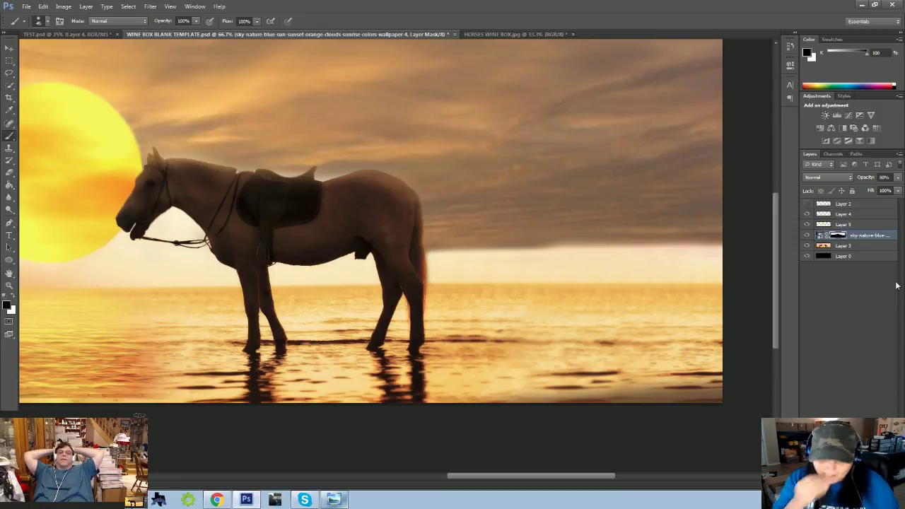
- Straighten the clouds' lower edge on the sky mask with a straight 50 px black stroke from the right horse's tail to the image's right edge
key(ctrl+minus)
key(ctrl+minus)
key(ctrl+minus)
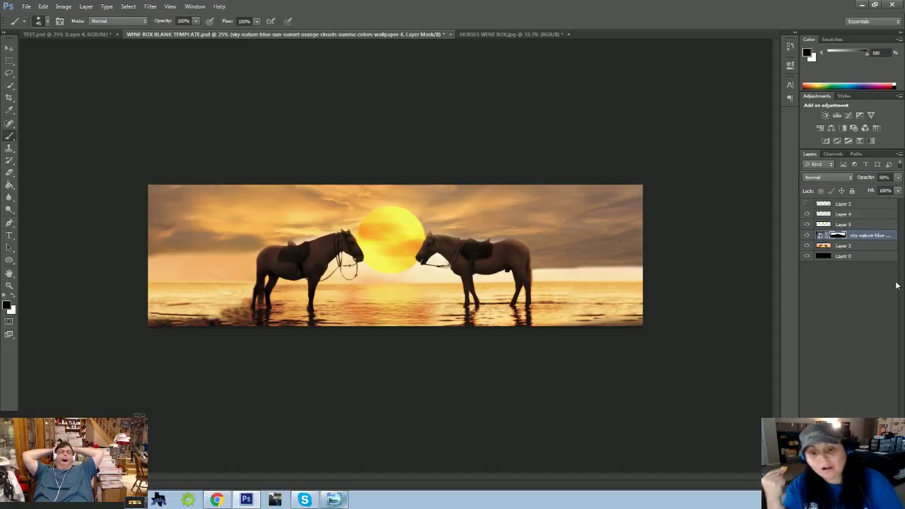
key(ctrl+plus)
key(ctrl+plus)
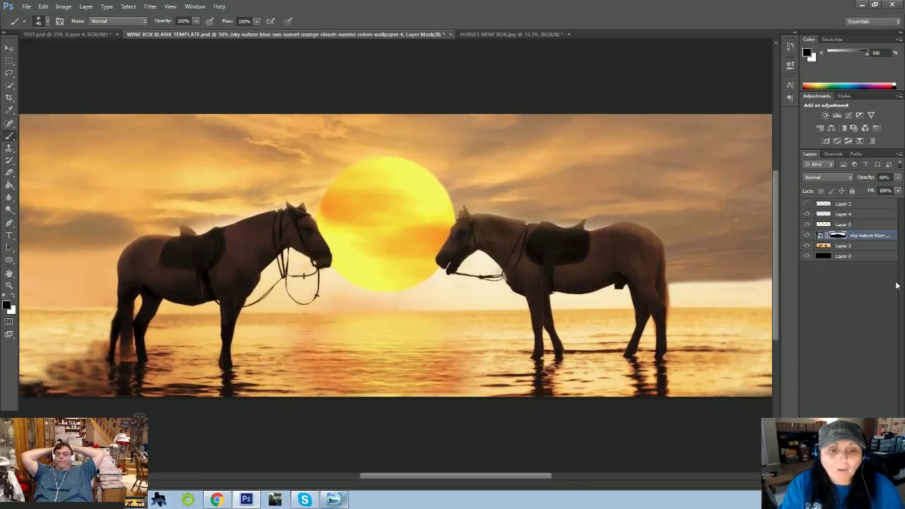
key(ctrl+plus)
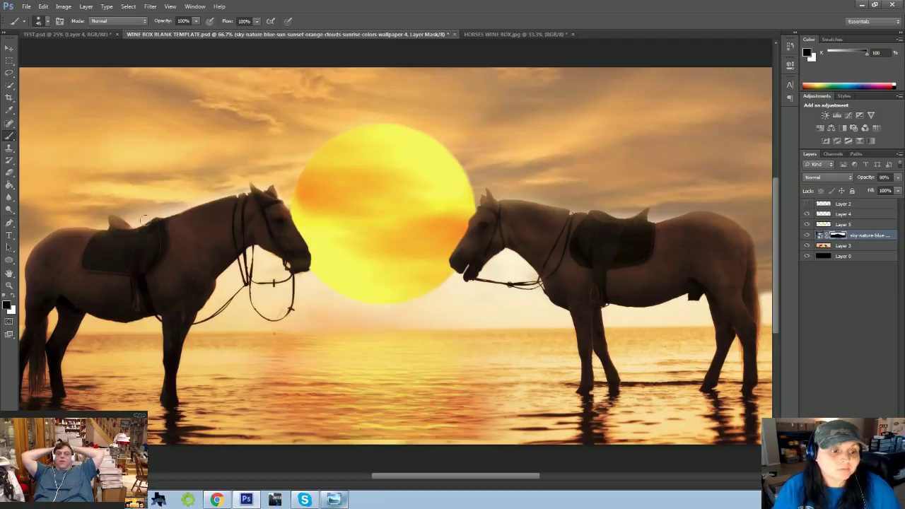
key(ctrl+minus)
key(ctrl+minus)
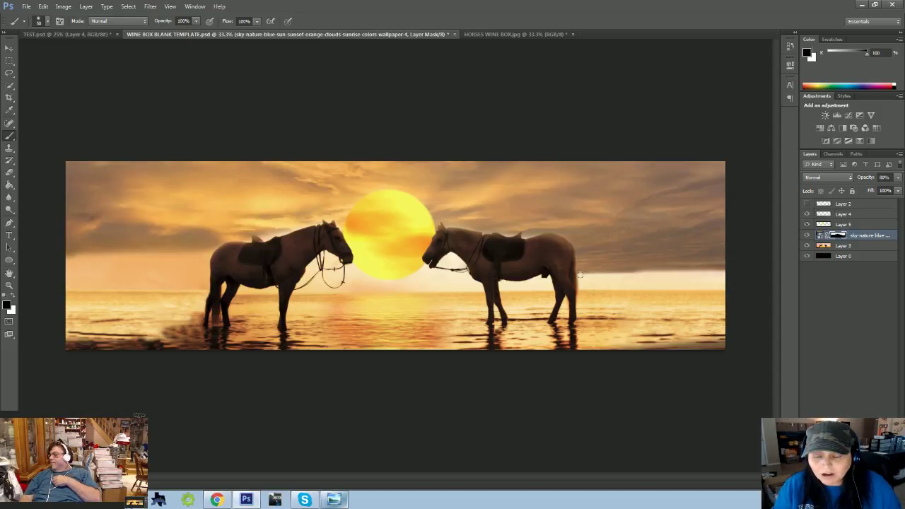
shift+click(722, 273)
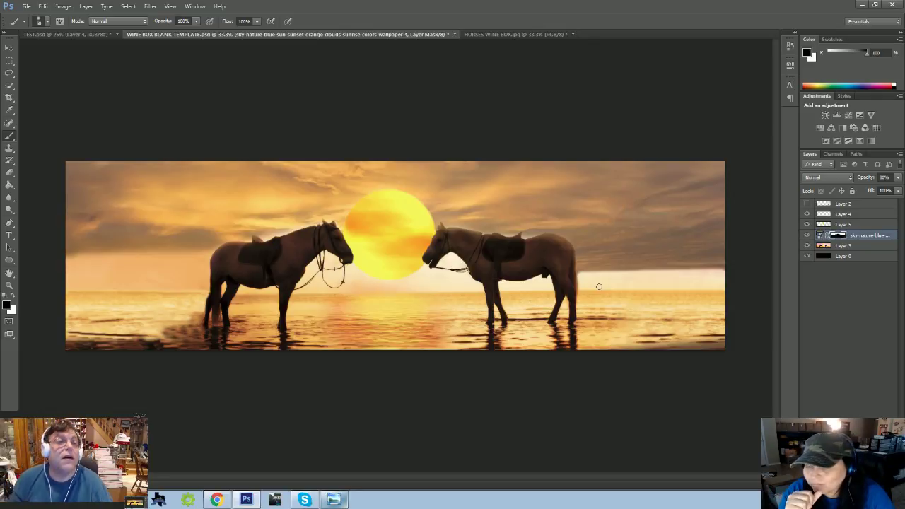
- Copy a rectangular area of the upper-left sky from the sky layer's mask and clear the selection
click(8, 63)
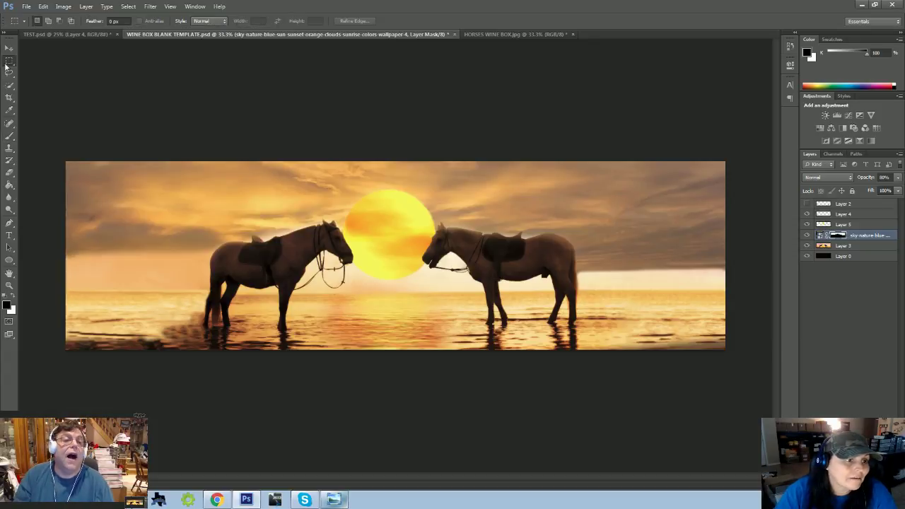
drag(101, 173, 189, 232)
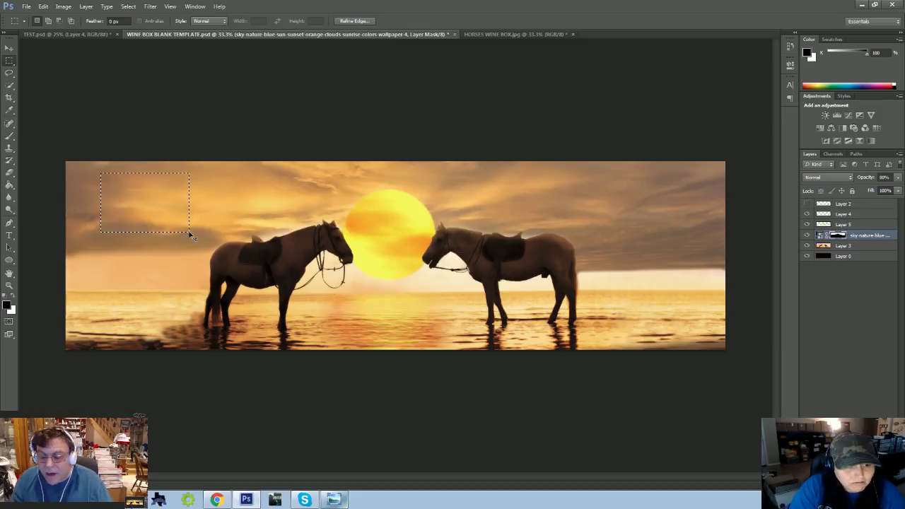
click(43, 6)
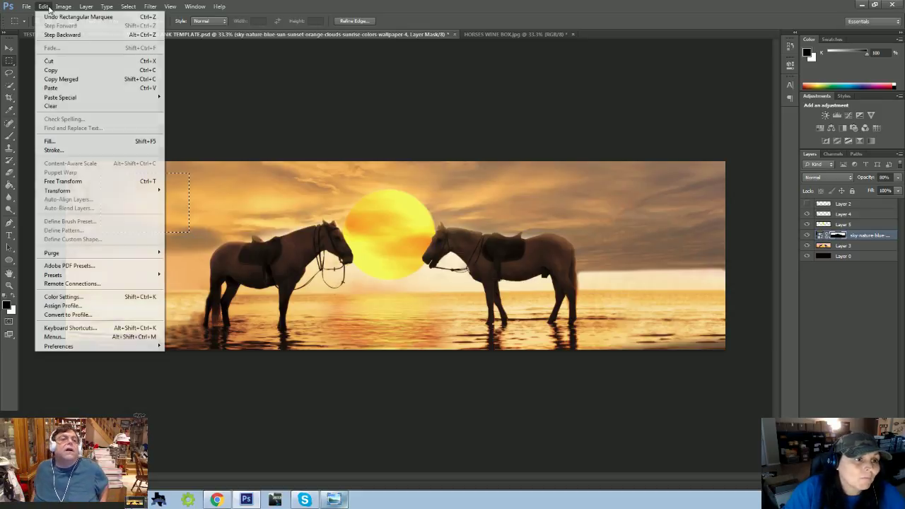
click(80, 71)
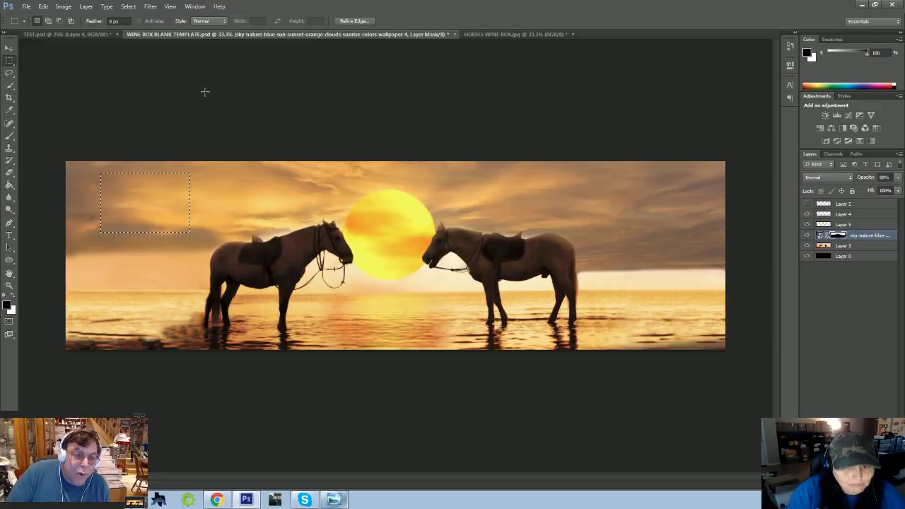
click(9, 48)
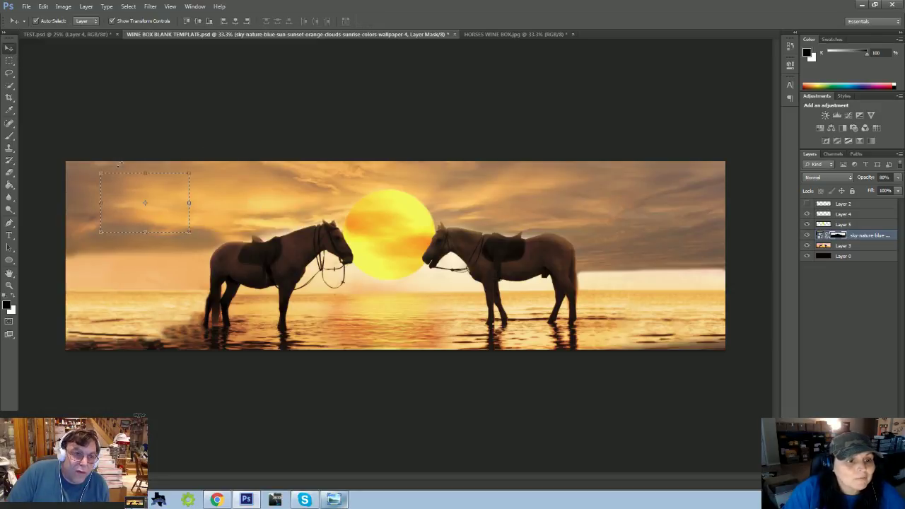
click(9, 61)
click(226, 168)
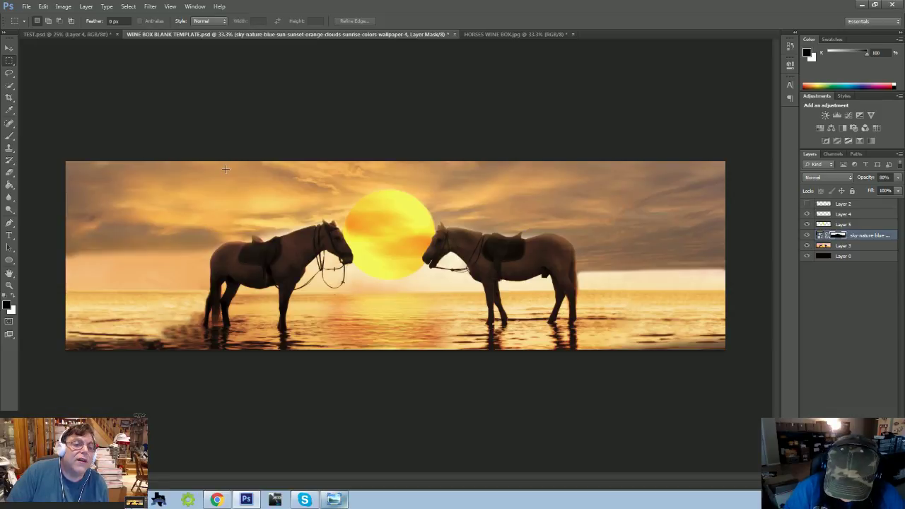
- Try pasting the copied area as a new layer over the upper-left sky, and delete the pasted layer
click(12, 48)
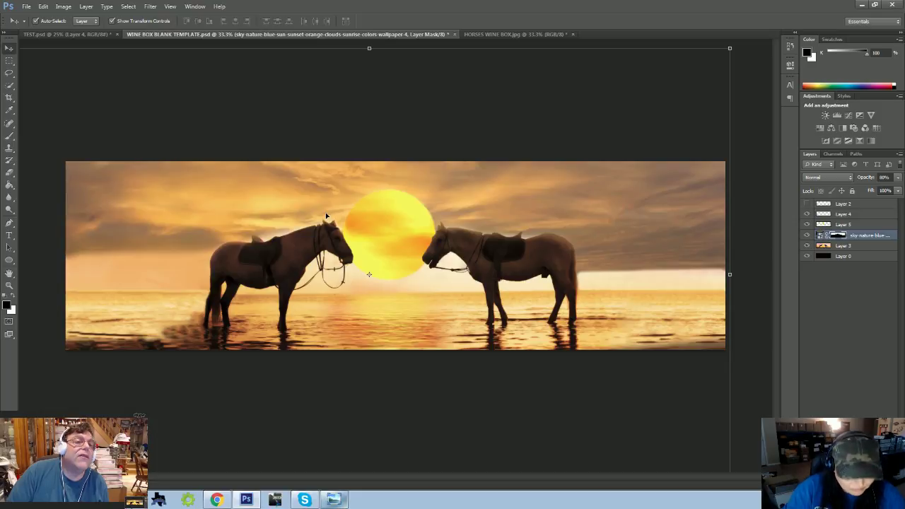
click(43, 6)
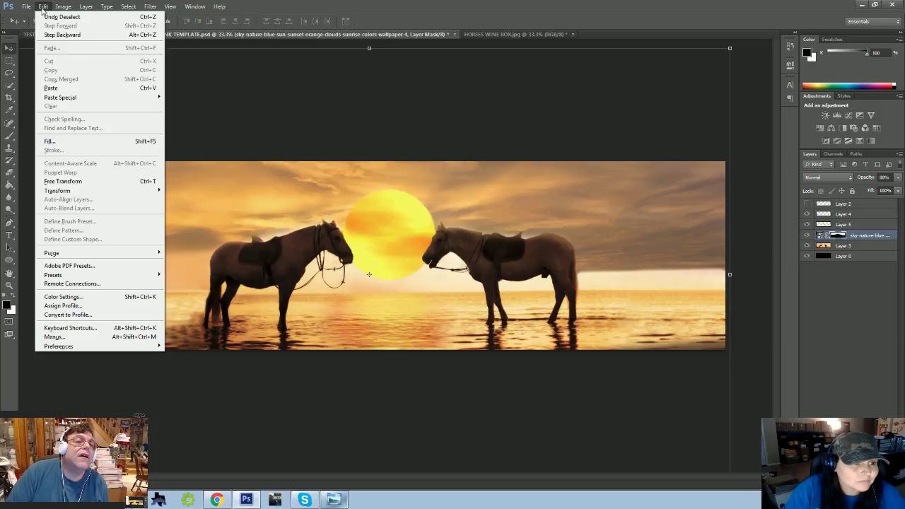
click(71, 90)
drag(434, 276, 166, 220)
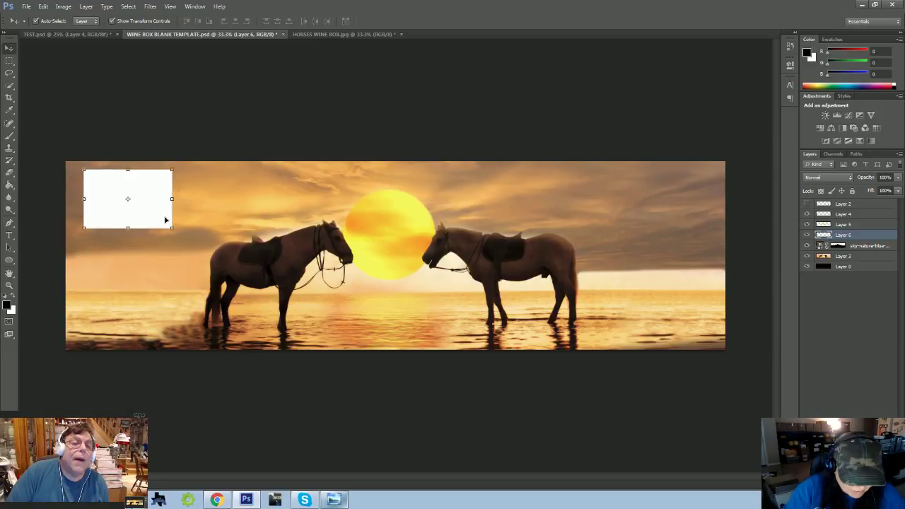
key(Delete)
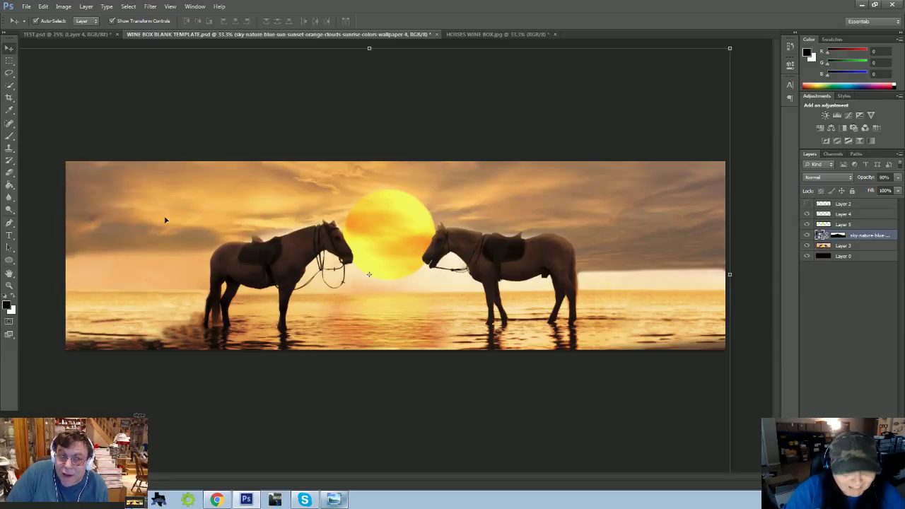
- Copy a larger rectangular area of the upper-left sky from Layer 3 and clear the selection
click(843, 245)
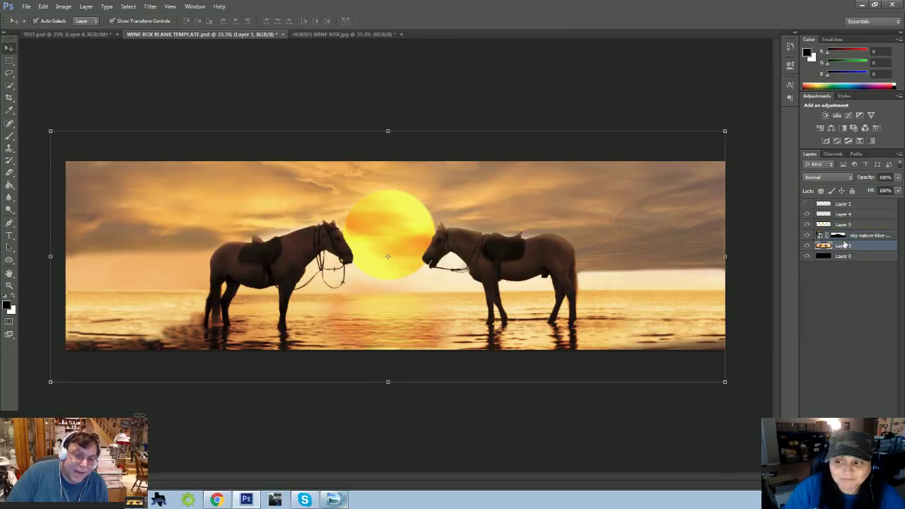
click(10, 61)
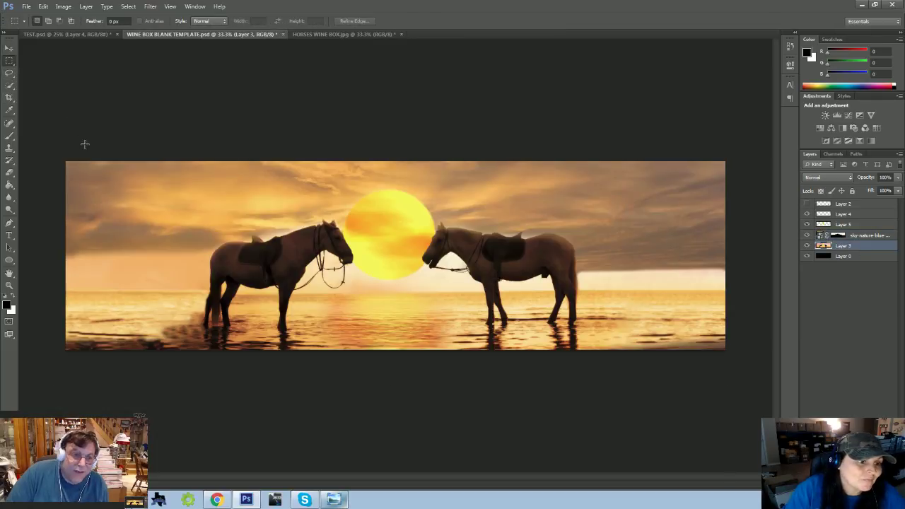
drag(74, 162, 197, 238)
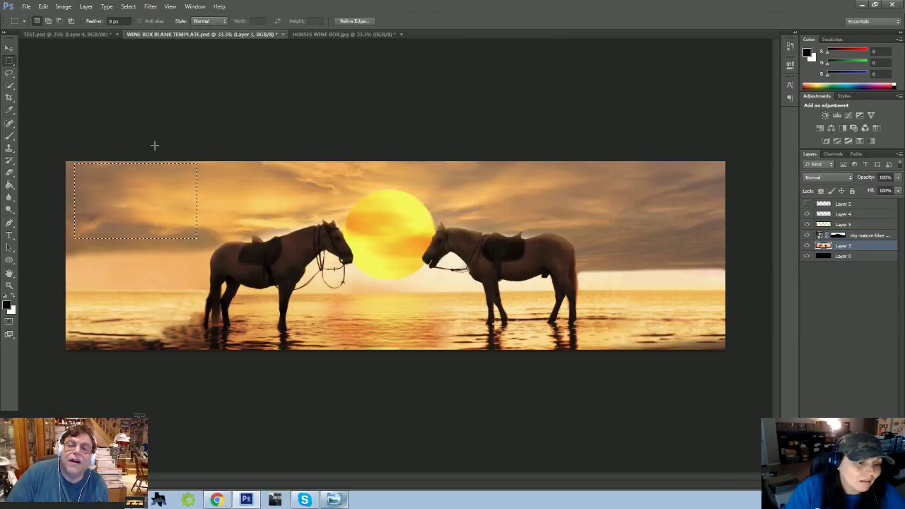
click(44, 6)
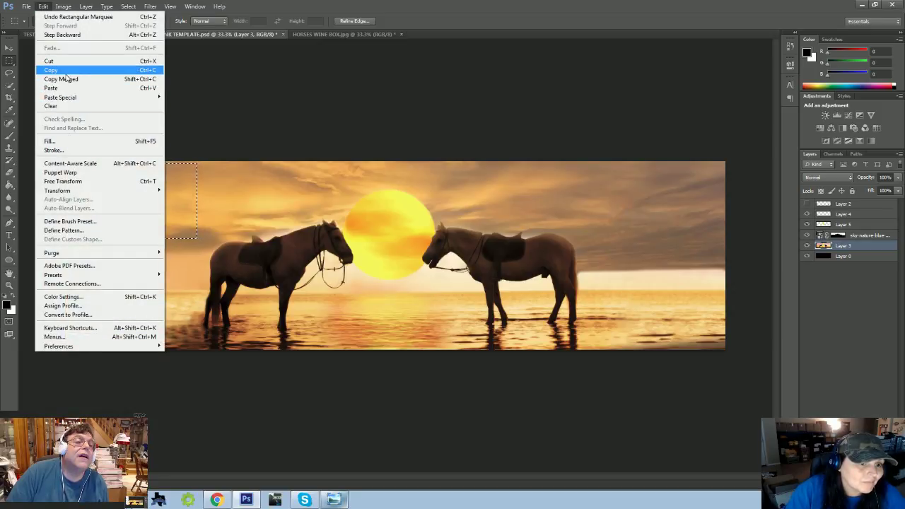
click(65, 70)
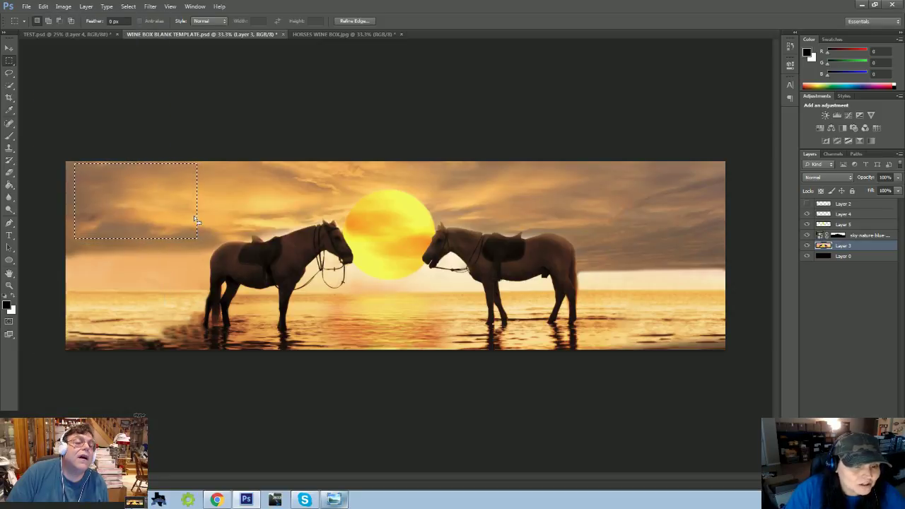
click(105, 119)
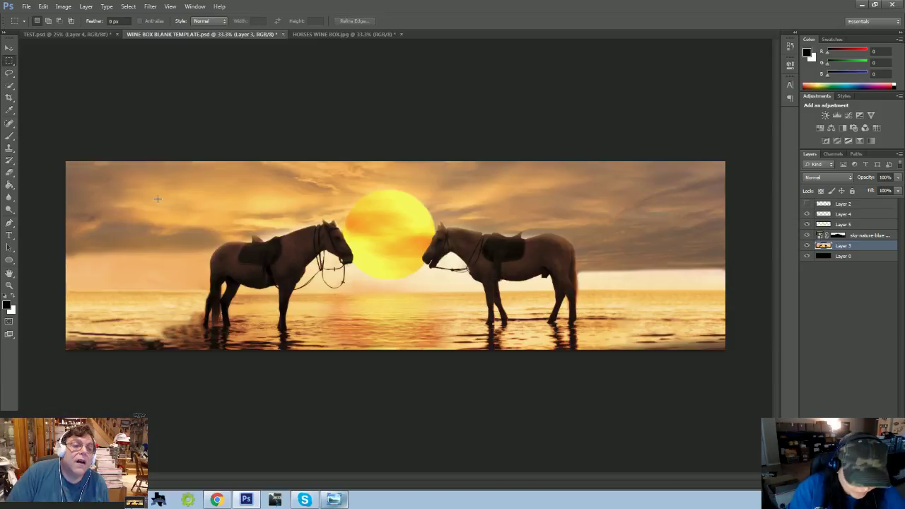
- Paste the copied sky patch as a new layer and move it over the horizon behind the left horse's tail
key(ctrl+v)
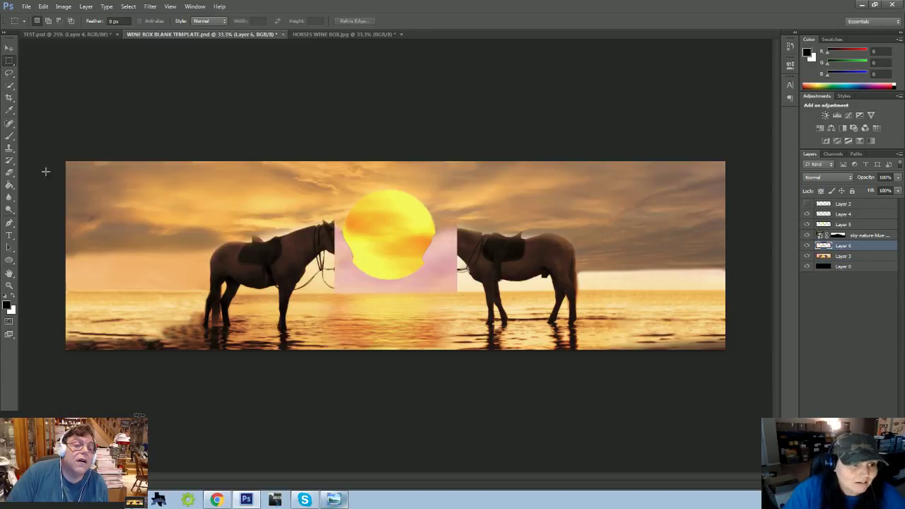
click(10, 48)
drag(352, 276, 137, 302)
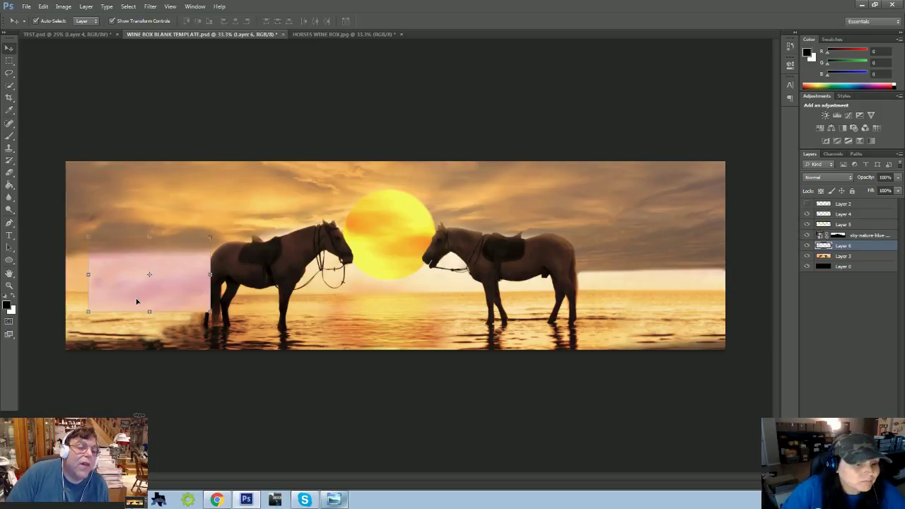
- Try mirroring and stretching the pasted sky patch to about -280% width over the left horse, and delete the patch layer
click(88, 275)
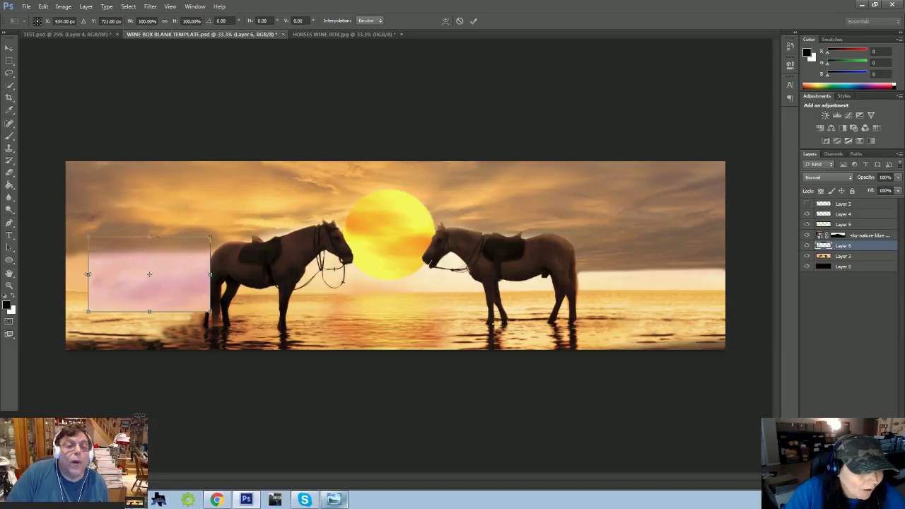
drag(88, 275, 555, 249)
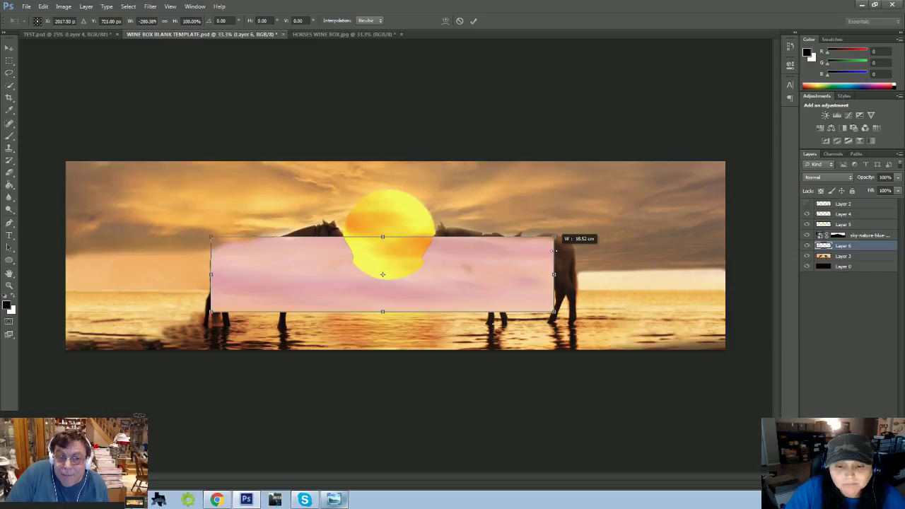
drag(287, 297, 87, 259)
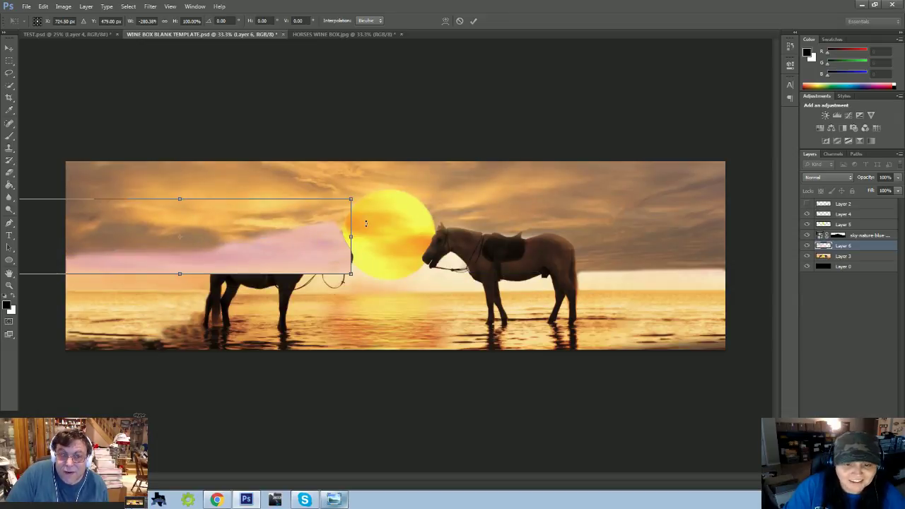
click(9, 48)
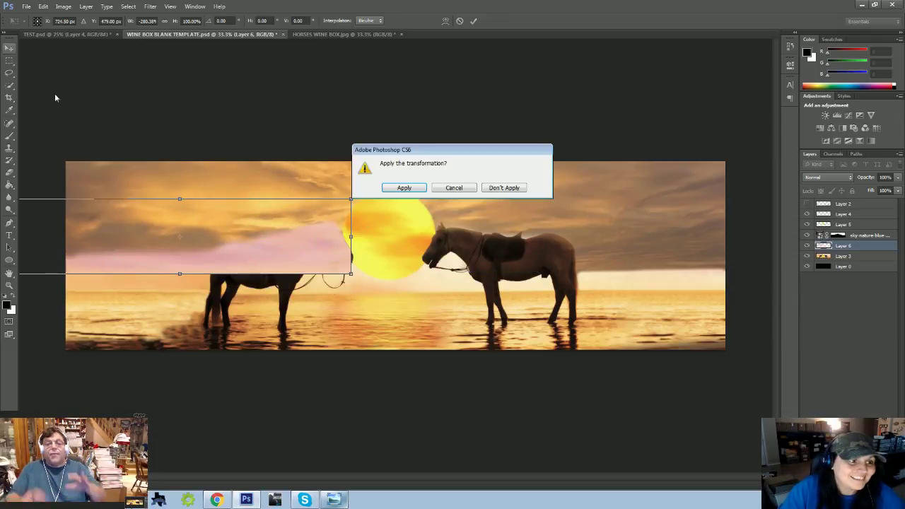
click(414, 190)
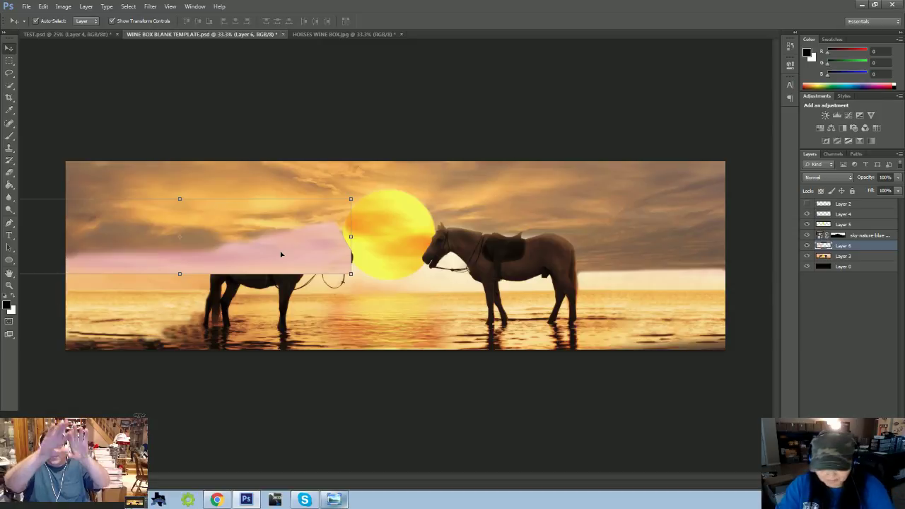
key(Delete)
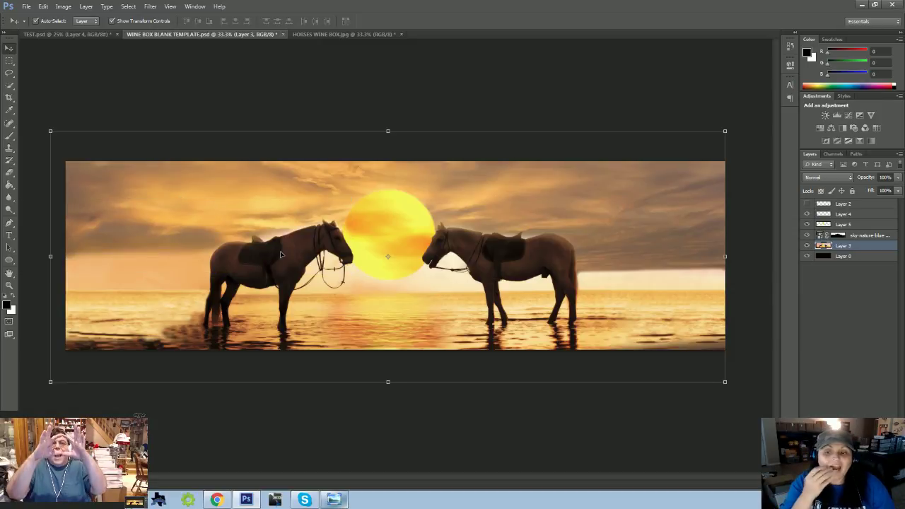